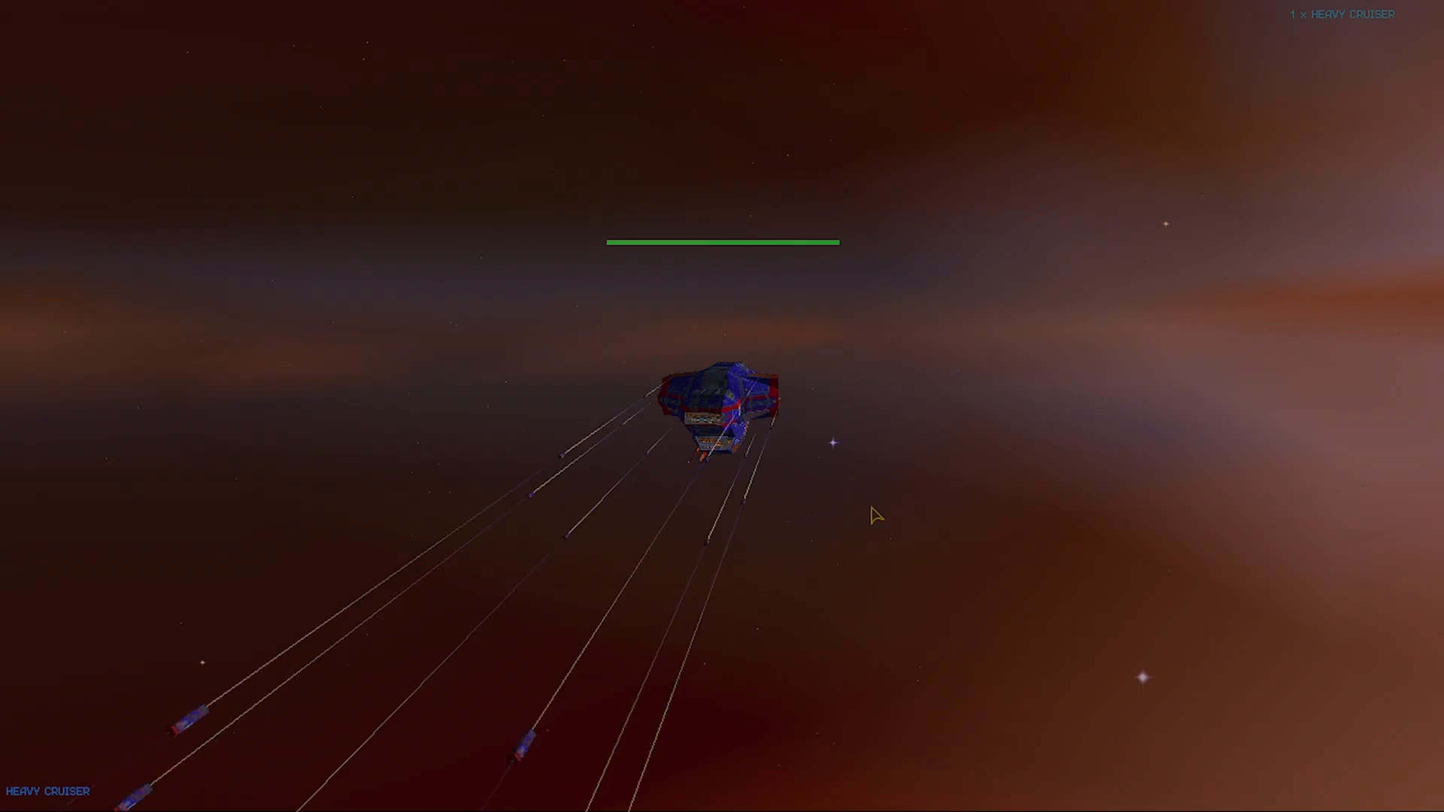
Examine the heavy cruiser and its missile-like trails in the game from several angles and distances
left_click_drag(867, 506, 789, 445)
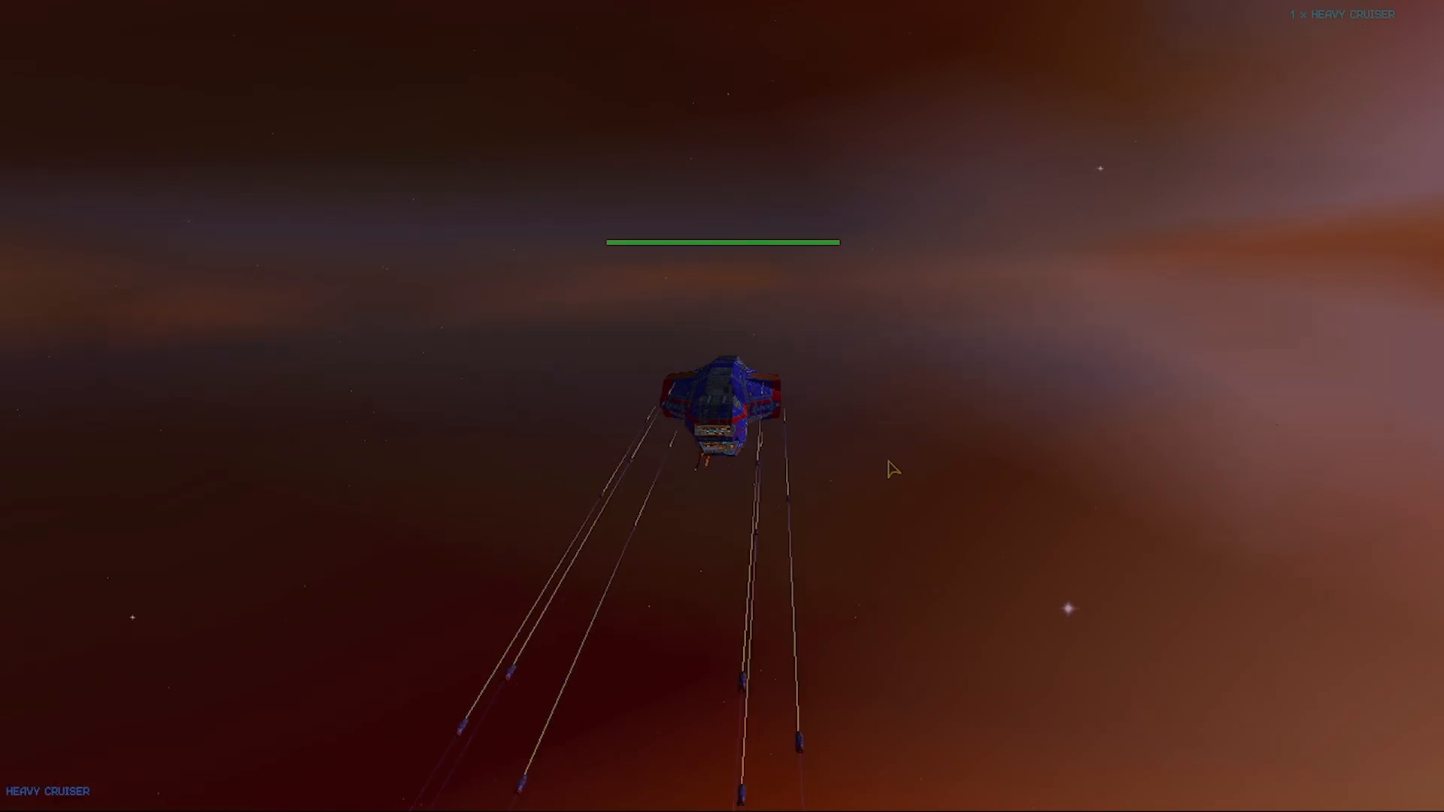
left_click_drag(885, 460, 882, 480)
scroll(835, 432, "up", 3)
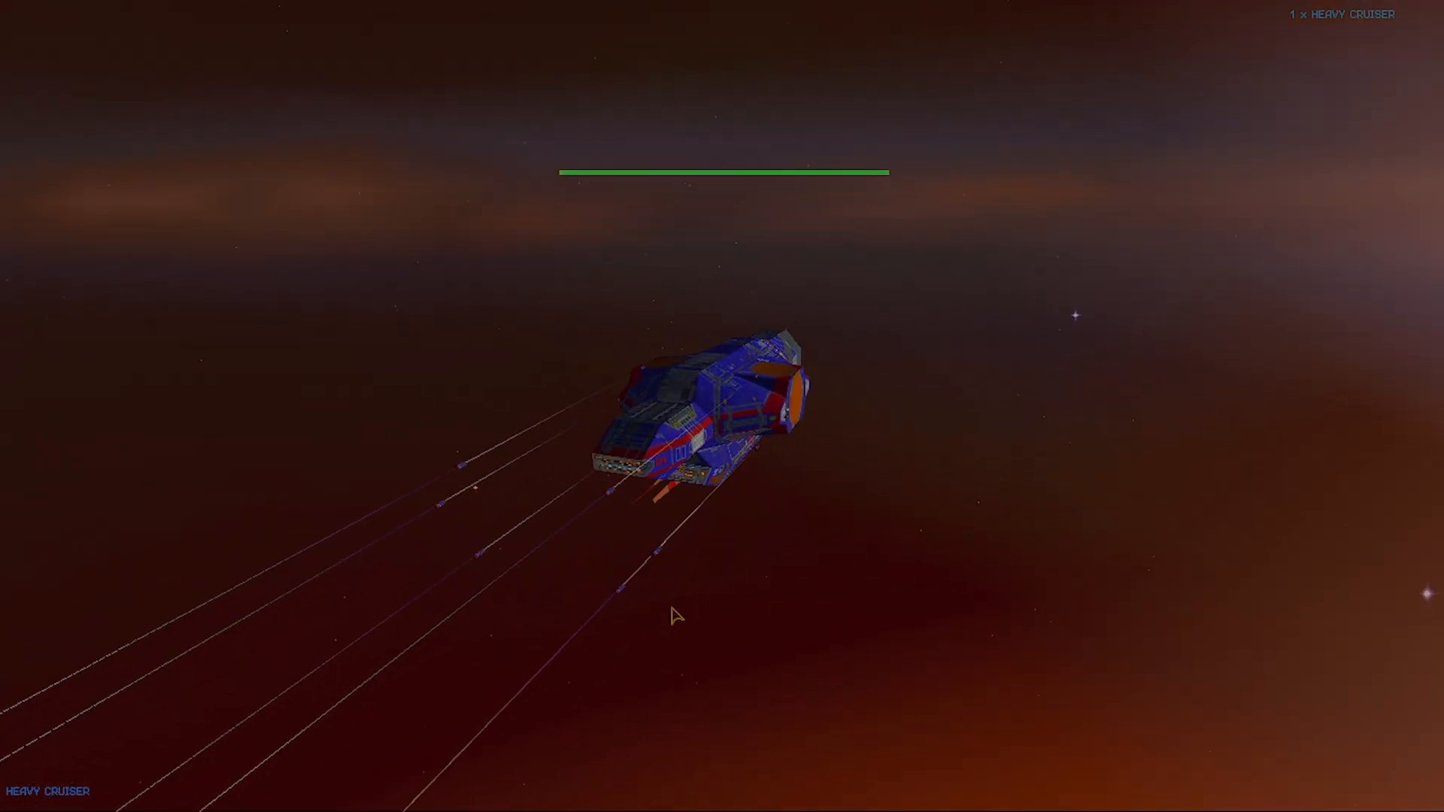
left_click_drag(580, 674, 717, 364)
scroll(519, 564, "down", 2)
scroll(677, 391, "up", 4)
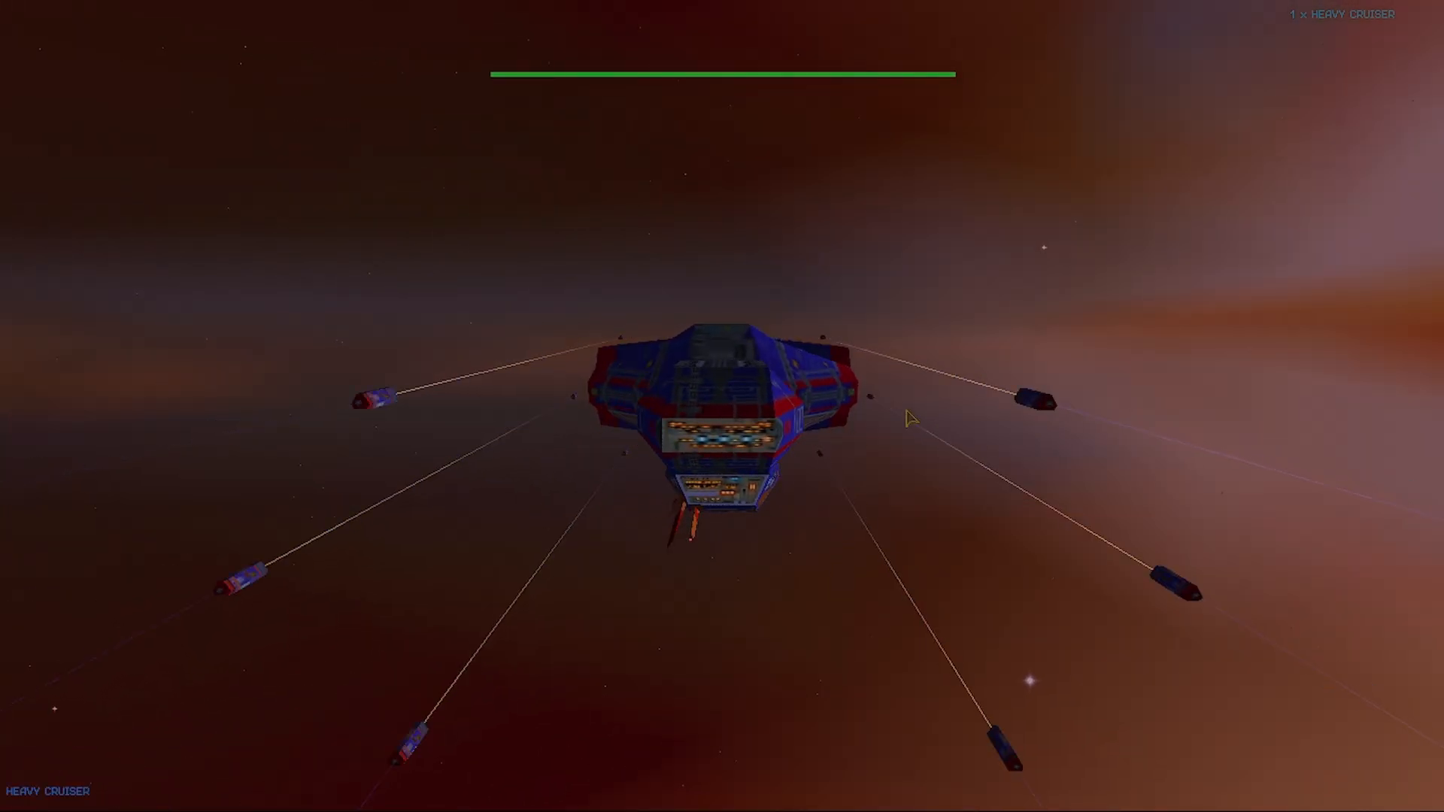
left_click_drag(731, 364, 577, 420)
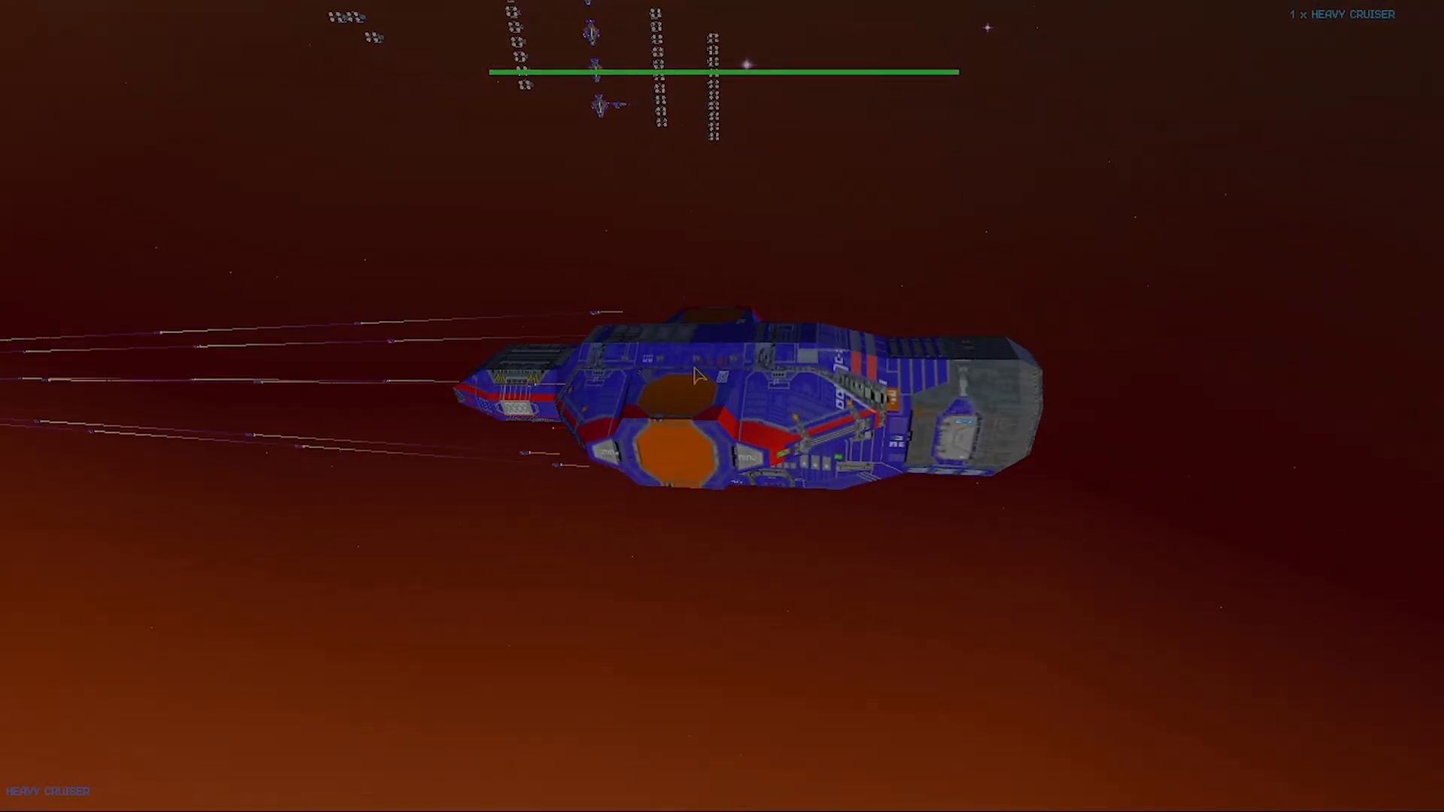
scroll(622, 586, "up", 3)
left_click_drag(622, 587, 879, 545)
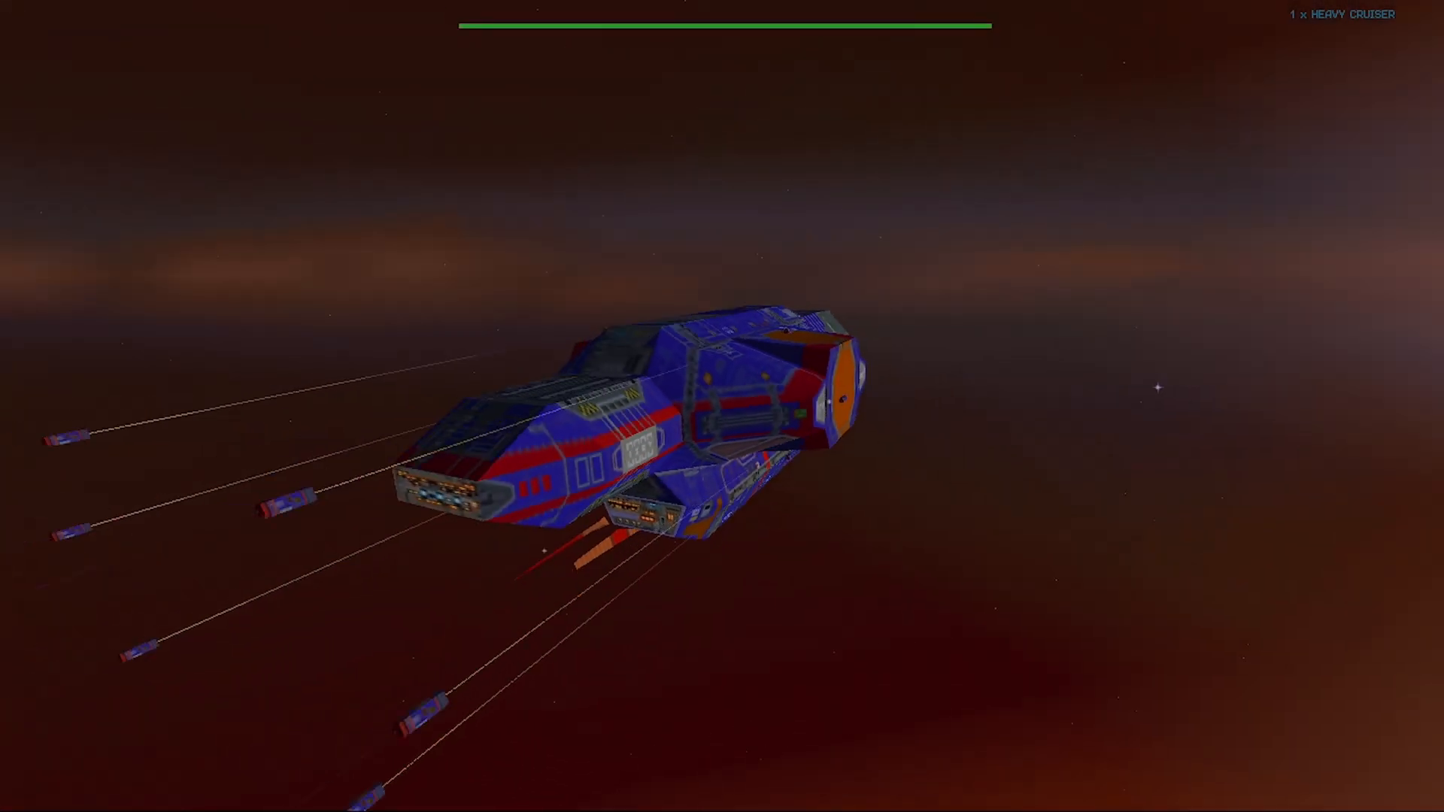
scroll(835, 512, "down", 4)
scroll(835, 512, "up", 3)
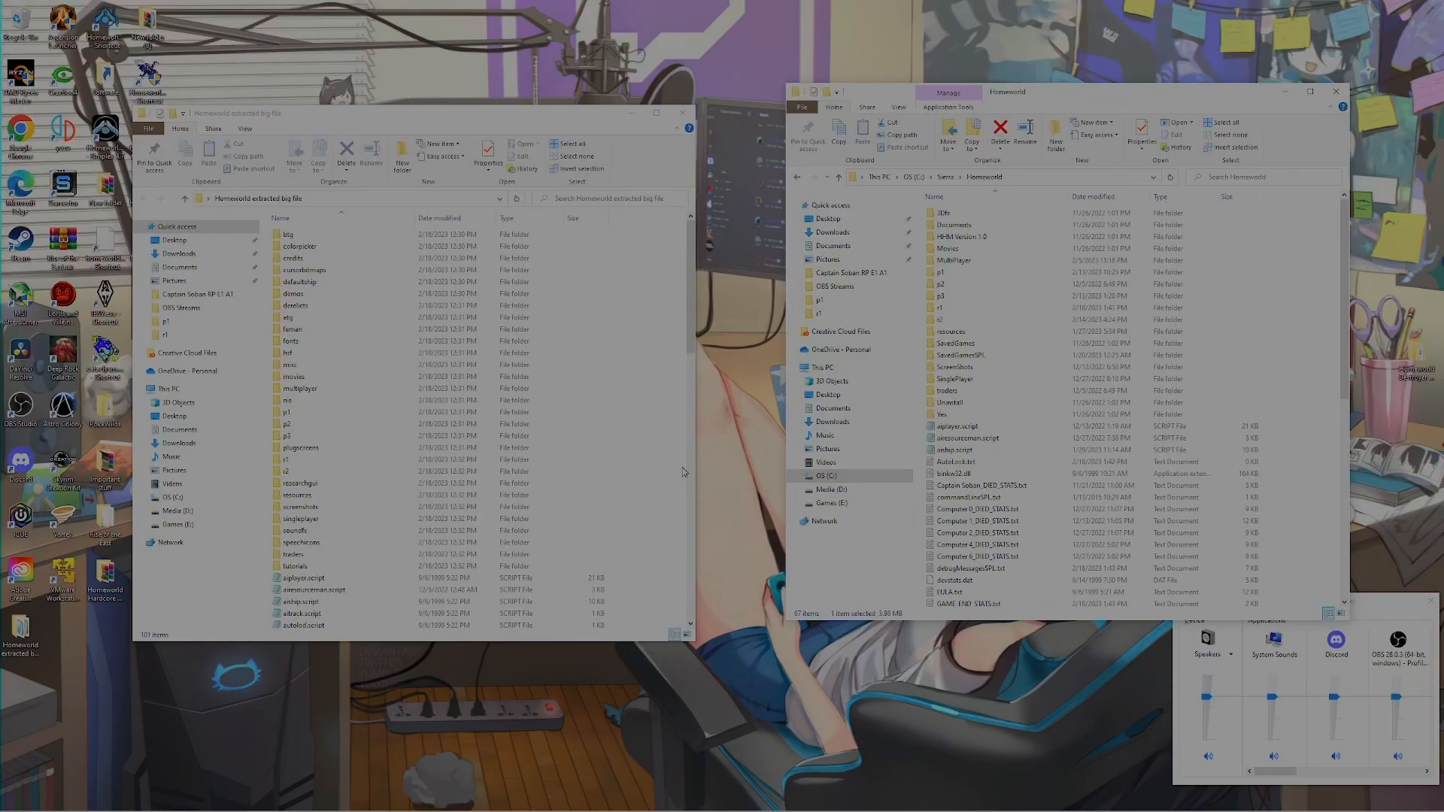
Open the r1 folder of the extracted Homeworld big file and select heavycruiser.shp
scroll(622, 462, "down", 1)
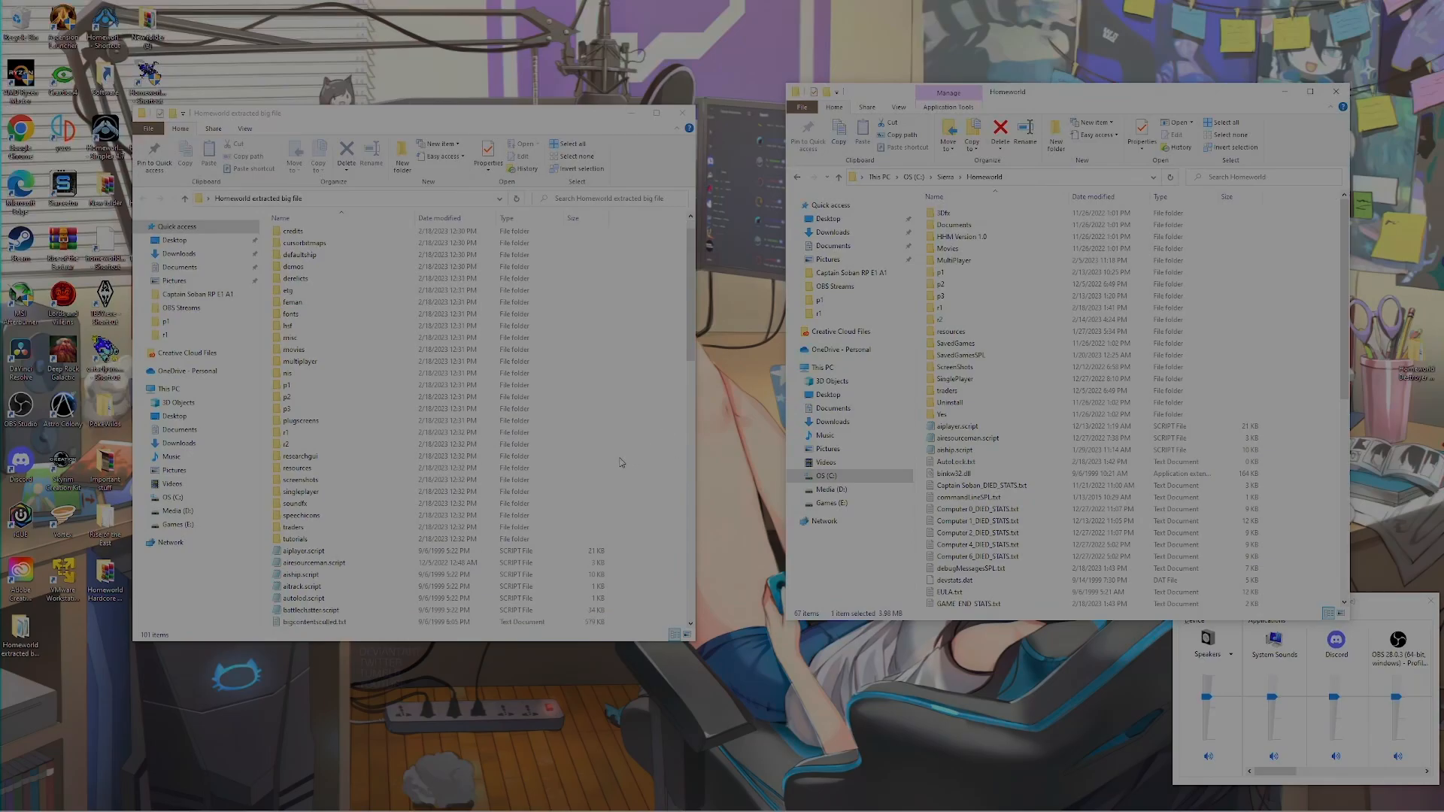
scroll(621, 462, "up", 1)
left_click_drag(384, 115, 468, 113)
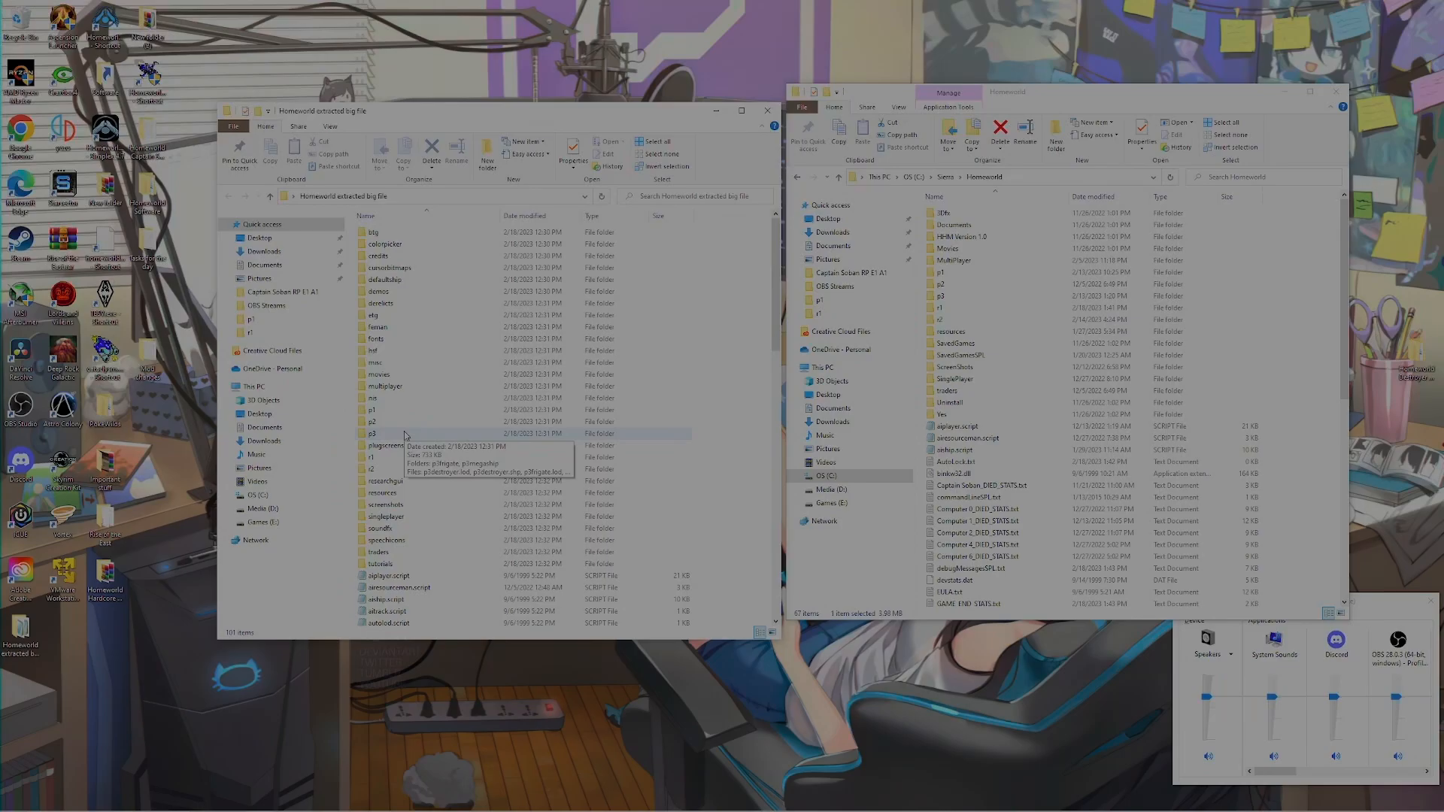
double_click(404, 460)
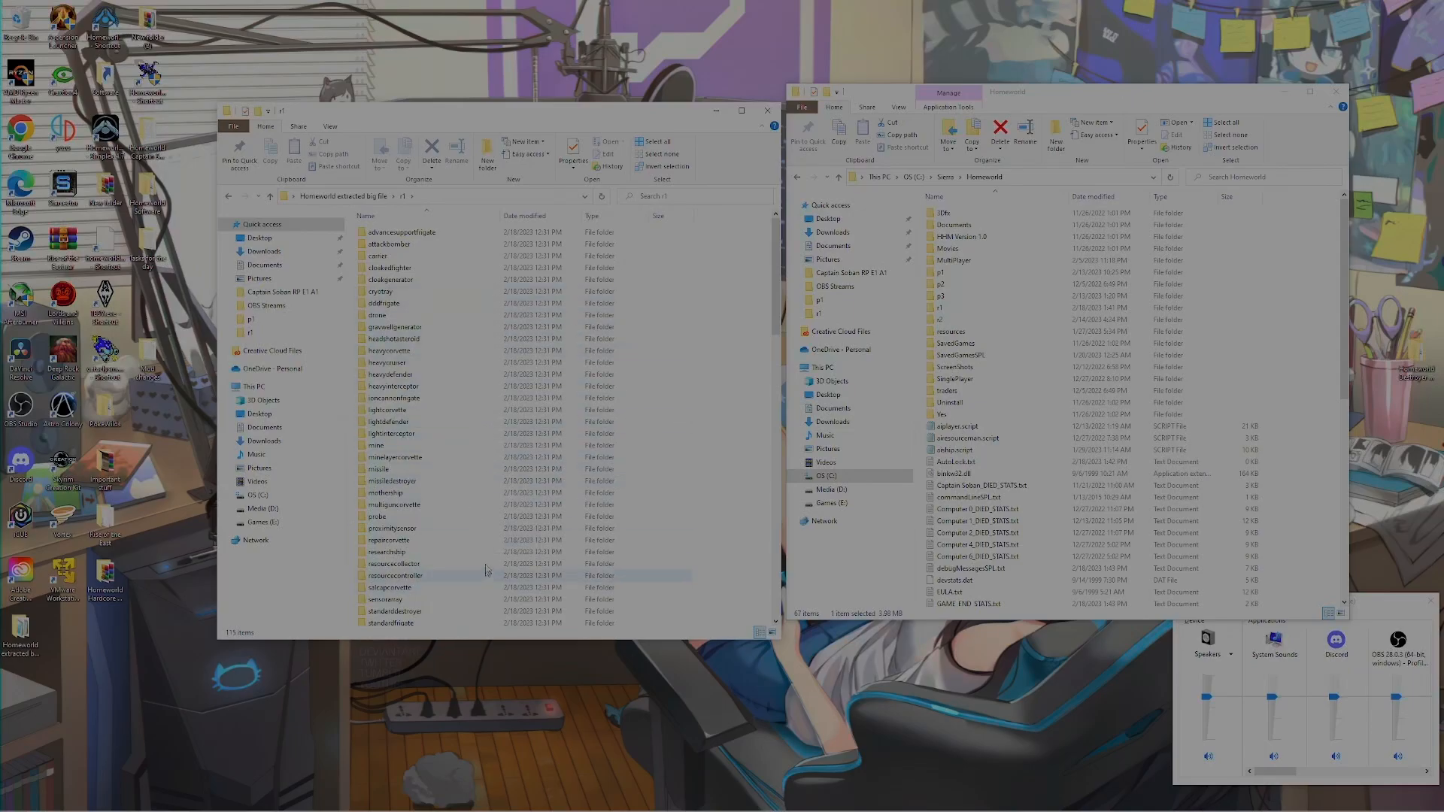
scroll(485, 583, "down", 4)
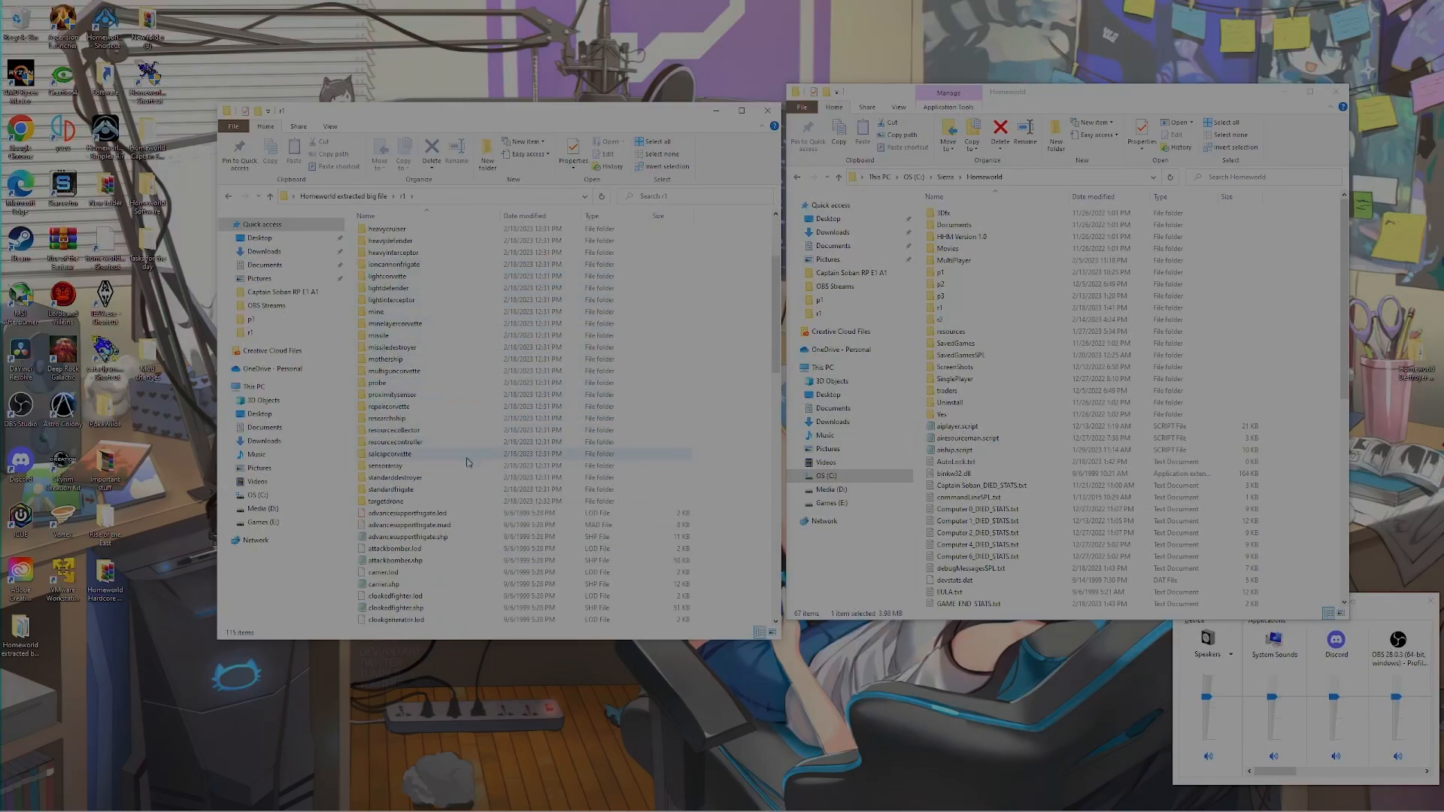
scroll(495, 314, "down", 1)
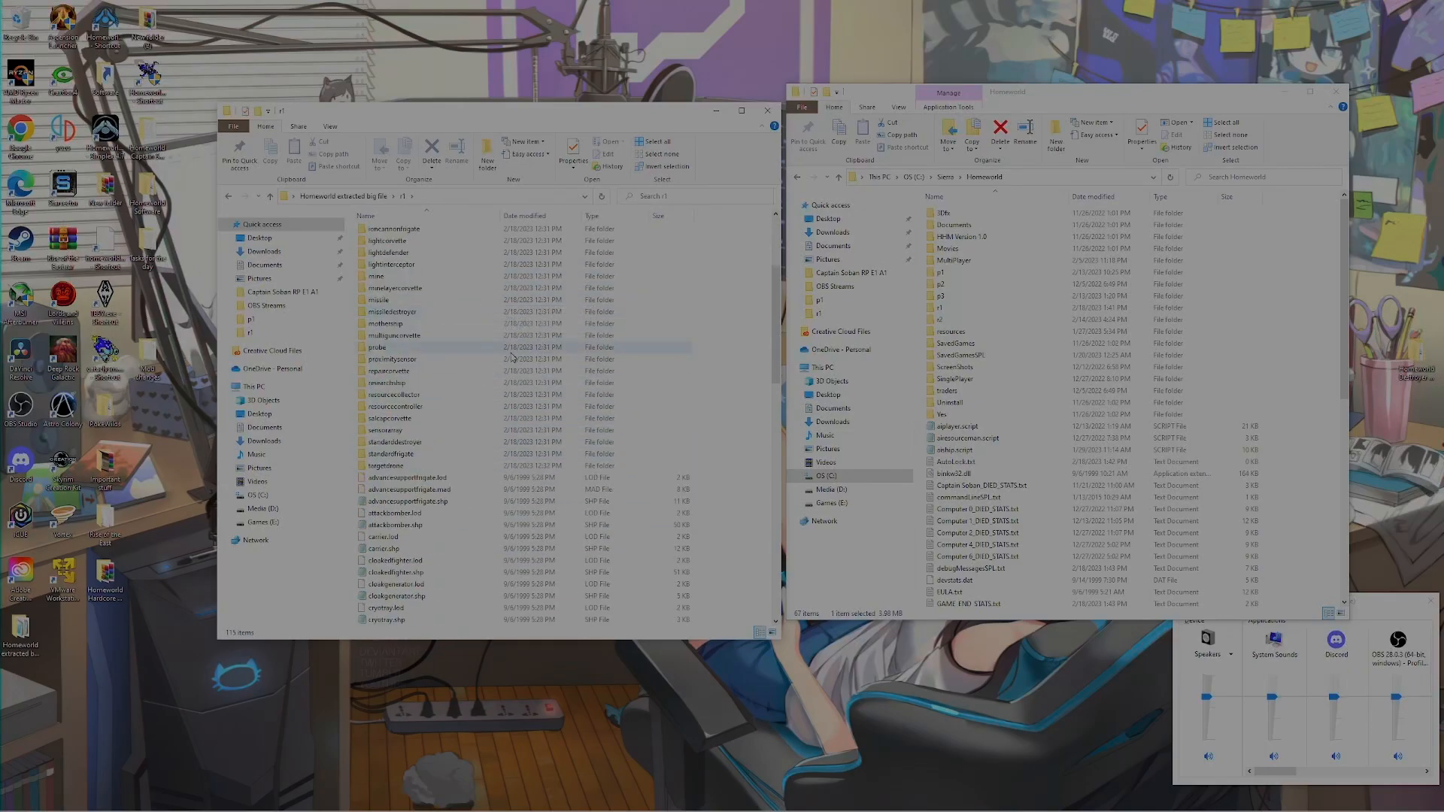
scroll(512, 358, "down", 13)
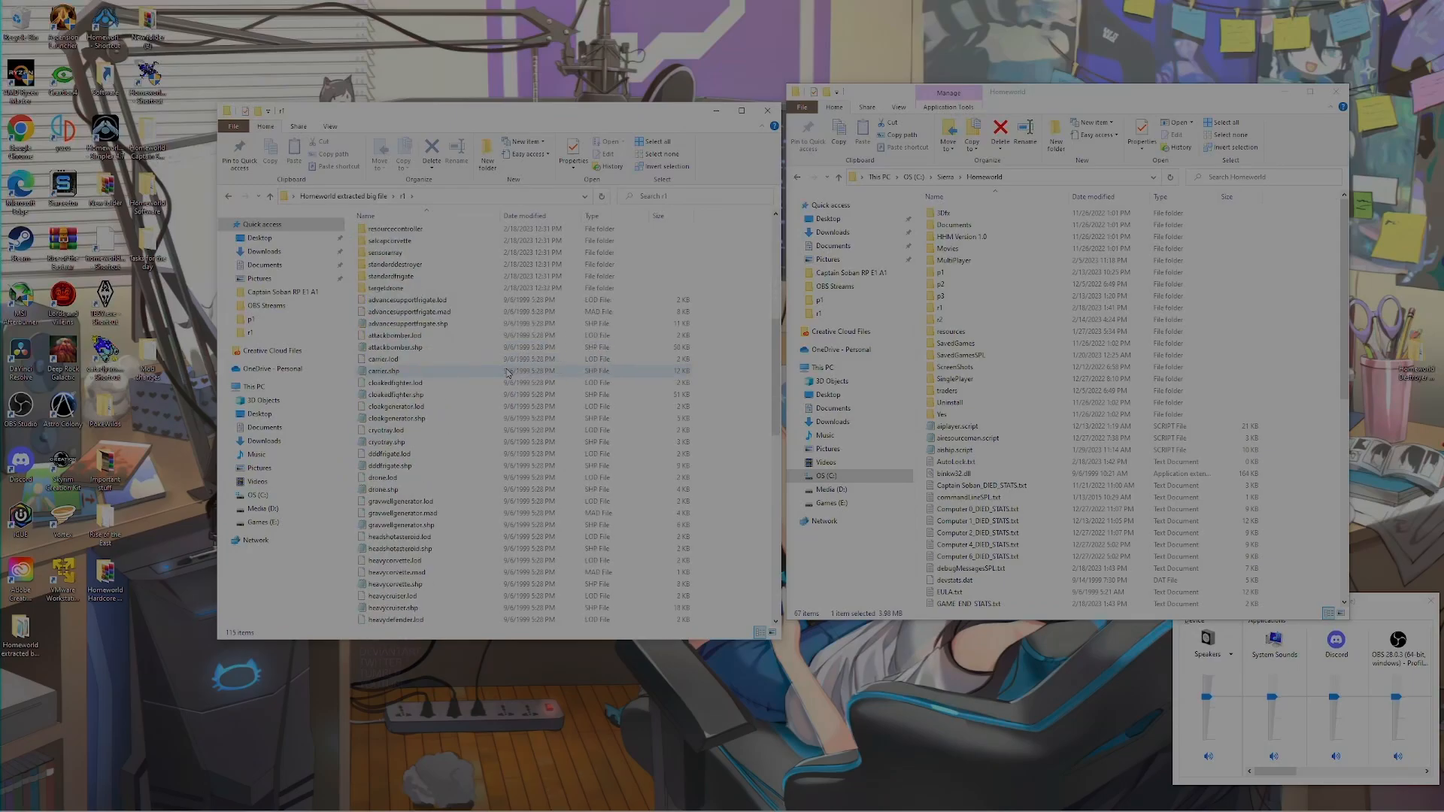
scroll(497, 368, "down", 3)
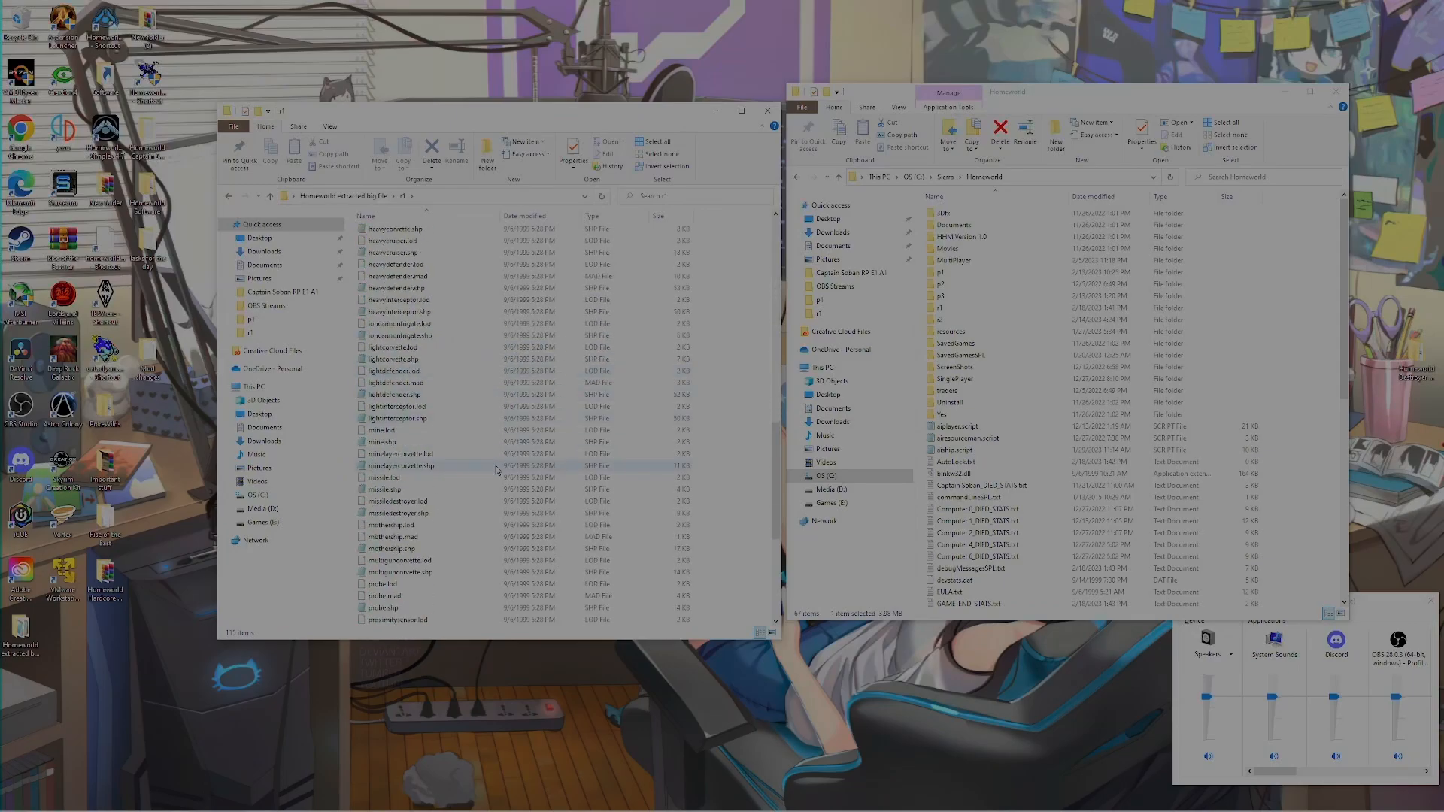
scroll(459, 351, "up", 1)
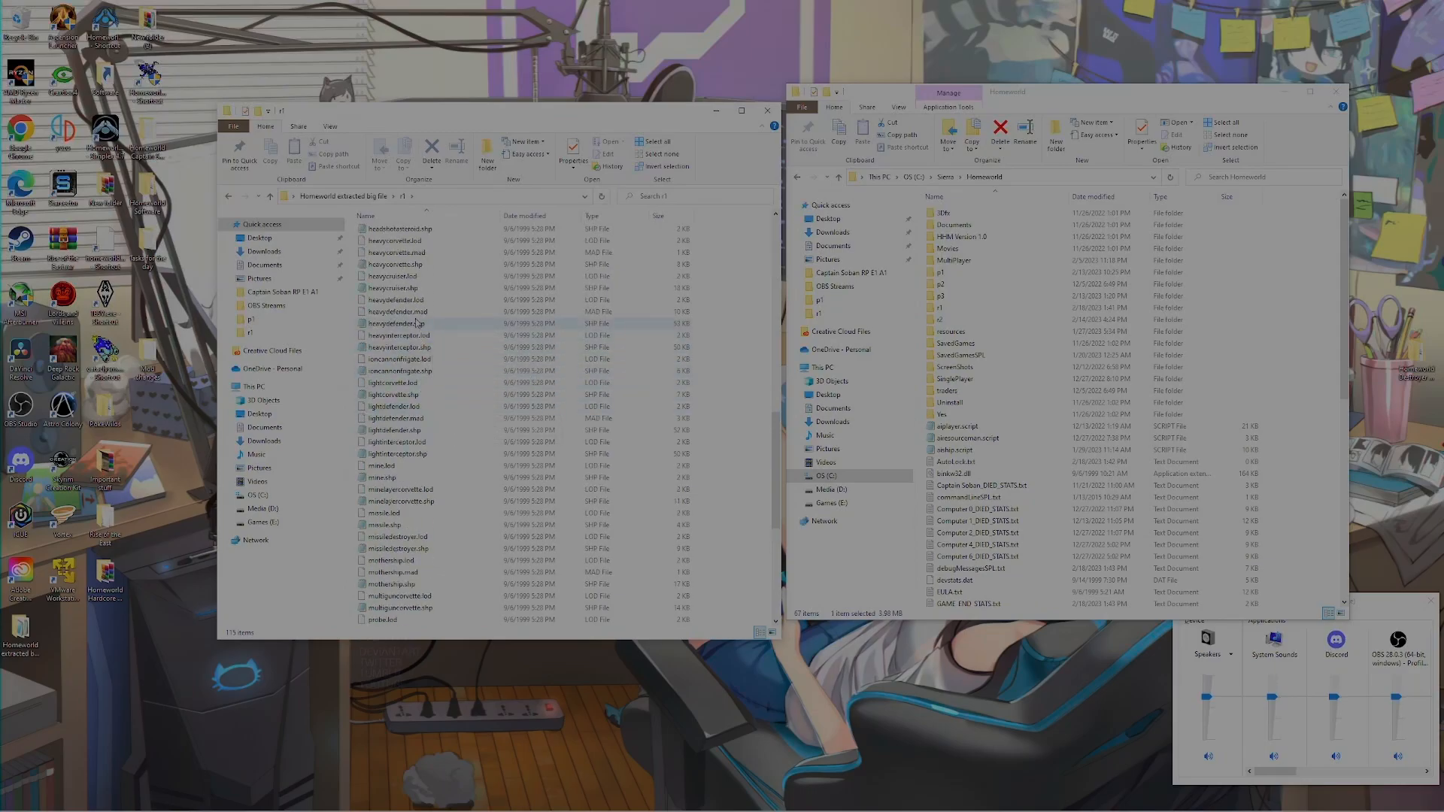
left_click(401, 290)
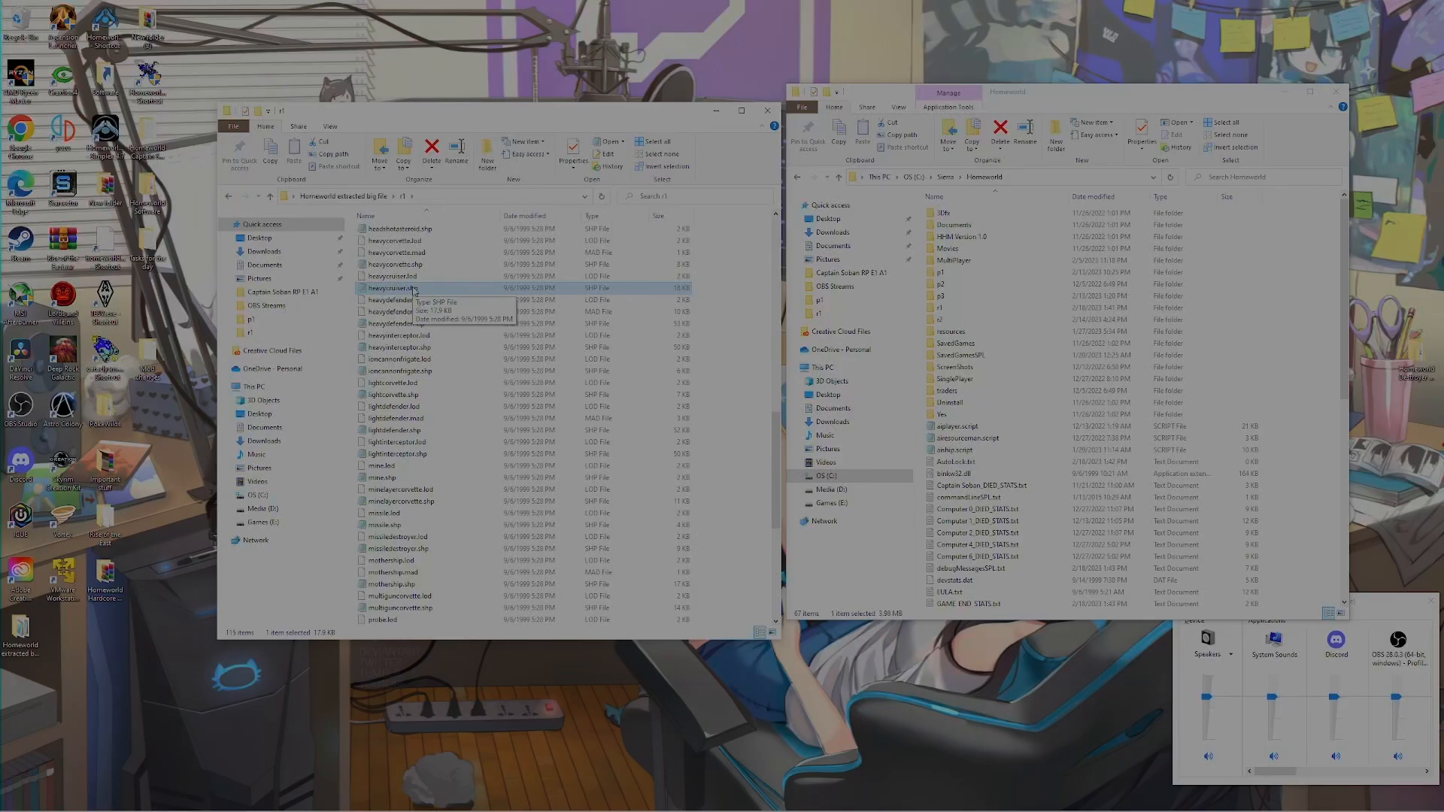
Open the desktop's Mod changes folder in its own window and check its Elite versions subfolder
left_click(156, 365)
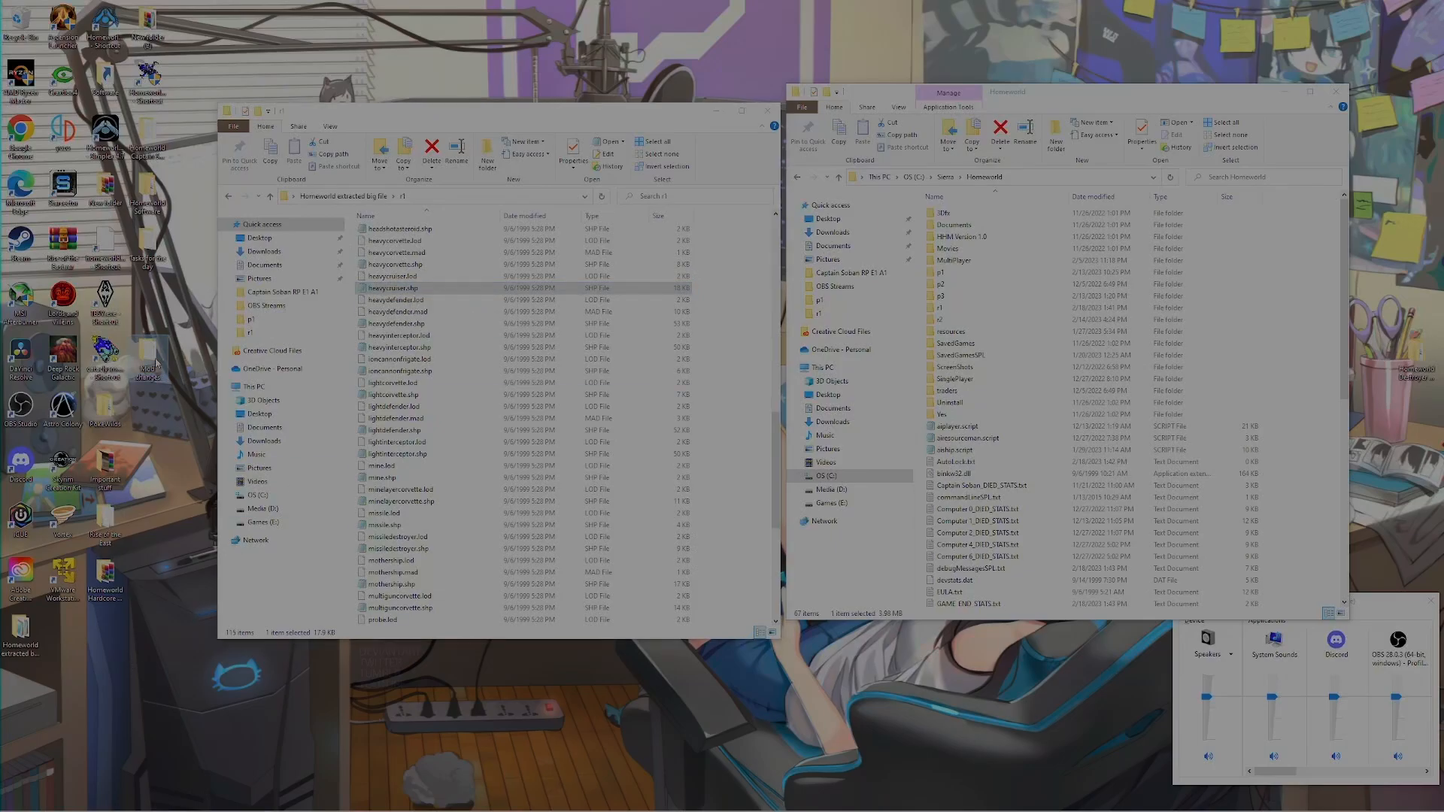
double_click(155, 365)
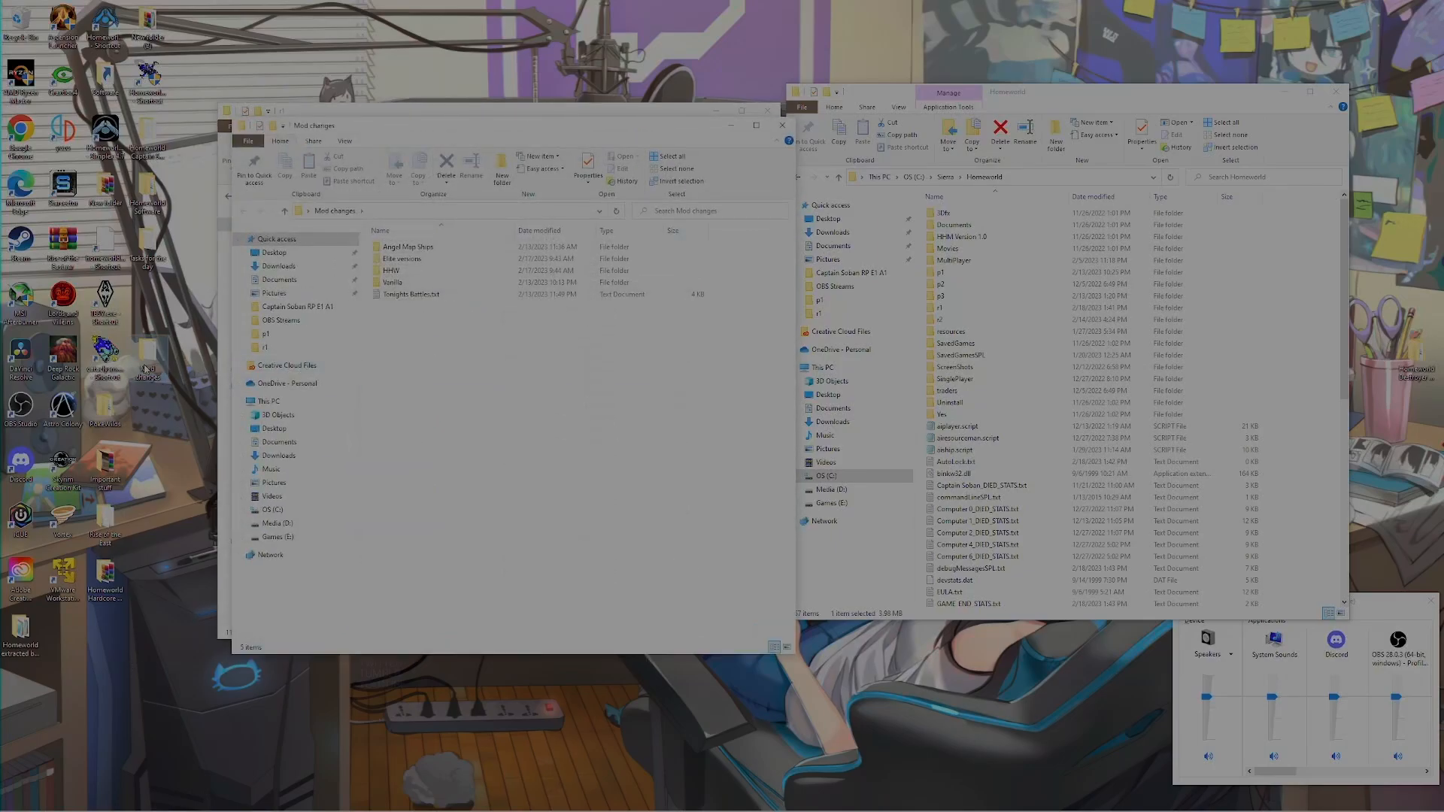
left_click_drag(489, 136, 724, 174)
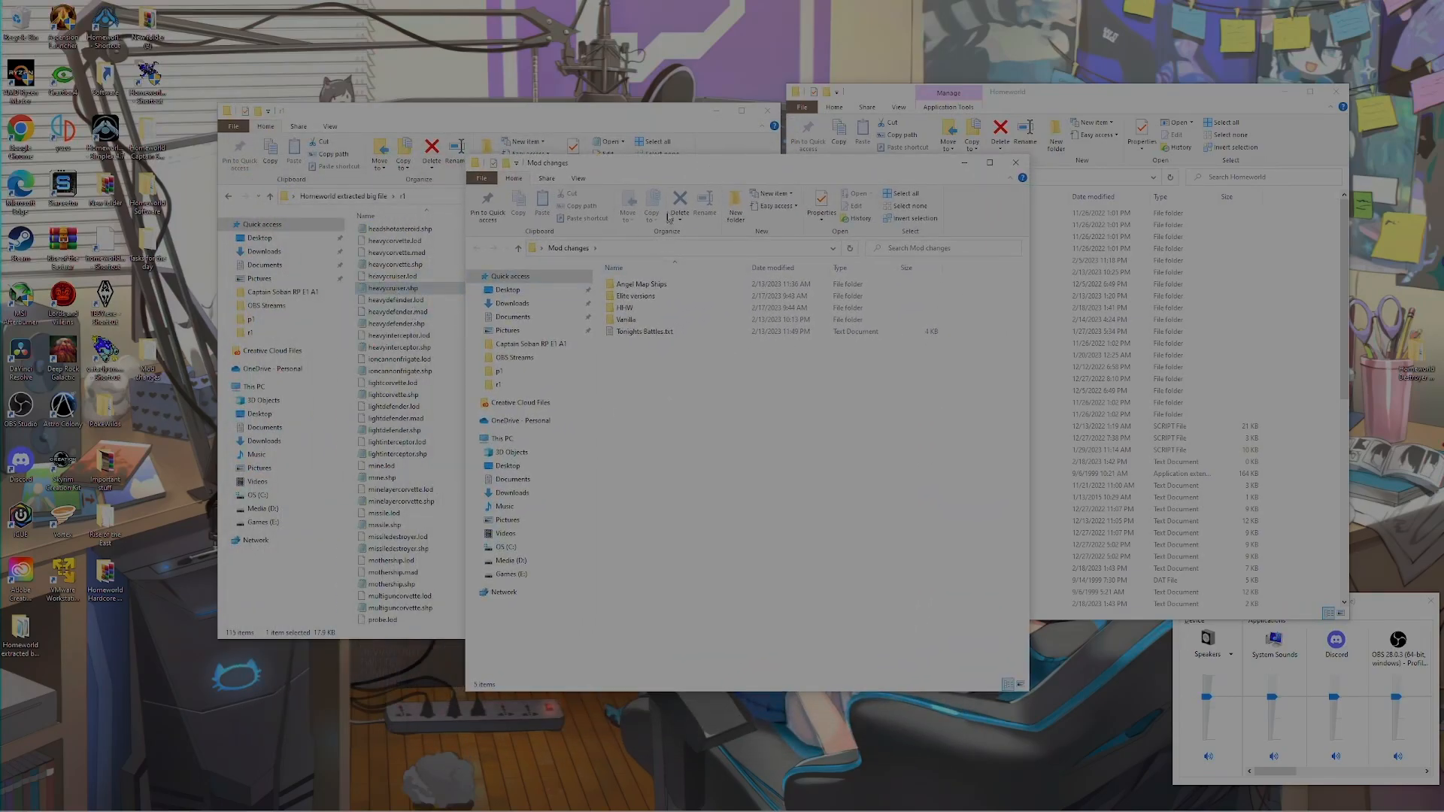
double_click(632, 300)
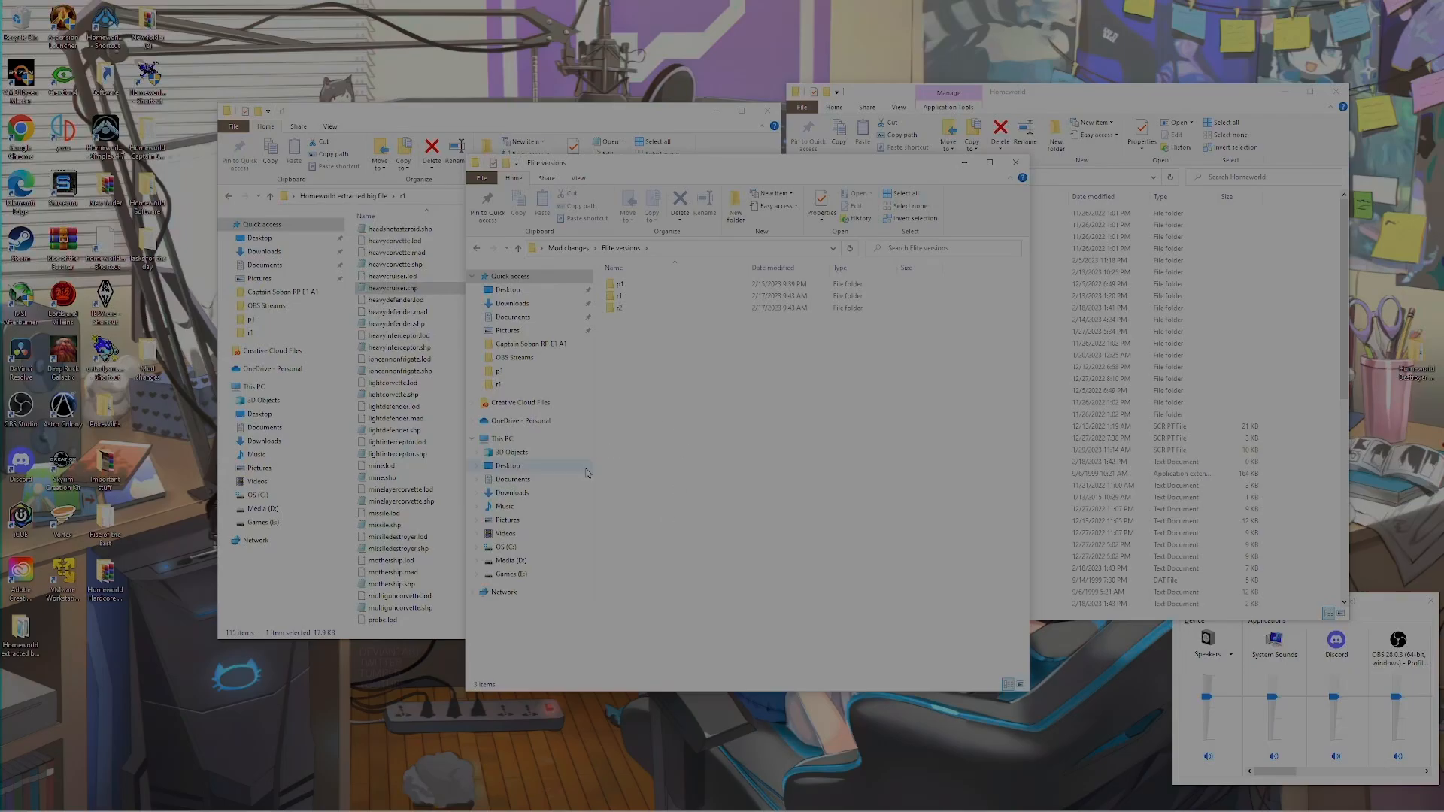
left_click(569, 249)
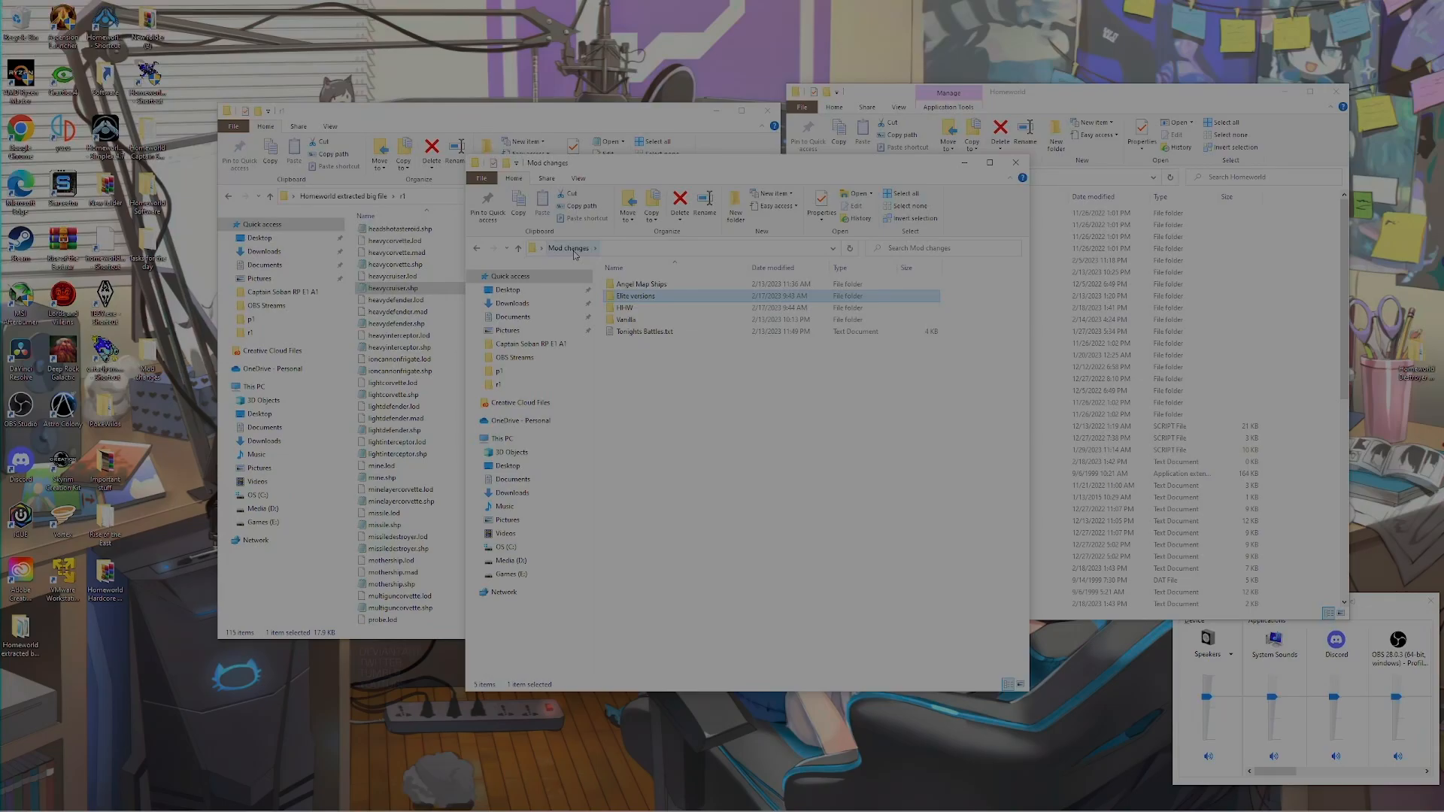
Create a new folder named r1 inside Mod changes and open it
left_click(632, 419)
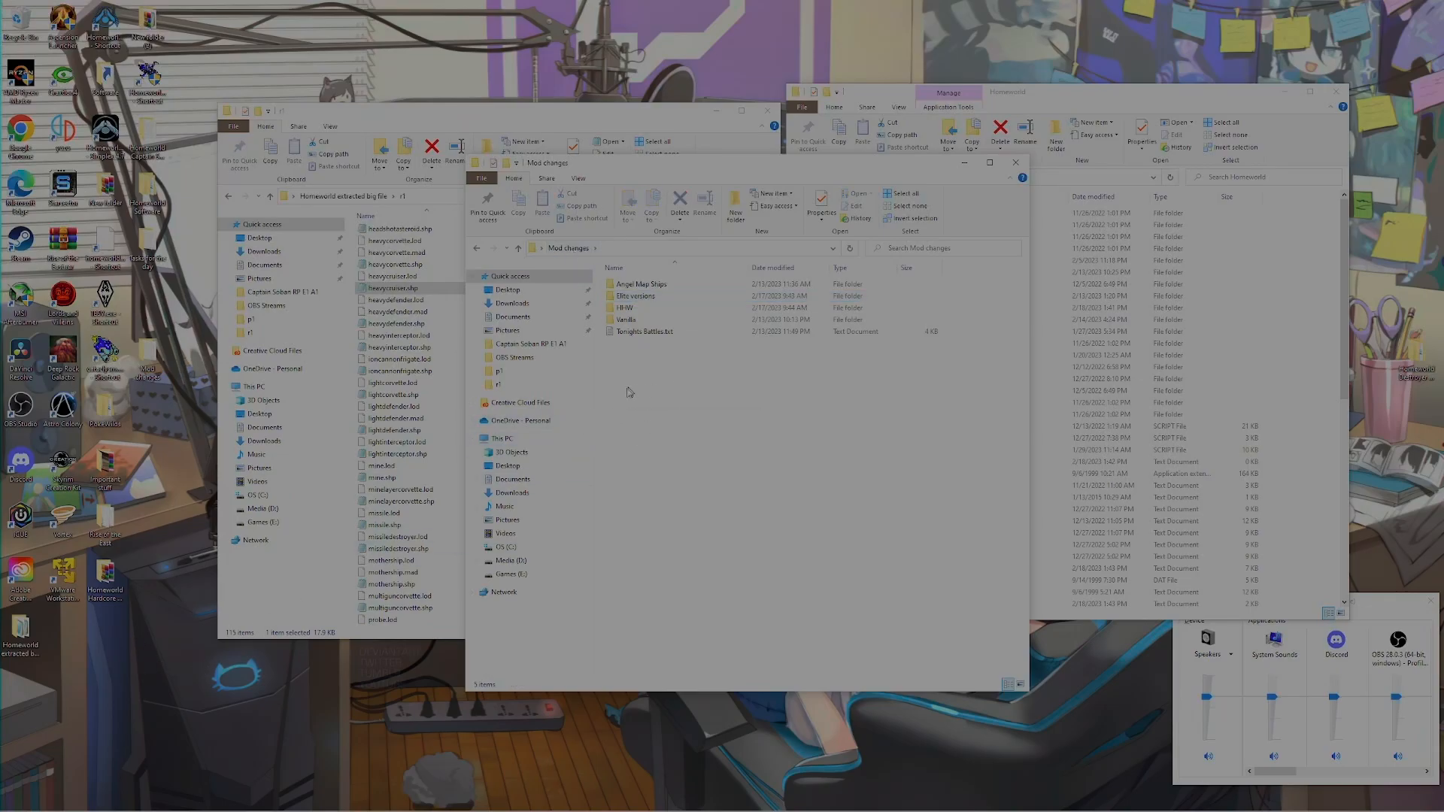
right_click(619, 404)
mouse_move(686, 540)
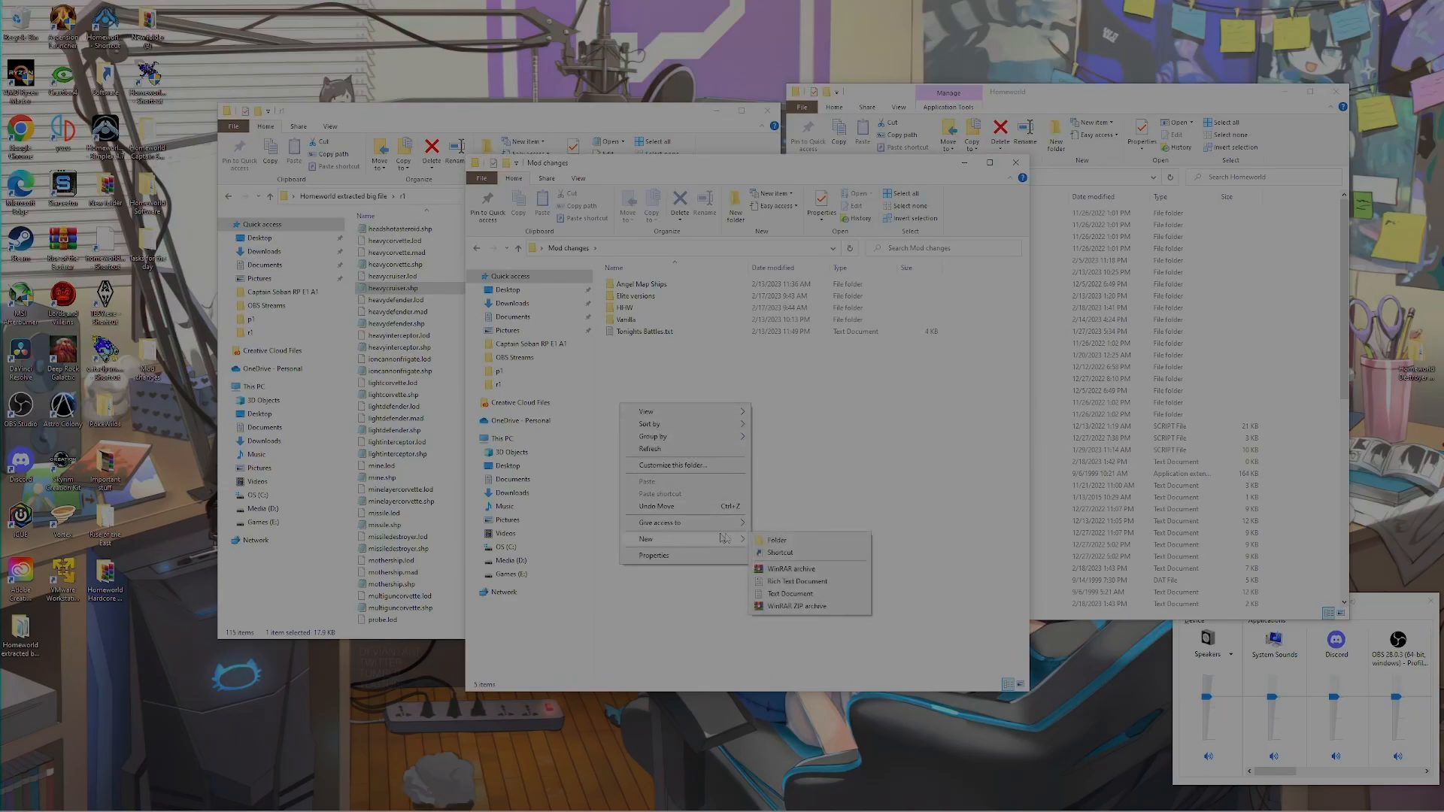
left_click(788, 542)
type("r1")
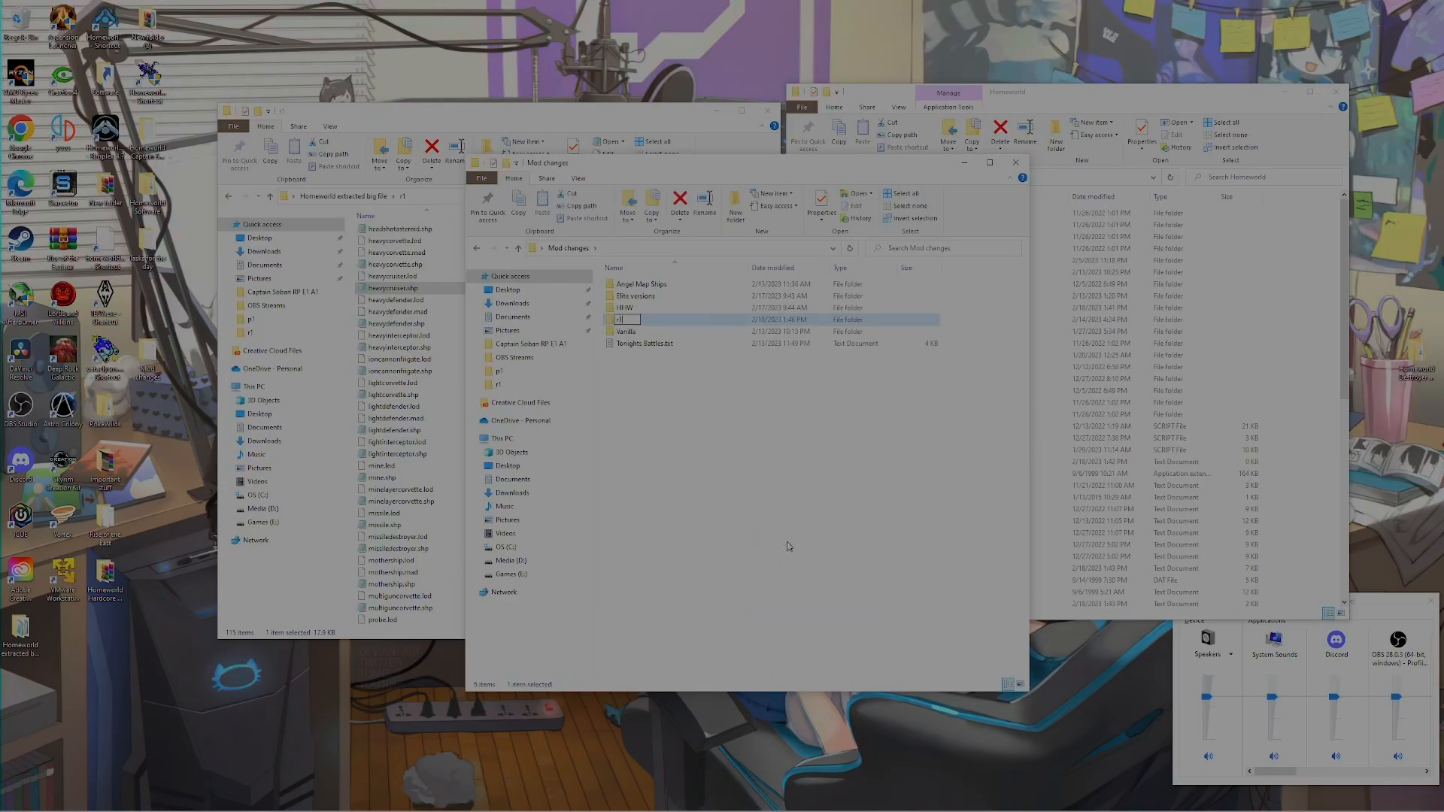
key("Return")
double_click(651, 324)
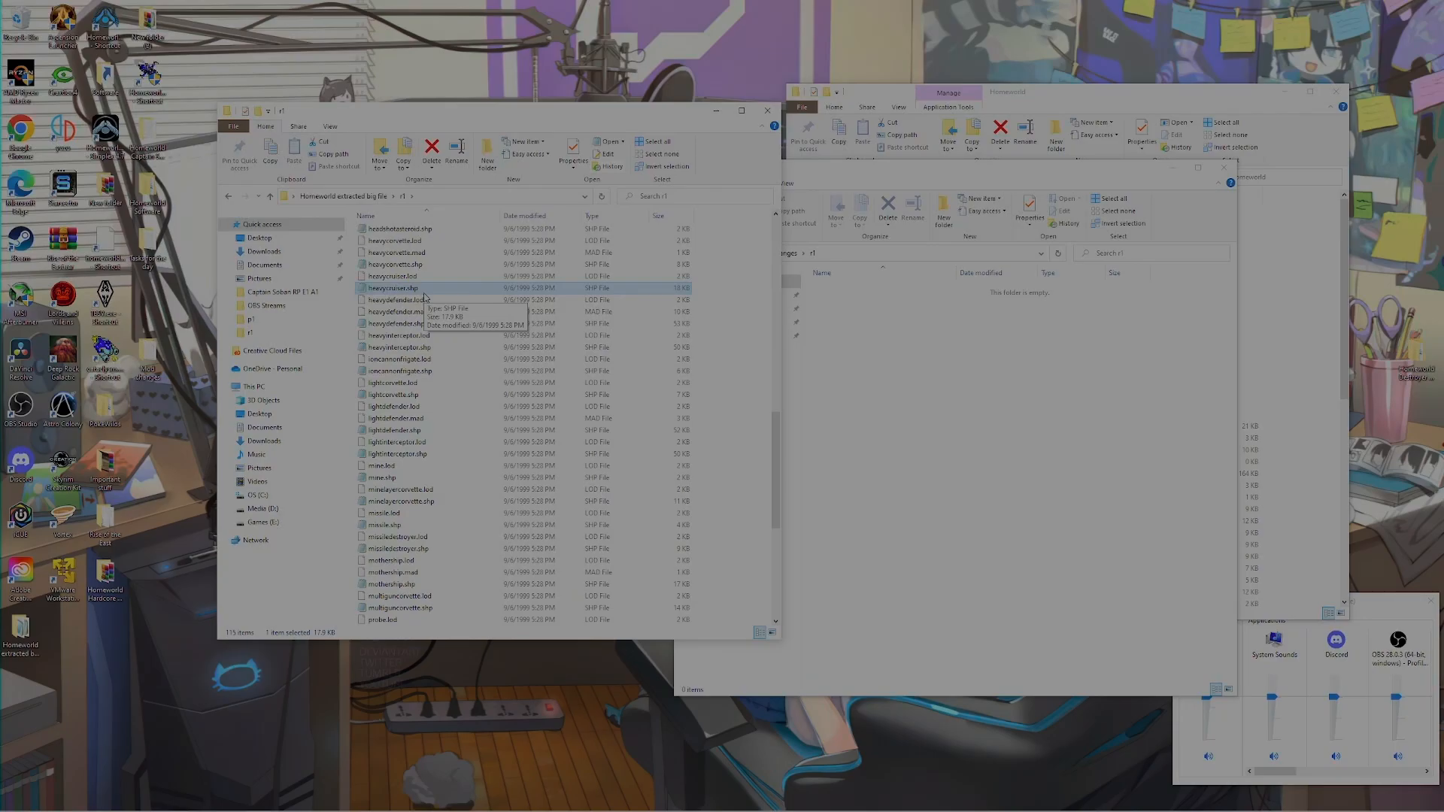
Put a copy of heavycruiser.shp in the new r1 folder and open that copy in Notepad
left_click(928, 458)
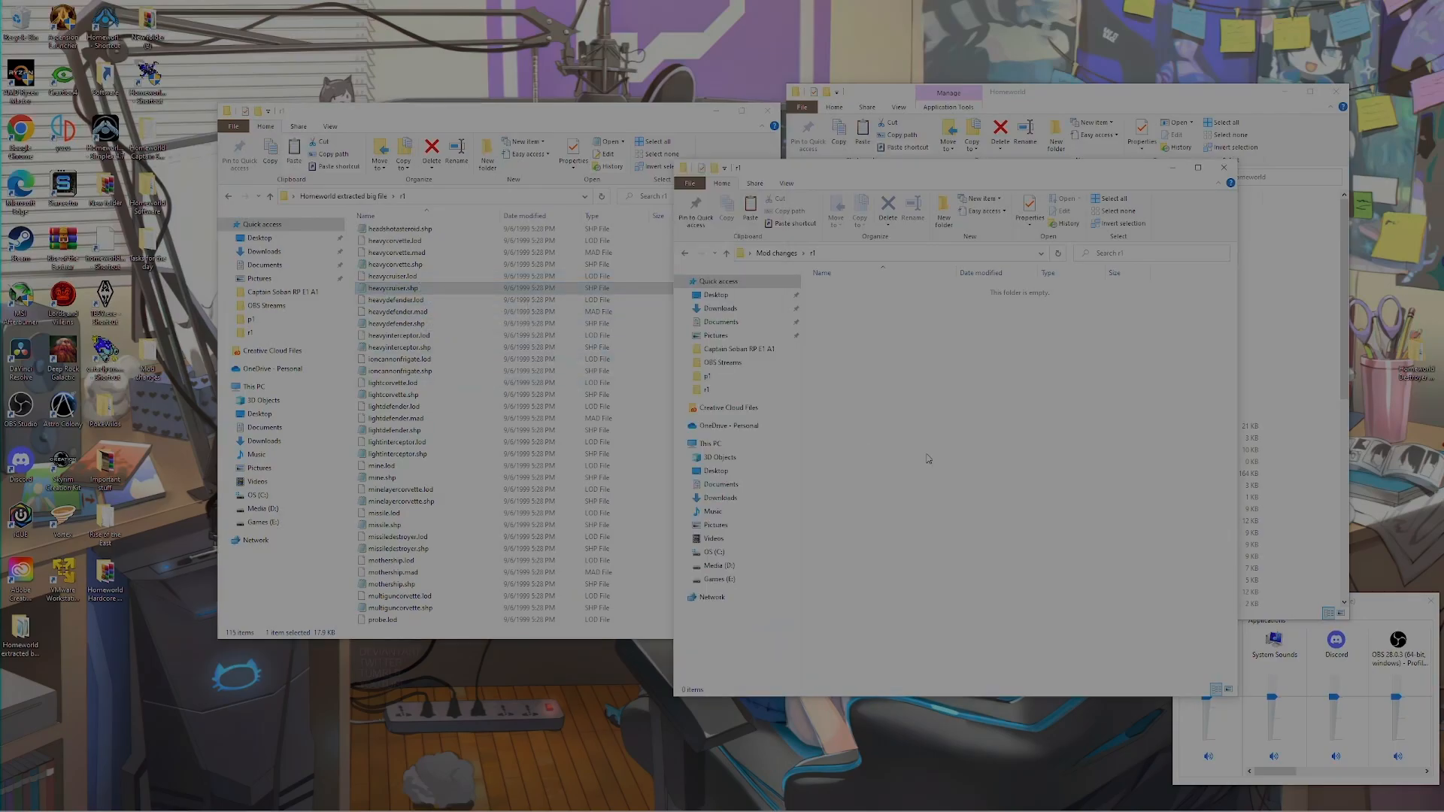
key("ctrl+v")
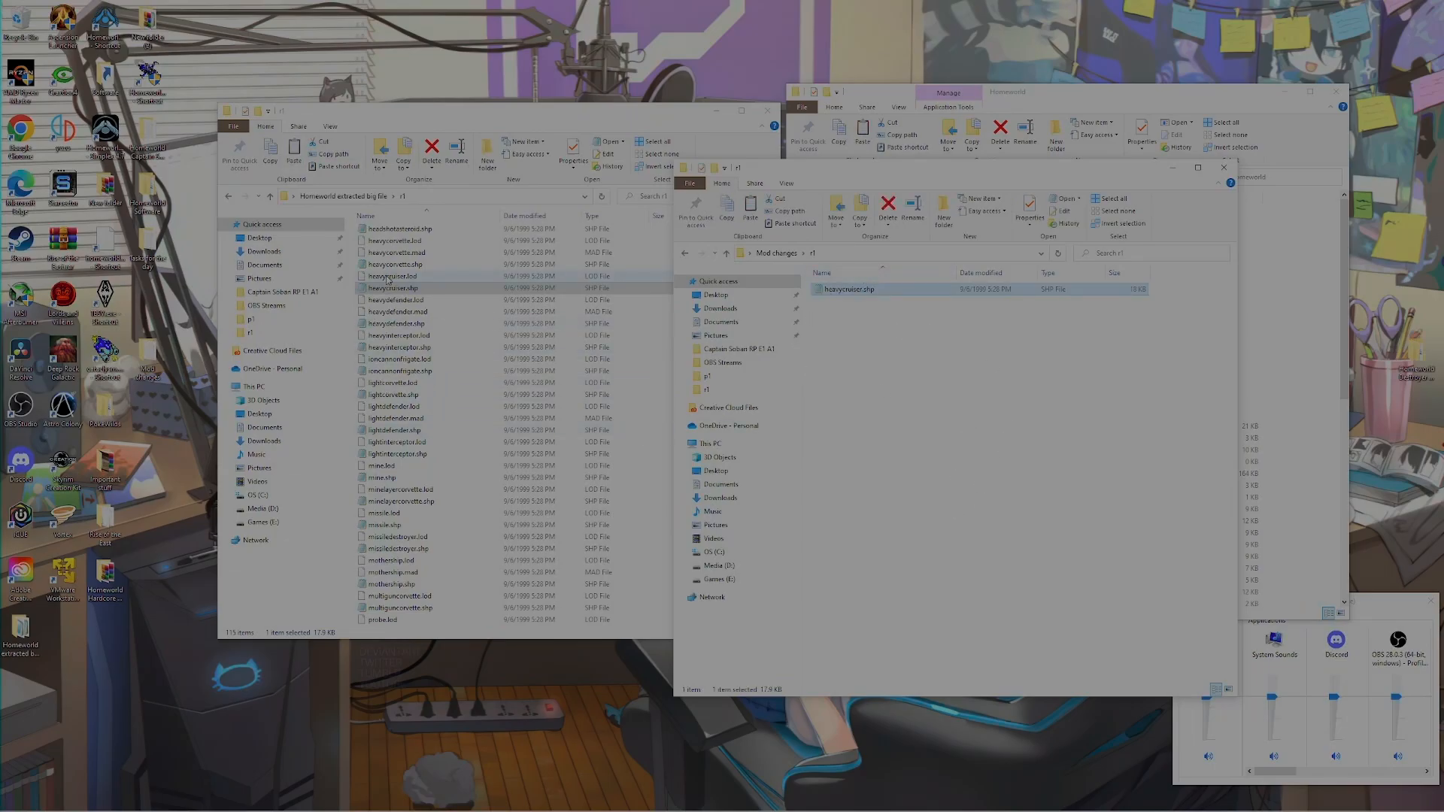
left_click_drag(842, 173, 455, 220)
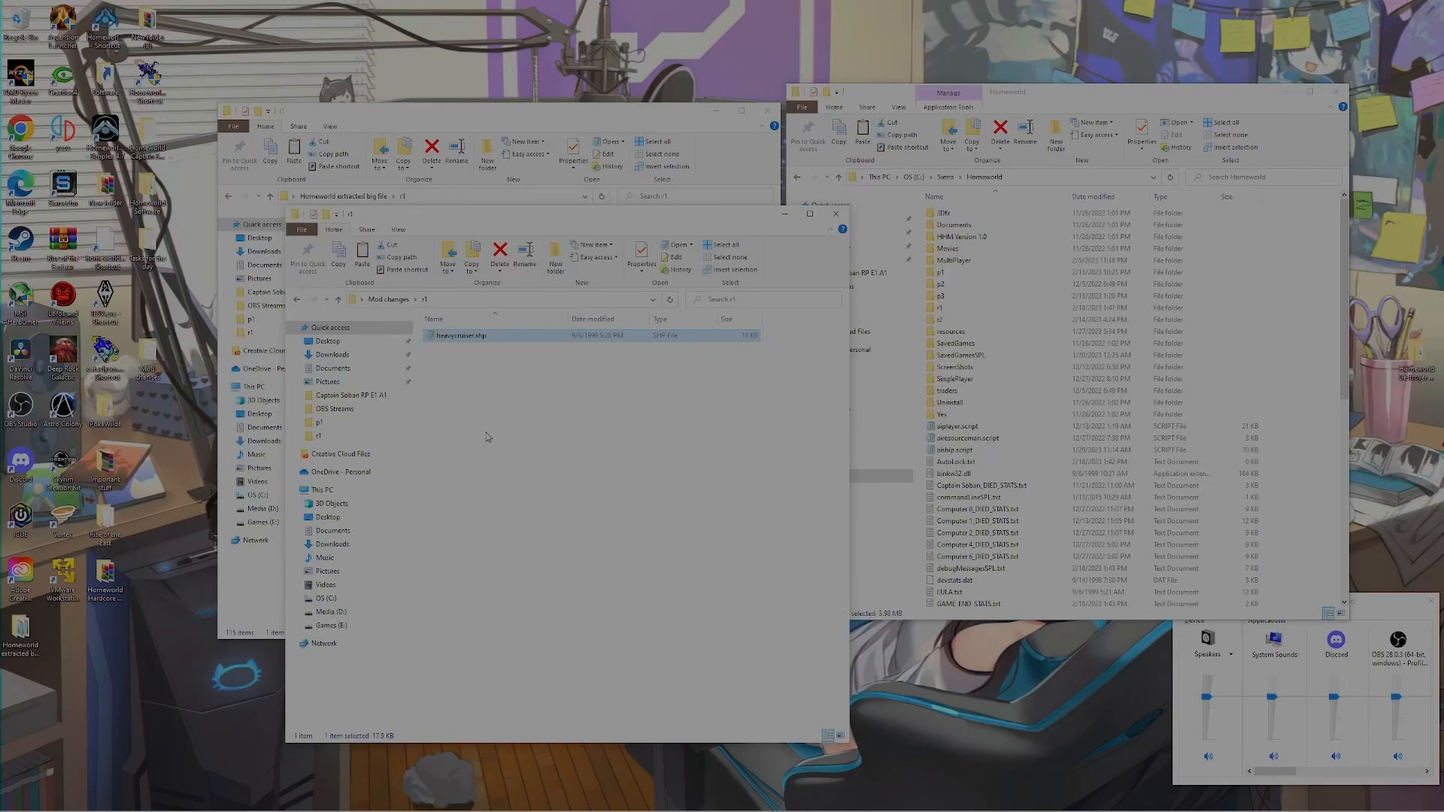
double_click(458, 339)
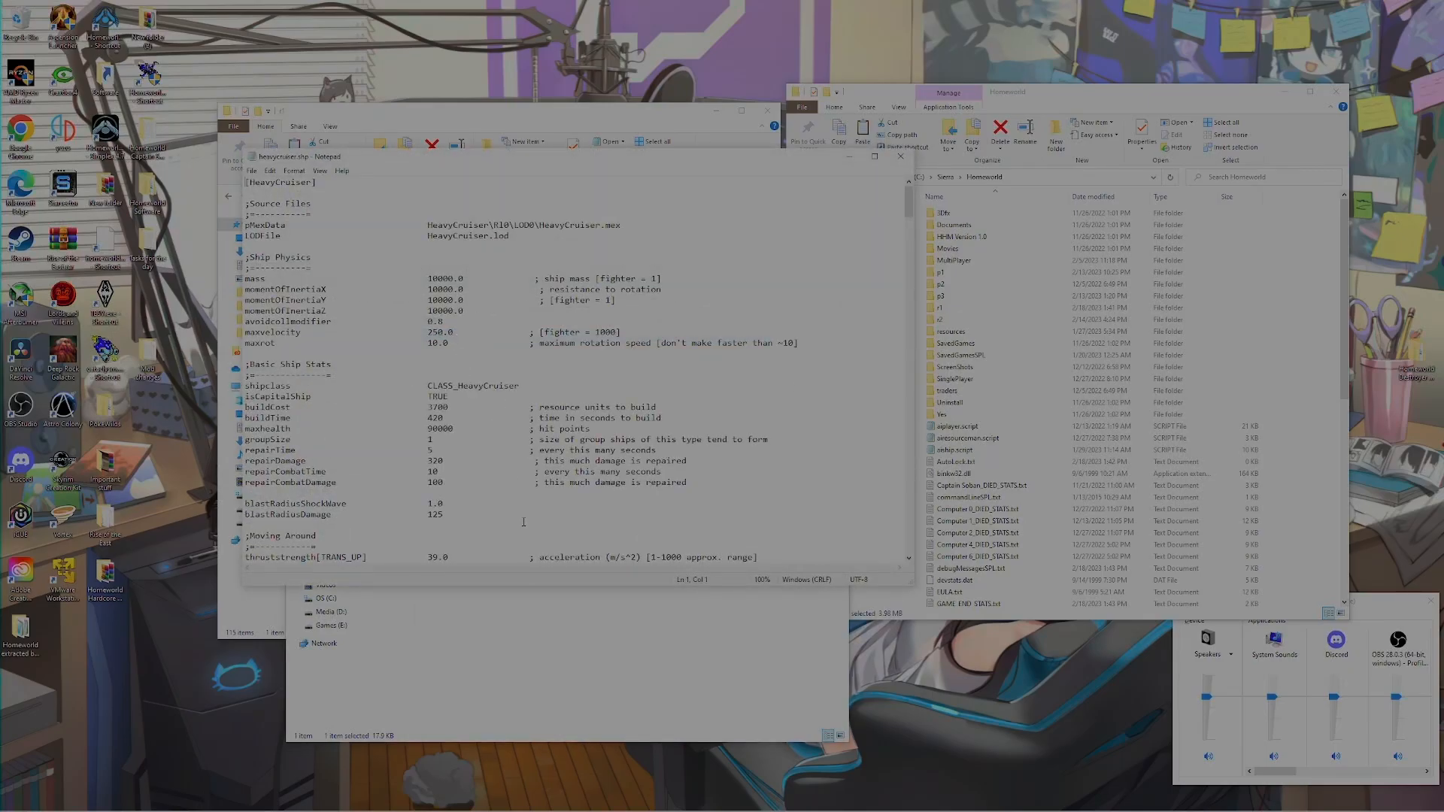
Review the Ship Physics, Basic Ship Stats and Moving Around sections of heavycruiser.shp, continuing down to the Weapons section
scroll(514, 321, "down", 1)
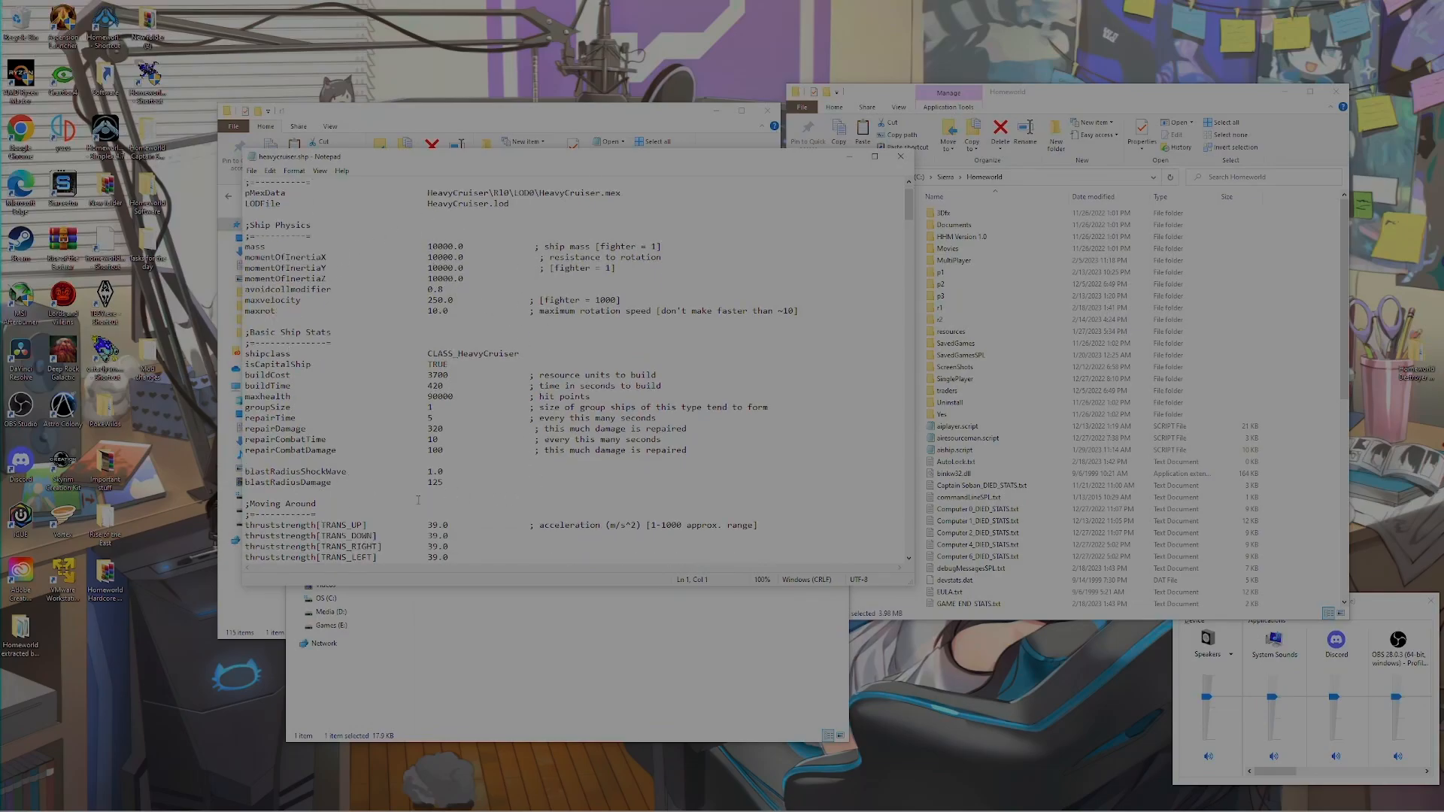
scroll(452, 490, "down", 1)
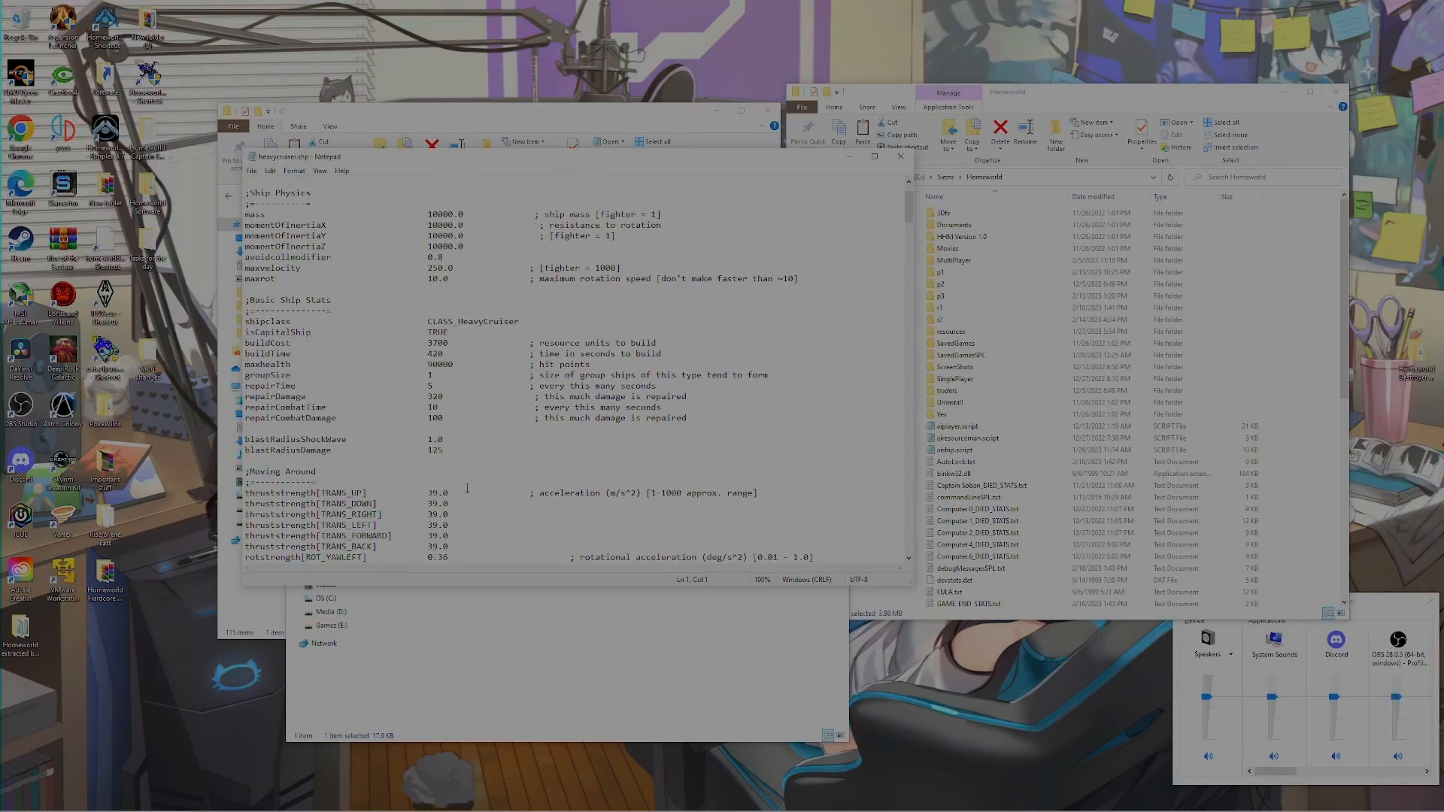
scroll(481, 432, "down", 5)
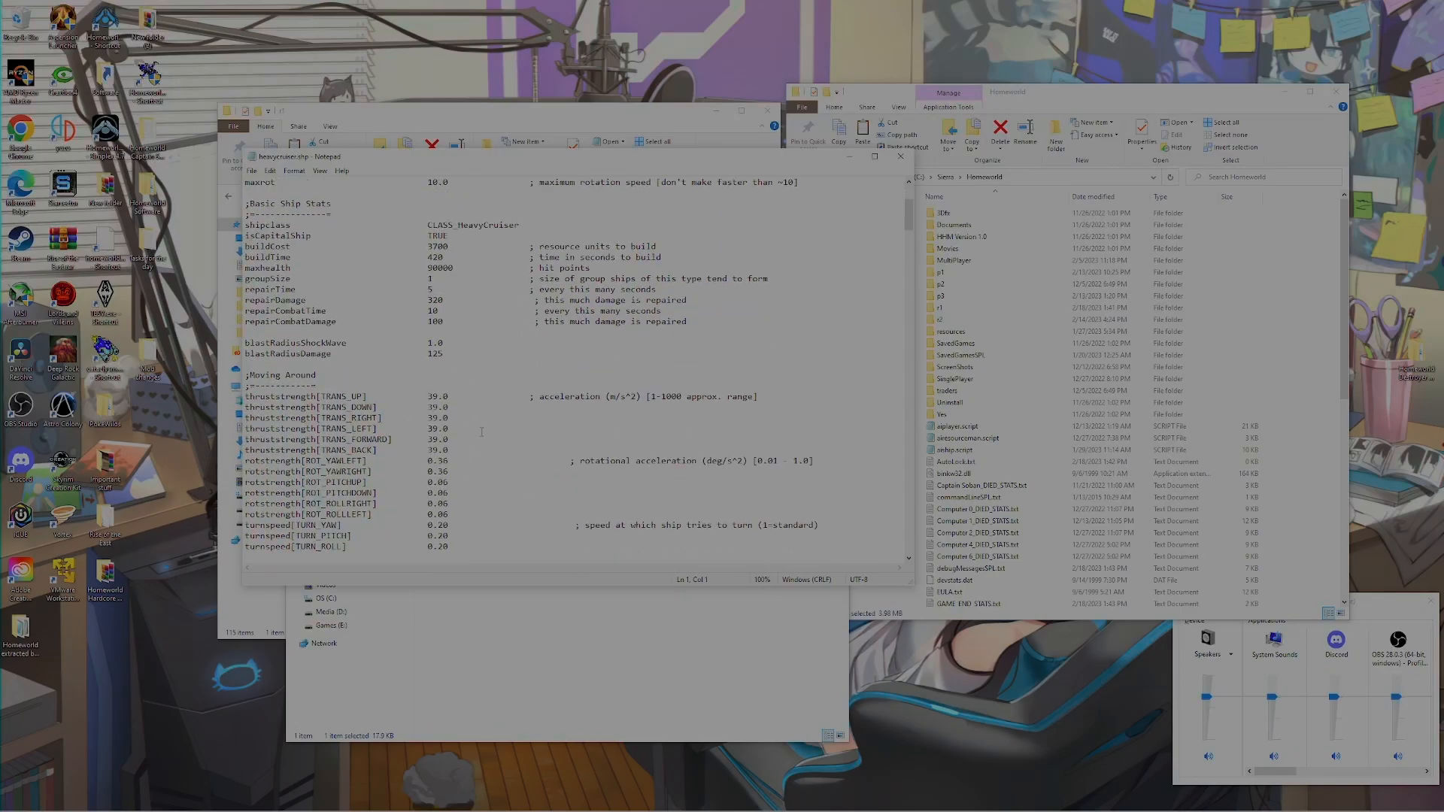
scroll(428, 310, "down", 10)
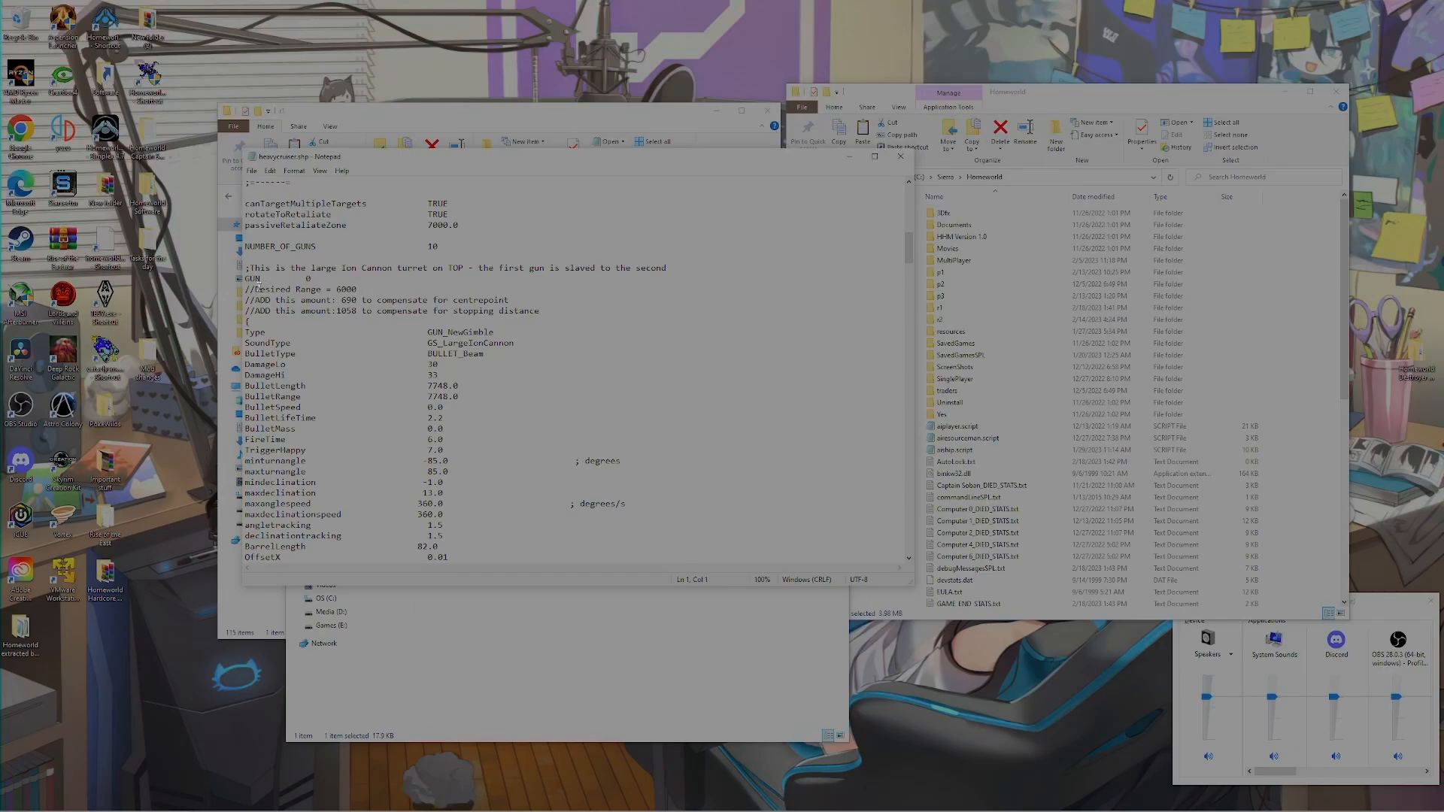
Examine the ion cannon definitions for GUN 0 through GUN 3, including the SoundType entries of the paired turrets
scroll(327, 281, "down", 2)
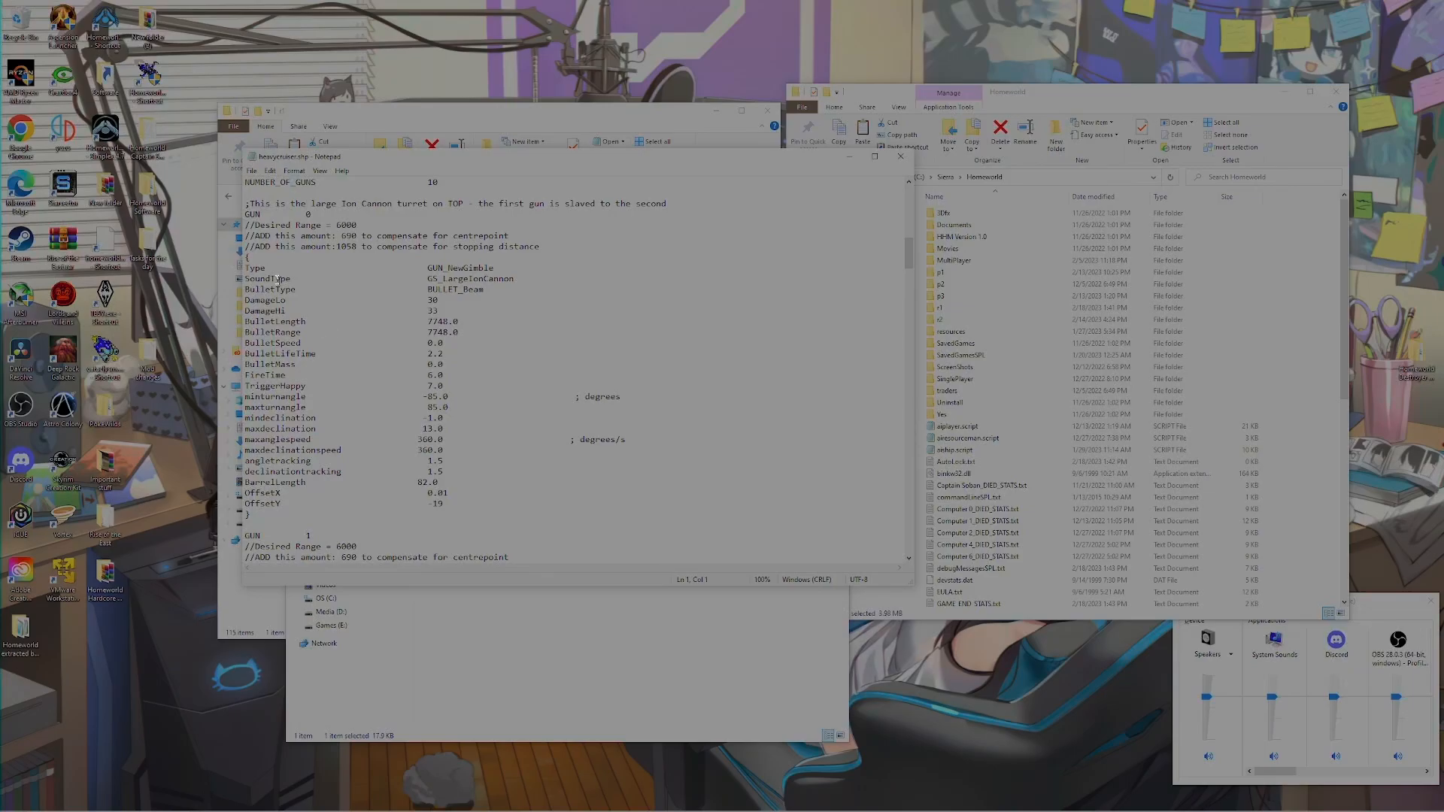
left_click_drag(444, 278, 515, 278)
scroll(509, 387, "down", 3)
scroll(510, 386, "down", 9)
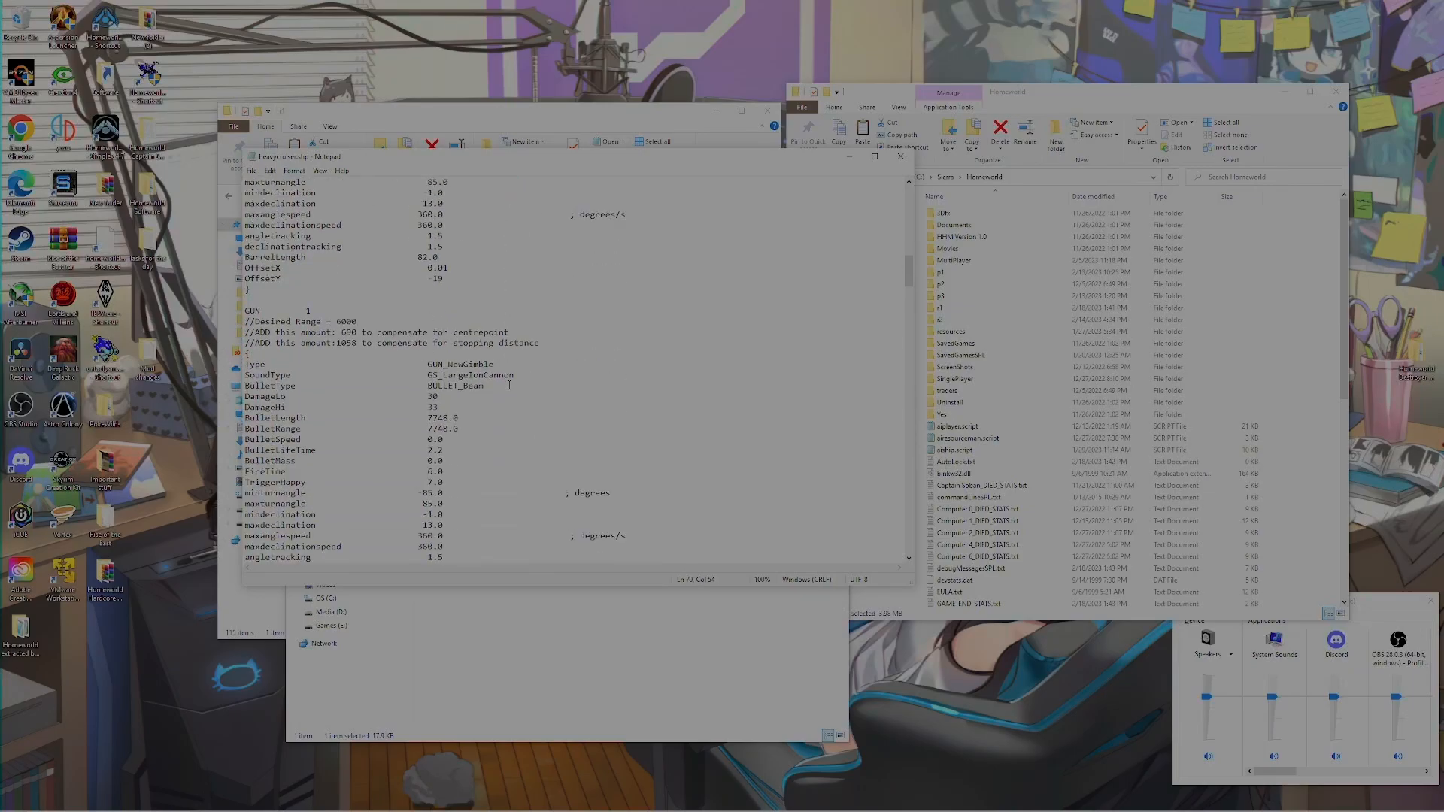
scroll(493, 380, "down", 4)
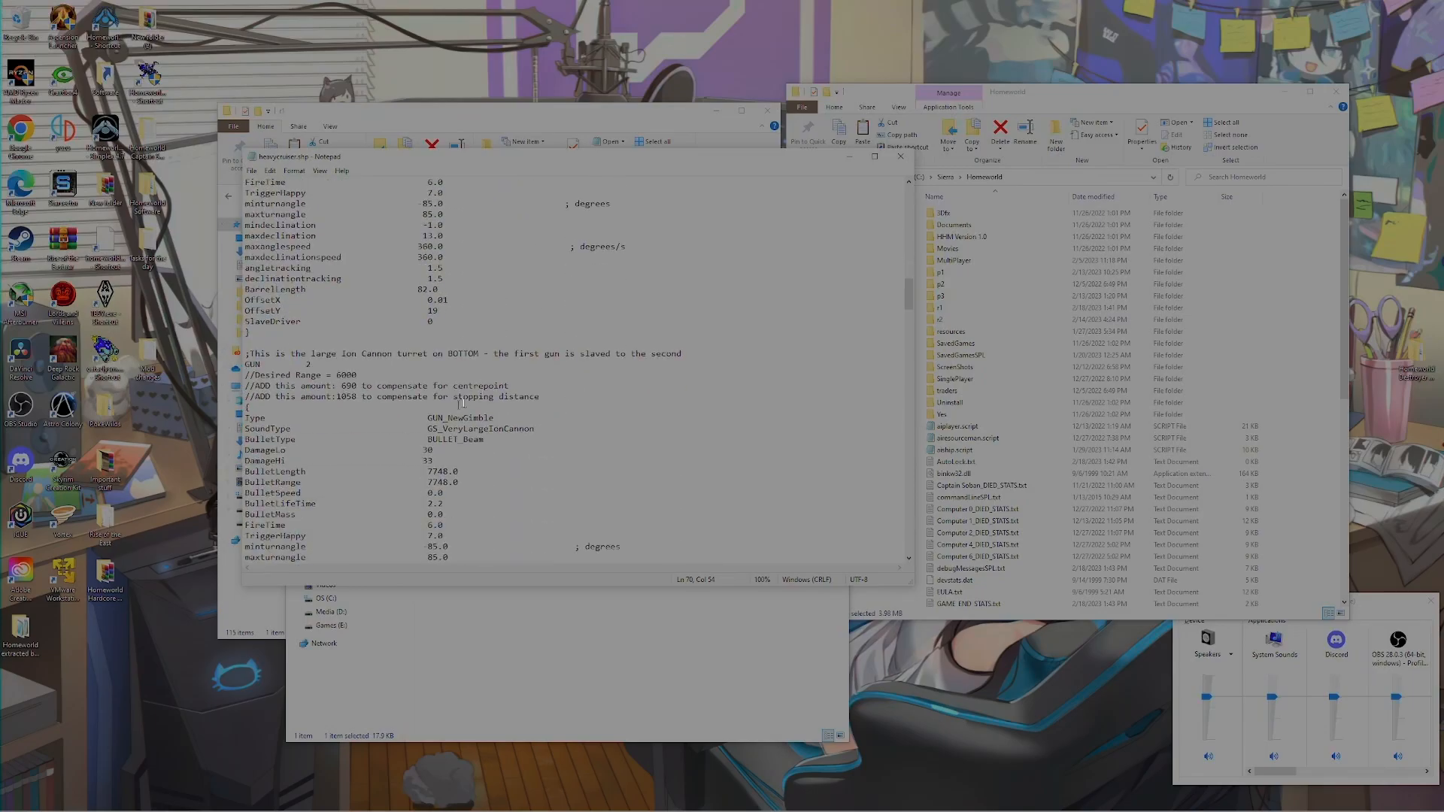
scroll(440, 427, "up", 2)
scroll(441, 428, "down", 6)
scroll(444, 427, "up", 4)
scroll(447, 428, "down", 7)
scroll(447, 428, "down", 6)
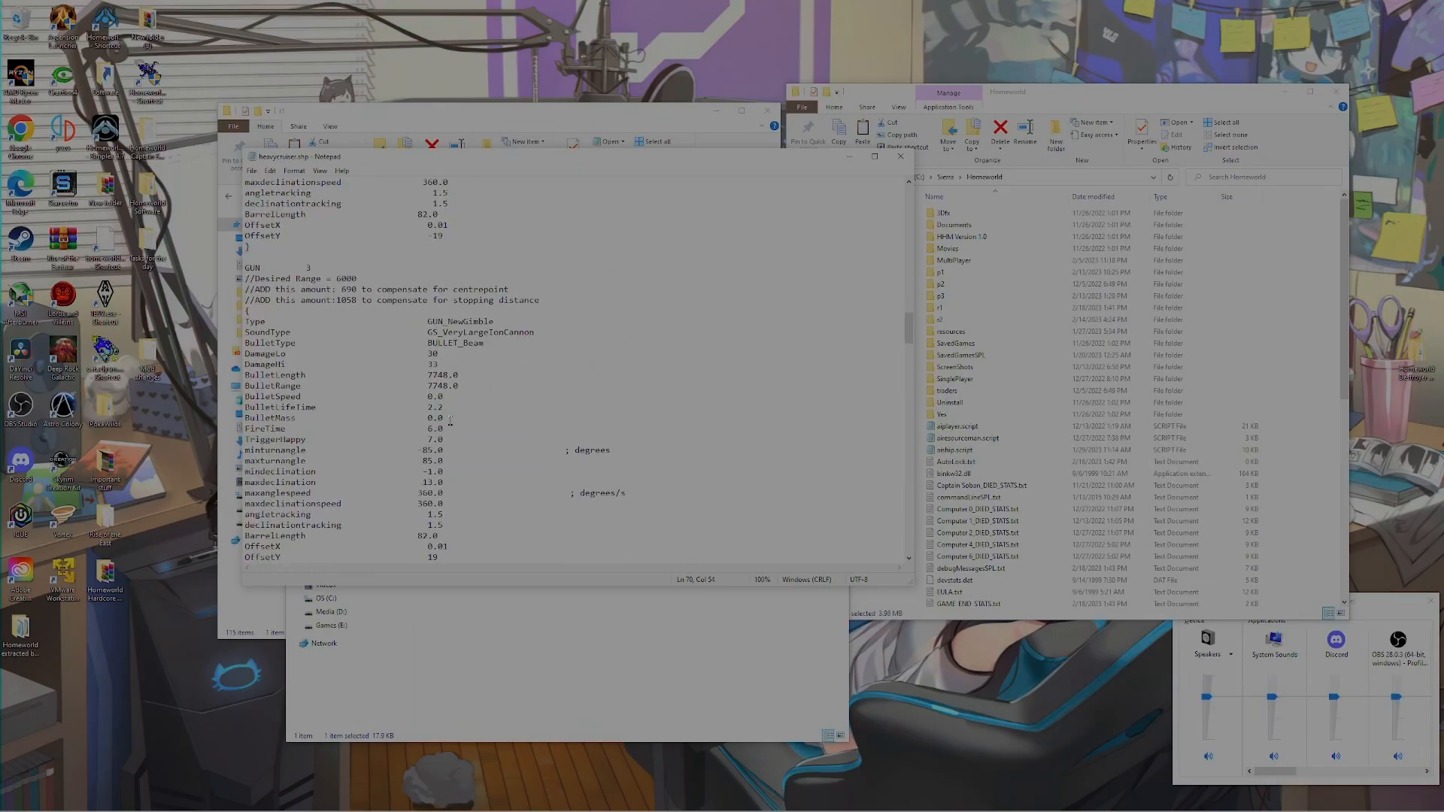
scroll(570, 352, "down", 8)
scroll(412, 291, "down", 5)
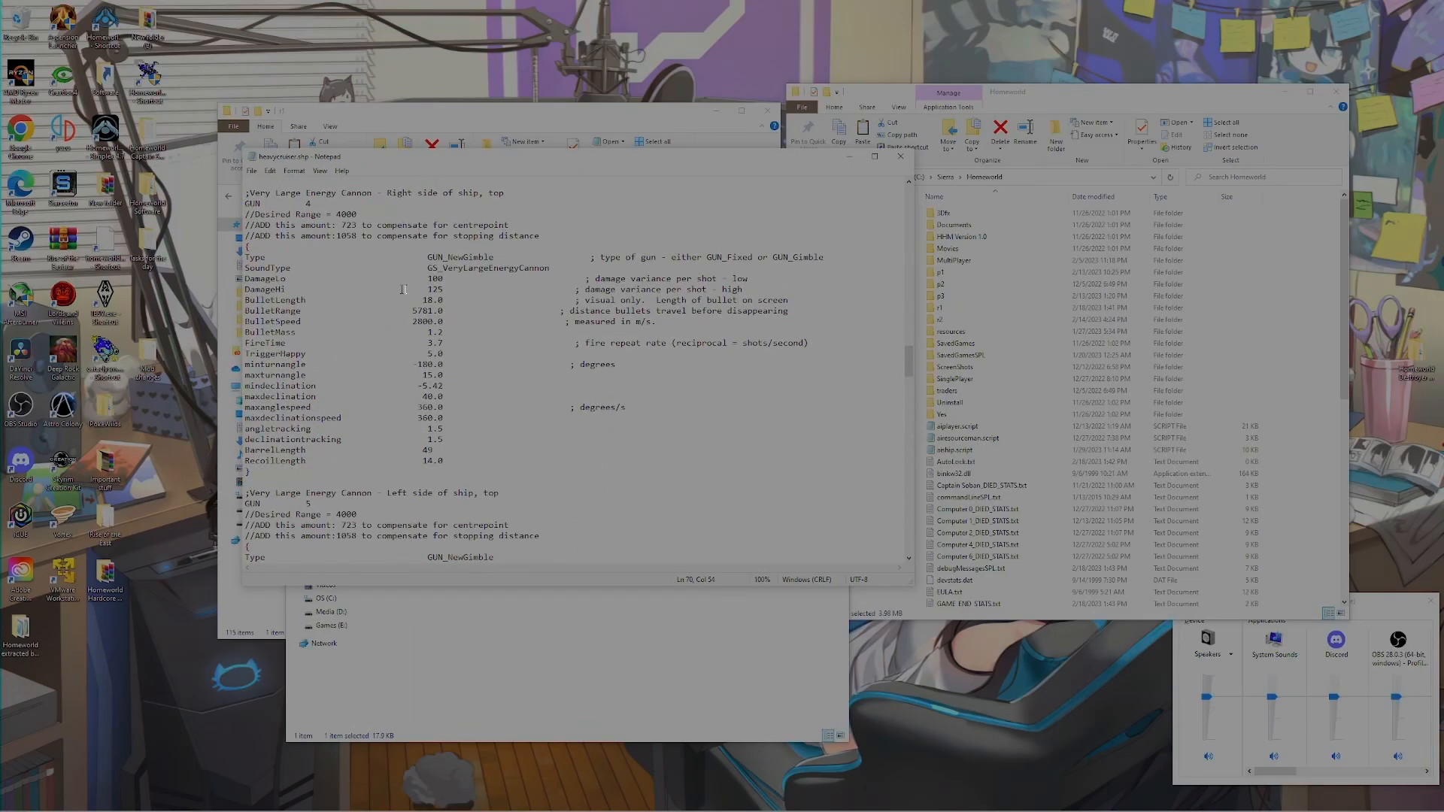
Highlight VeryLargeEnergyCannon in GUN 4's SoundType, review the energy cannon definitions through GUN 9, and return to the first ion cannons
left_click_drag(443, 267, 557, 268)
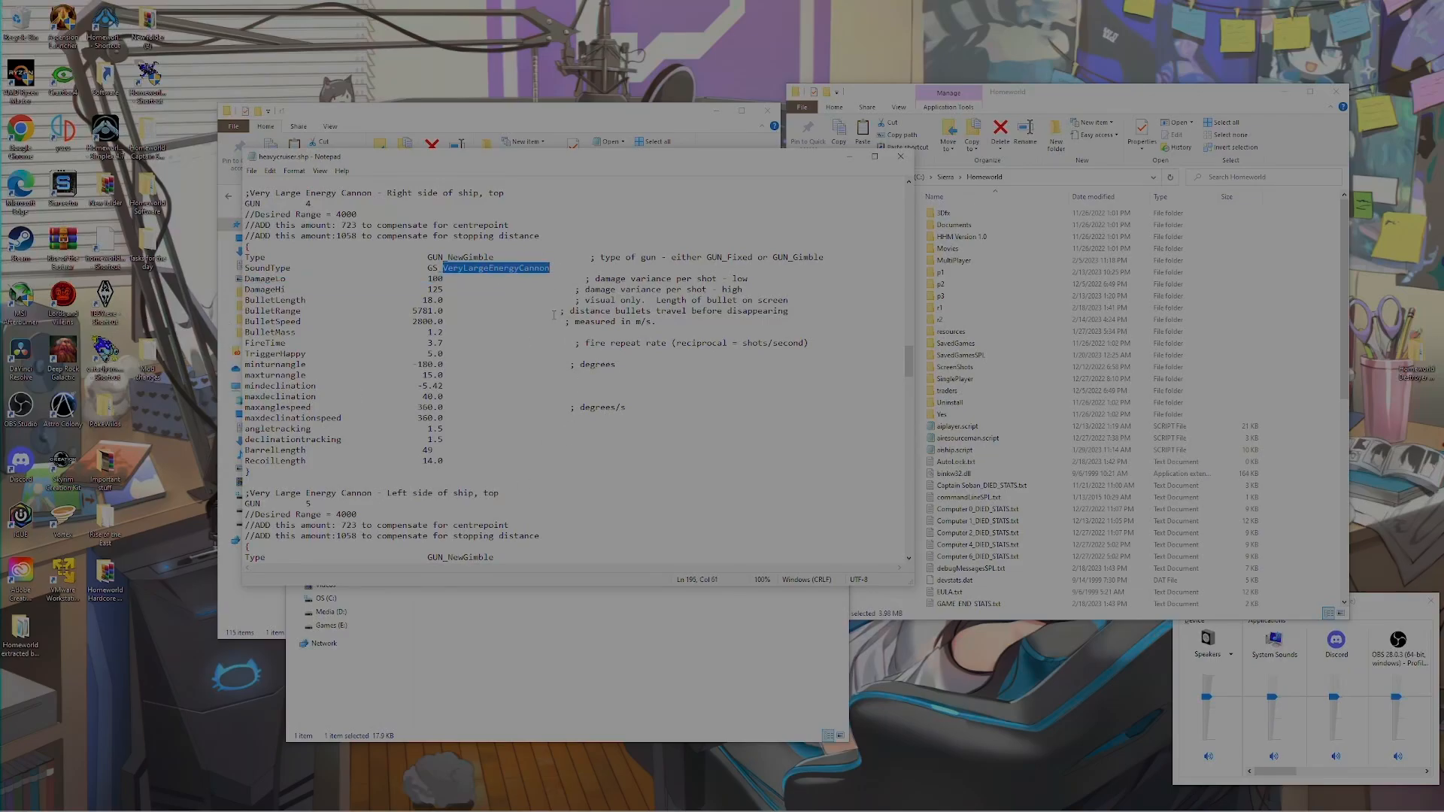
scroll(540, 294, "down", 8)
scroll(500, 345, "down", 5)
scroll(549, 382, "down", 20)
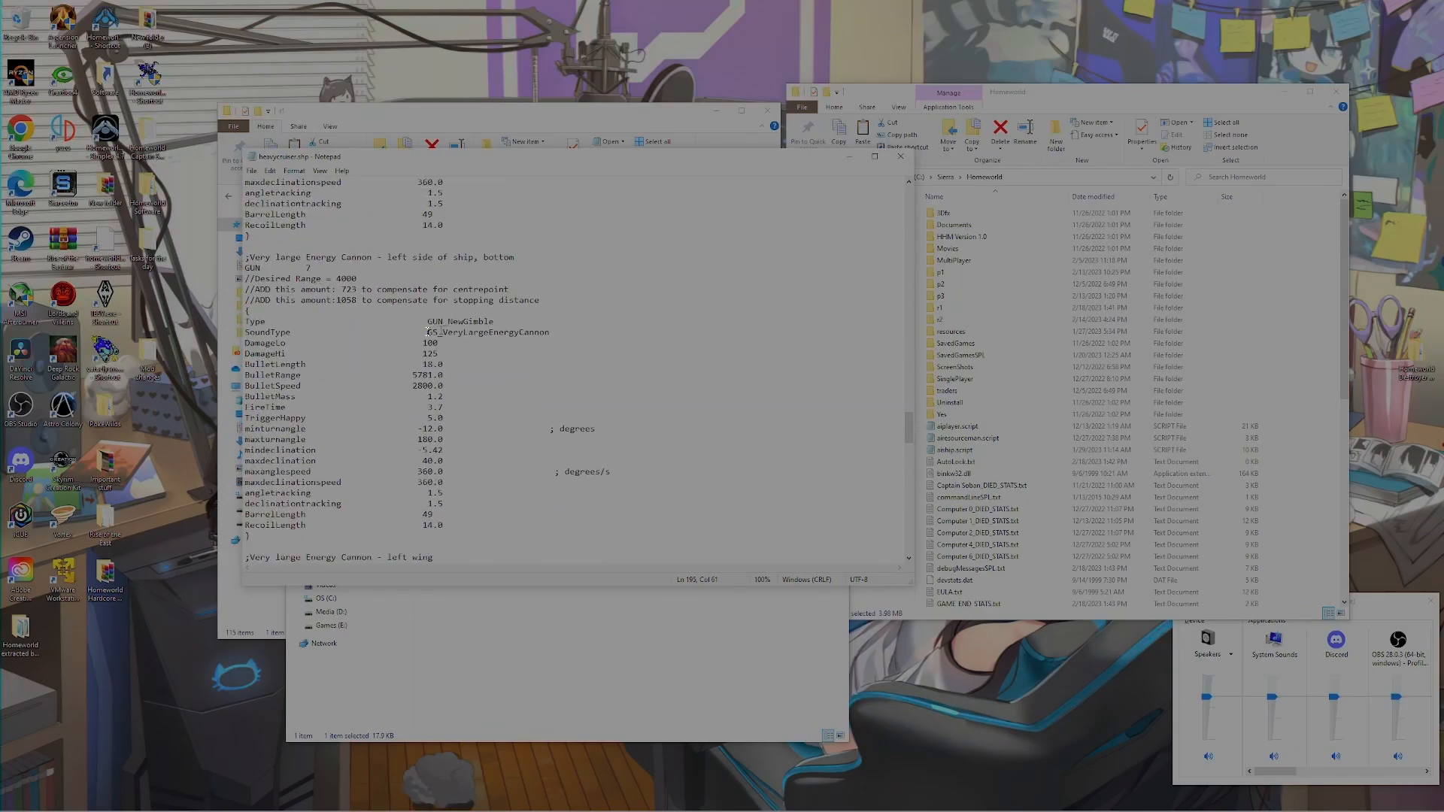
scroll(520, 386, "up", 16)
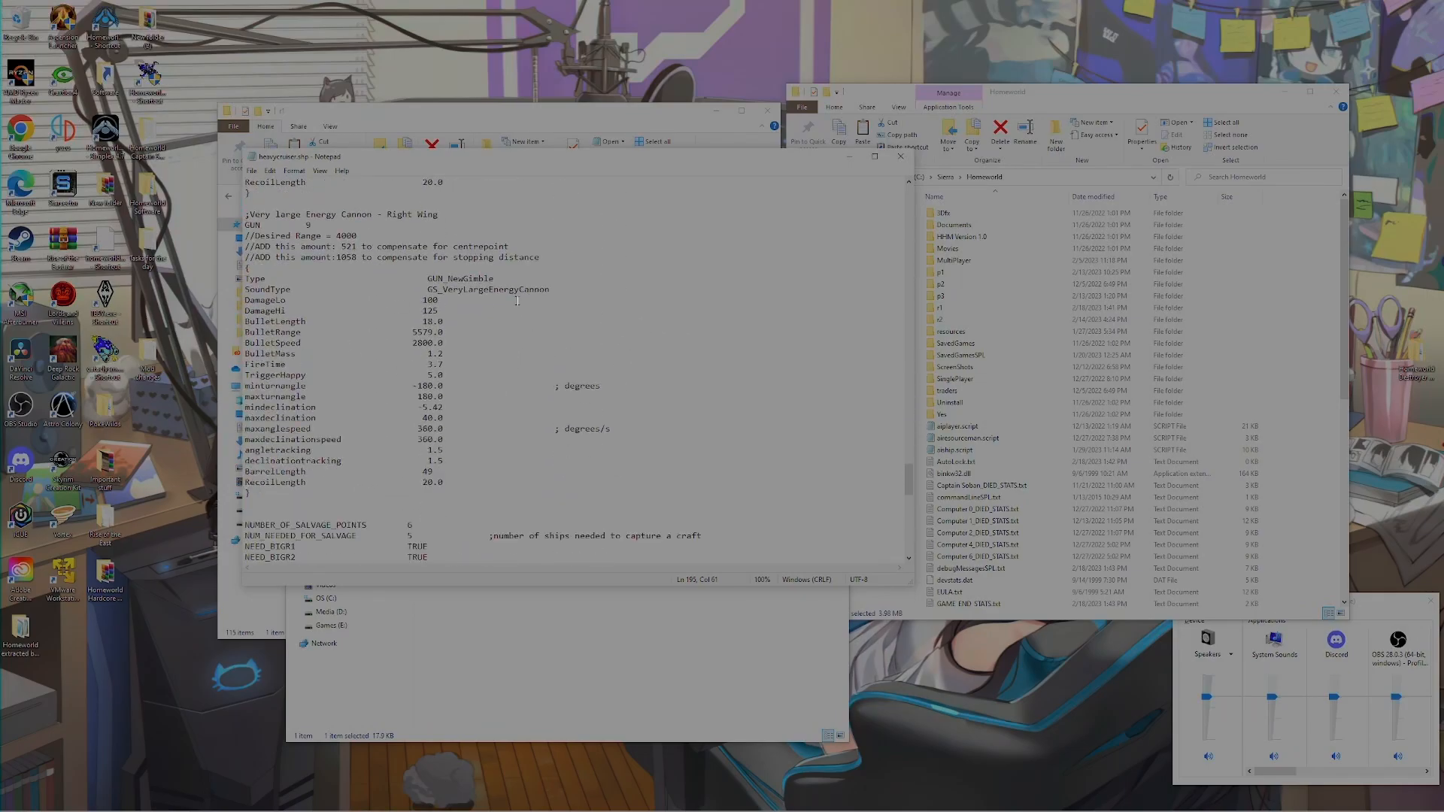
scroll(546, 344, "up", 20)
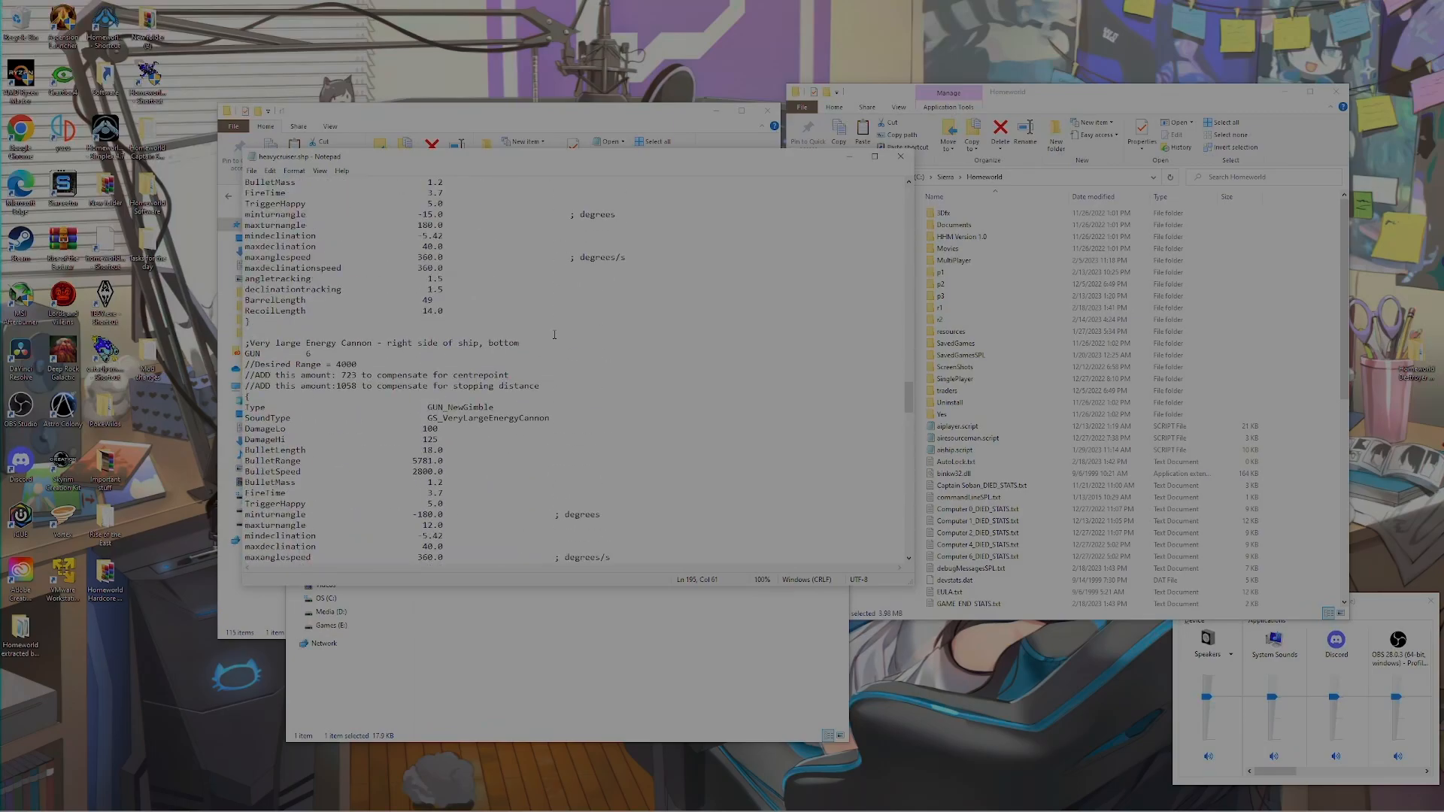
scroll(551, 342, "up", 18)
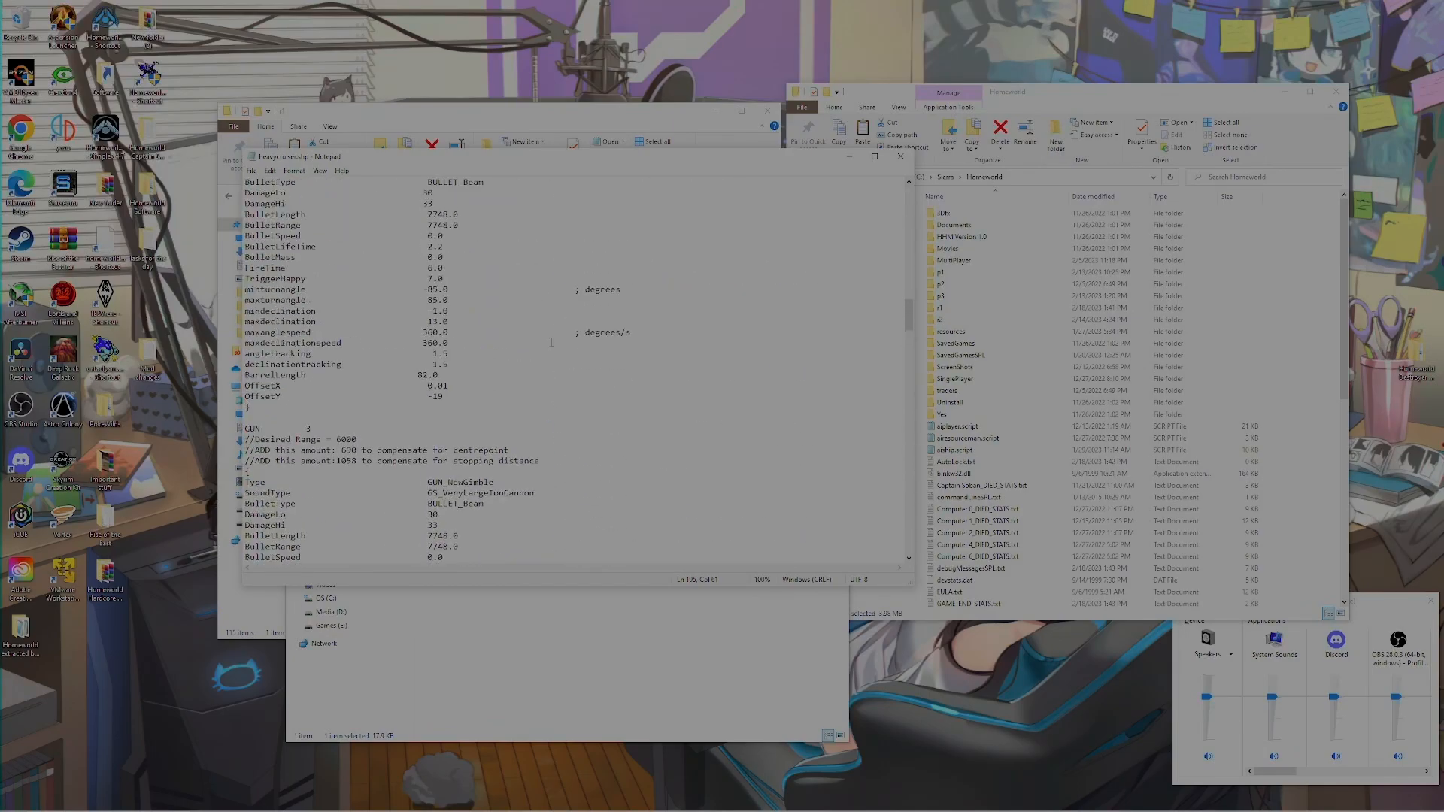
scroll(551, 342, "up", 17)
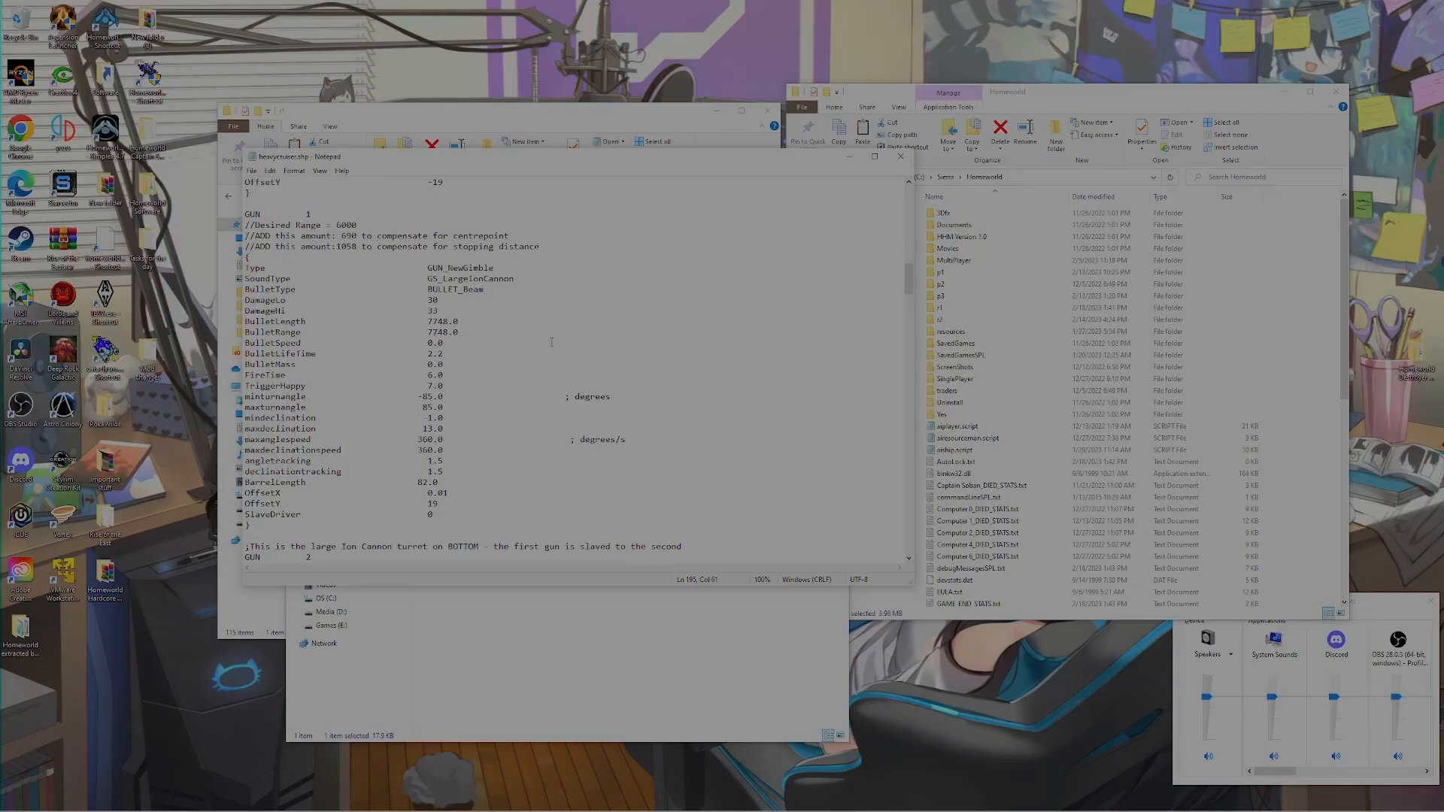
Highlight GUN 0's whole bracketed definition, followed by its individual Type, SoundType and BulletType lines
scroll(551, 344, "down", 5)
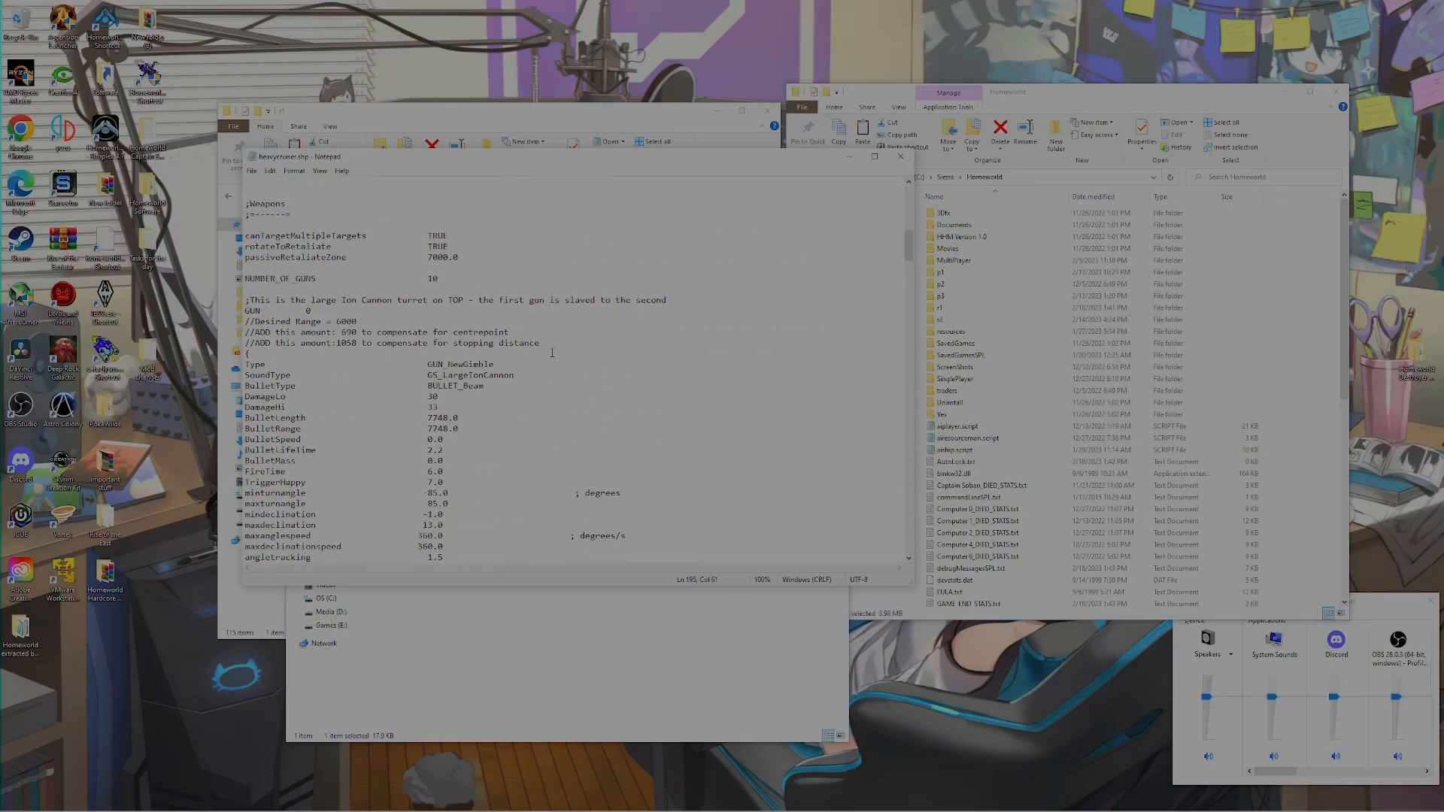
left_click_drag(246, 226, 250, 483)
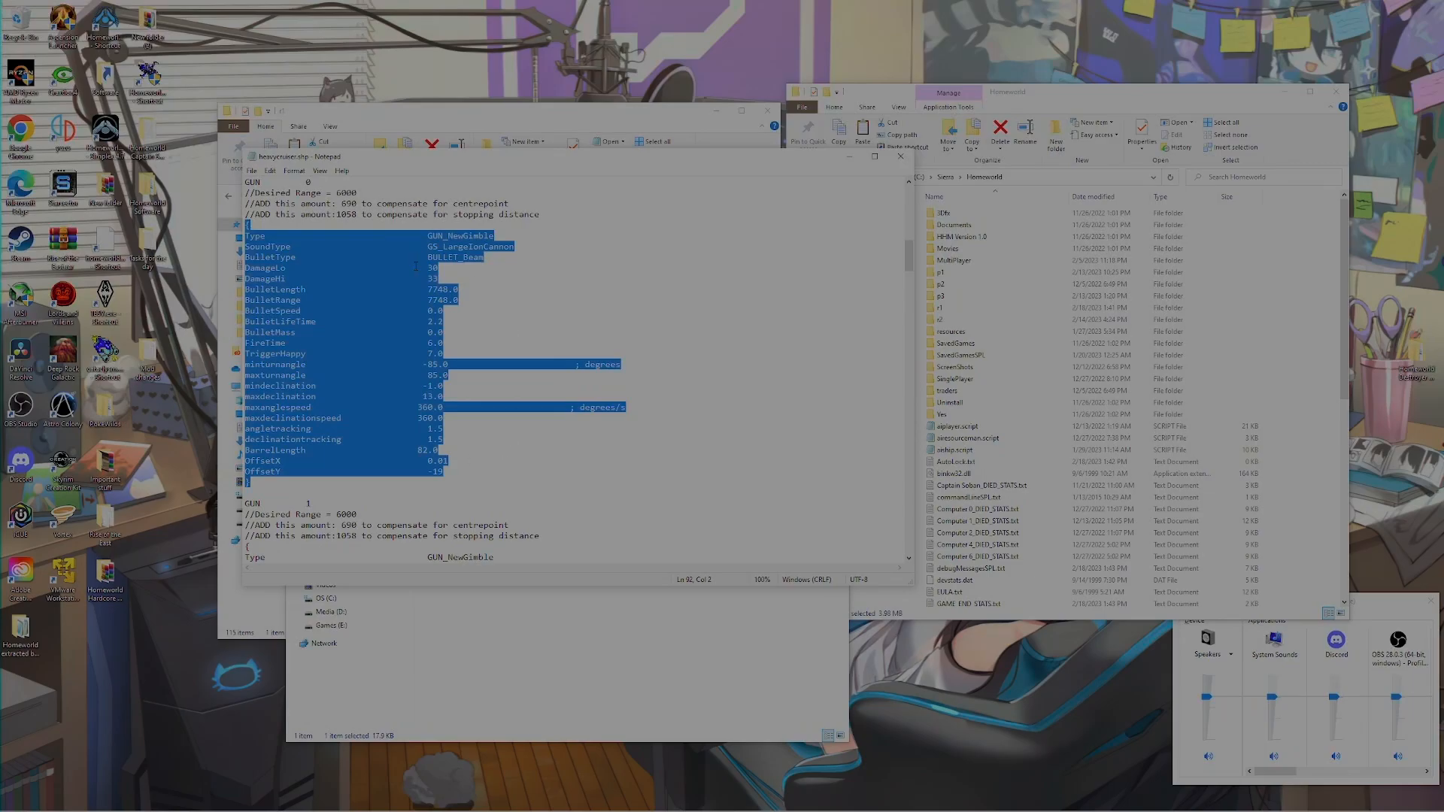
left_click(384, 369)
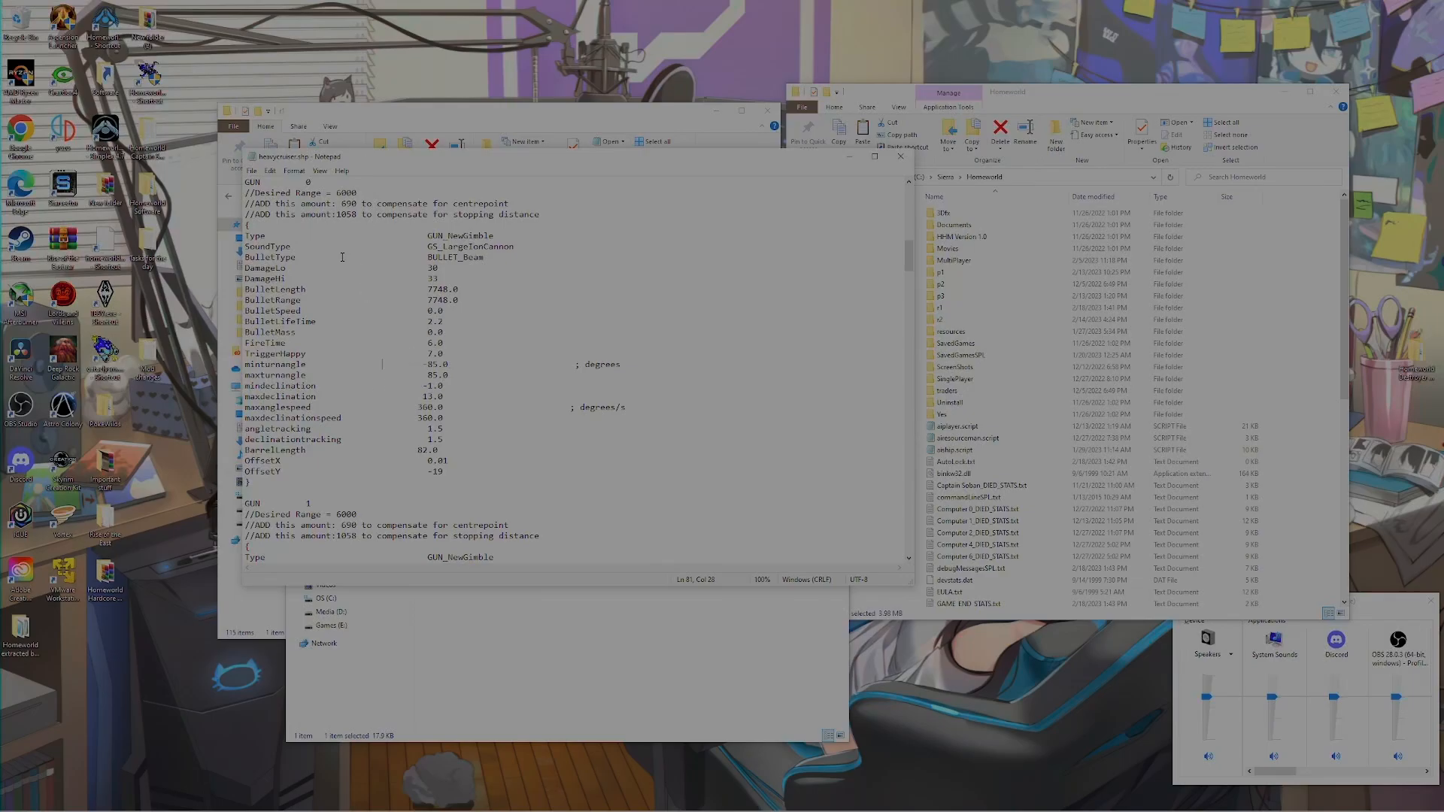
left_click_drag(246, 235, 504, 233)
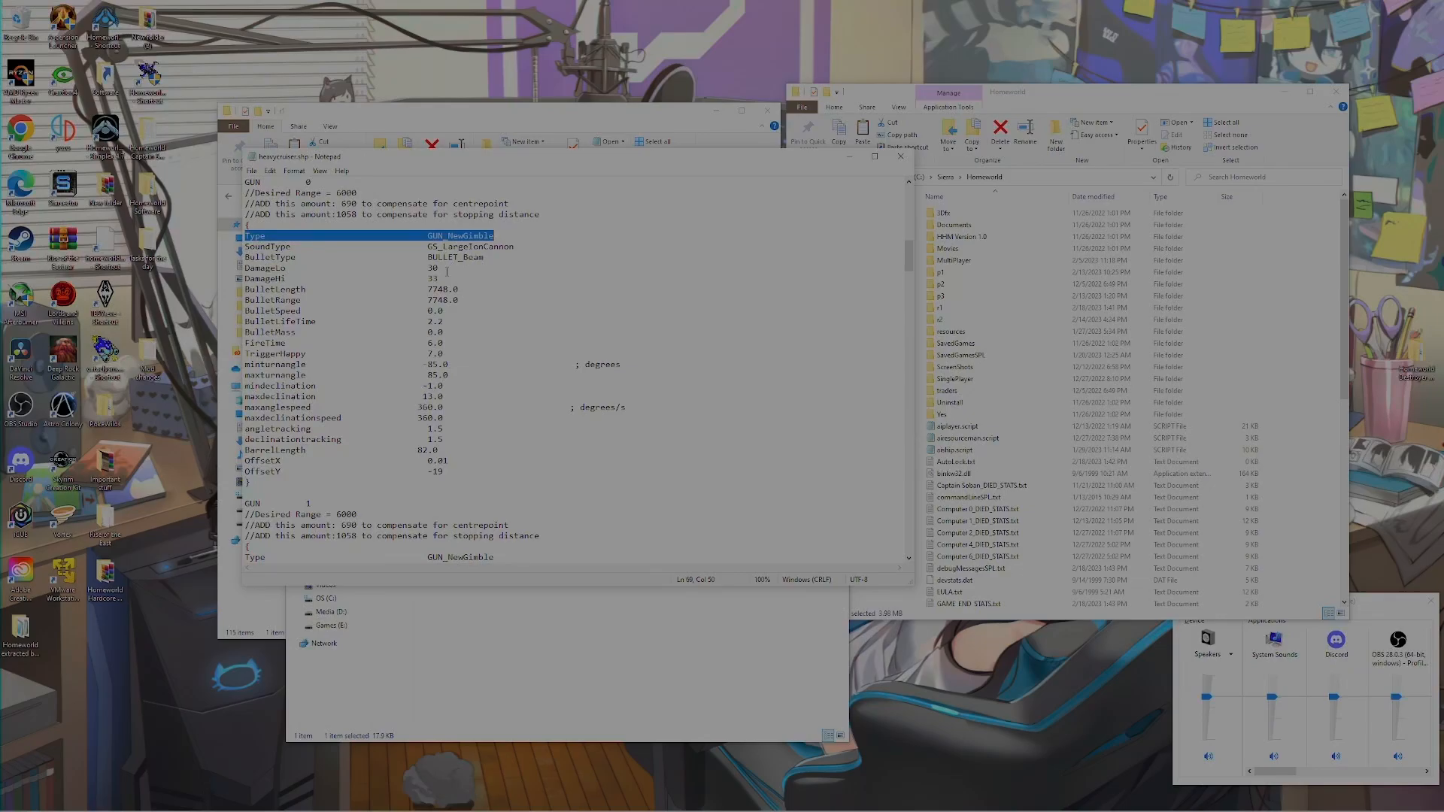
left_click_drag(245, 246, 524, 241)
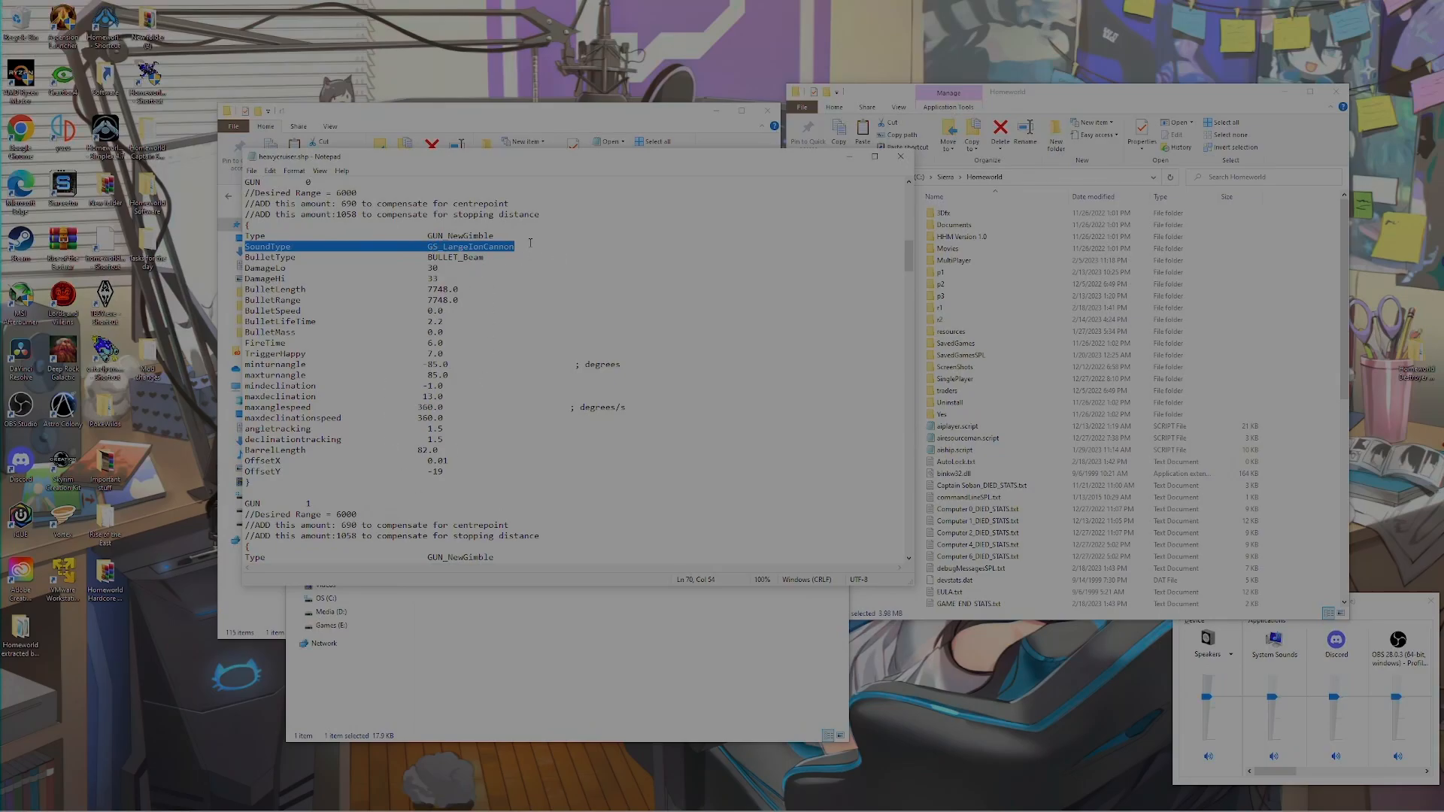
left_click_drag(245, 257, 505, 257)
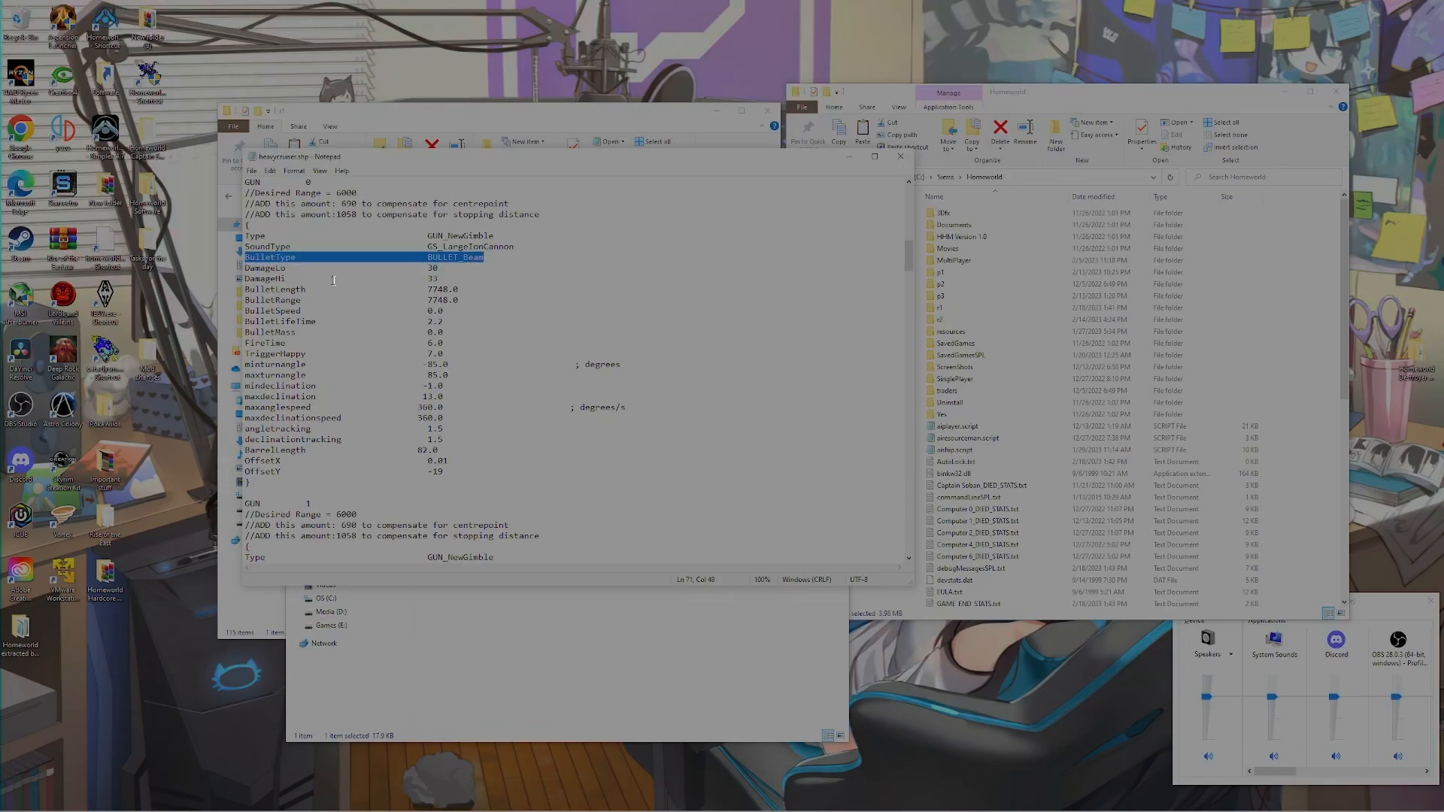
Highlight GUN 0's DamageLo and DamageHi lines together, followed by the DamageLo line alone
left_click(266, 269)
left_click_drag(245, 269, 459, 279)
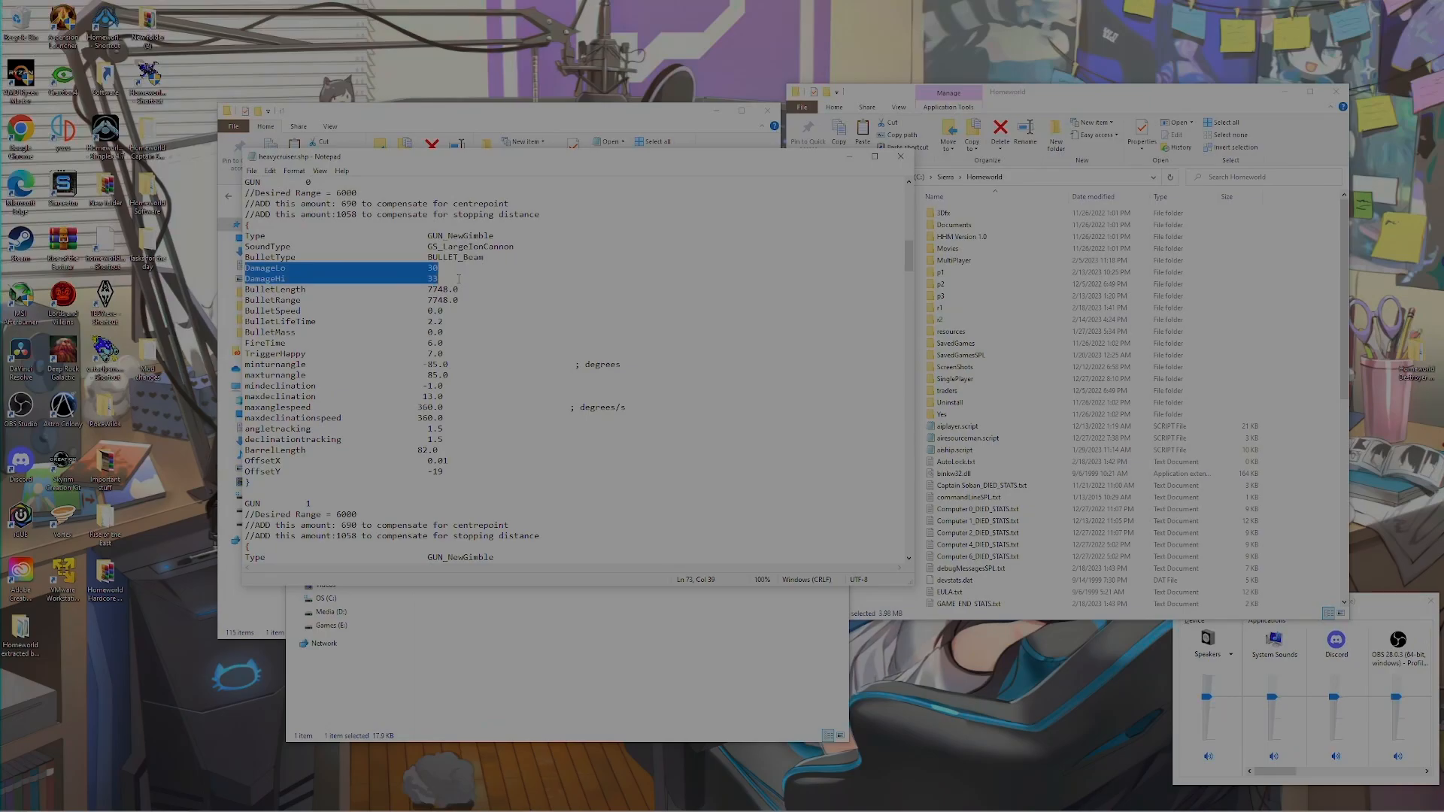
left_click(435, 269)
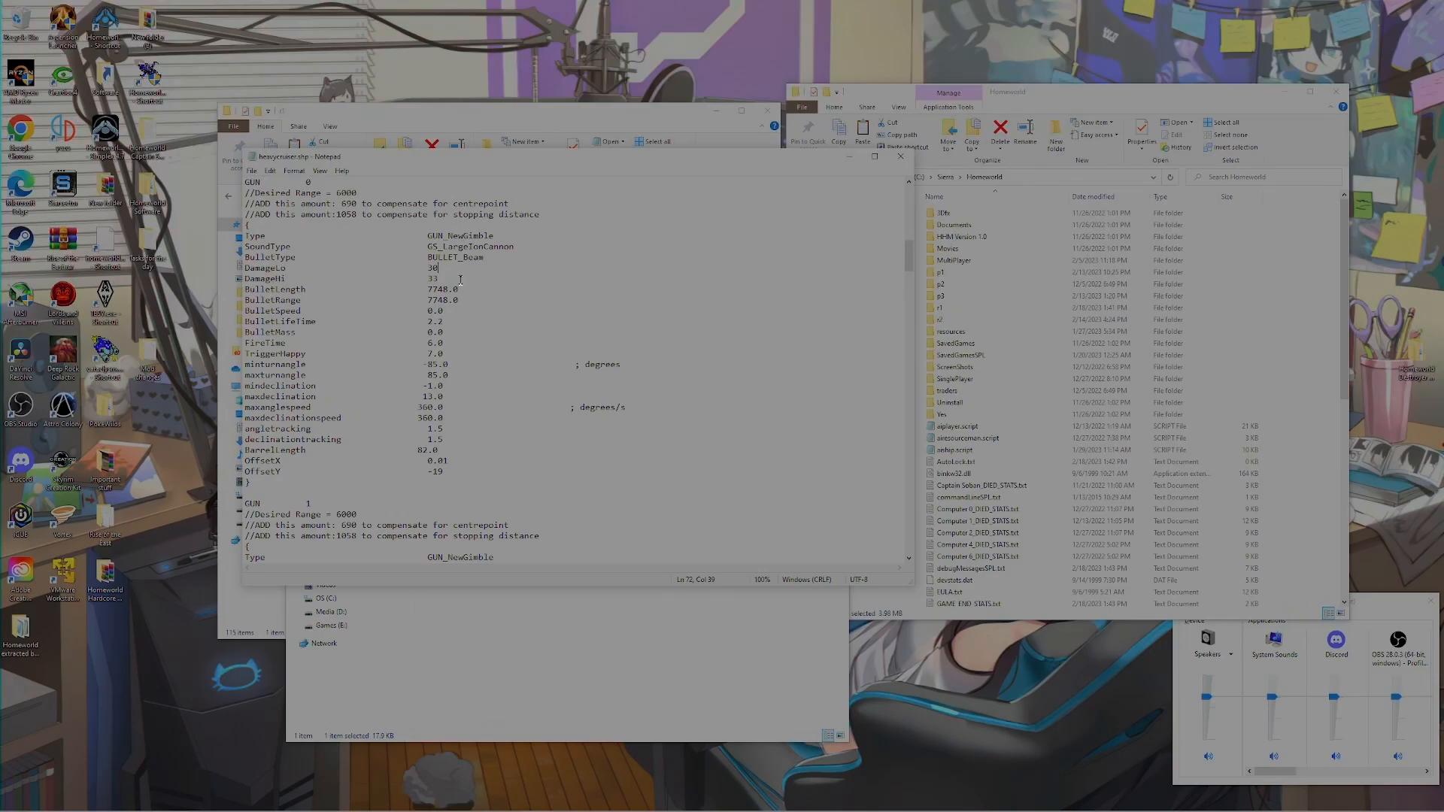
left_click_drag(485, 258, 426, 269)
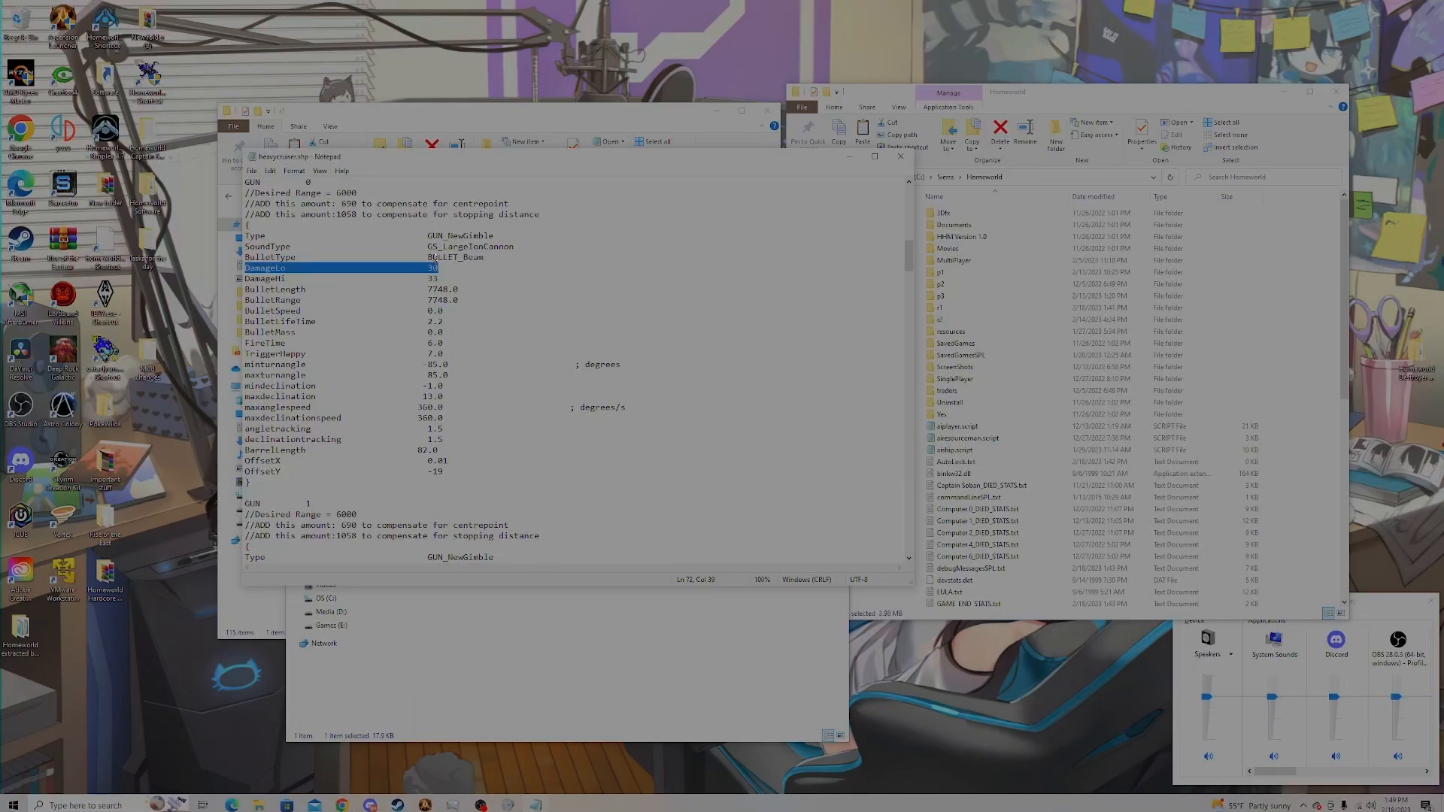
left_click(98, 806)
type("lock")
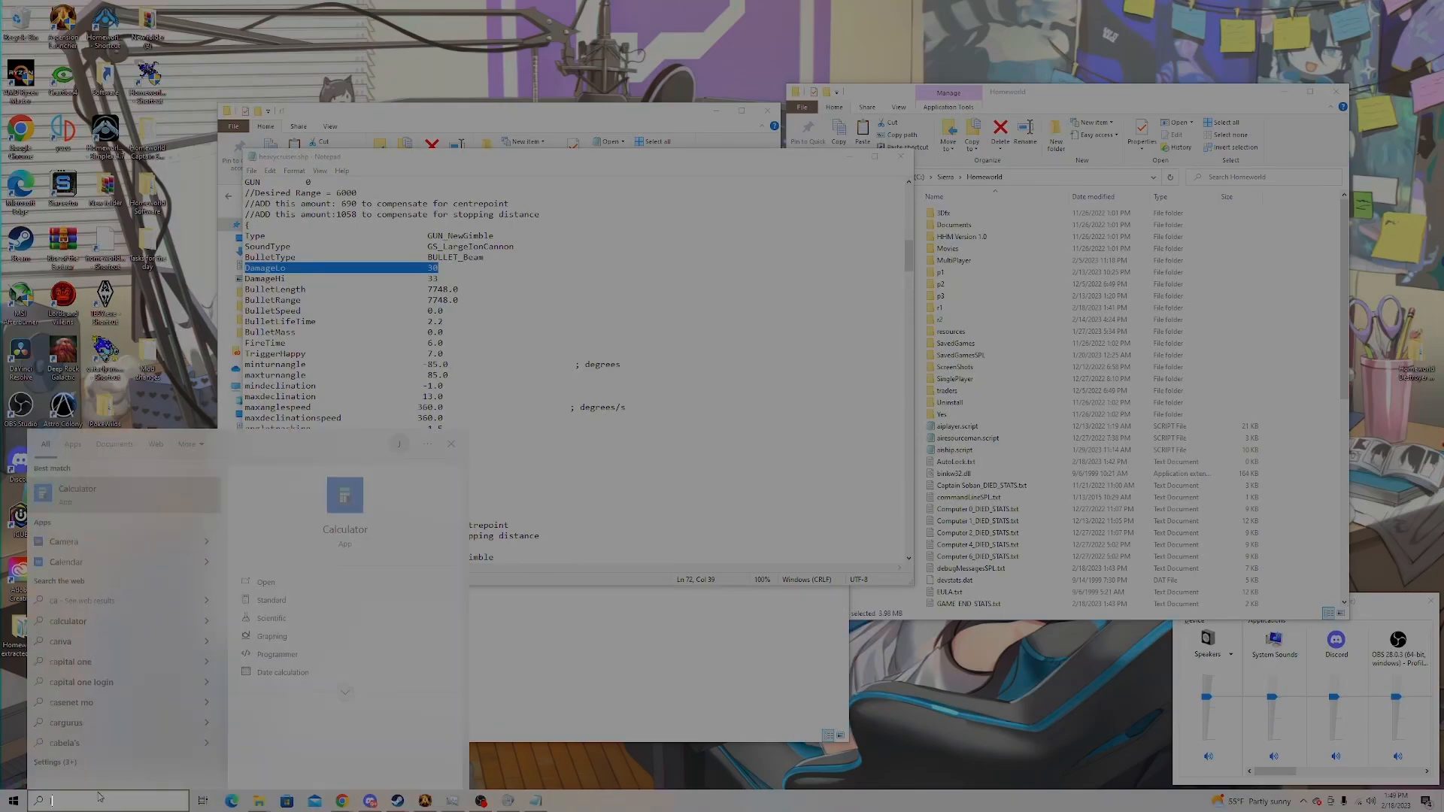
key("Return")
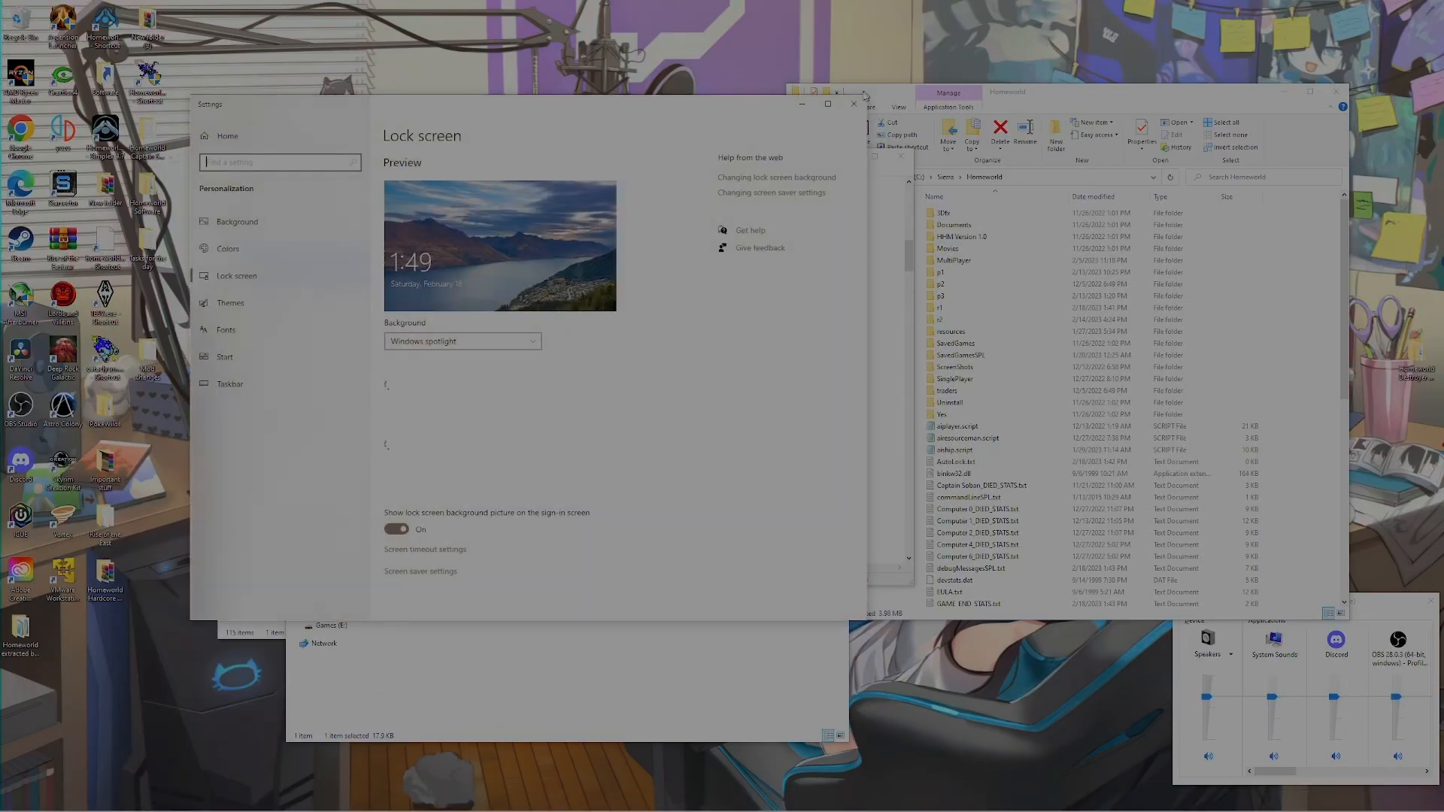
left_click(854, 103)
Open Calculator, check GUN 0's DamageLo value in Notepad, and bring Calculator back in front of the file
left_click(88, 802)
type("calc")
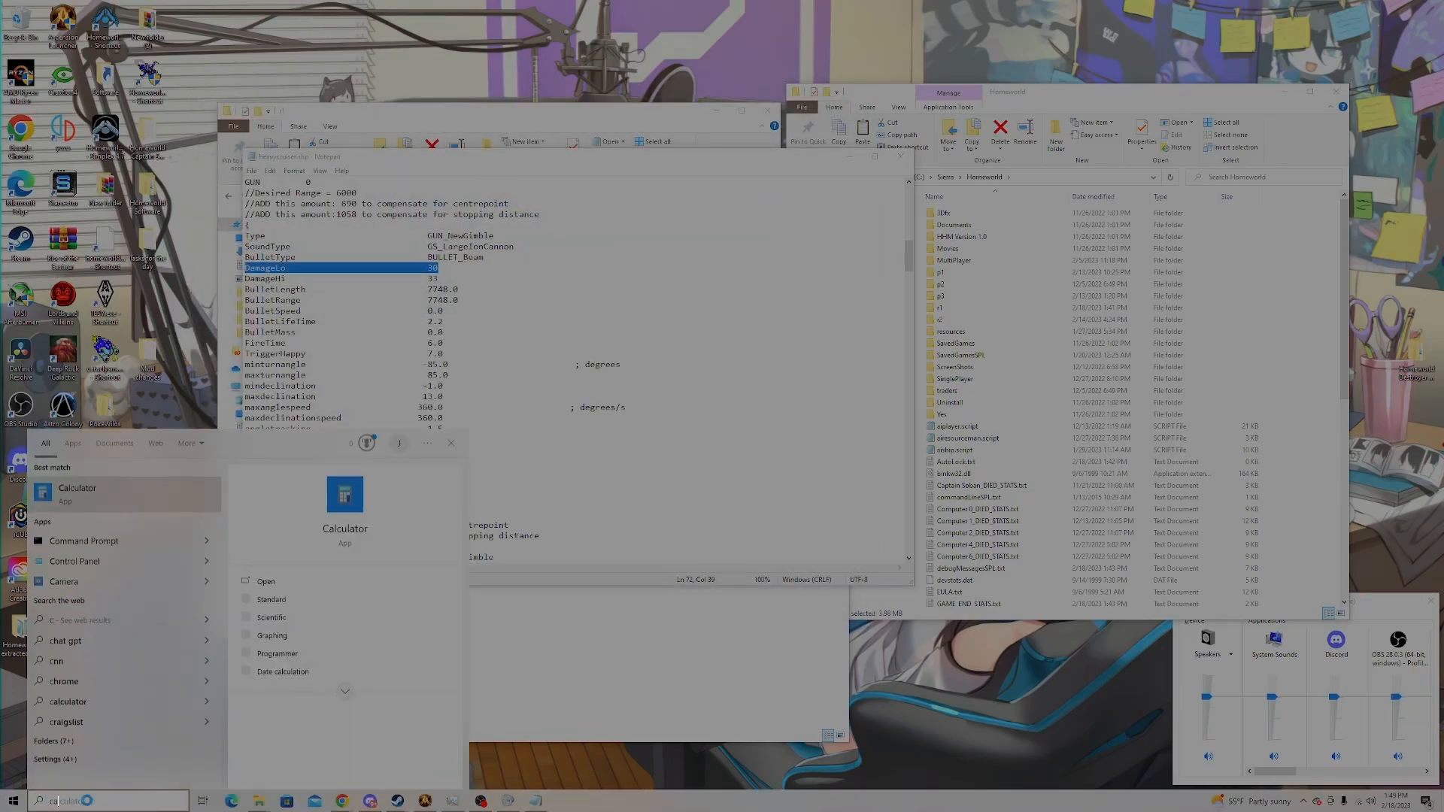
key("Return")
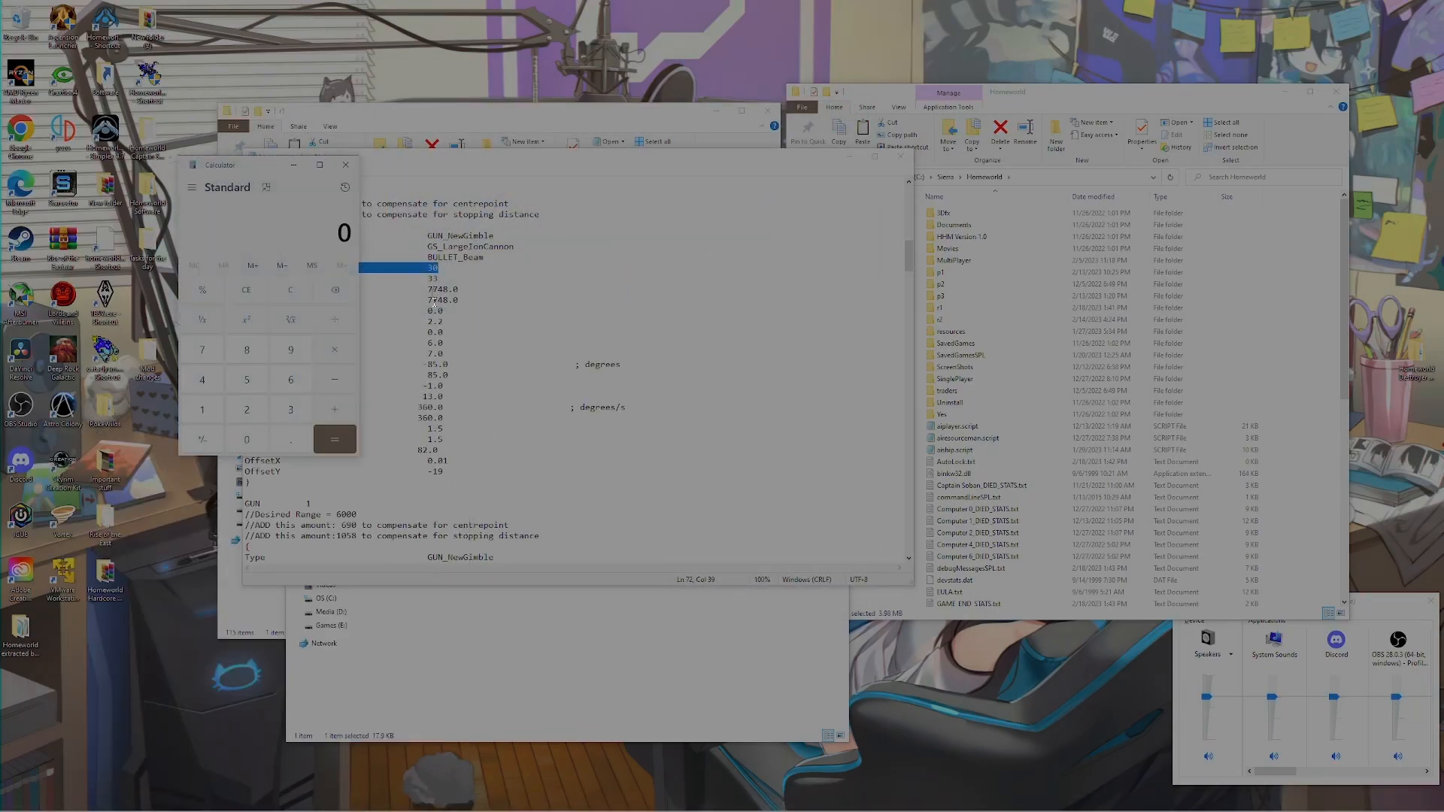
left_click(447, 268)
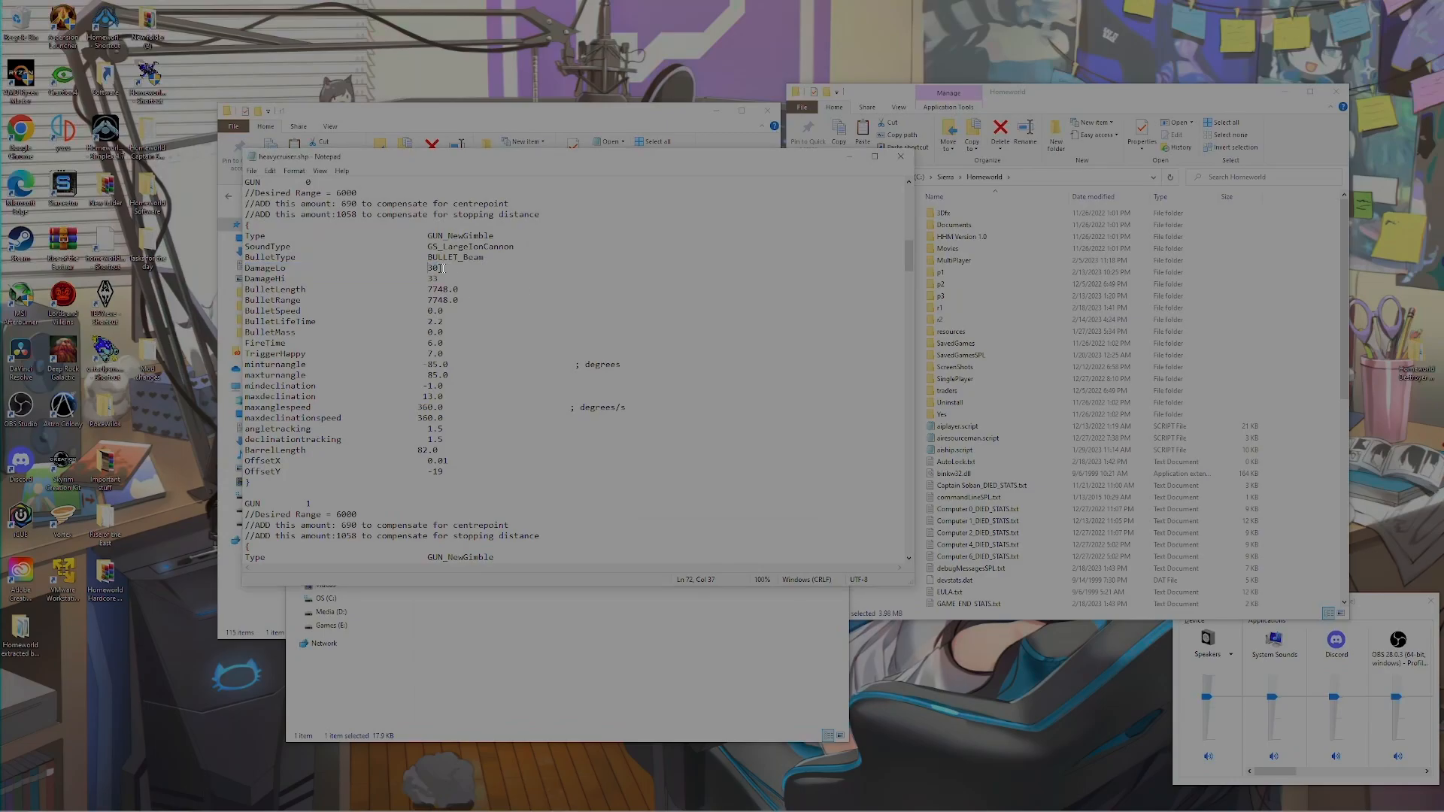
left_click(563, 809)
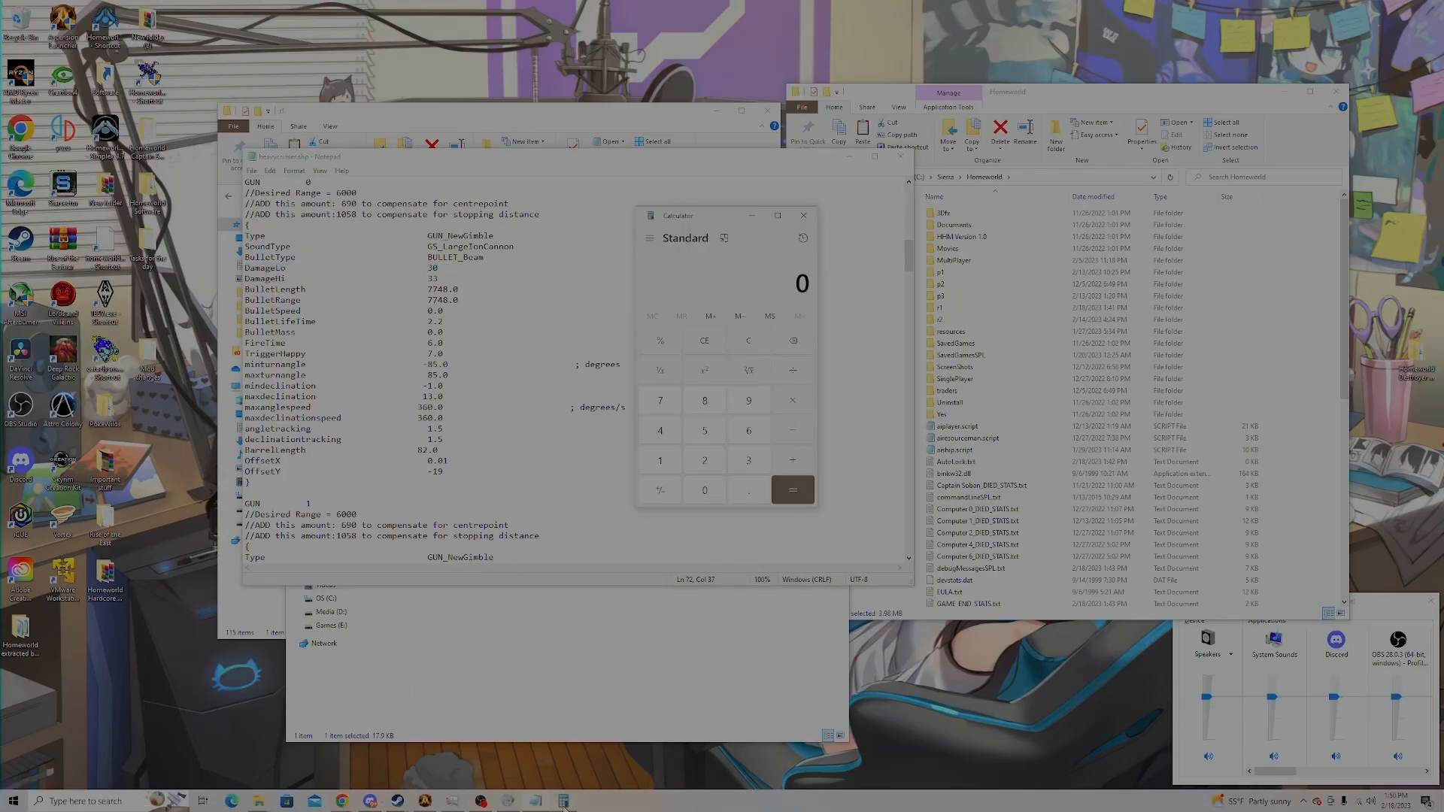
Multiply GUN 0's DamageLo value of 30 by 60 in Calculator and highlight the result
left_click(749, 460)
left_click(696, 499)
left_click(752, 433)
left_click(705, 489)
left_click(793, 490)
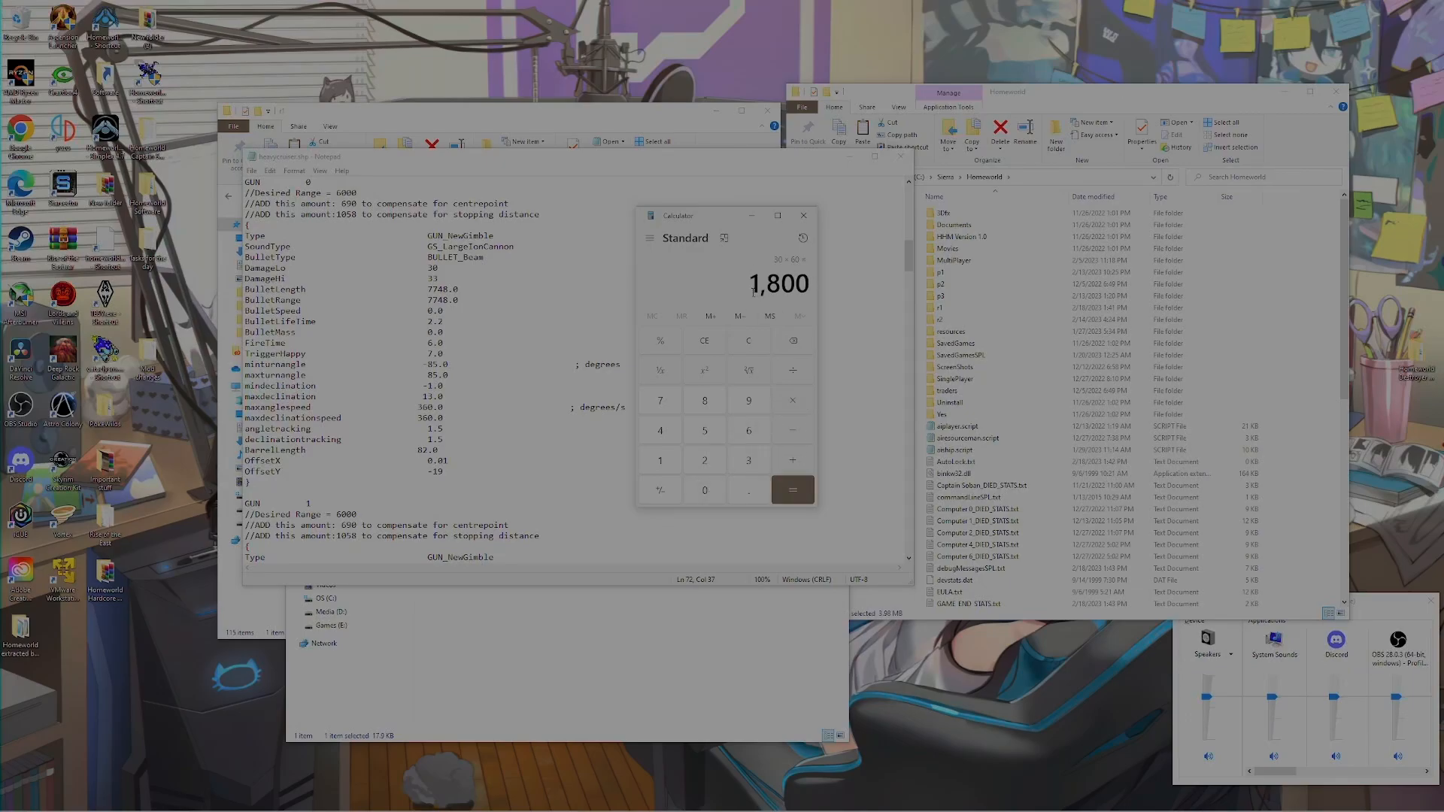
left_click_drag(753, 292, 807, 286)
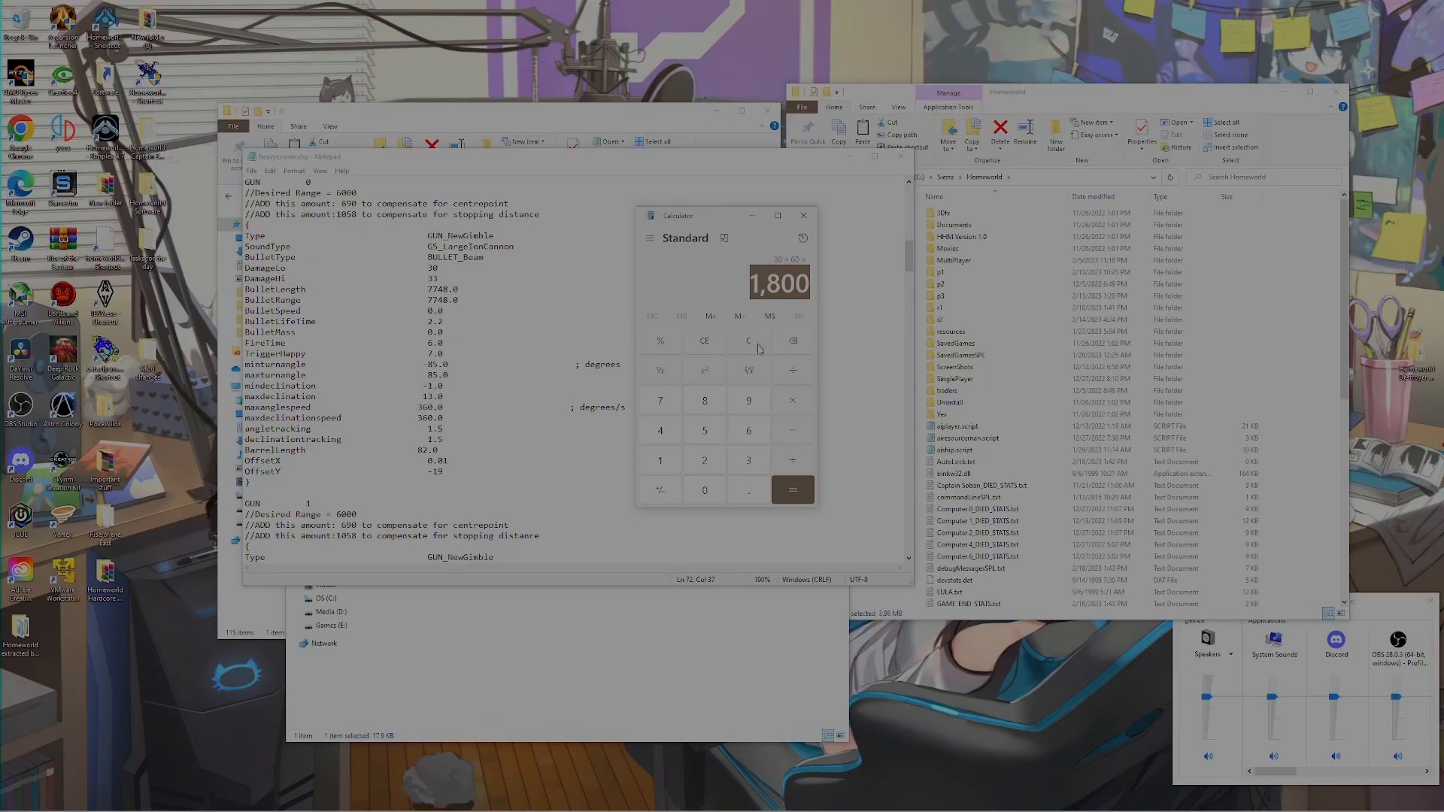
left_click(714, 292)
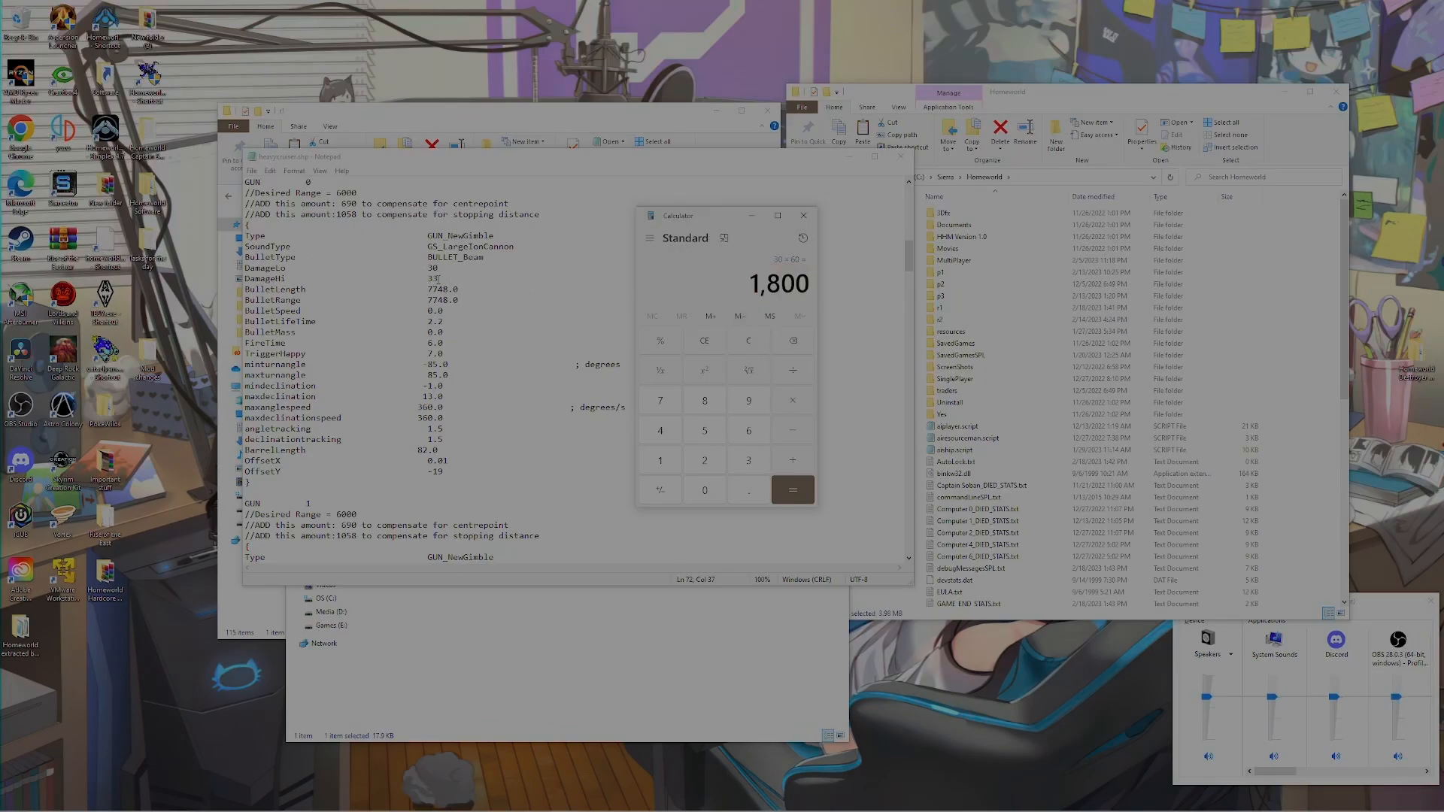
Clear Calculator, multiply GUN 0's DamageHi value of 33 by 60, highlight the result and return to the Notepad file
left_click(745, 344)
double_click(749, 460)
left_click(793, 404)
left_click(748, 430)
left_click(705, 490)
left_click(793, 490)
left_click_drag(756, 286, 819, 294)
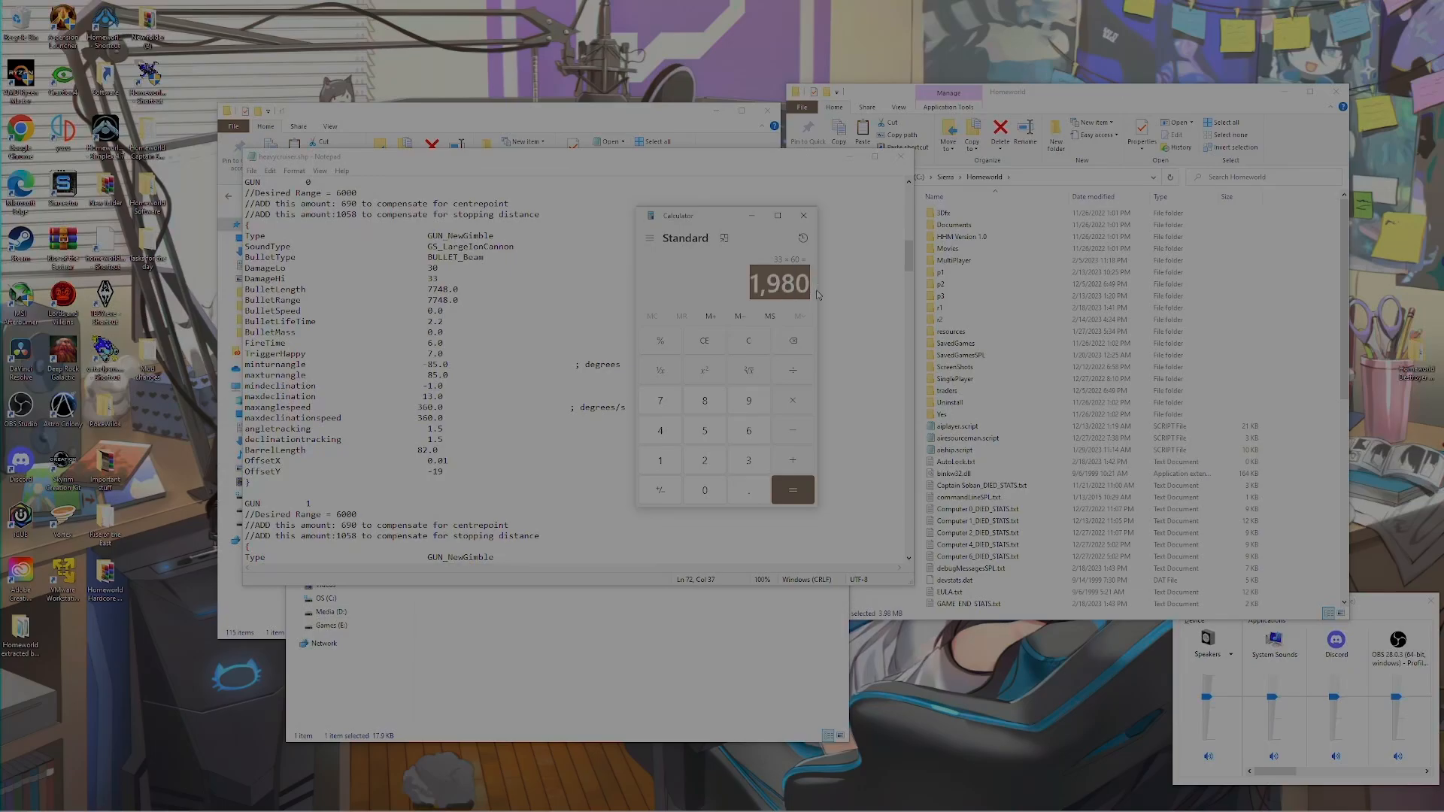
left_click(443, 287)
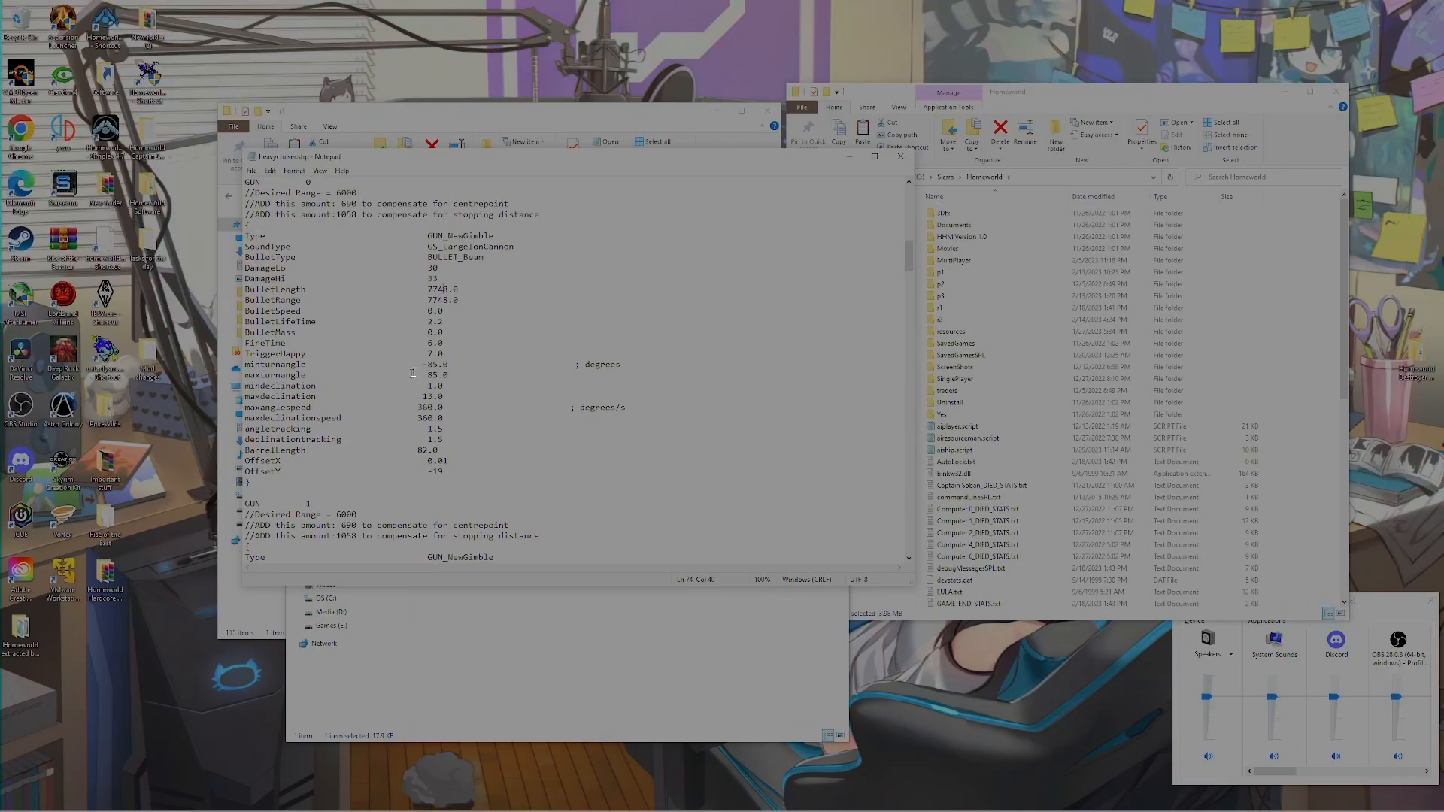
Highlight GUN 0's FireTime and BulletLifeTime lines in turn to compare the two values
left_click_drag(246, 343, 453, 348)
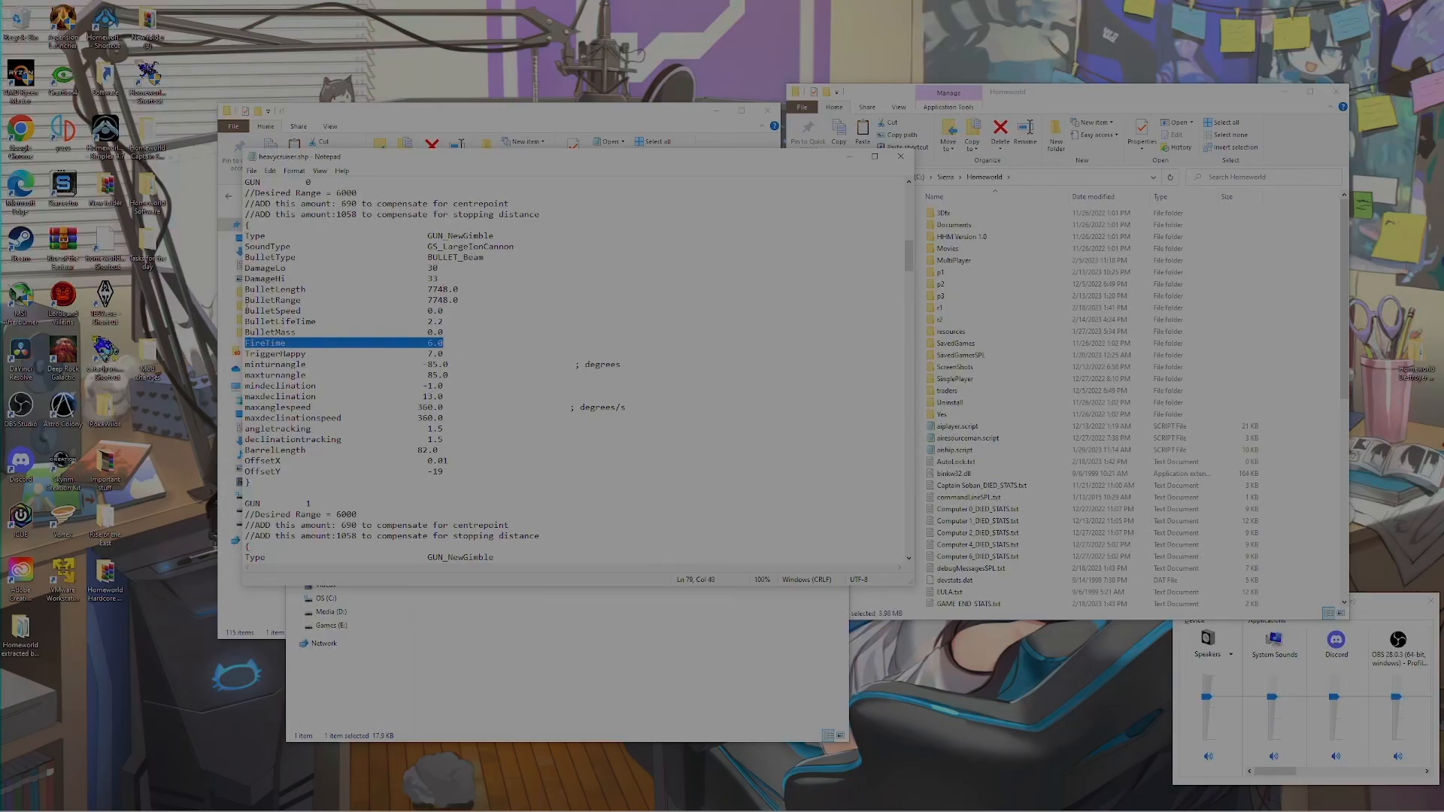
left_click_drag(246, 322, 450, 325)
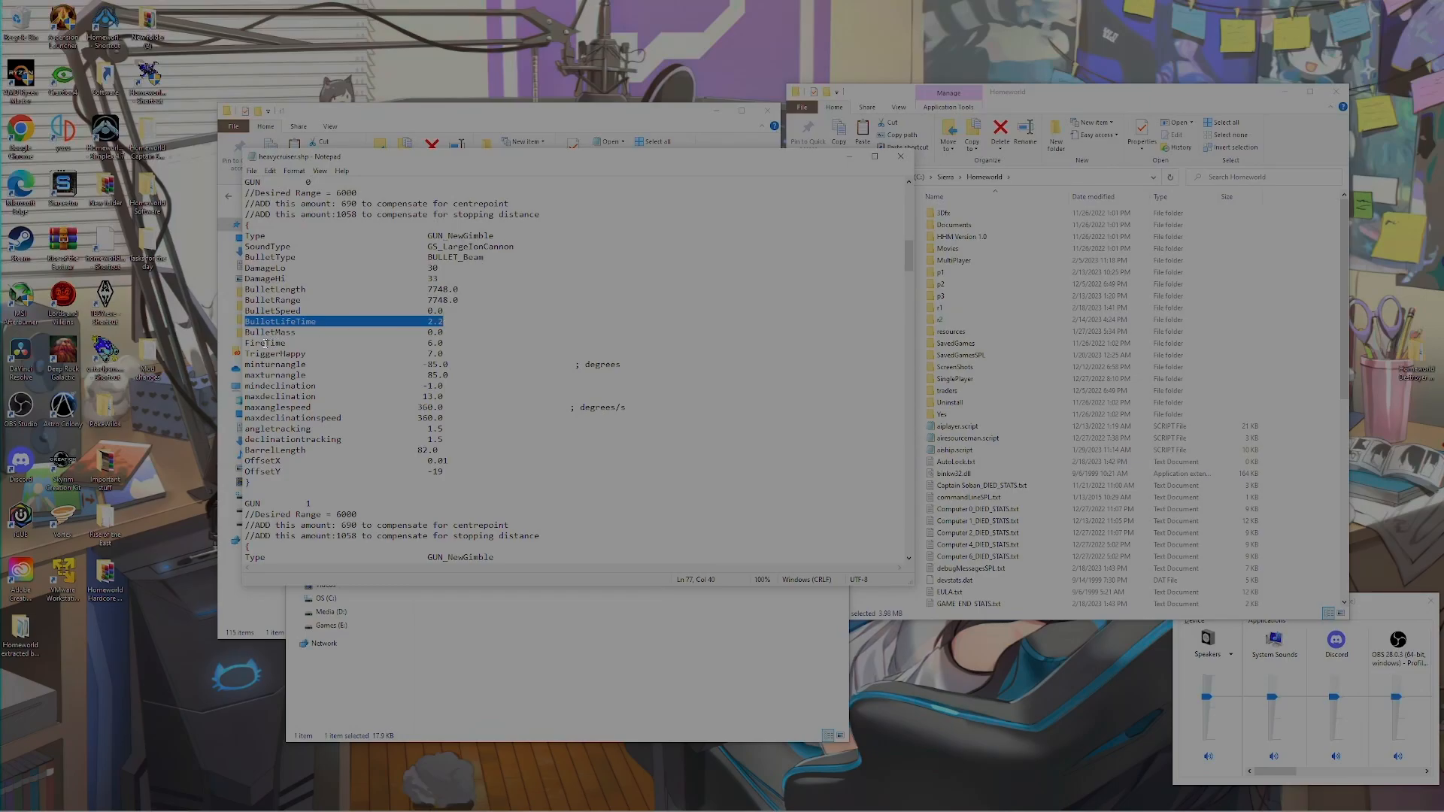
left_click_drag(245, 343, 456, 345)
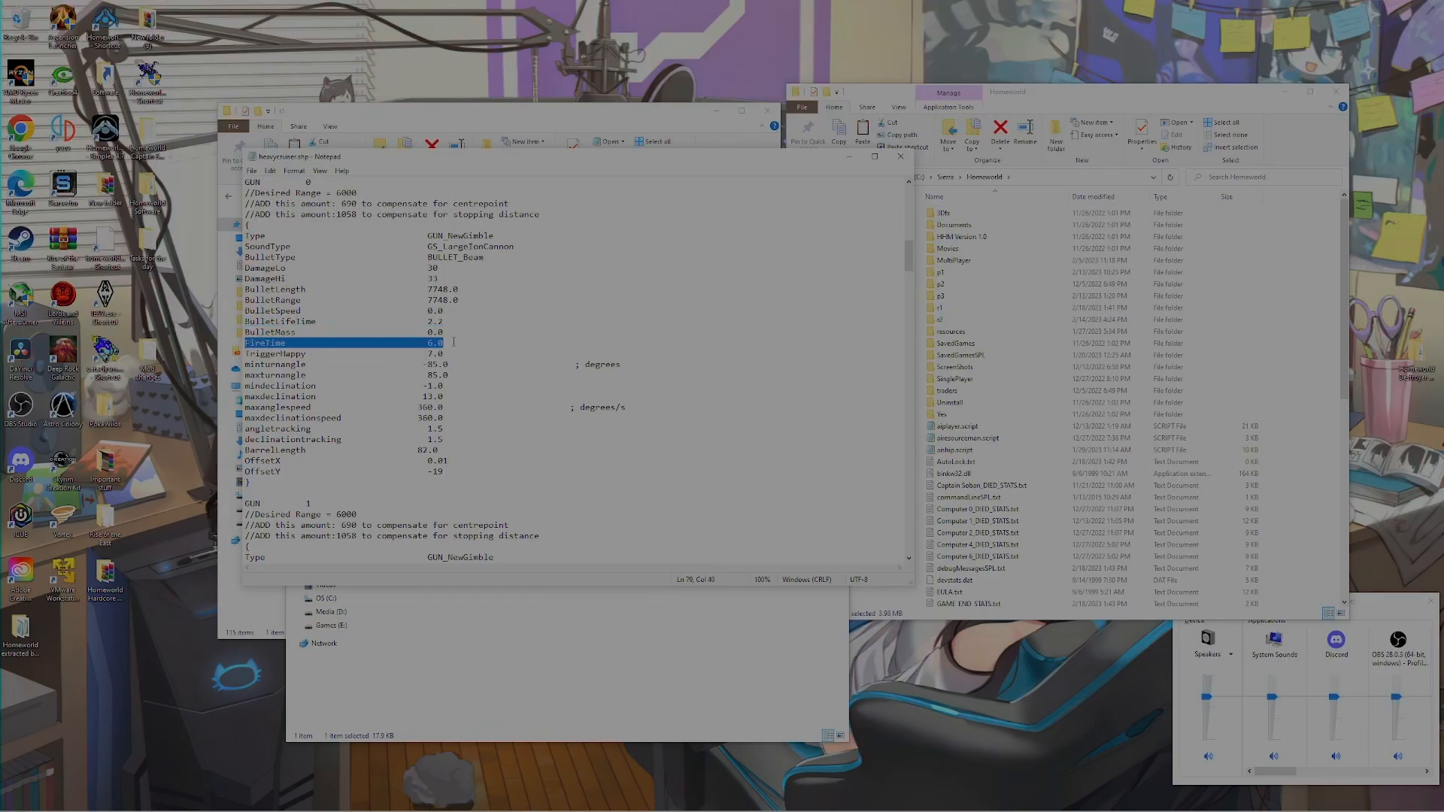
left_click(443, 343)
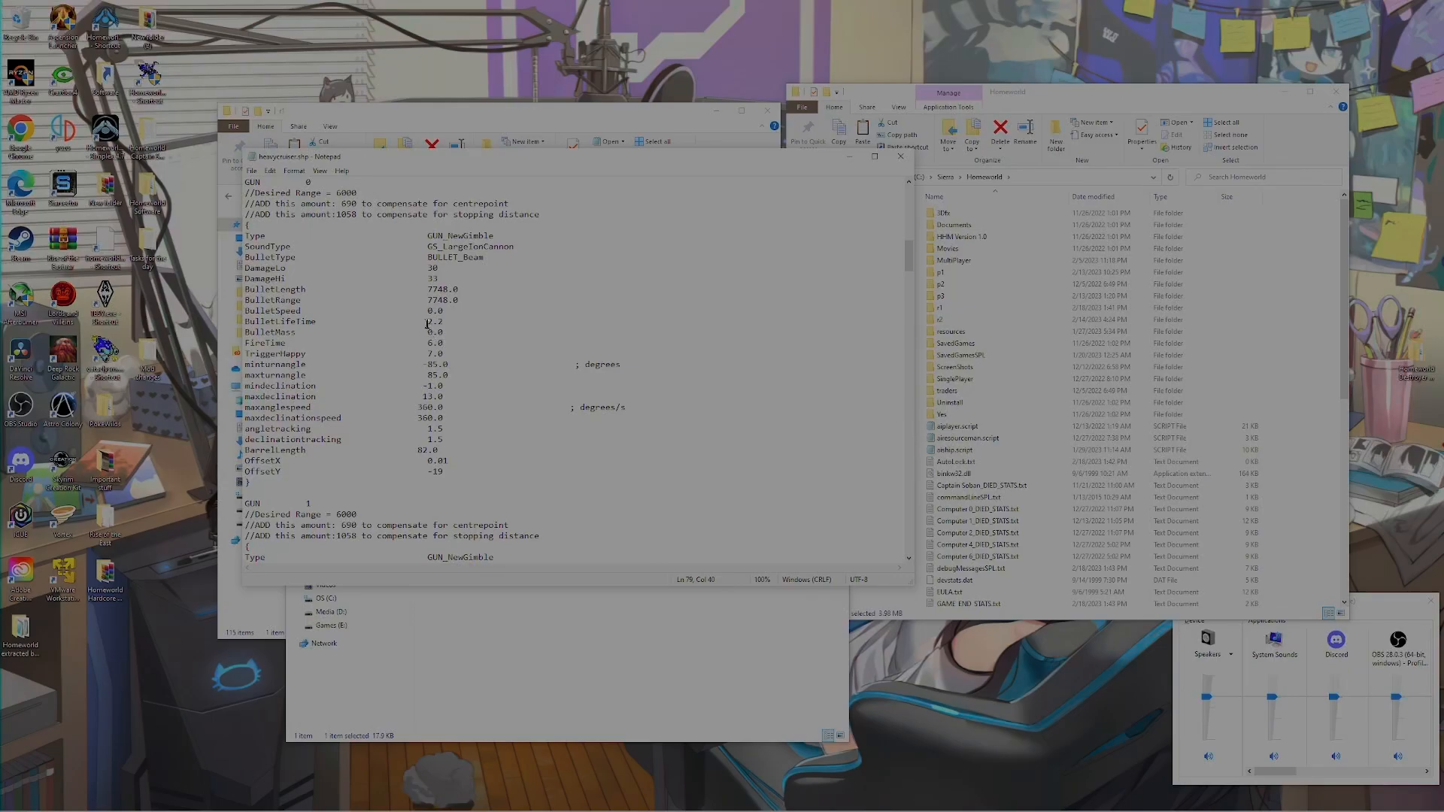
left_click_drag(245, 321, 450, 325)
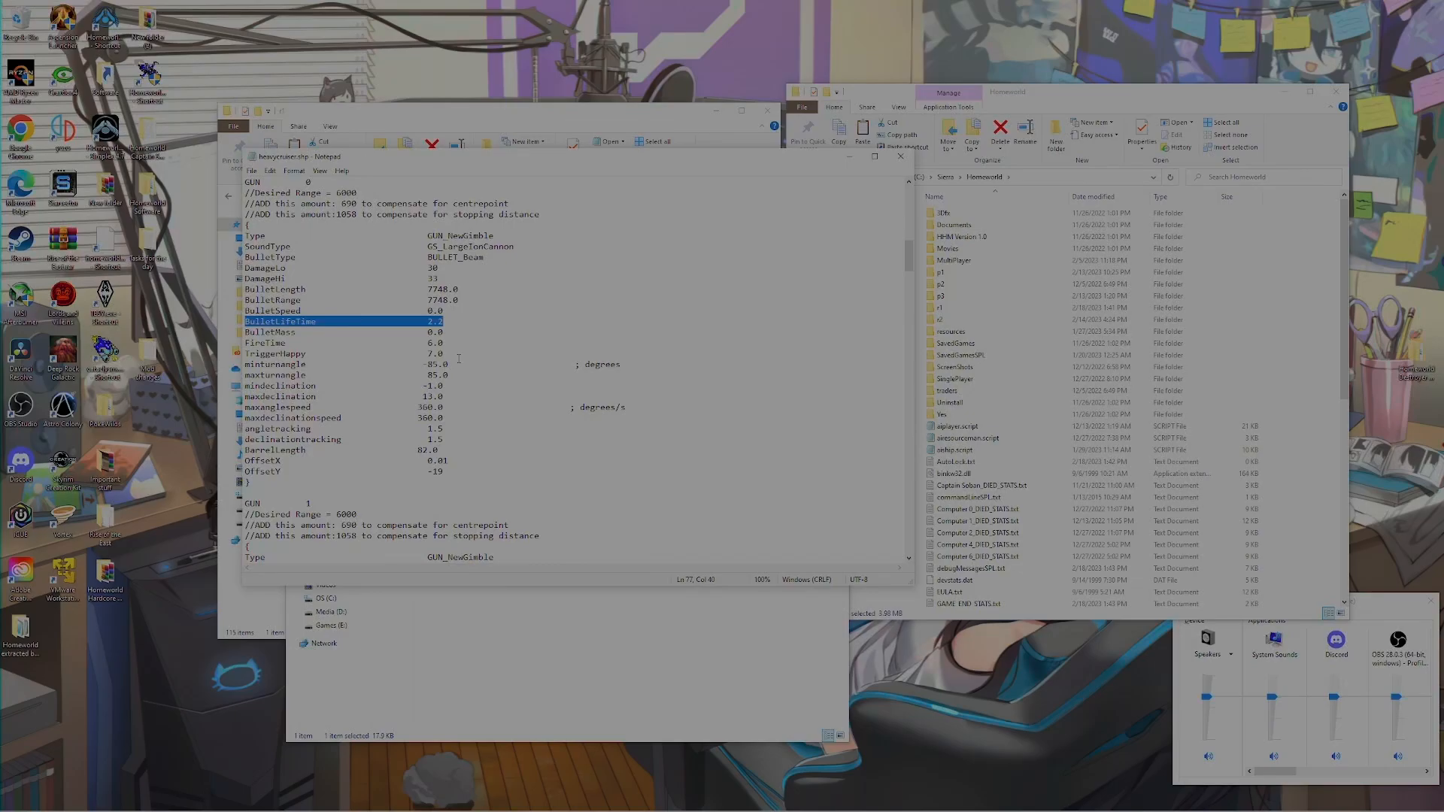
Subtract GUN 0's BulletLifeTime of 2.2 from its FireTime of 6 in Calculator, then close Calculator
left_click(564, 801)
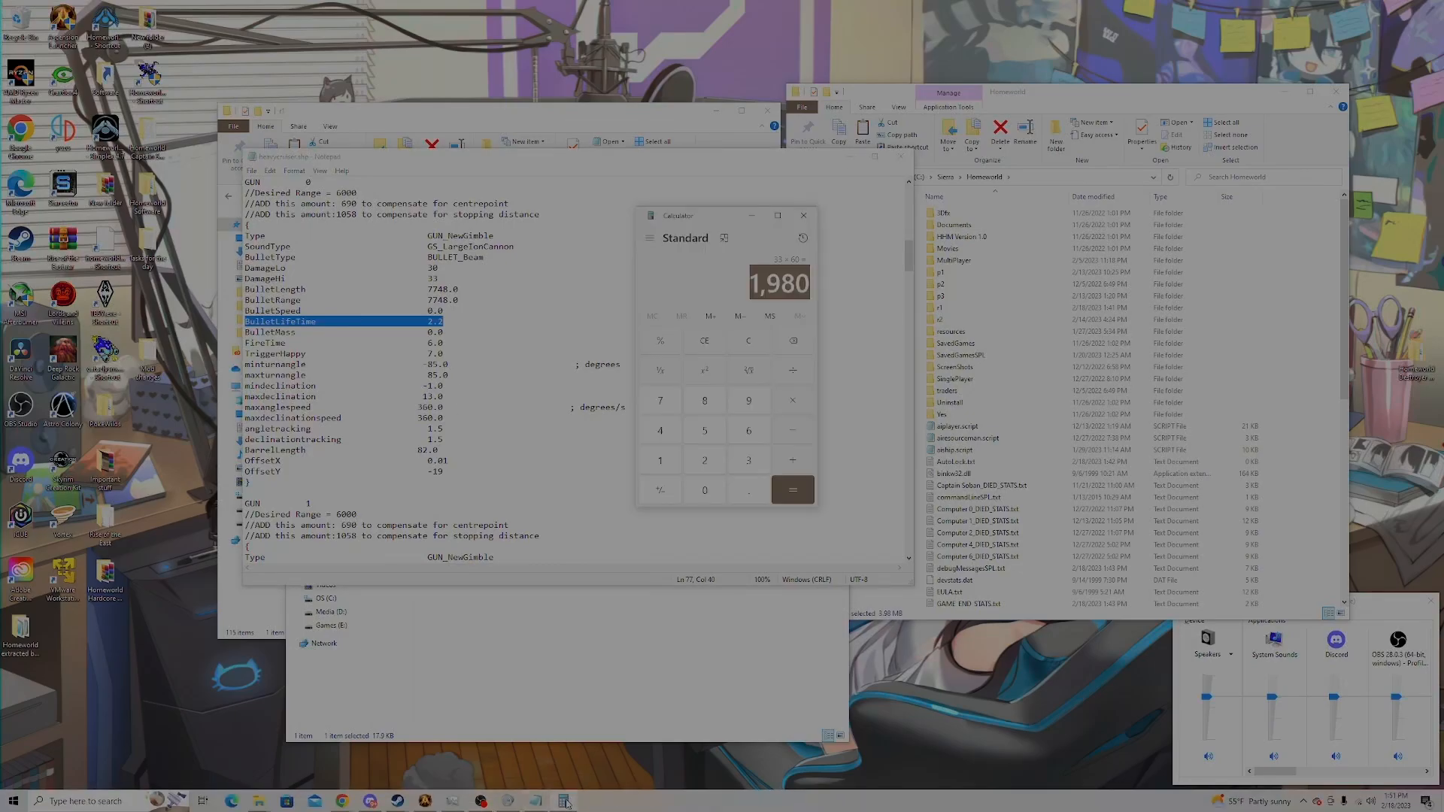
left_click(749, 342)
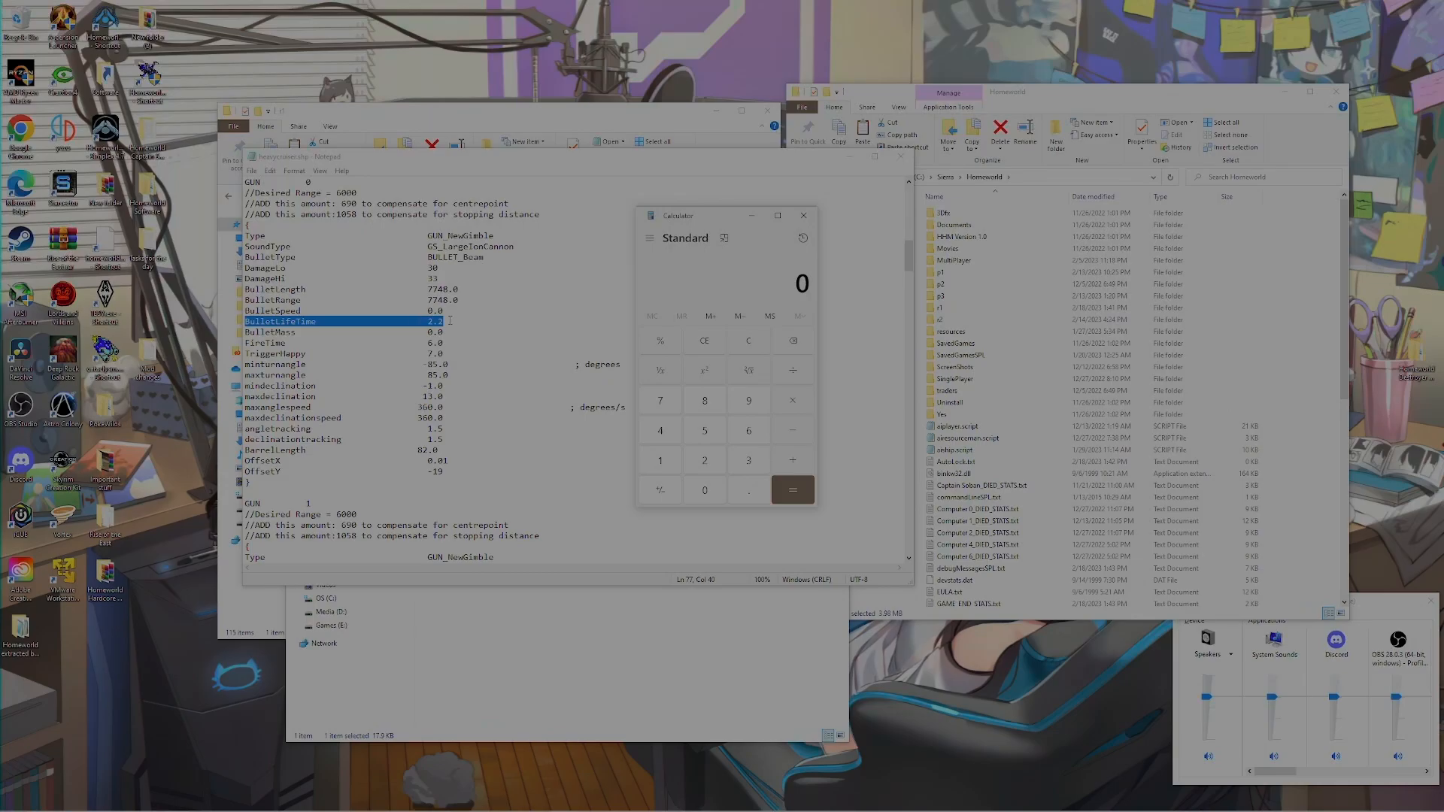
left_click(750, 435)
key("minus")
type("2.2")
left_click(792, 502)
left_click_drag(711, 216, 553, 229)
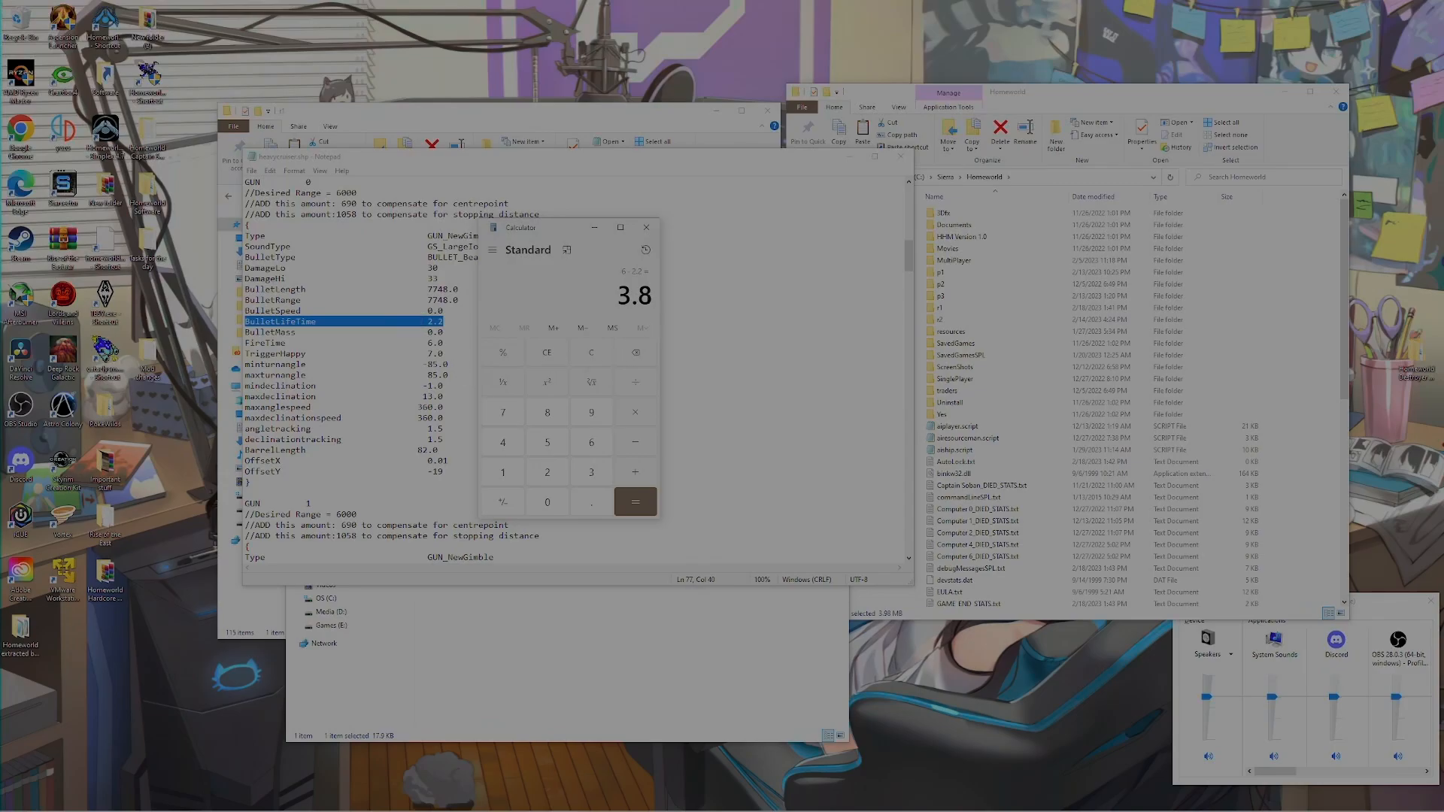
left_click_drag(557, 227, 719, 222)
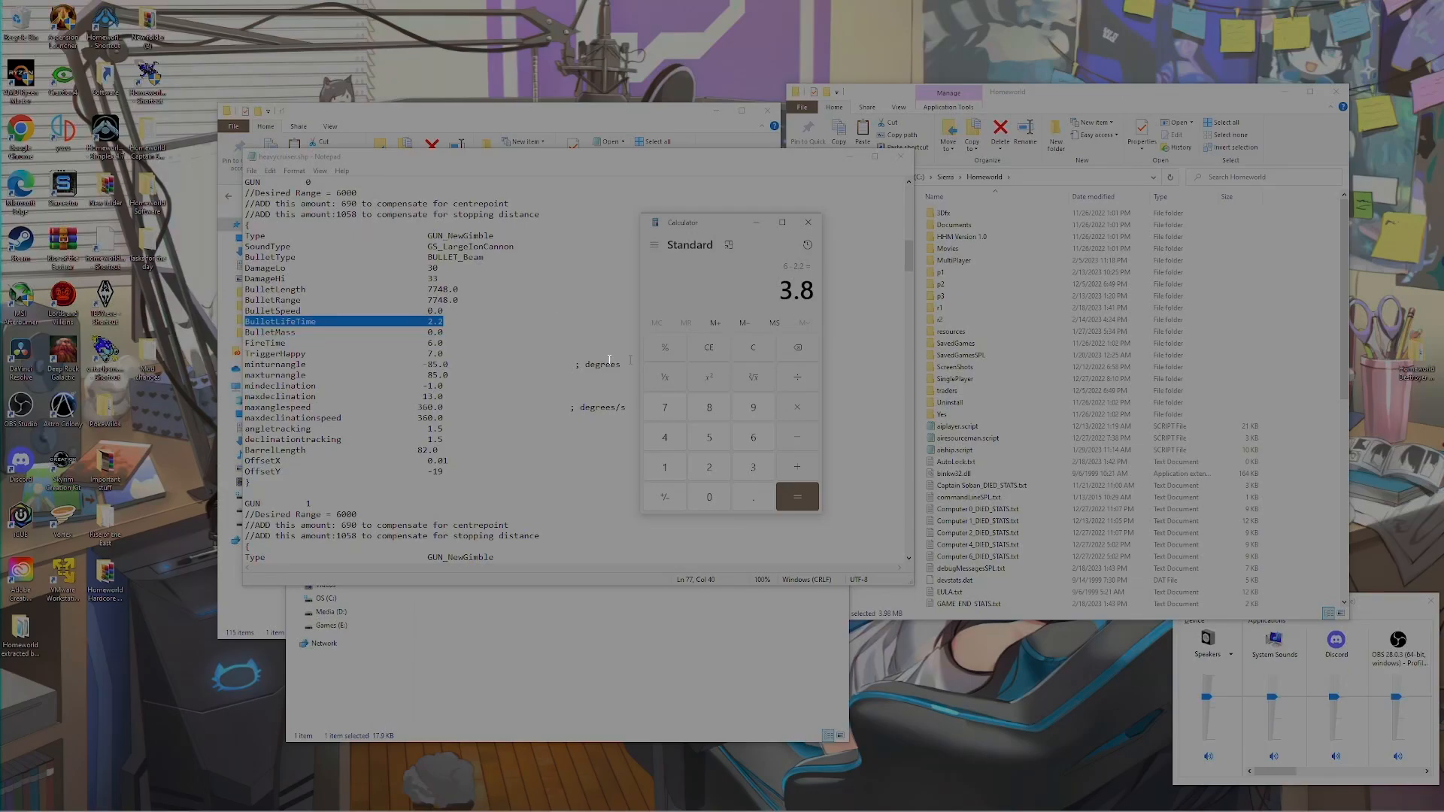
left_click(808, 222)
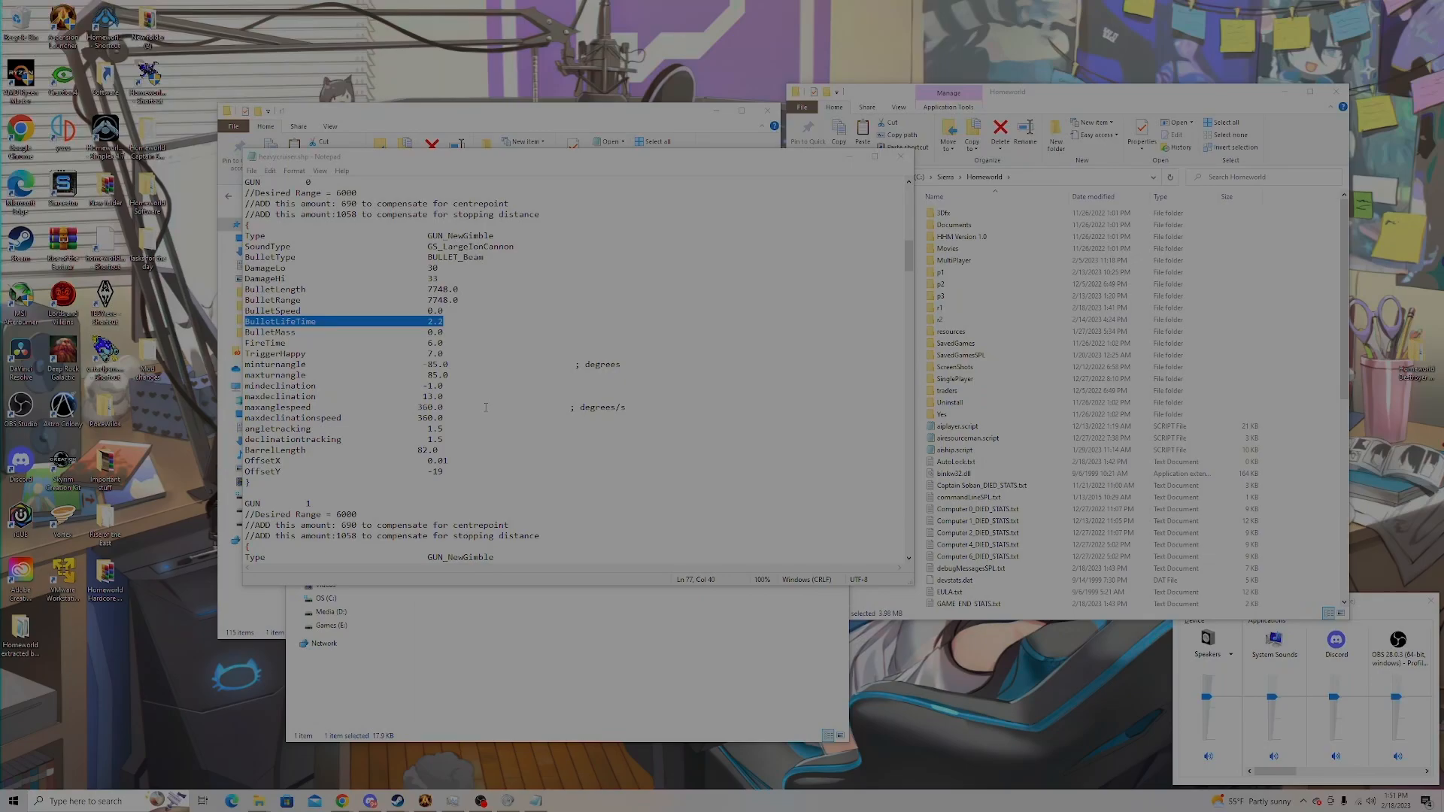
Search for the Calculator app and open it again over the Notepad file
left_click(533, 803)
left_click(90, 801)
type("cal")
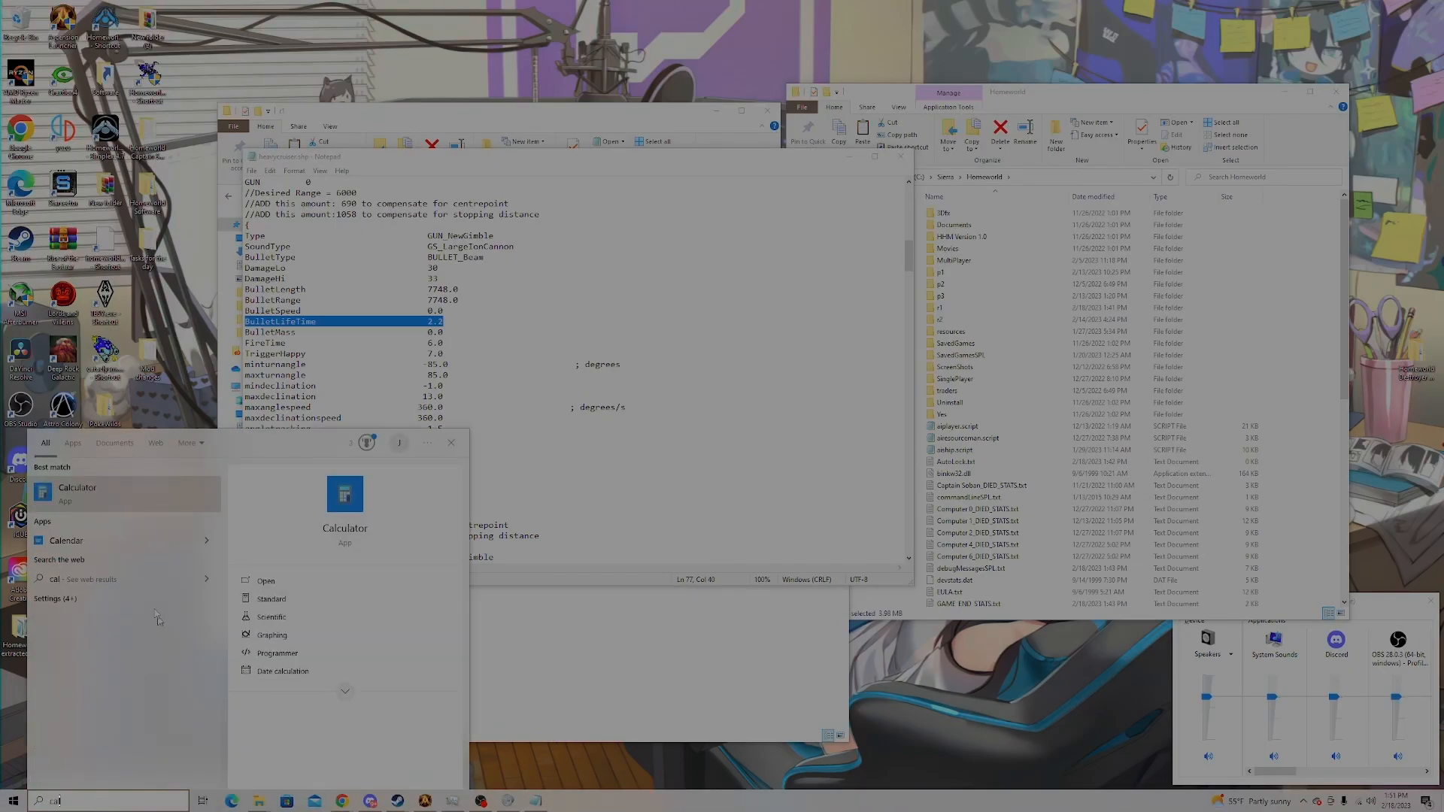
left_click(120, 493)
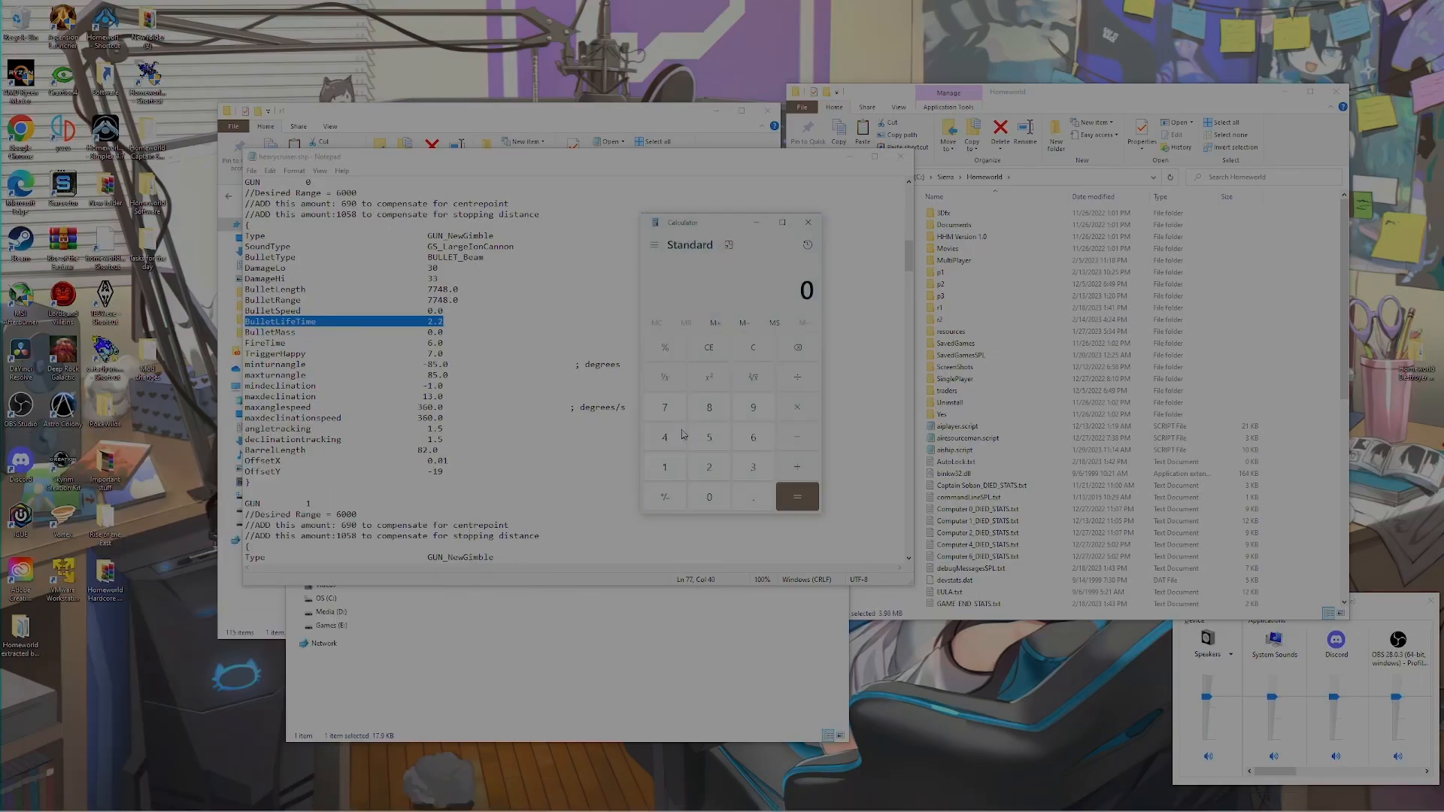
Divide 1600 by 6 in Calculator, highlight the whole-number part of the result and close Calculator
left_click(674, 473)
left_click(754, 438)
left_click(709, 497)
left_click(708, 497)
key("minus")
left_click(754, 444)
left_click(811, 502)
left_click_drag(682, 286, 649, 289)
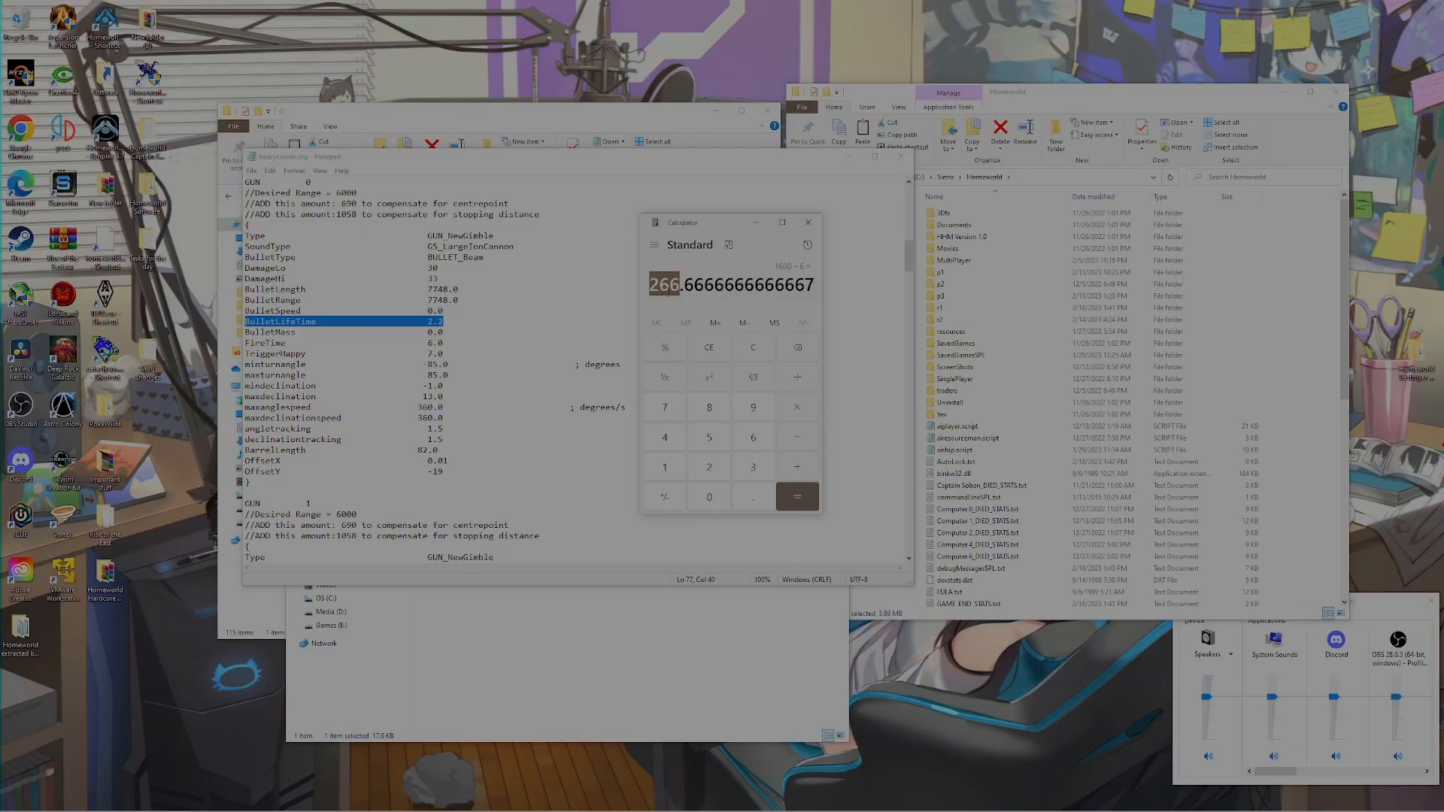
left_click(808, 222)
Highlight GUN 0's BulletLength and BulletRange lines together and compare their values
left_click_drag(246, 289, 469, 300)
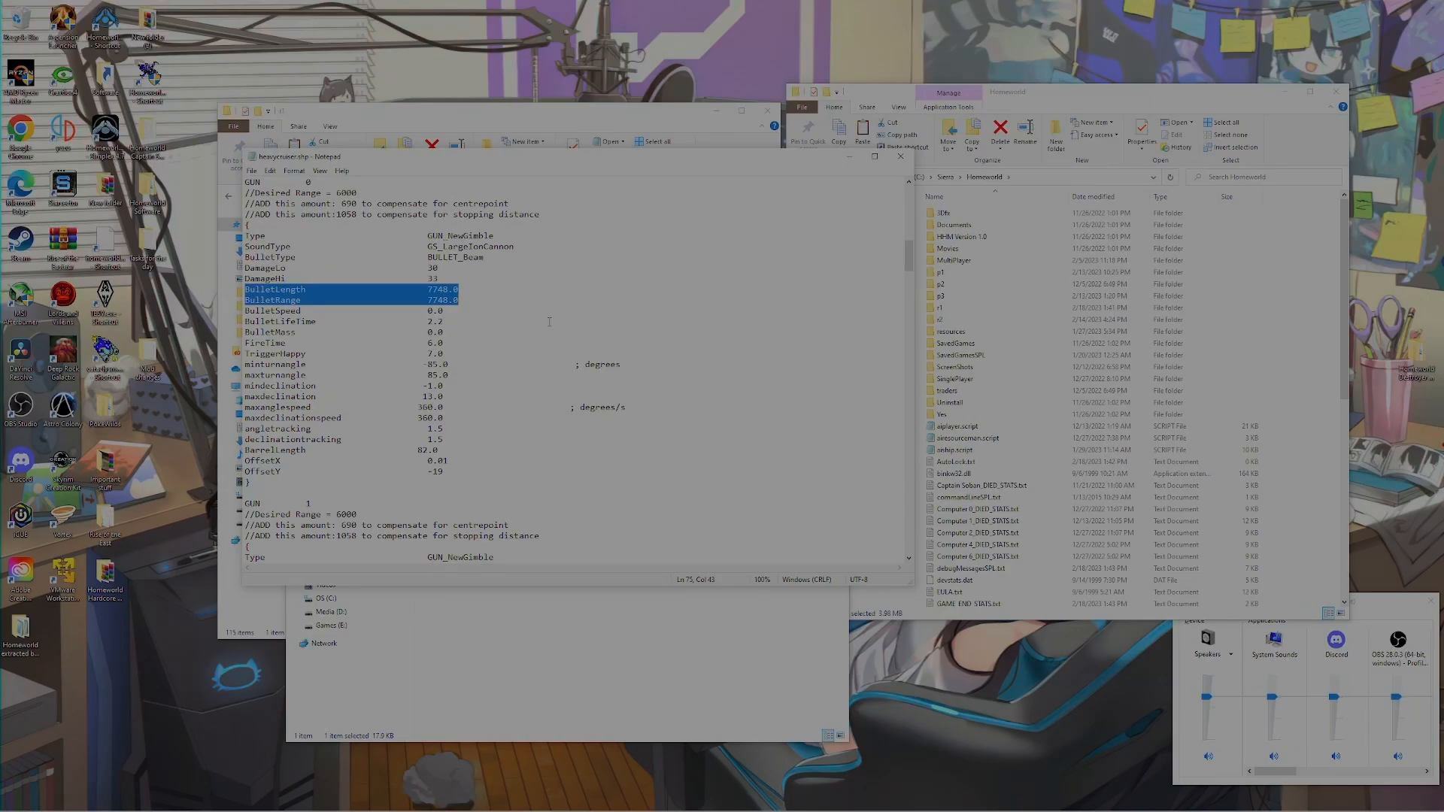
left_click(428, 292)
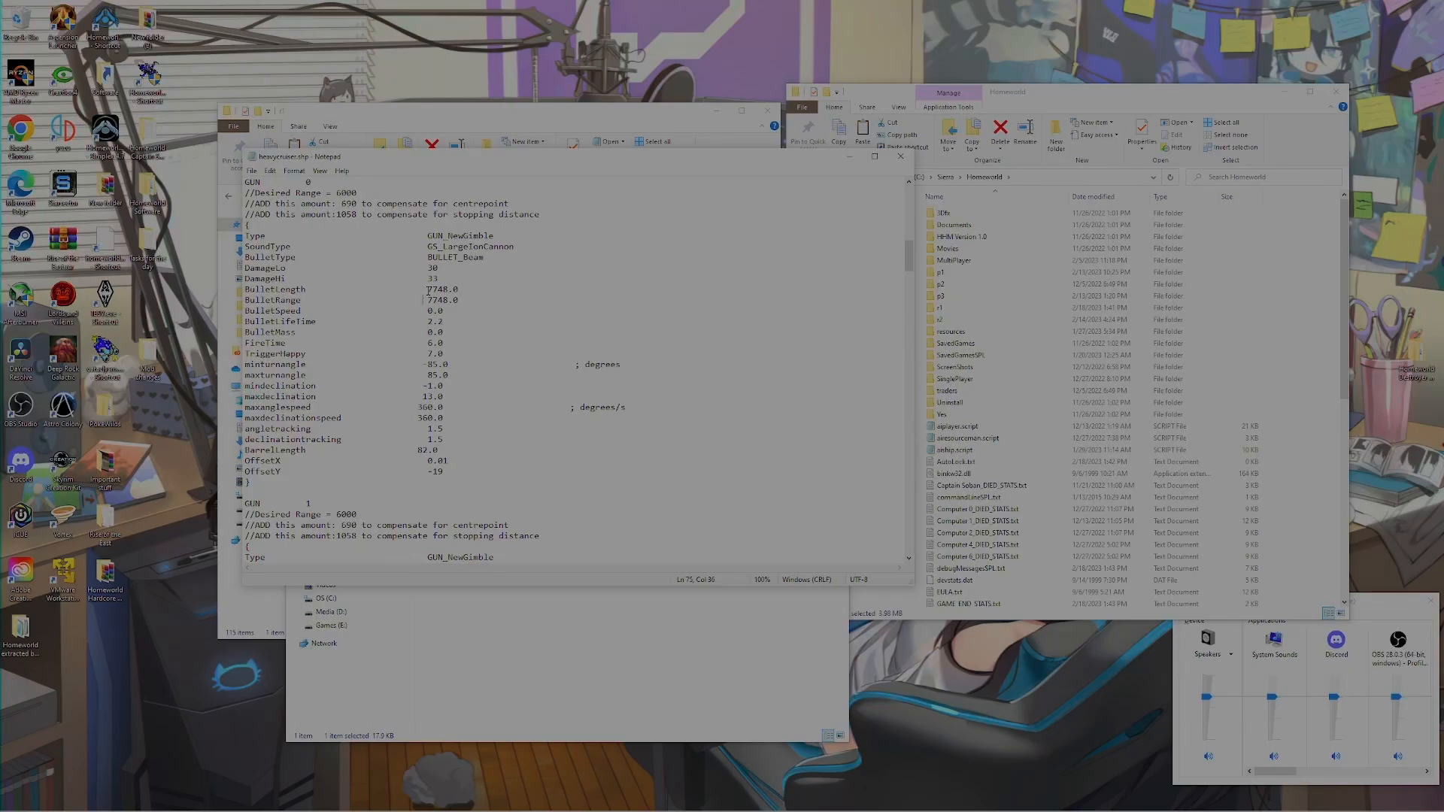
left_click(428, 300)
left_click_drag(428, 300, 449, 300)
left_click(432, 290)
left_click_drag(428, 290, 461, 299)
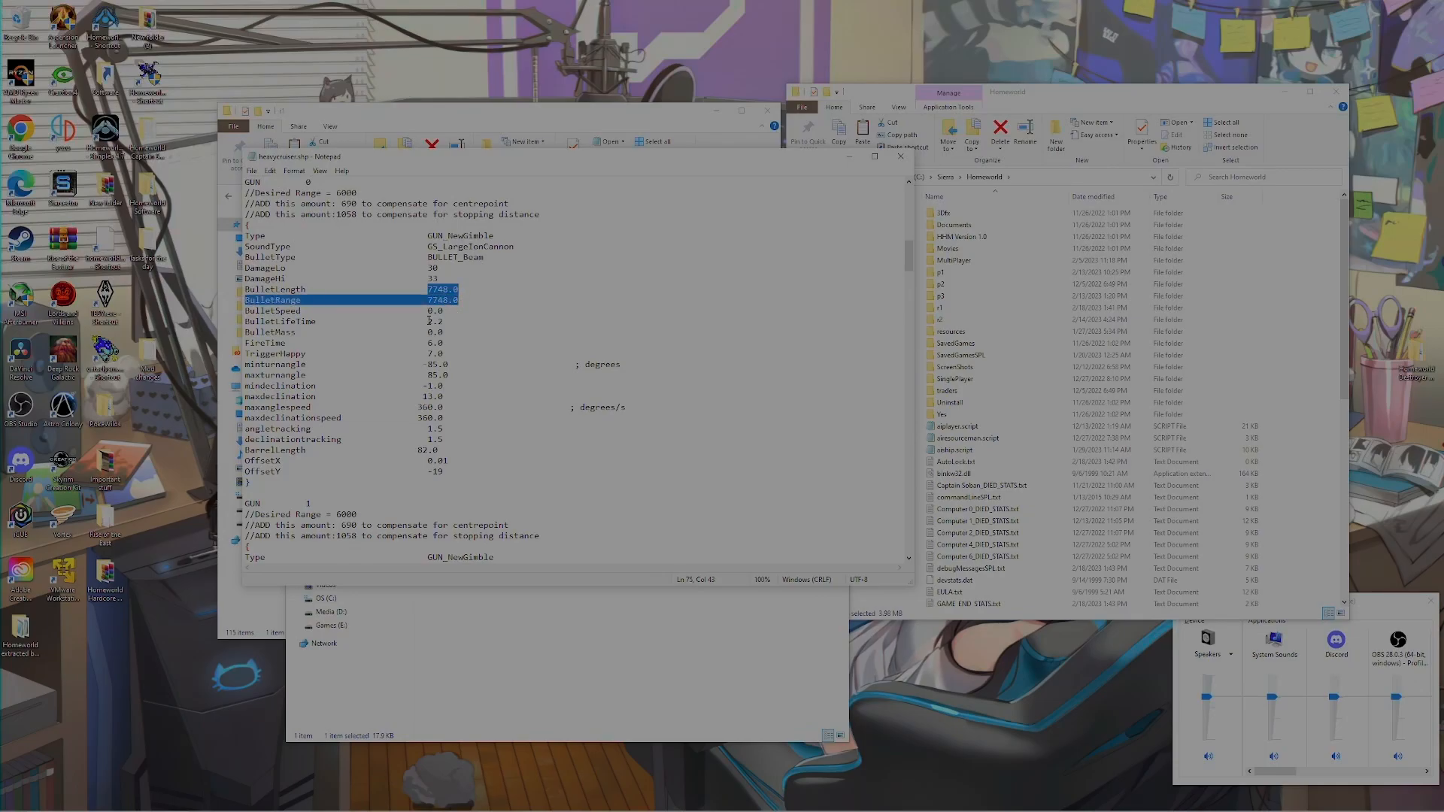
Highlight GUN 0's BulletSpeed line, followed by its BulletMass line and value
left_click(247, 311)
left_click_drag(245, 311, 450, 314)
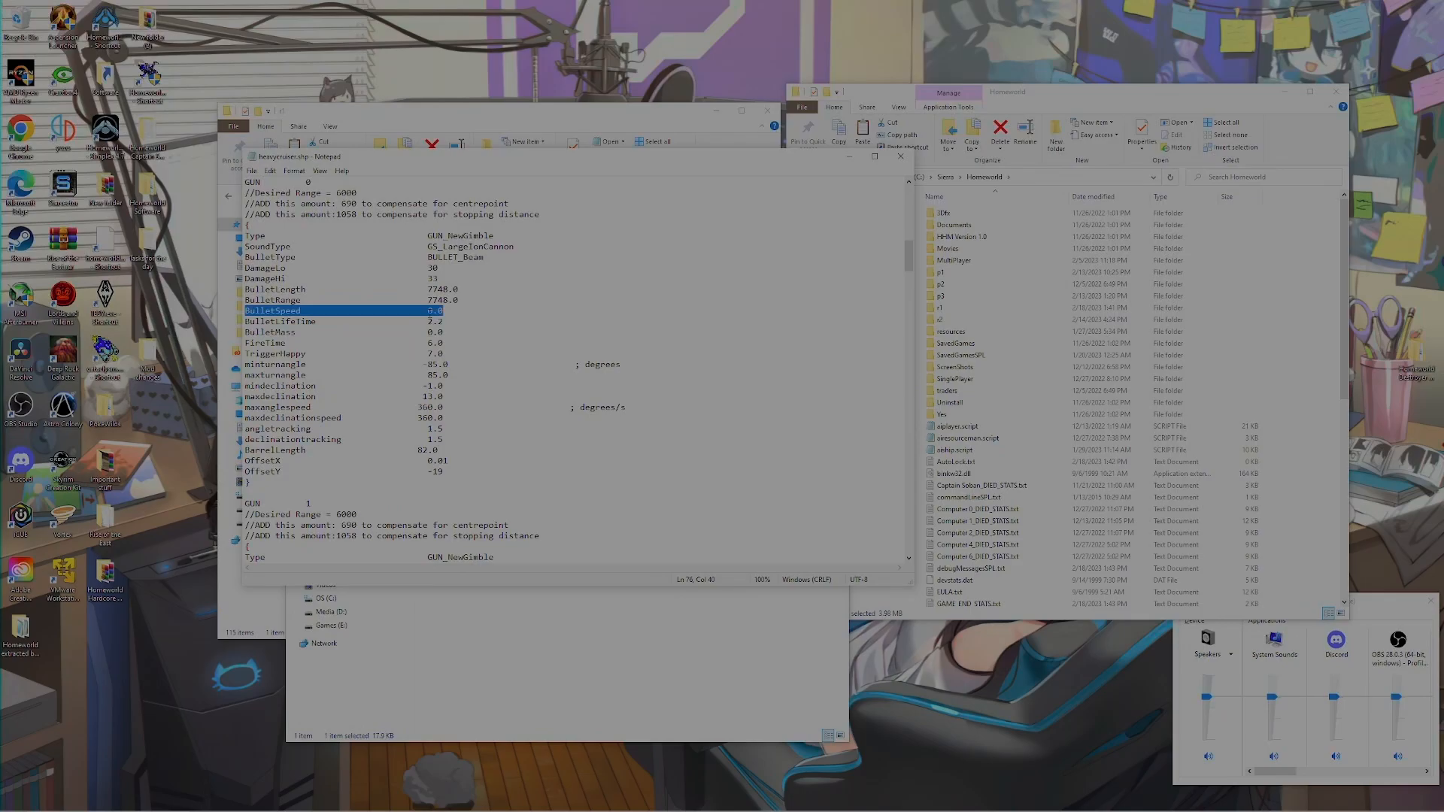
left_click_drag(245, 331, 449, 332)
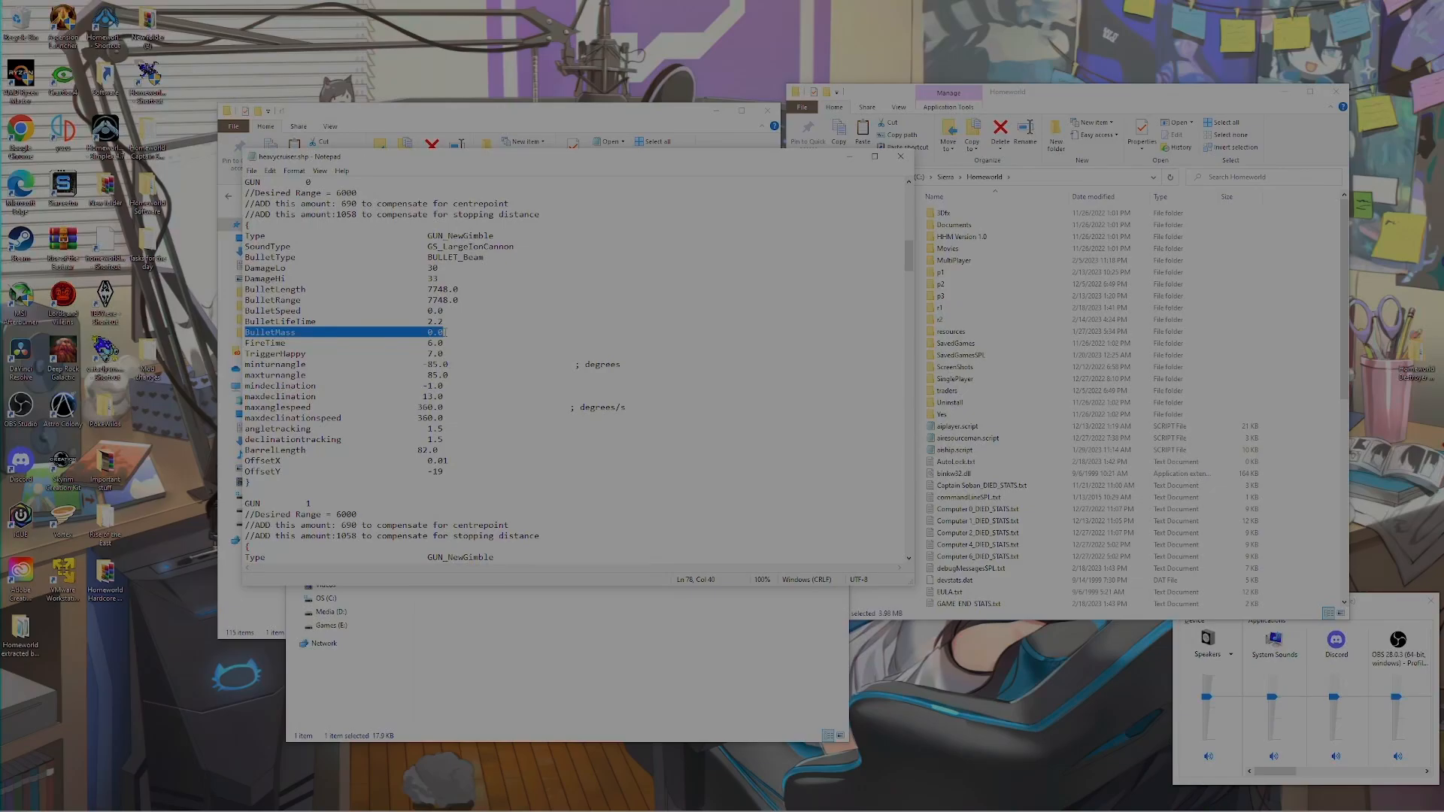
left_click(433, 333)
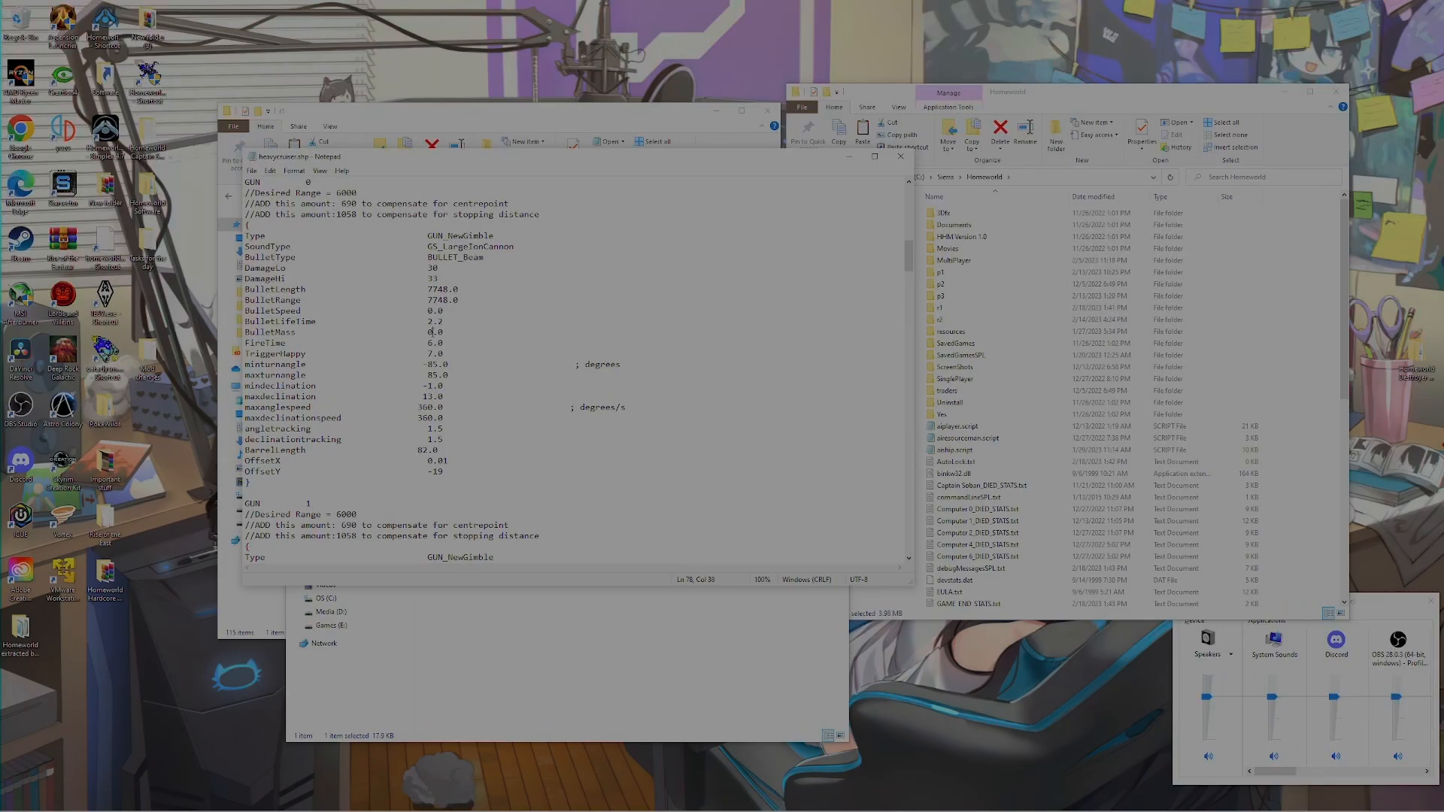
key("shift+Left")
left_click(426, 333)
left_click_drag(245, 332, 459, 333)
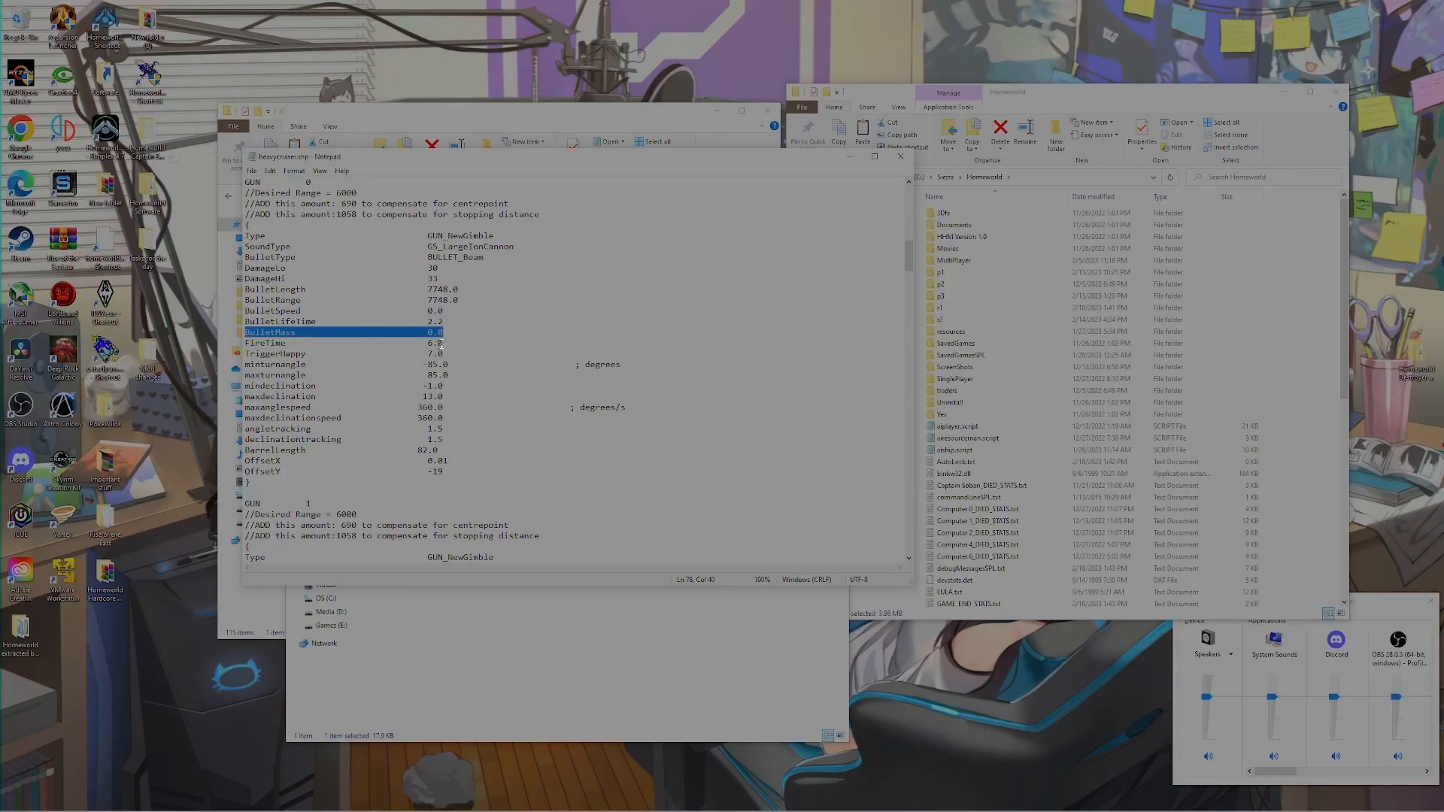
Highlight GUN 0's TriggerHappy line, followed by the minturnangle and maxturnangle lines together
left_click_drag(247, 354, 471, 349)
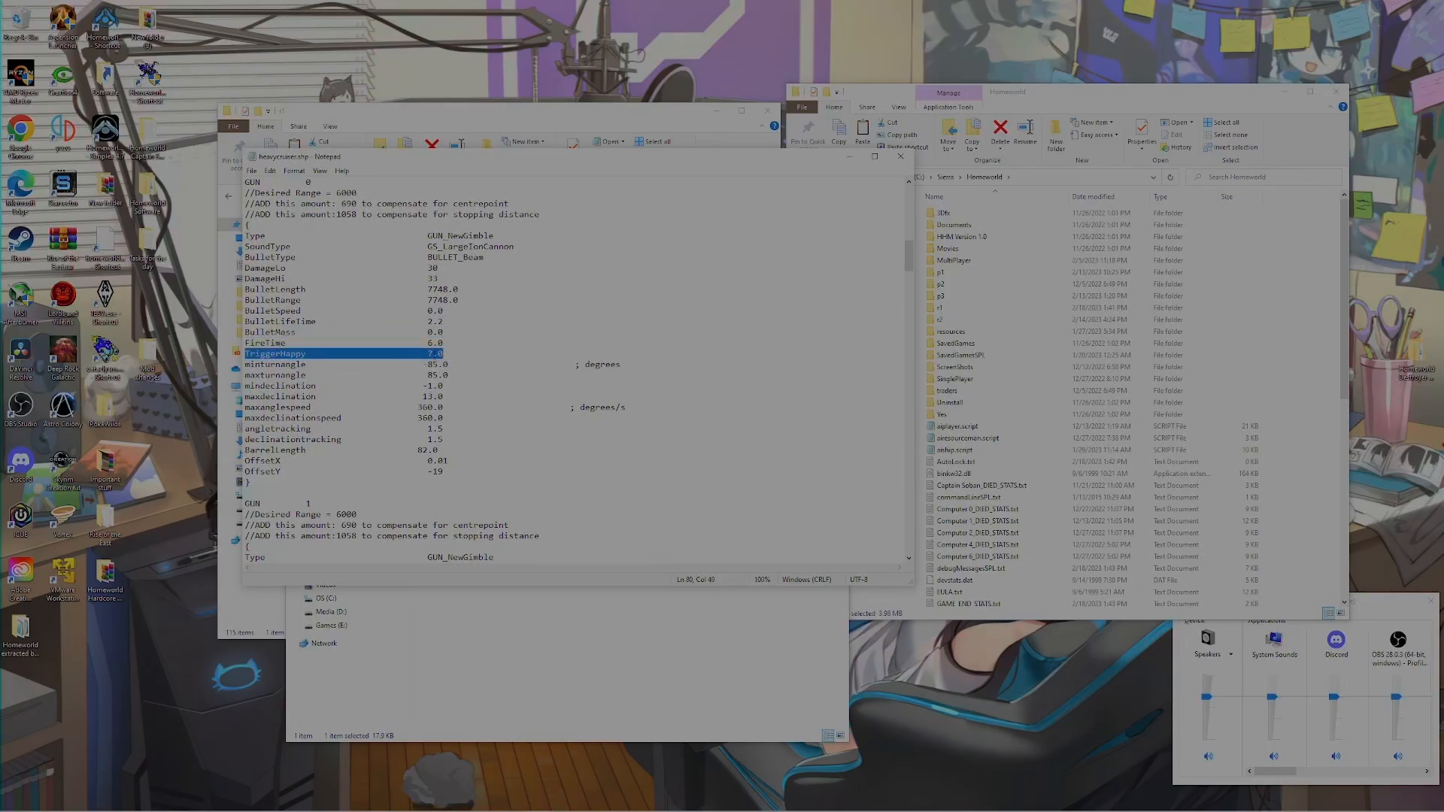
left_click(433, 353)
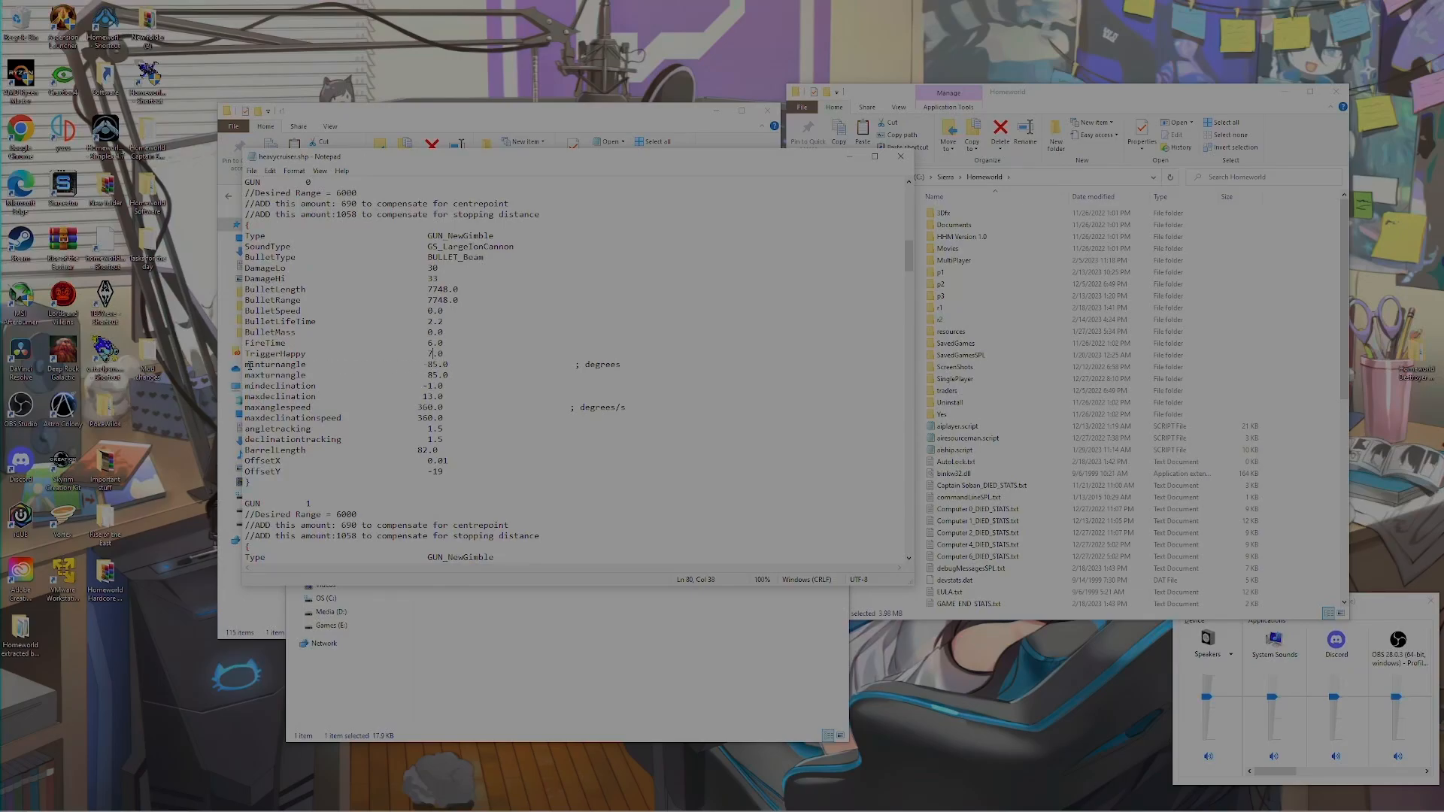
left_click_drag(245, 364, 467, 372)
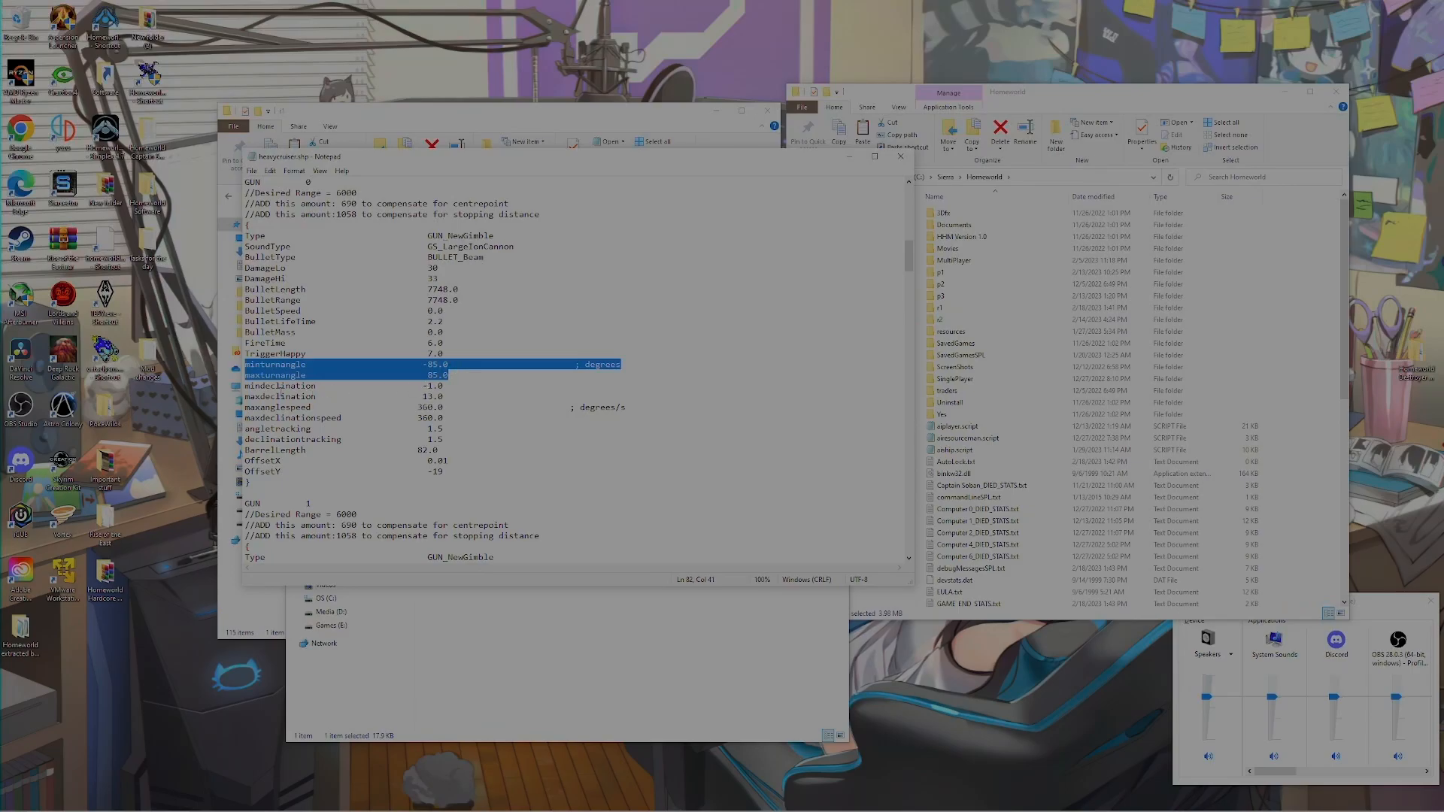
Highlight GUN 0's mindeclination and maxdeclination lines together, followed by the mindeclination value alone
left_click(280, 395)
left_click_drag(246, 386, 452, 398)
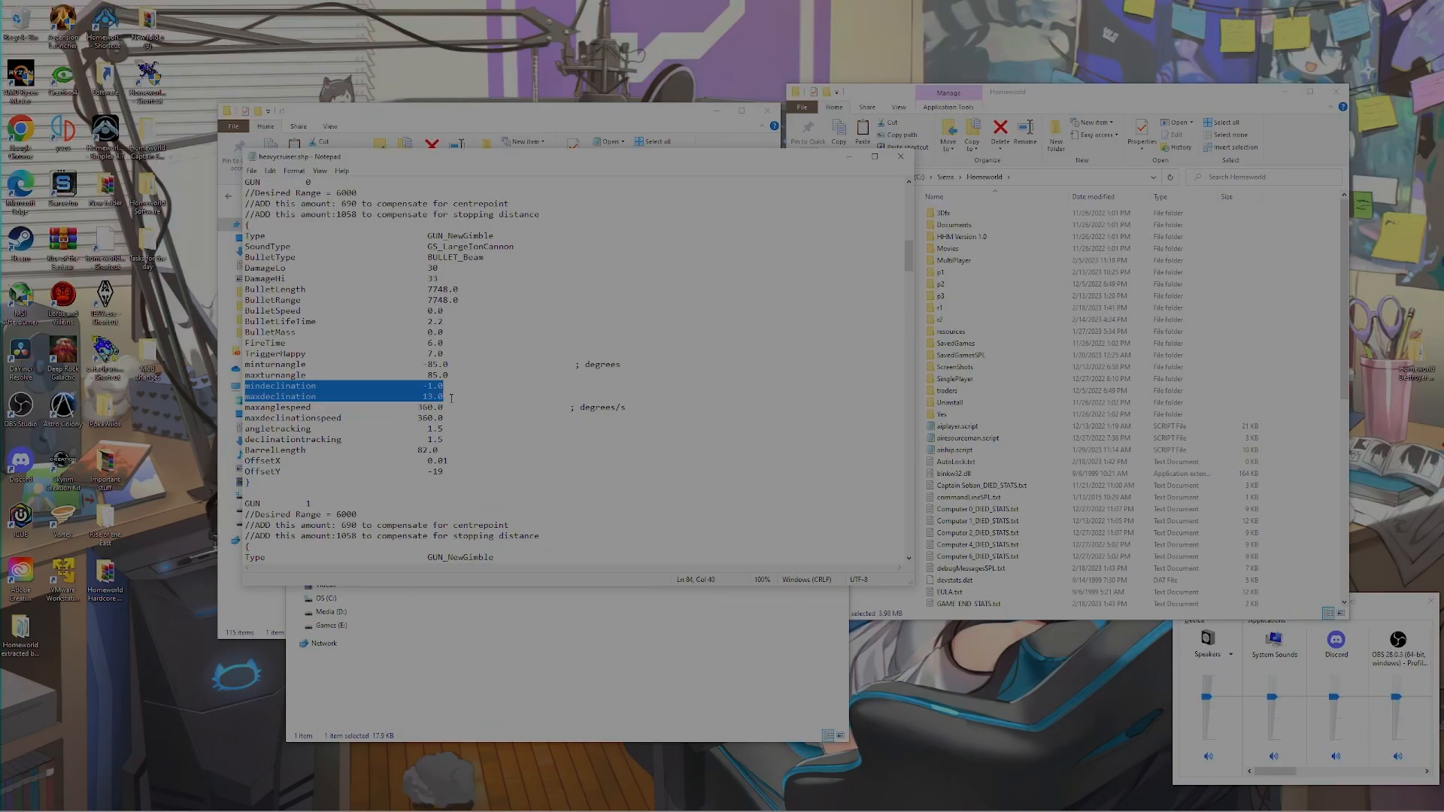
left_click(444, 396)
left_click_drag(444, 396, 422, 386)
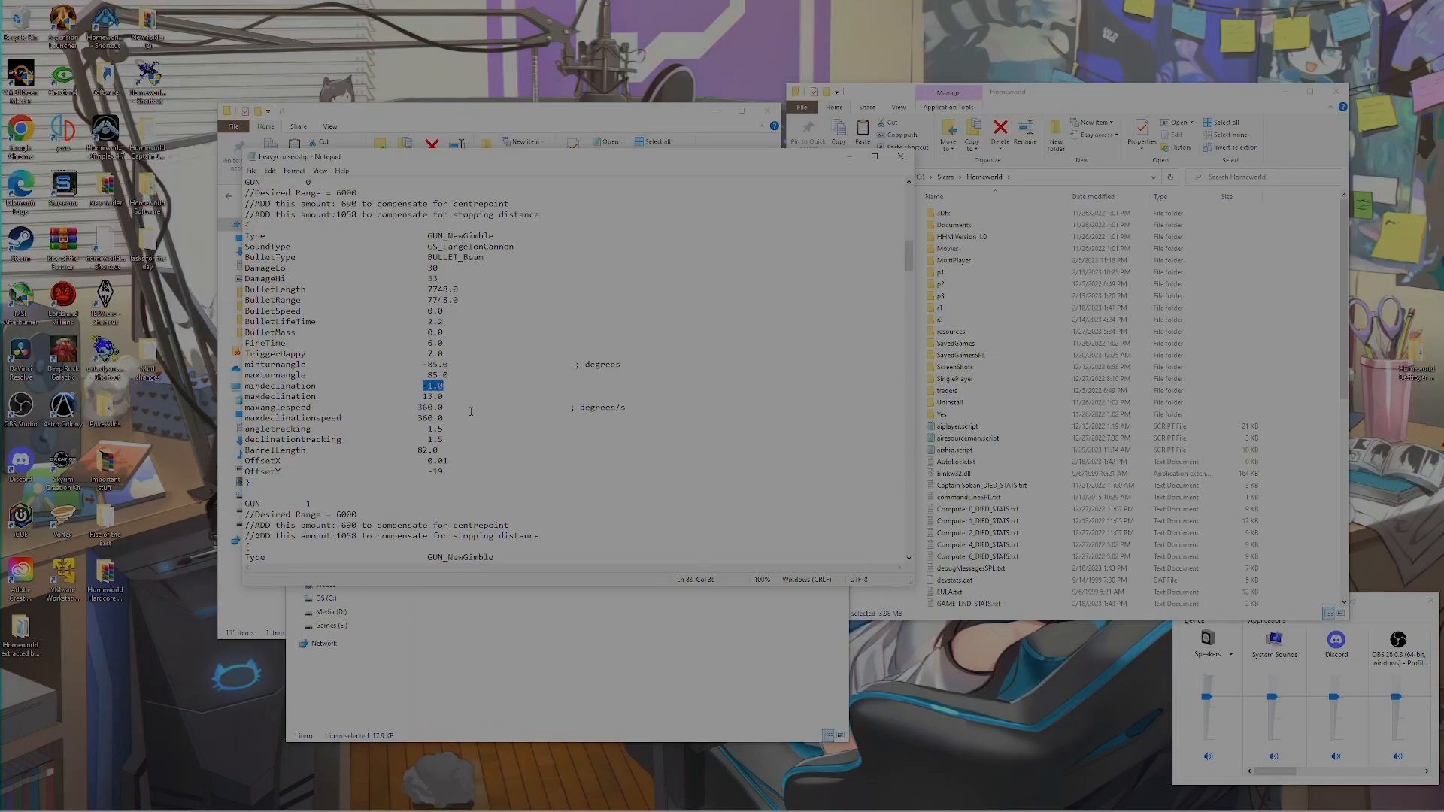
Highlight GUN 0's maxanglespeed and maxdeclinationspeed lines together, followed by the angletracking and declinationtracking lines
left_click_drag(245, 406, 423, 419)
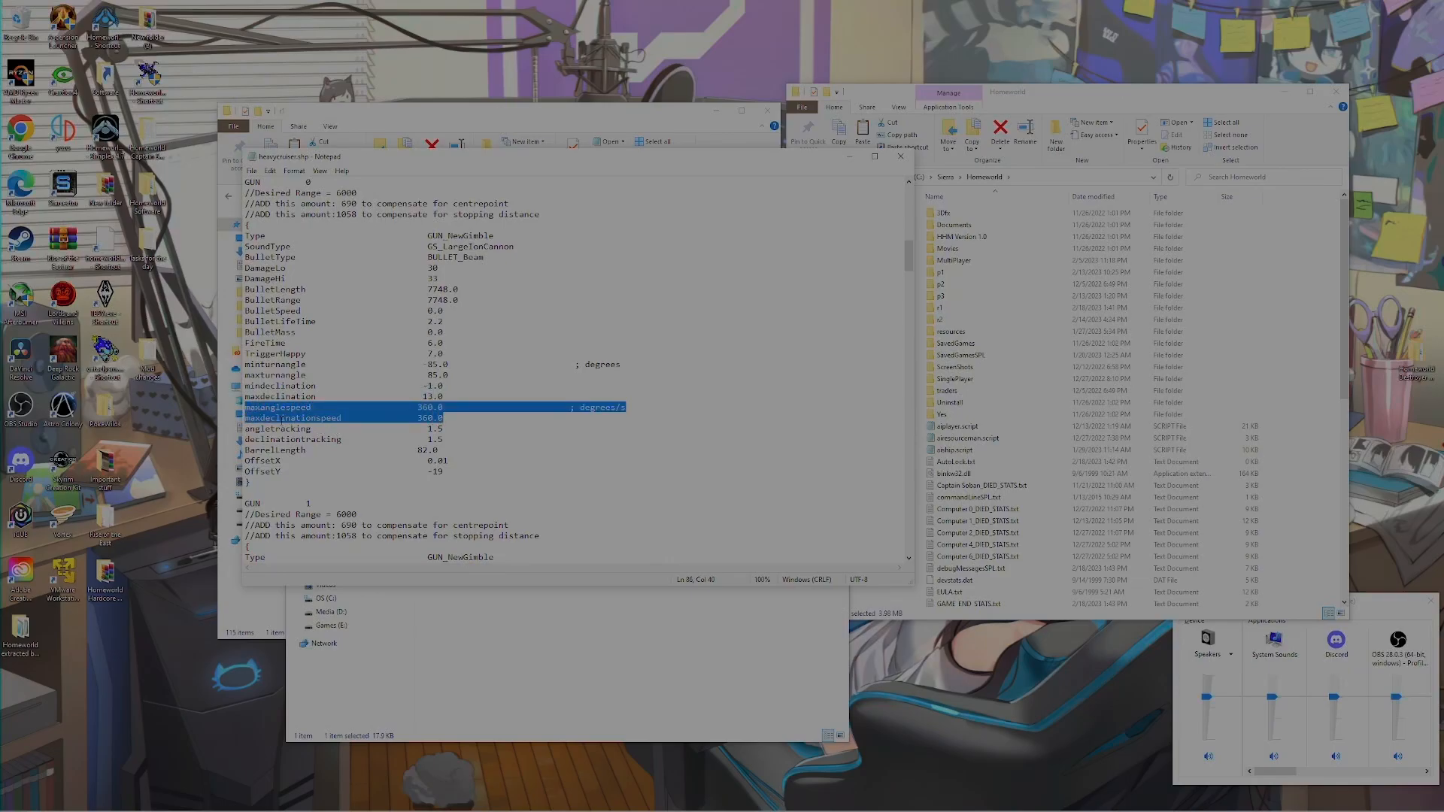
left_click(446, 420)
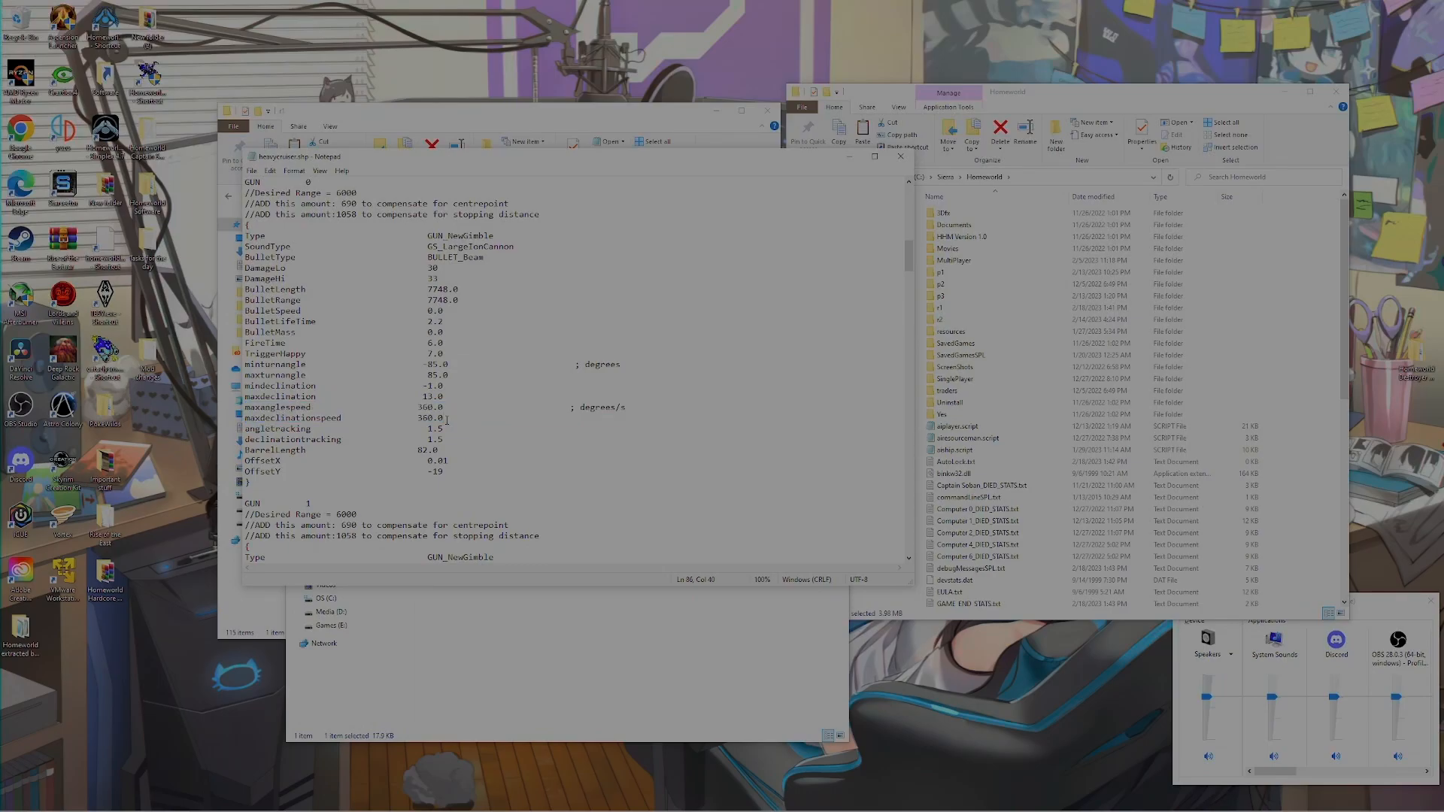
left_click_drag(447, 421, 240, 407)
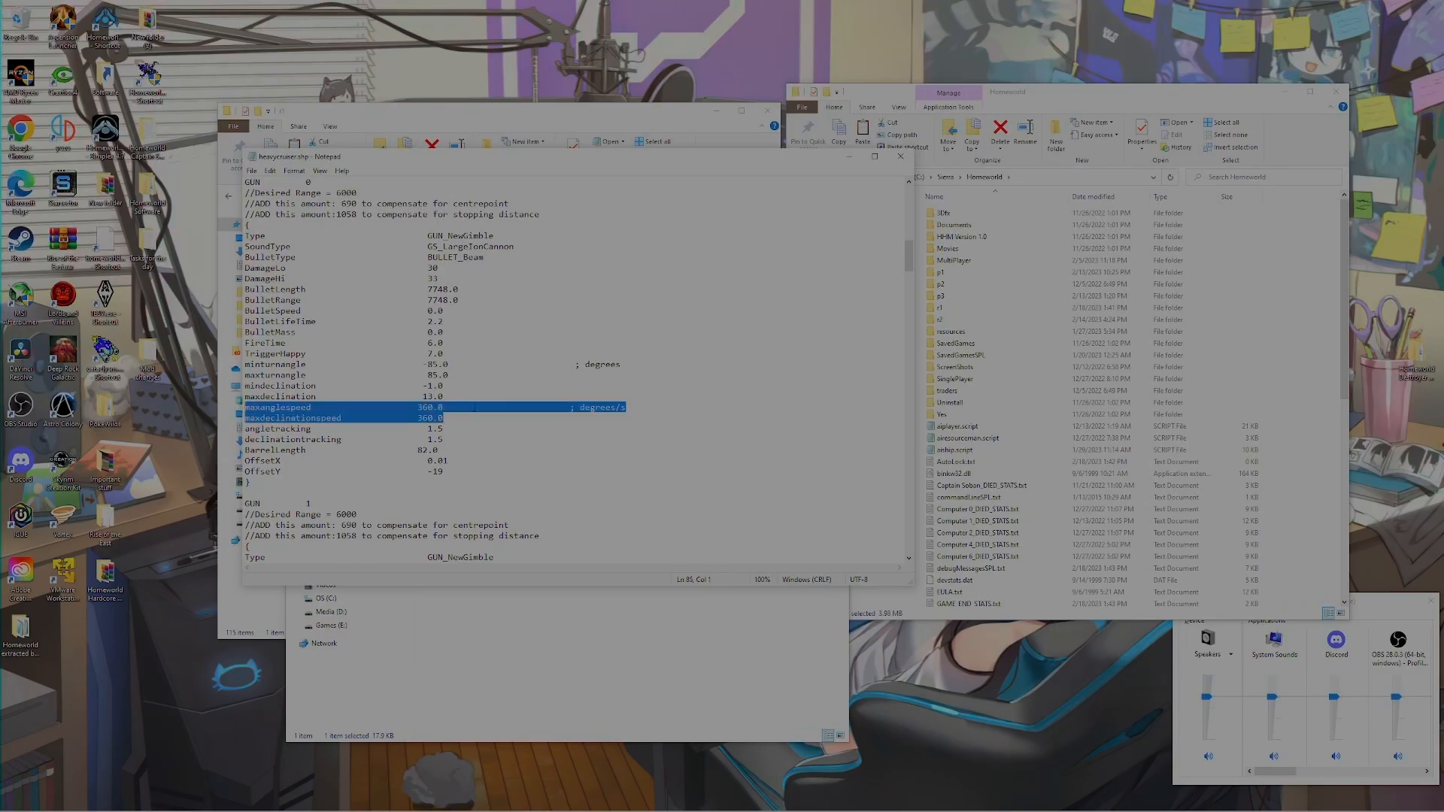
scroll(472, 407, "down", 1)
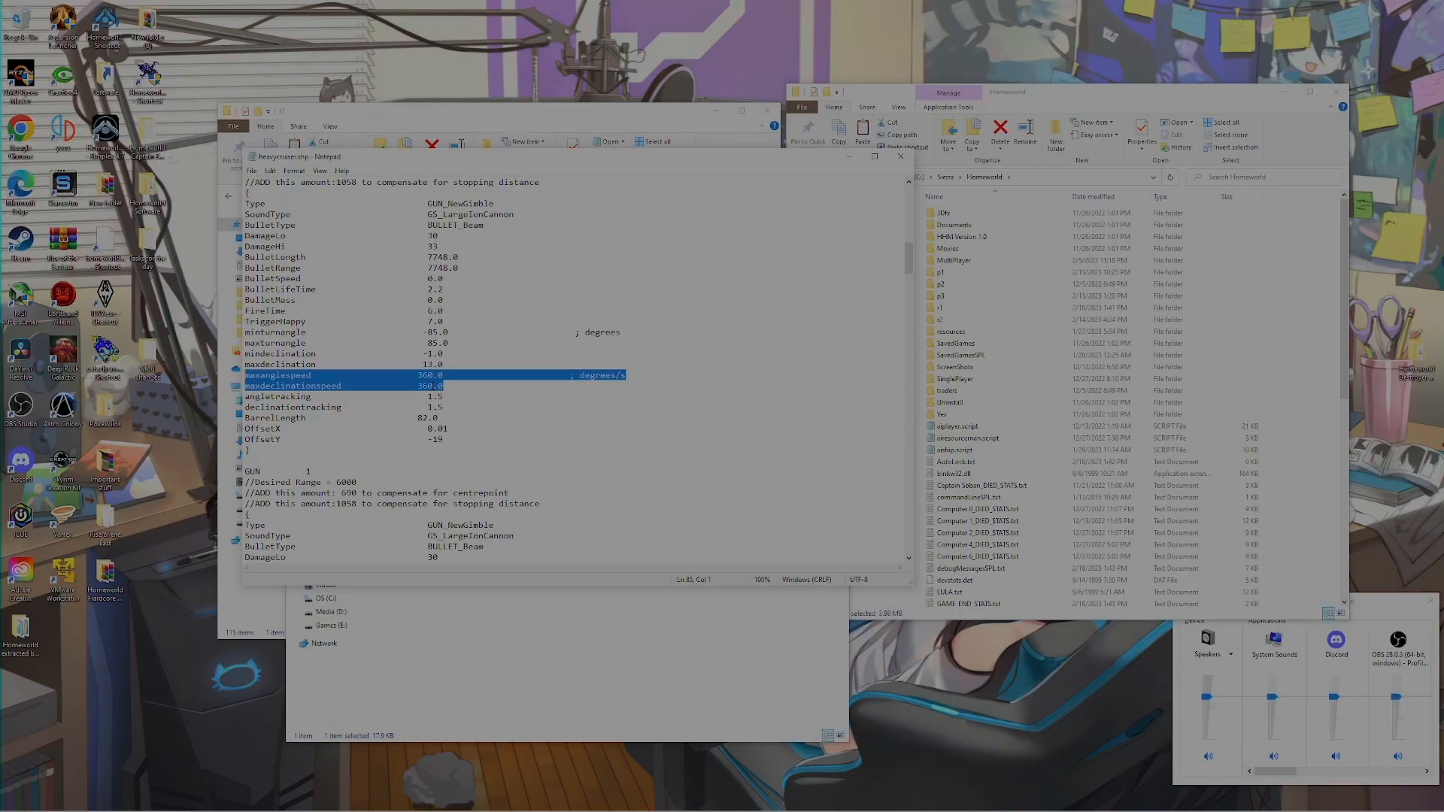
left_click(450, 418)
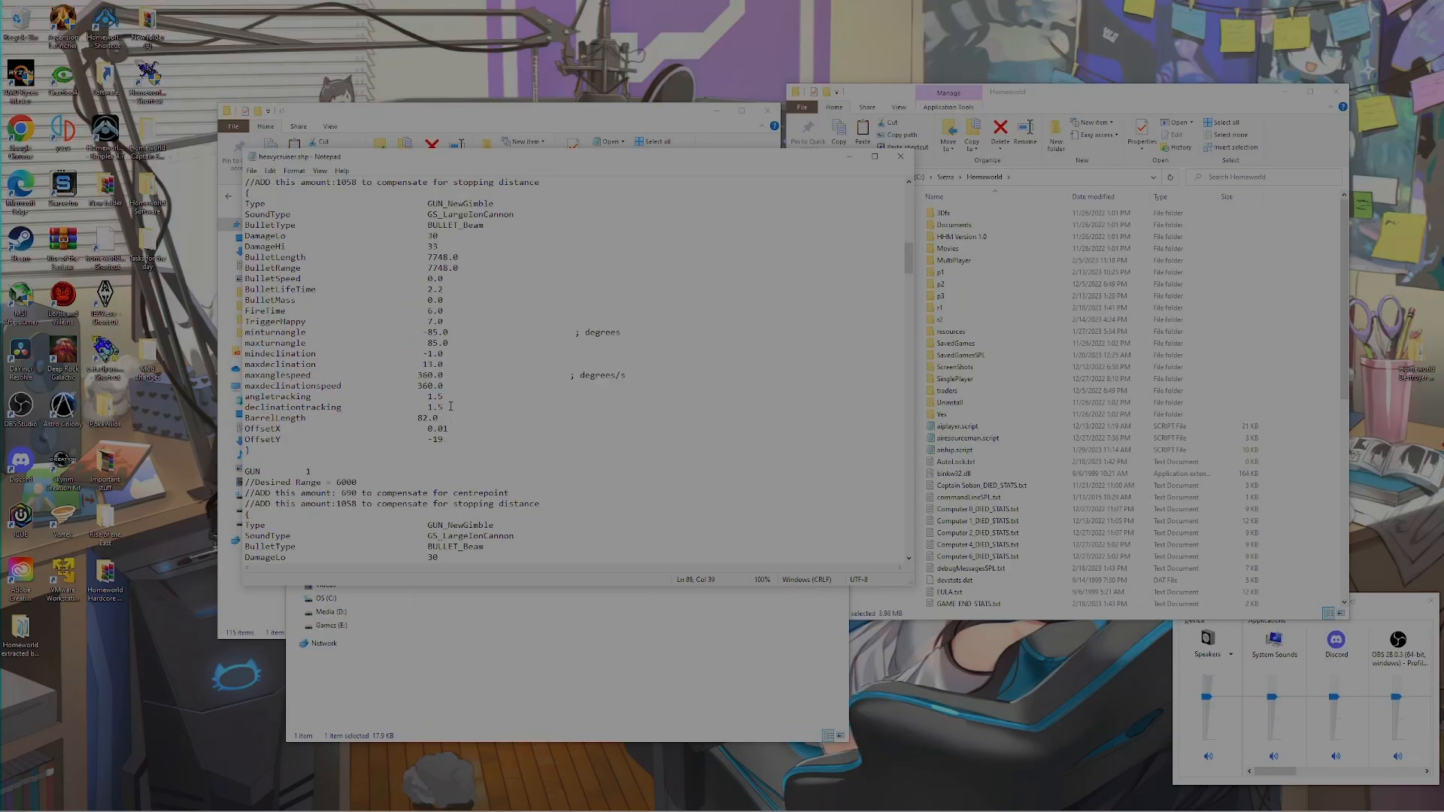
left_click_drag(443, 409, 245, 396)
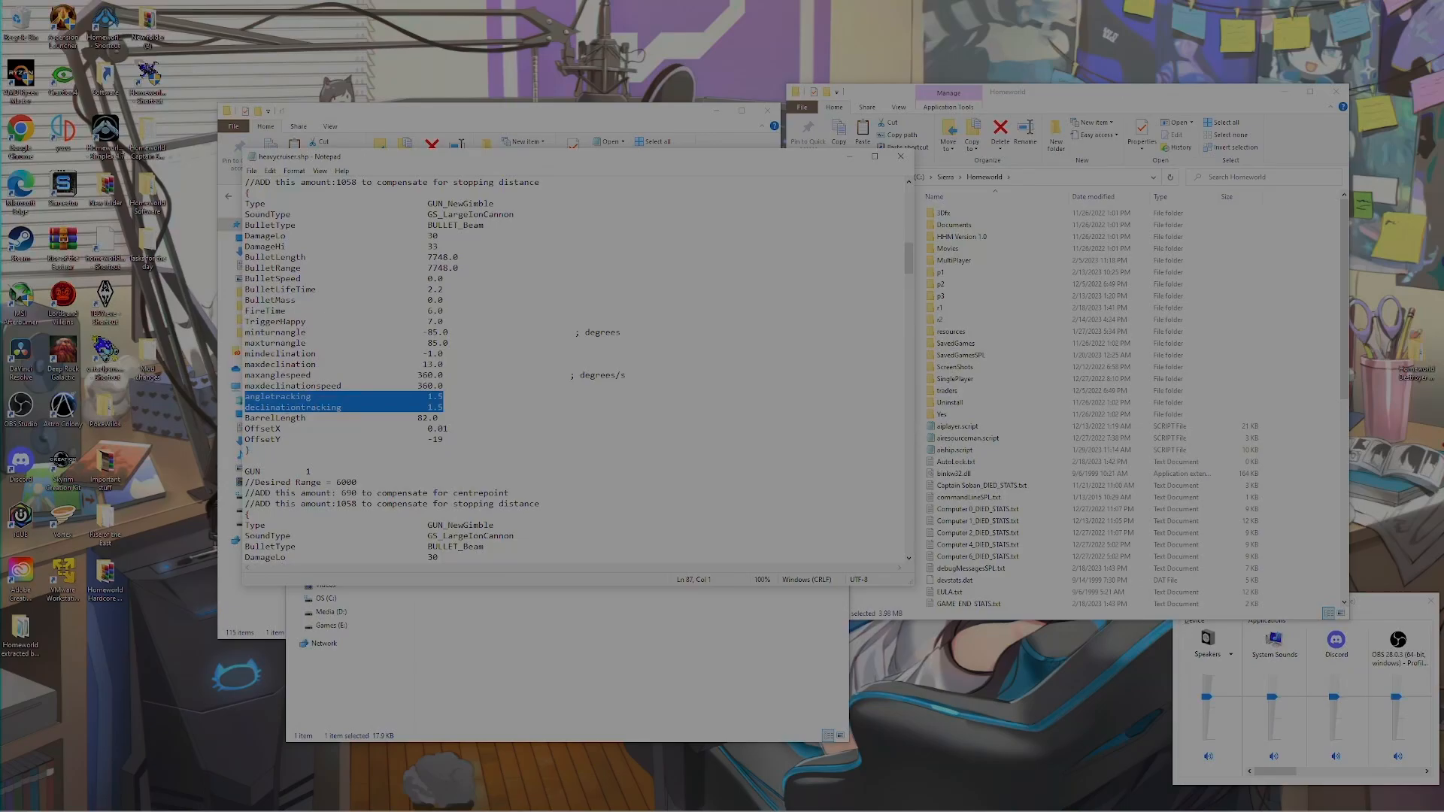
left_click(445, 407)
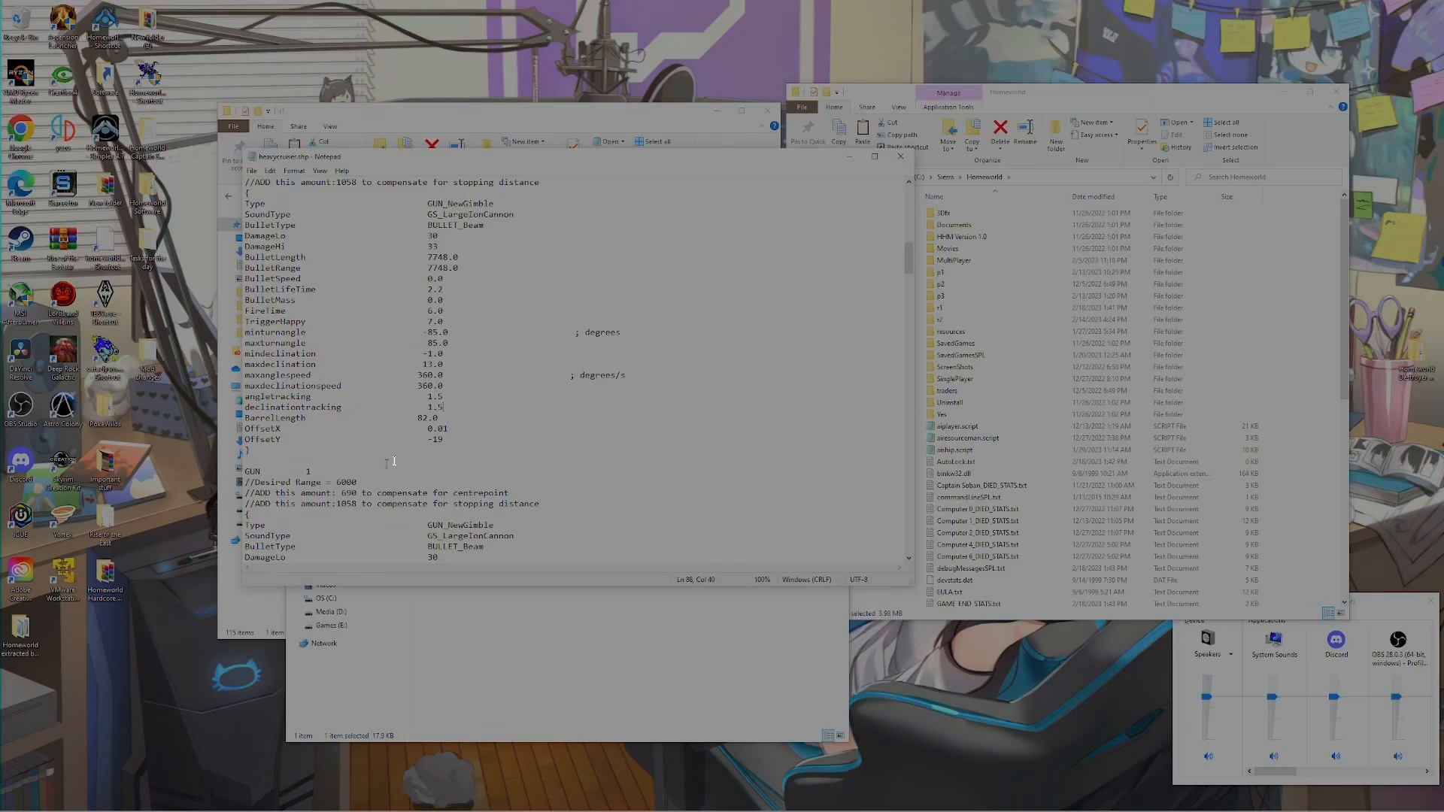
Highlight GUN 0's BarrelLength line and value, followed by the OffsetX and OffsetY lines together
left_click_drag(439, 419, 243, 419)
left_click(244, 427)
left_click_drag(443, 419, 243, 419)
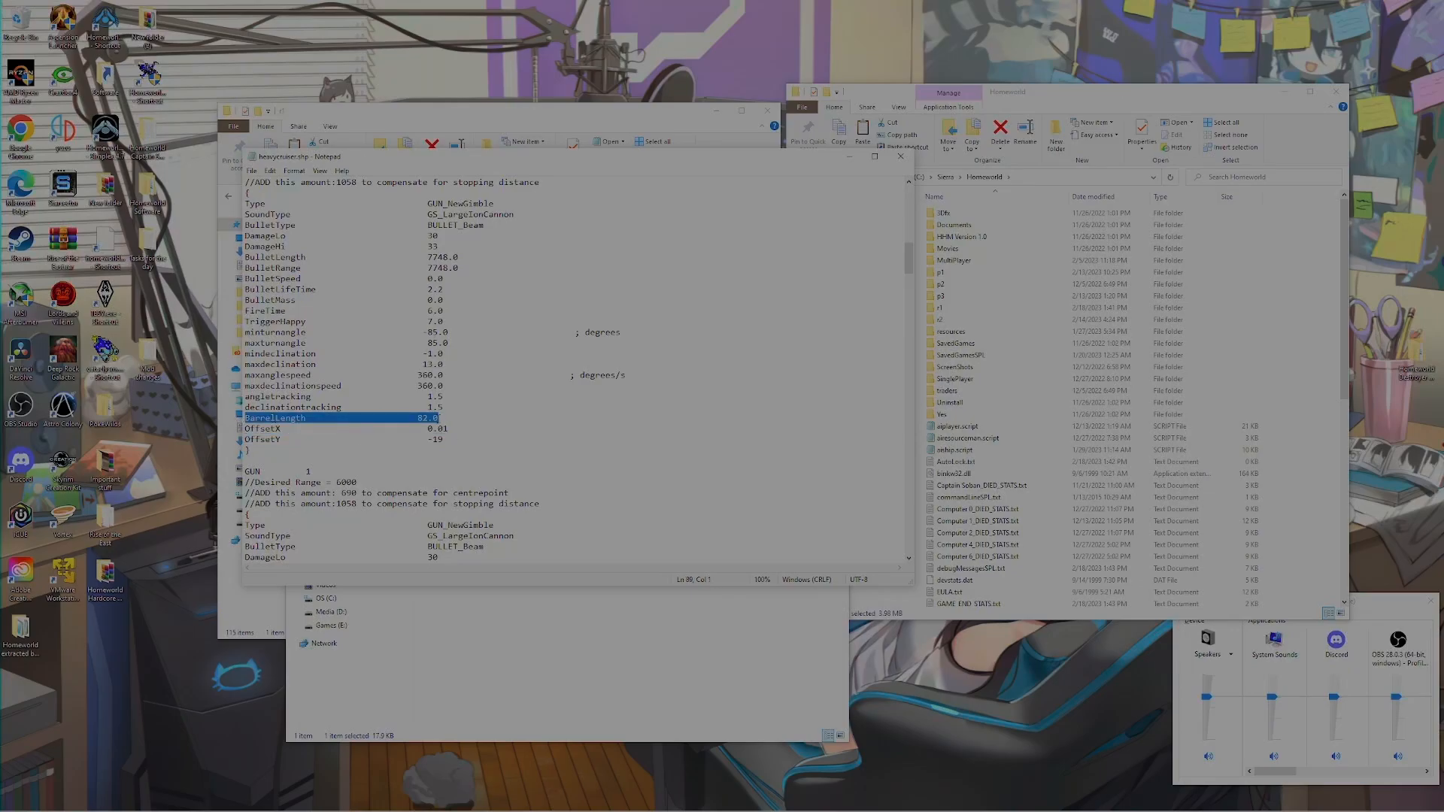
left_click(438, 429)
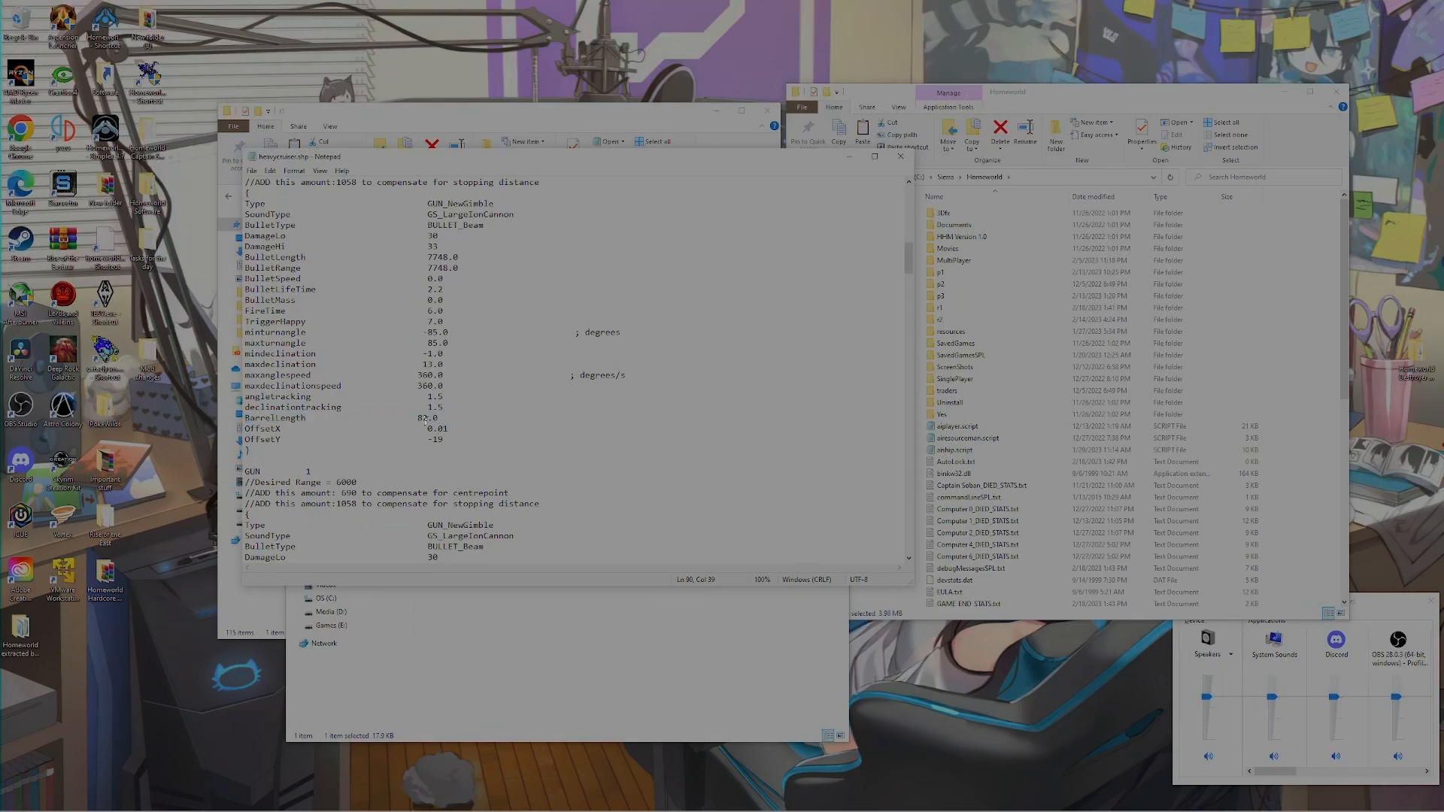
left_click_drag(428, 419, 419, 419)
left_click(455, 430)
left_click_drag(446, 443, 246, 429)
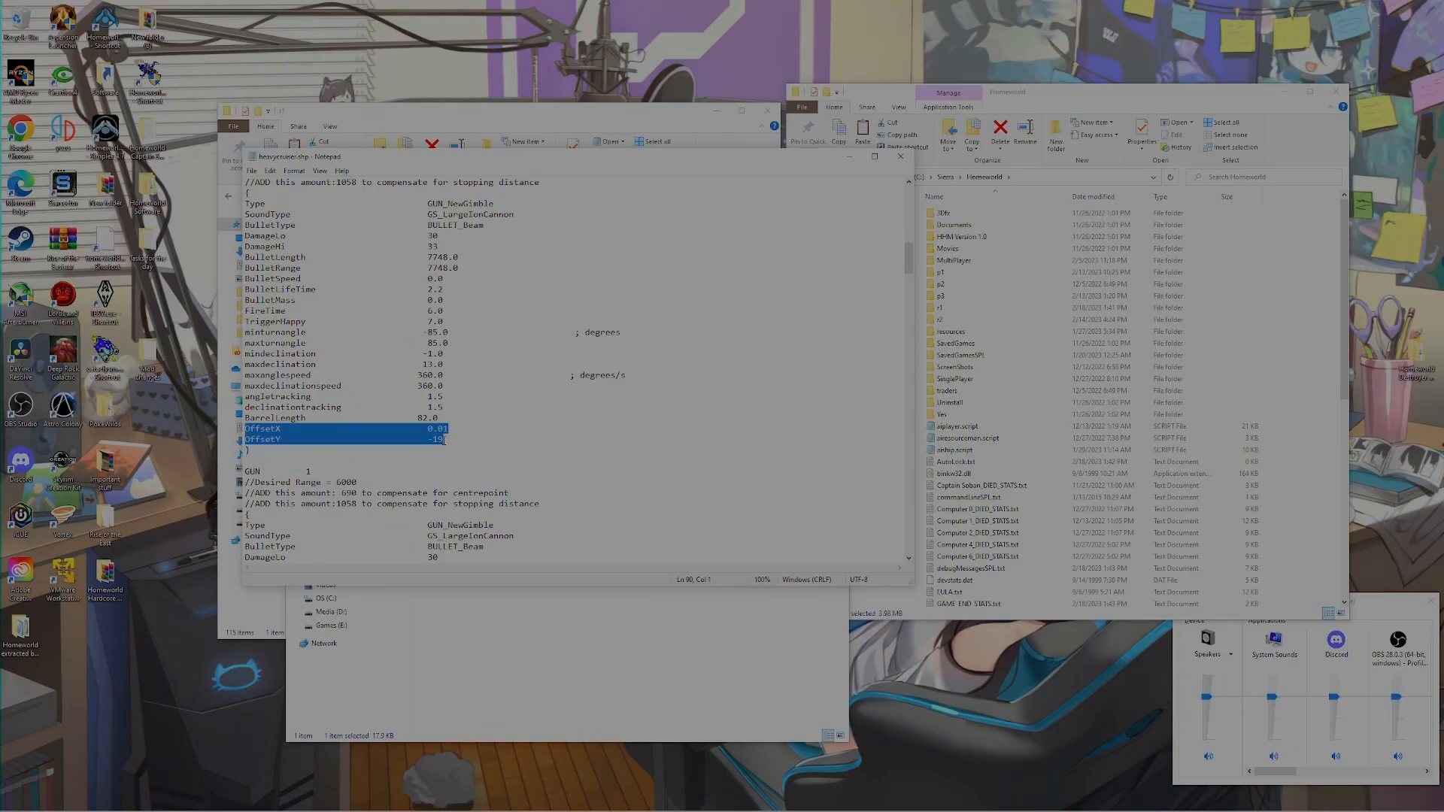
Highlight GUN 0's OffsetX and OffsetY lines together once more
left_click(444, 441)
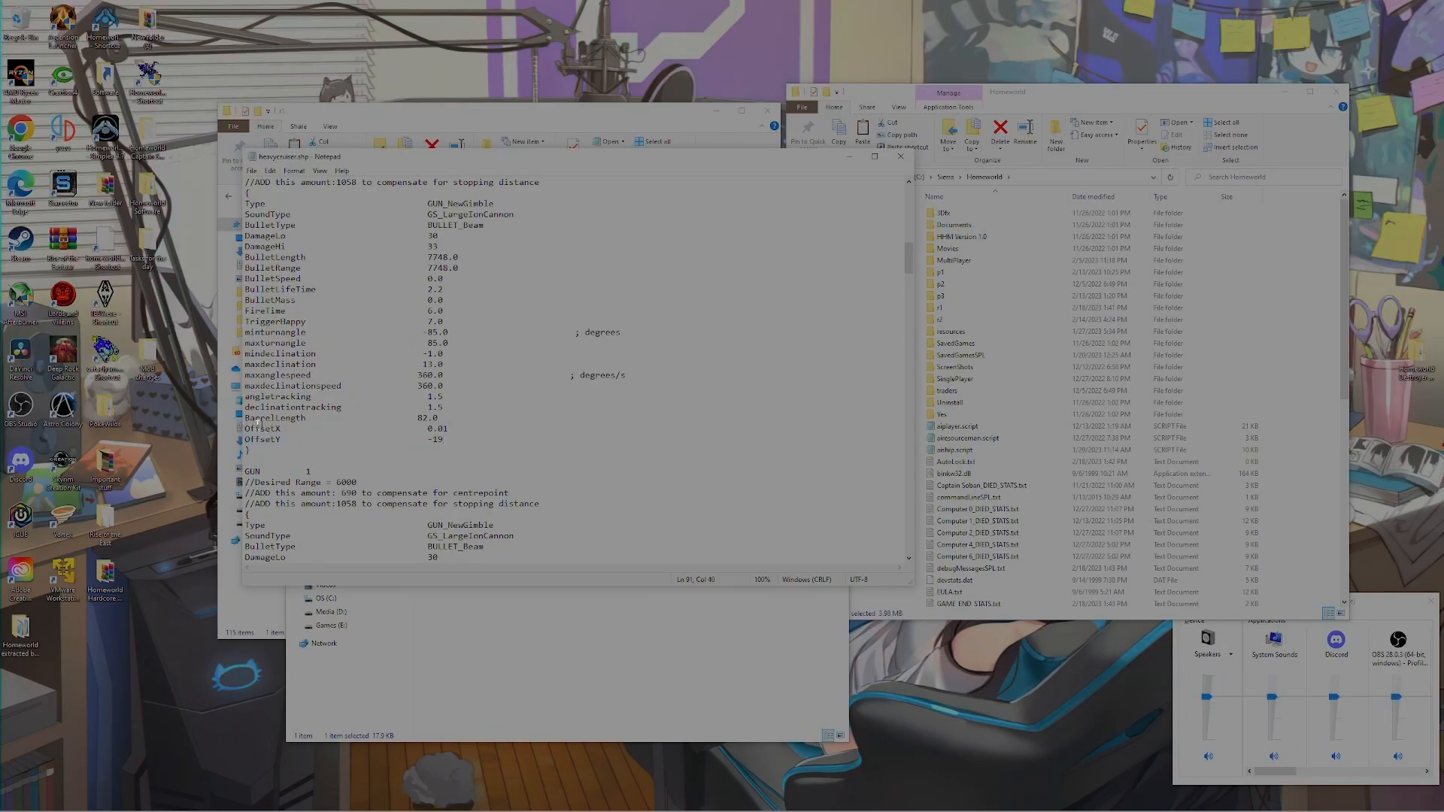
left_click_drag(443, 441, 247, 430)
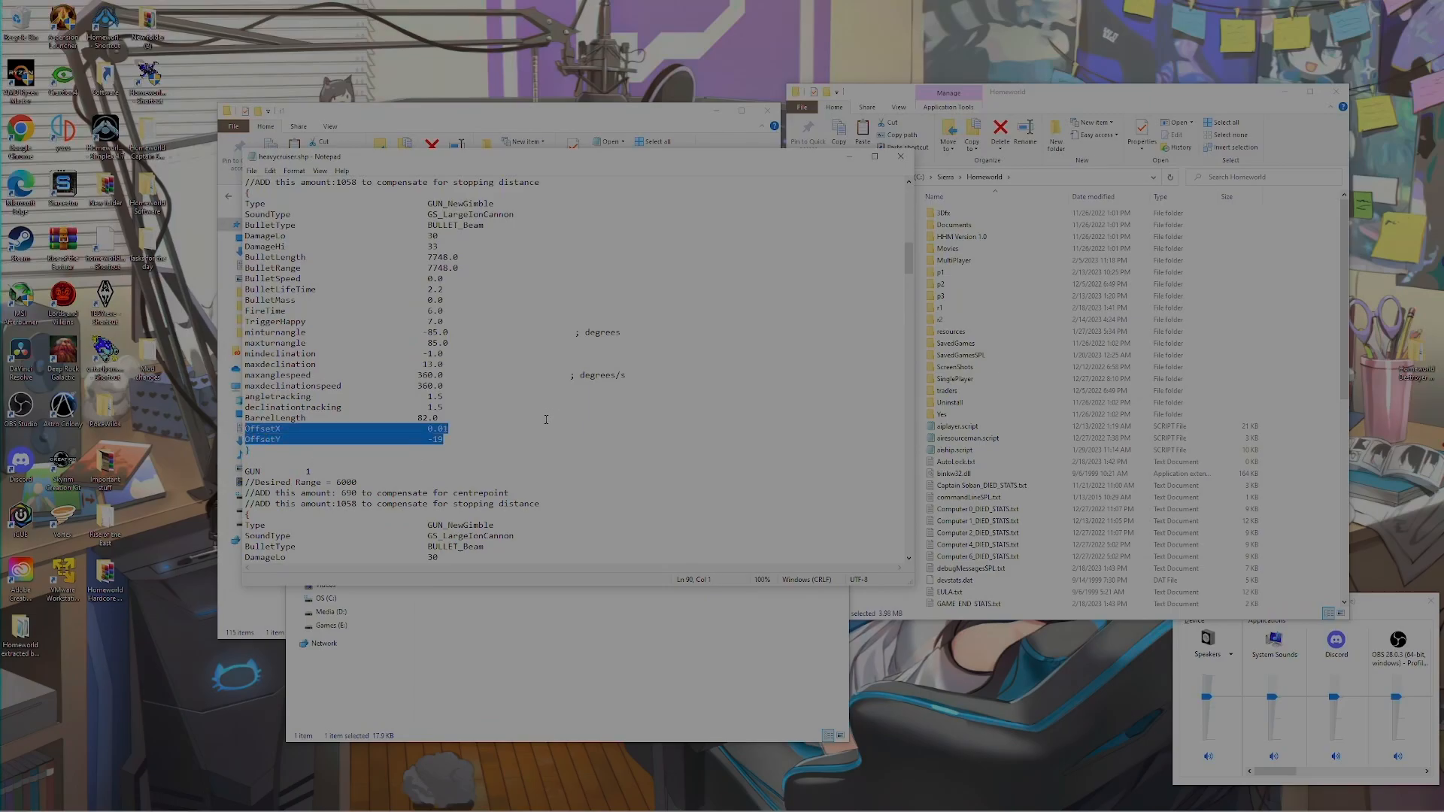
scroll(546, 420, "down", 4)
scroll(546, 420, "up", 4)
Highlight GUN 0's entire parameter block, from its opening brace to its closing brace
left_click(324, 471)
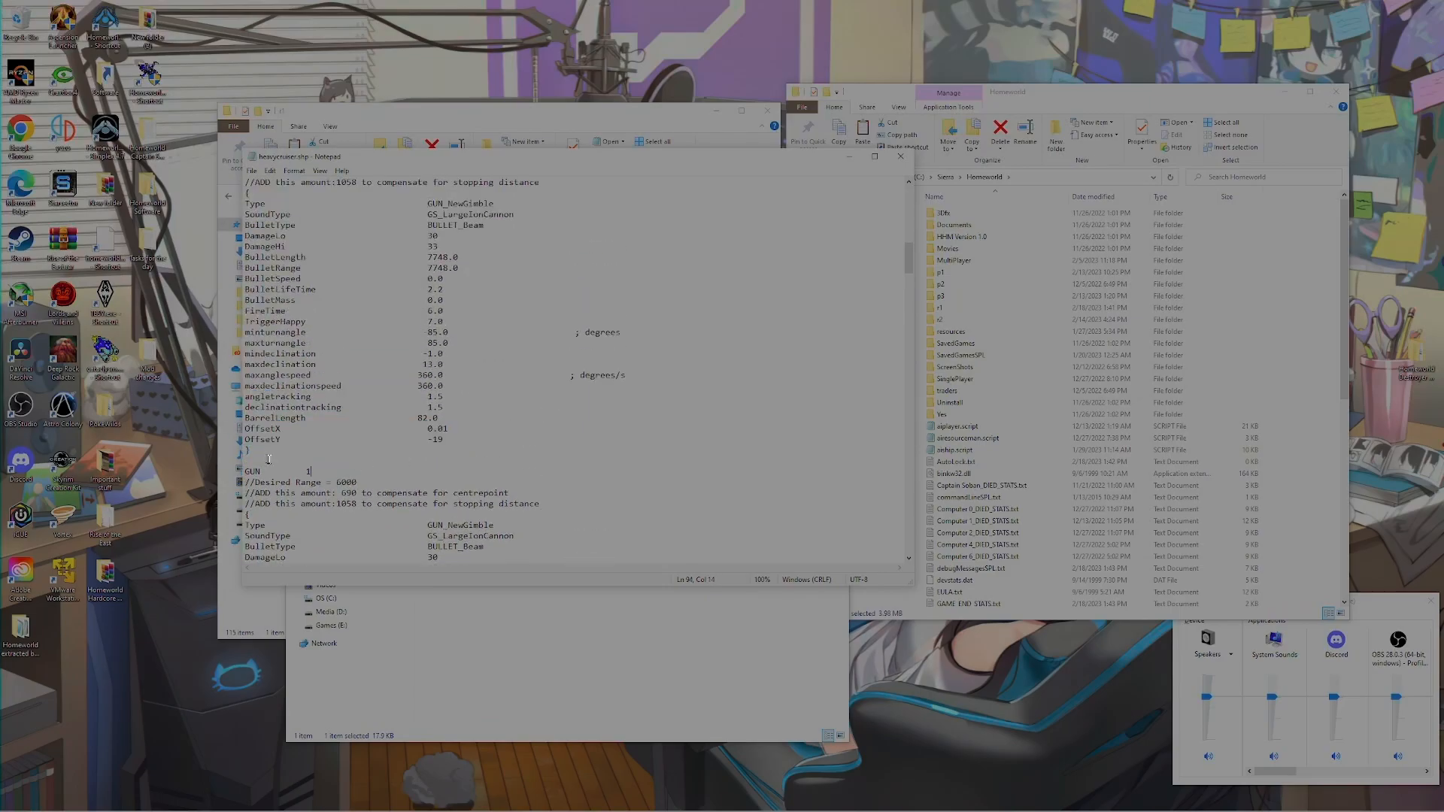
left_click_drag(255, 450, 247, 194)
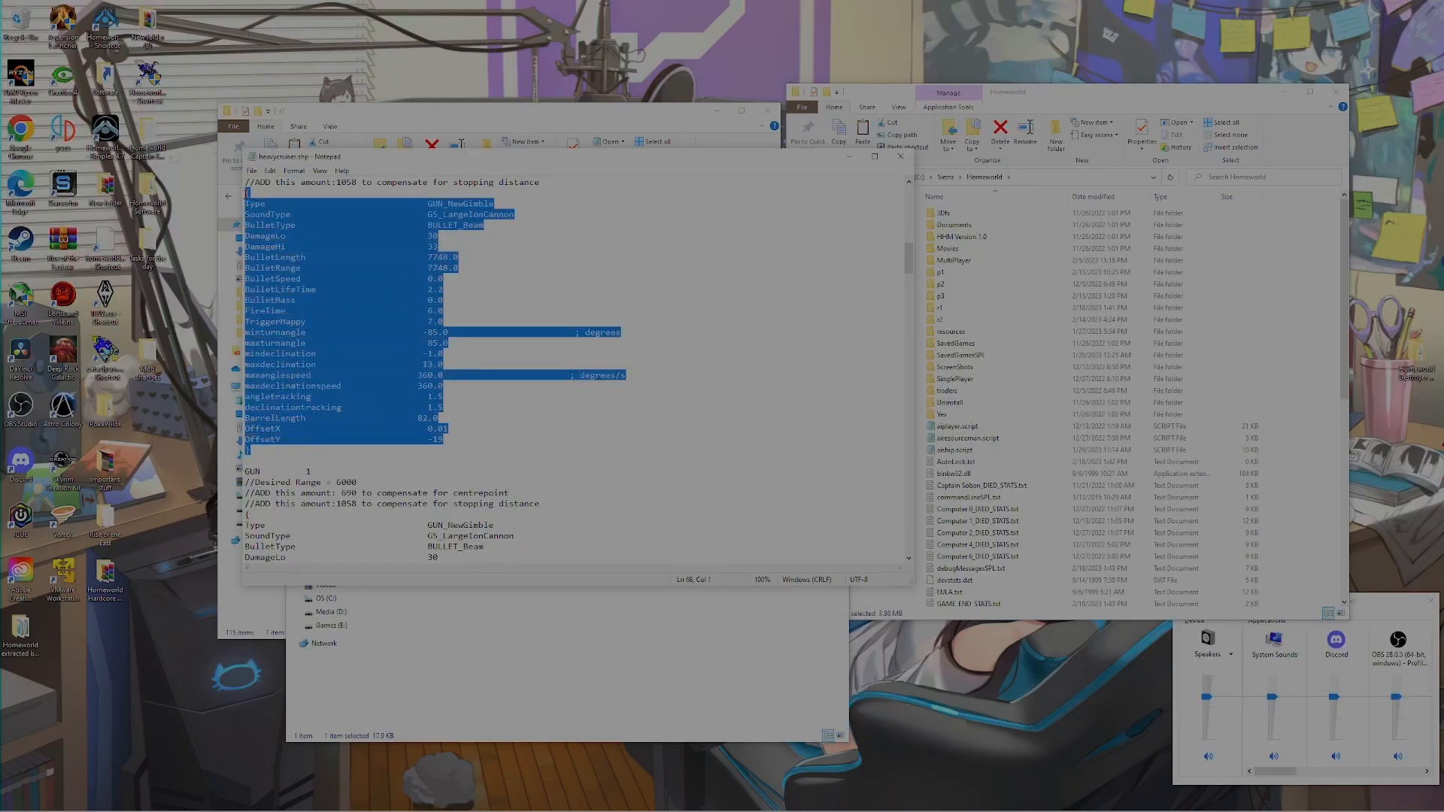
left_click(445, 376)
scroll(444, 376, "up", 1)
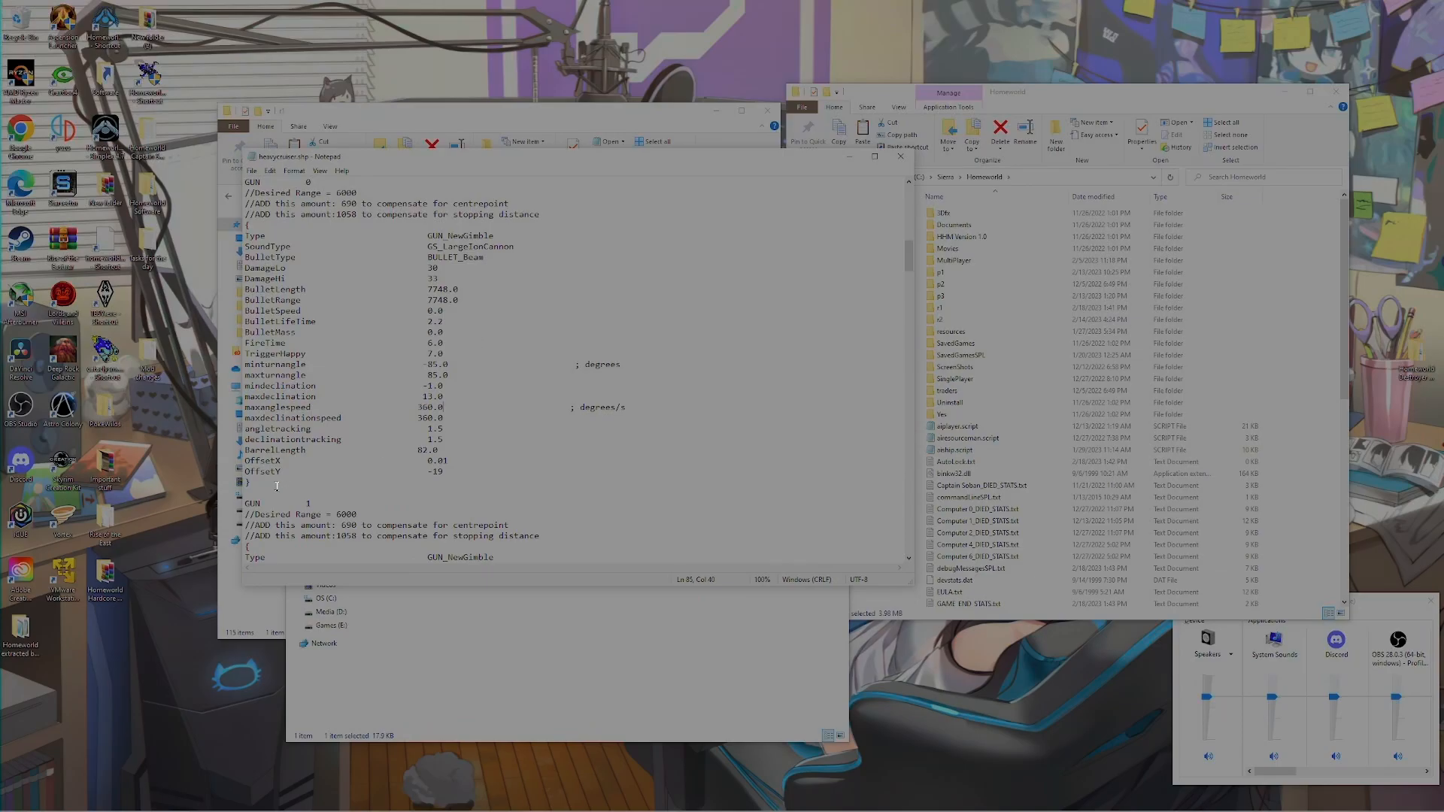
Look through the gun blocks following GUN 0, ending at the GUN 4 Very Large Energy Cannon on the ship's right side, top
scroll(443, 407, "down", 20)
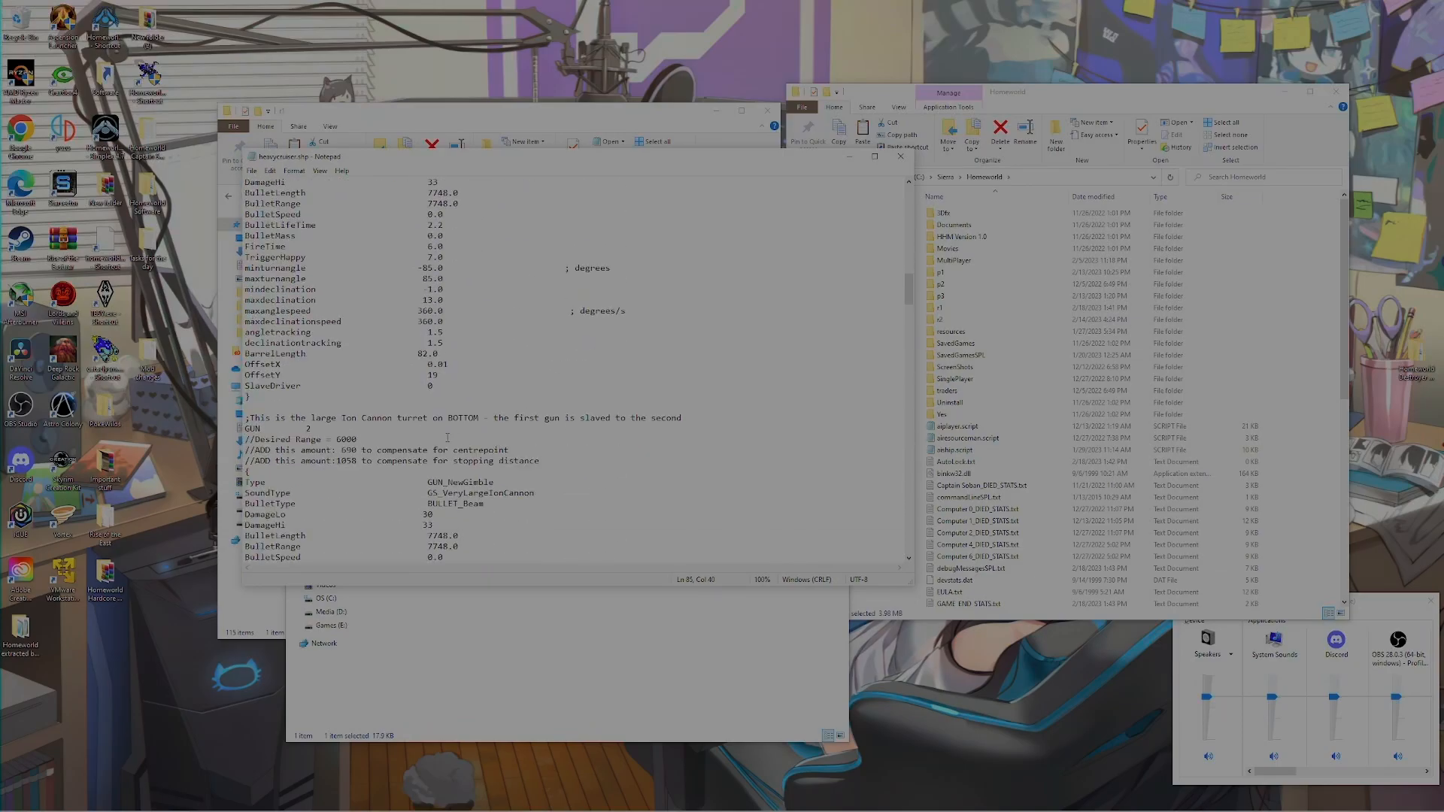
scroll(444, 439, "down", 20)
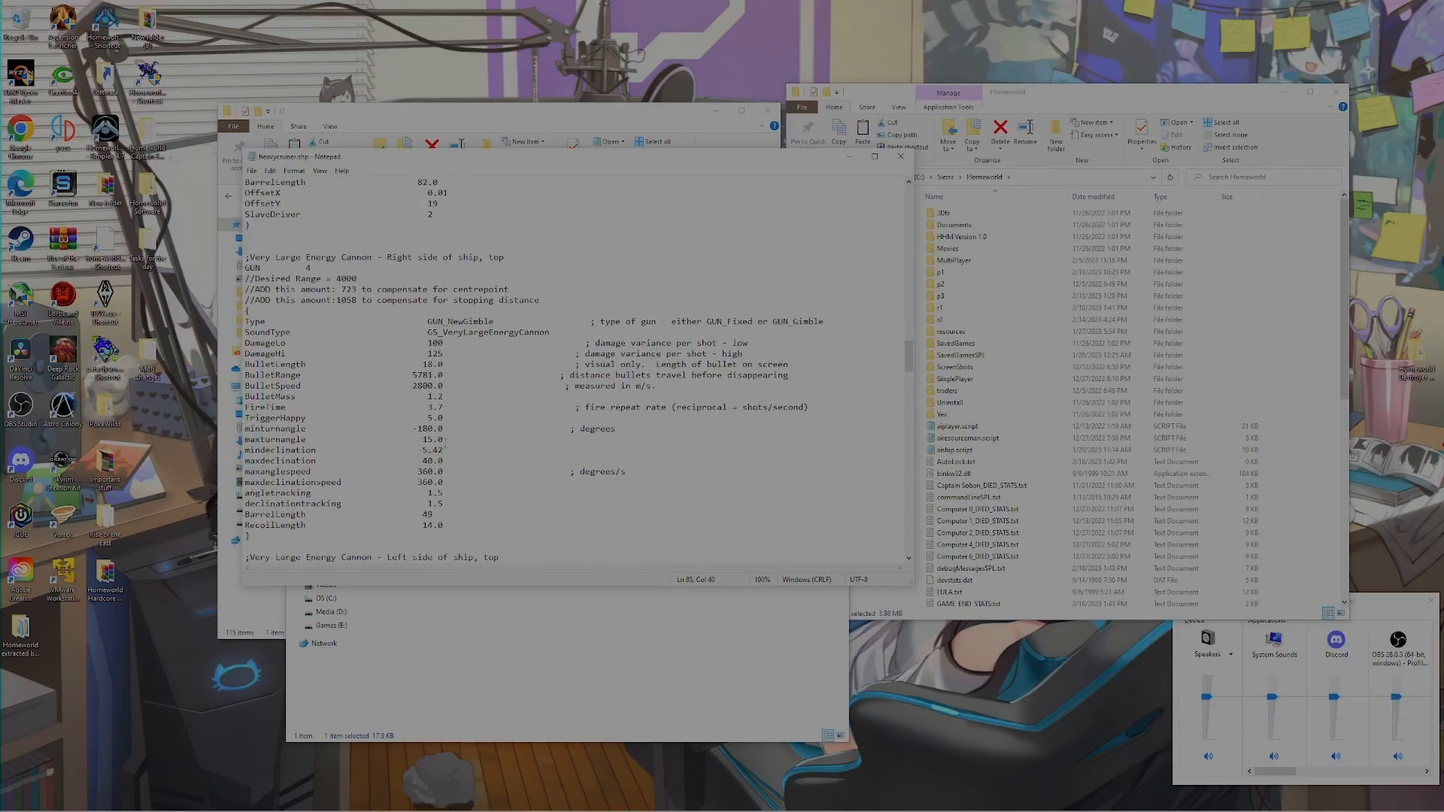
scroll(448, 451, "down", 3)
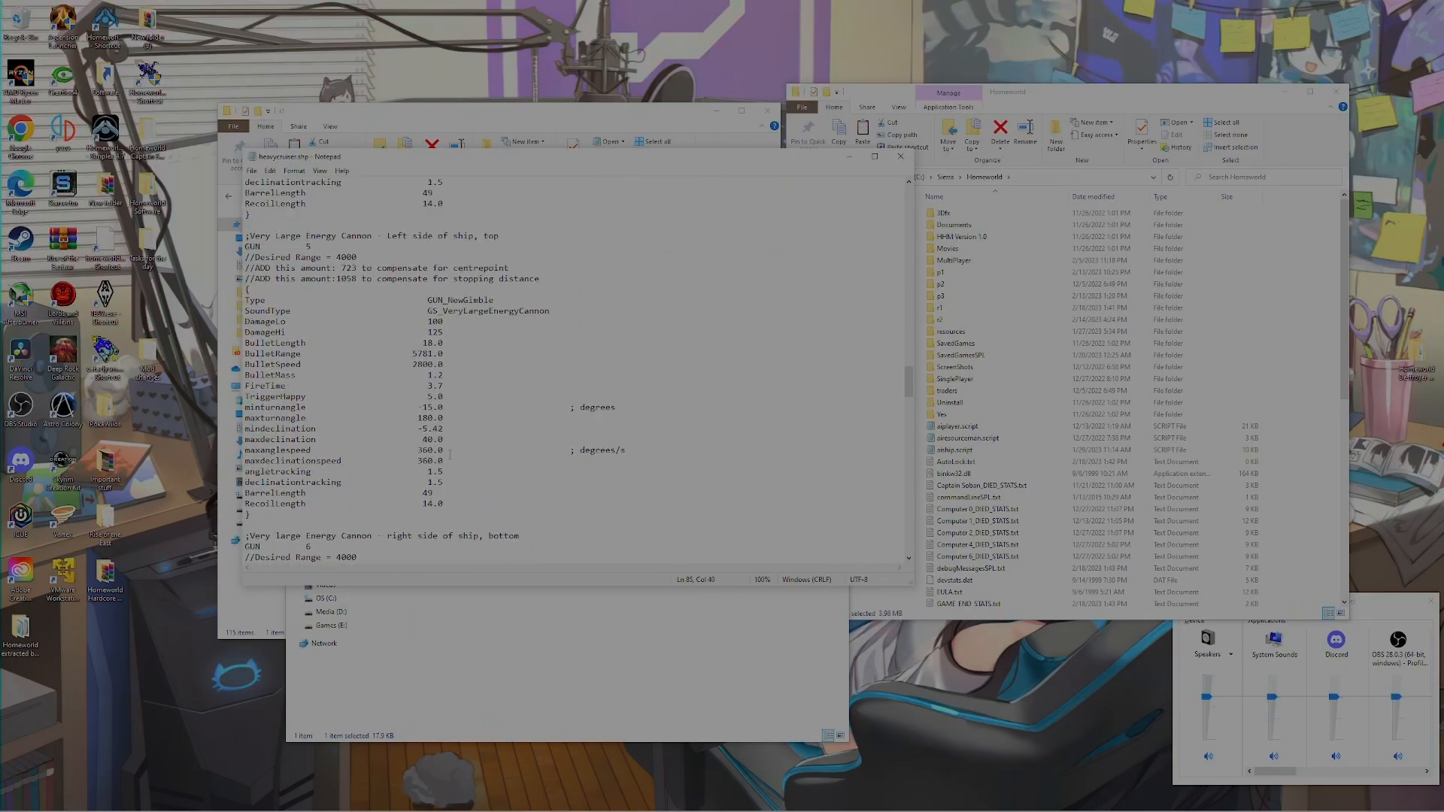
scroll(450, 455, "down", 5)
scroll(457, 446, "down", 1)
scroll(447, 439, "up", 15)
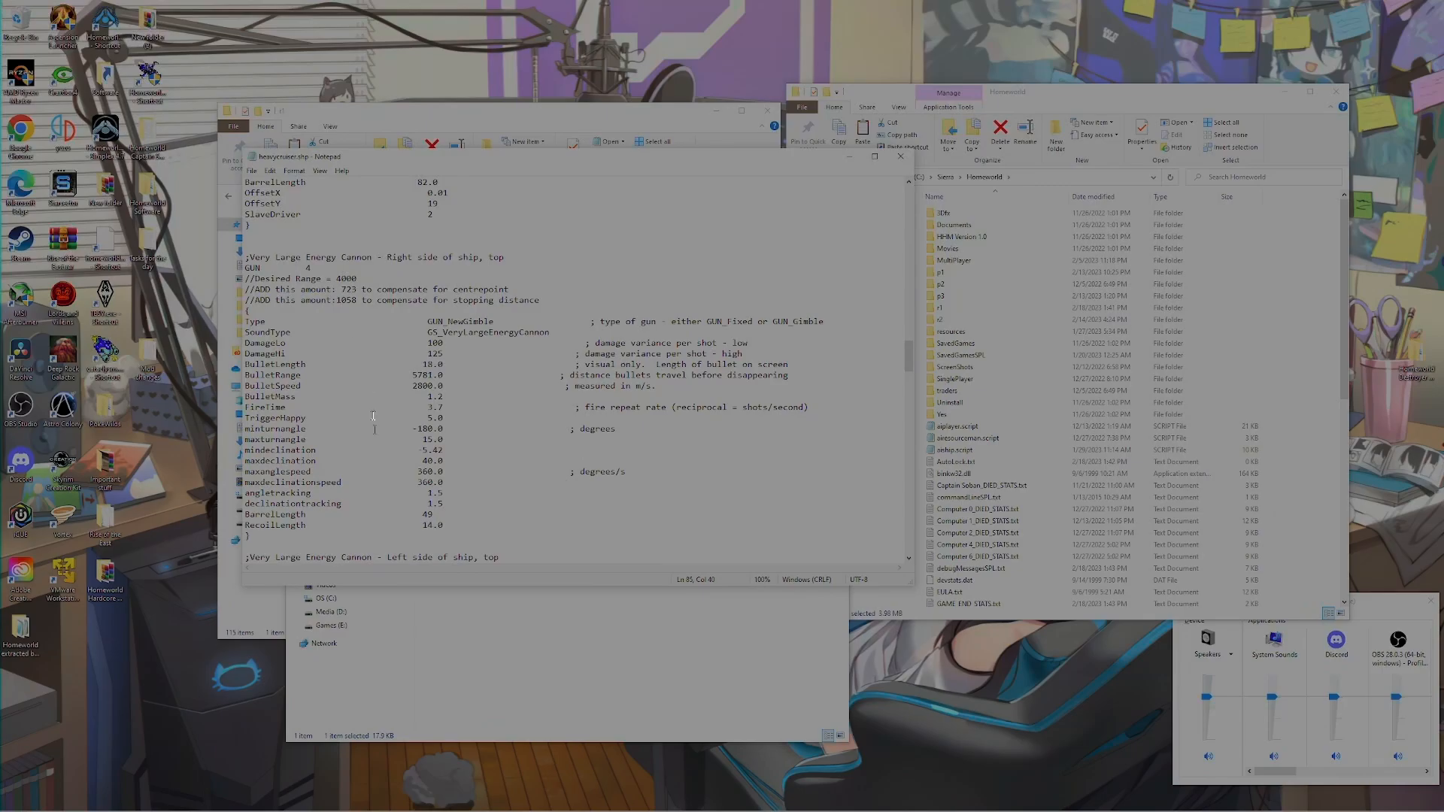
scroll(462, 423, "down", 1)
scroll(432, 374, "up", 1)
Highlight GUN 4's Type and SoundType lines one after the other, followed by the DamageLo and DamageHi lines together
left_click_drag(246, 322, 496, 322)
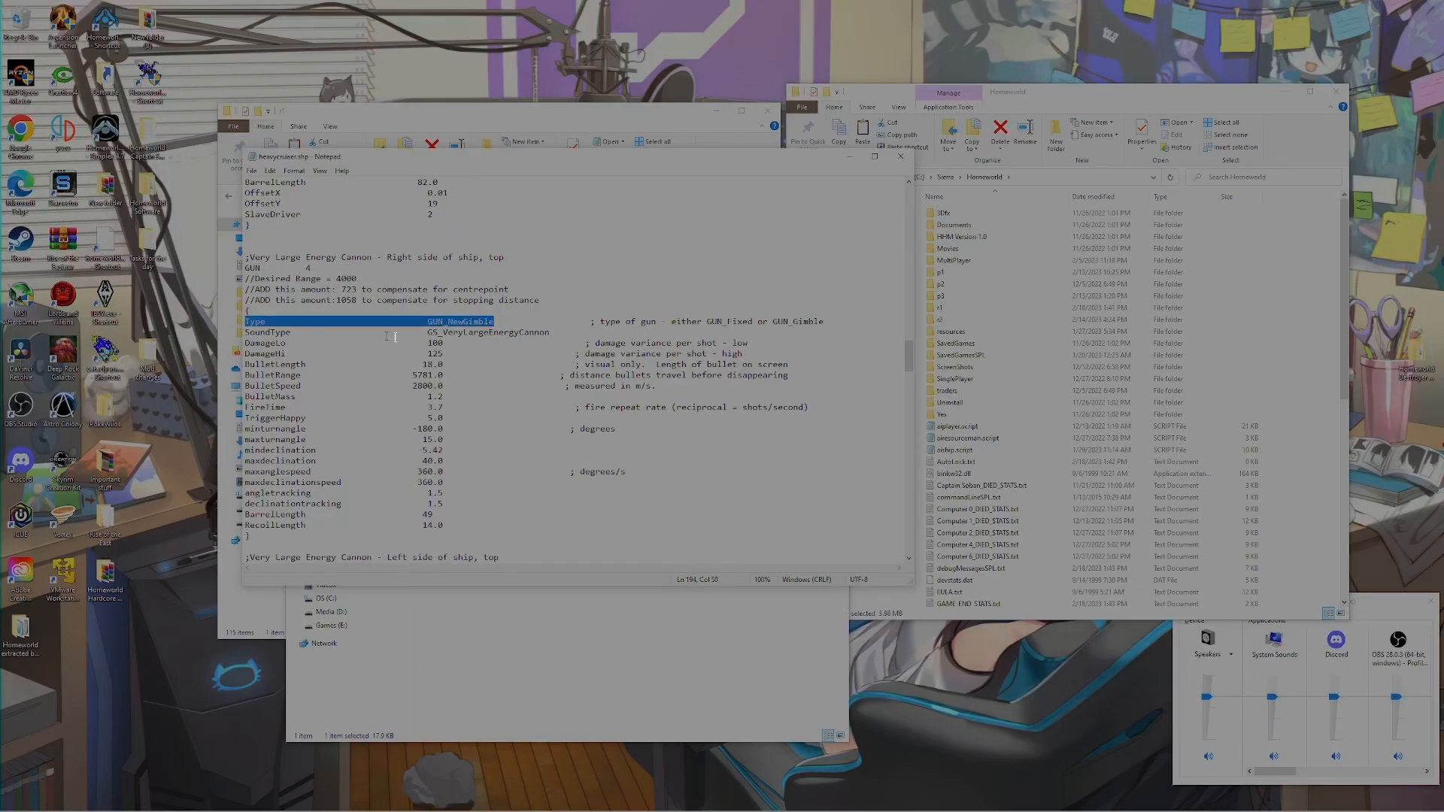
left_click_drag(246, 331, 553, 334)
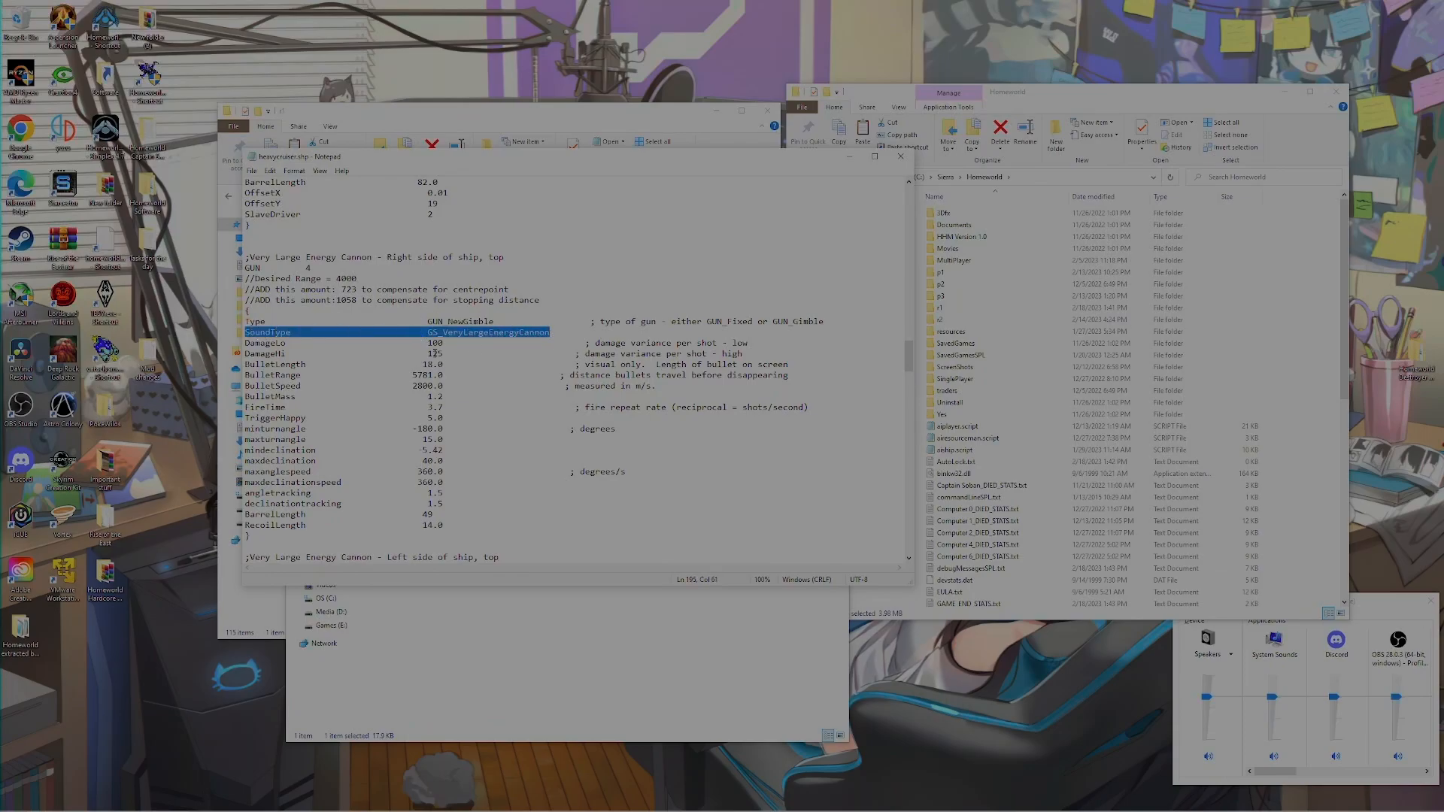
left_click(246, 344)
left_click_drag(246, 344, 443, 354)
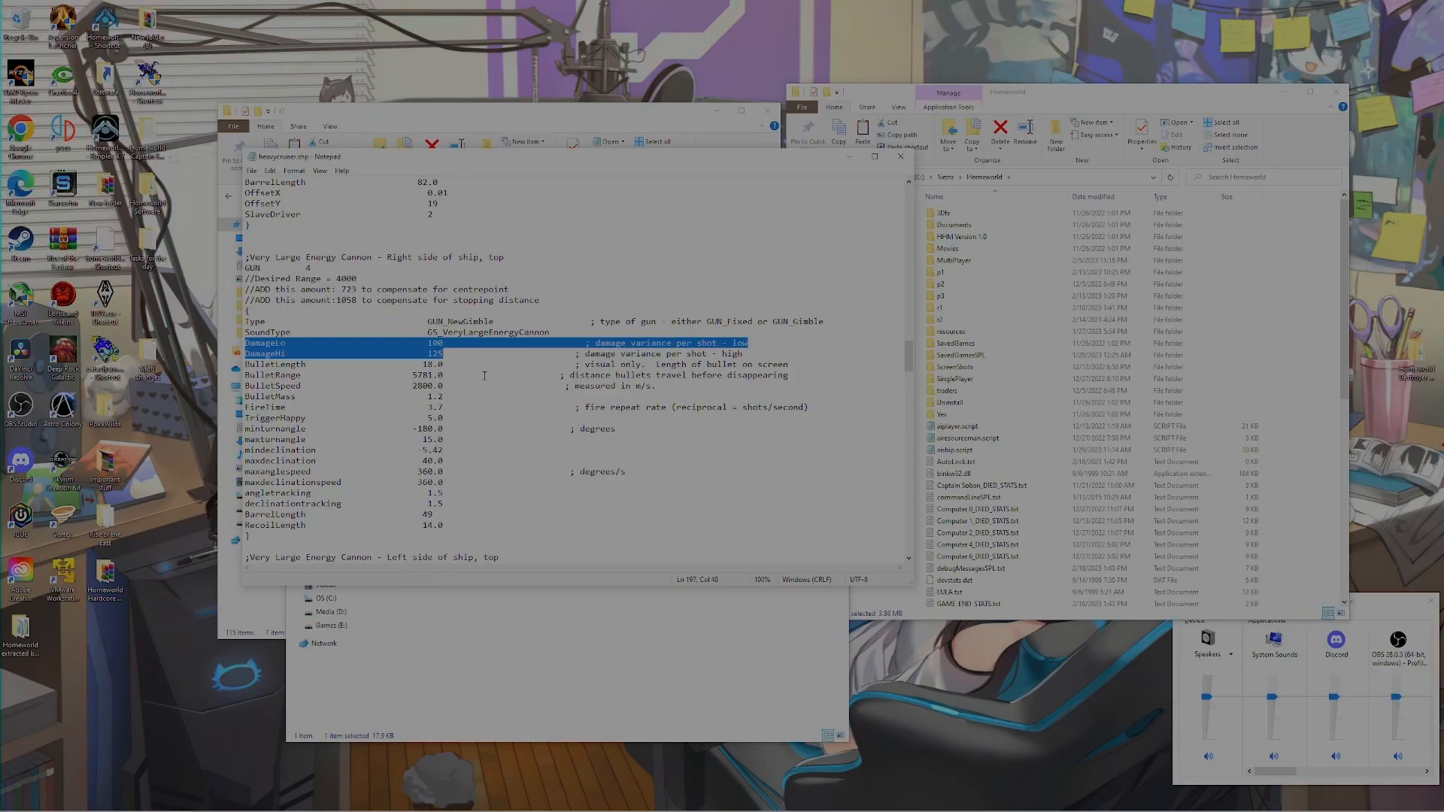
Highlight GUN 4's BulletLength line, followed by the BulletRange line
left_click(433, 365)
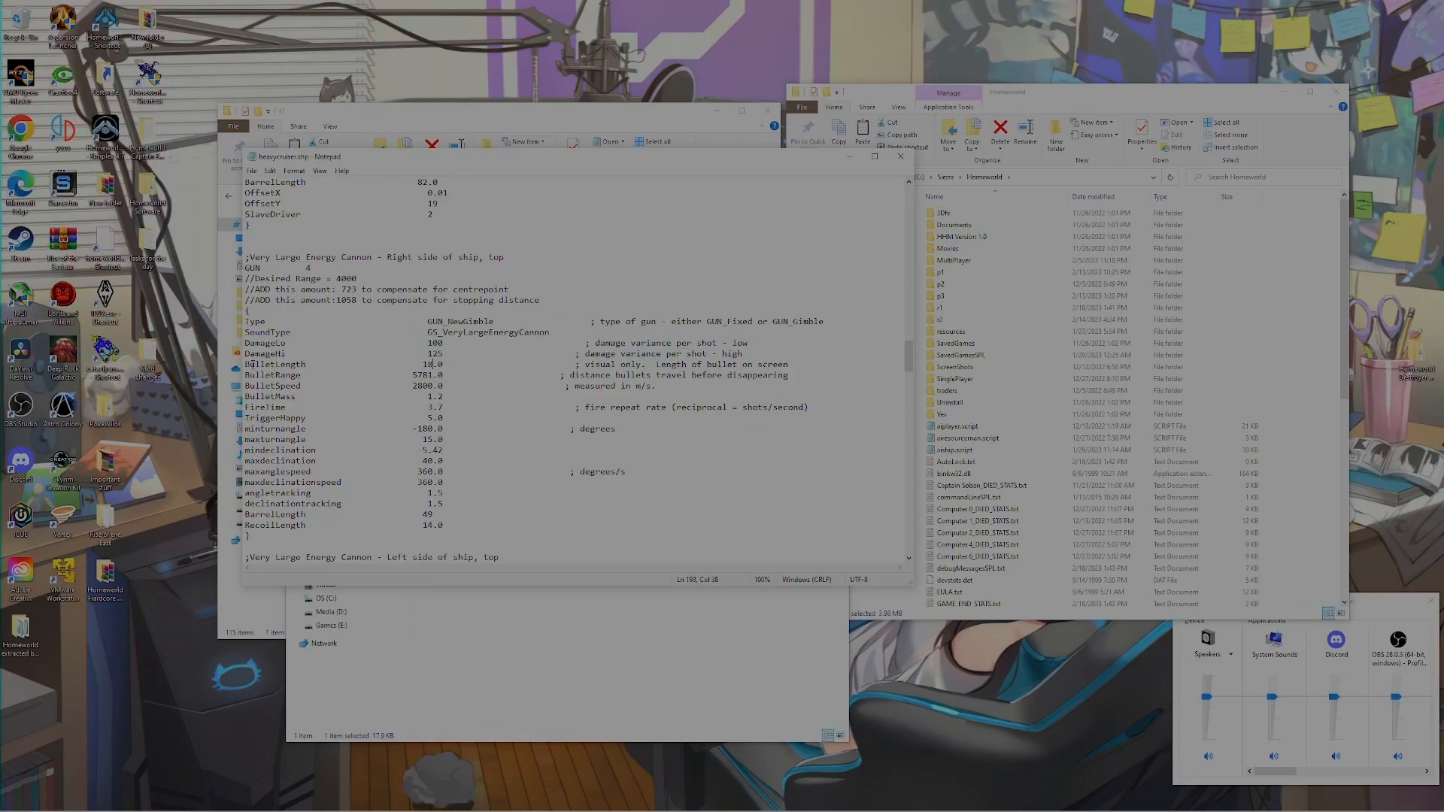
left_click_drag(246, 364, 446, 366)
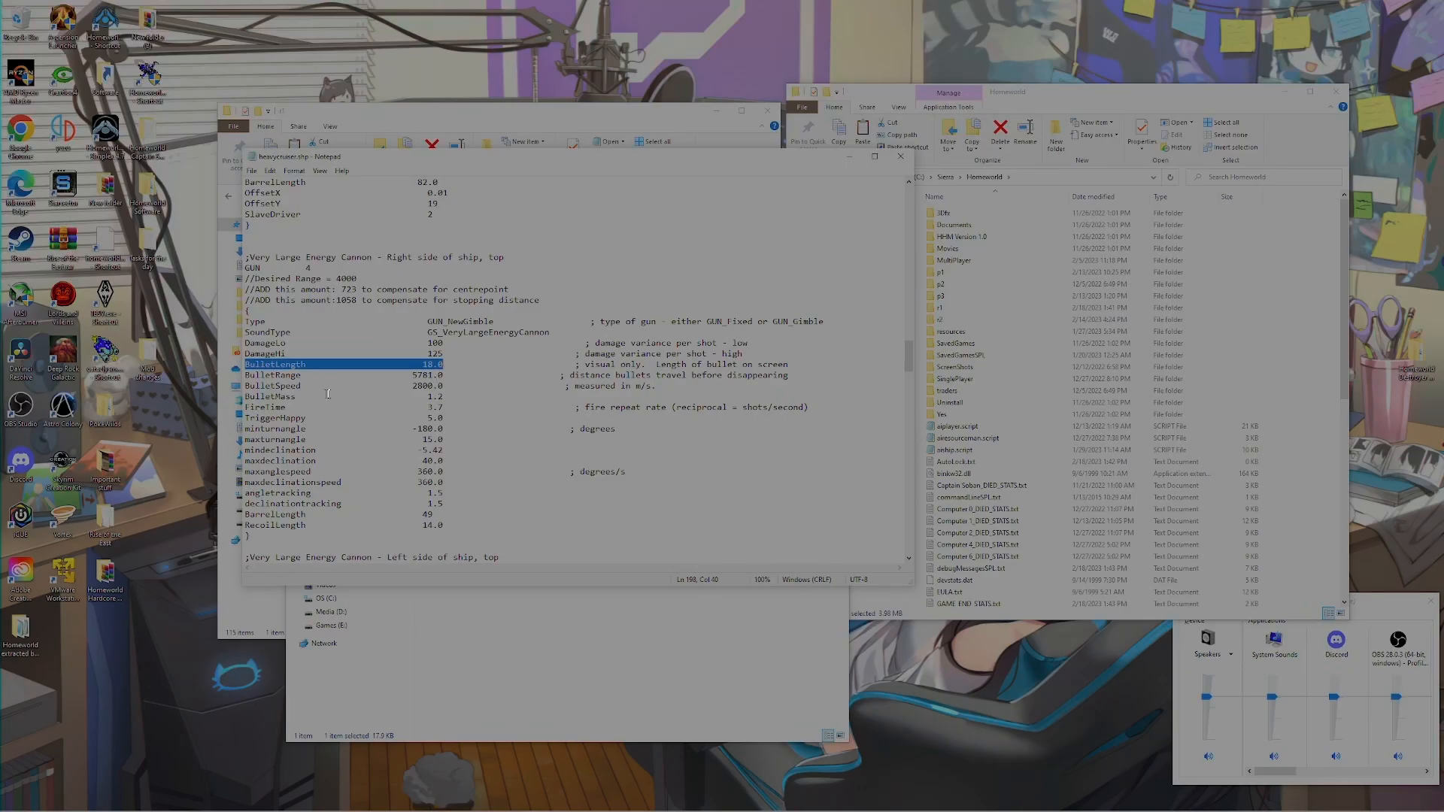
left_click(272, 385)
left_click_drag(245, 375, 445, 375)
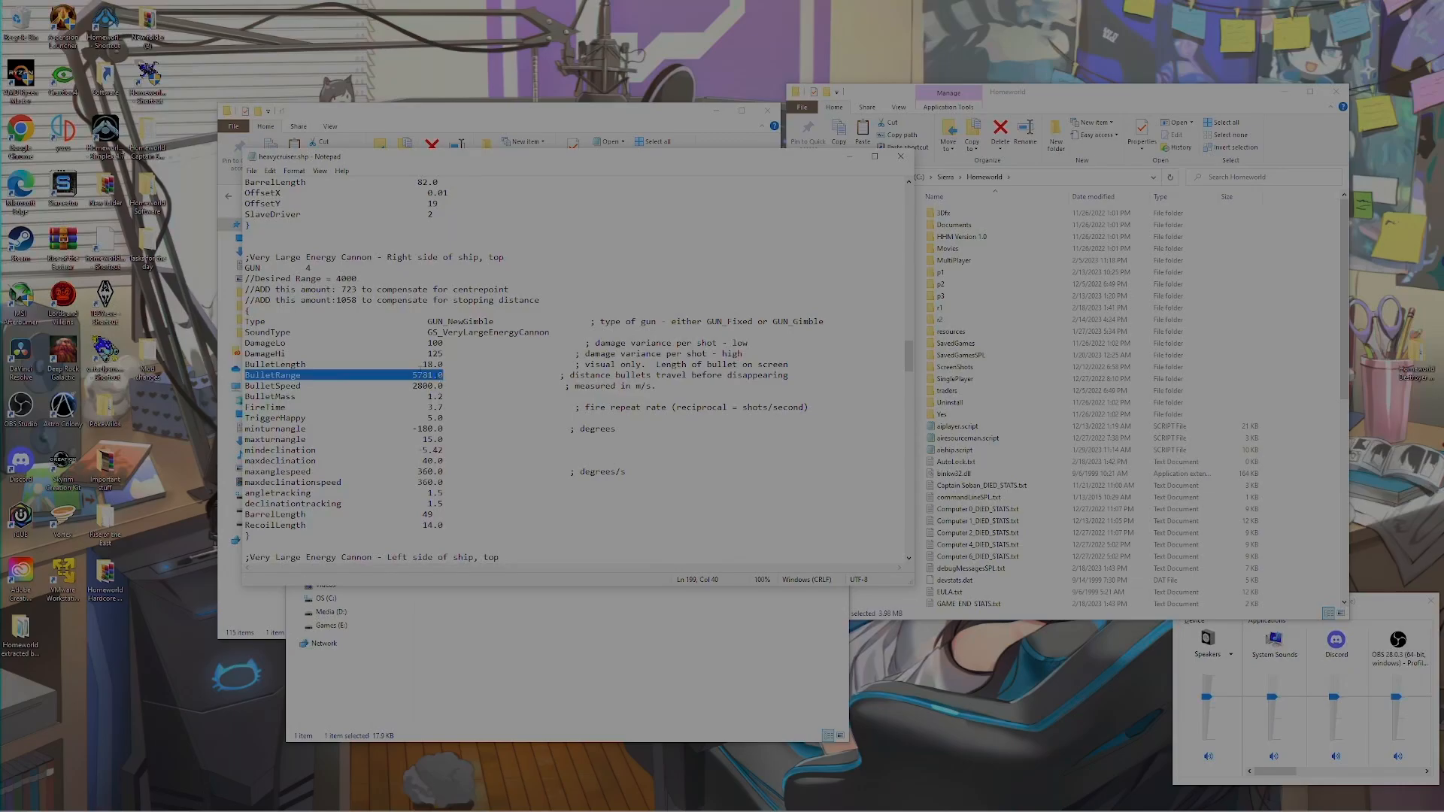
Highlight GUN 4's BulletSpeed line, followed by its value alone
left_click(260, 385)
left_click_drag(246, 385, 456, 386)
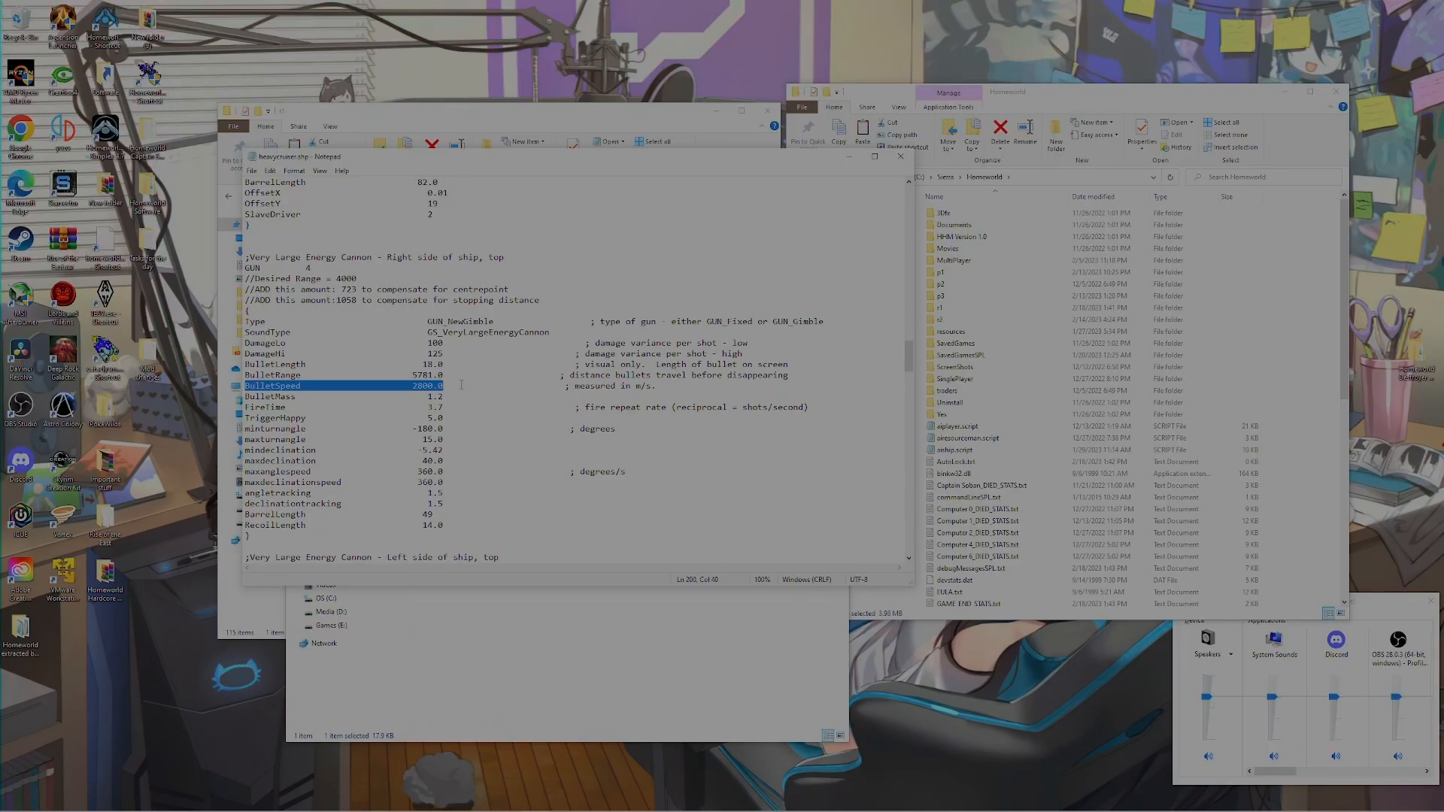
left_click(438, 386)
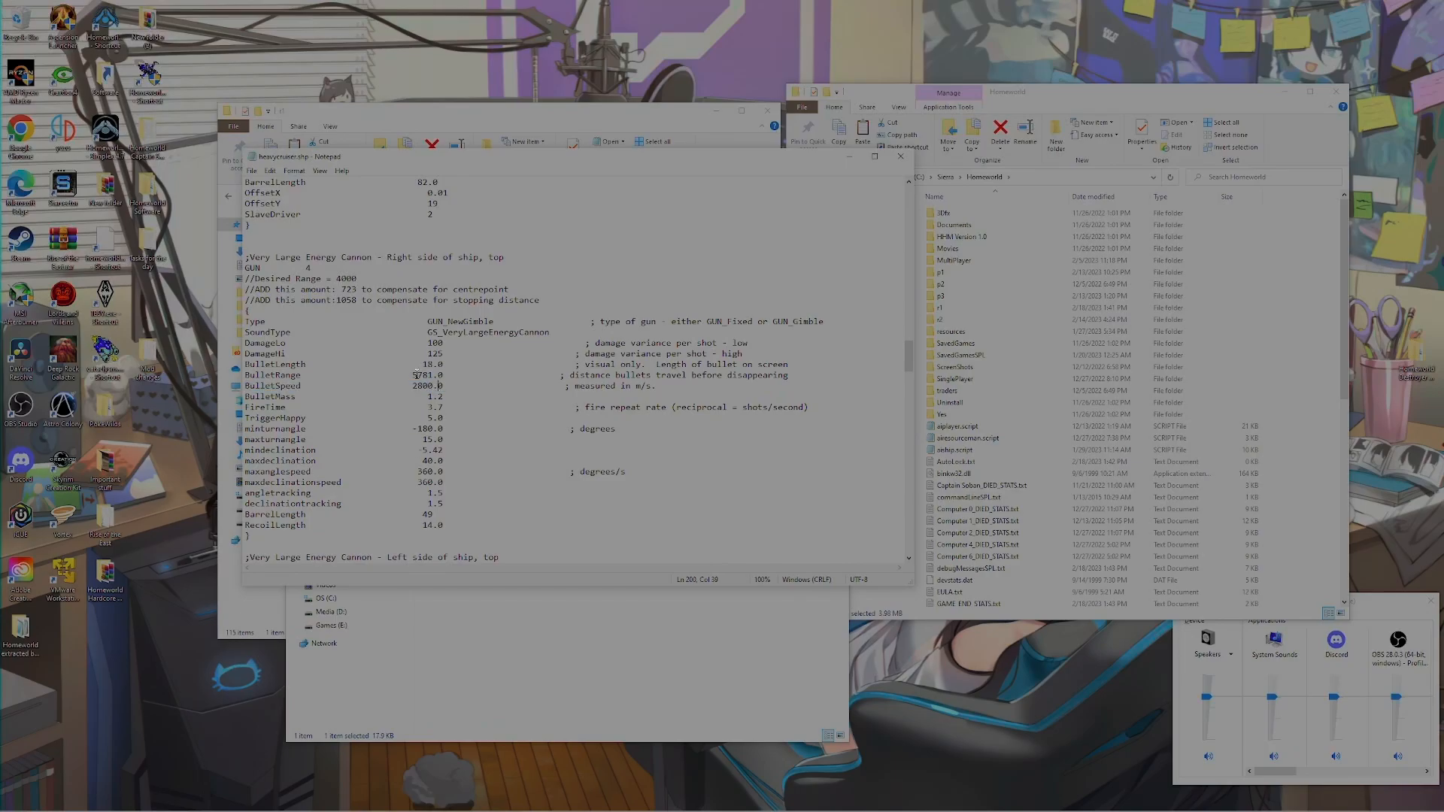
left_click_drag(411, 387, 444, 388)
Highlight GUN 4's BulletMass line, its value alone, and the full line again
left_click(270, 397)
left_click_drag(246, 397, 450, 398)
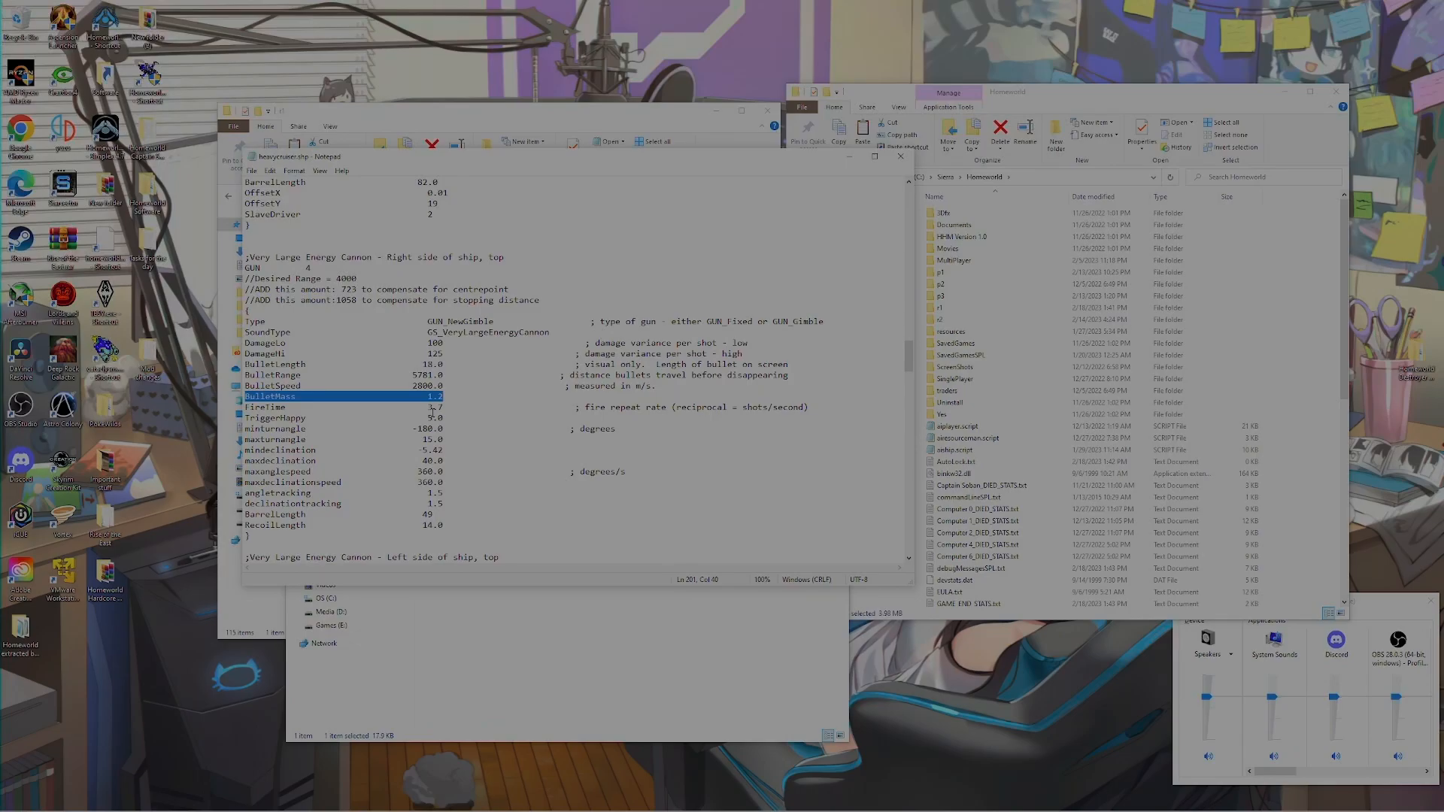
left_click(426, 397)
left_click_drag(426, 397, 444, 397)
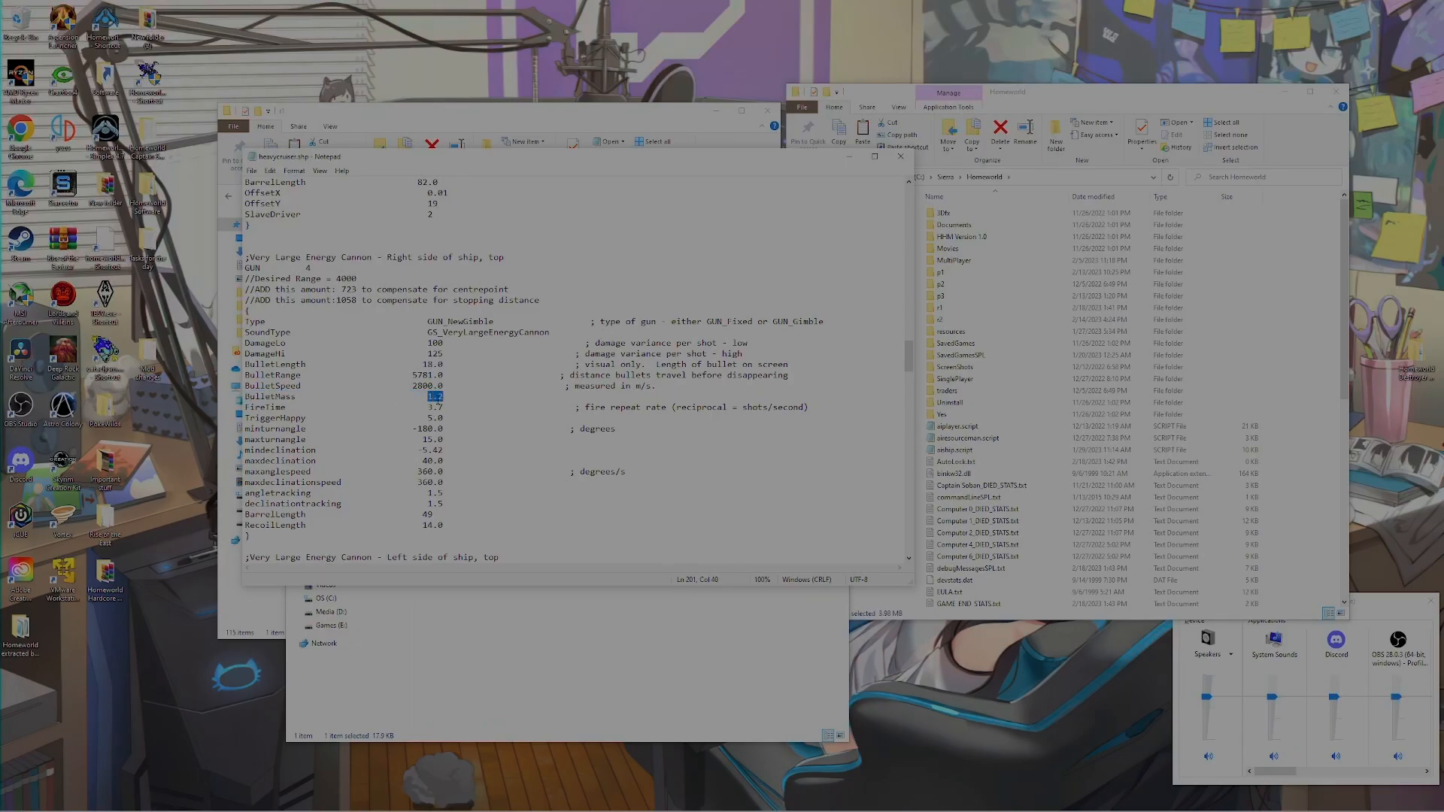
left_click(430, 396)
left_click_drag(444, 397, 245, 398)
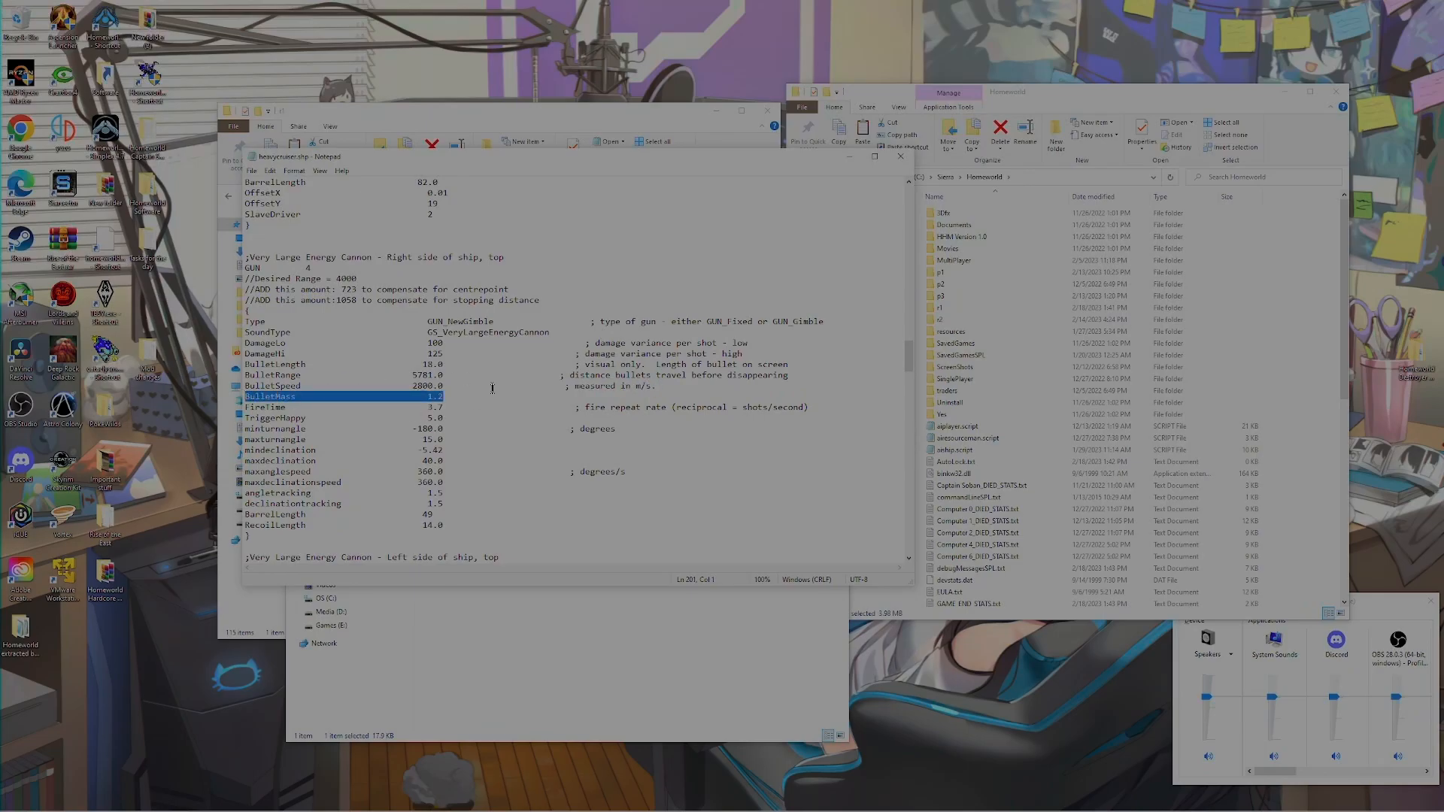
Highlight GUN 4's FireTime line, followed by the TriggerHappy line
scroll(460, 372, "down", 1)
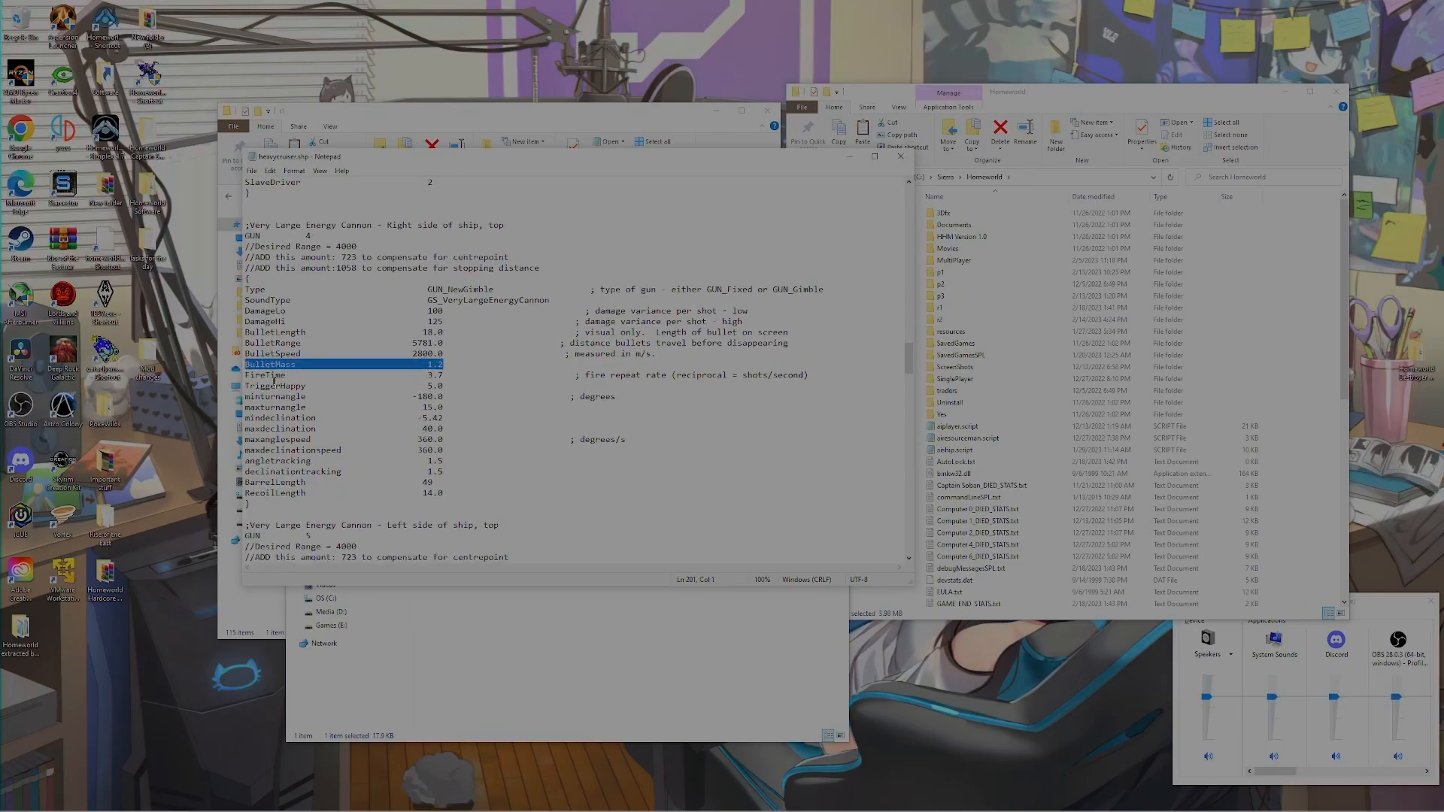
left_click(270, 386)
left_click_drag(246, 375, 444, 373)
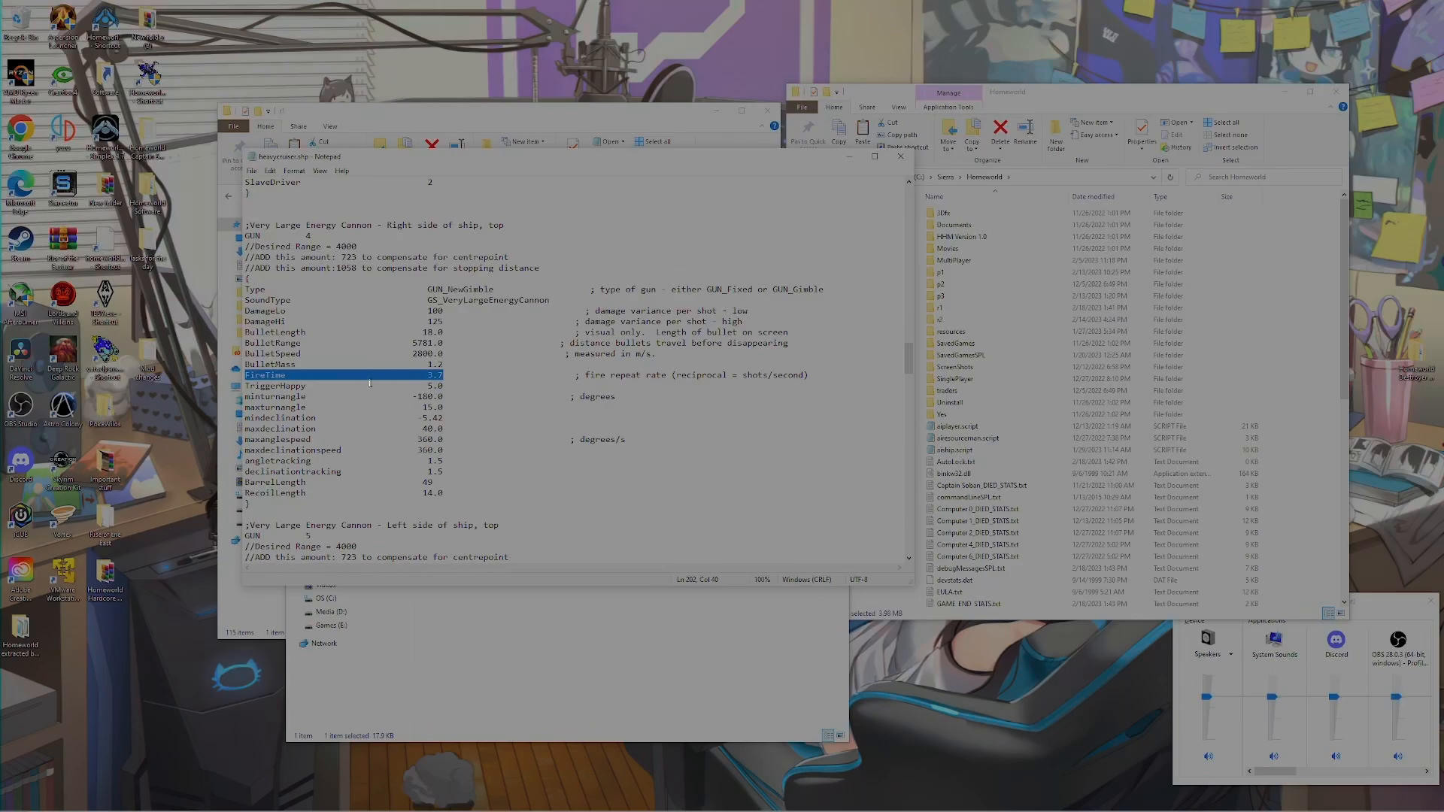
scroll(459, 406, "down", 1)
left_click_drag(245, 353, 449, 353)
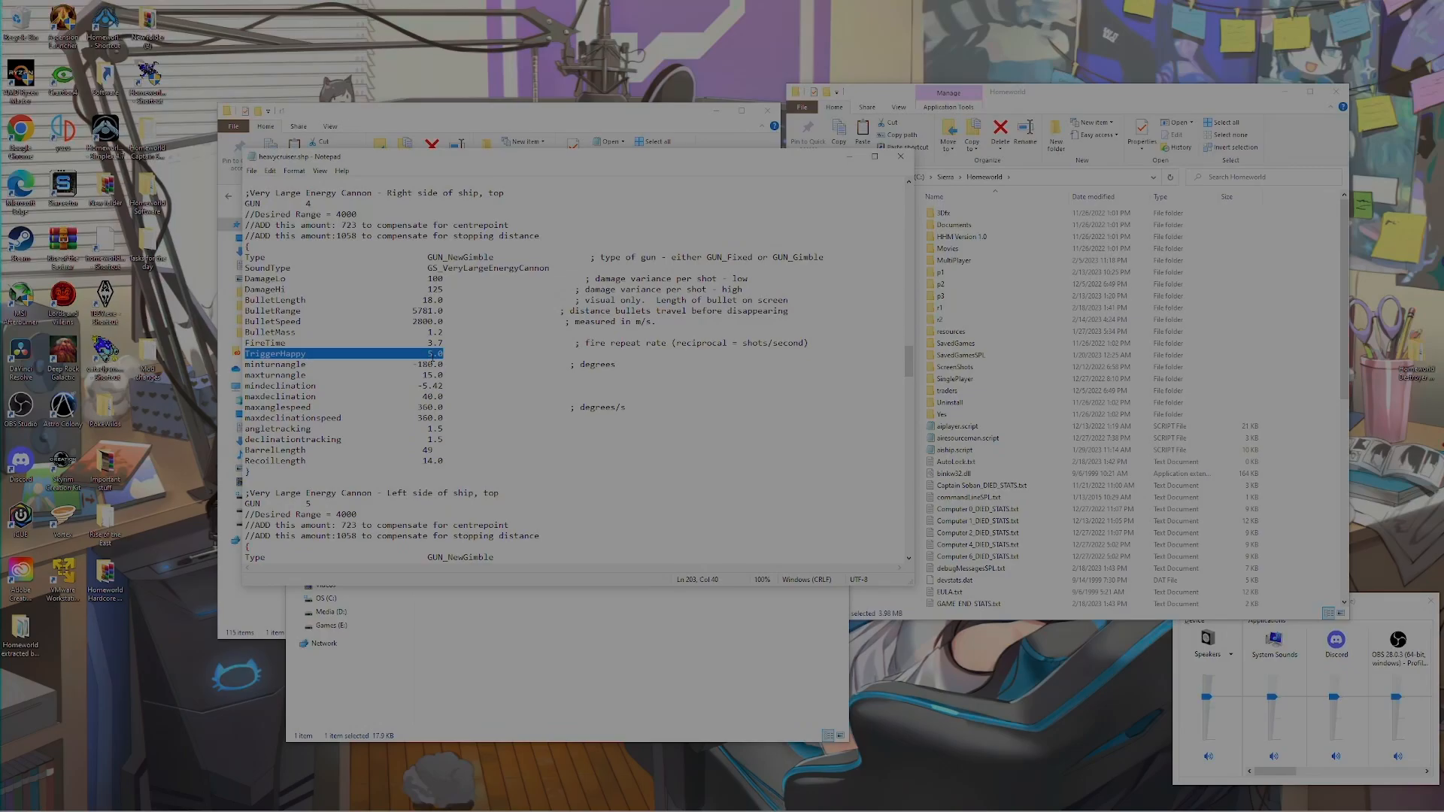
left_click(434, 355)
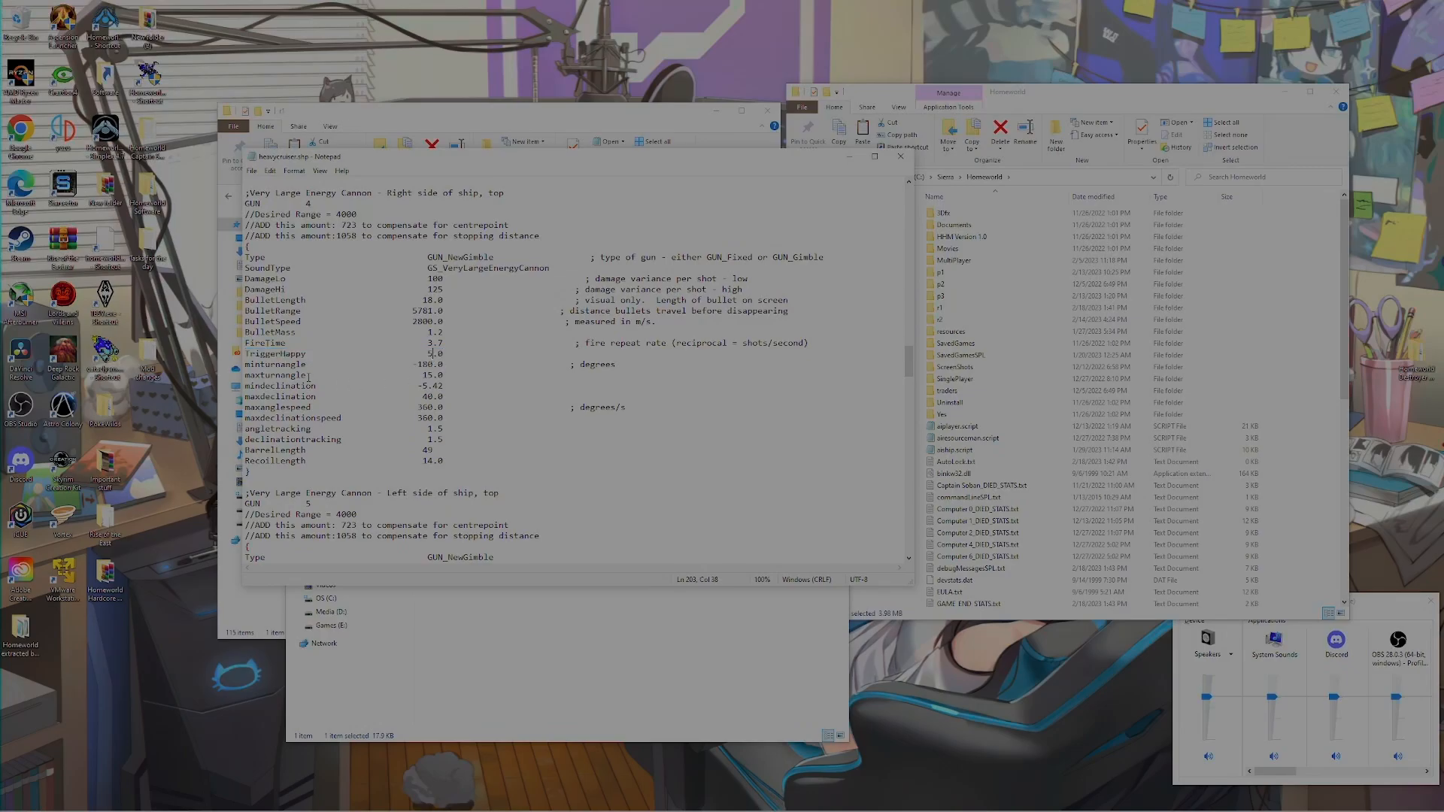
Highlight GUN 4's minturnangle and maxturnangle lines together, followed by the mindeclination and maxdeclination lines
left_click_drag(246, 364, 446, 373)
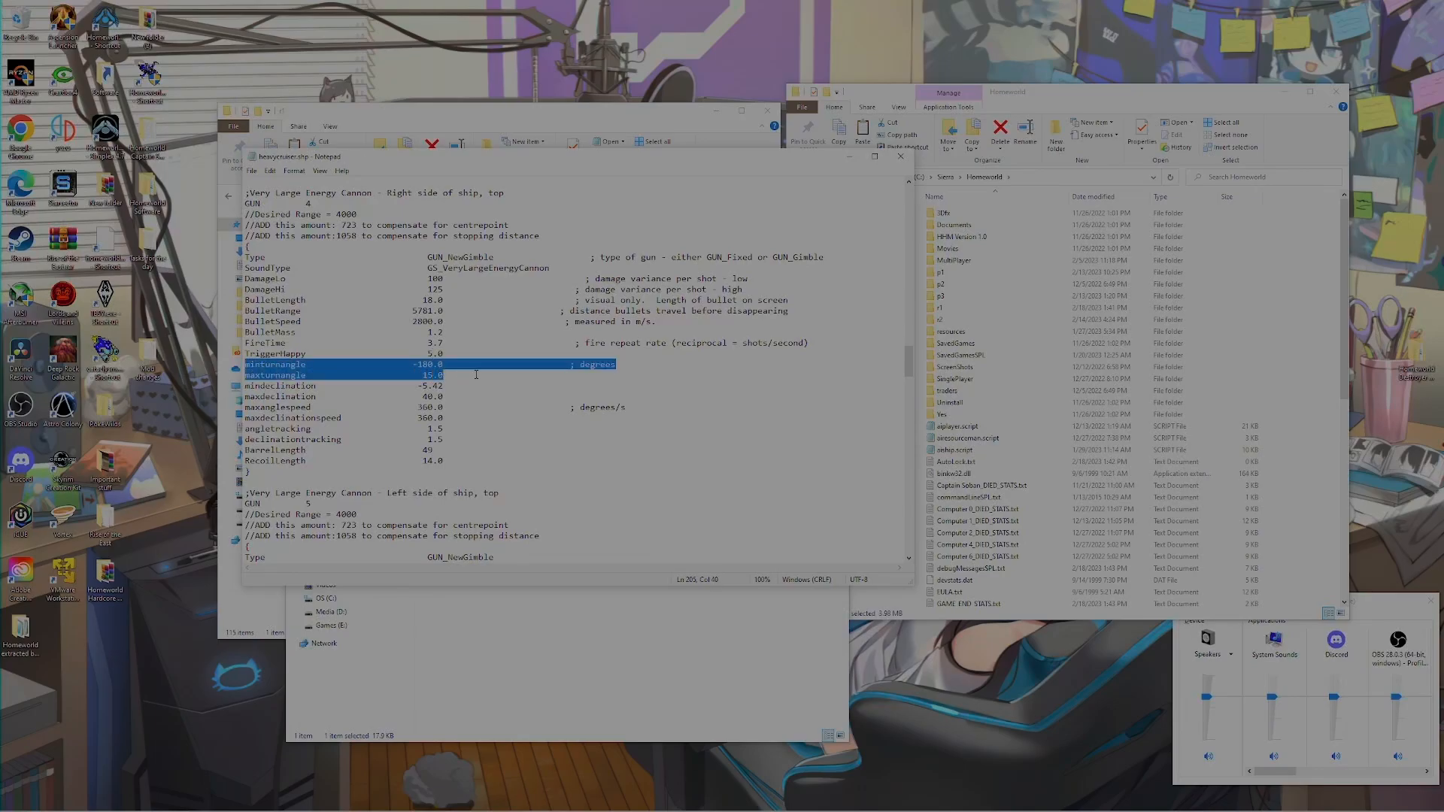
left_click(418, 376)
left_click_drag(244, 386, 445, 395)
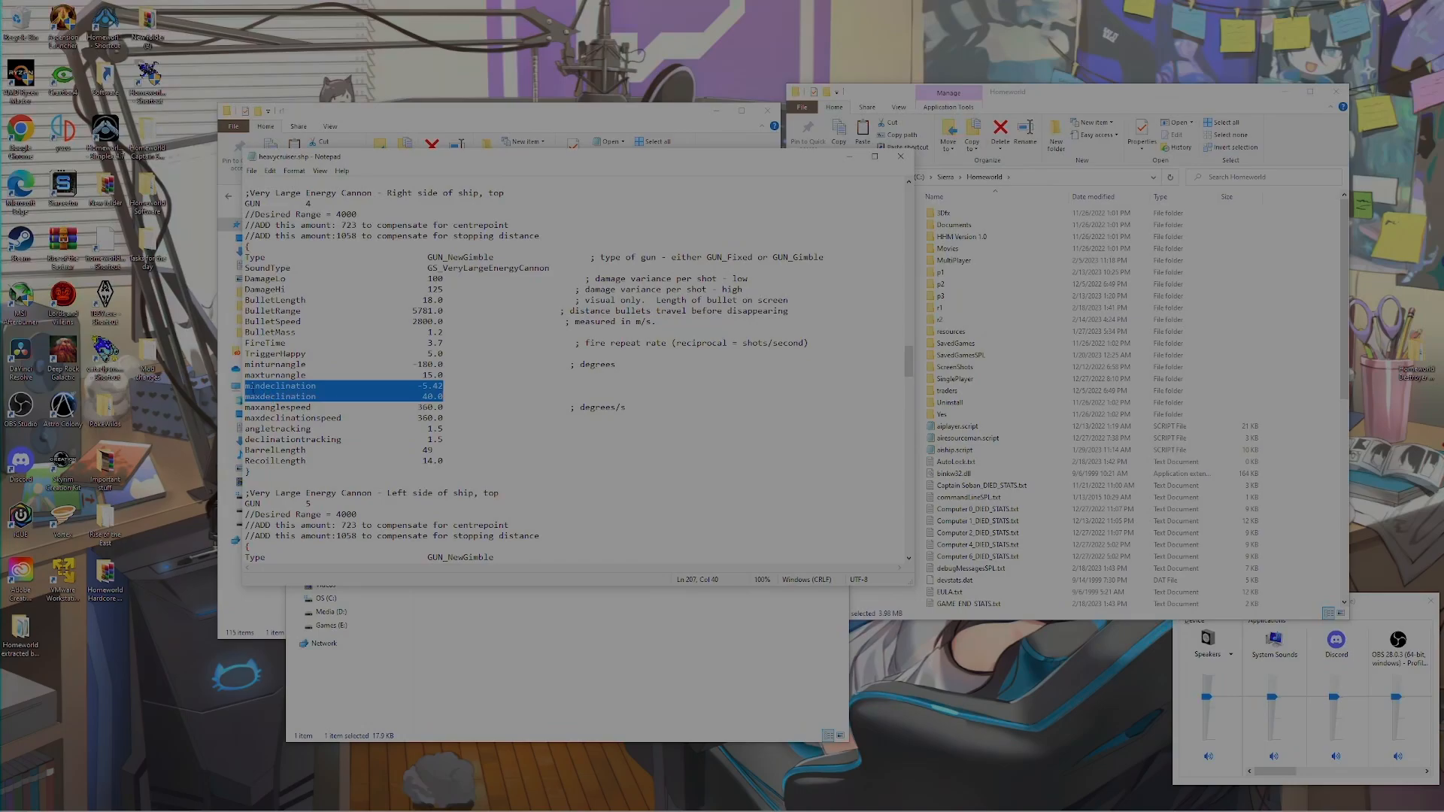
left_click(428, 386)
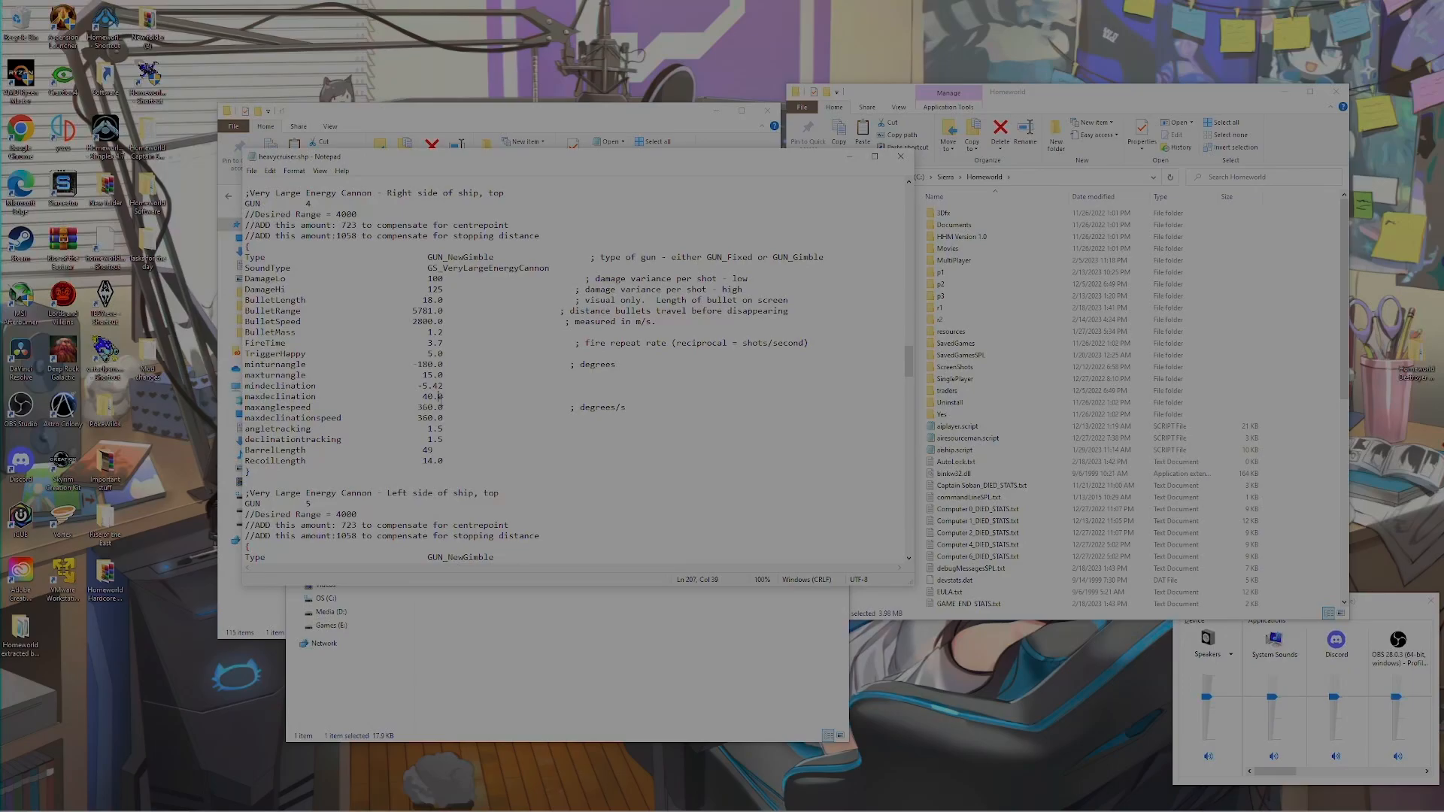
Highlight GUN 4's angletracking and declinationtracking lines together, followed by the BarrelLength line
scroll(440, 397, "down", 2)
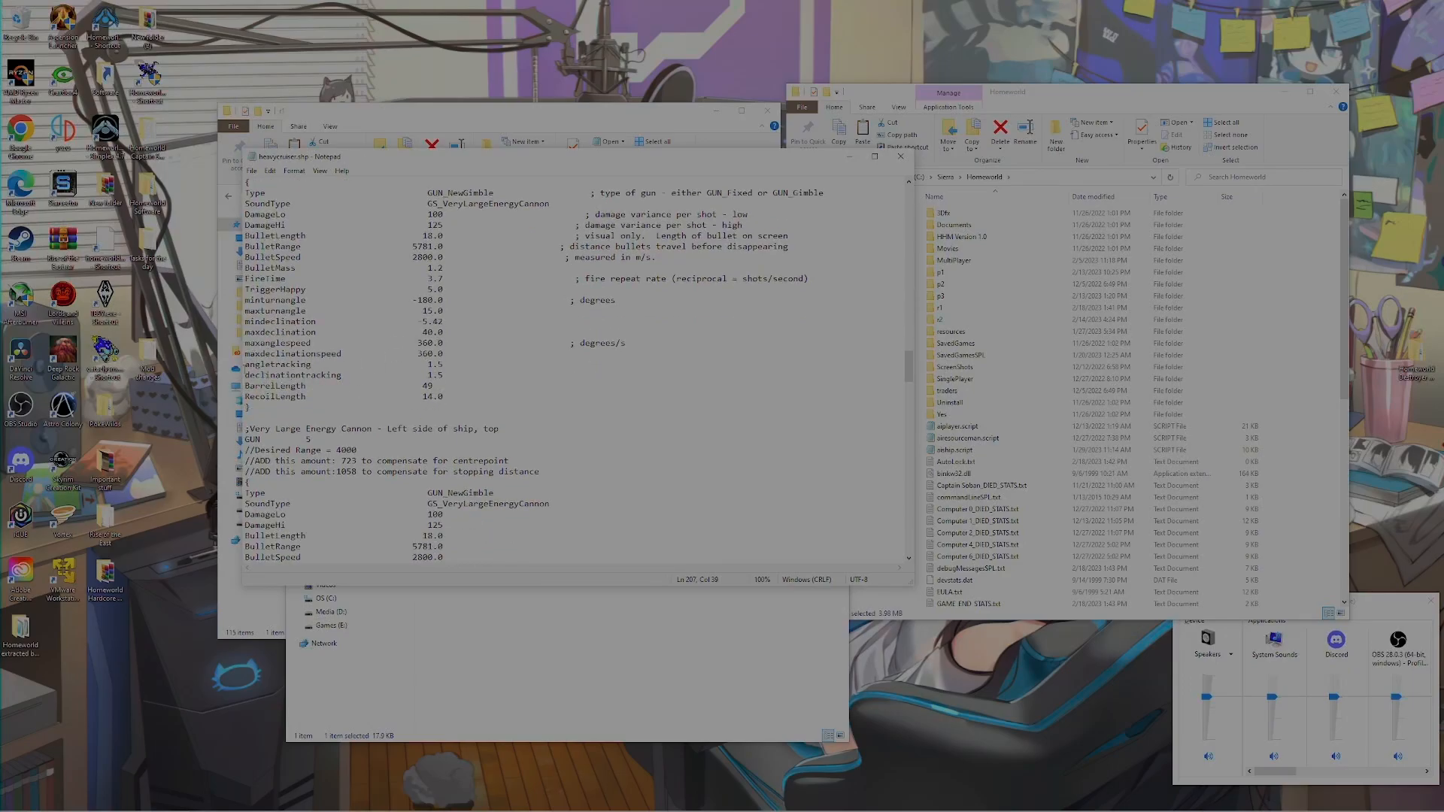
left_click_drag(245, 366, 445, 378)
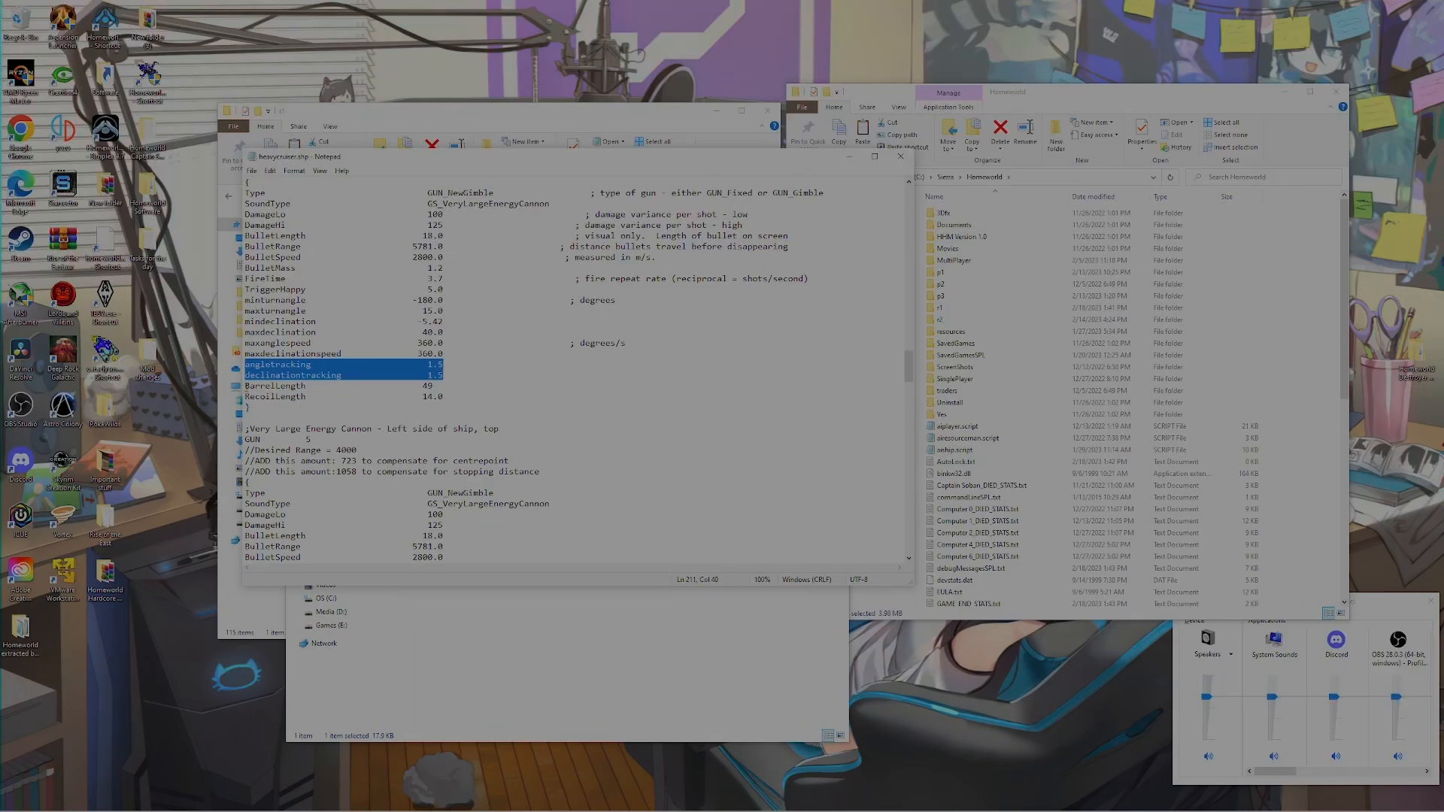
left_click_drag(246, 386, 439, 382)
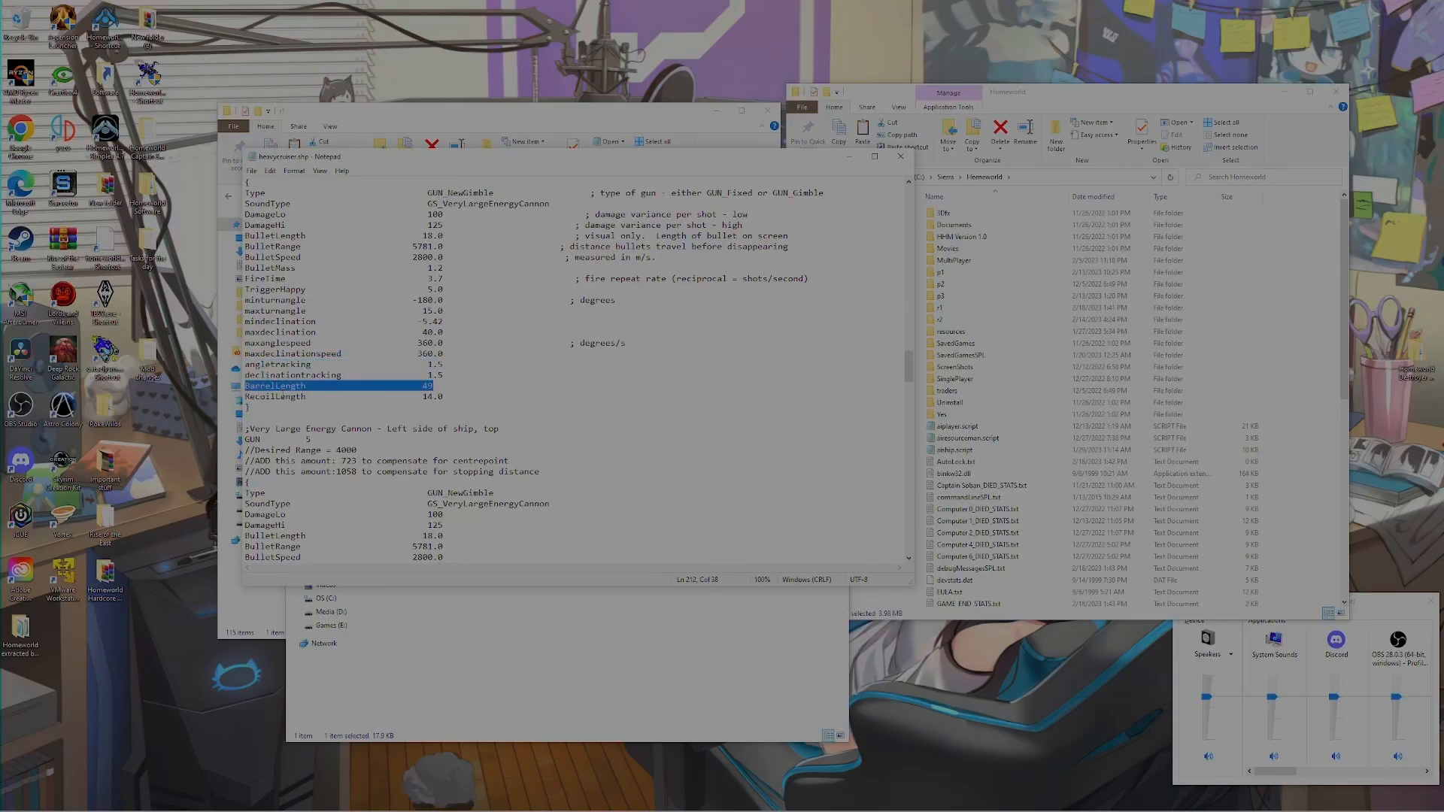
scroll(283, 397, "up", 1)
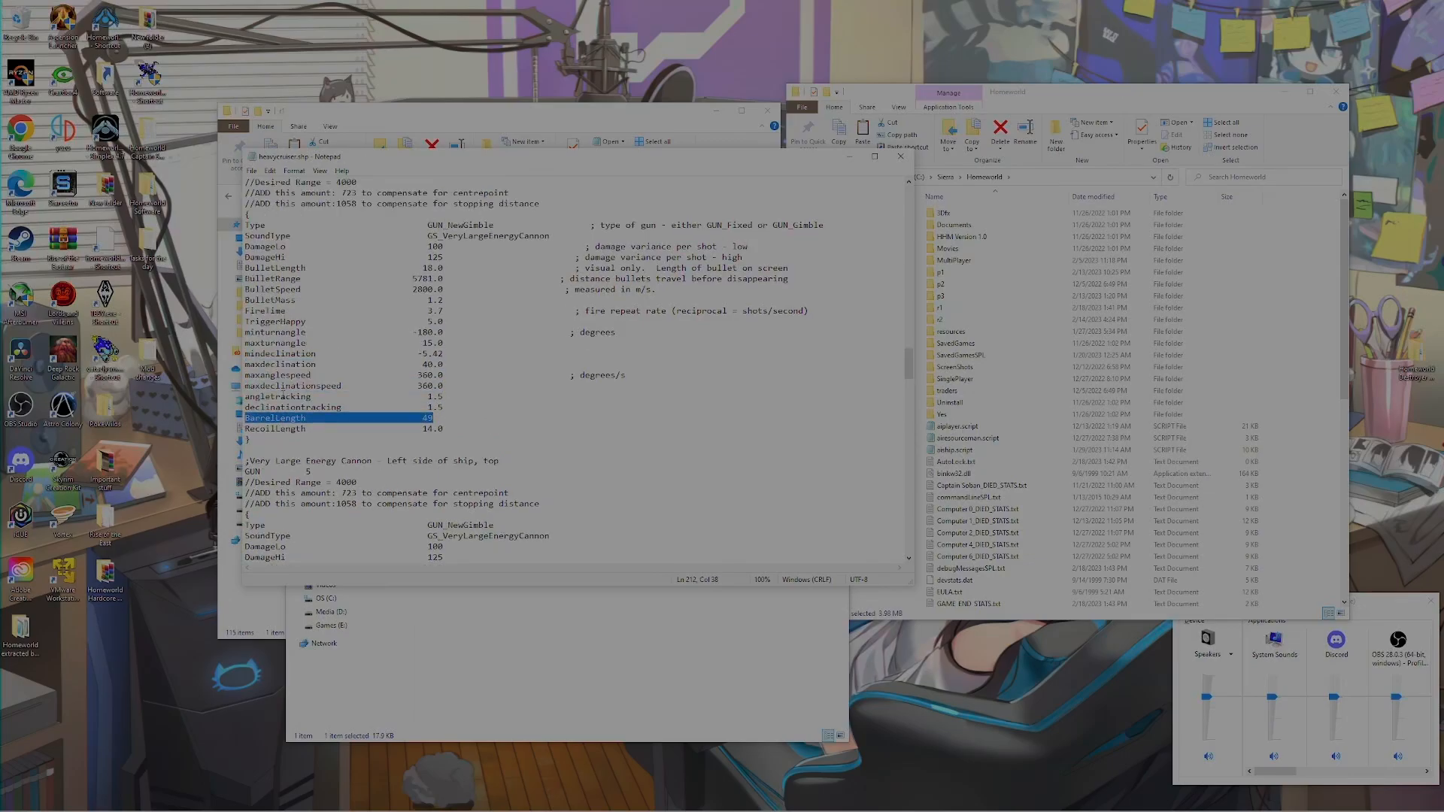
left_click(434, 419)
Highlight GUN 4's RecoilLength line, followed by the gun's entire parameter block between the braces
scroll(433, 419, "down", 2)
scroll(461, 348, "up", 1)
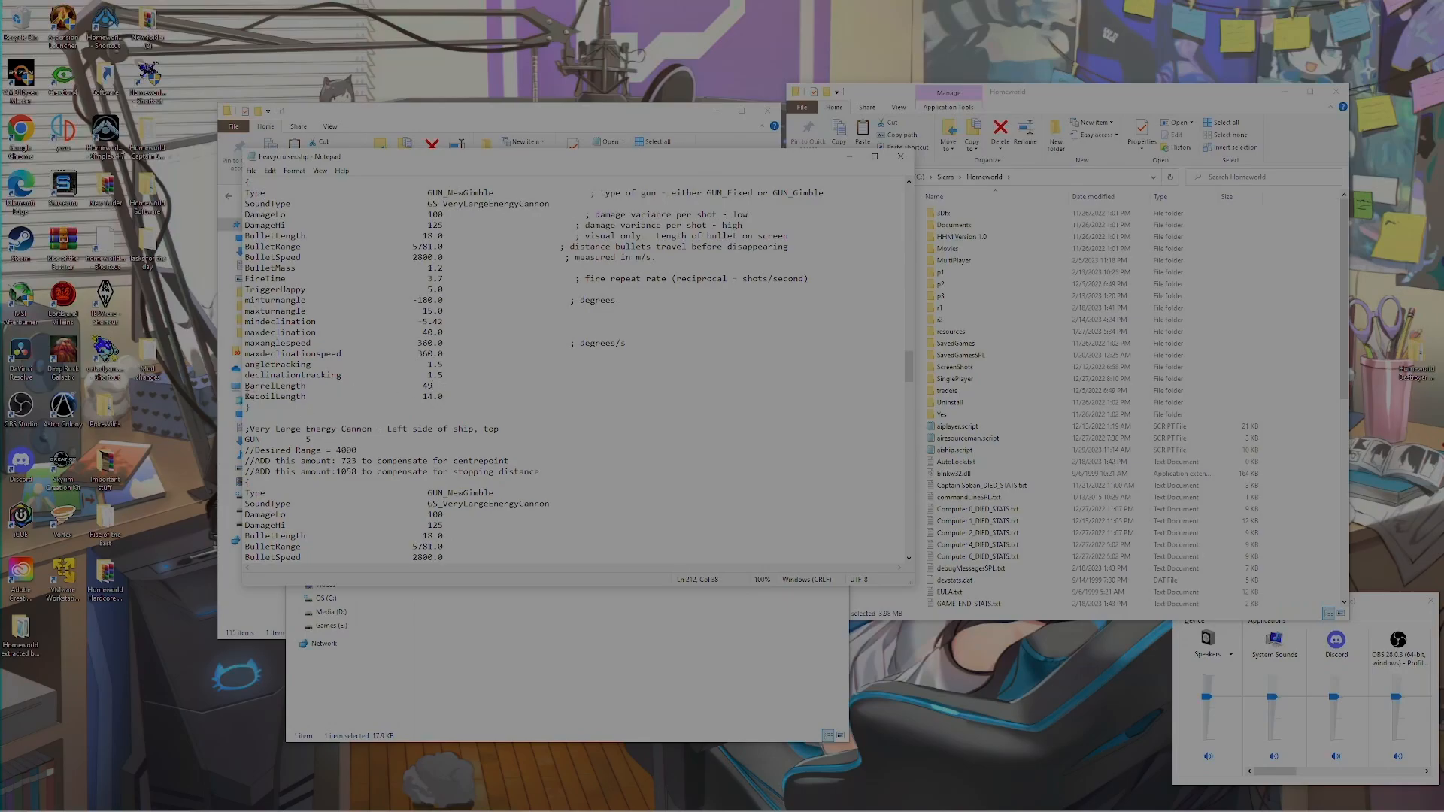
left_click_drag(247, 396, 454, 398)
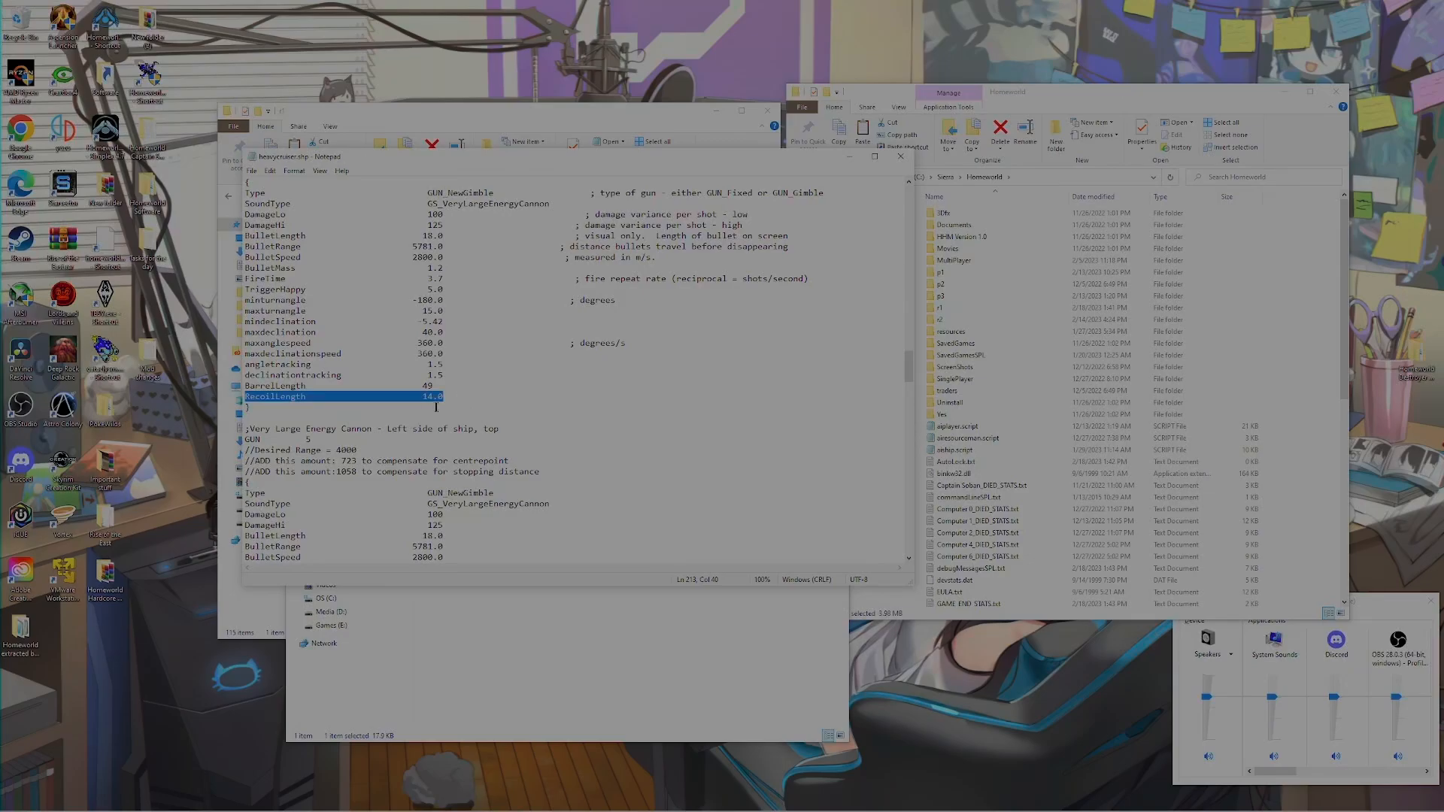
left_click(427, 391)
scroll(427, 387, "up", 3)
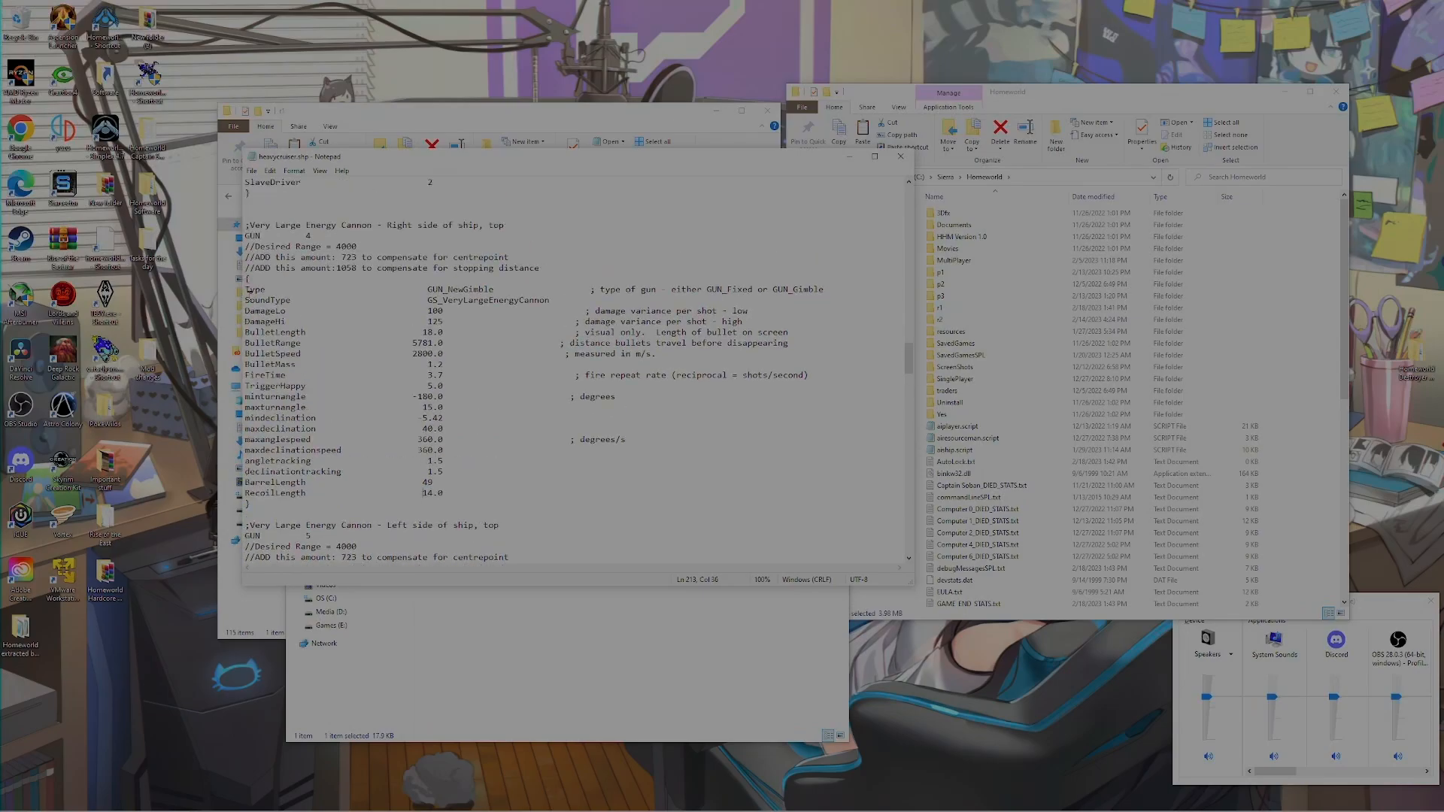
left_click_drag(247, 280, 259, 497)
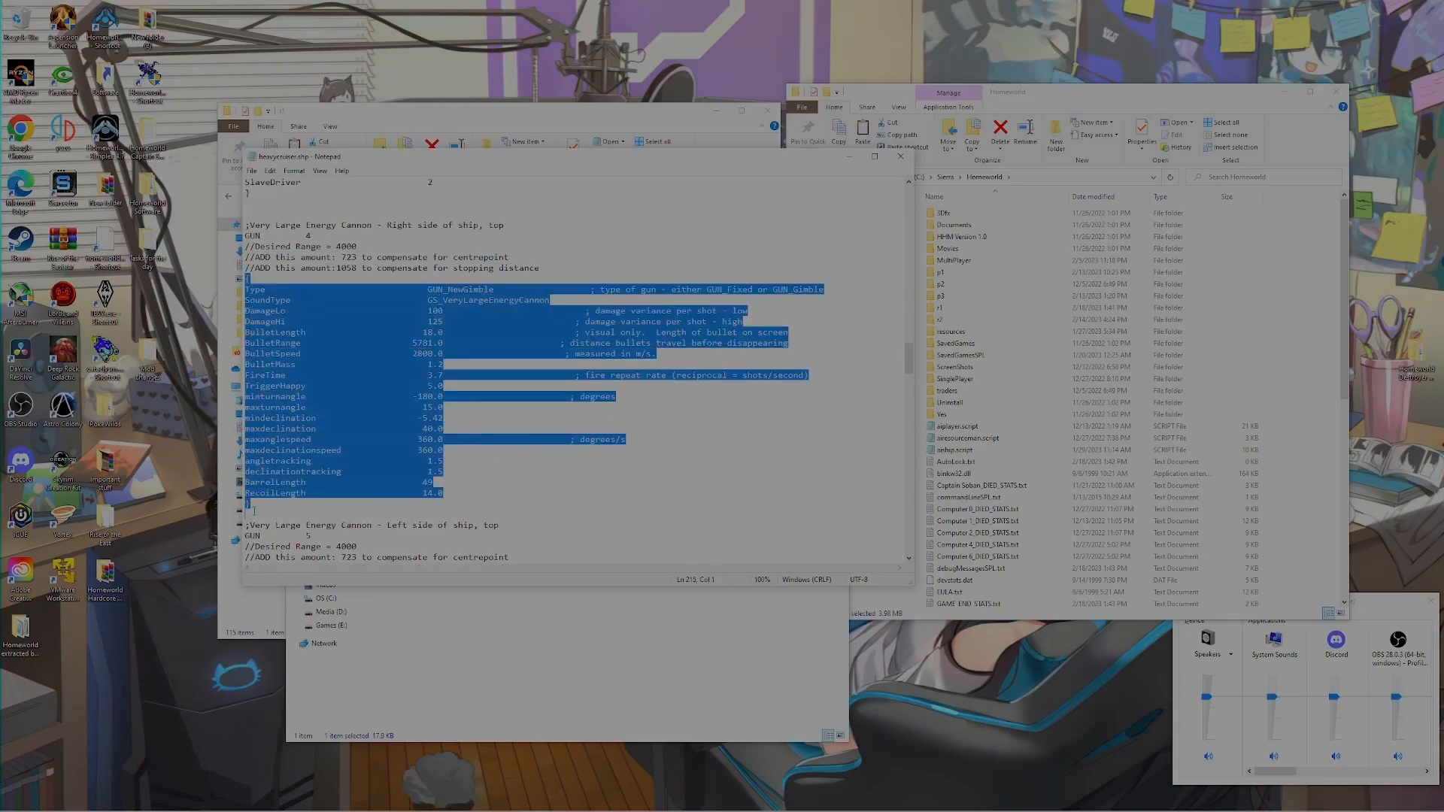
Highlight GUN 4's FireTime, BulletRange and BulletSpeed lines in turn, followed by the DamageLo and DamageHi lines together
left_click(260, 492)
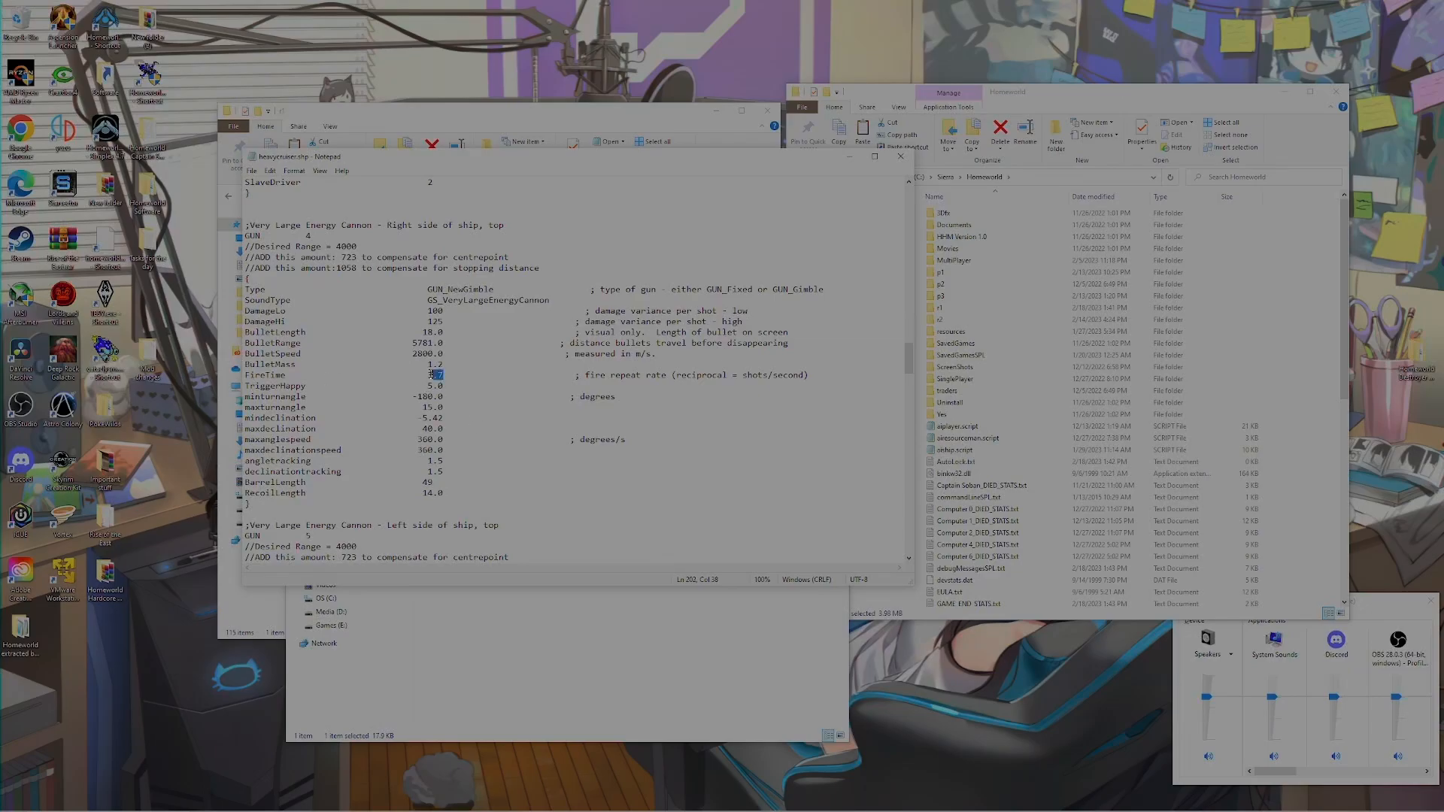
left_click_drag(444, 375, 246, 376)
left_click_drag(447, 343, 246, 343)
left_click_drag(447, 354, 246, 354)
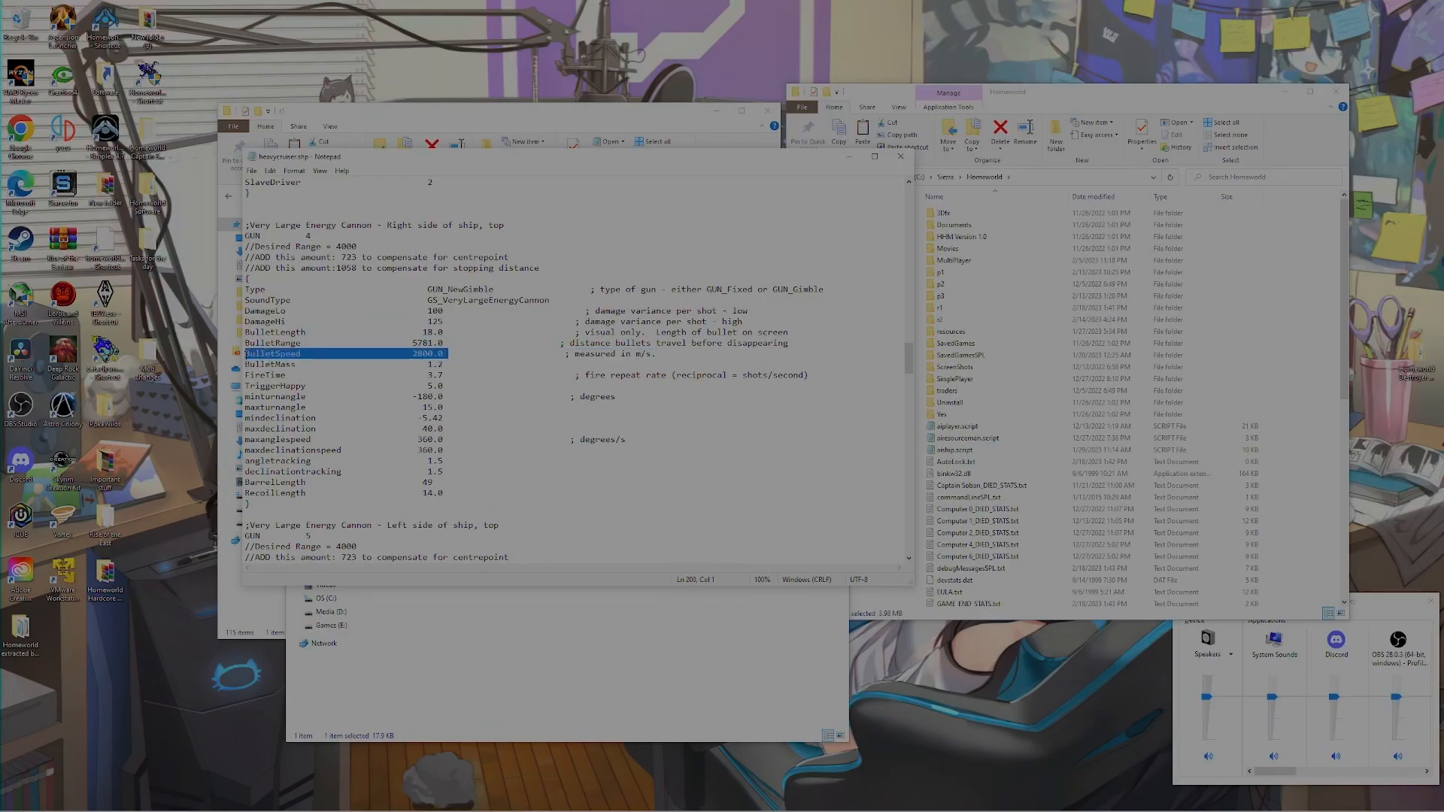
left_click_drag(447, 319, 244, 310)
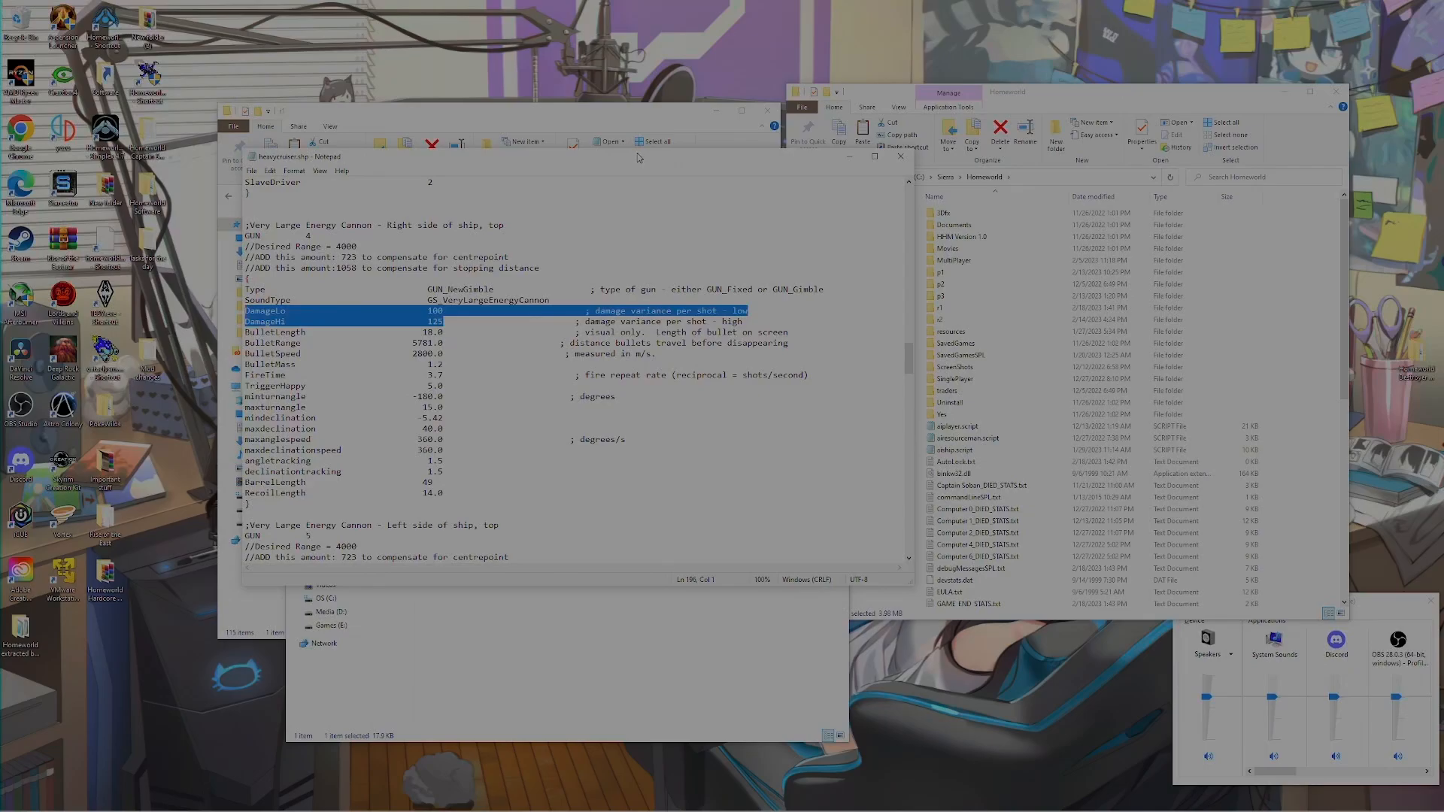
Open standardfrigate.shp from the Homeworld r1 folder and place its window beside the heavy cruiser file
left_click_drag(626, 160, 574, 166)
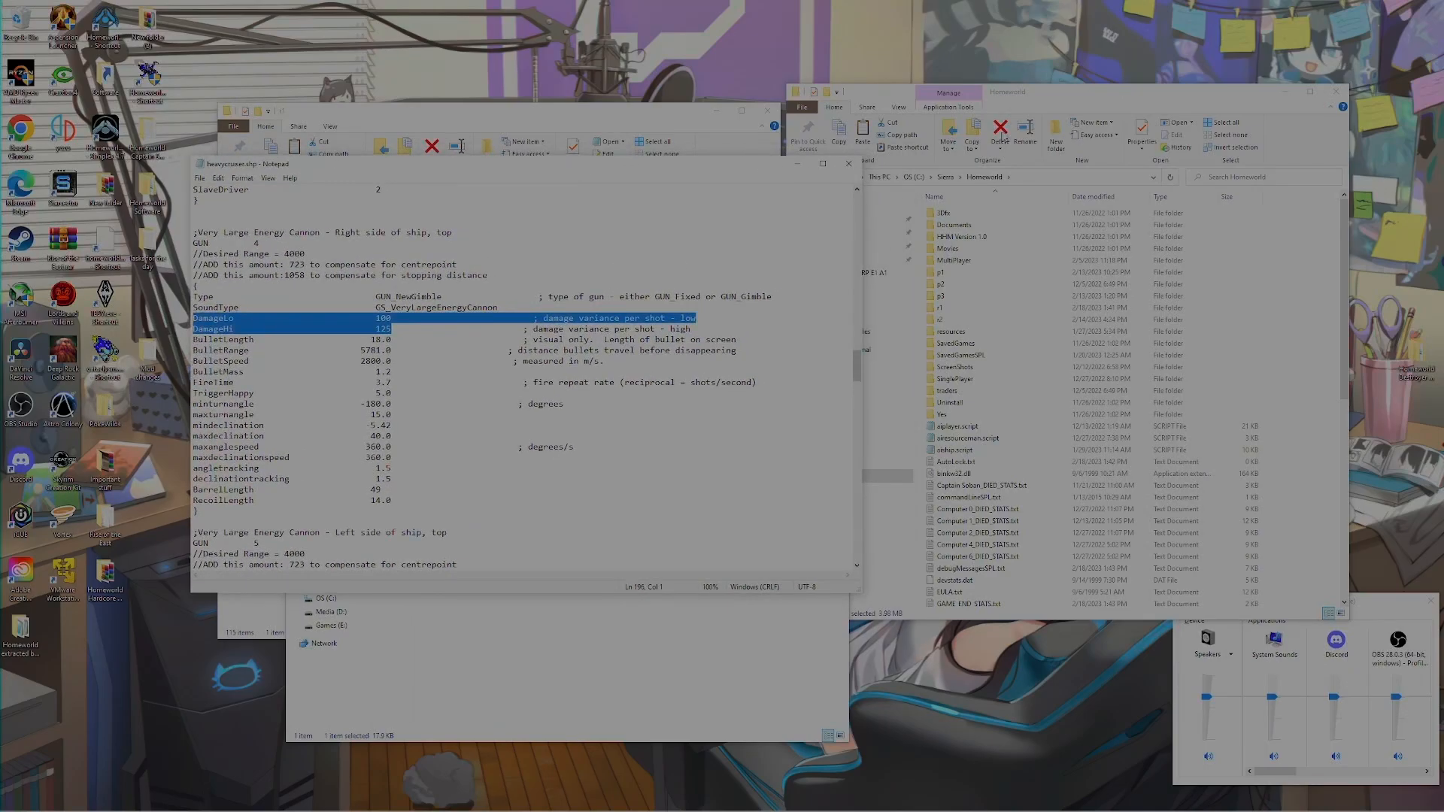
left_click(1023, 91)
scroll(999, 377, "down", 6)
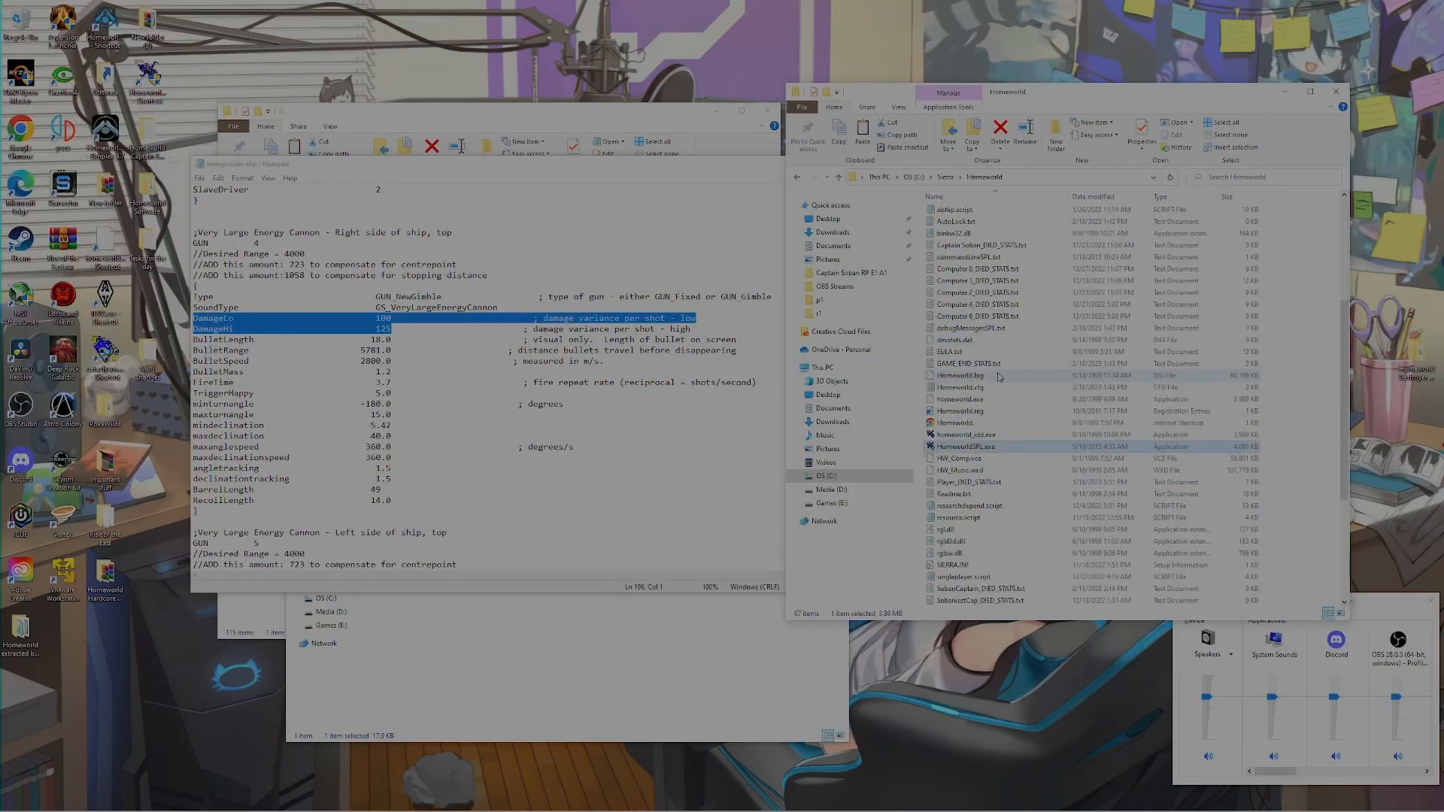
scroll(1001, 436, "up", 2)
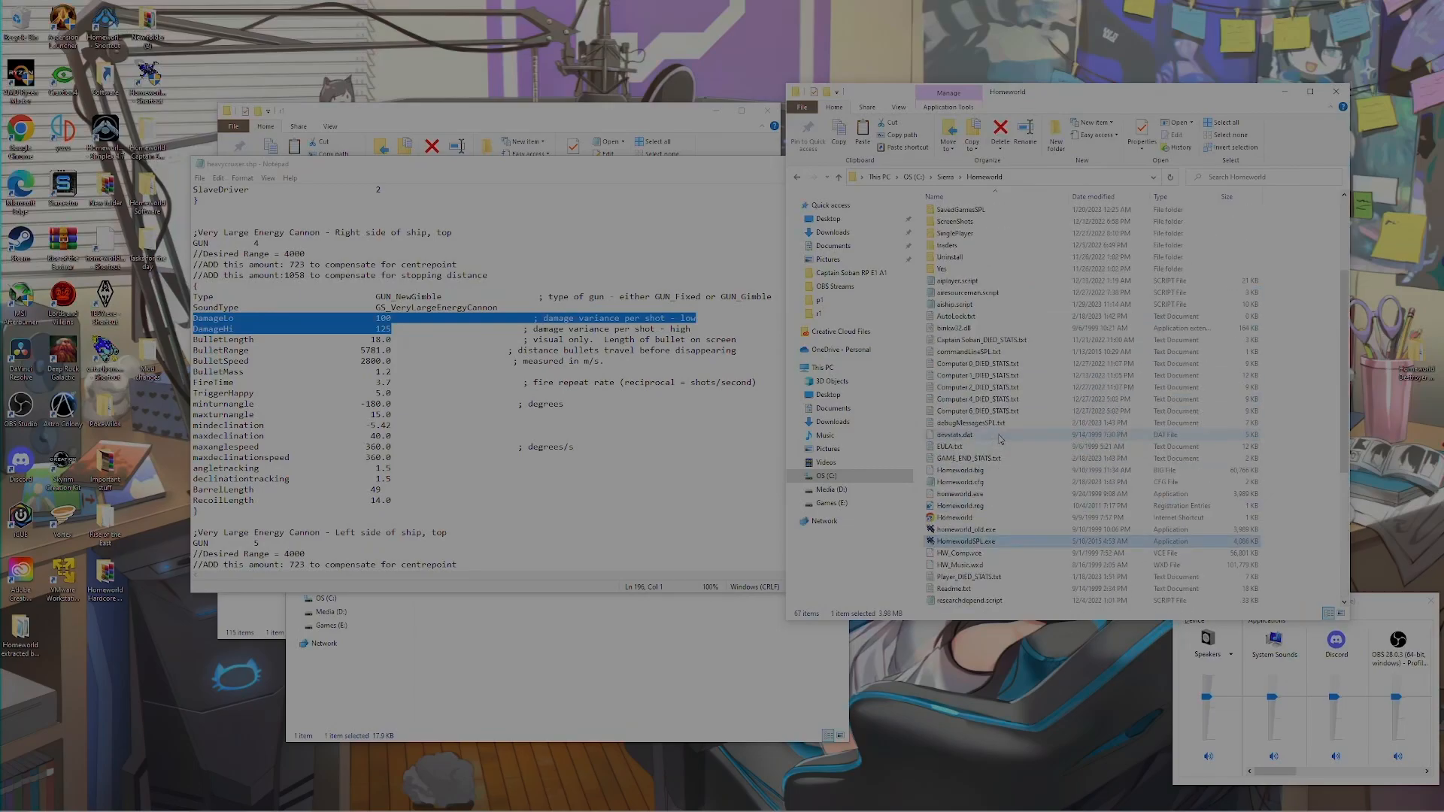
scroll(1001, 439, "up", 3)
double_click(962, 304)
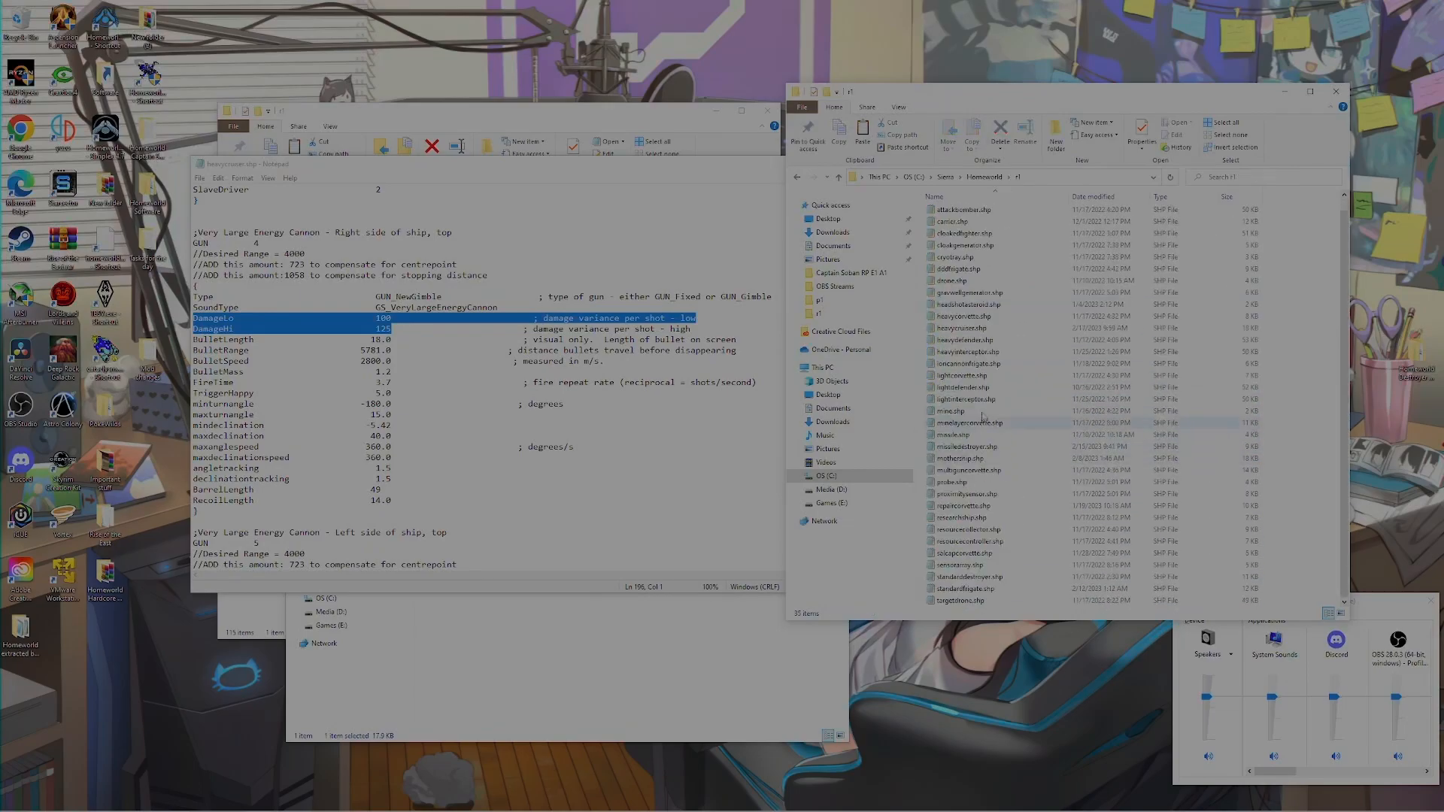
double_click(970, 590)
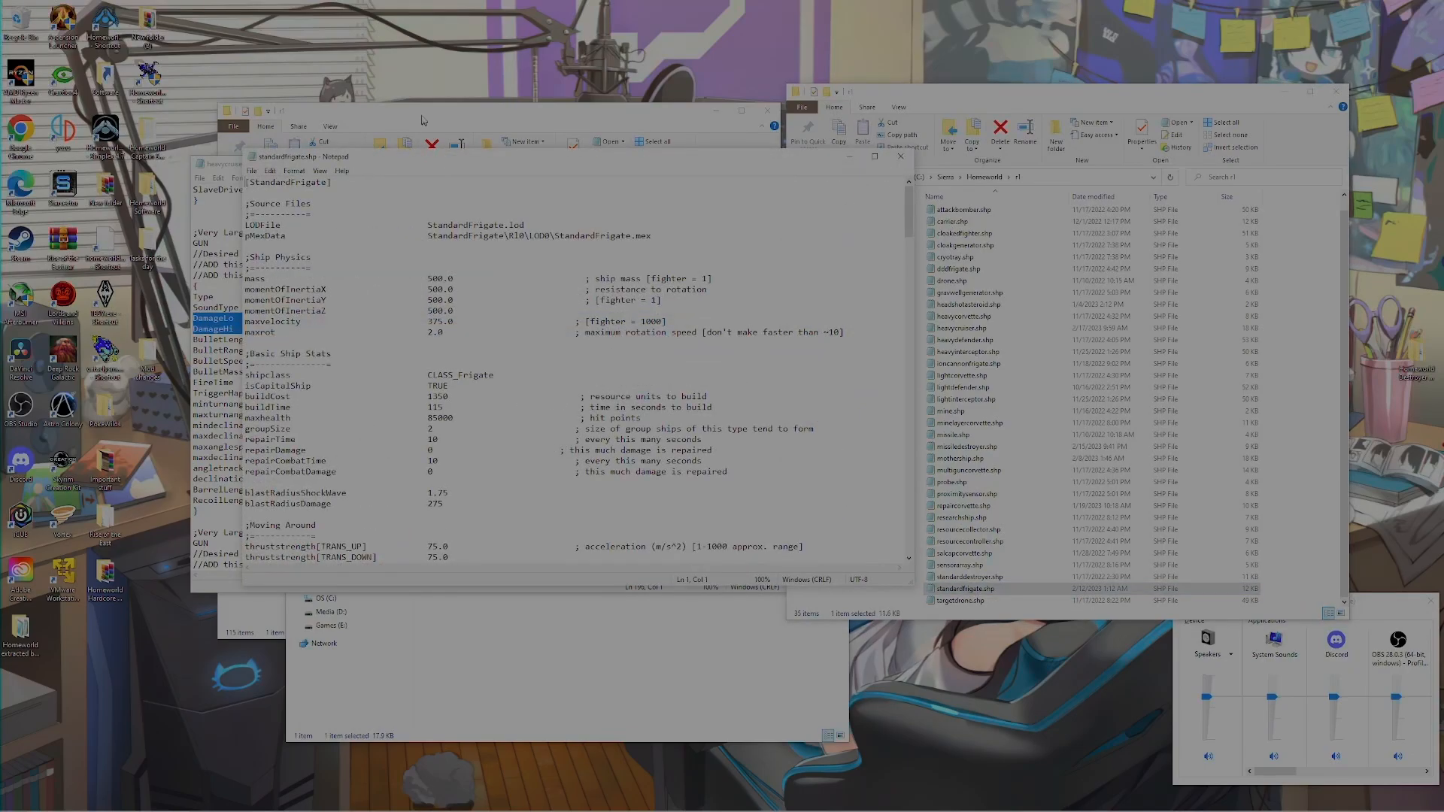
left_click_drag(419, 162, 870, 145)
Highlight the Type, SoundType and BulletType lines of GUN 3 in standardfrigate.shp, one after another
scroll(1030, 346, "down", 20)
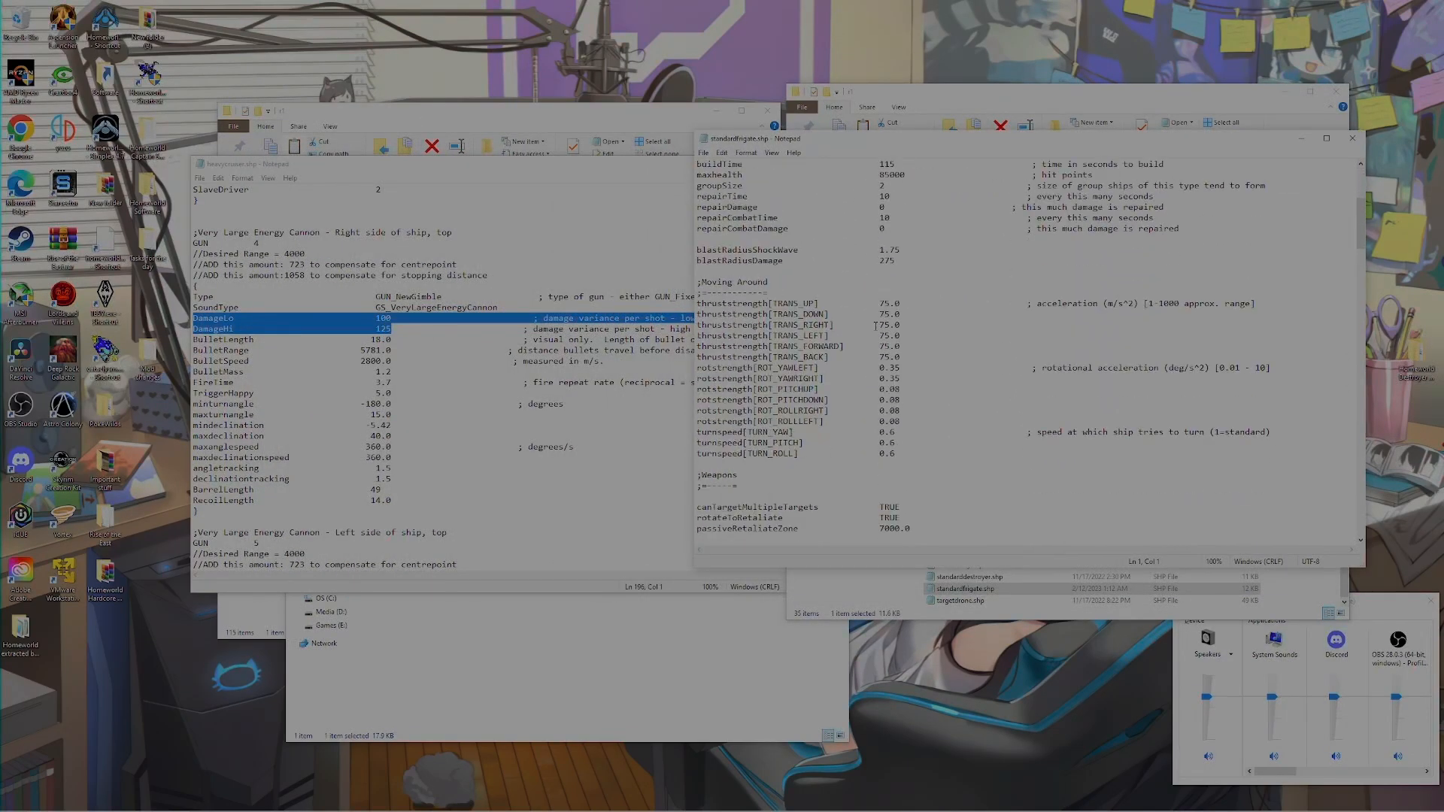
scroll(919, 316, "down", 20)
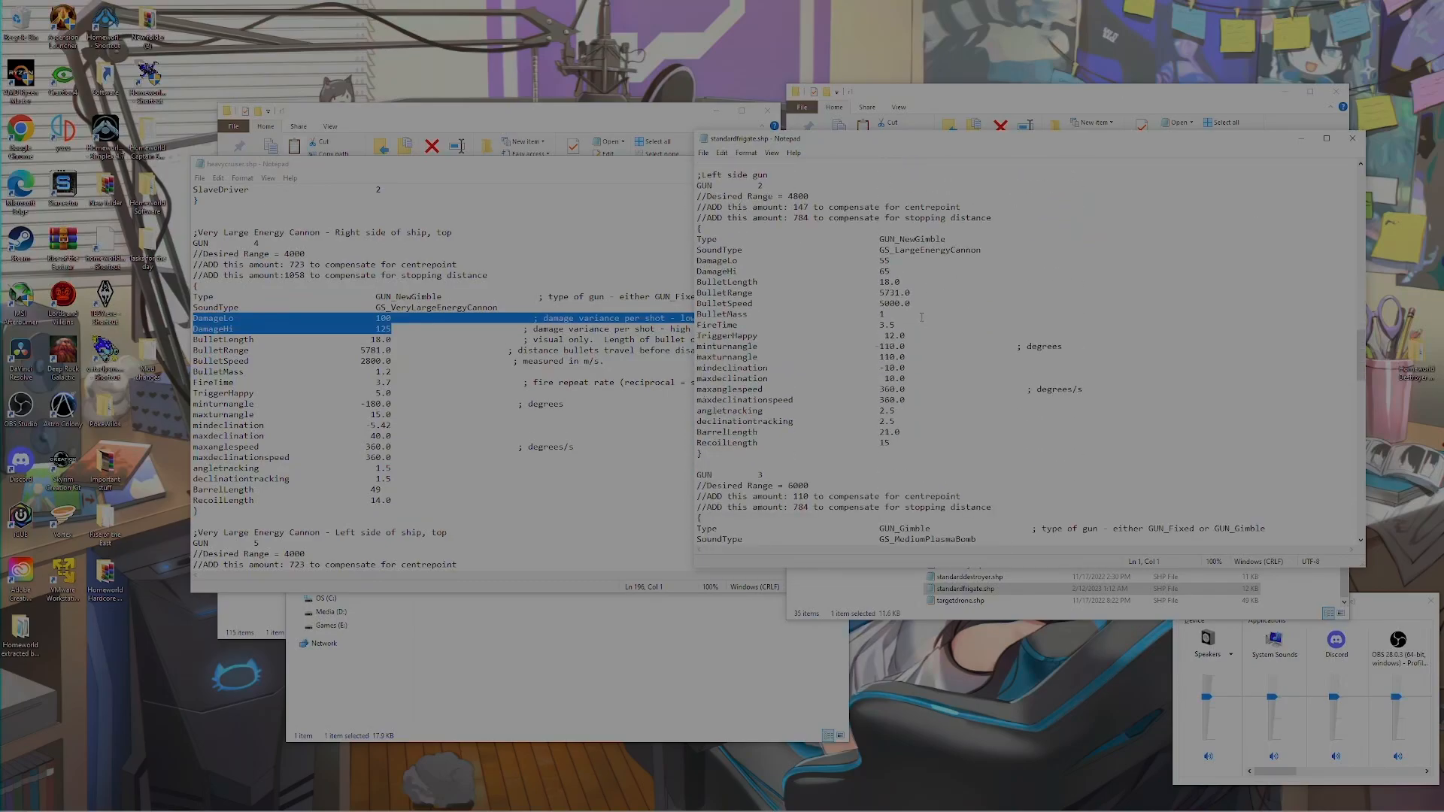
scroll(827, 301, "up", 2)
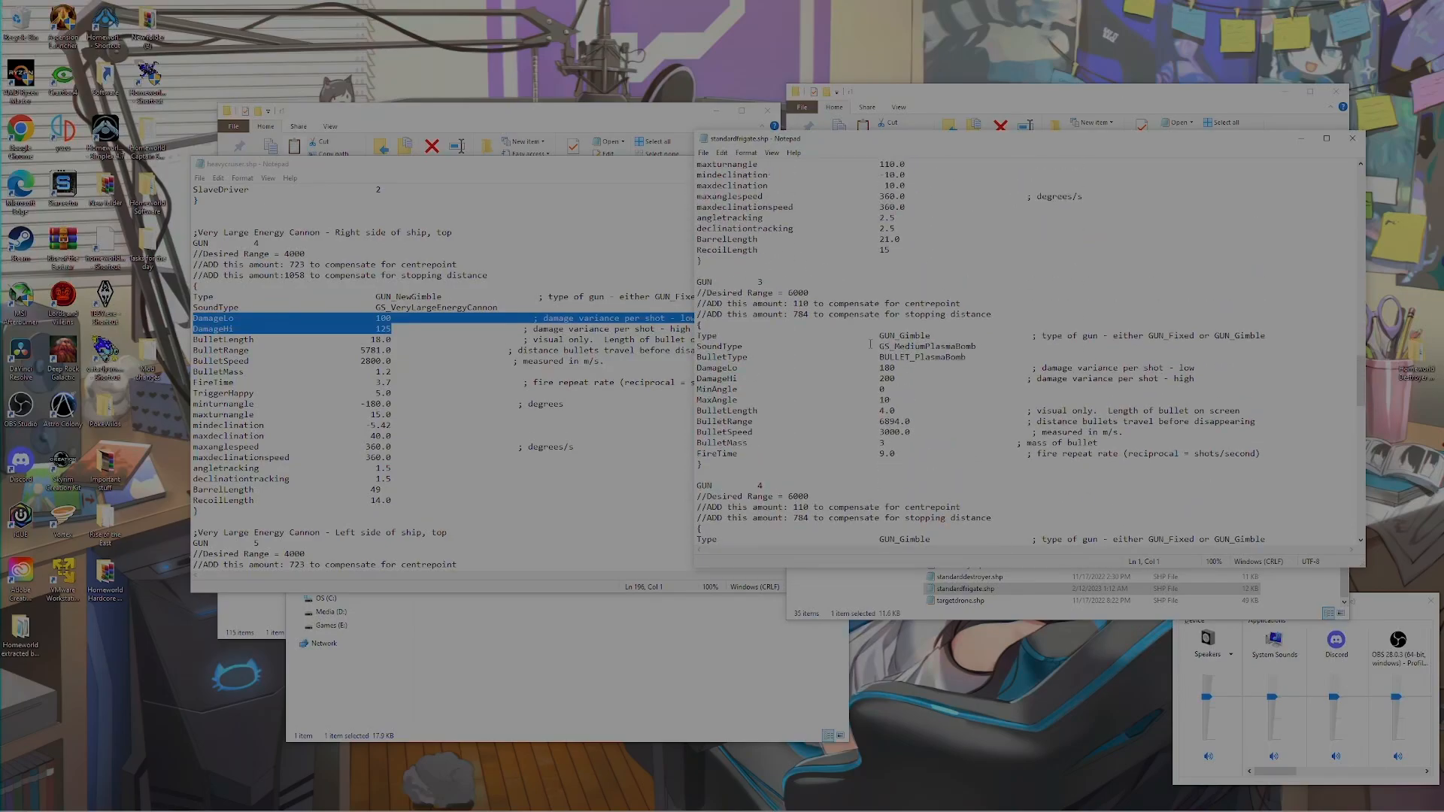
scroll(915, 356, "down", 2)
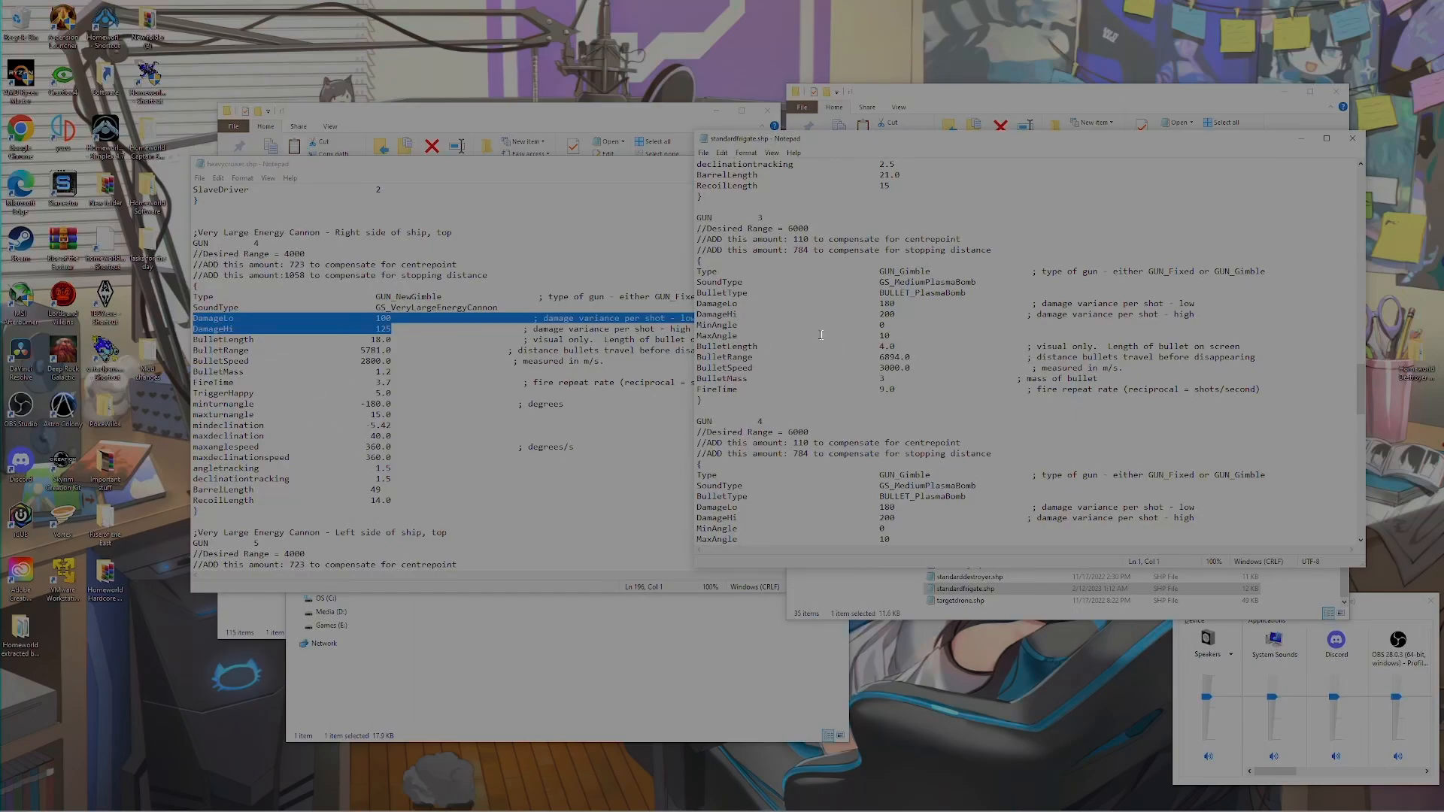
left_click_drag(697, 271, 919, 271)
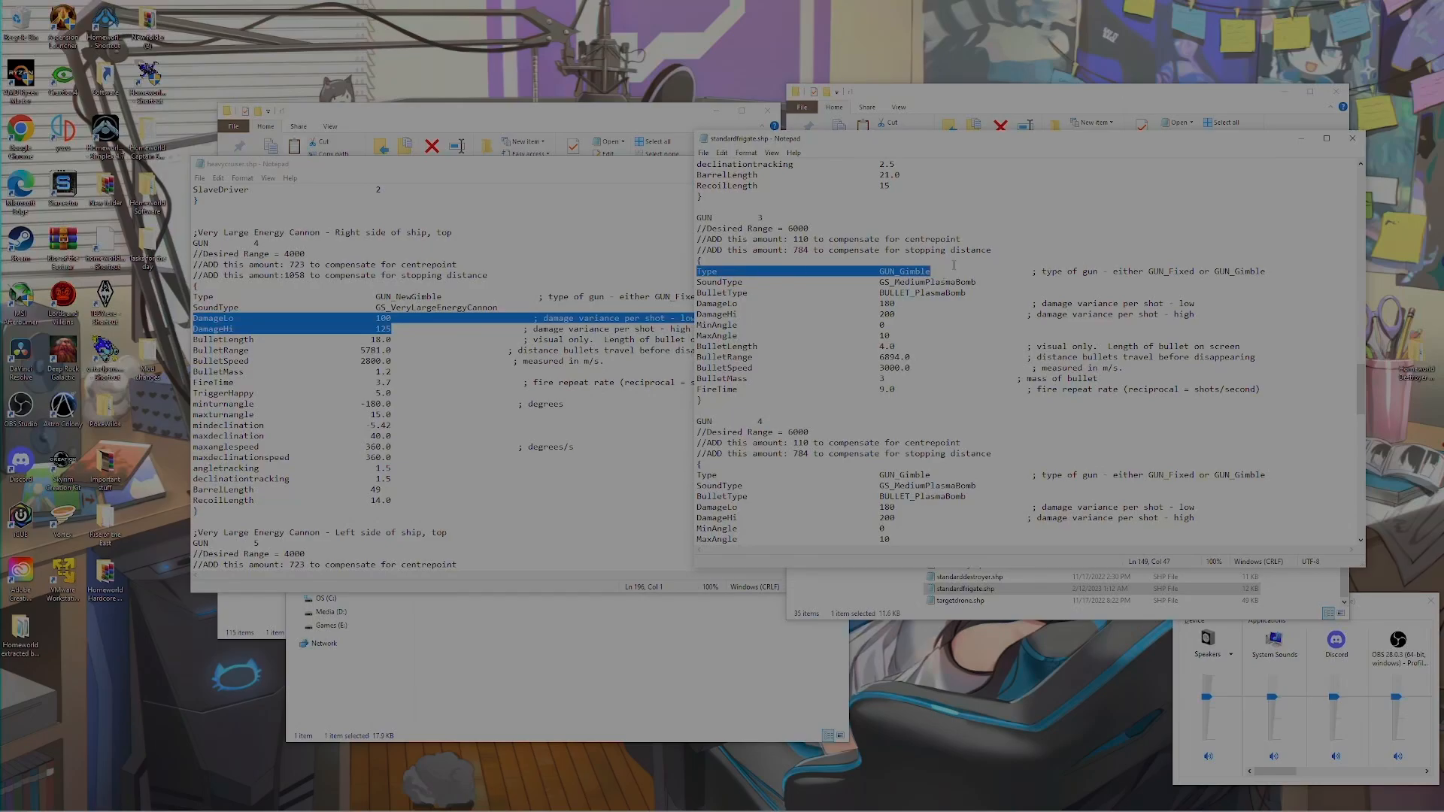
left_click_drag(698, 282, 977, 283)
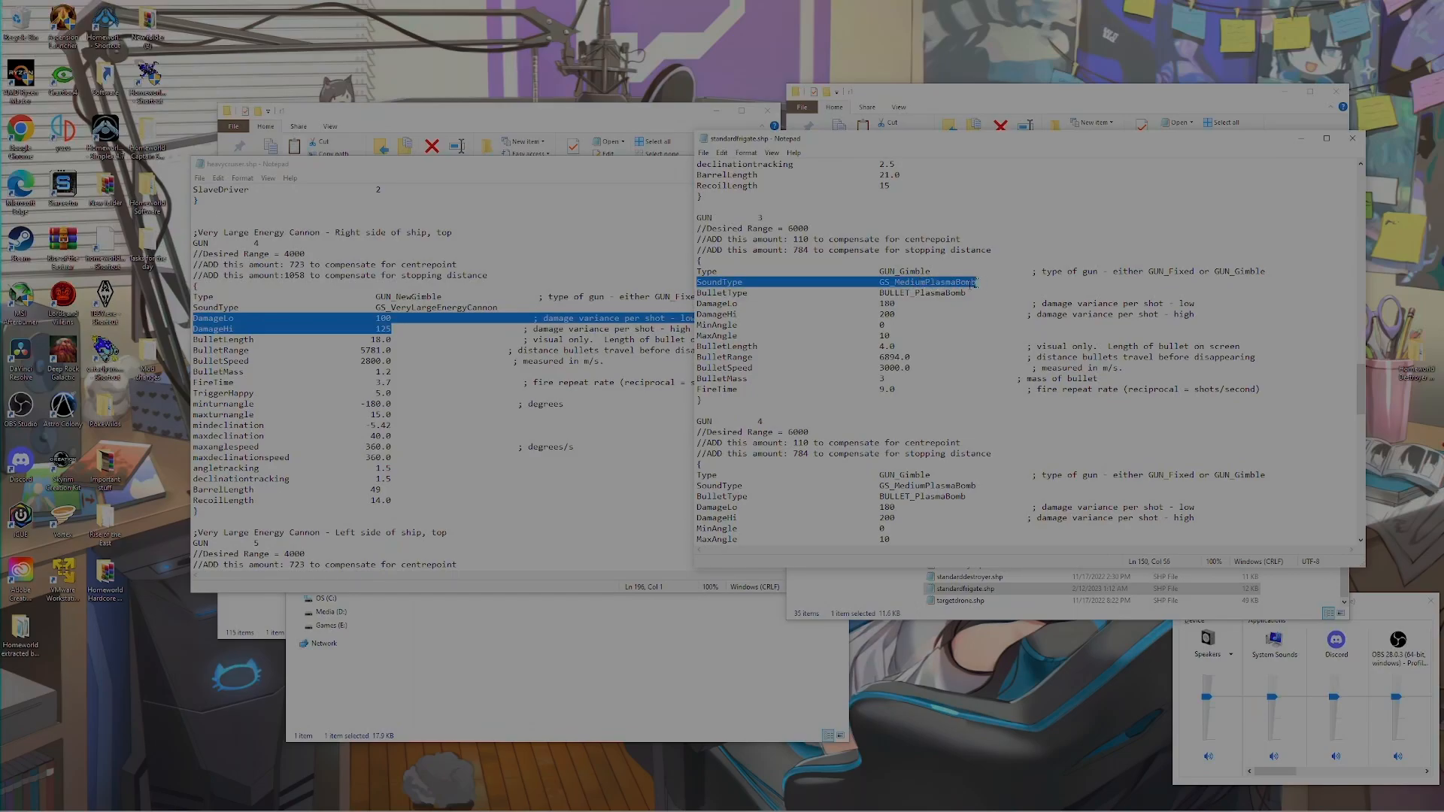
left_click_drag(698, 292, 975, 293)
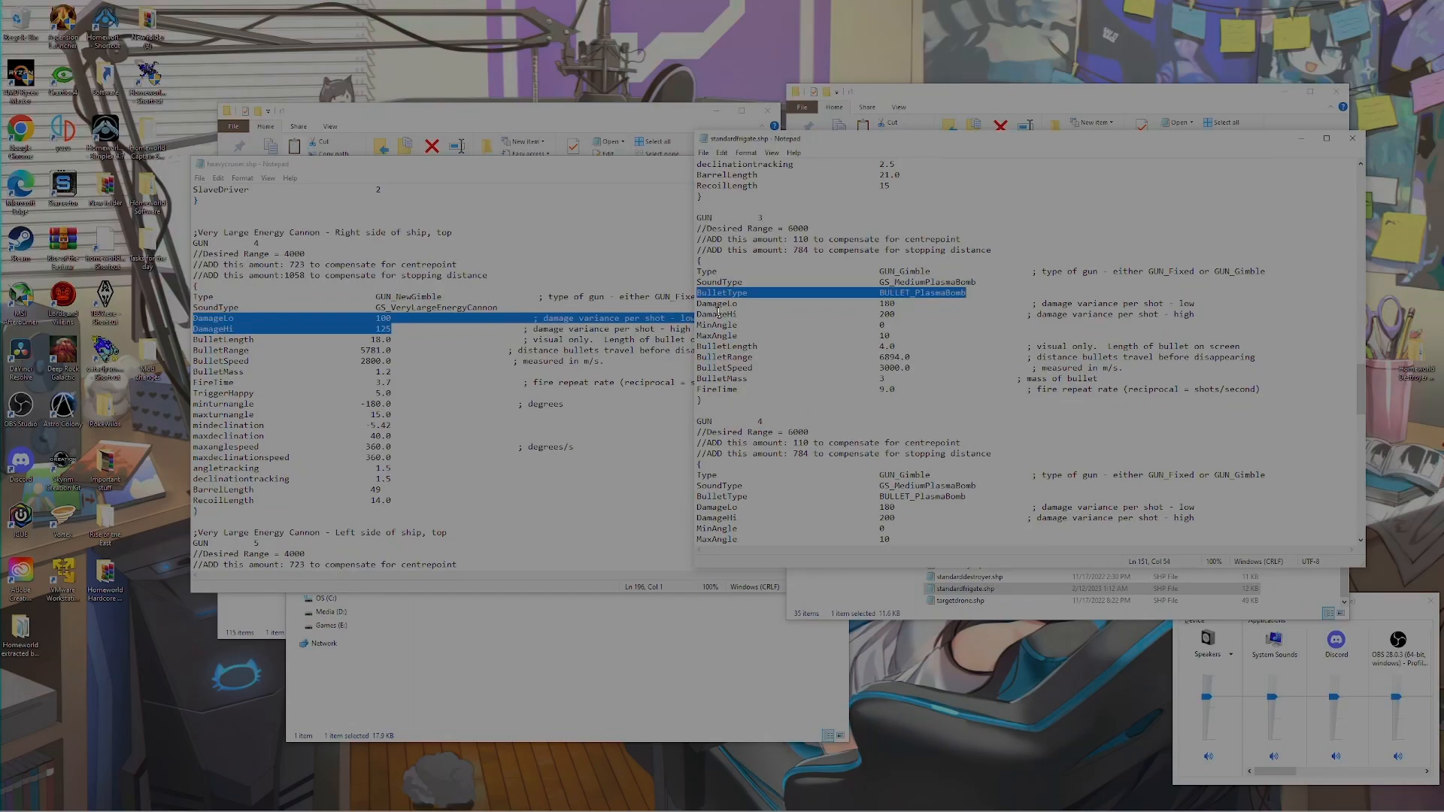
Highlight GUN 3's DamageLo and DamageHi lines together, followed by the MinAngle and MaxAngle lines and the MaxAngle value
left_click_drag(697, 304, 897, 314)
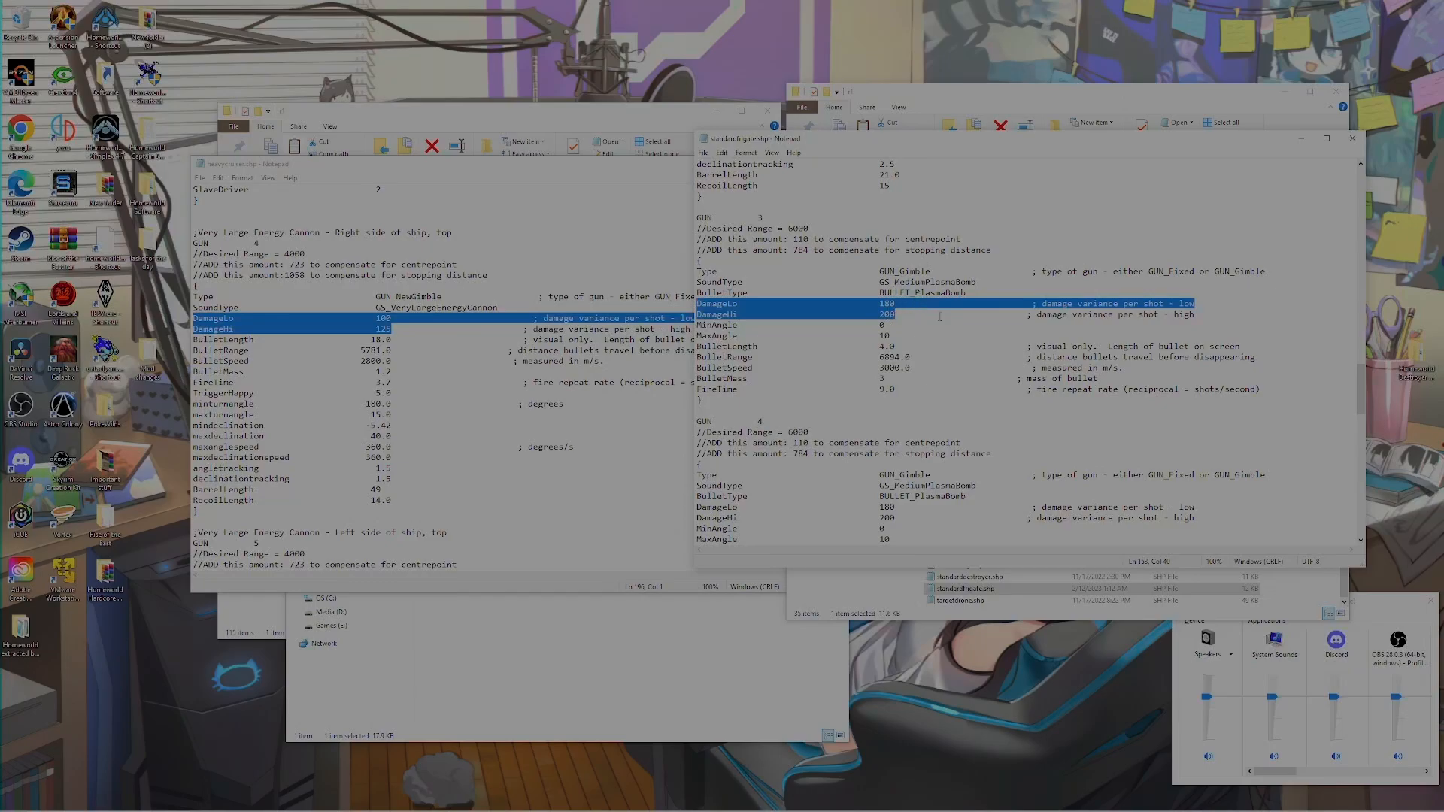
left_click_drag(697, 325, 893, 340)
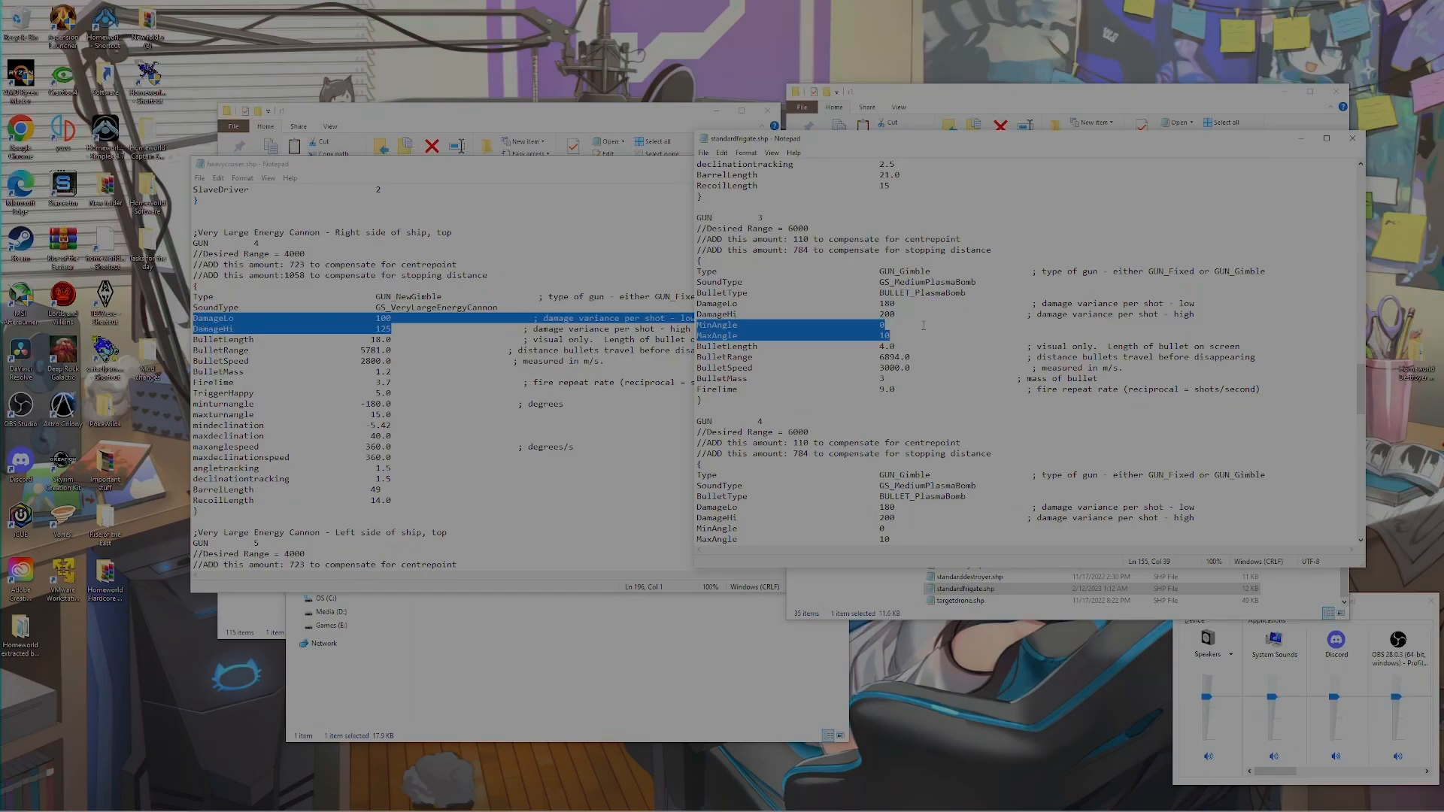
left_click(881, 326)
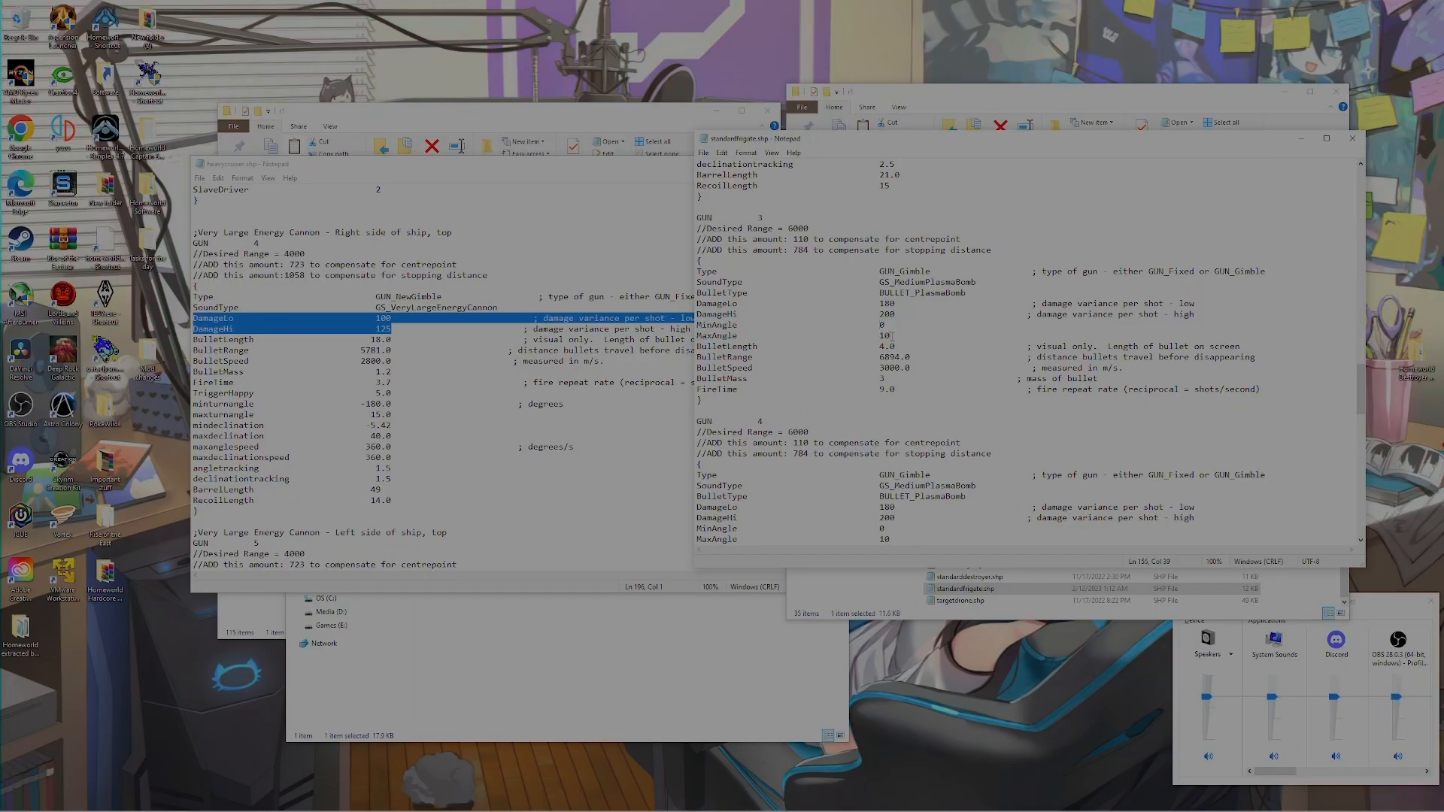
left_click_drag(890, 336, 879, 336)
Highlight the plasma bomb launcher's BulletLength line, followed by its BulletSpeed line
left_click(727, 347)
left_click_drag(696, 347, 896, 347)
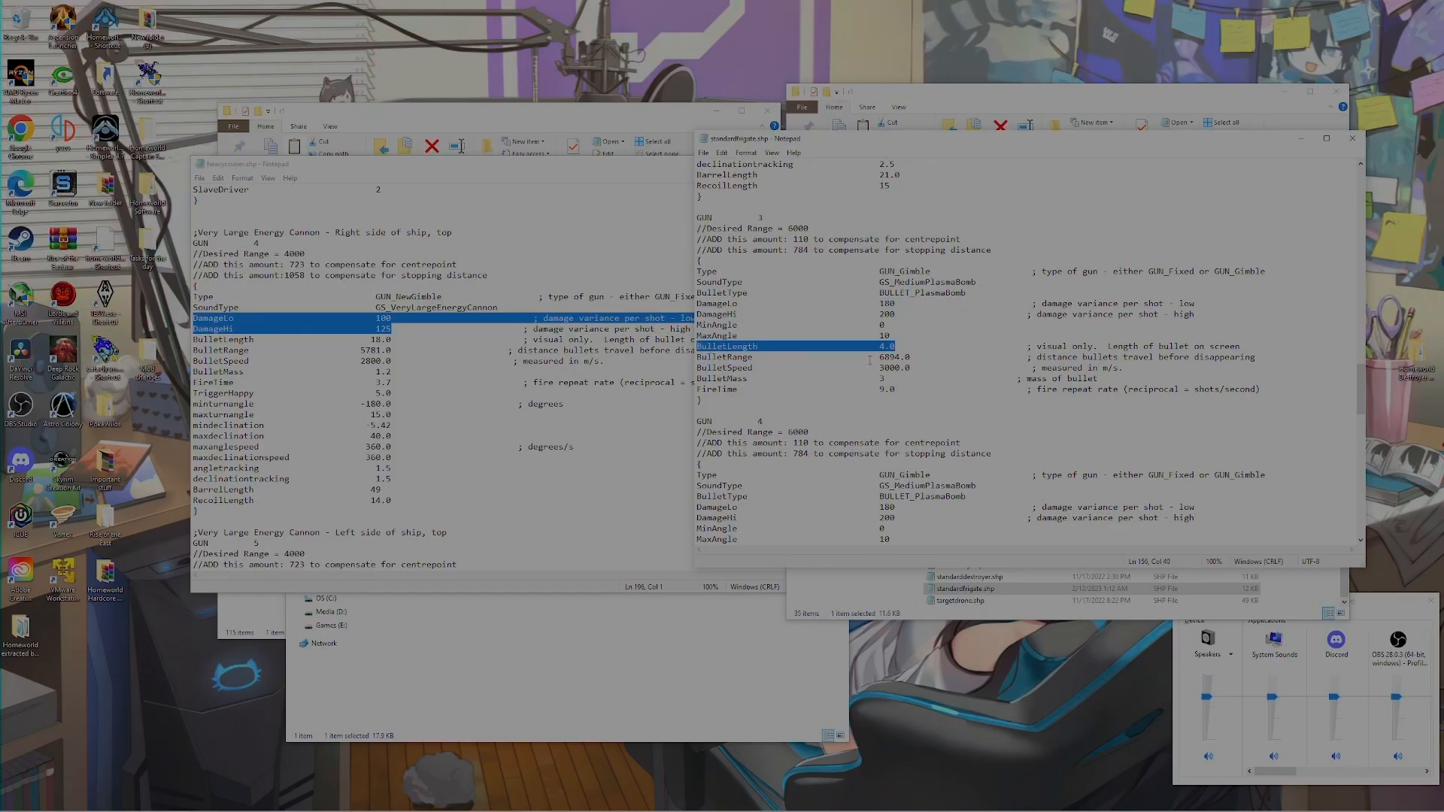
left_click_drag(696, 368, 917, 368)
Highlight GUN 3's BulletMass line and its value, followed by the FireTime line and its value
left_click_drag(697, 379, 890, 379)
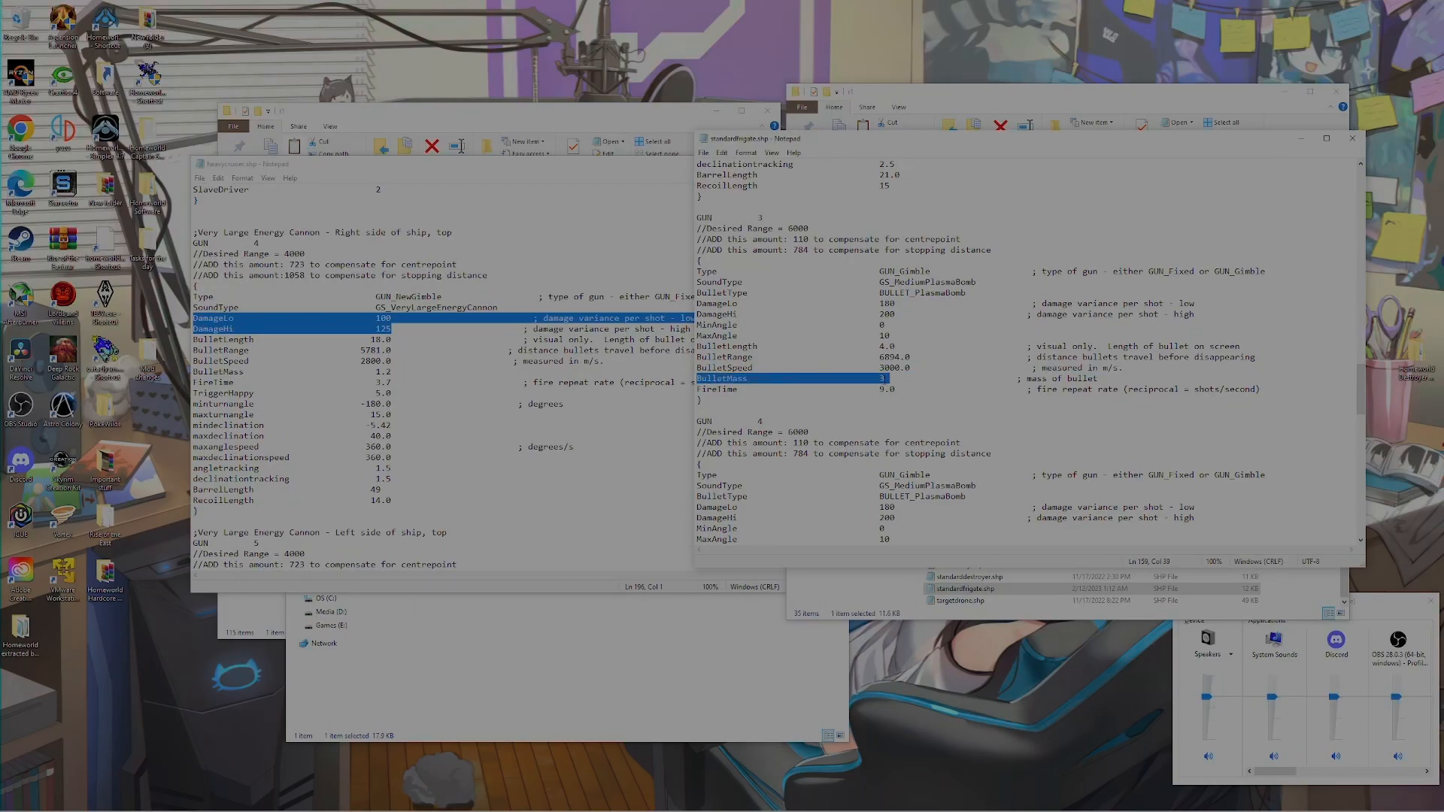
left_click(892, 379)
key("shift+Left")
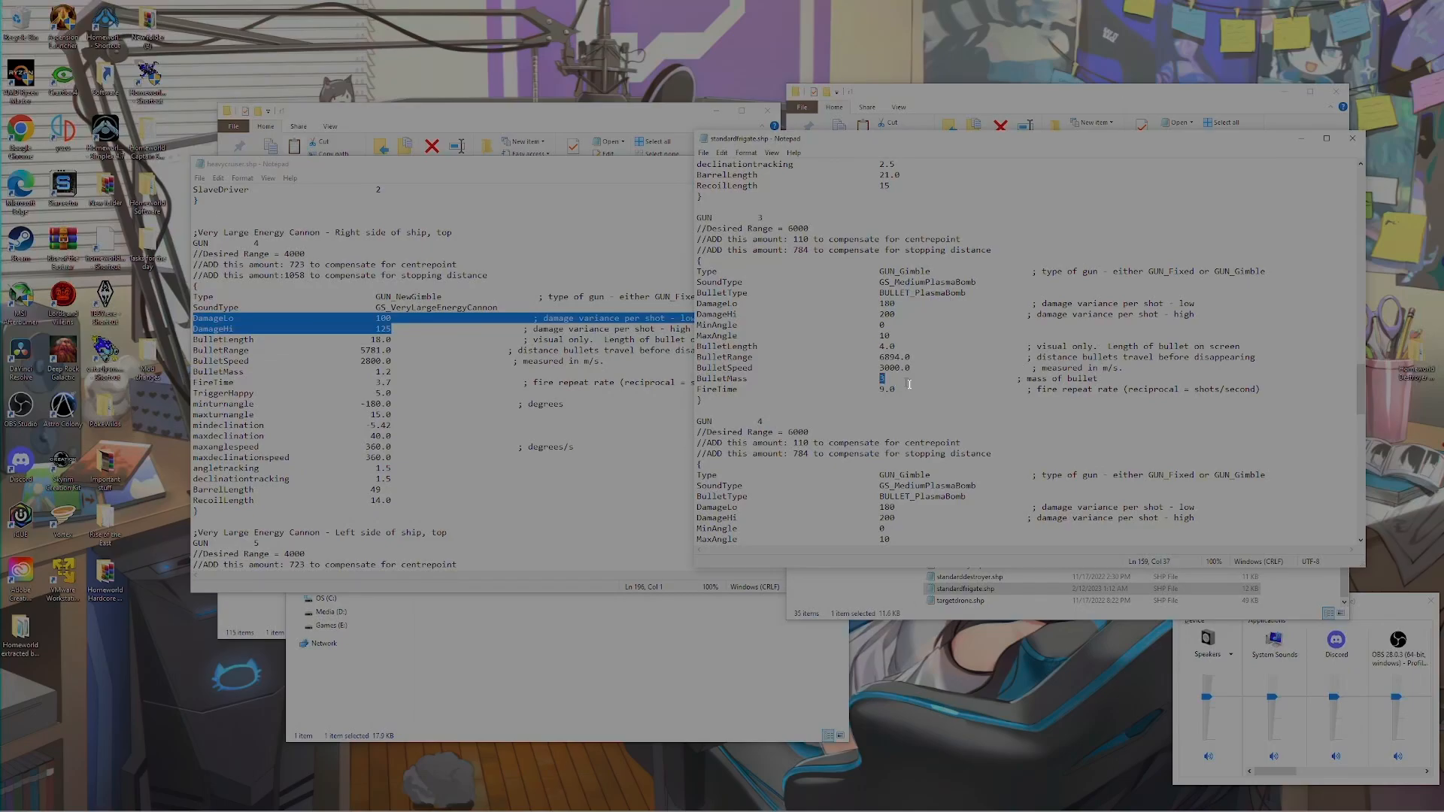
left_click_drag(699, 389, 900, 390)
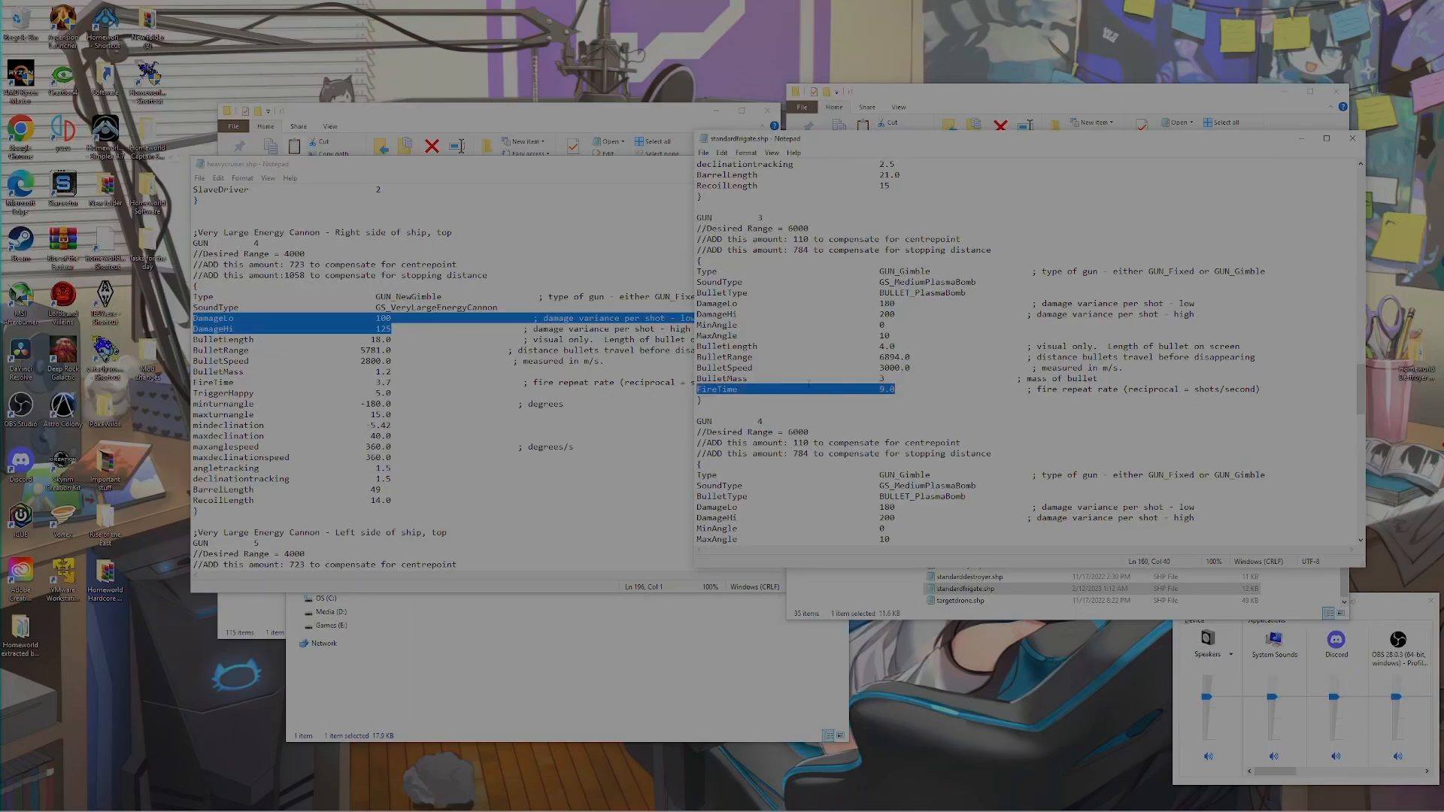
left_click_drag(880, 390, 889, 390)
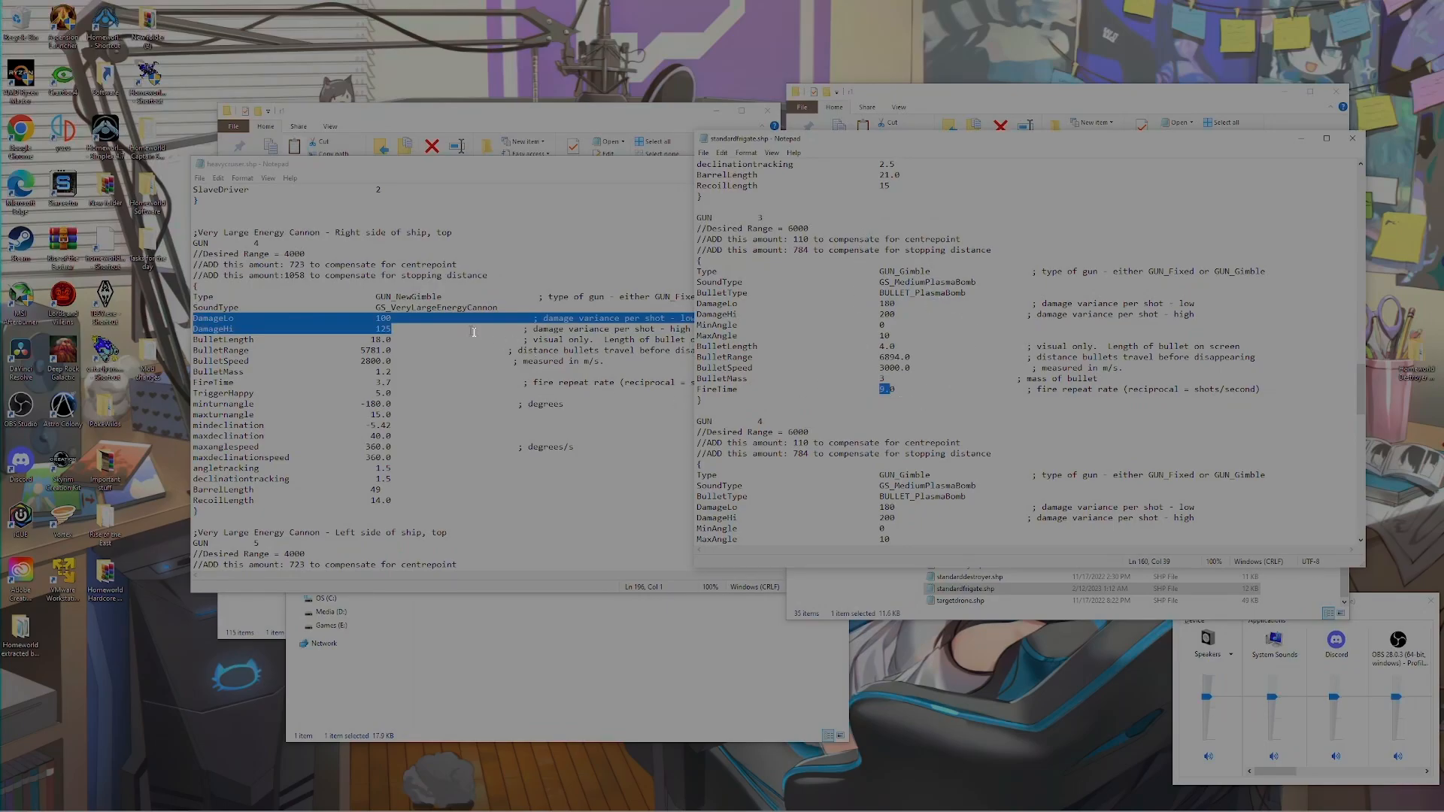
Close standardfrigate.shp, open missiledestroyer.shp from the r1 folder and move its window over the heavy cruiser file
left_click(1352, 139)
scroll(1025, 213, "up", 1)
scroll(1025, 219, "down", 1)
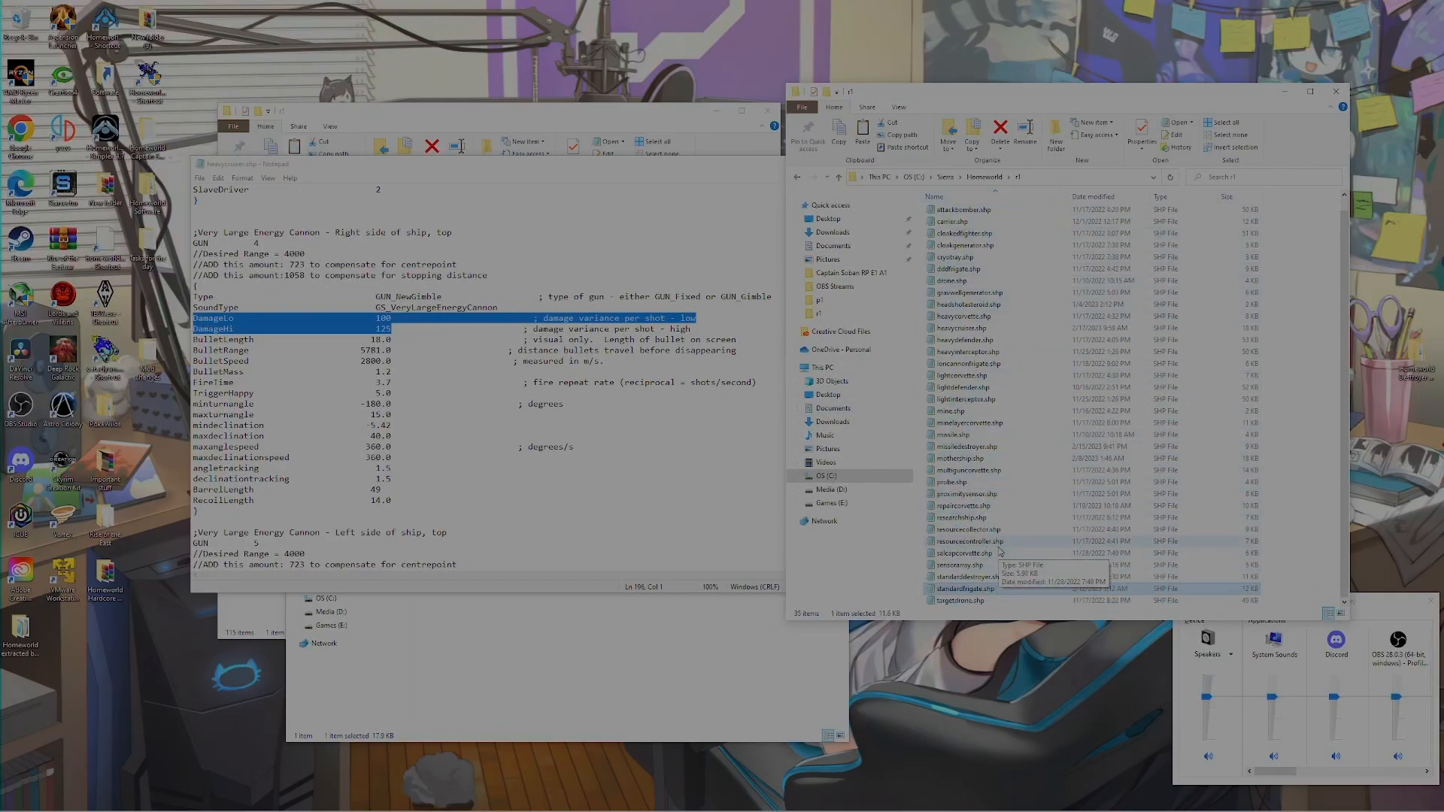
double_click(970, 447)
left_click_drag(869, 139, 540, 124)
Highlight the whole parameter block of GUN 0 in missiledestroyer.shp, followed by its GUN_MissileLauncher type value
scroll(572, 387, "down", 6)
scroll(619, 390, "down", 10)
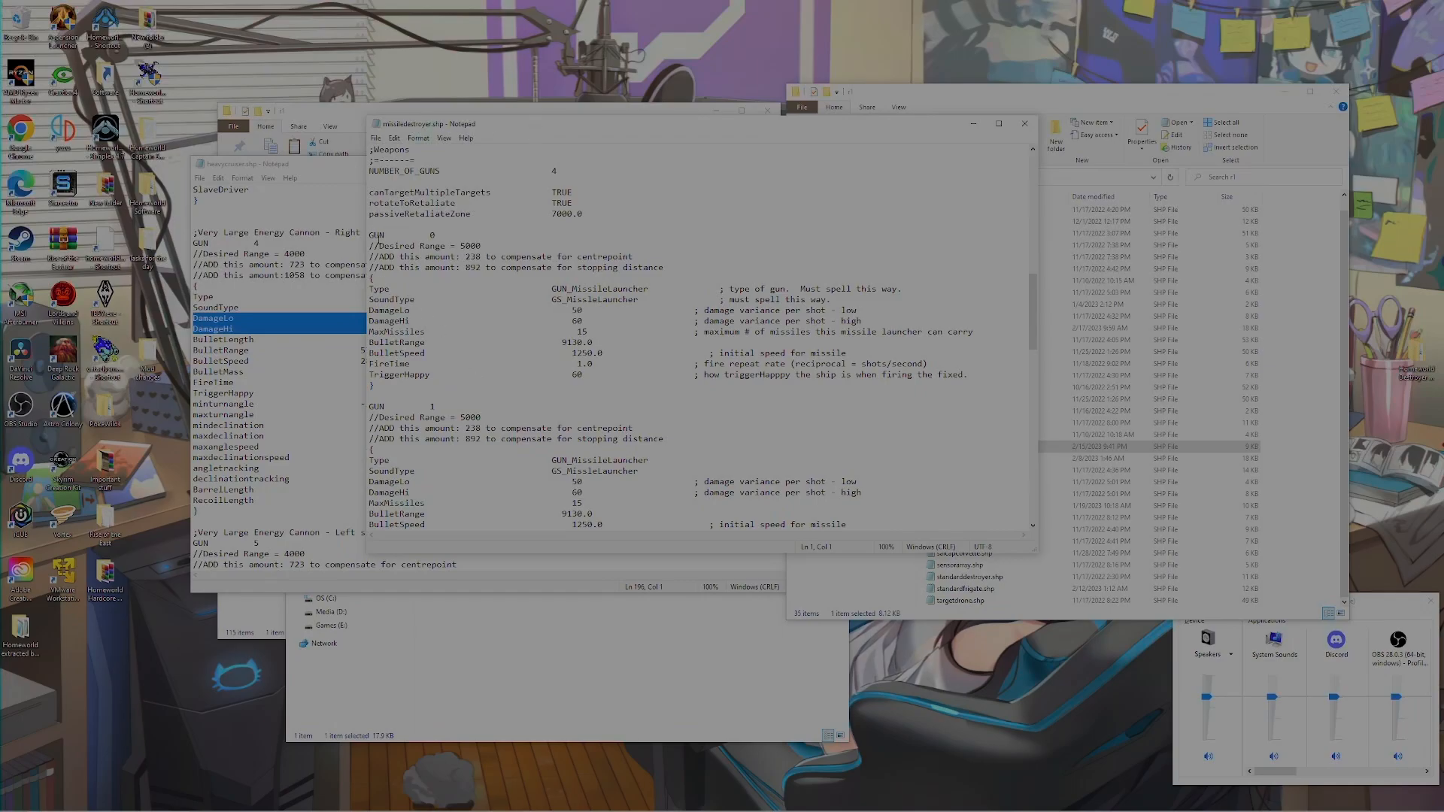
left_click_drag(372, 279, 384, 384)
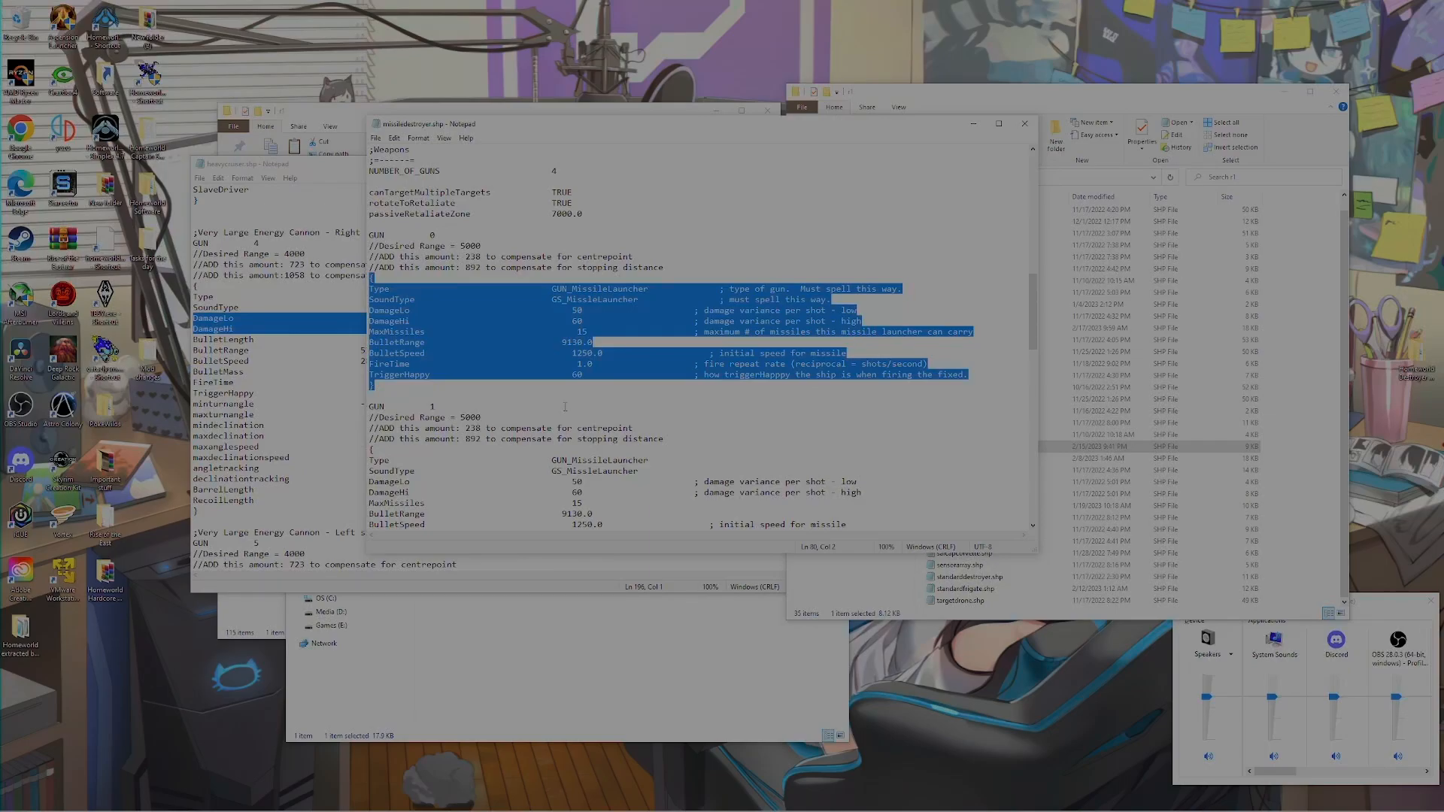
left_click(490, 332)
left_click_drag(551, 290, 658, 293)
Highlight GUN 0's full SoundType line, followed by just its sound value together with the spelling comment
left_click_drag(370, 299, 833, 299)
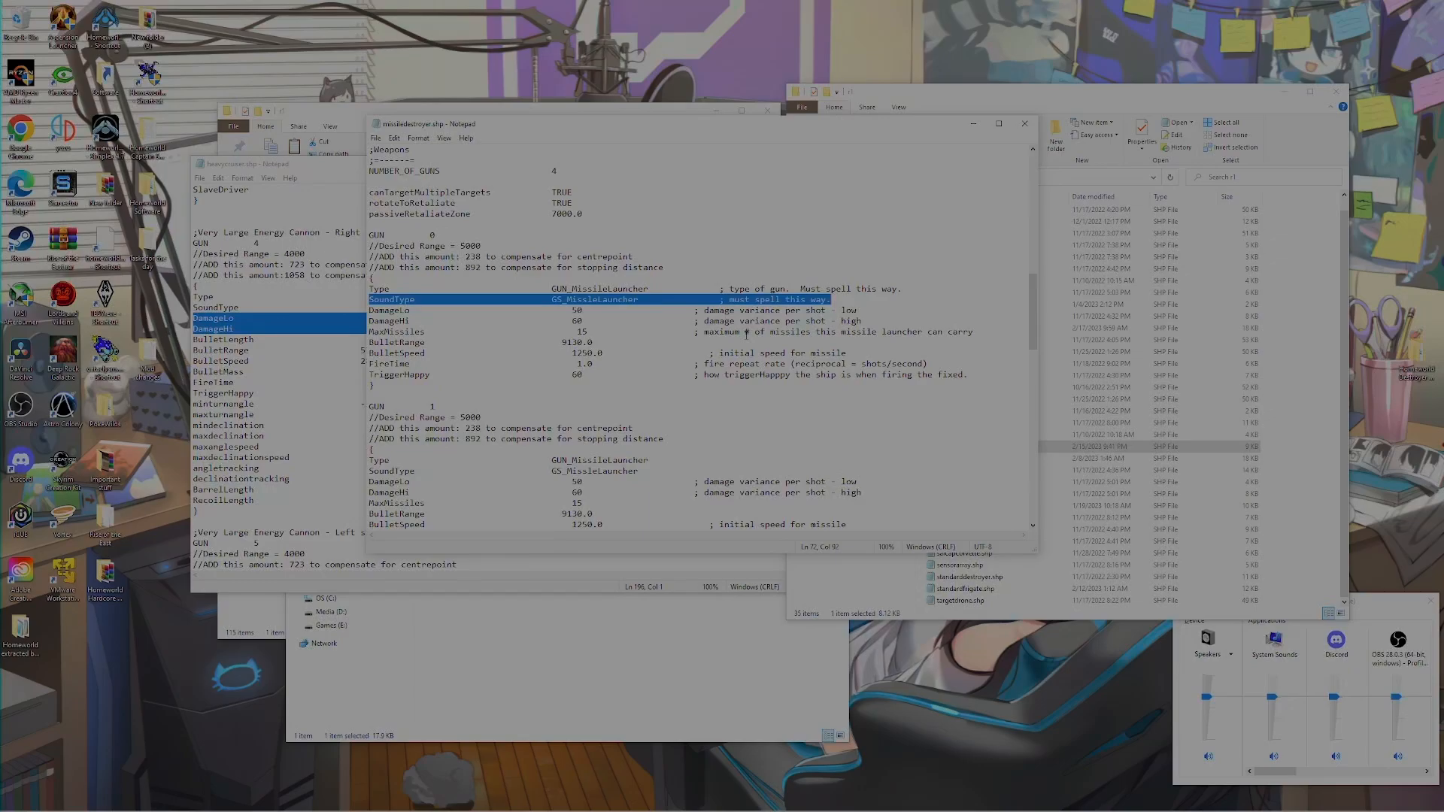
left_click(611, 301)
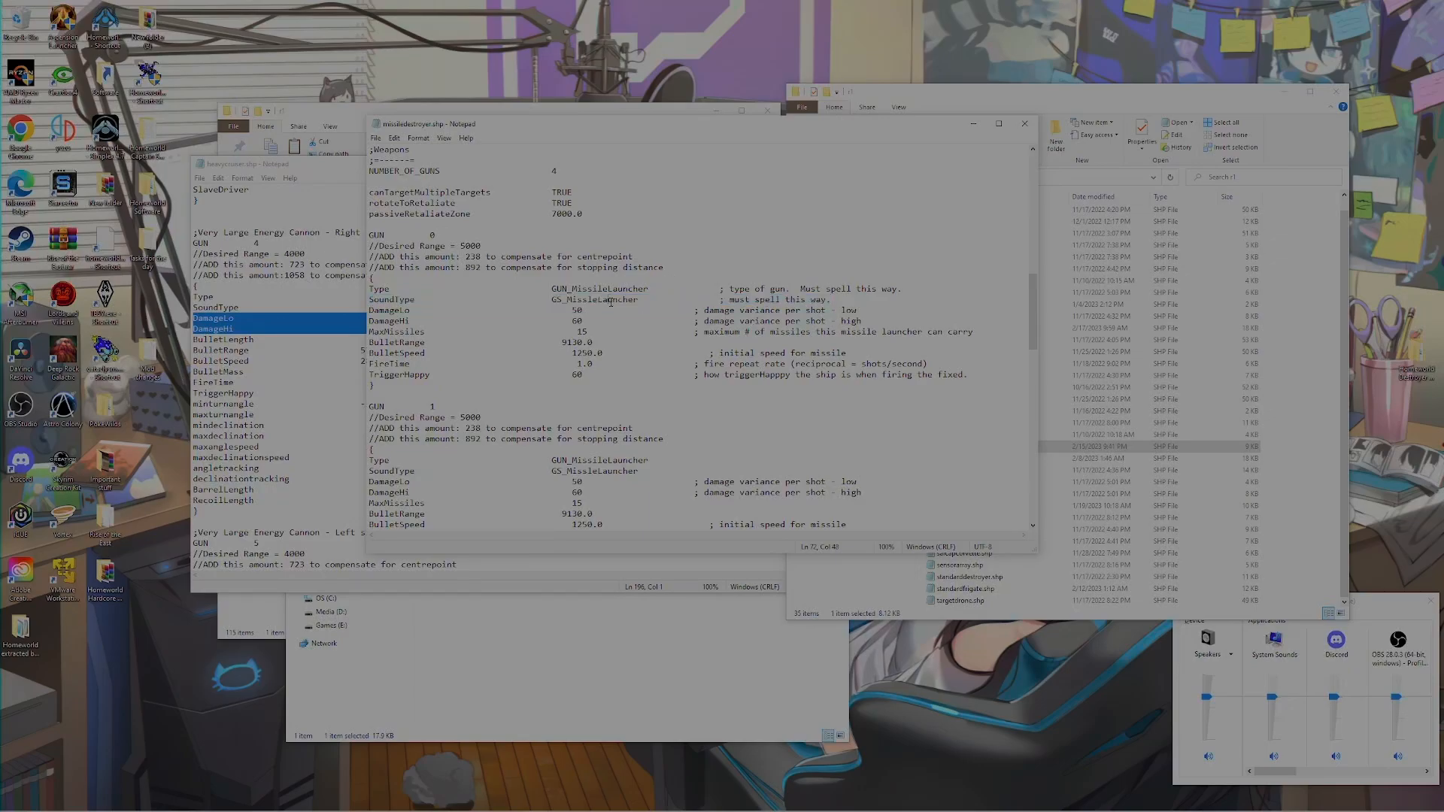
left_click_drag(831, 299, 368, 301)
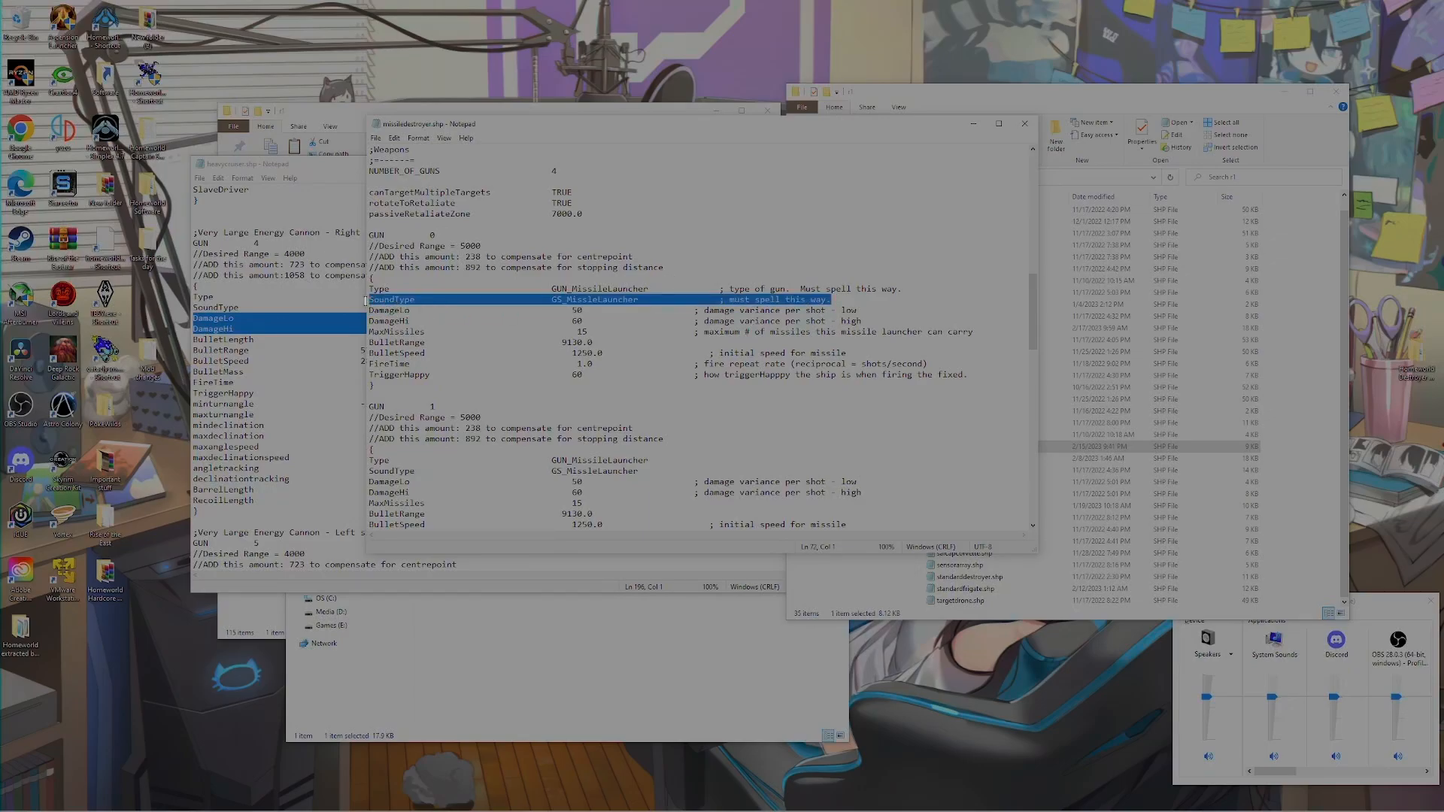
left_click(589, 301)
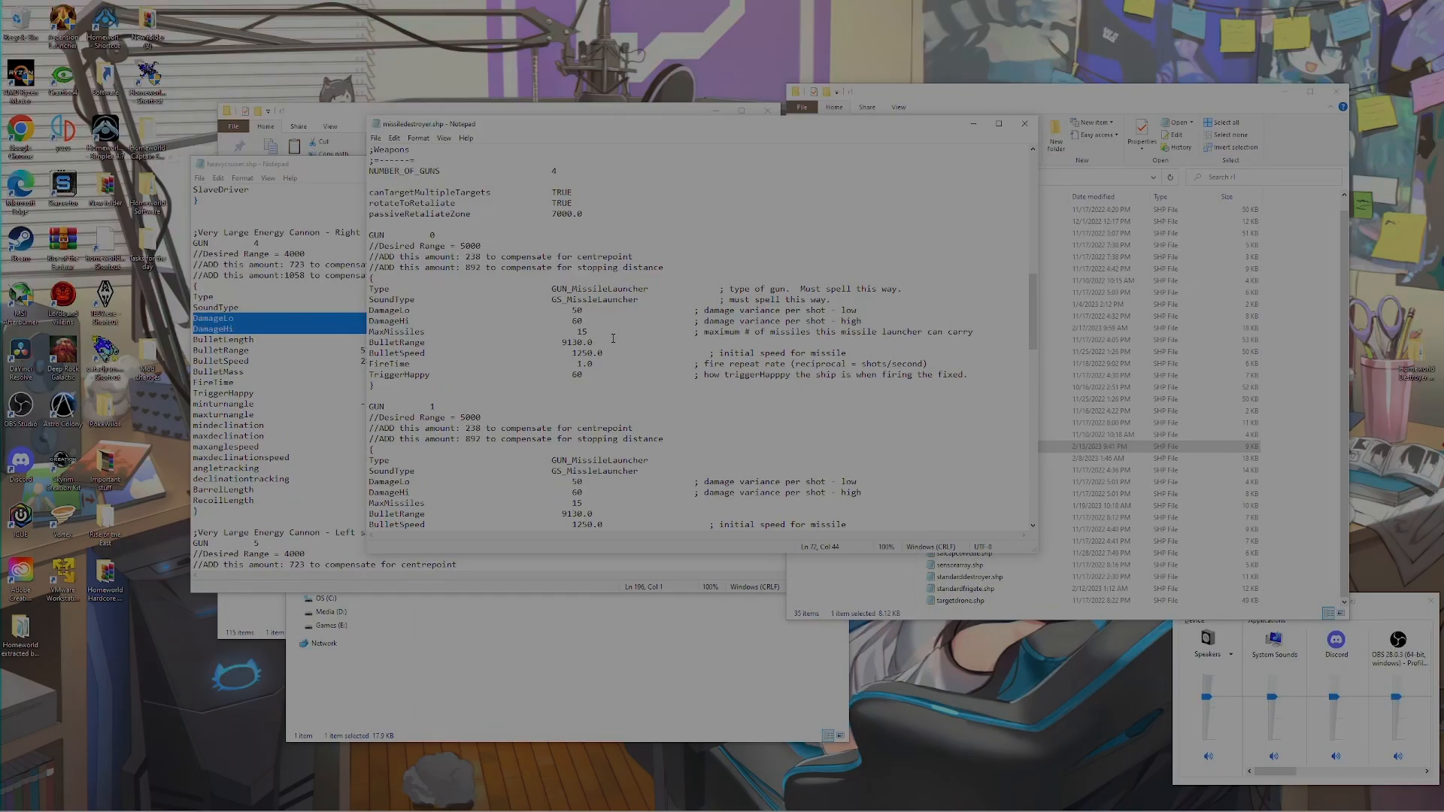
left_click_drag(548, 299, 840, 301)
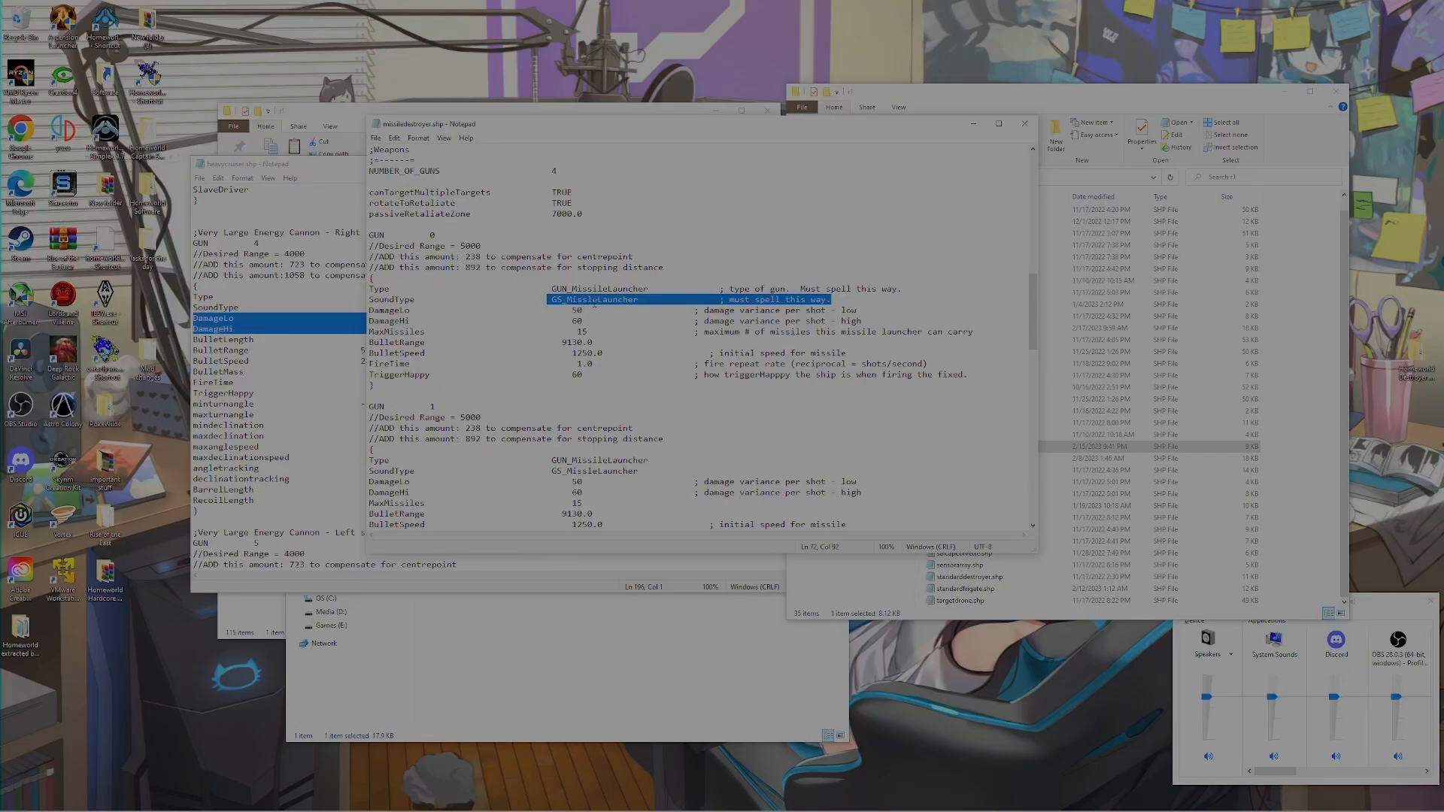
left_click(569, 326)
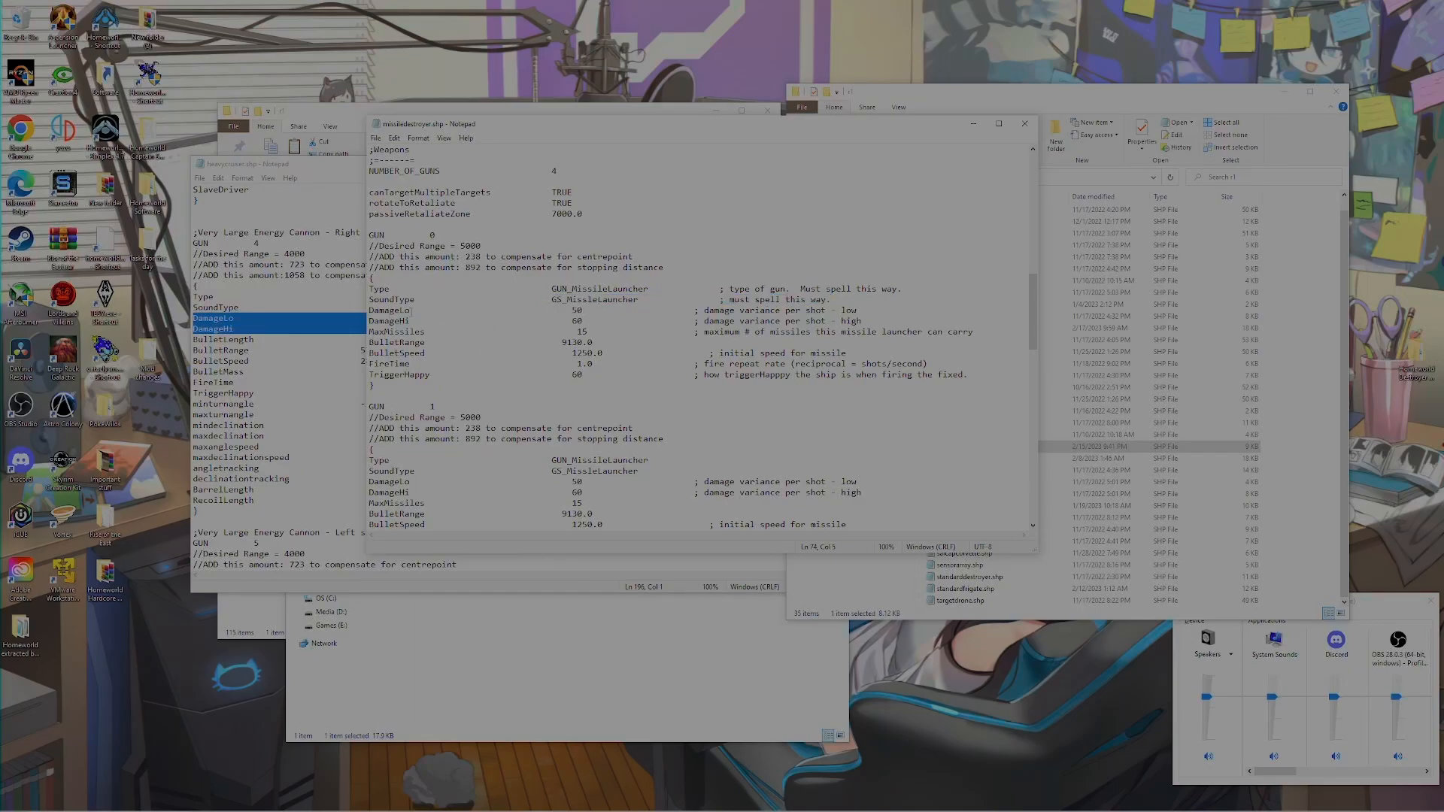
Highlight GUN 0's DamageLo and DamageHi lines together, followed by the MaxMissiles line and its value
left_click_drag(369, 310, 586, 321)
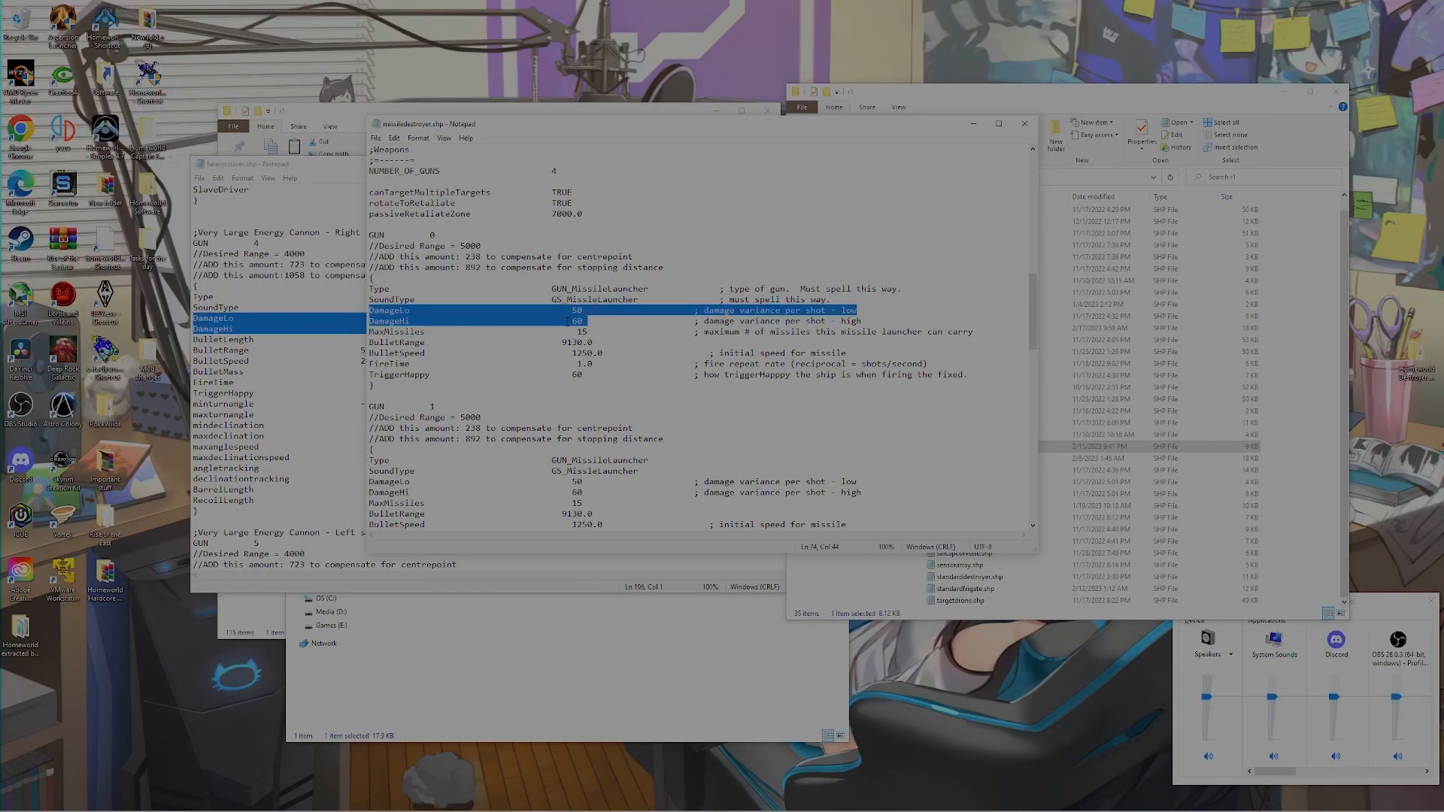
left_click_drag(369, 331, 977, 334)
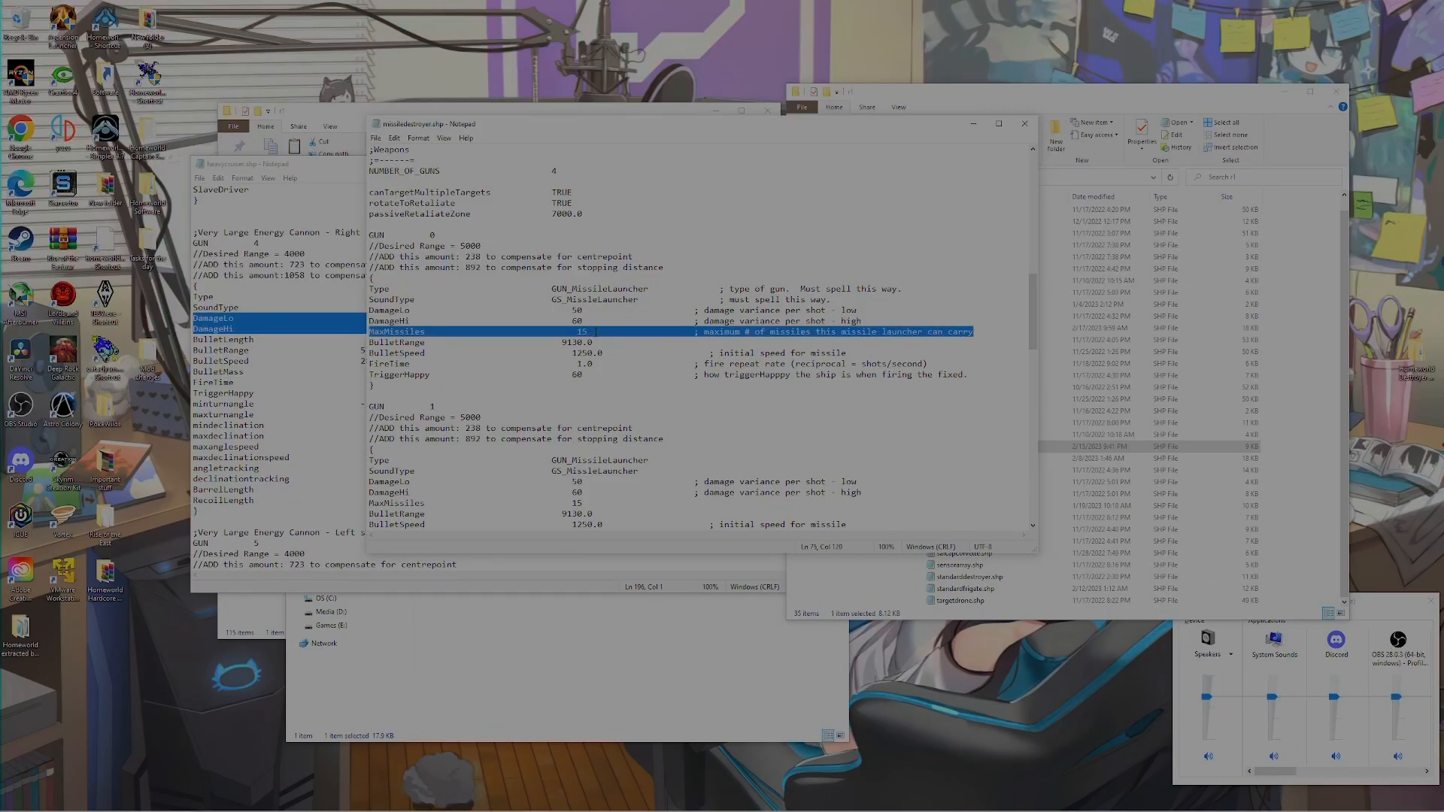
left_click(592, 331)
left_click_drag(587, 332, 577, 332)
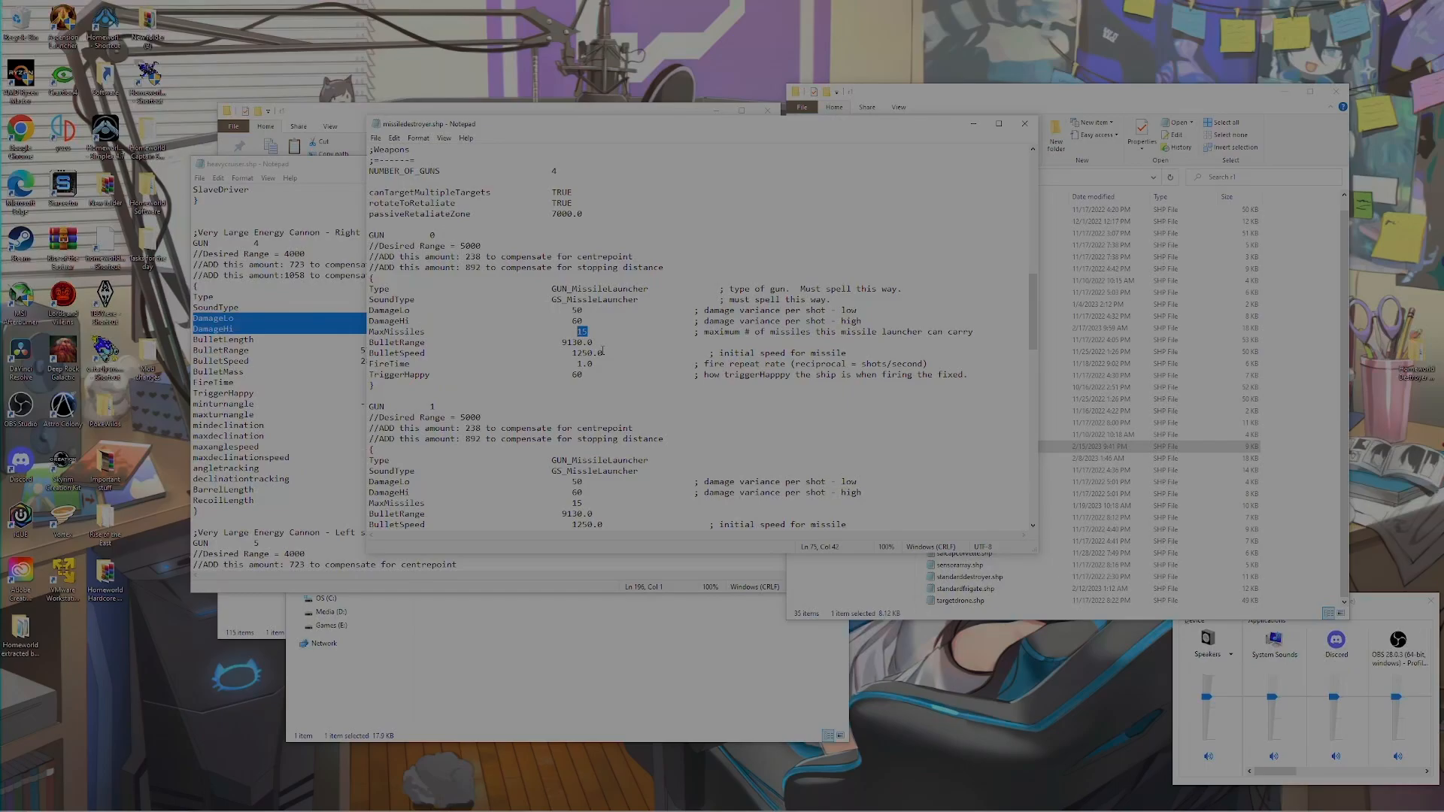
Try a MaxMissiles value of 150000 for GUN 0 in missiledestroyer.shp and remove the added zeros again
left_click(587, 331)
type("0000")
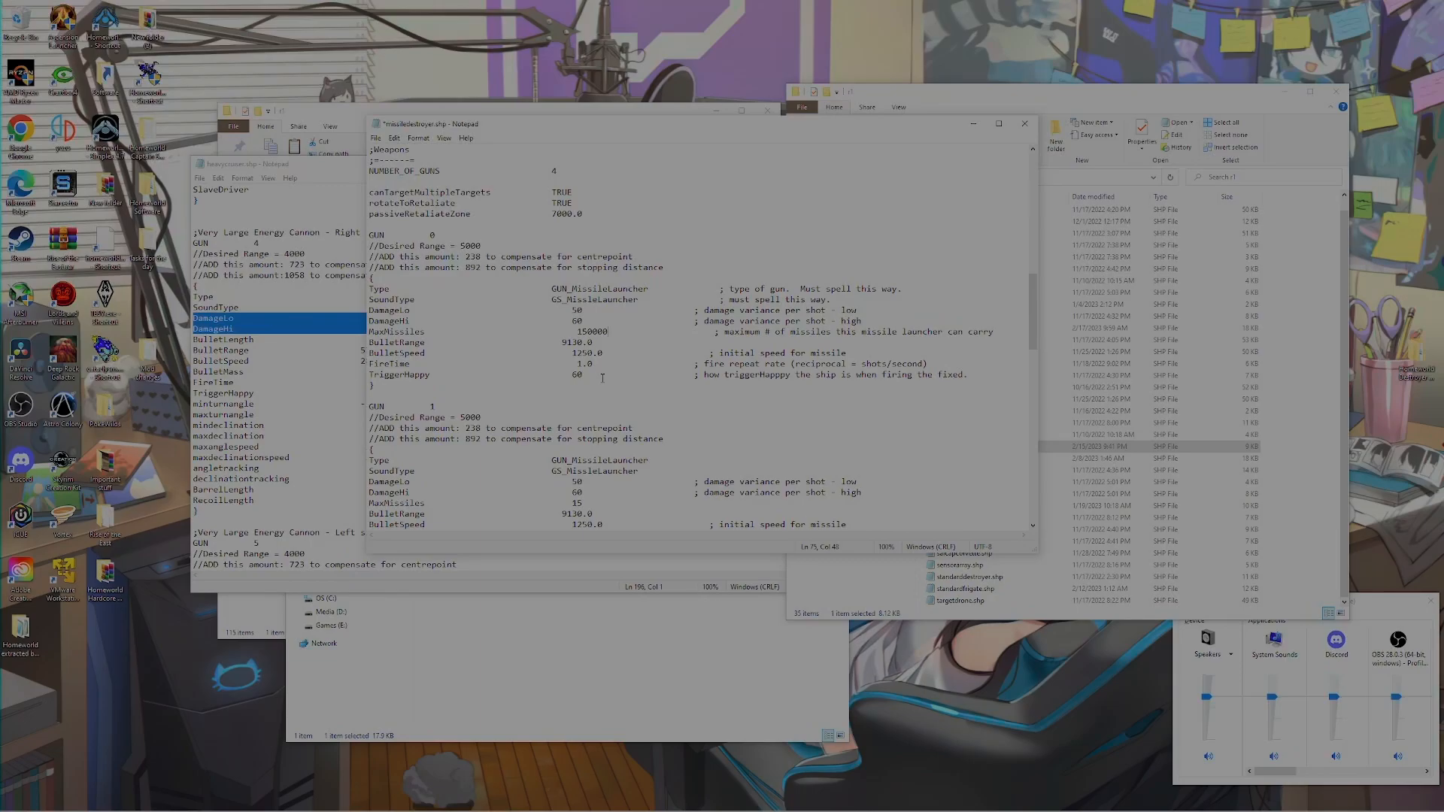
key("BackSpace")
key("BackSpace")
key("BackSpace")
key("BackSpace")
Highlight GUN 0's MaxMissiles, BulletRange, BulletSpeed, FireTime and TriggerHappy lines one after another in missiledestroyer.shp
left_click_drag(368, 332, 599, 332)
left_click_drag(369, 342, 600, 340)
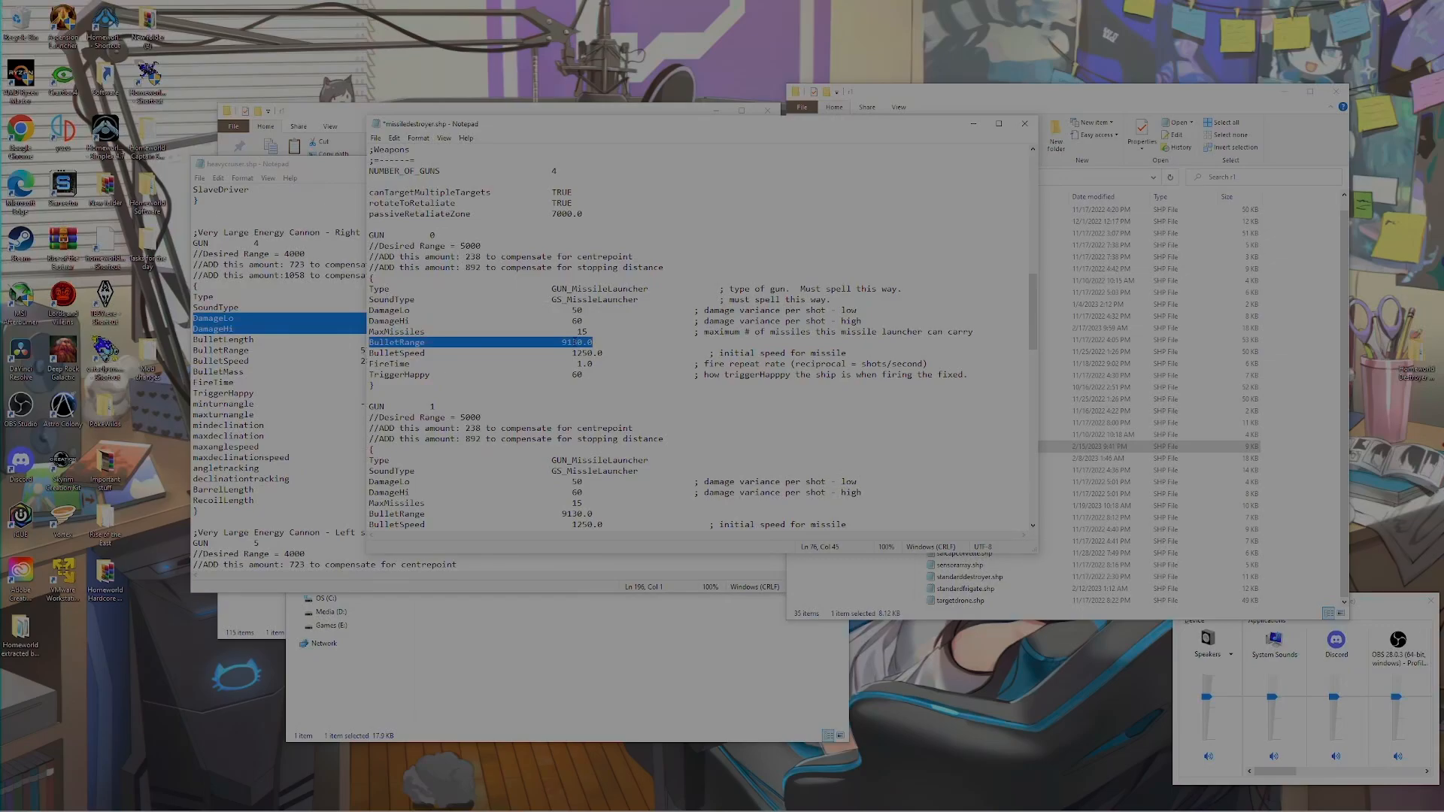
left_click_drag(366, 354, 627, 348)
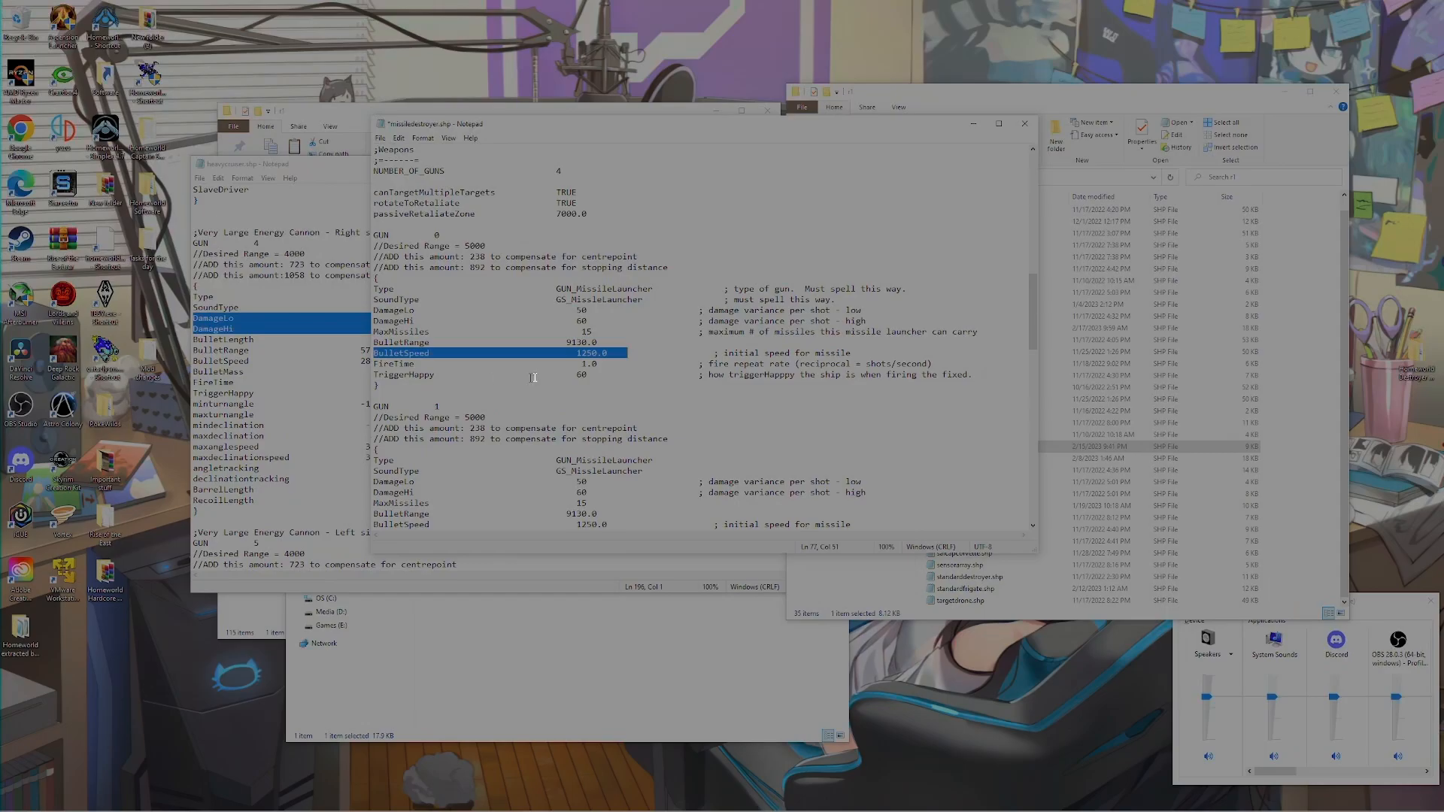
left_click_drag(374, 364, 600, 361)
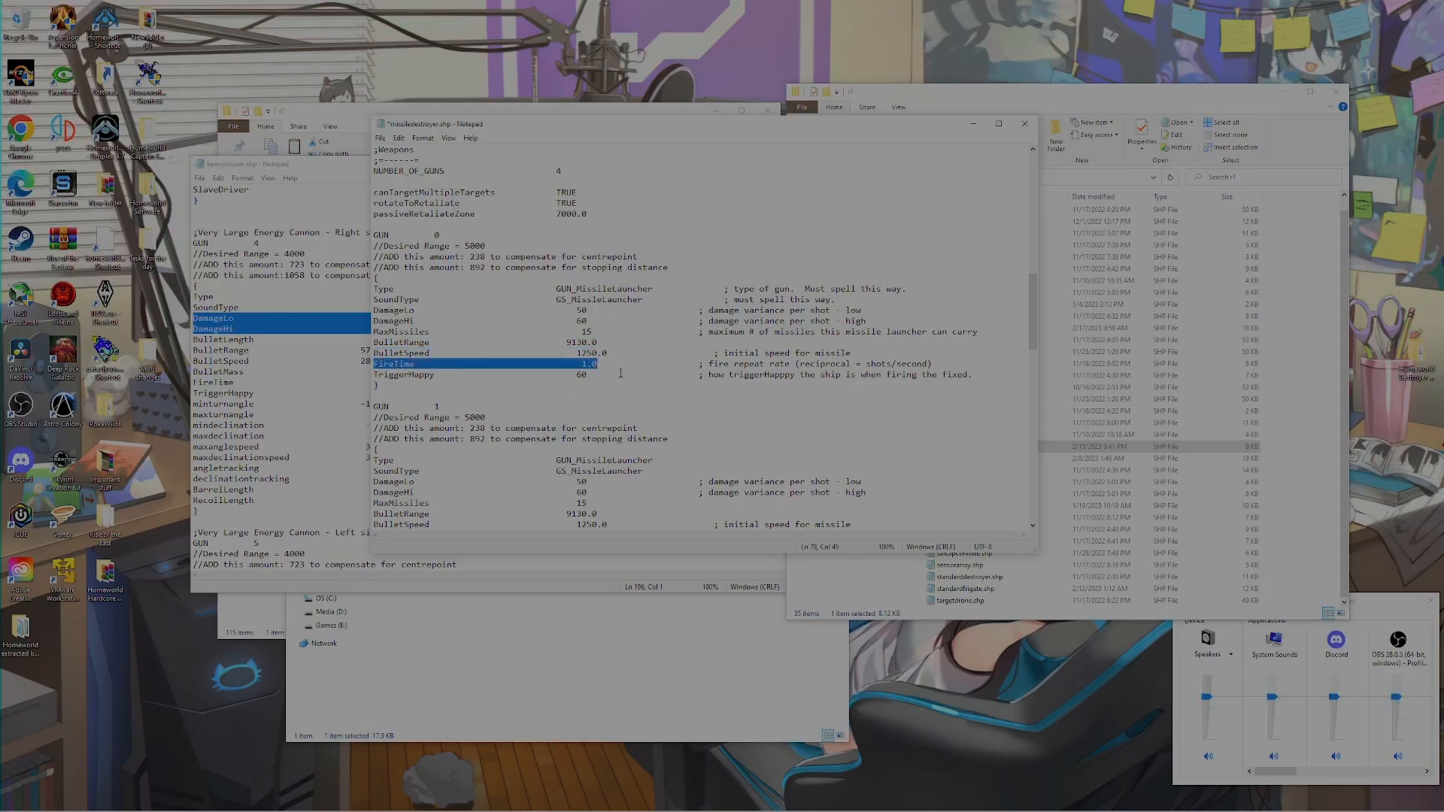
left_click_drag(374, 375, 589, 375)
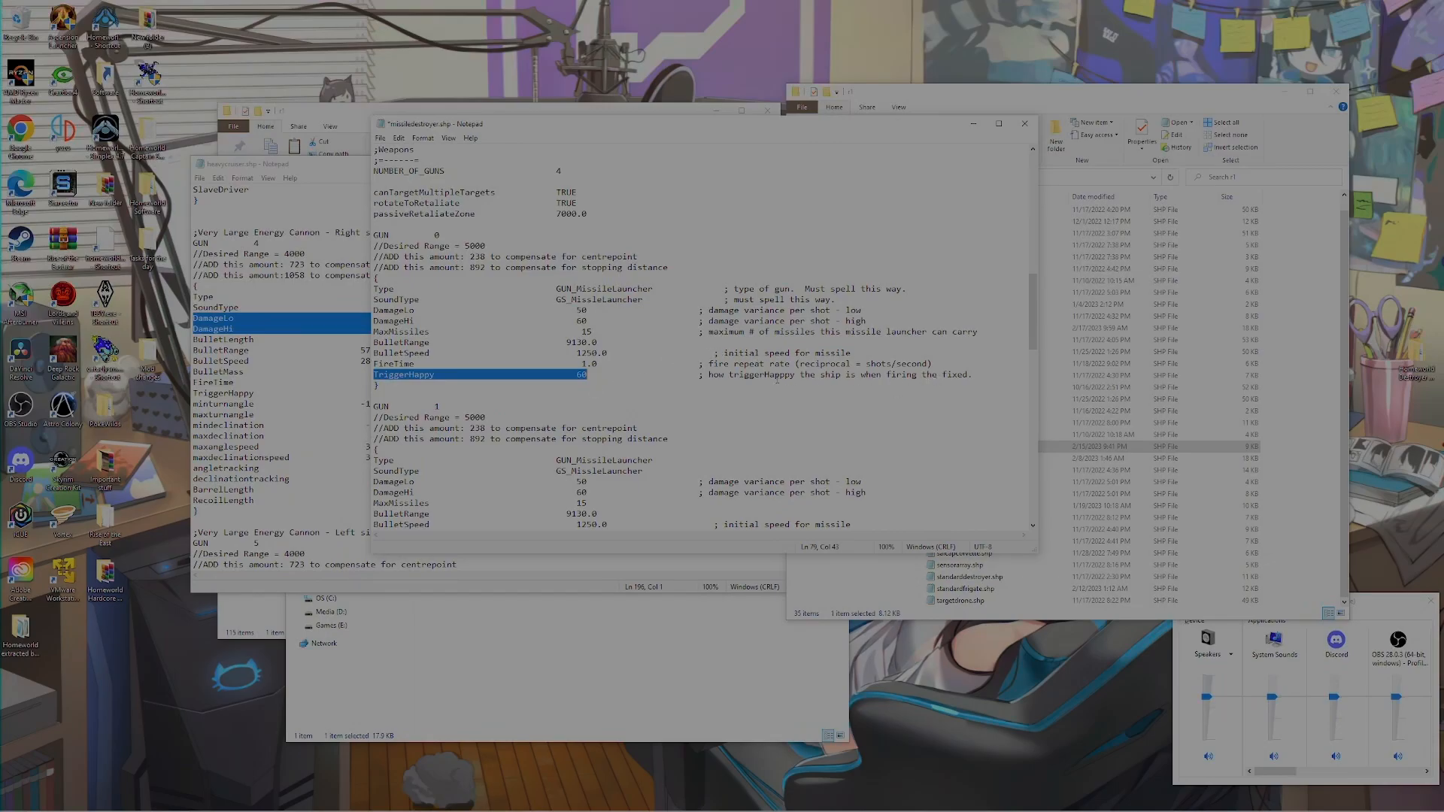
left_click_drag(593, 374, 373, 374)
scroll(629, 353, "down", 3)
scroll(631, 353, "up", 4)
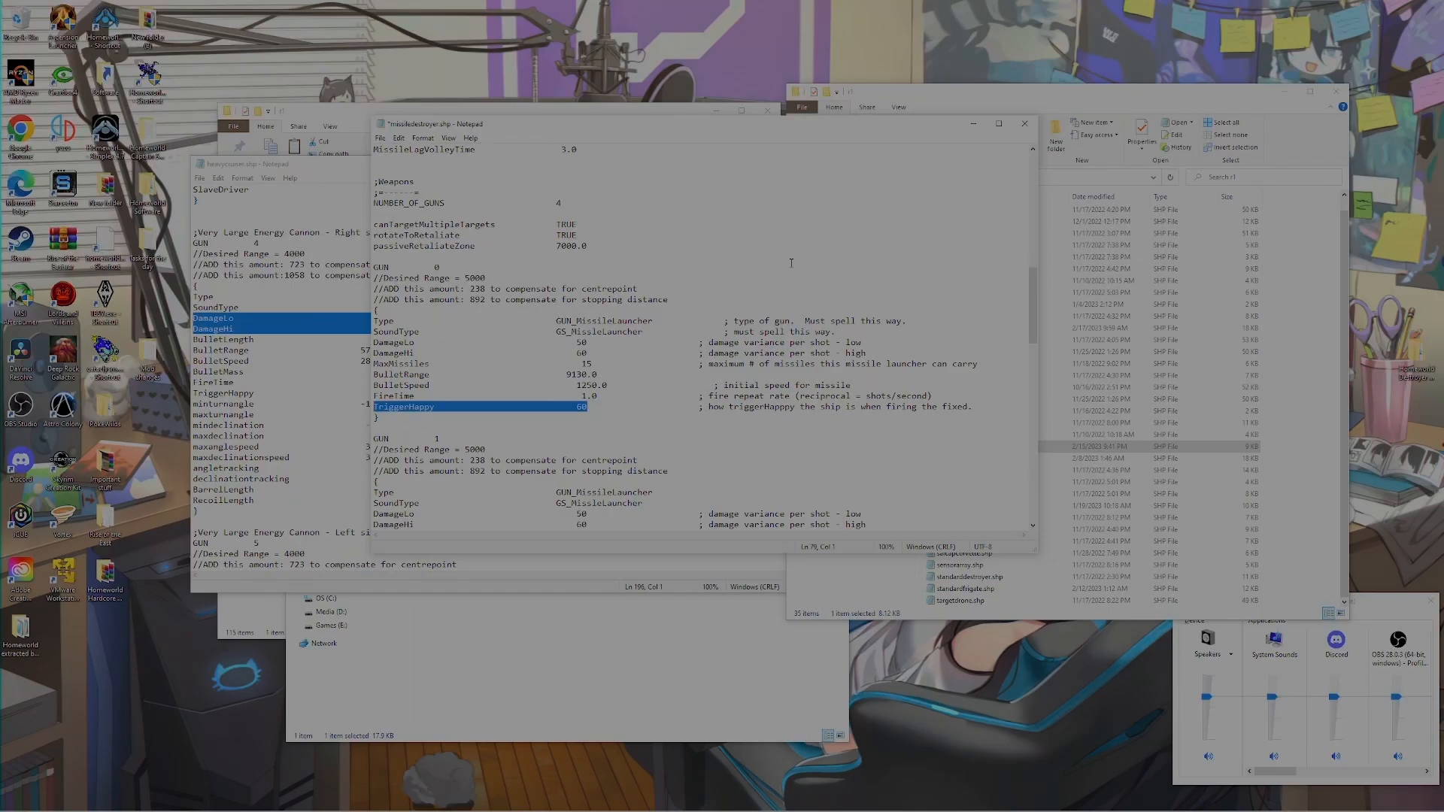
Close missiledestroyer.shp without saving and move the heavycruiser.shp window beside the r1 folder's file list
left_click(1024, 123)
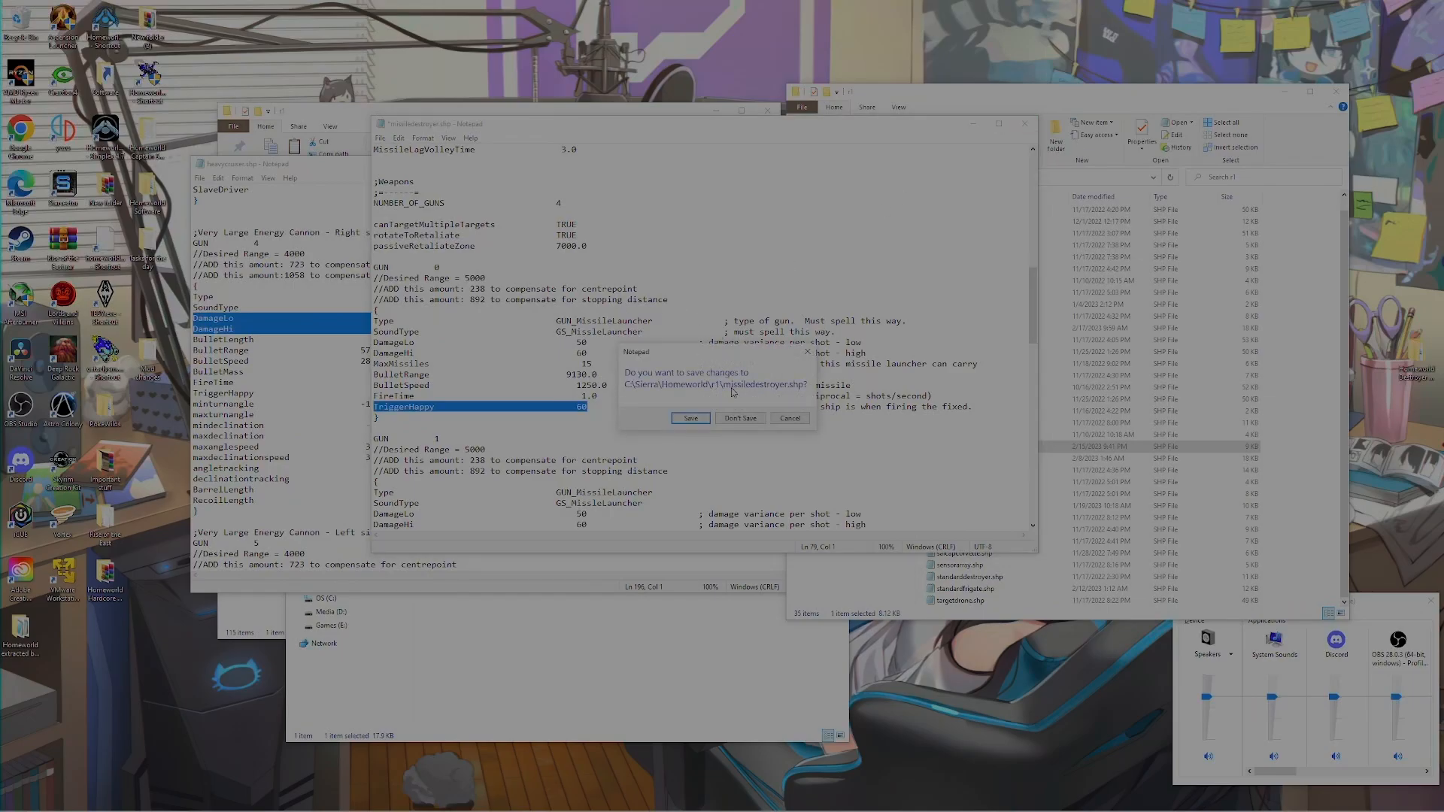
left_click(740, 419)
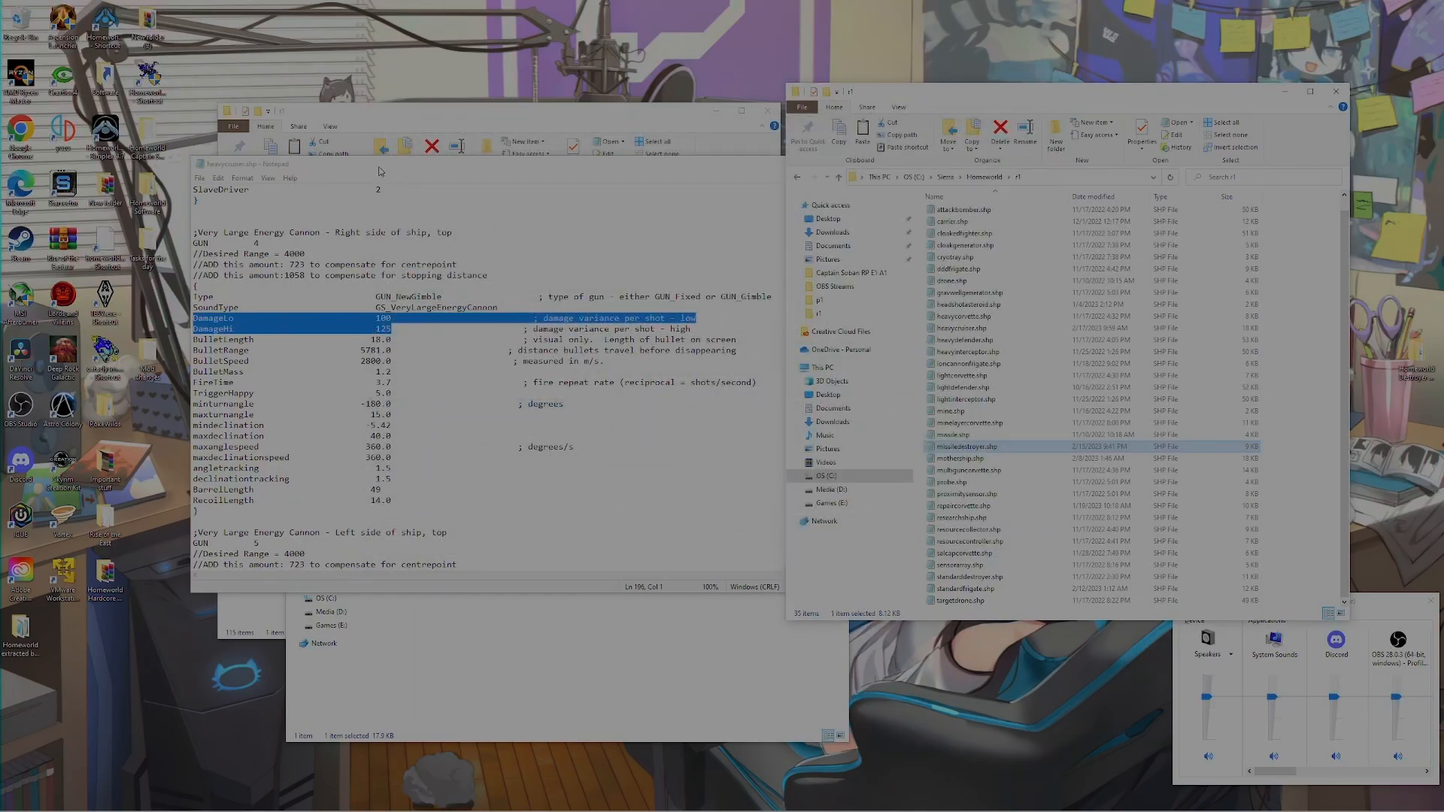
left_click_drag(380, 172, 393, 183)
scroll(440, 348, "up", 5)
scroll(439, 348, "down", 4)
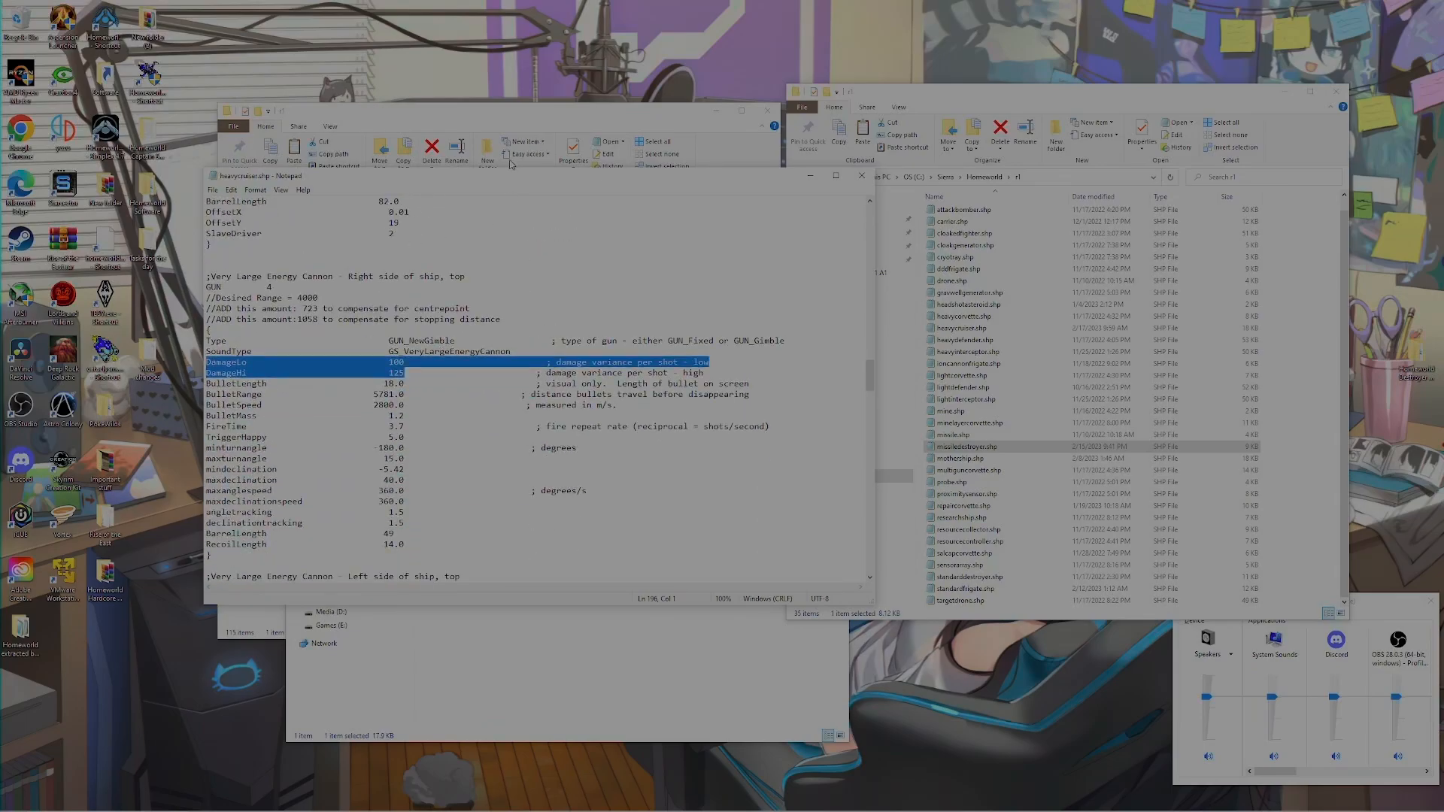
left_click_drag(501, 183, 576, 117)
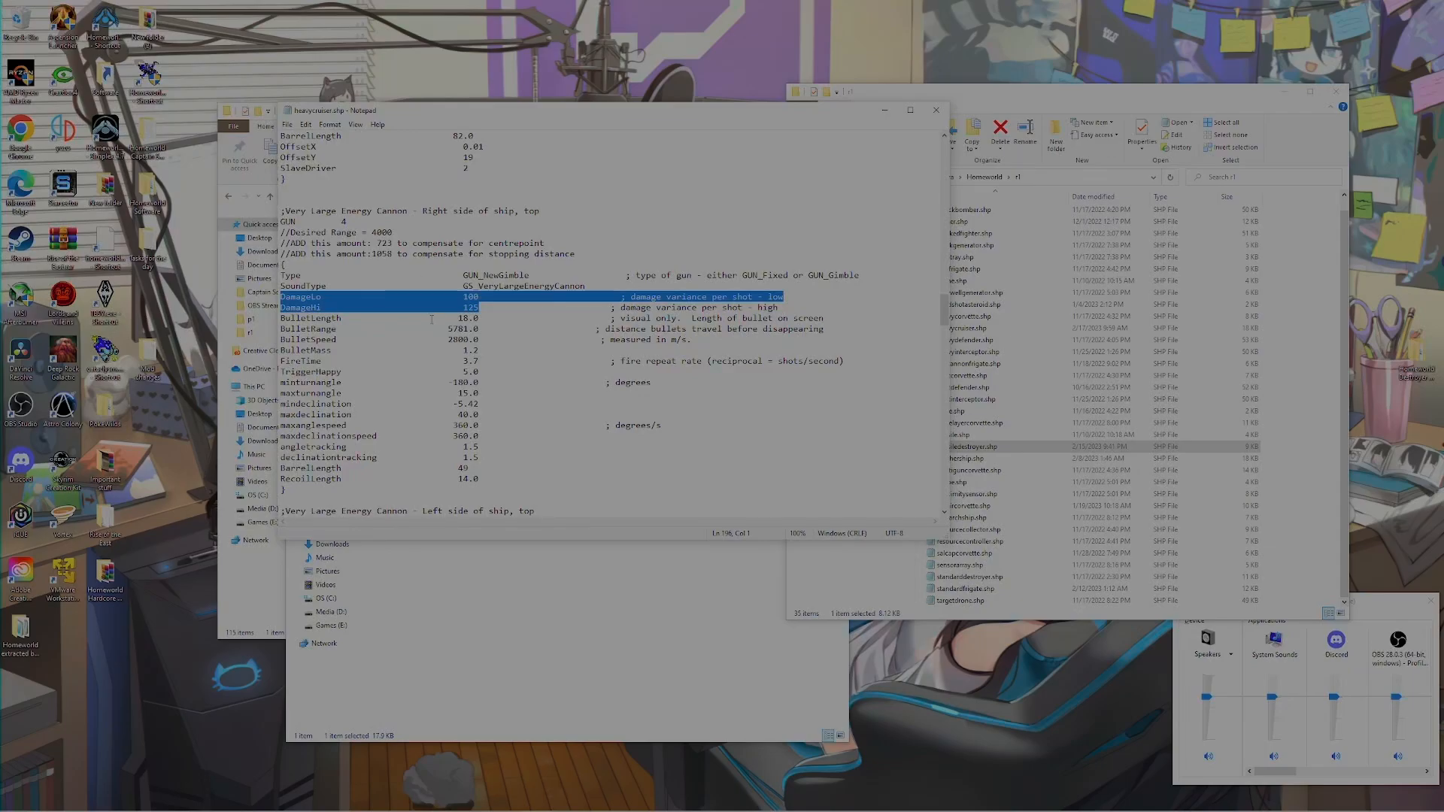
left_click_drag(479, 115, 412, 111)
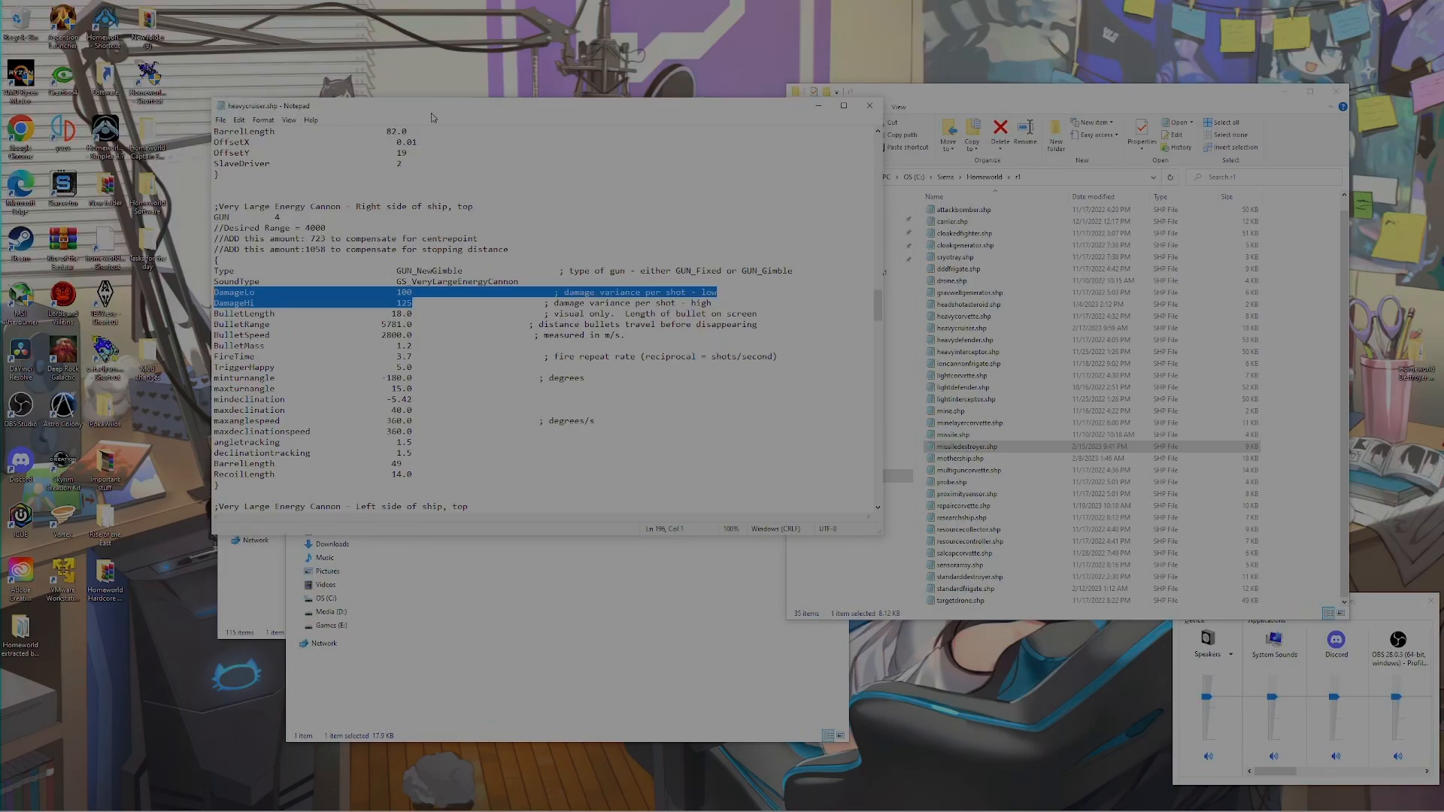
left_click_drag(431, 113, 482, 106)
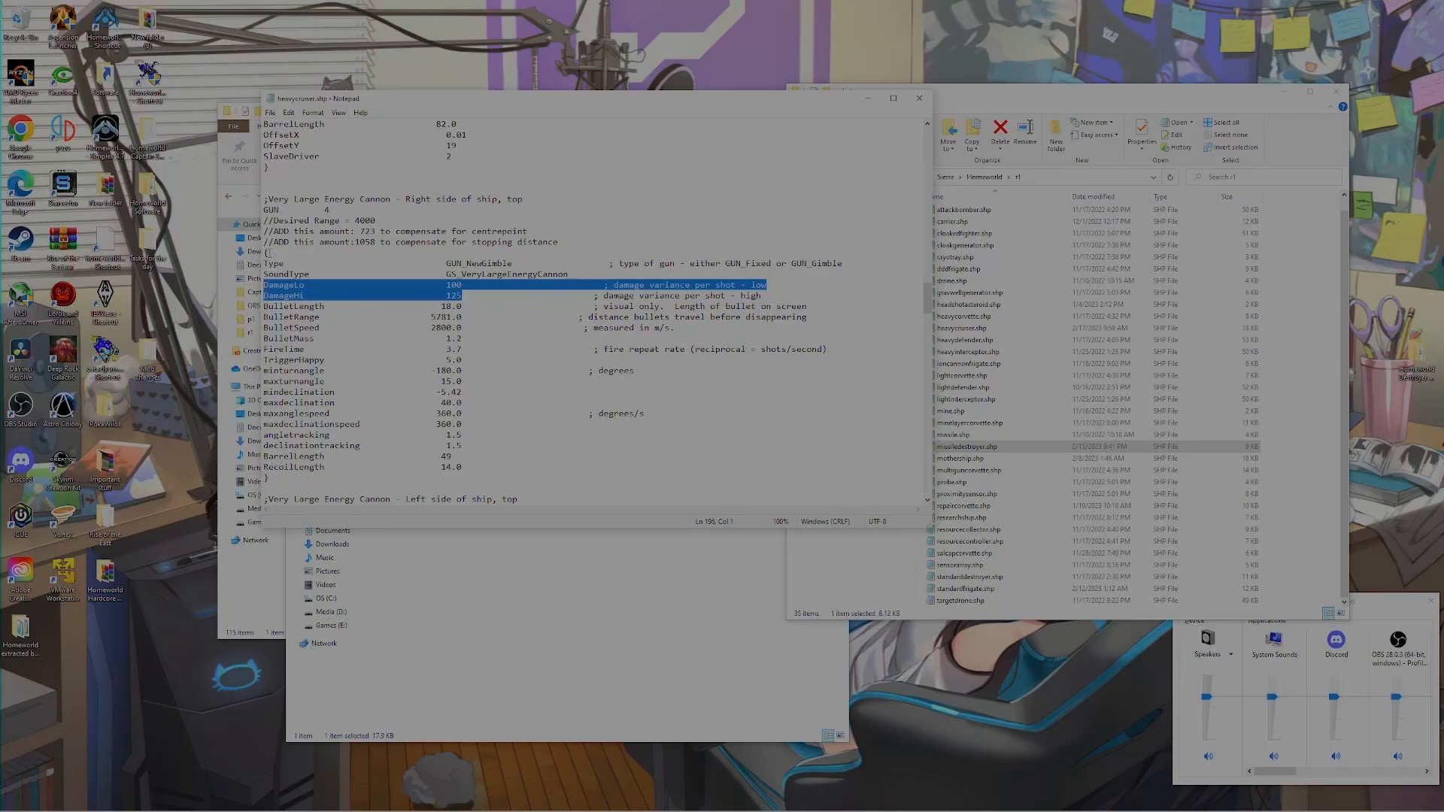
left_click_drag(821, 107, 699, 128)
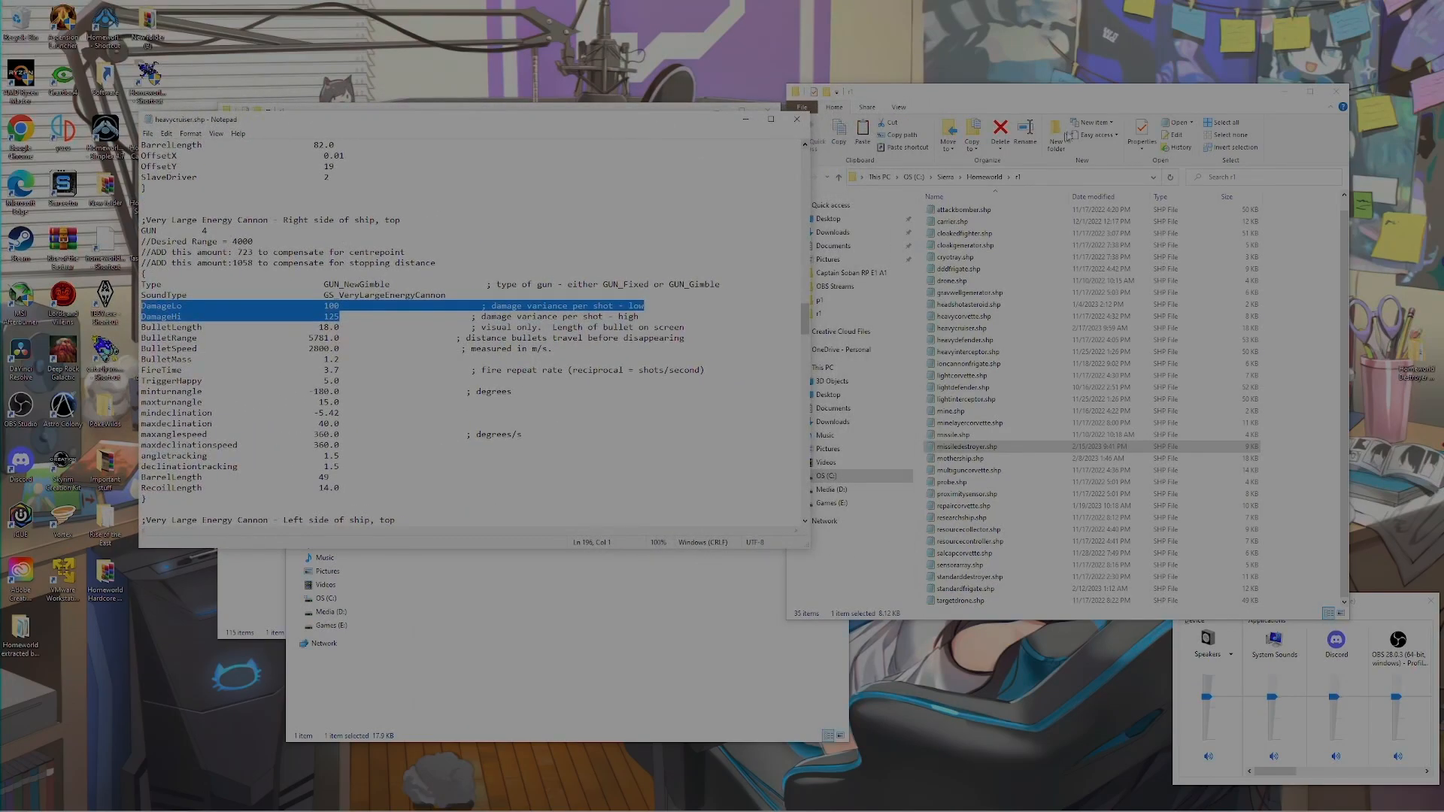
Reopen missiledestroyer.shp beside the heavy cruiser file and copy GUN 0's whole parameter block including its braces
left_click(997, 445)
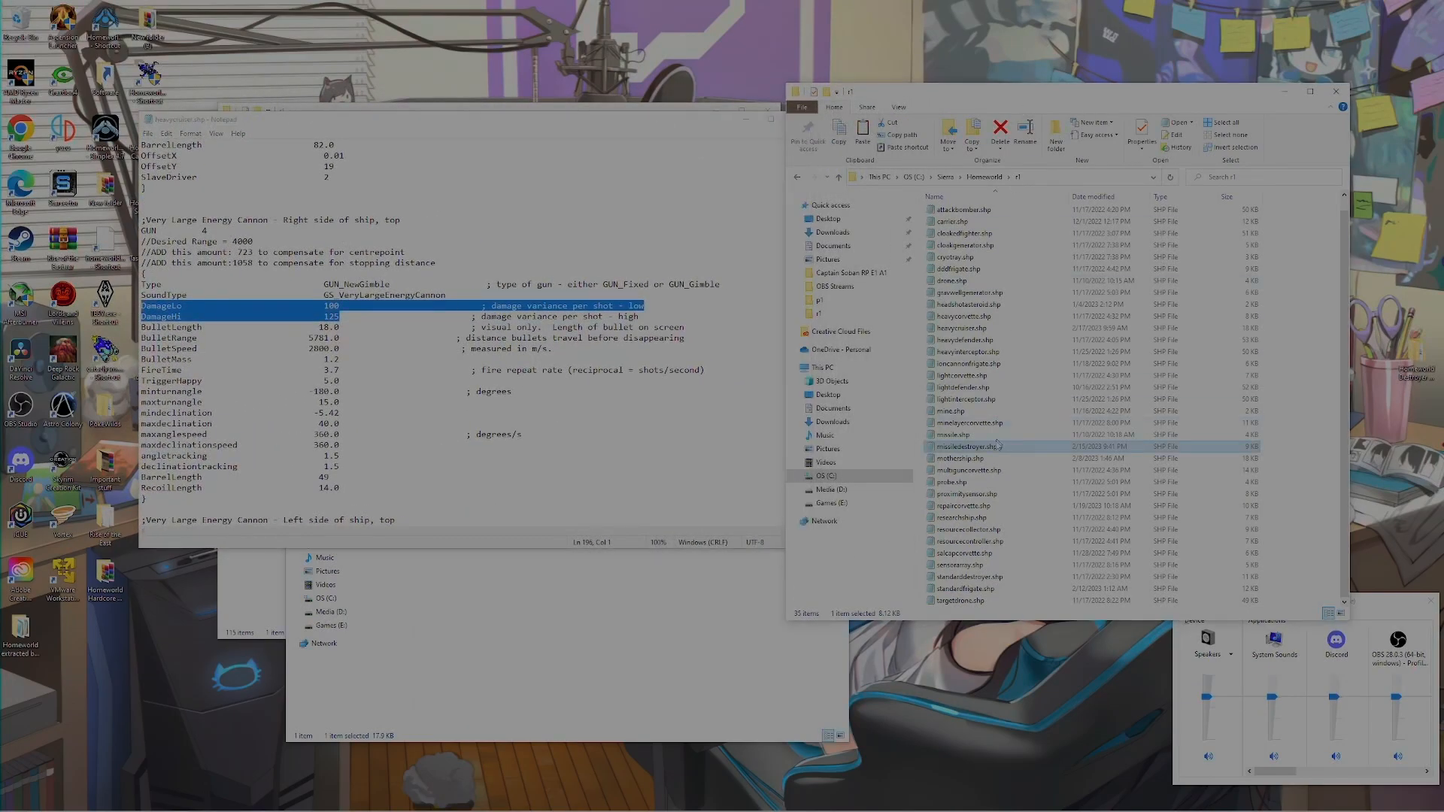
double_click(980, 452)
left_click_drag(506, 120, 839, 108)
scroll(880, 407, "down", 20)
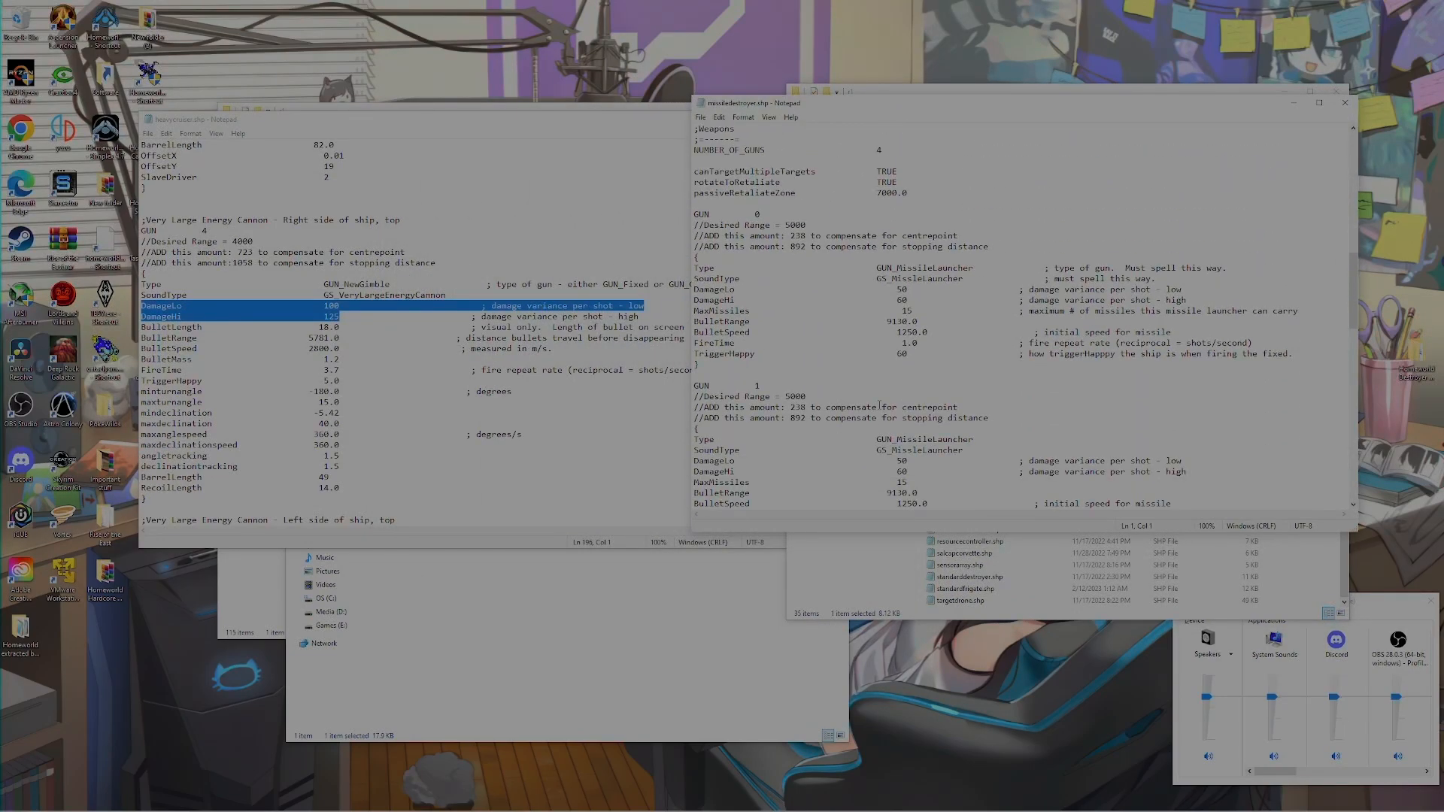
left_click(693, 258)
left_click_drag(695, 258, 697, 364)
key("ctrl+c")
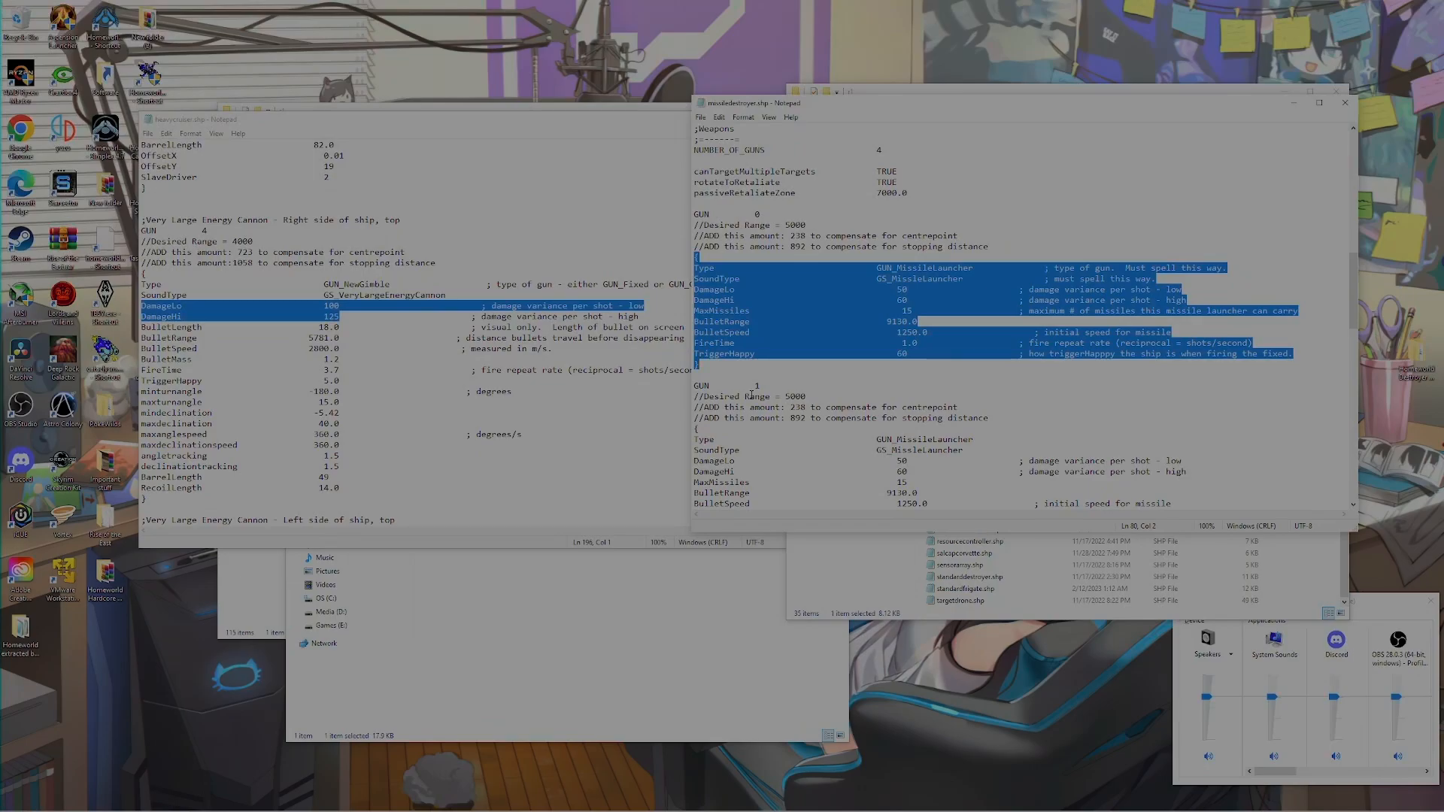
Replace GUN 0's entire parameter block in heavycruiser.shp with the copied missile launcher block
left_click(210, 336)
scroll(214, 334, "up", 20)
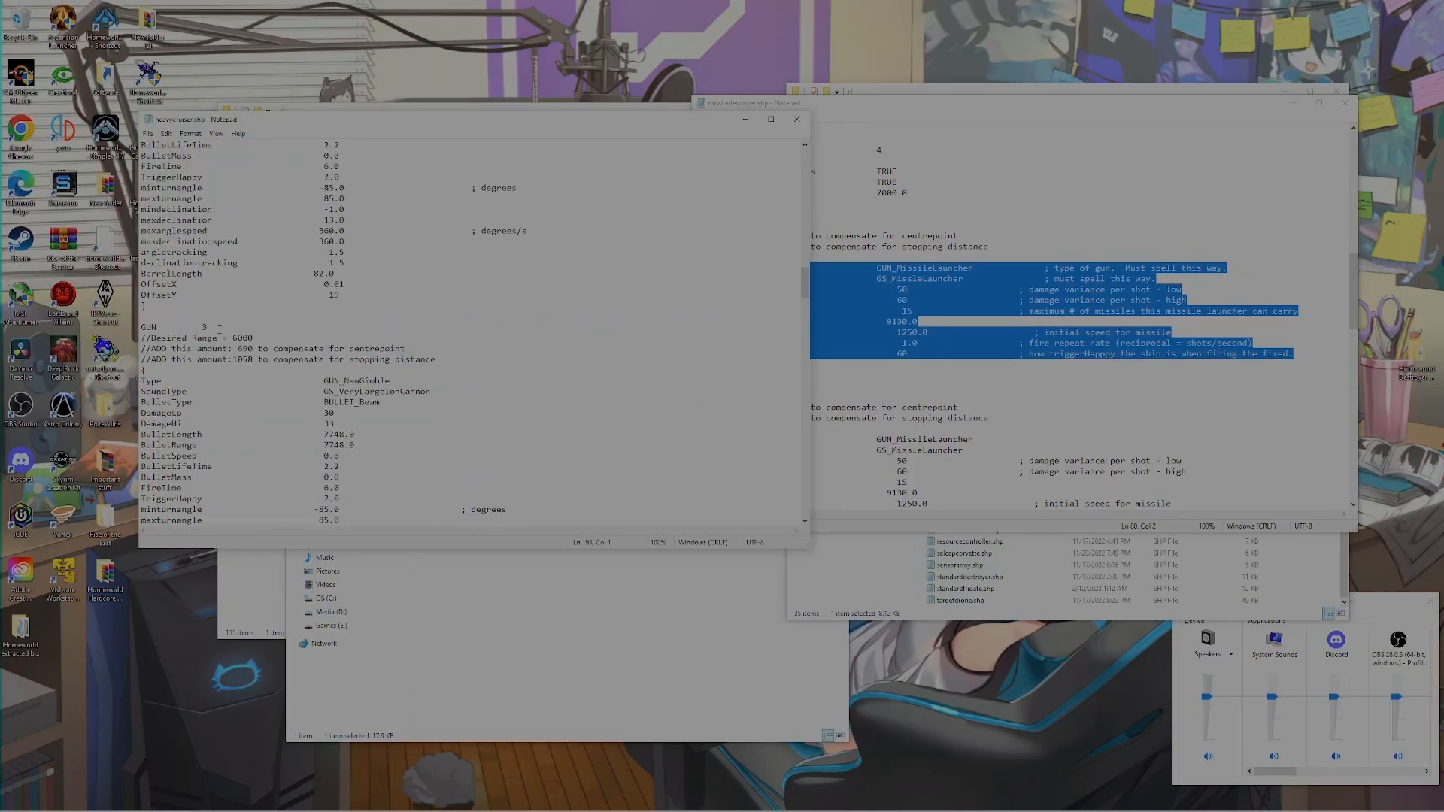
scroll(219, 332, "up", 12)
scroll(219, 333, "up", 12)
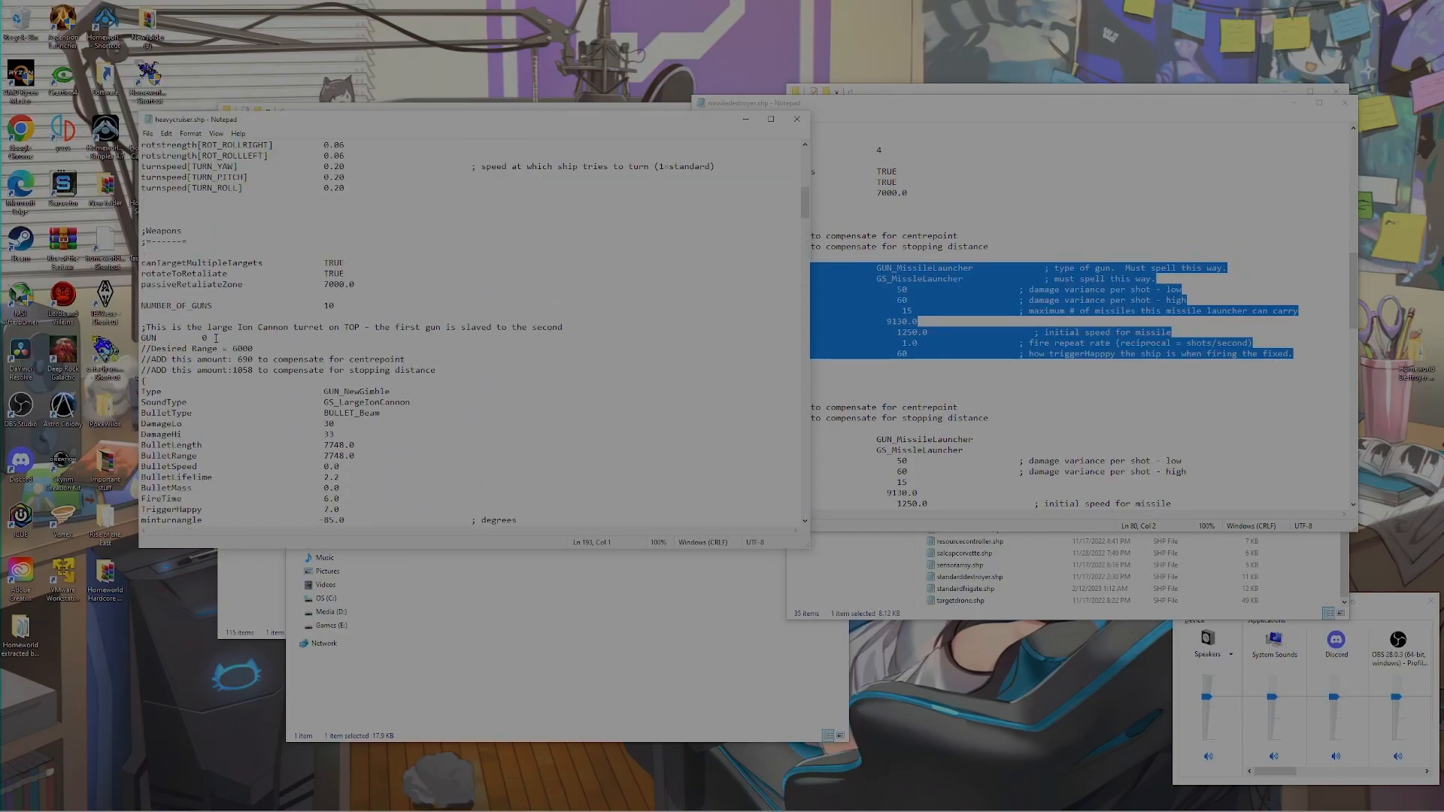
scroll(214, 337, "down", 5)
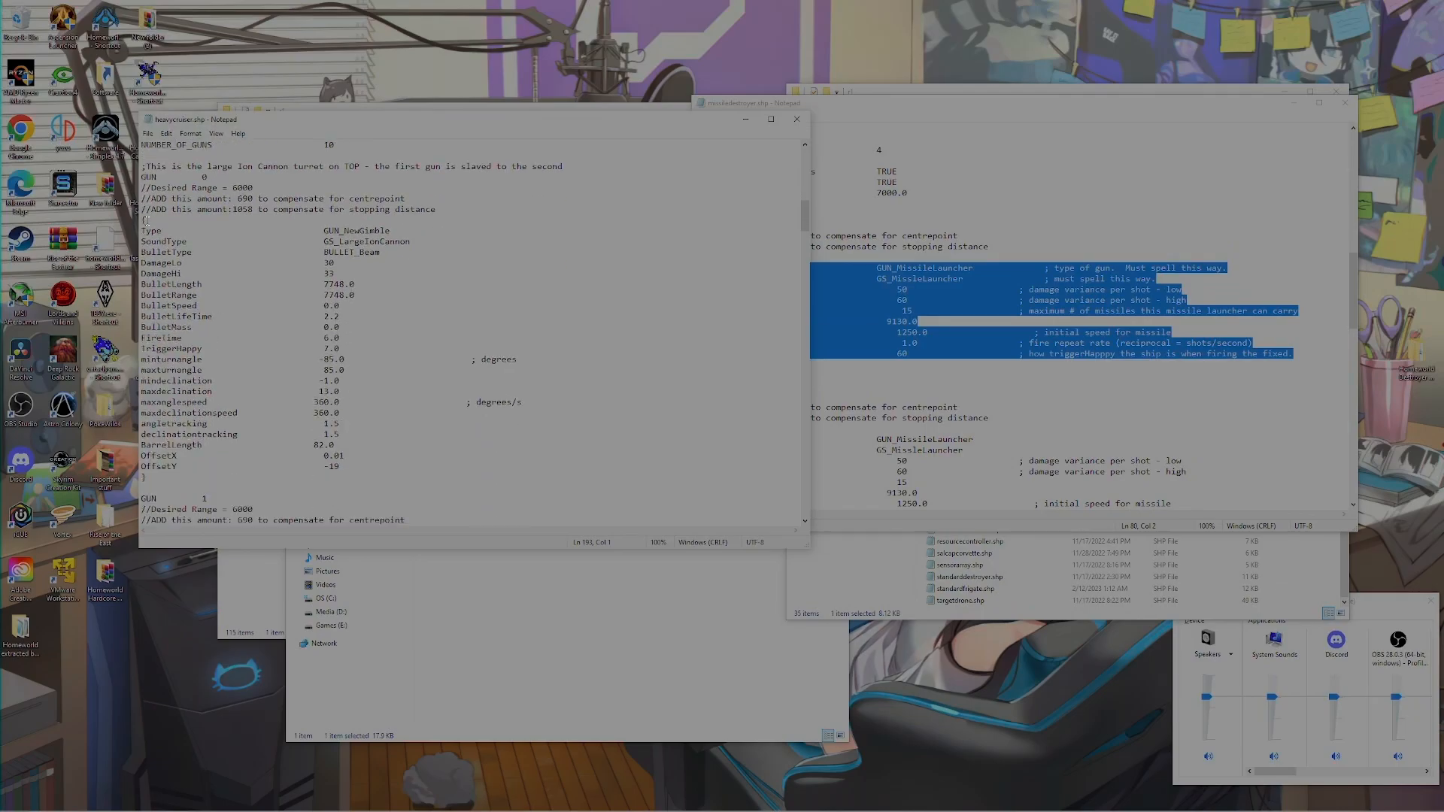
left_click_drag(142, 220, 147, 477)
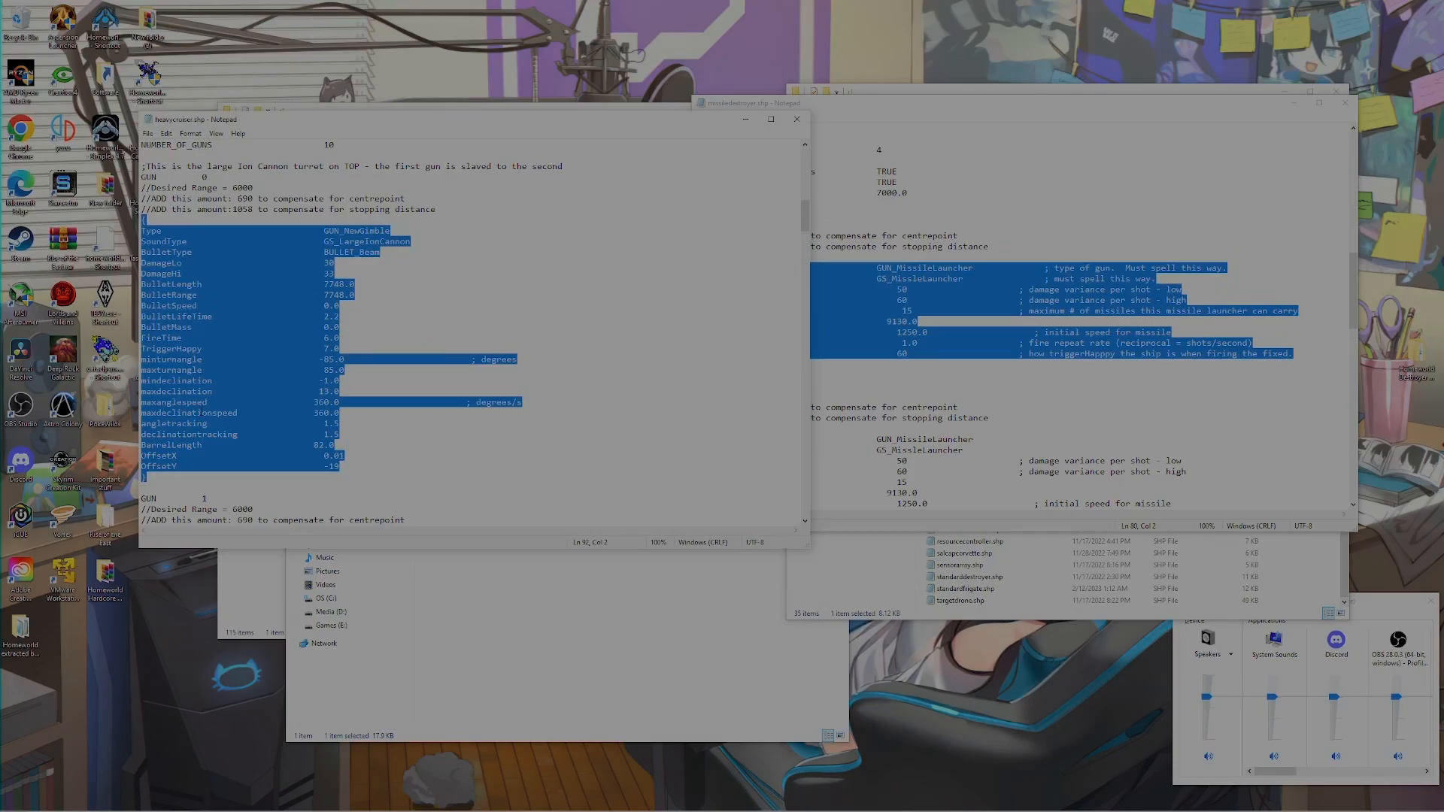
key("ctrl+v")
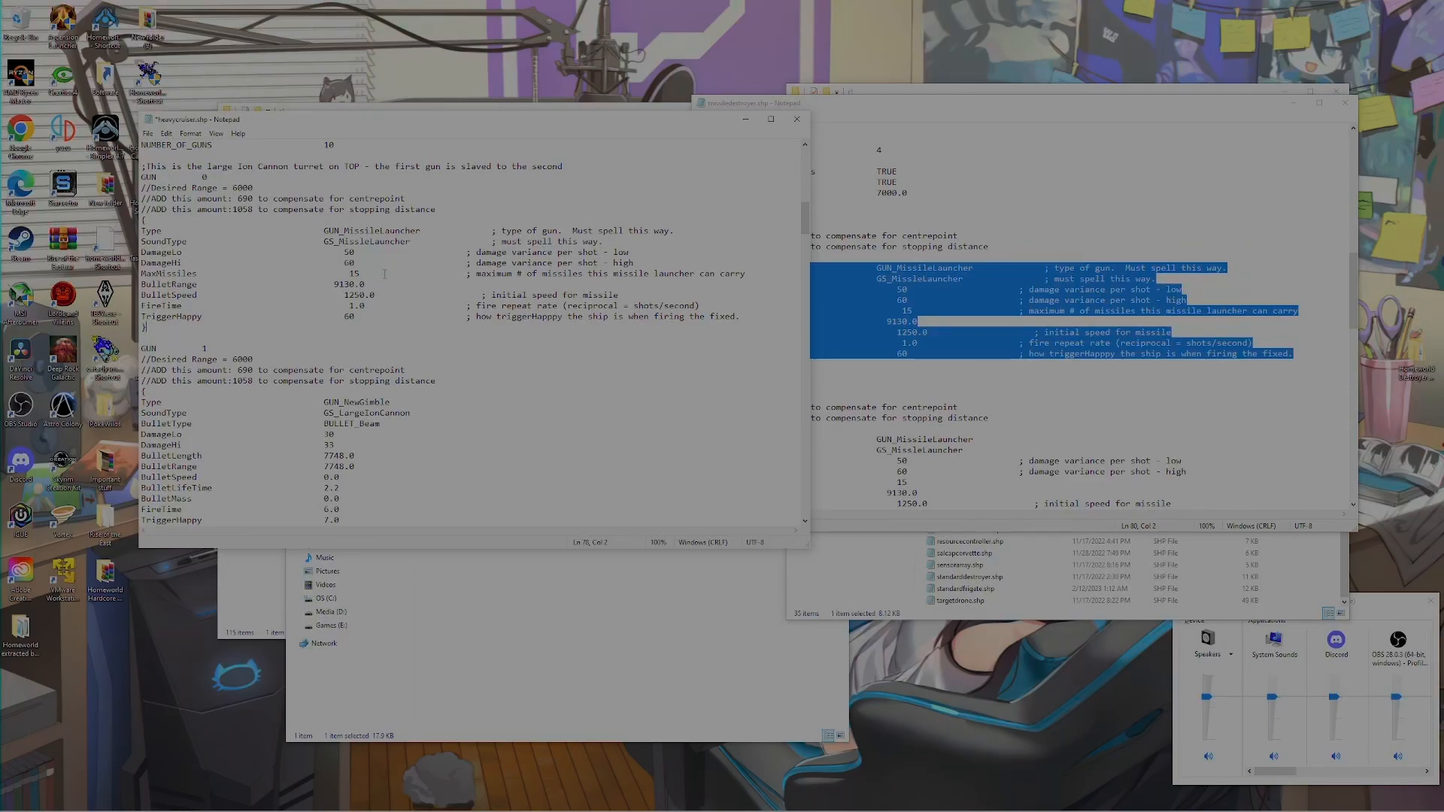
Replace GUN 1's entire parameter block in heavycruiser.shp, including its SlaveDriver line, with the same missile launcher block
scroll(200, 295, "down", 4)
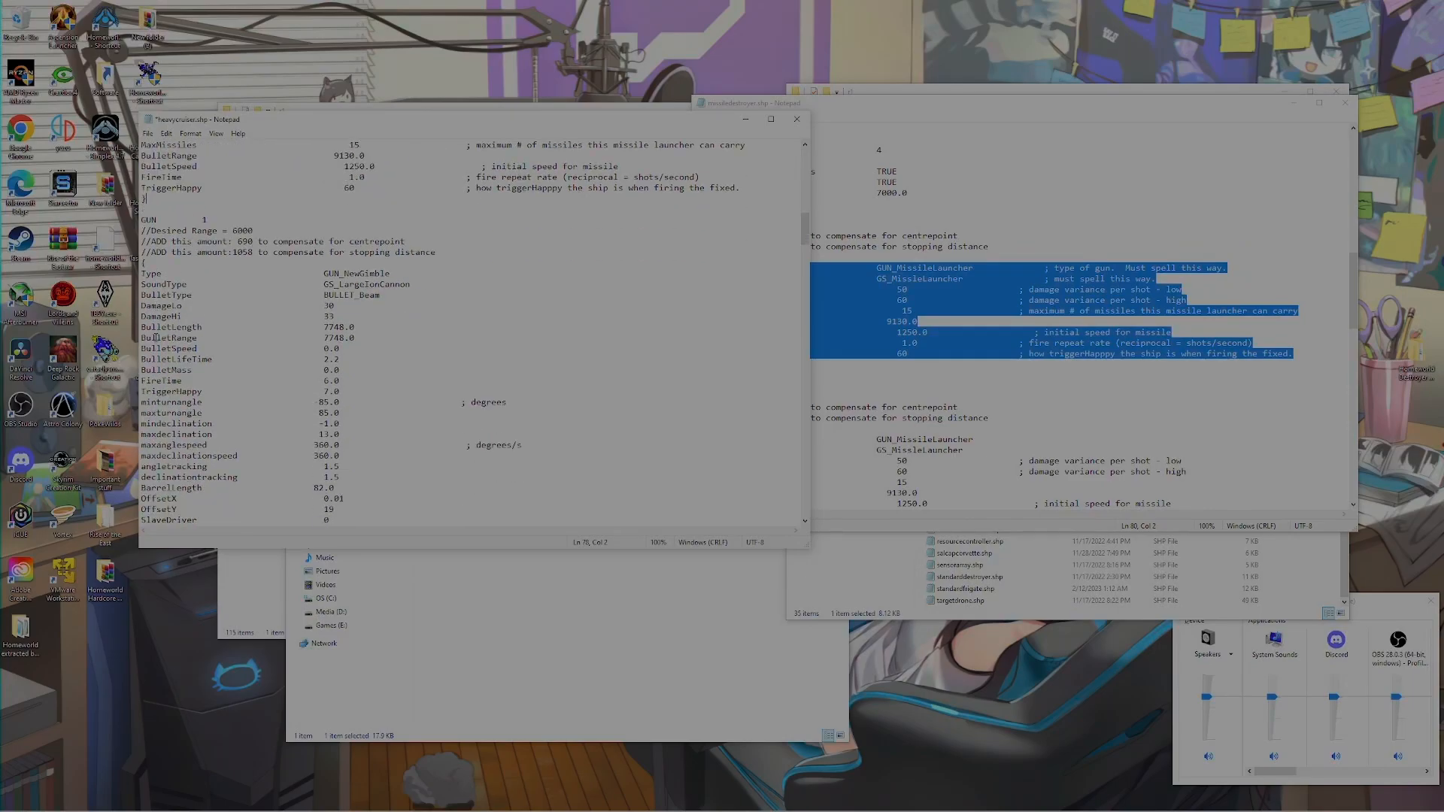
left_click_drag(144, 262, 148, 467)
scroll(152, 316, "down", 2)
scroll(244, 381, "up", 2)
scroll(241, 380, "down", 2)
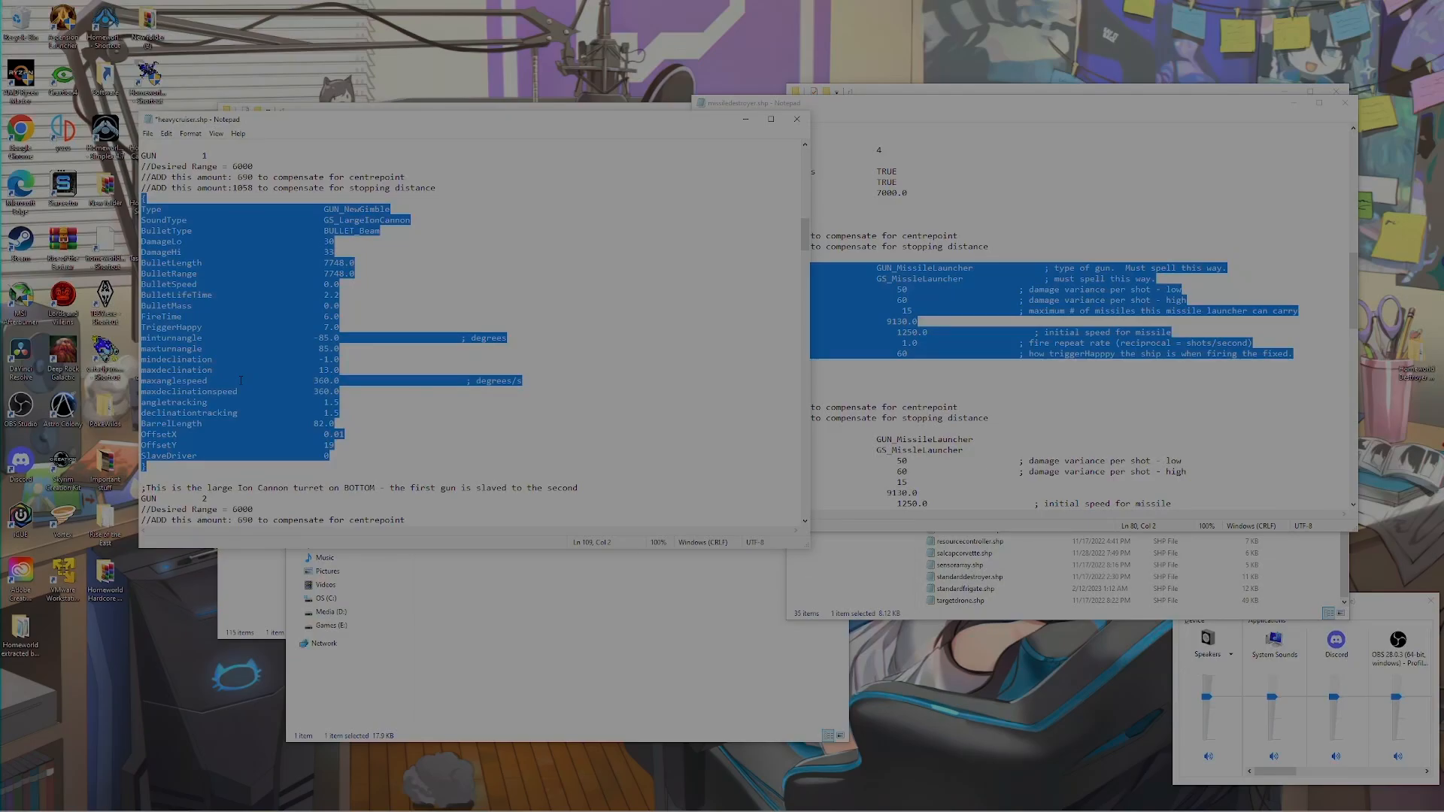
type("{ Type GUN_MissileLauncher ; type of gun.  Must spell this way. SoundType GS_MissleLauncher ; must spell this way. DamageLo 50 ; damage variance per shot - low DamageHi 60 ; damage variance per shot - high MaxMissiles 15 ; maximum # of missiles this missile launcher can carry BulletRange 9130.0 BulletSpeed 1250.0 ; initial speed for missile FireTime 1.0 ; fire repeat rate (reciprocal = shots/second) TriggerHappy 60 ; how triggerHappy the ship is when firing the fixed. }")
Set MaxMissiles to 15000 for both GUN 0 and GUN 1 in heavycruiser.shp
scroll(241, 374, "up", 5)
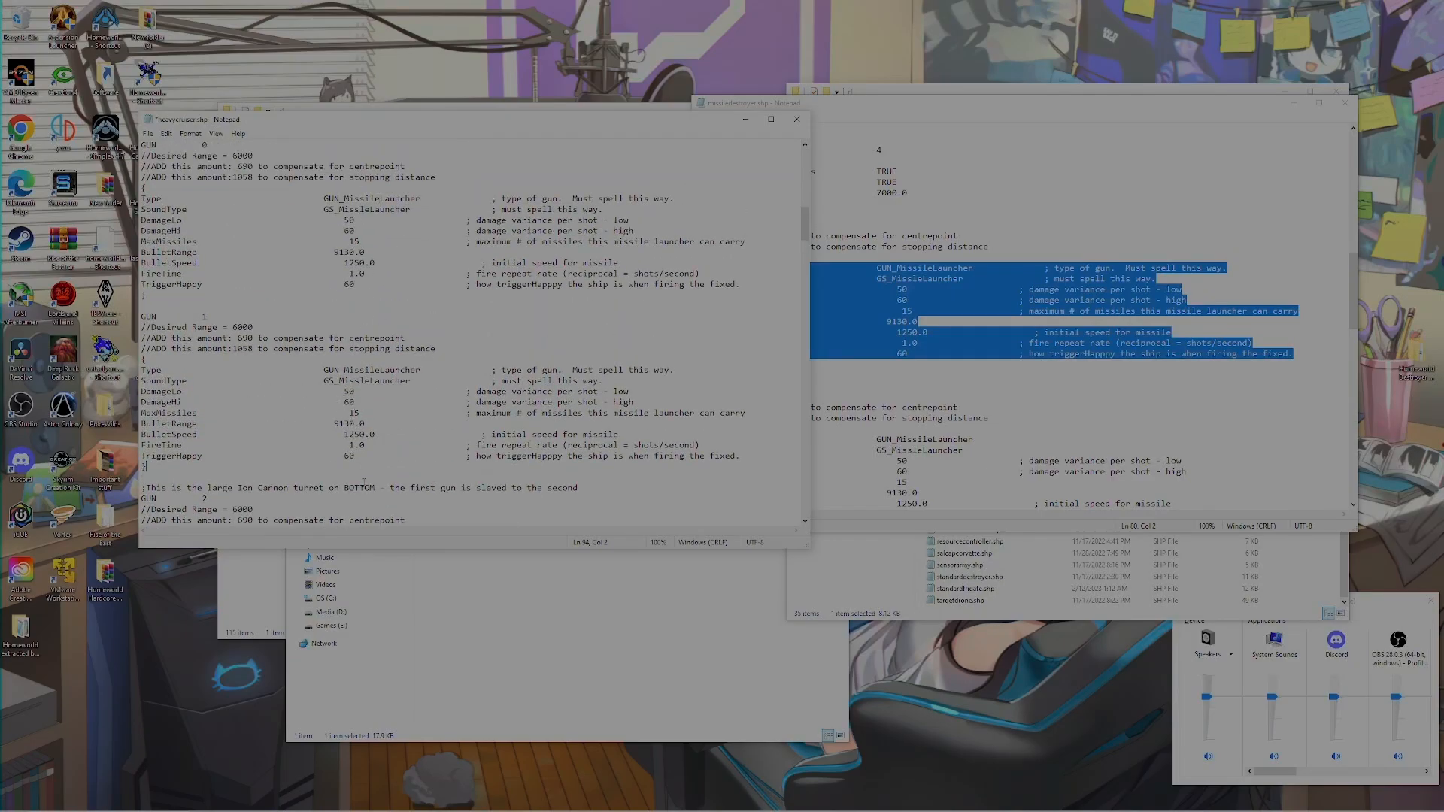
left_click(365, 242)
type("000")
left_click(362, 414)
type("000")
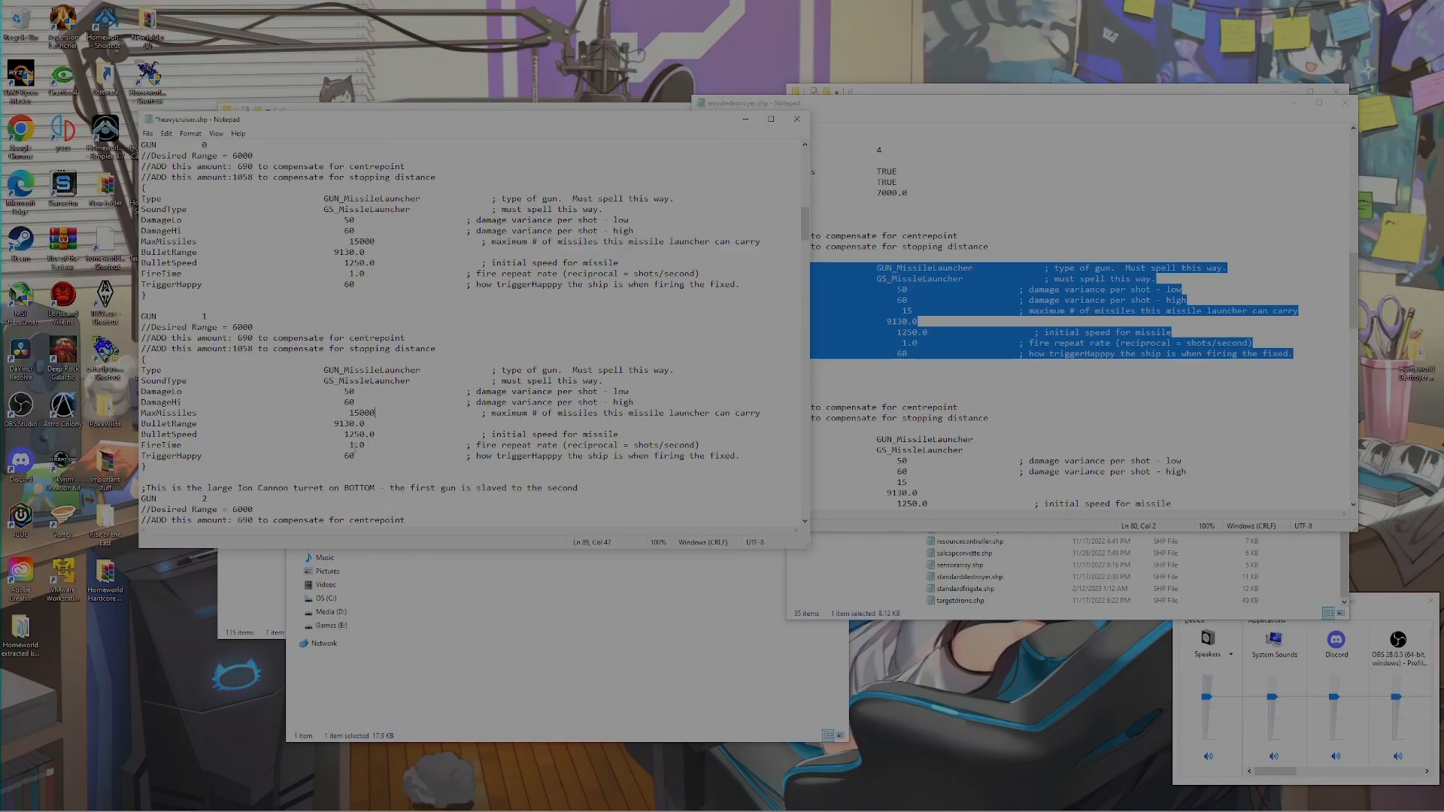
Set FireTime to 0.25 for GUN 1 and GUN 0, and save heavycruiser.shp
left_click_drag(366, 446, 349, 445)
type("0.25")
left_click_drag(367, 274, 348, 274)
type("0.25")
left_click(148, 133)
left_click(173, 185)
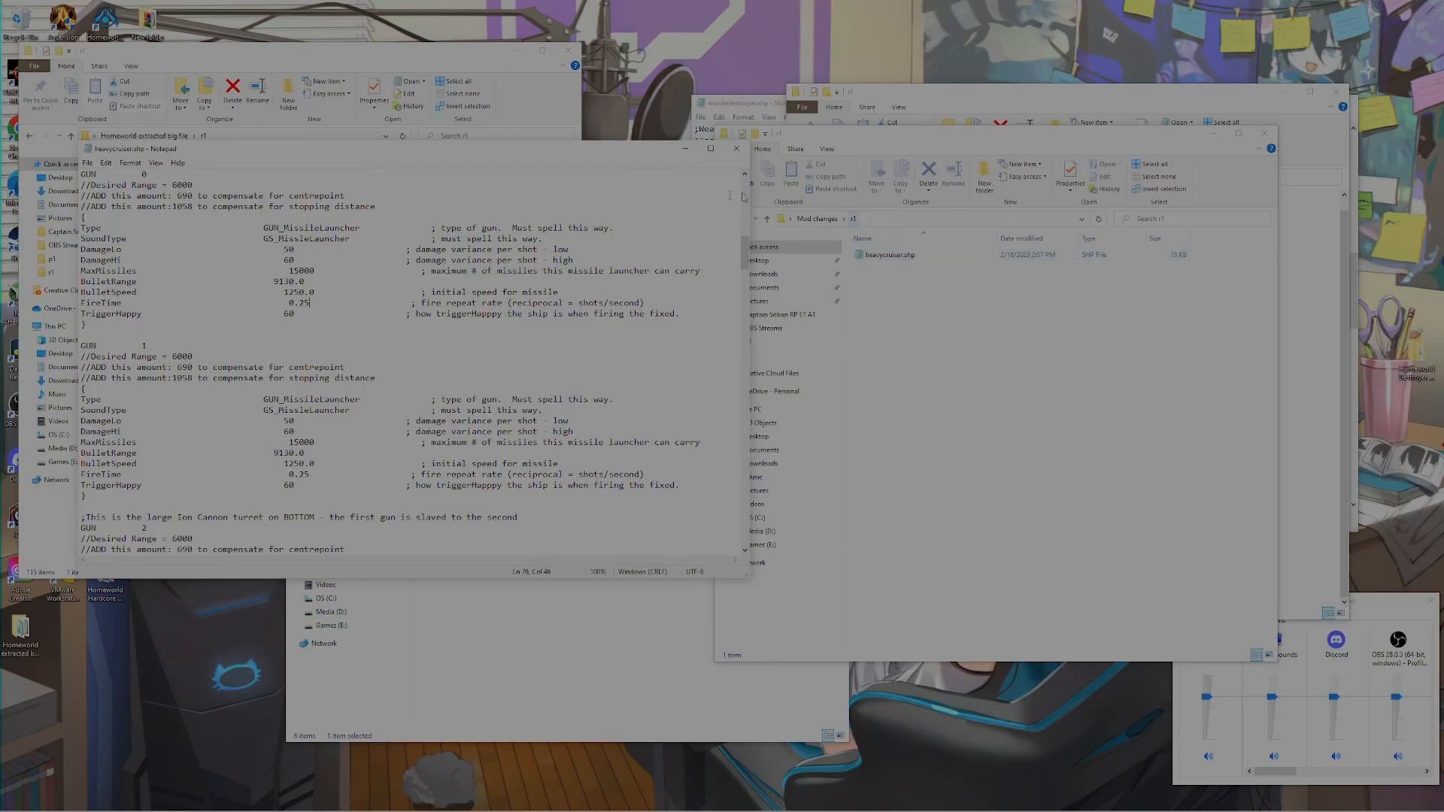
Minimize the edited file, check the missile launcher guns in heavycruiser.shp from the Mod changes r1 folder, and close that copy
left_click(686, 149)
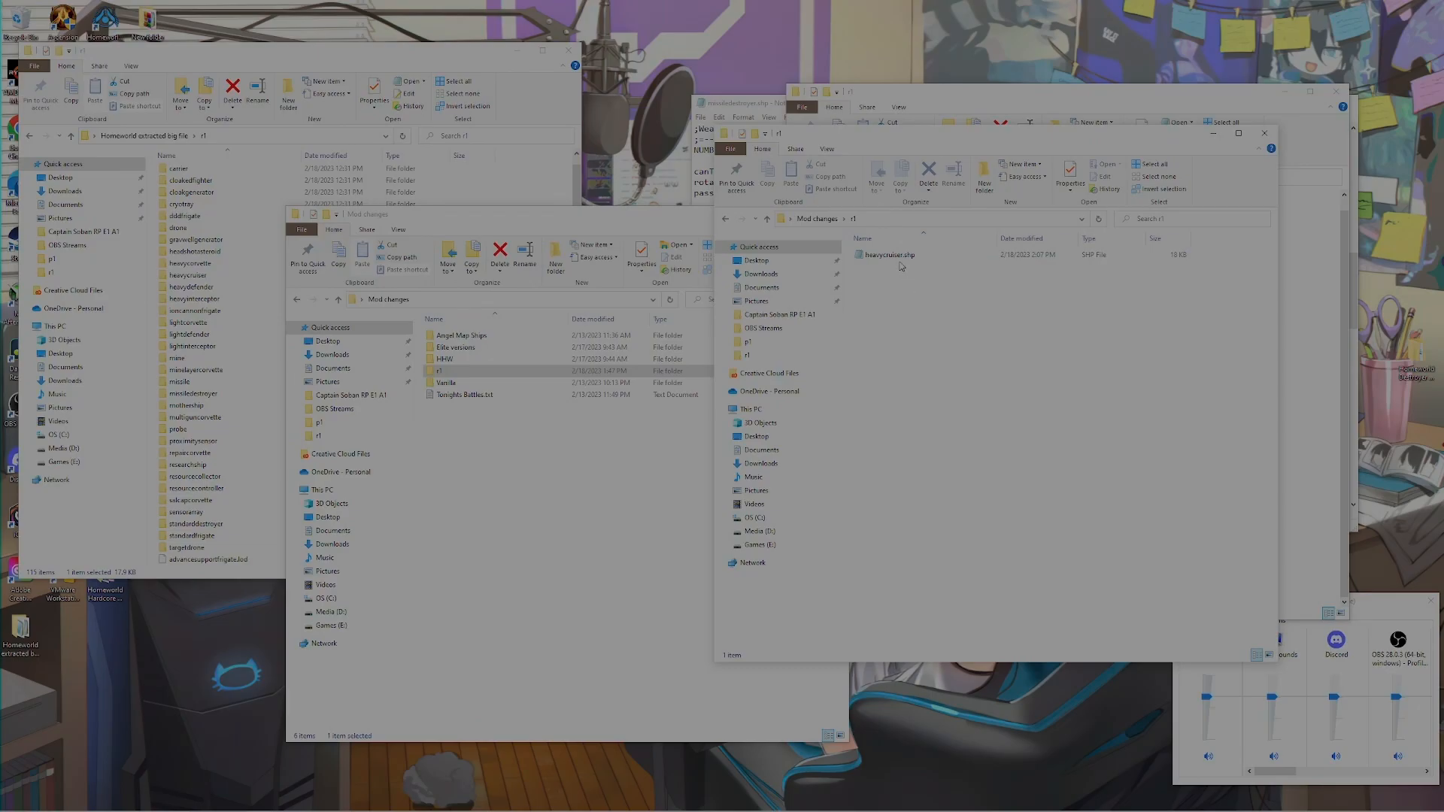
double_click(890, 255)
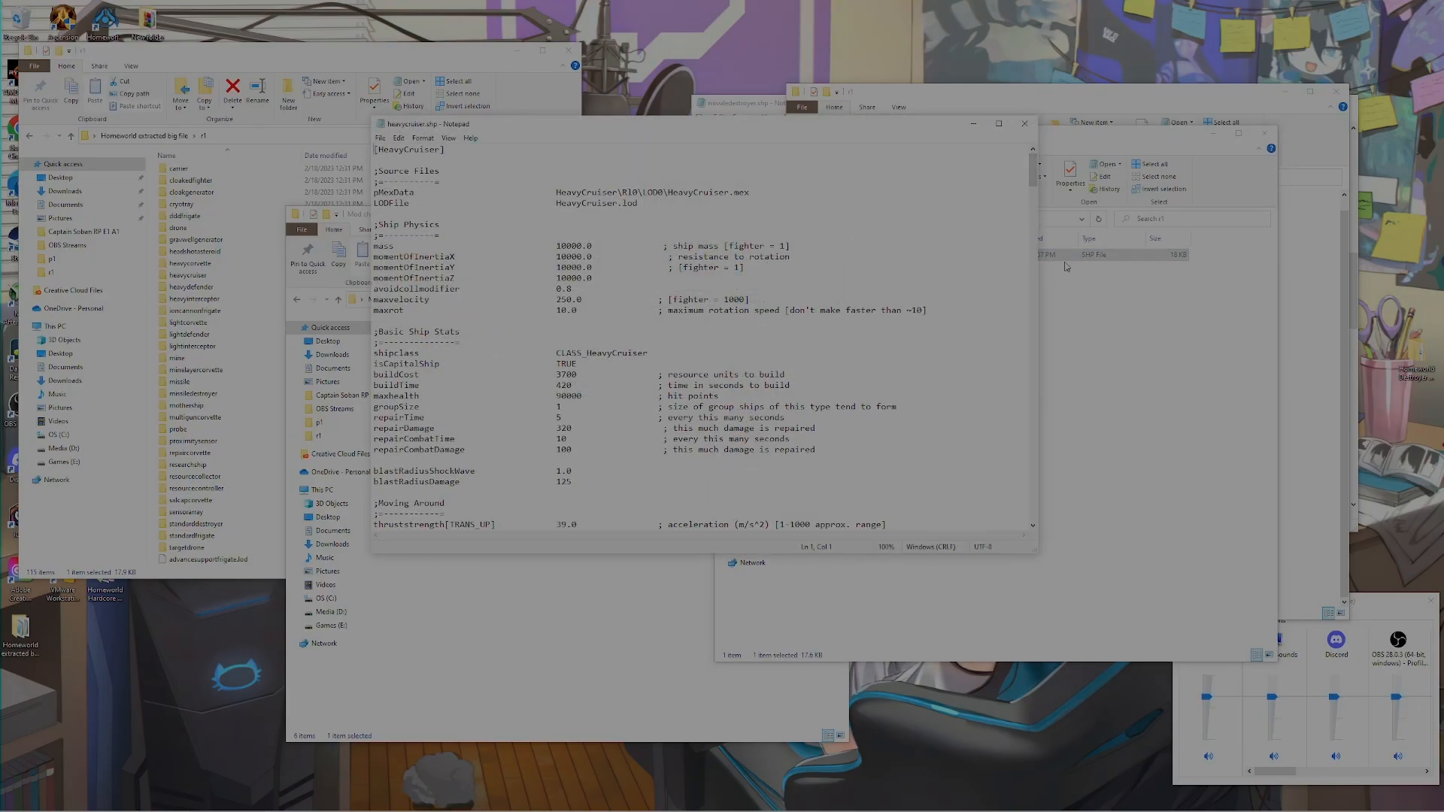
scroll(668, 286, "down", 20)
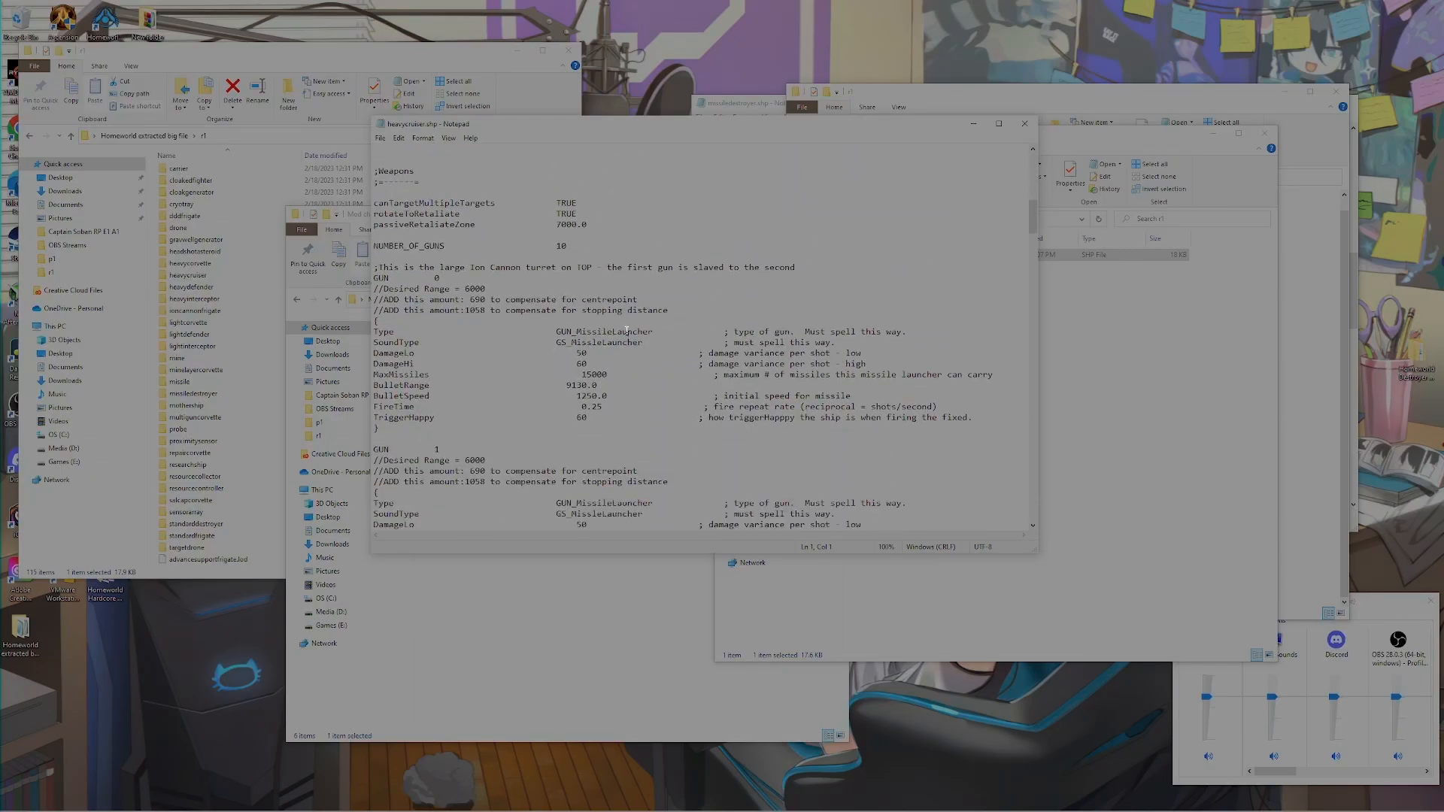
scroll(677, 326, "down", 2)
scroll(533, 360, "up", 2)
left_click(1024, 123)
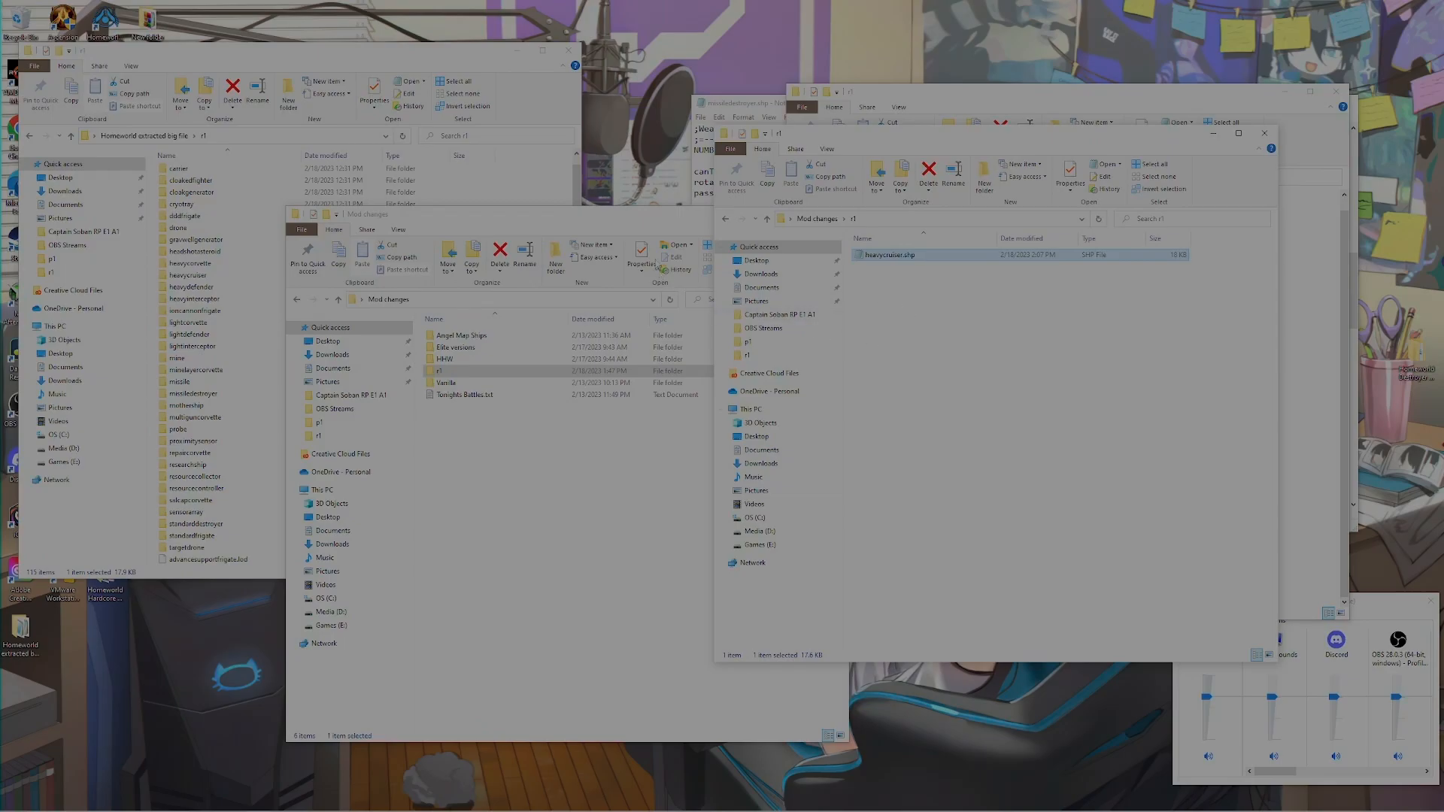
Rearrange the Mod changes, Mod changes r1 and Homeworld r1 folder windows so their file lists are accessible
left_click_drag(609, 220, 443, 214)
left_click_drag(846, 142, 561, 220)
left_click(993, 102)
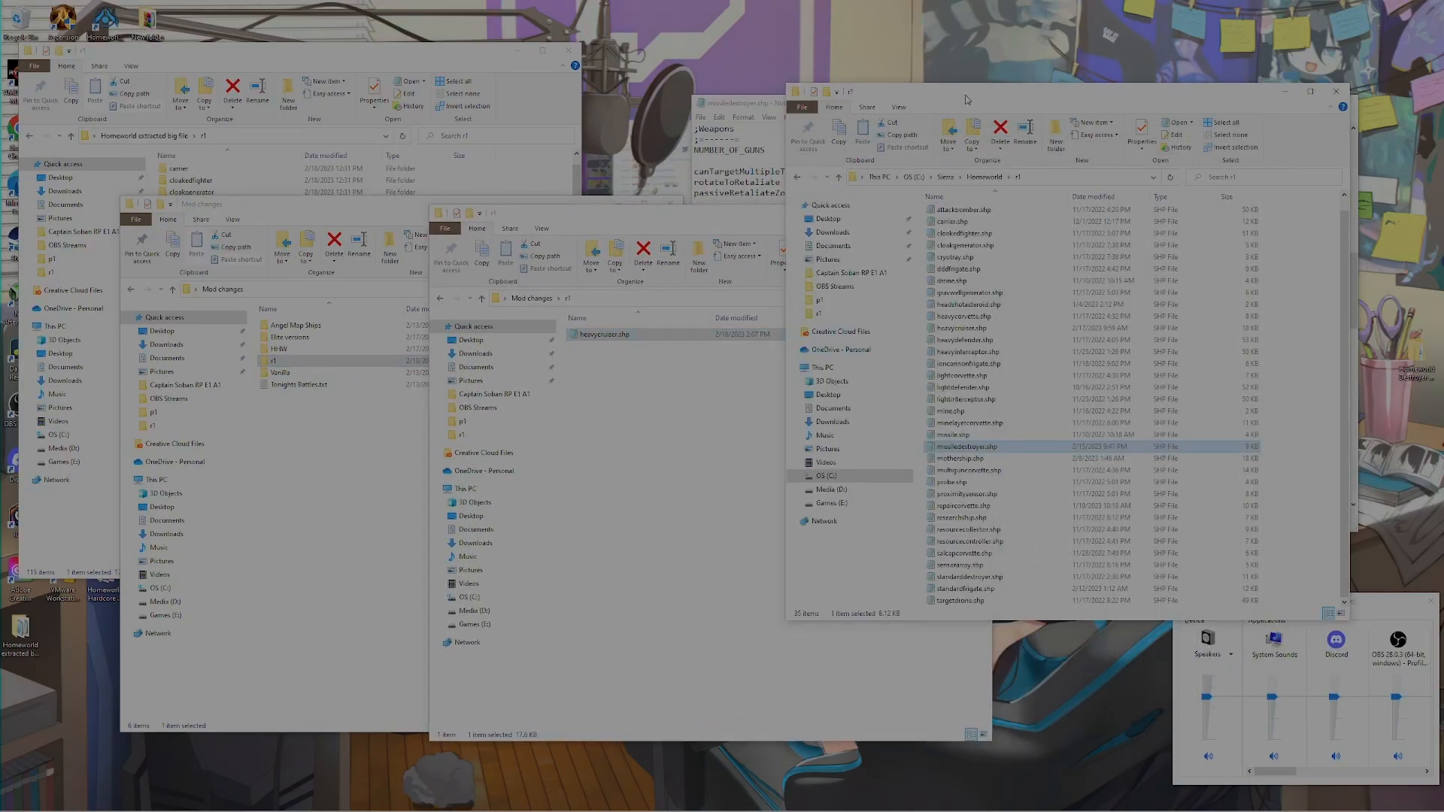
left_click_drag(966, 100, 856, 106)
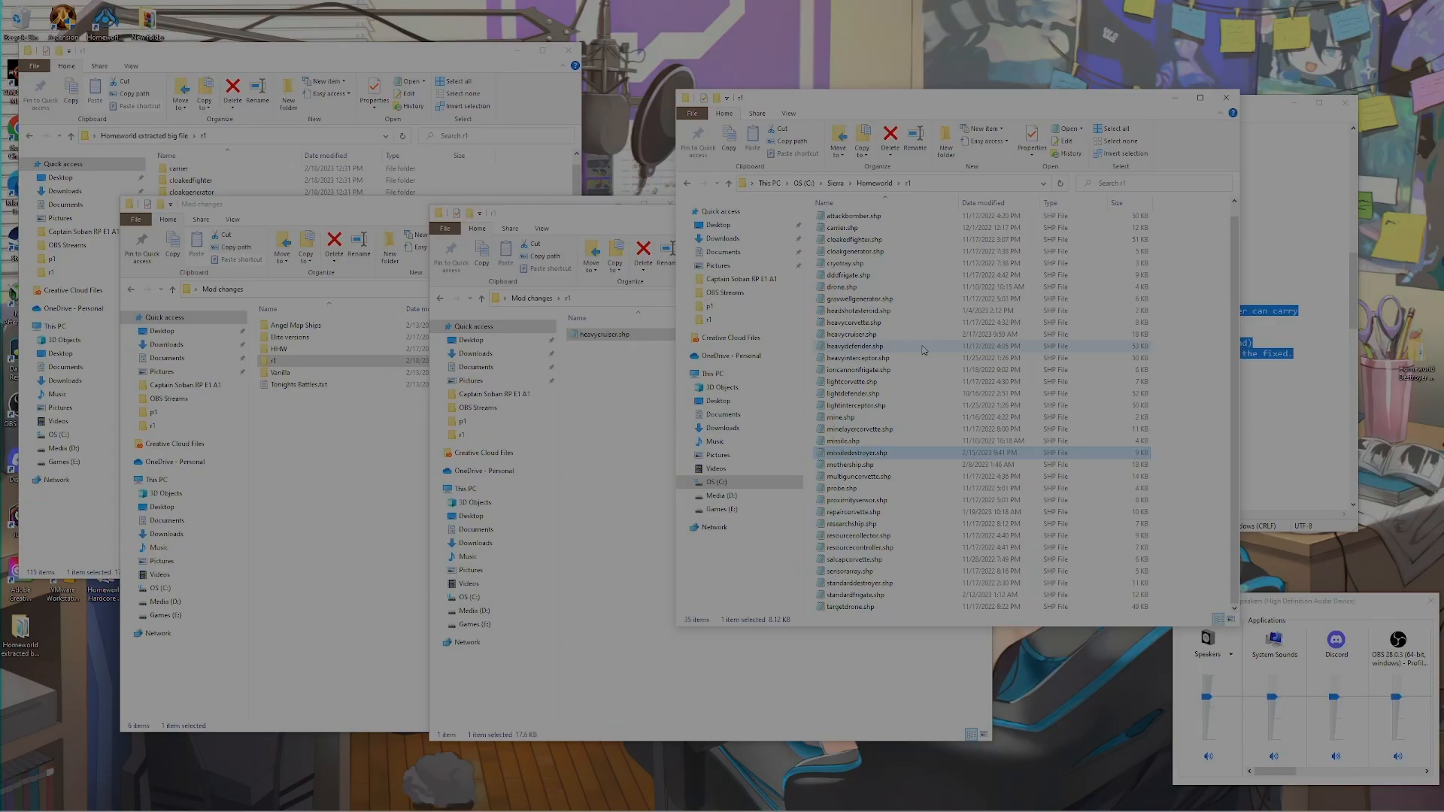
Browse the Games drive to Steam\steamapps\common\Homeworld and examine the Homeworld1Classic folder there
left_click(735, 503)
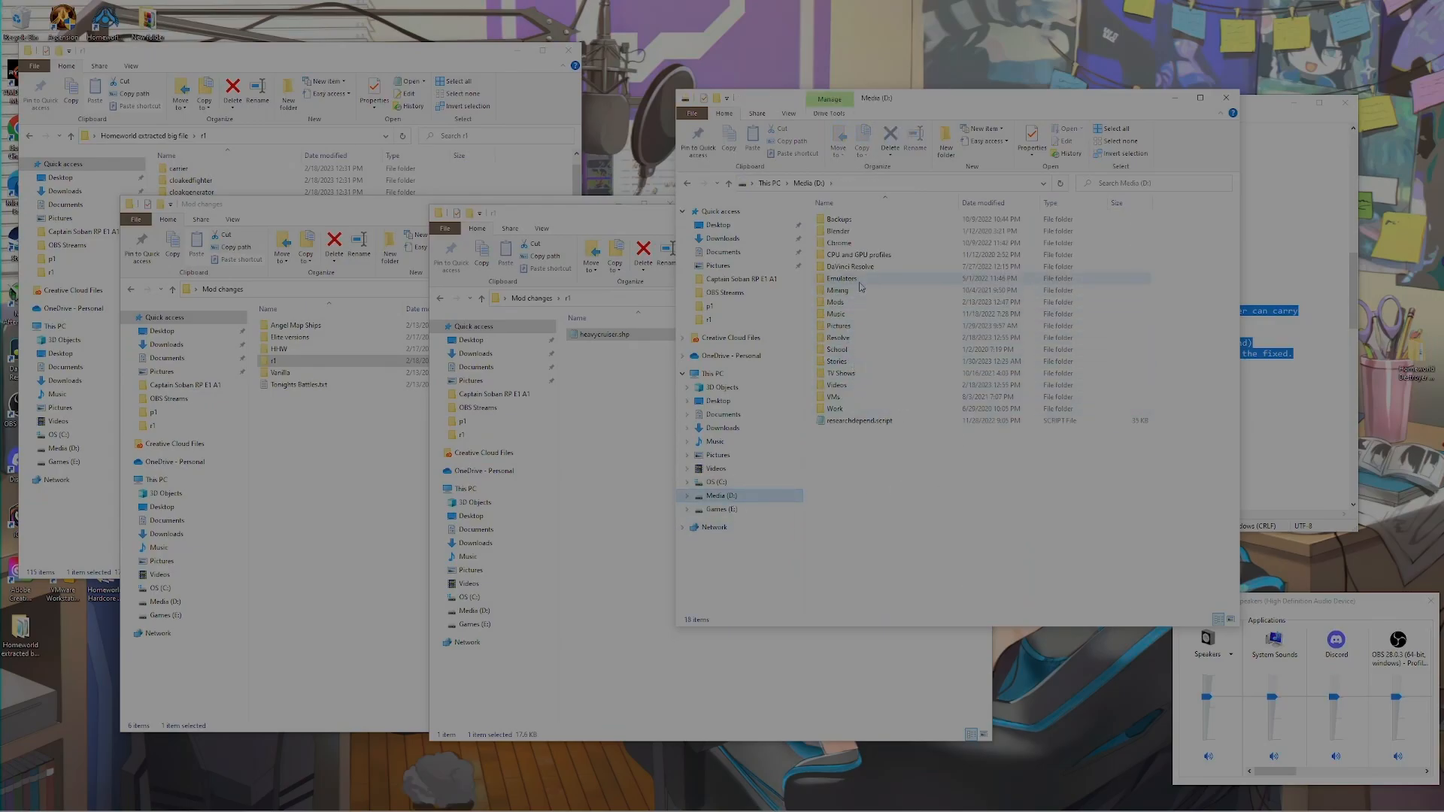
left_click(723, 510)
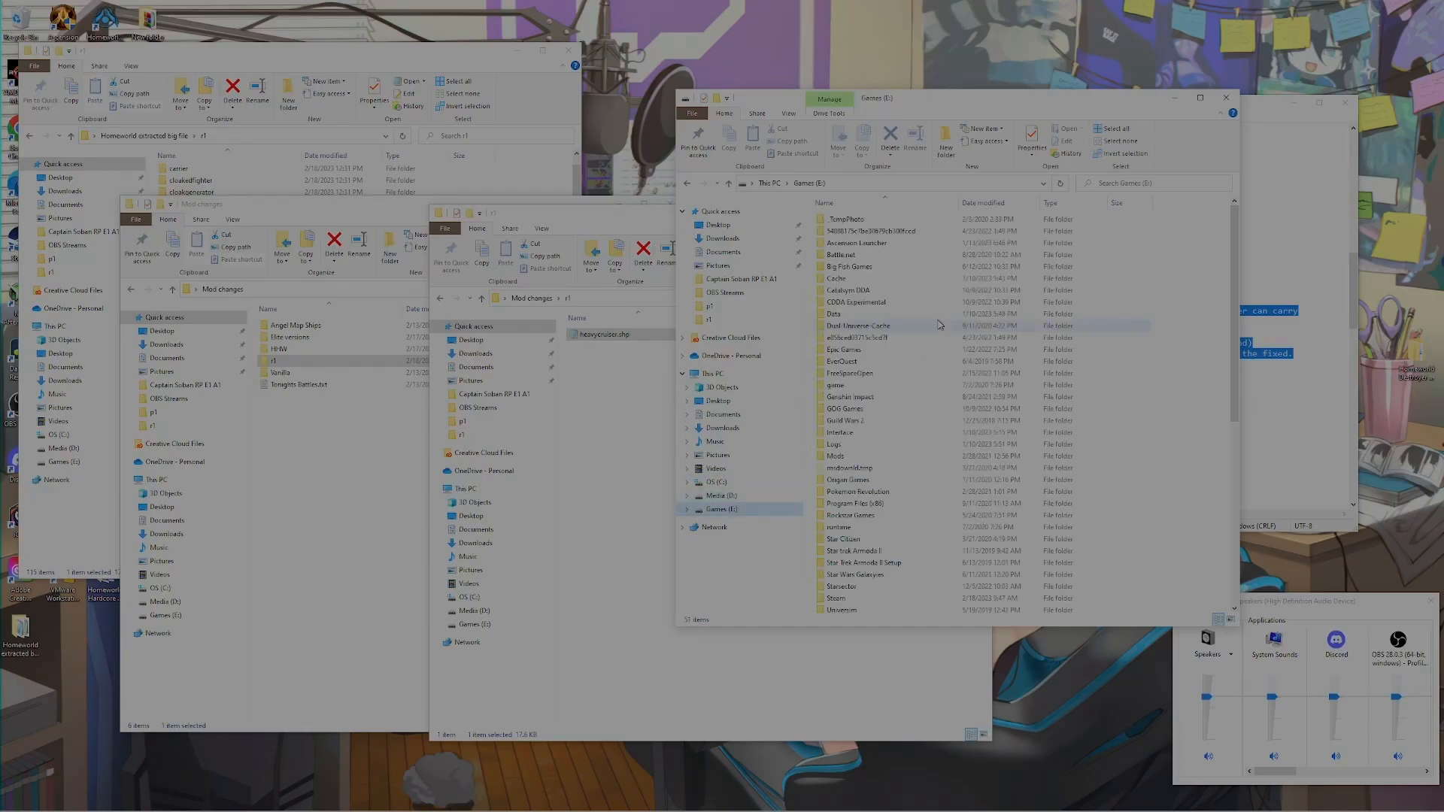
scroll(929, 338, "down", 10)
double_click(842, 287)
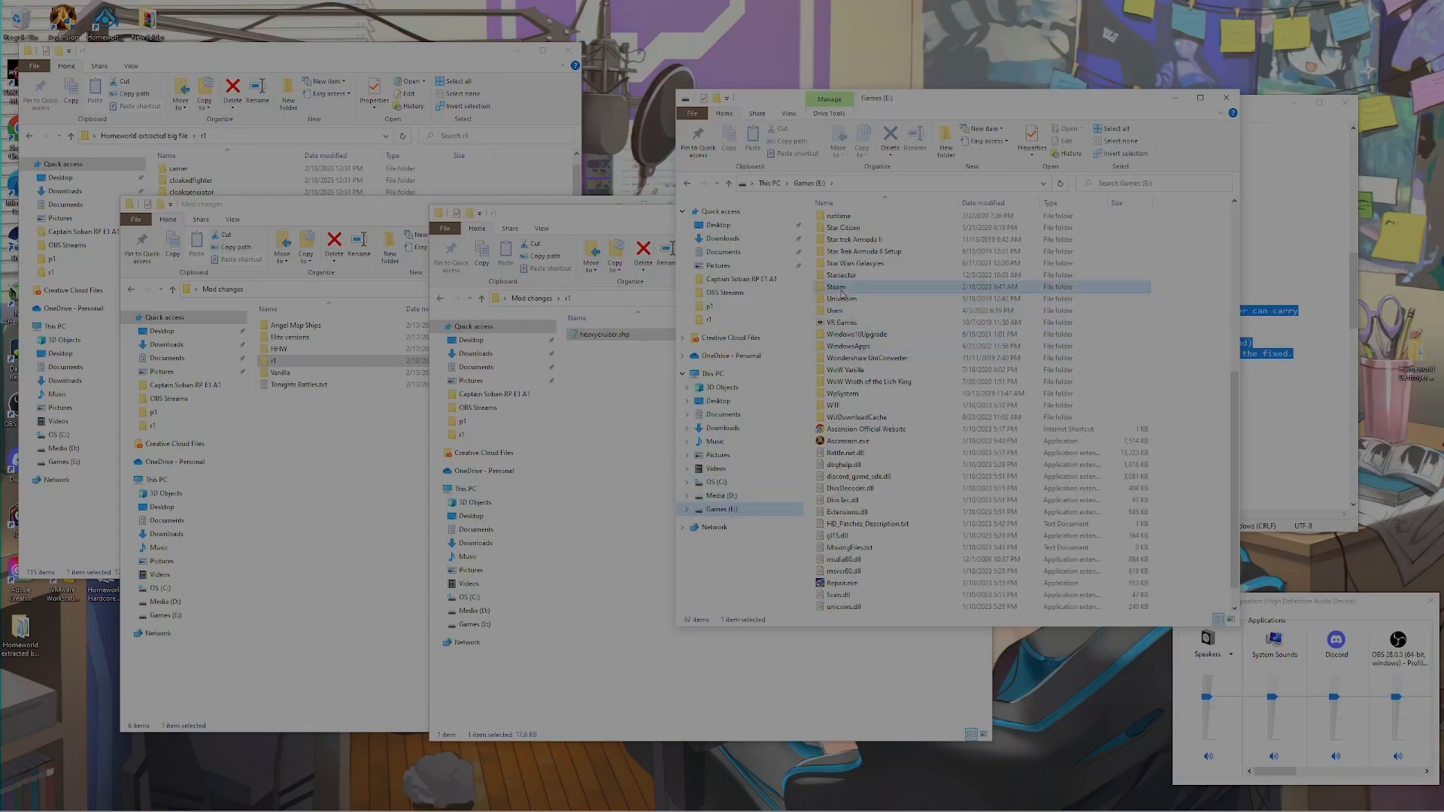
double_click(835, 221)
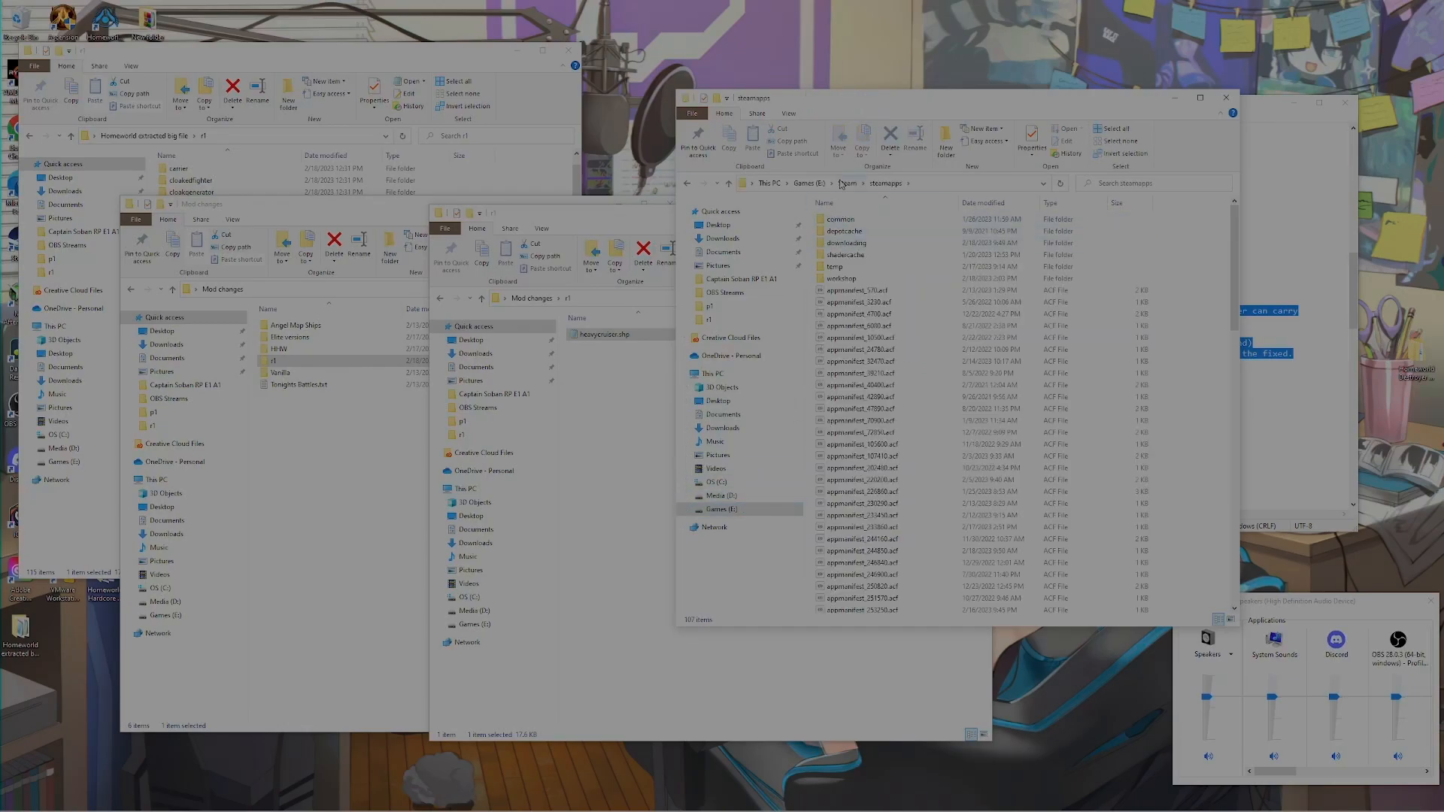
double_click(841, 219)
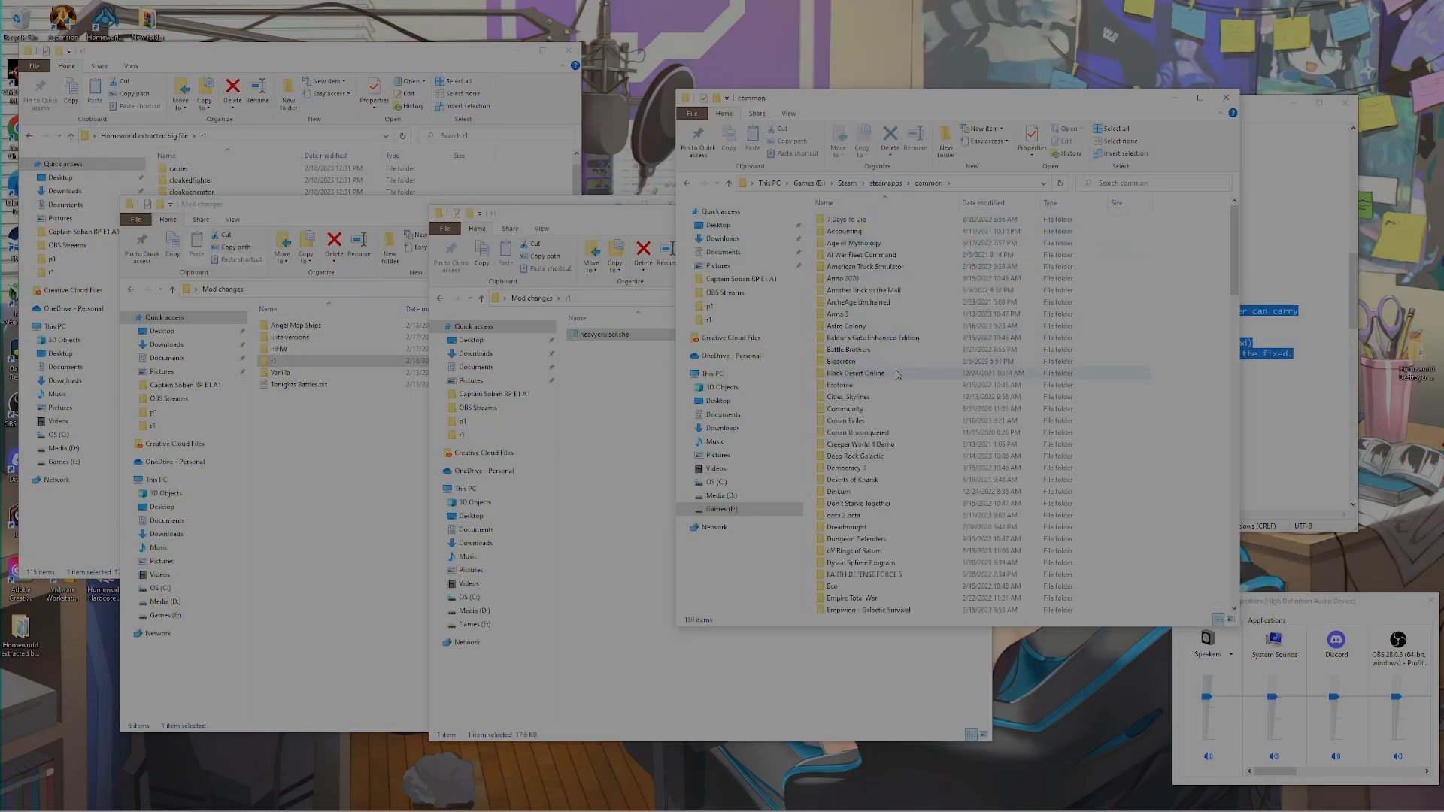
scroll(897, 406, "down", 10)
scroll(897, 406, "down", 4)
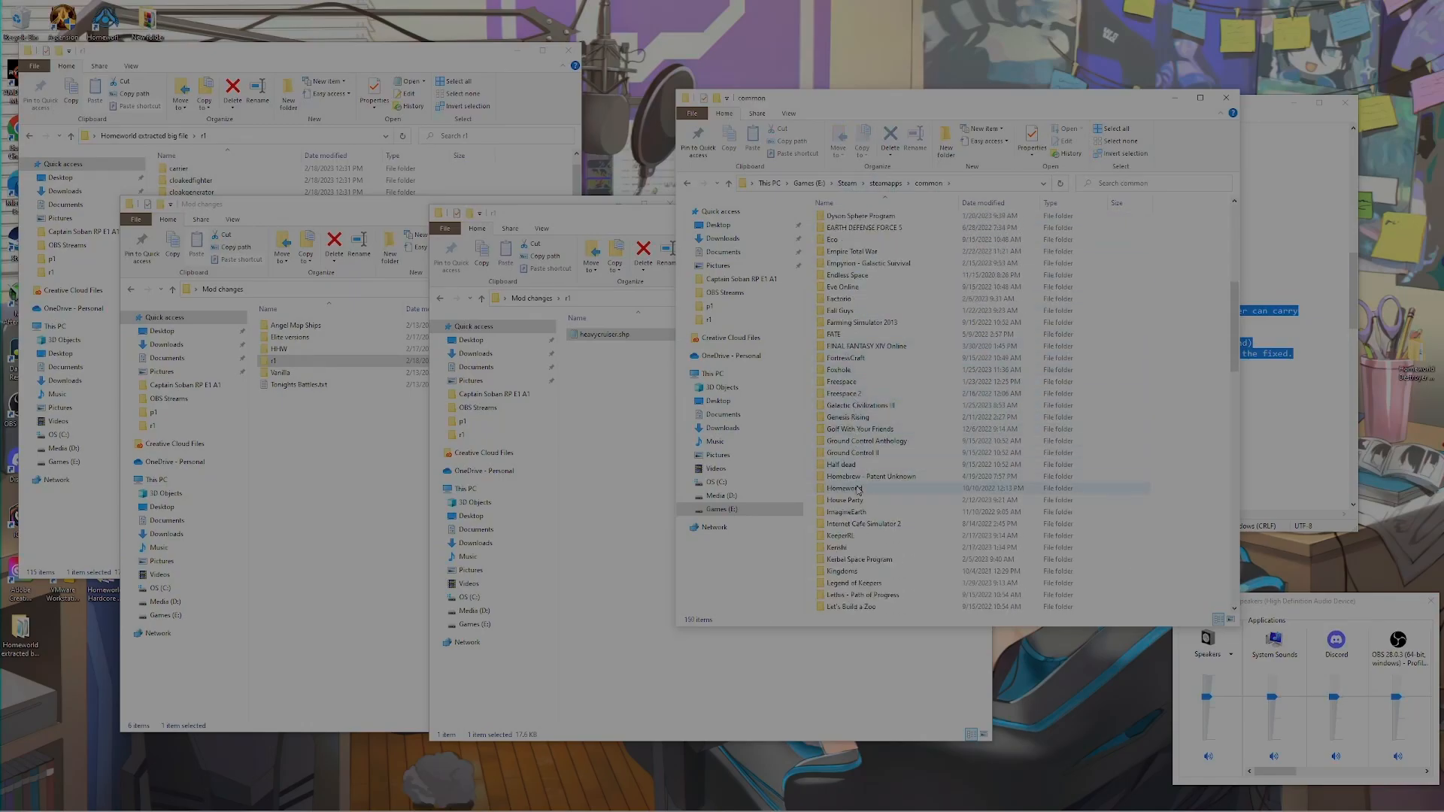
double_click(853, 488)
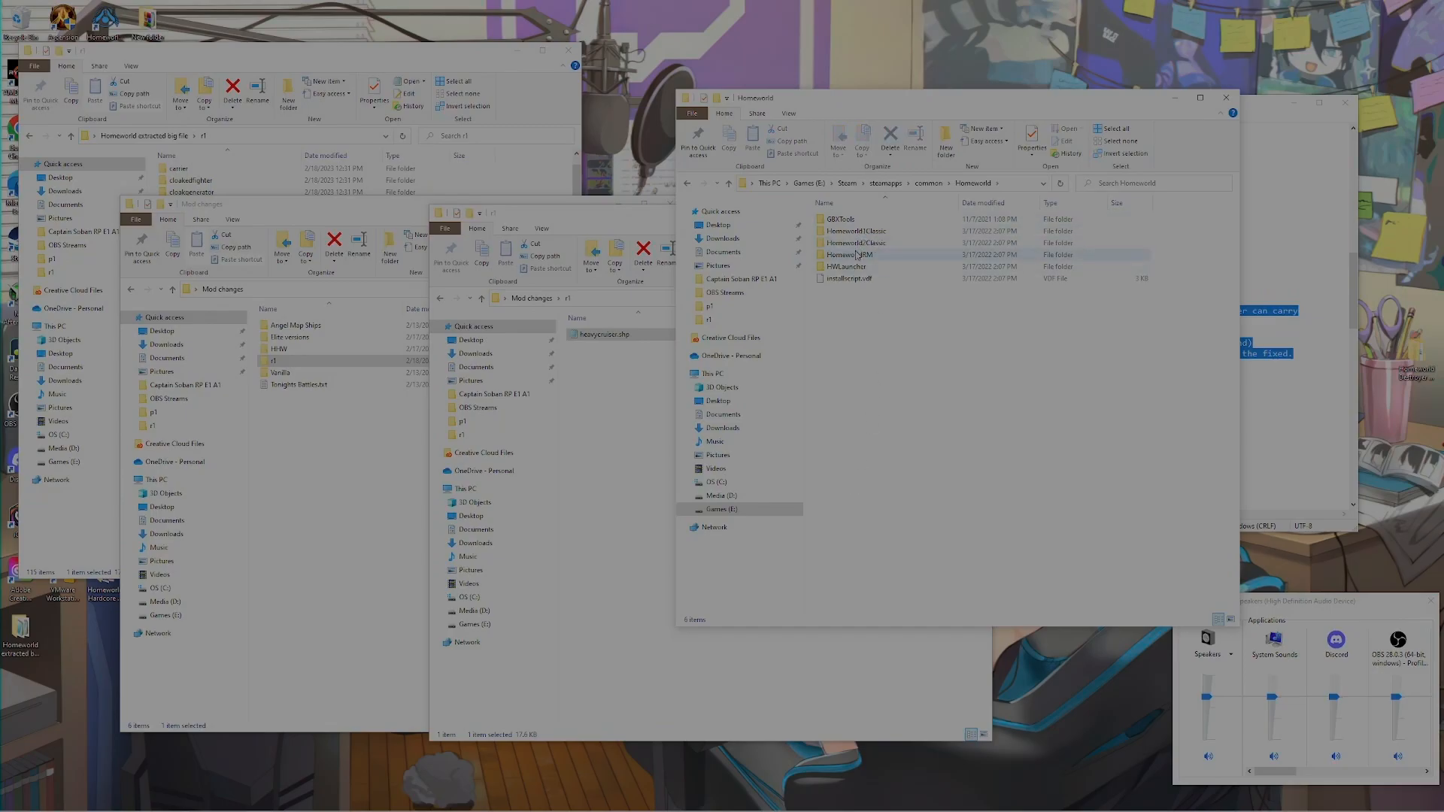
double_click(844, 231)
double_click(840, 223)
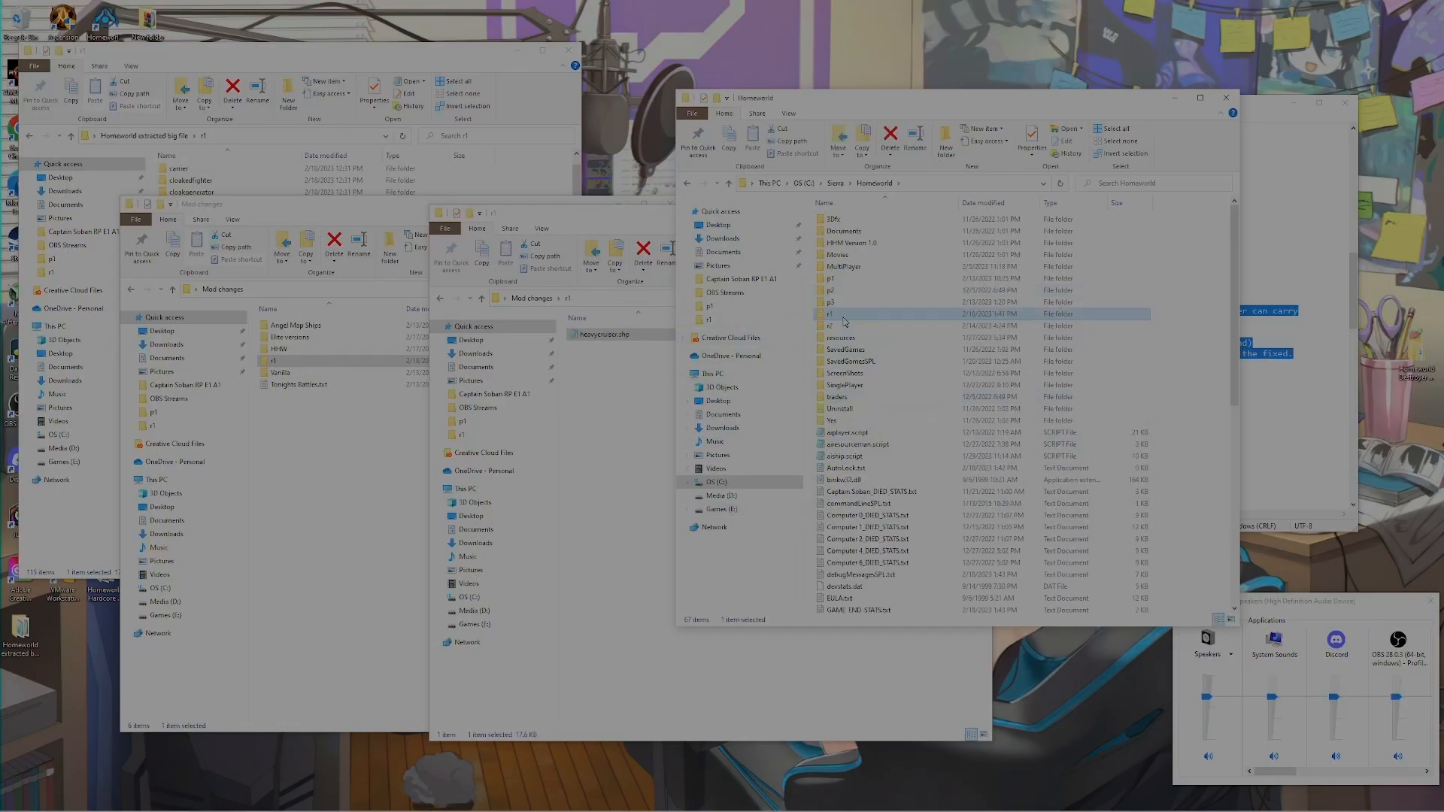
Copy heavycruiser.shp from the Mod changes r1 folder into Homeworld's r1 folder on drive C, replacing the existing file
double_click(843, 317)
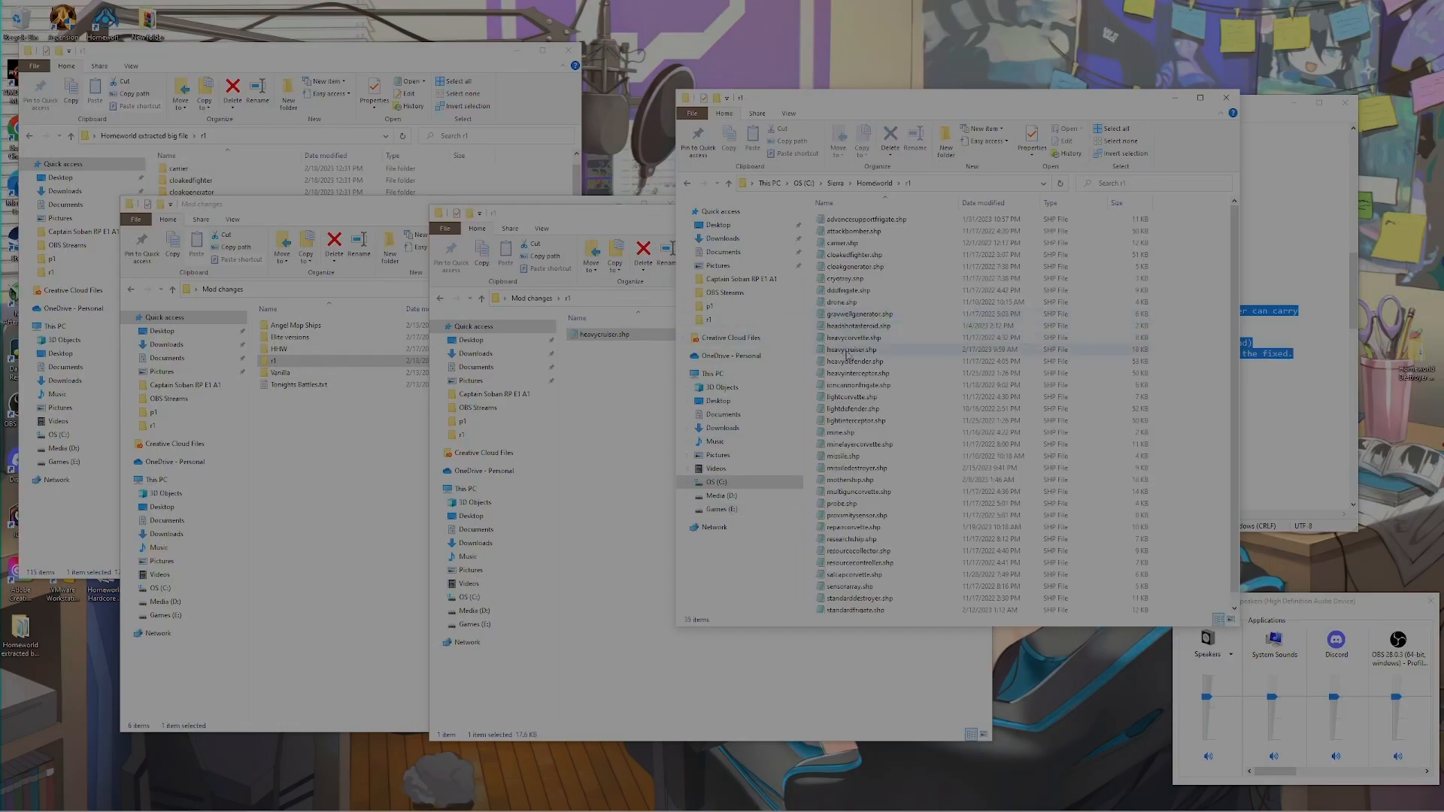
left_click(628, 419)
left_click(607, 335)
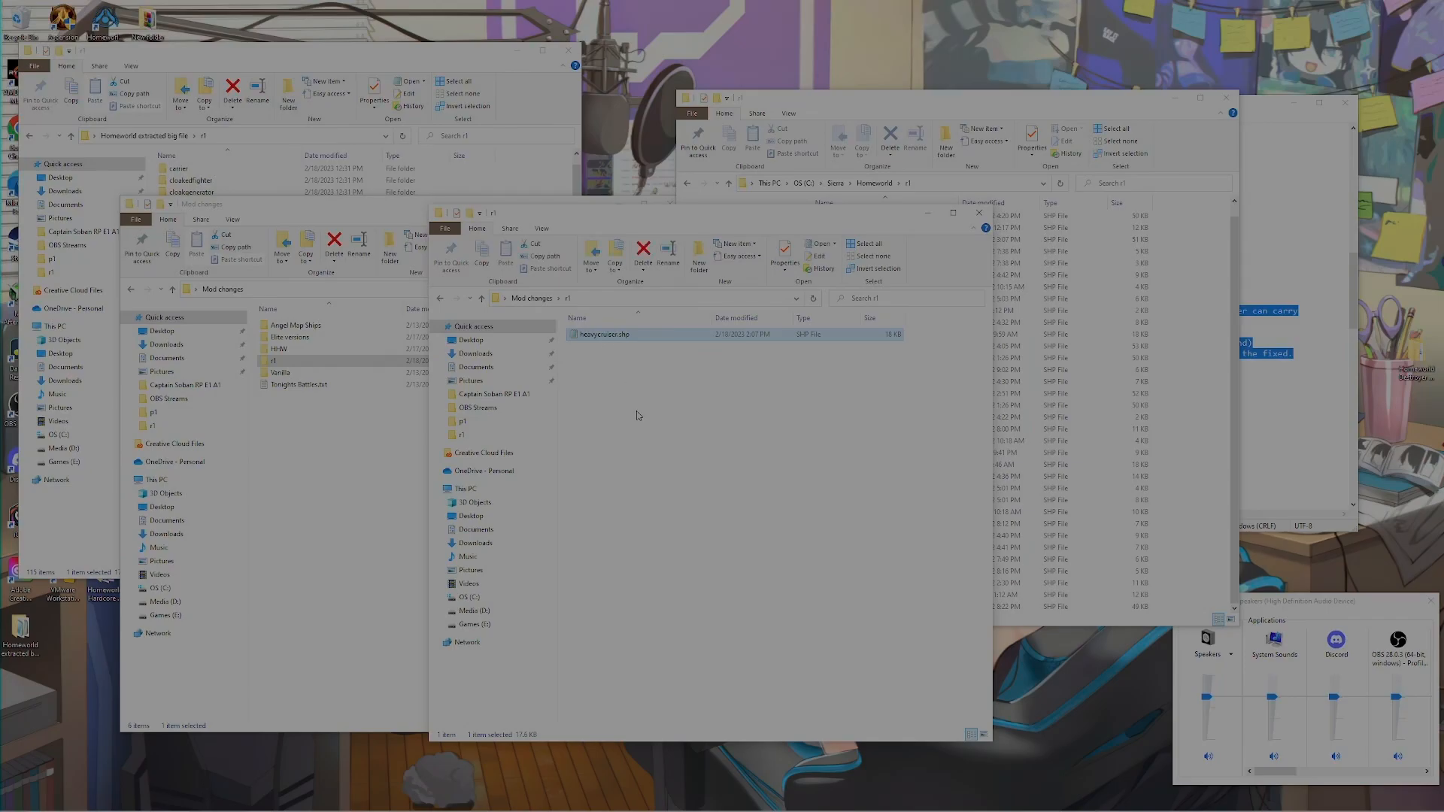
left_click(1070, 115)
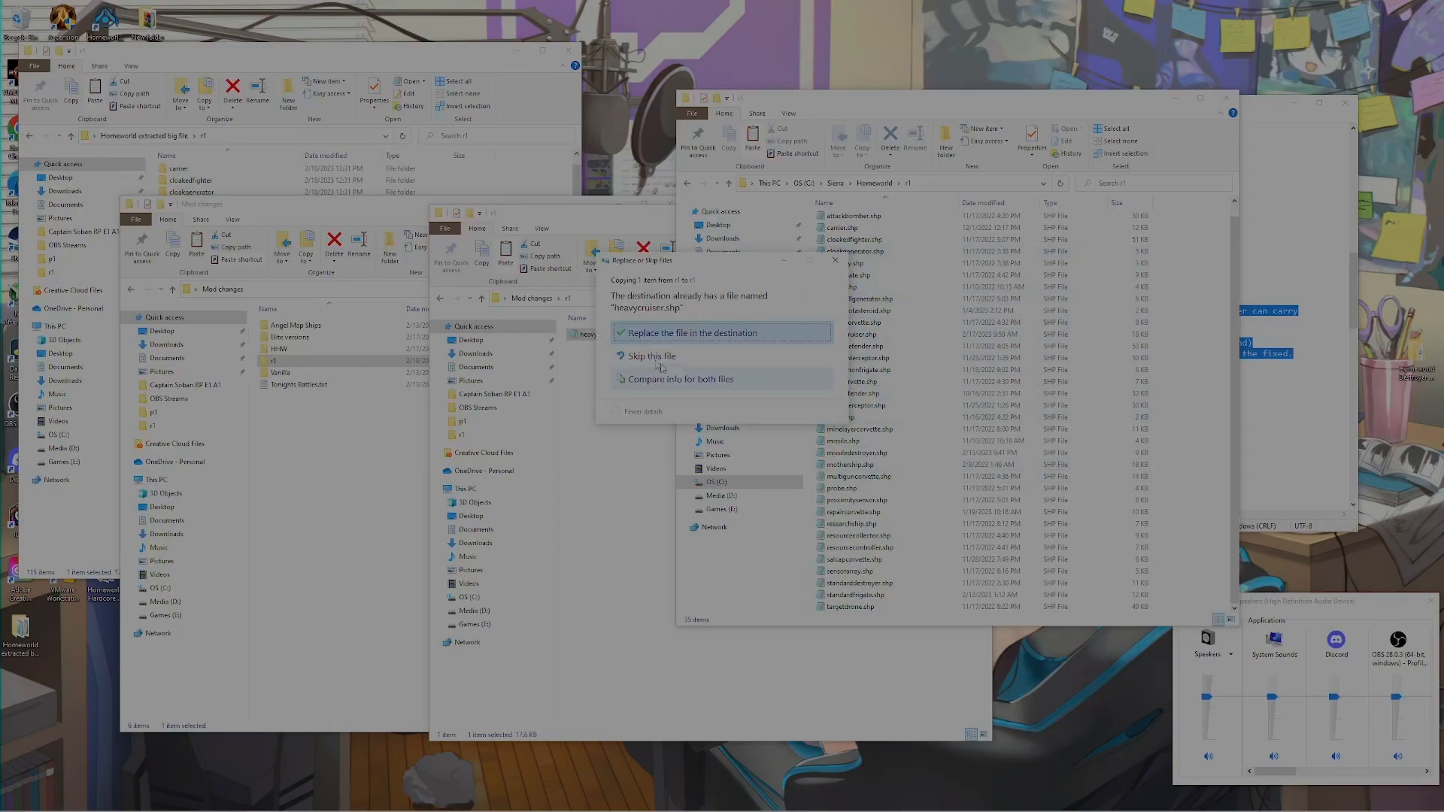
left_click(673, 339)
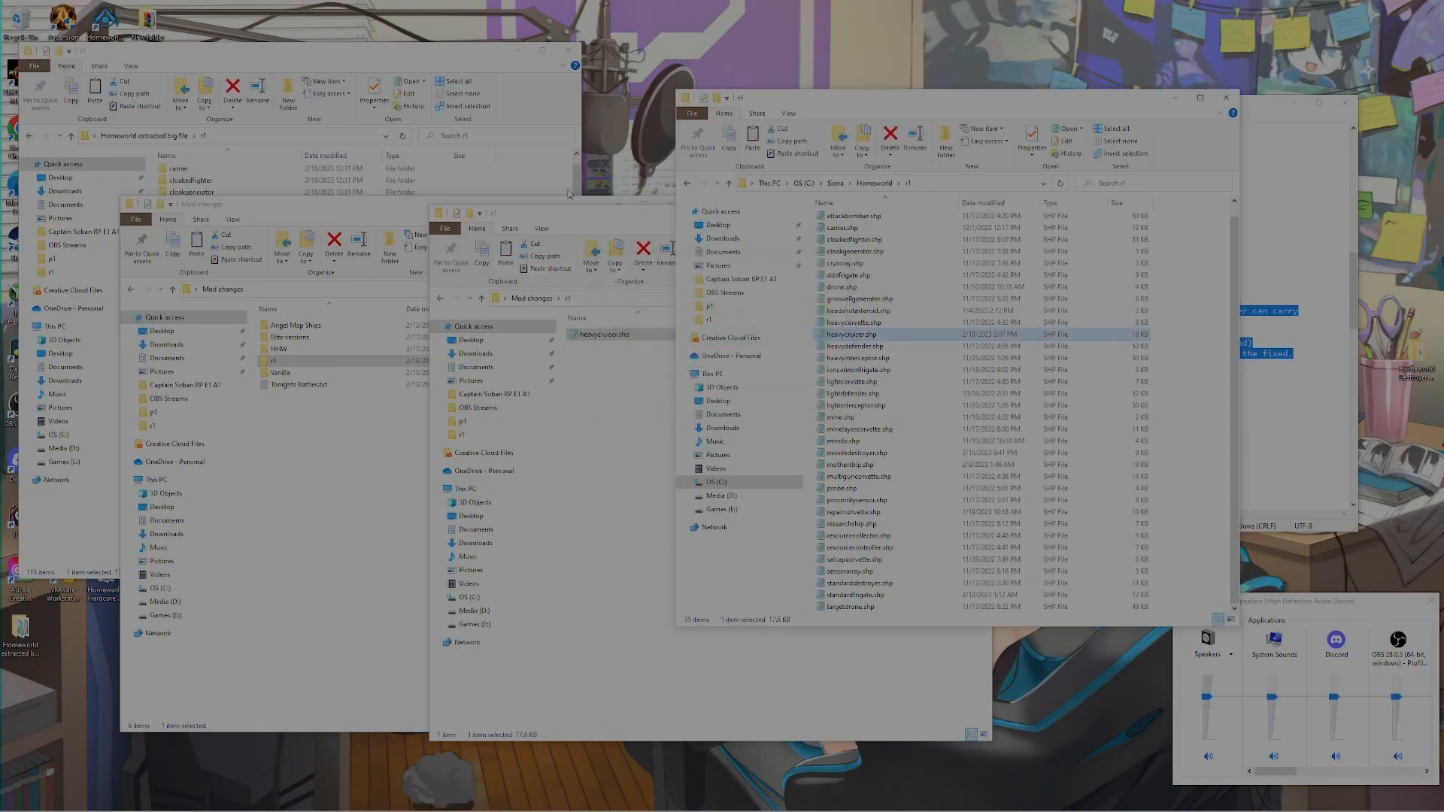
Move the Mod changes r1 window aside and launch Homeworld from its main game folder
left_click(613, 230)
left_click_drag(676, 224, 354, 202)
left_click(874, 182)
scroll(894, 421, "down", 7)
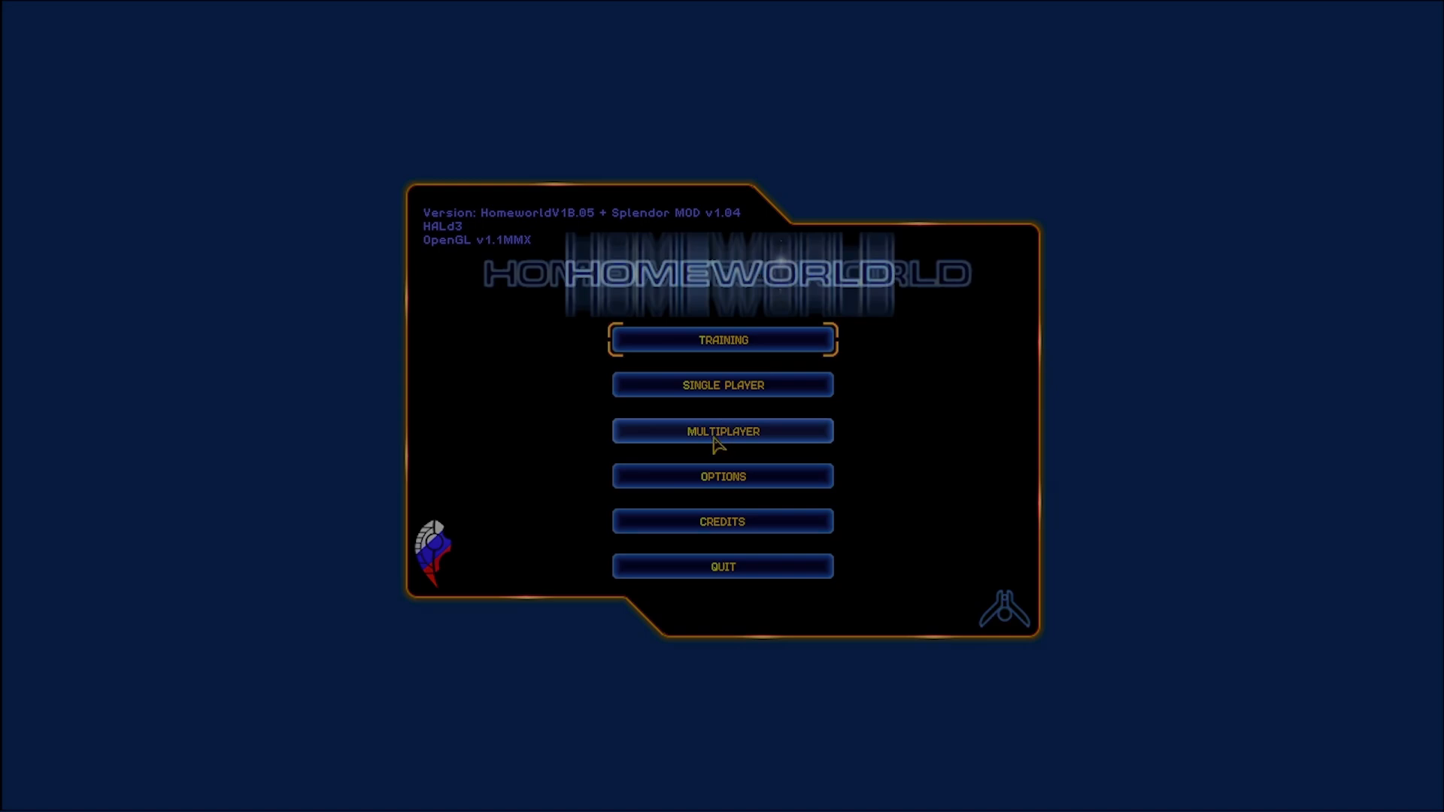
Set up a multiplayer skirmish against the computer and load the Badlands2 scenario
left_click(718, 445)
left_click(726, 292)
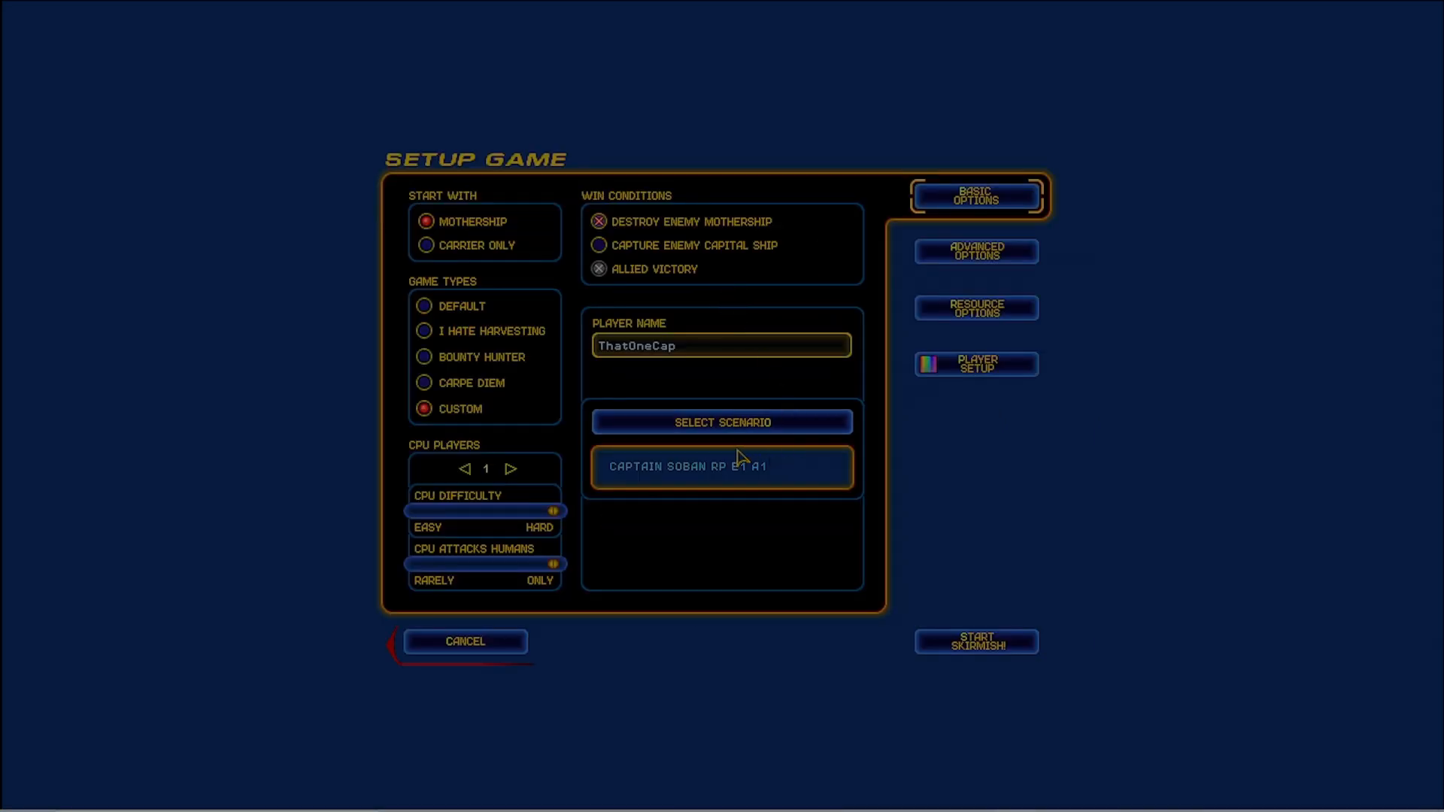
left_click(723, 430)
left_click(562, 429)
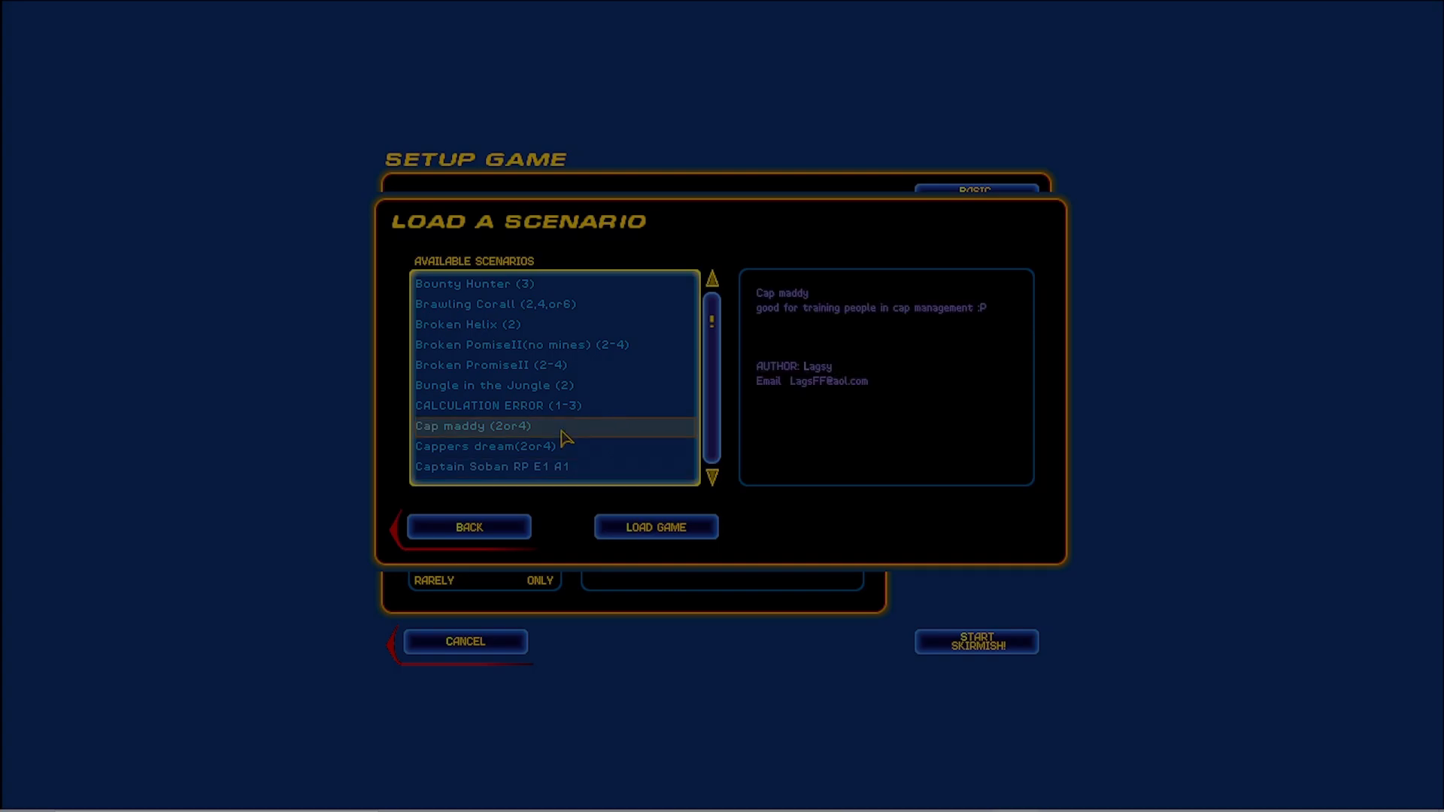
scroll(520, 335, "up", 5)
scroll(519, 347, "up", 3)
left_click(477, 346)
left_click(677, 529)
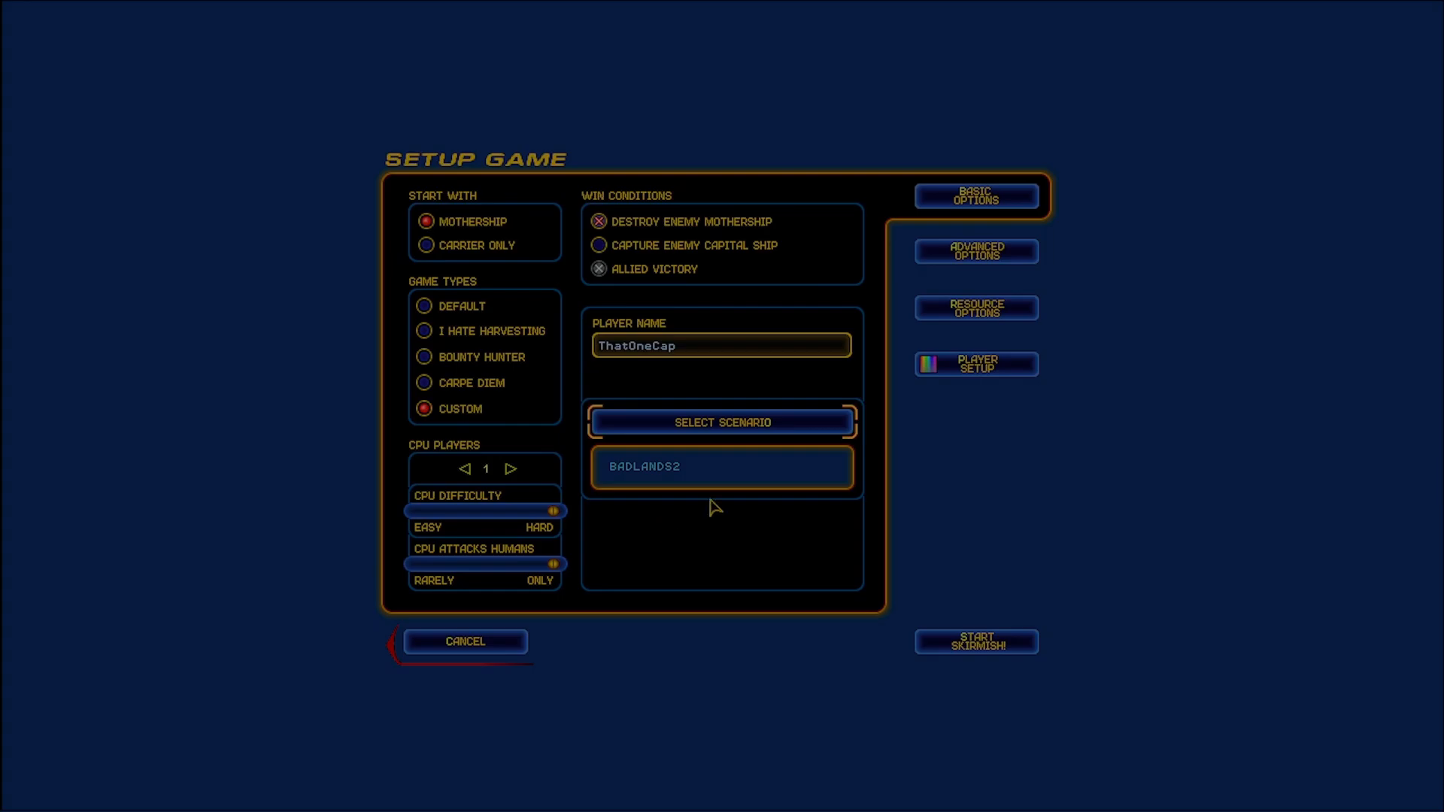
Turn off Research for the skirmish, check the resource options and start the game
left_click(997, 254)
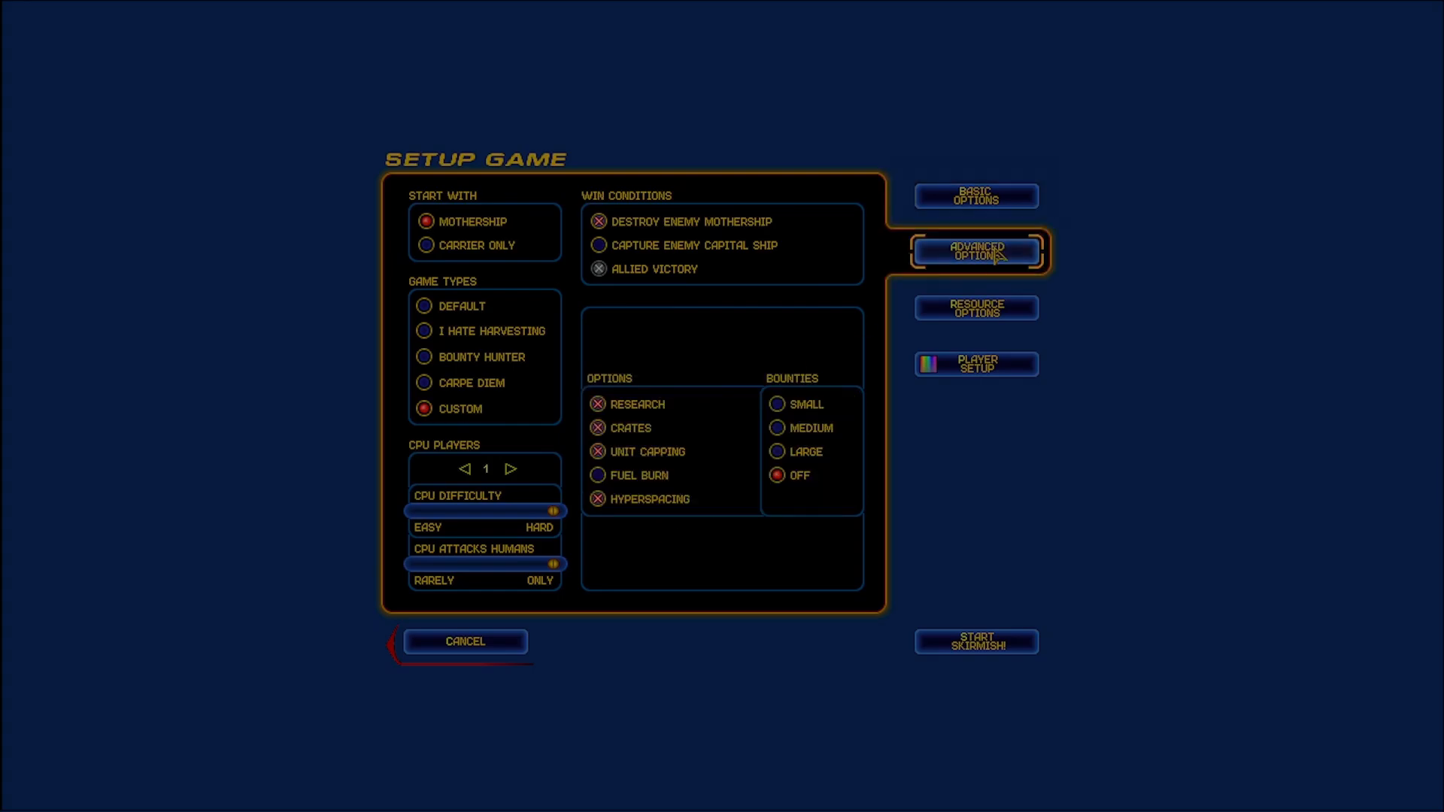
left_click(604, 406)
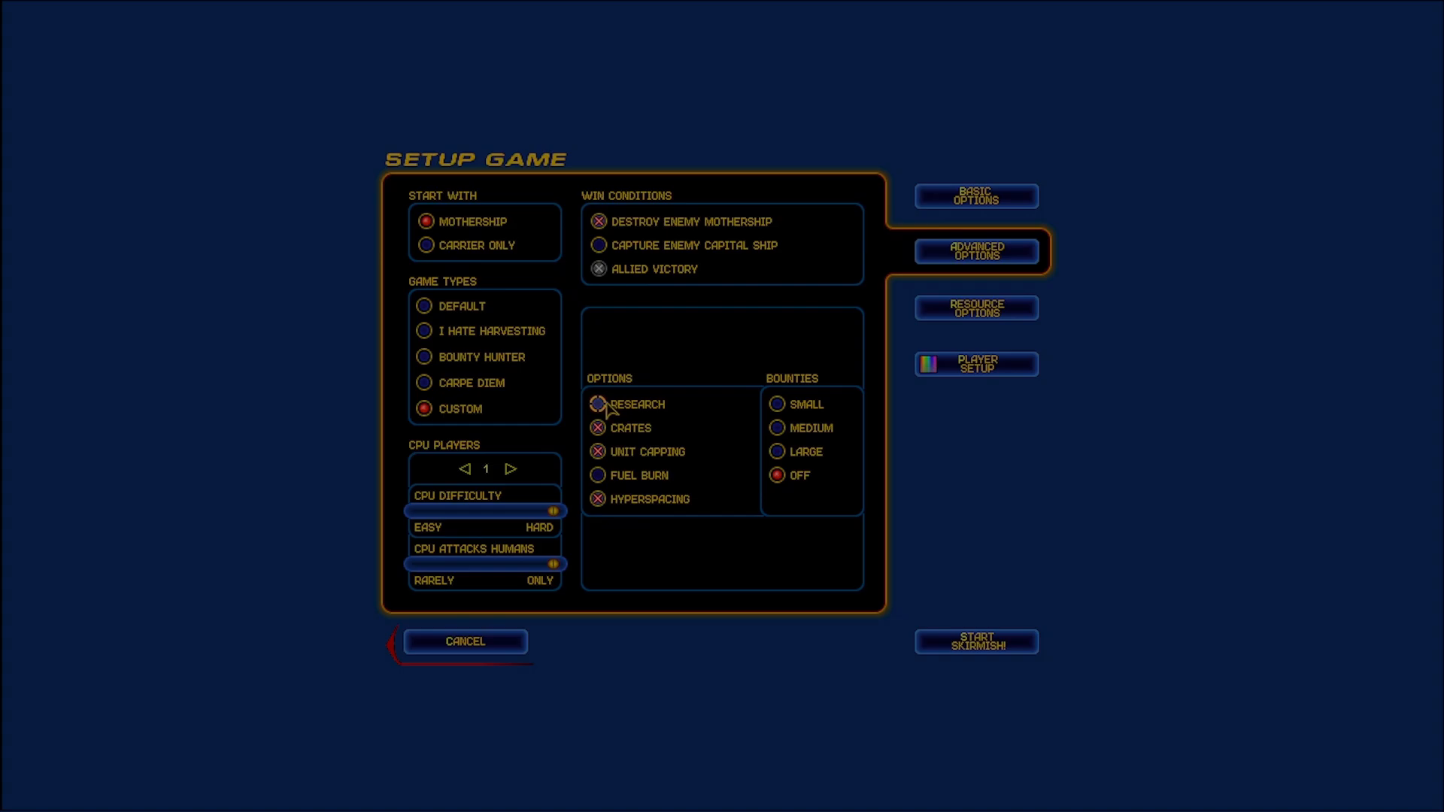
left_click(933, 310)
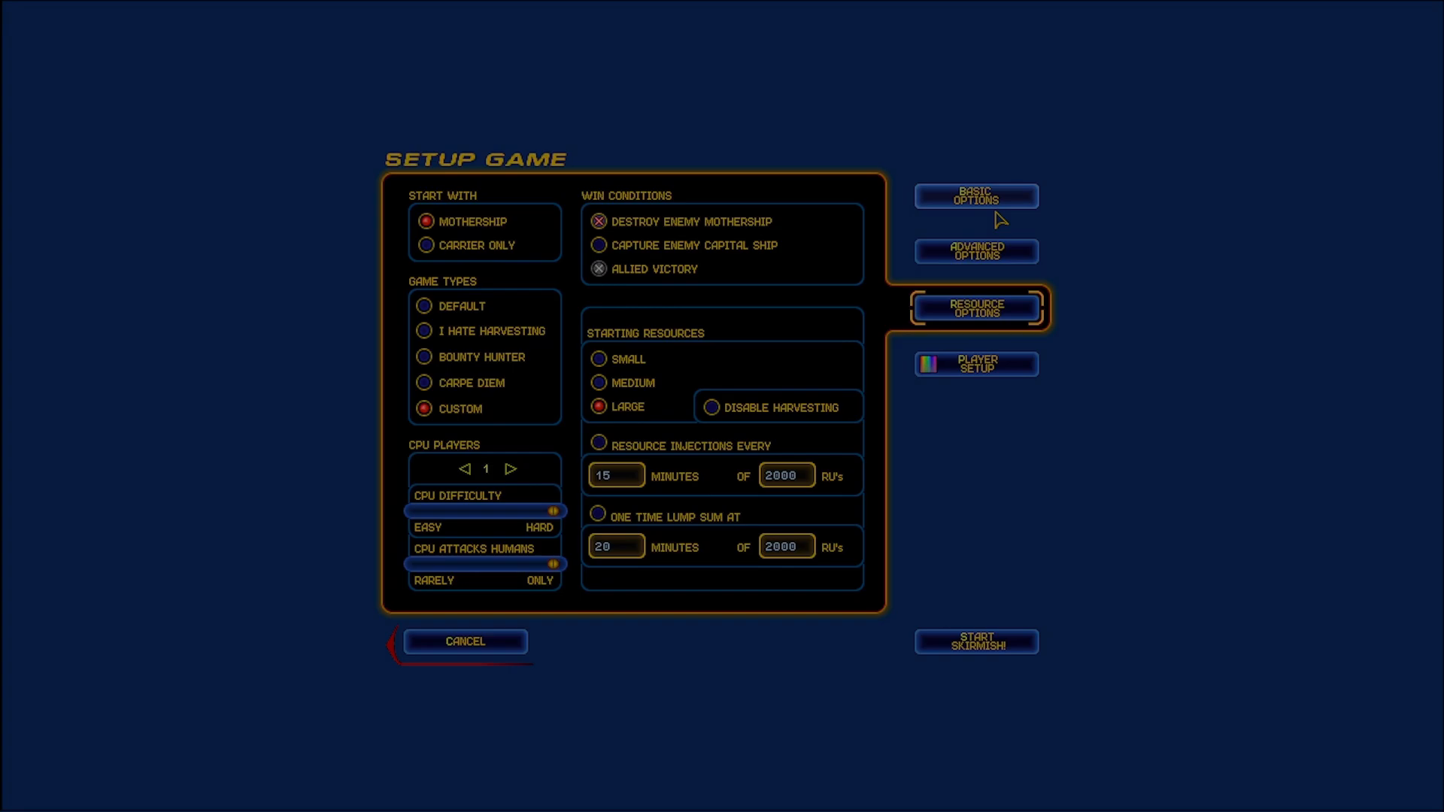
left_click(976, 647)
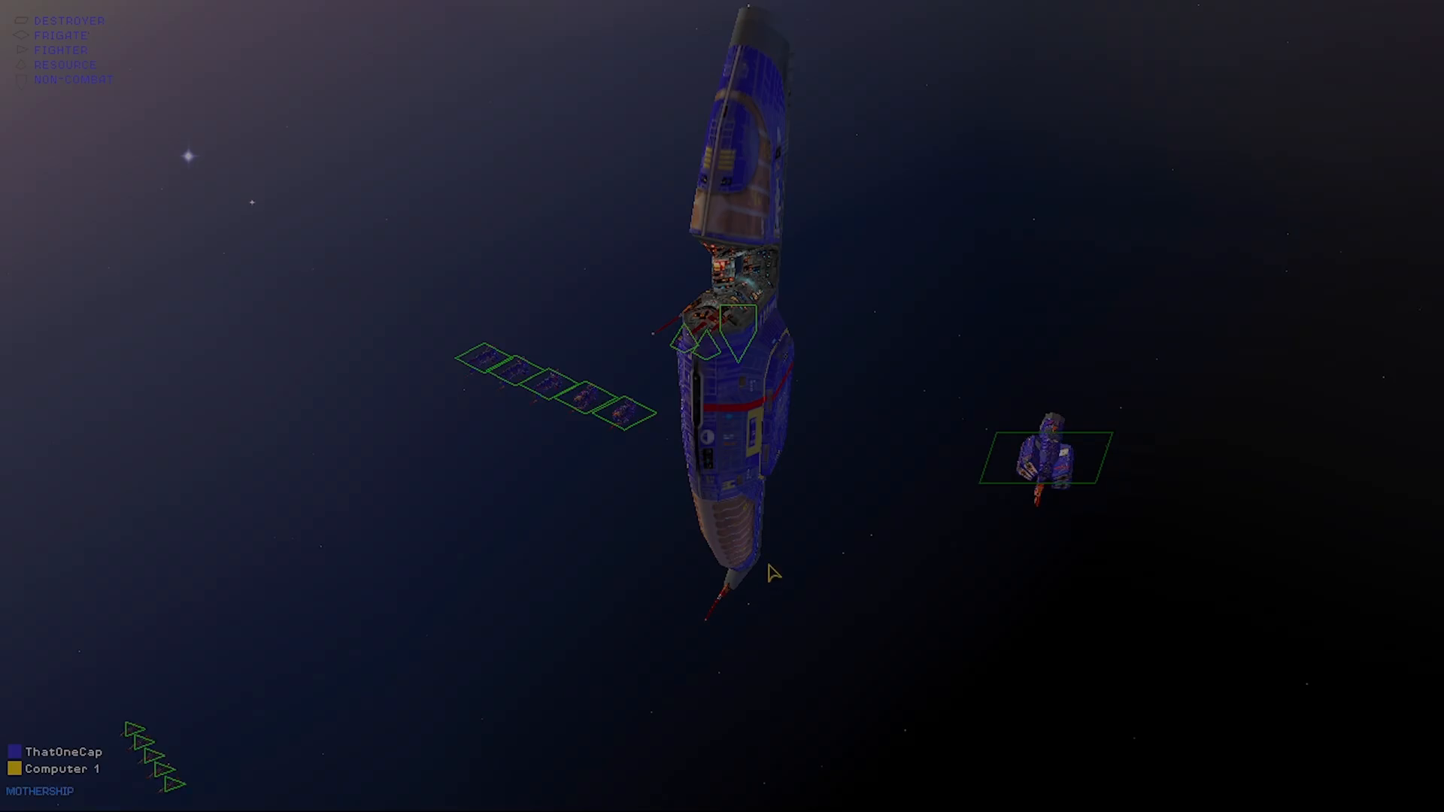
Queue one Heavy Cruiser at the mothership and close the Build Manager
key("b")
scroll(430, 379, "down", 4)
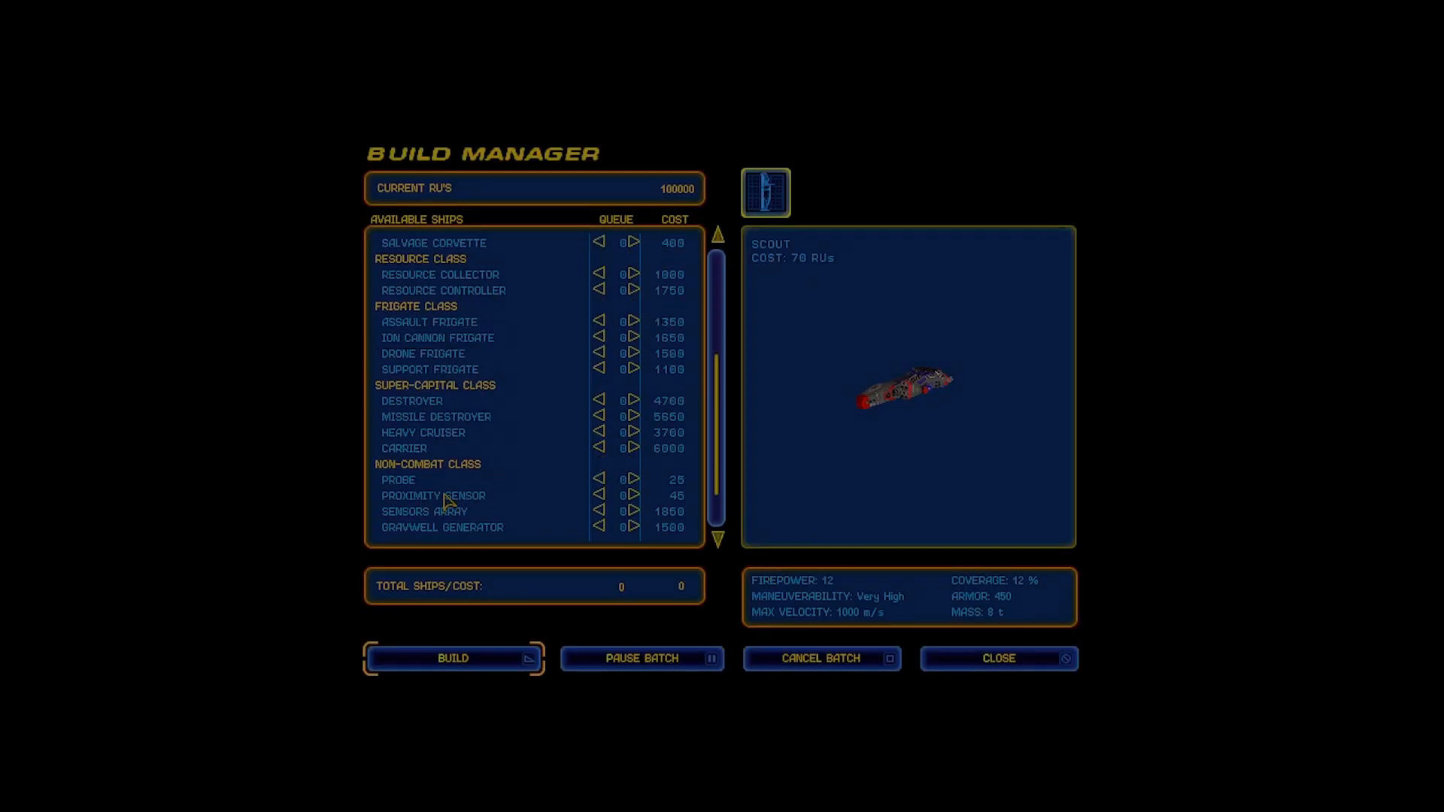
left_click(438, 435)
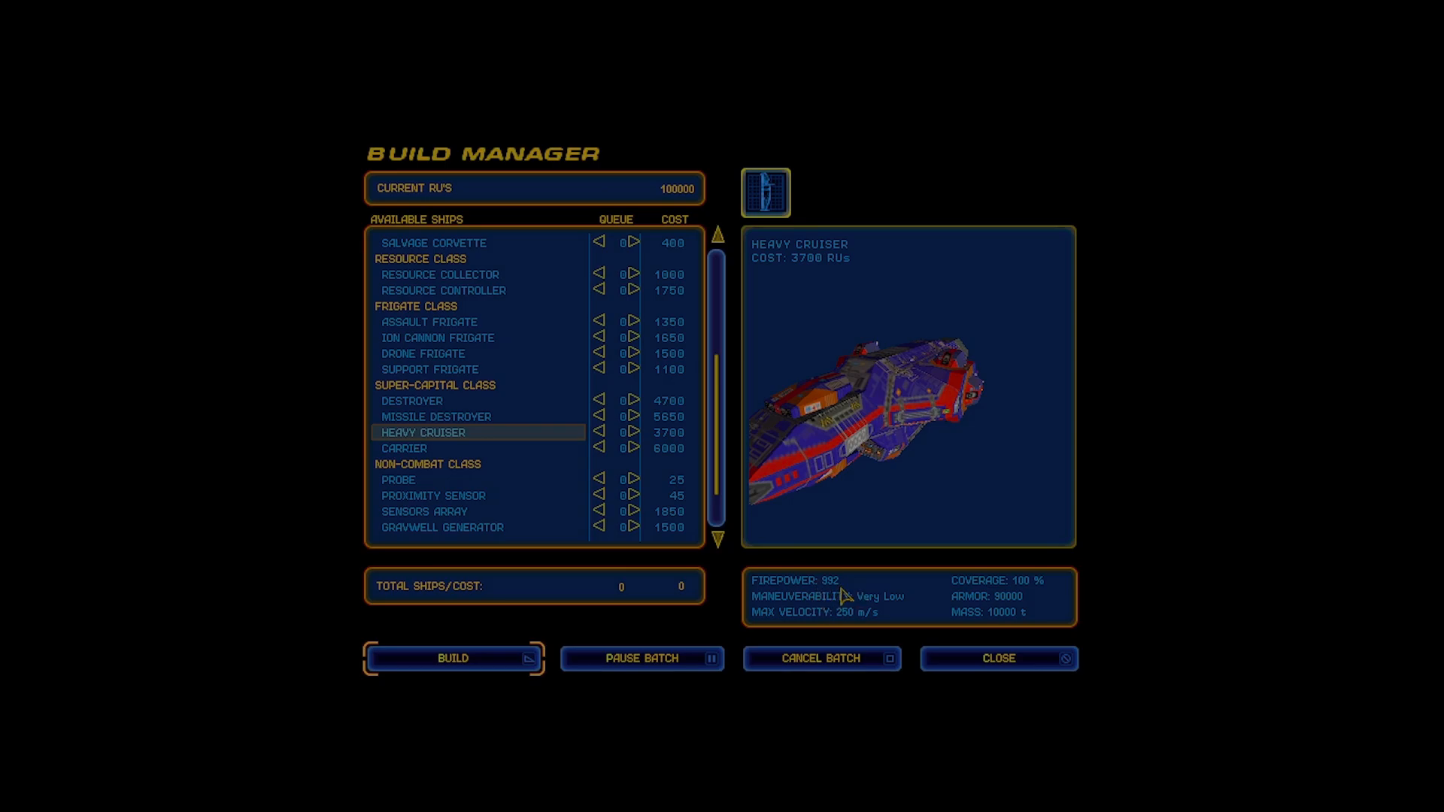
left_click(504, 438)
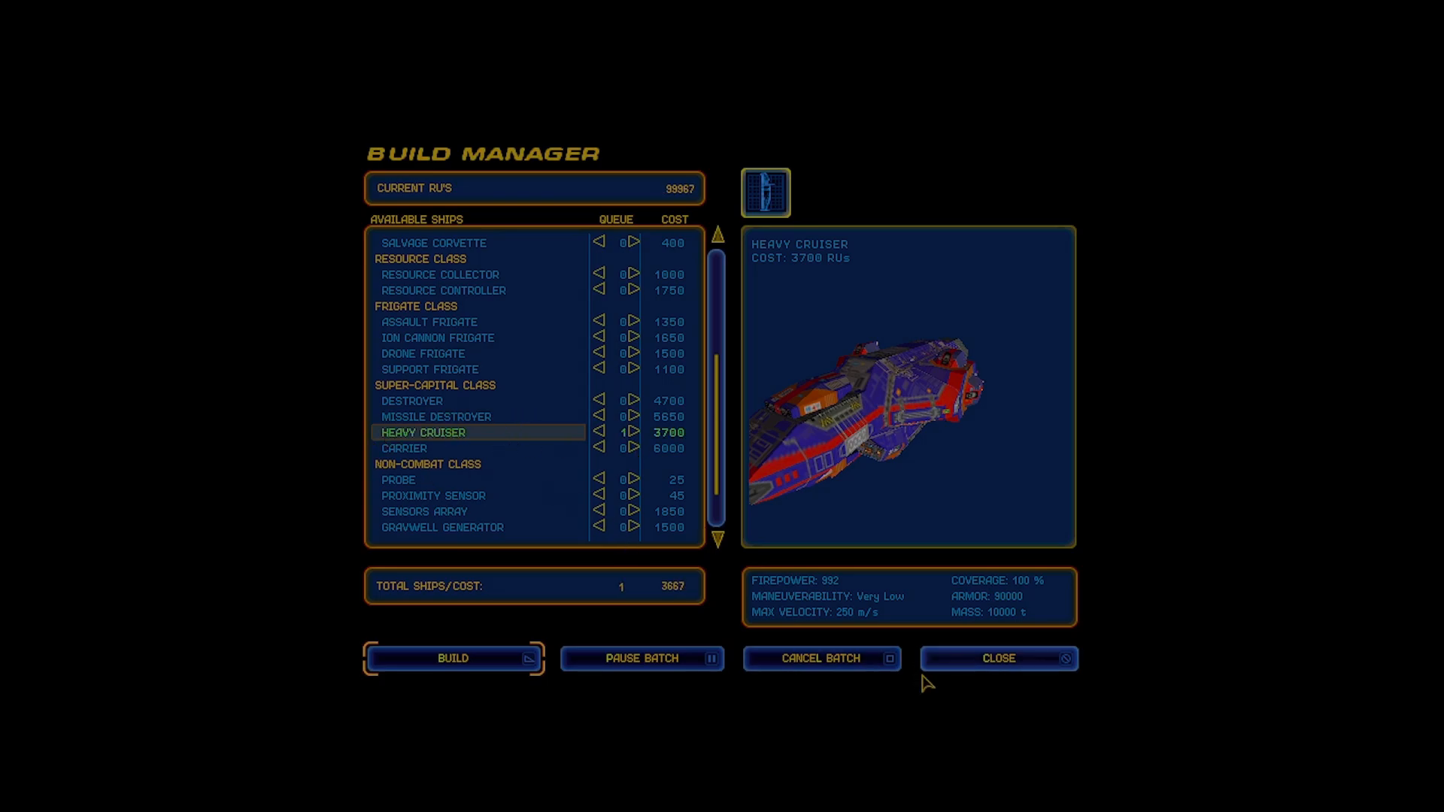
left_click(971, 660)
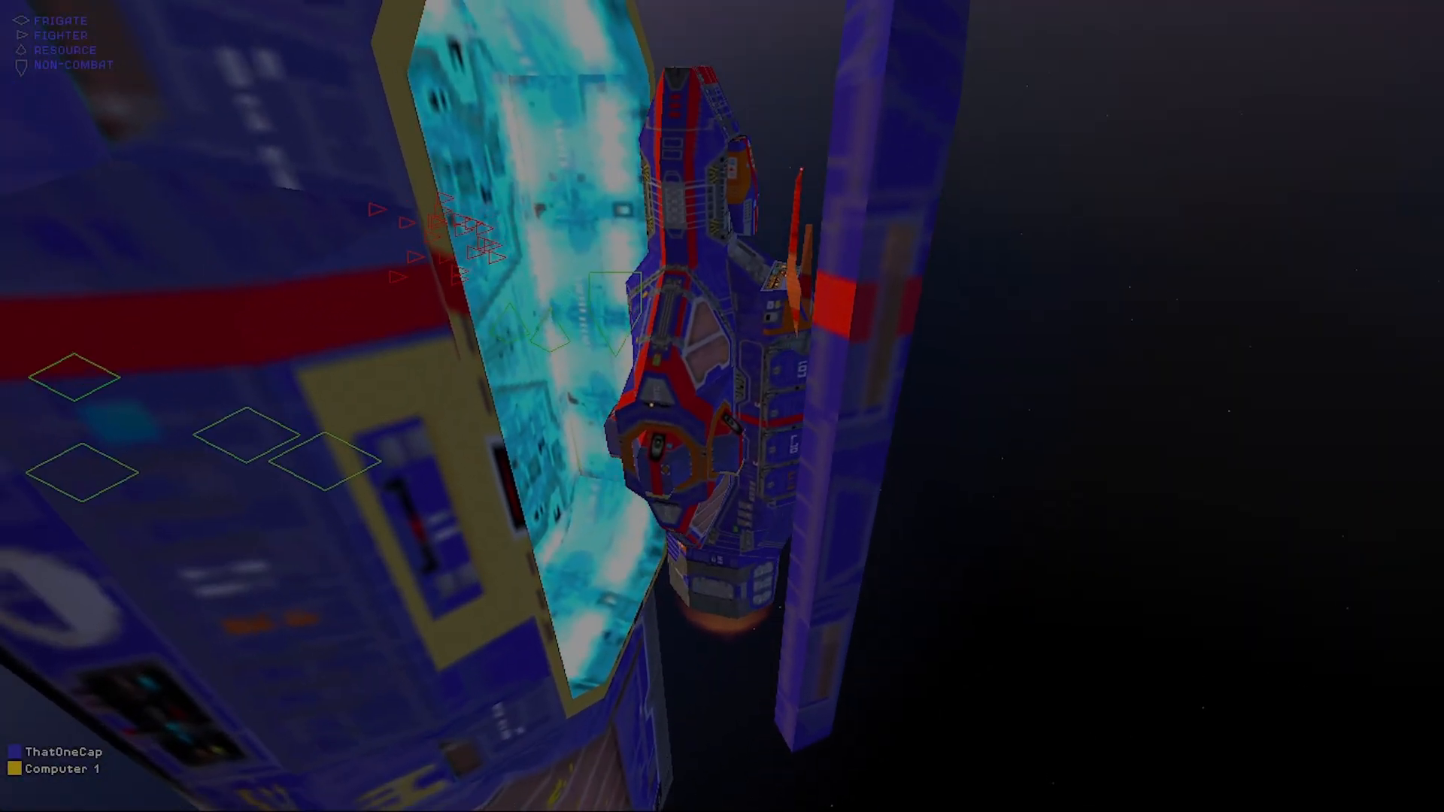
Select the newly built heavy cruiser beside the mothership and focus the camera on it
scroll(869, 520, "down", 5)
left_click_drag(866, 522, 1001, 522)
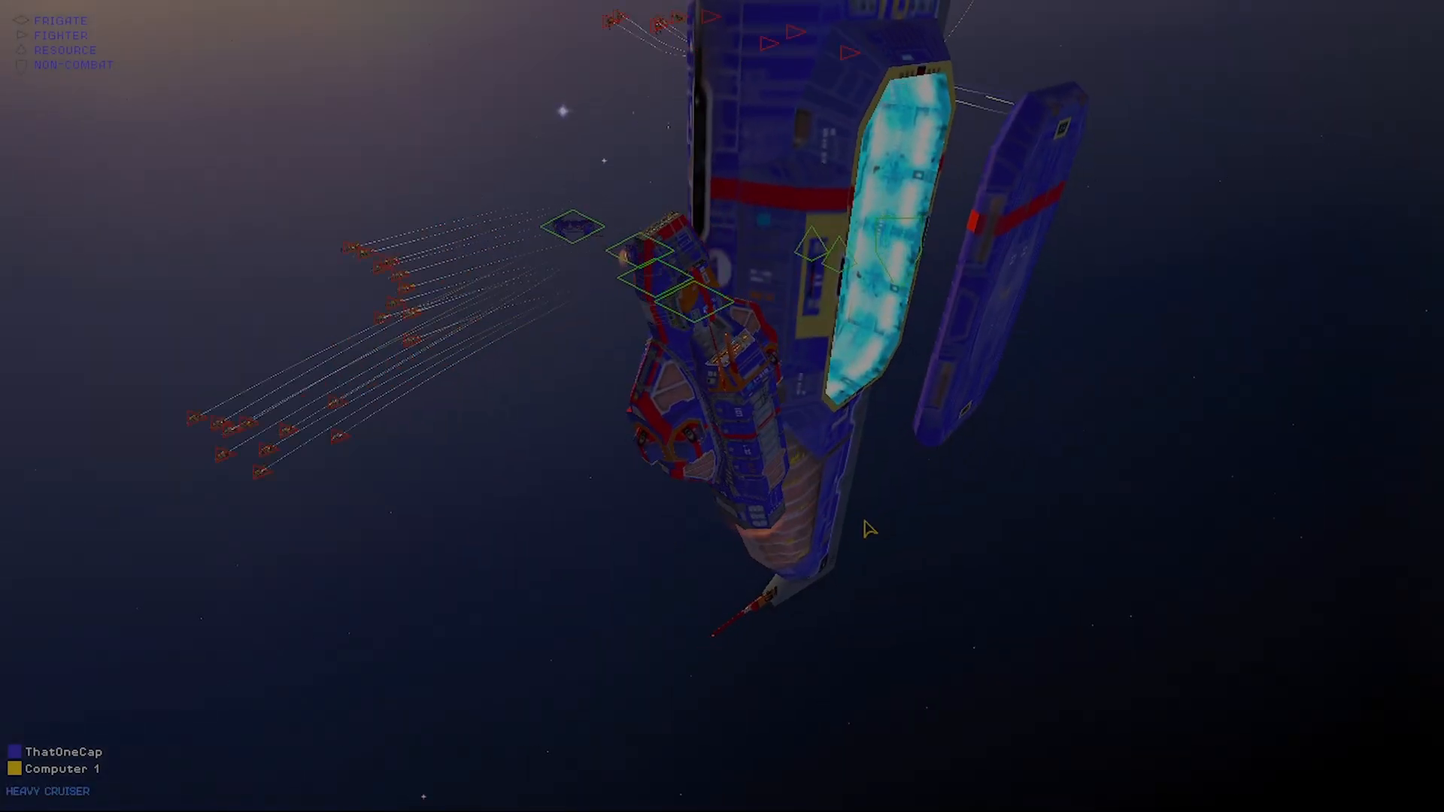
scroll(865, 522, "down", 5)
left_click_drag(532, 271, 902, 489)
key("f")
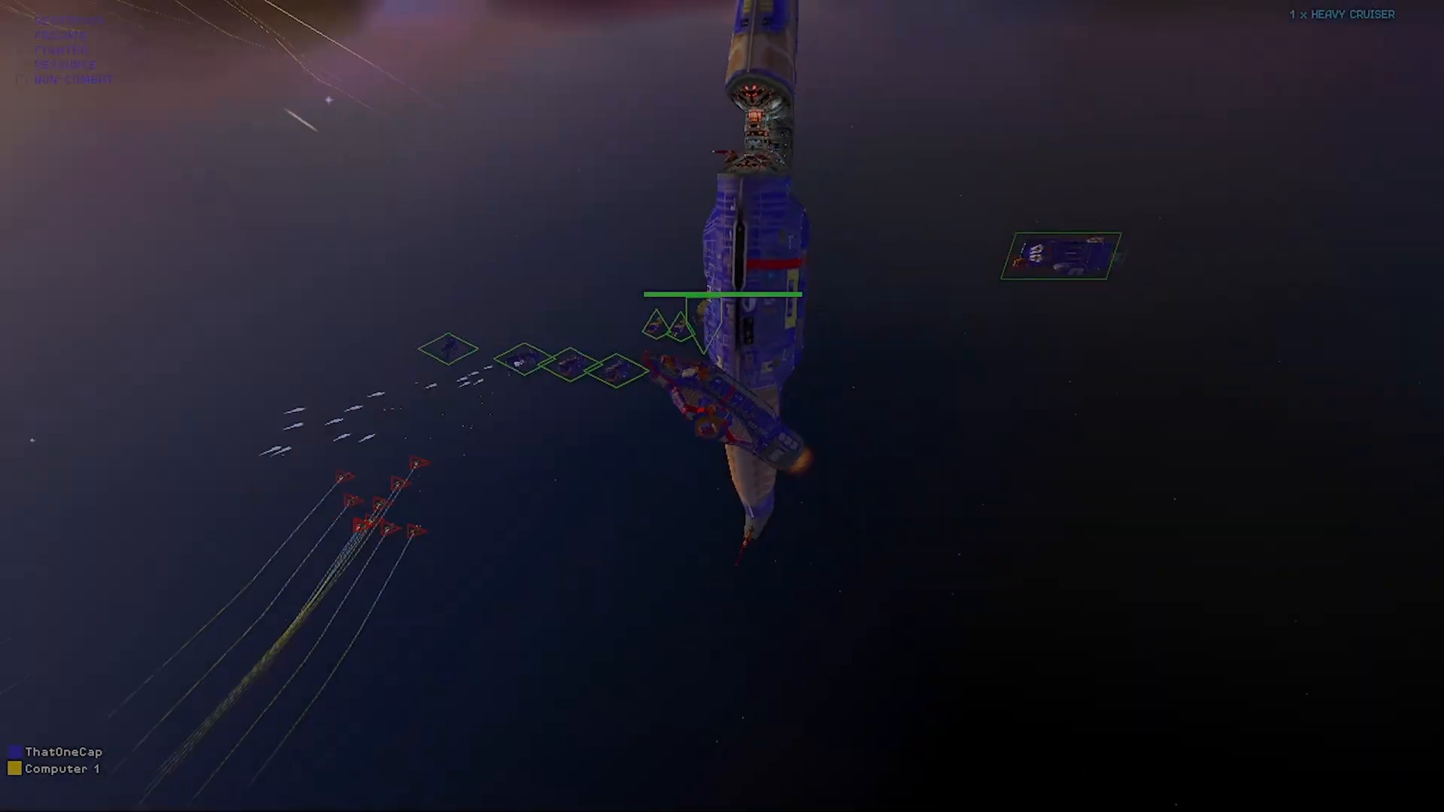
Examine the heavy cruiser's top missile launchers in combat from several angles and distances
left_click_drag(396, 229, 248, 342)
scroll(621, 278, "down", 3)
scroll(368, 493, "up", 3)
scroll(301, 361, "up", 2)
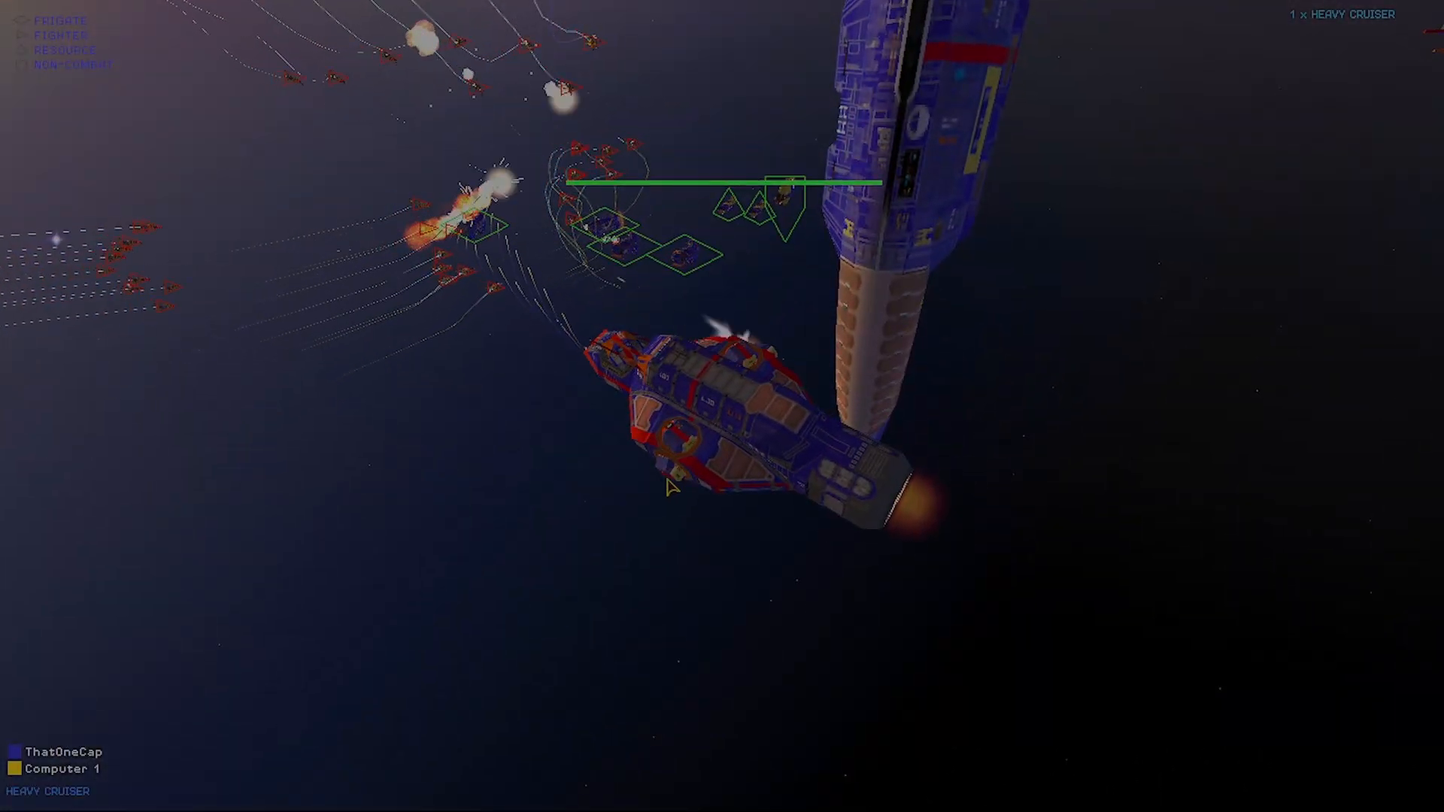
left_click_drag(561, 503, 745, 496)
scroll(722, 406, "up", 2)
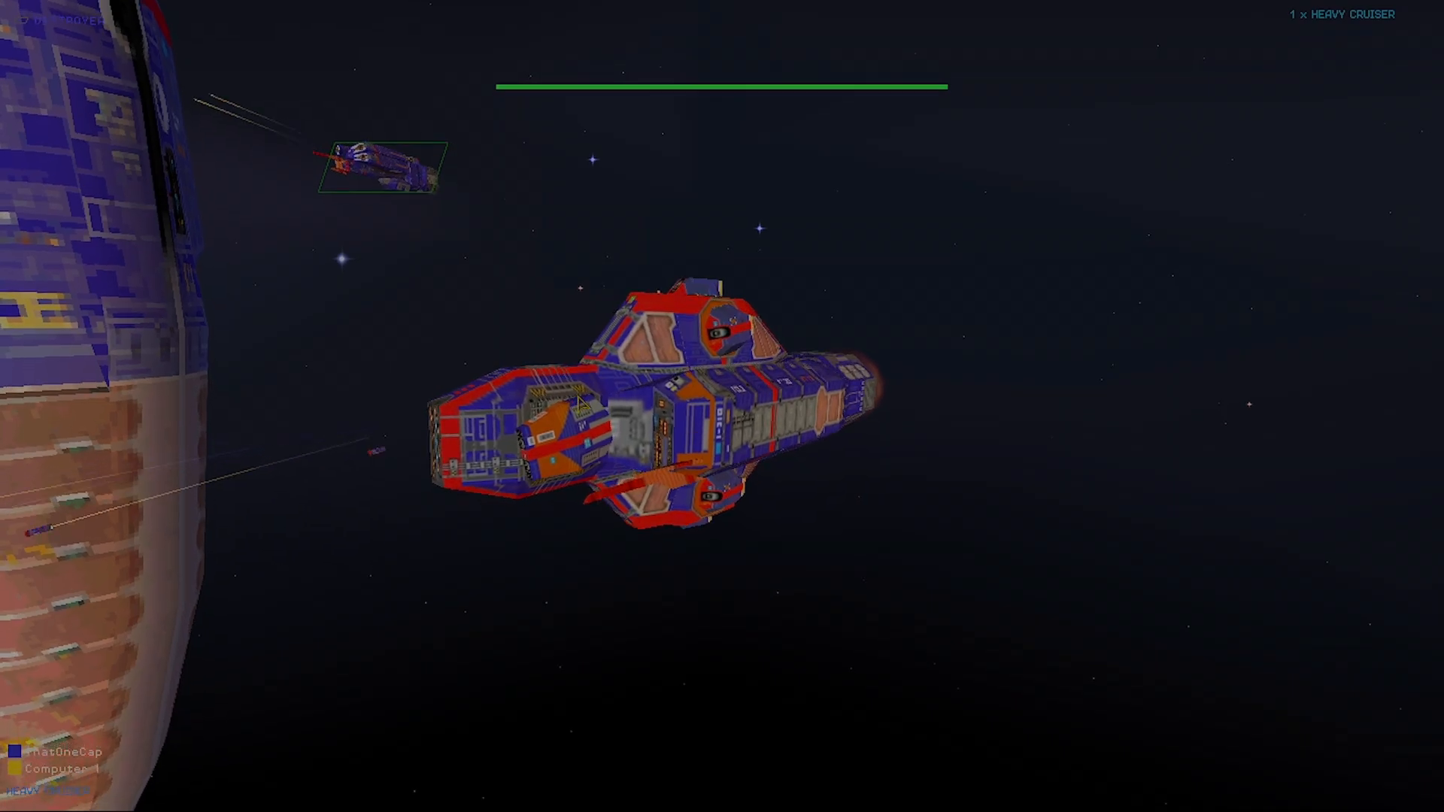
left_click_drag(527, 493, 526, 601)
scroll(723, 406, "down", 3)
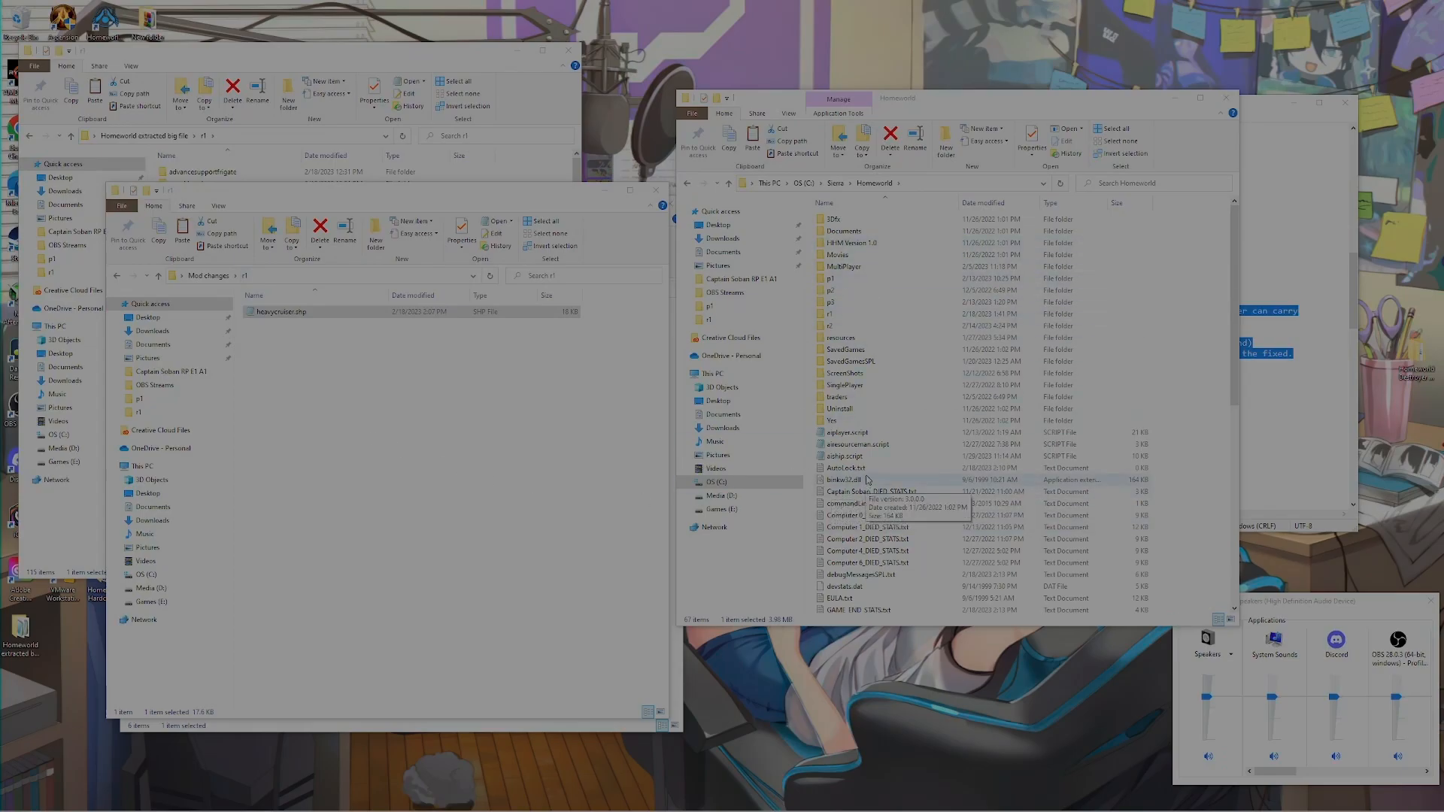
Open heavycruiser.shp from the Mod changes r1 folder and review the GUN 2 and GUN 3 ion cannon entries
left_click(401, 379)
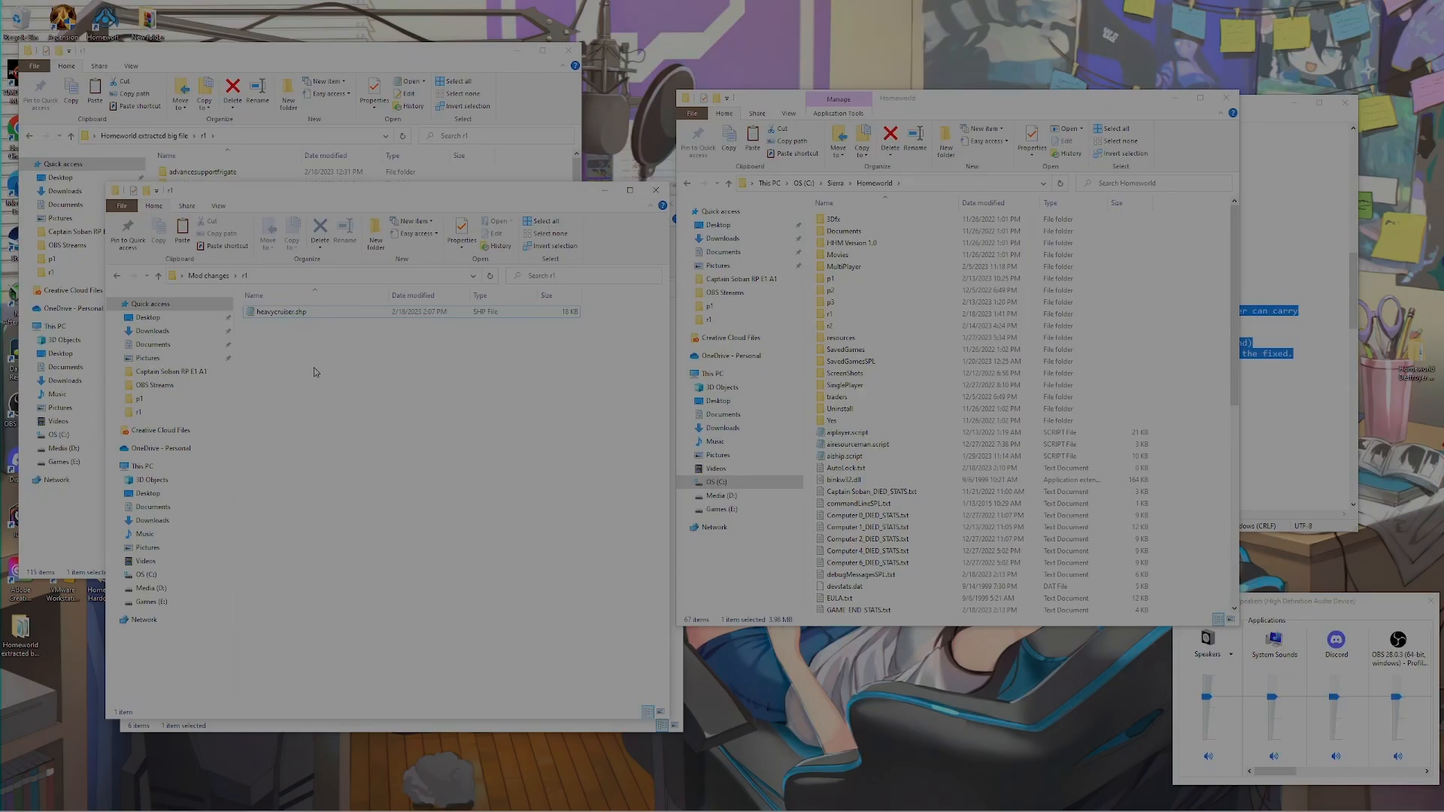
double_click(282, 312)
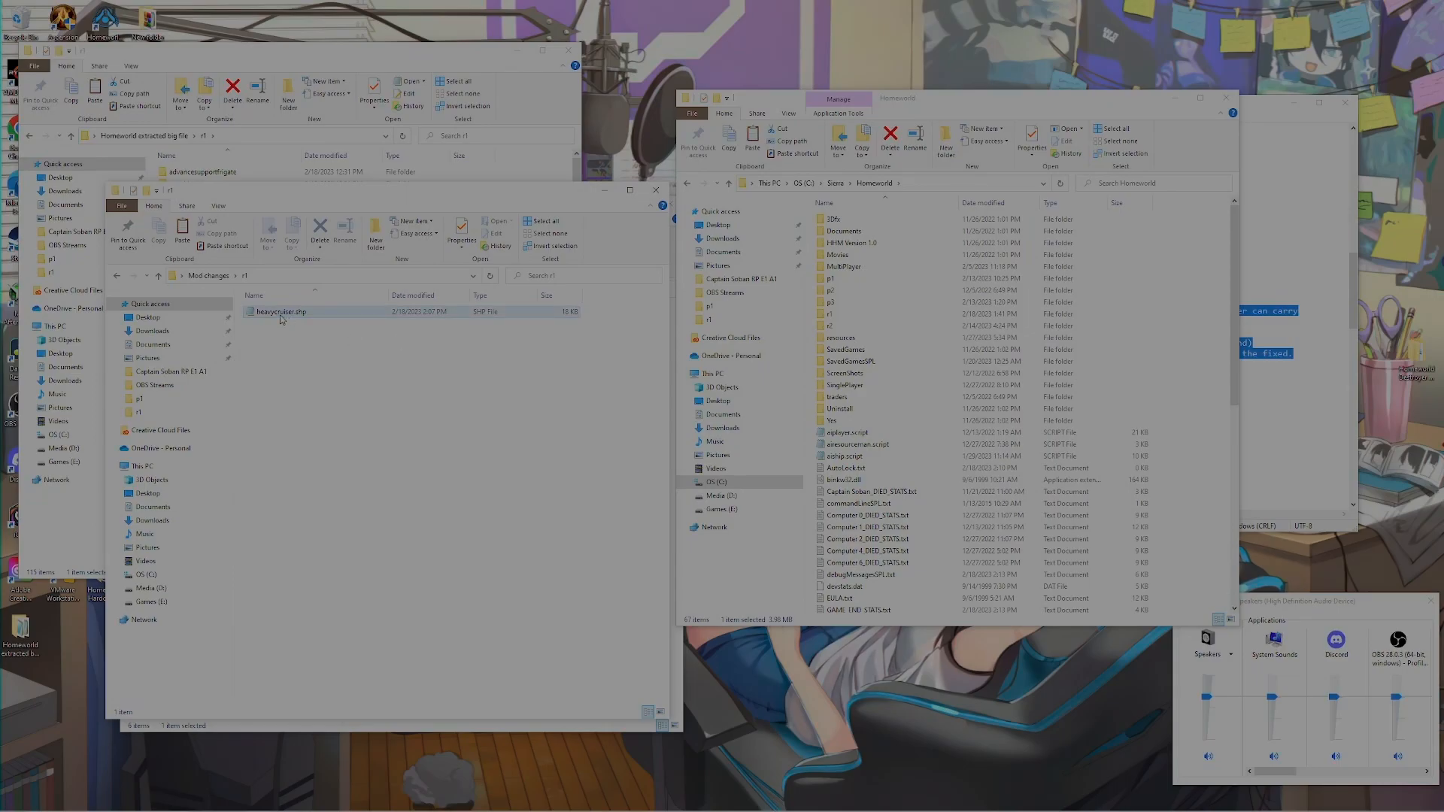
scroll(640, 376, "down", 20)
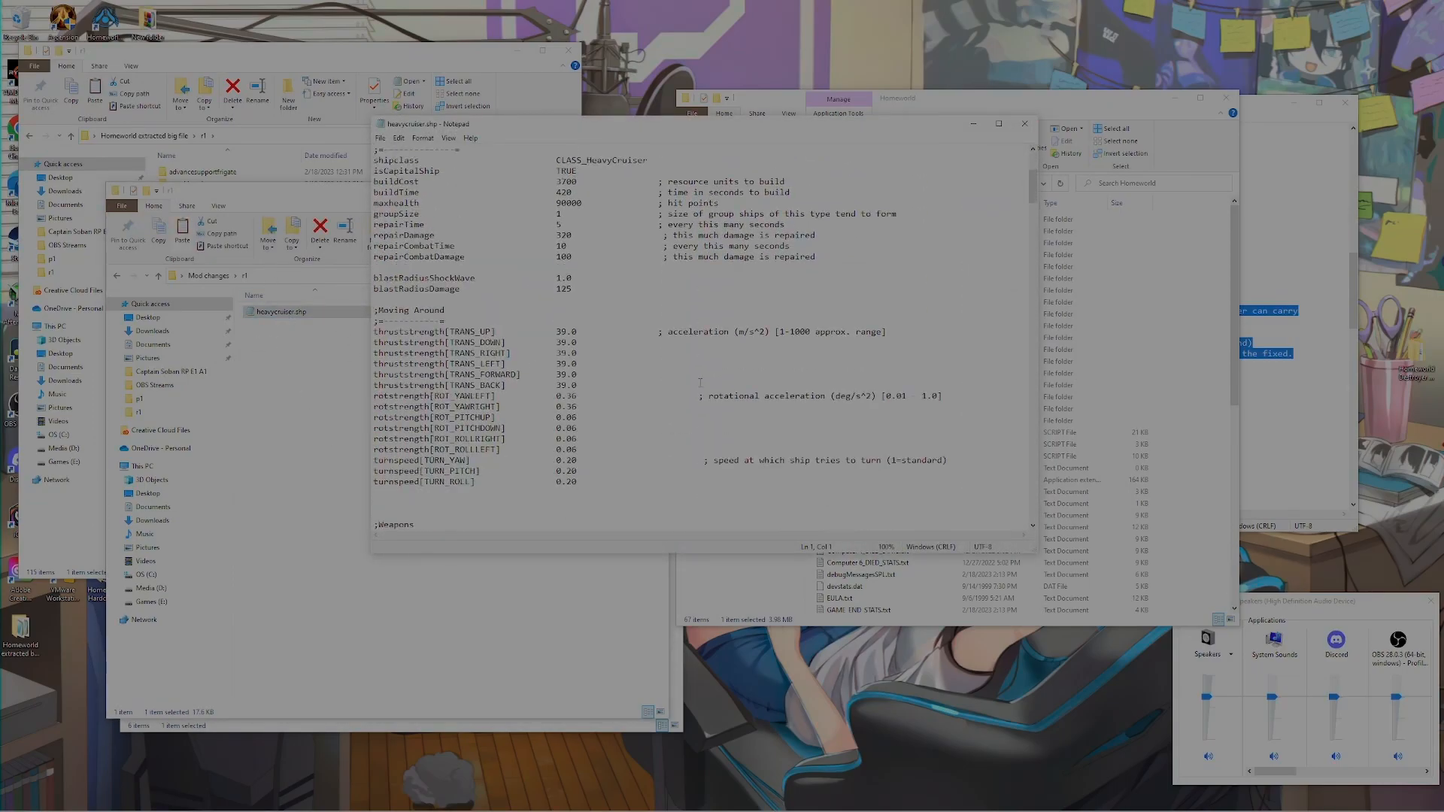
scroll(600, 316, "down", 9)
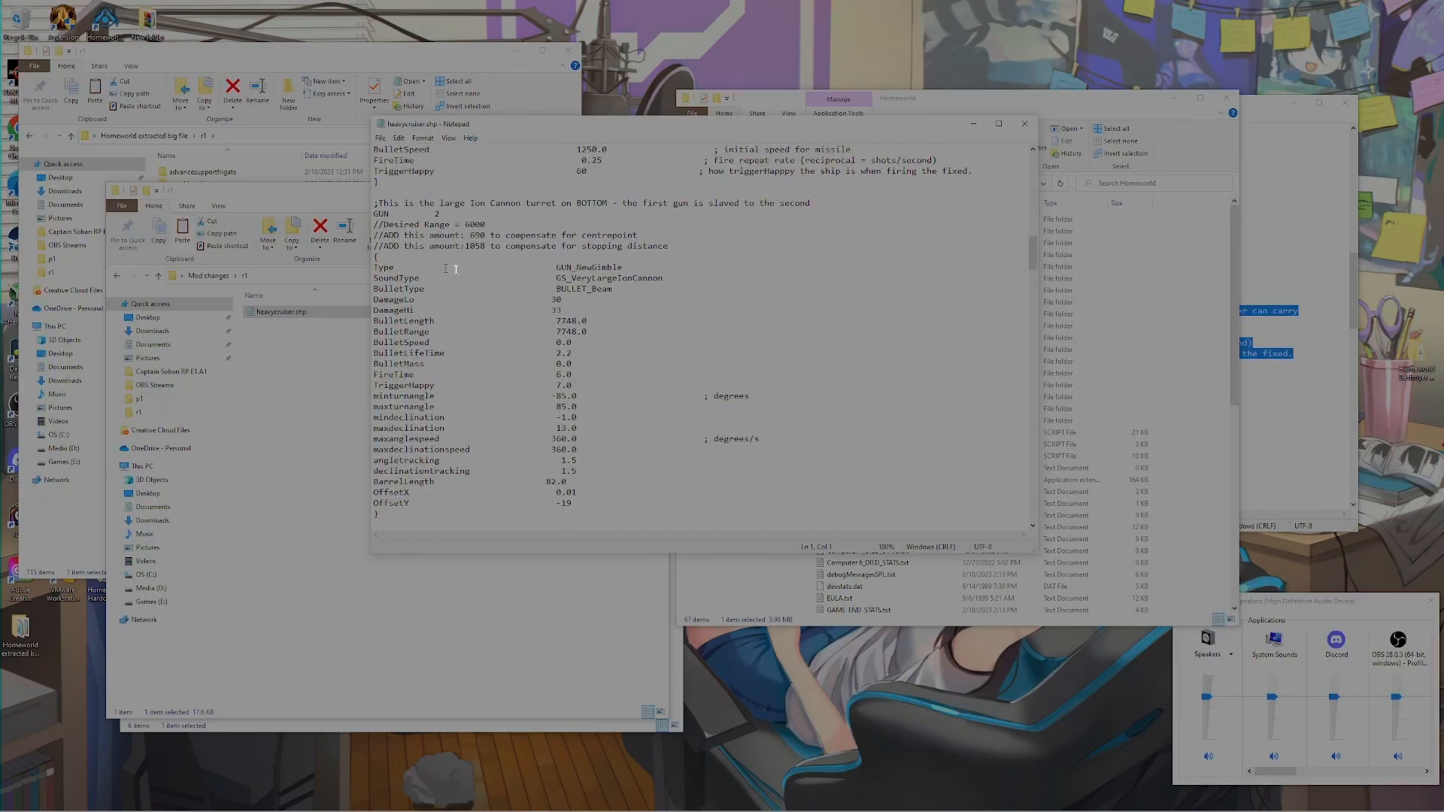
scroll(454, 218, "down", 9)
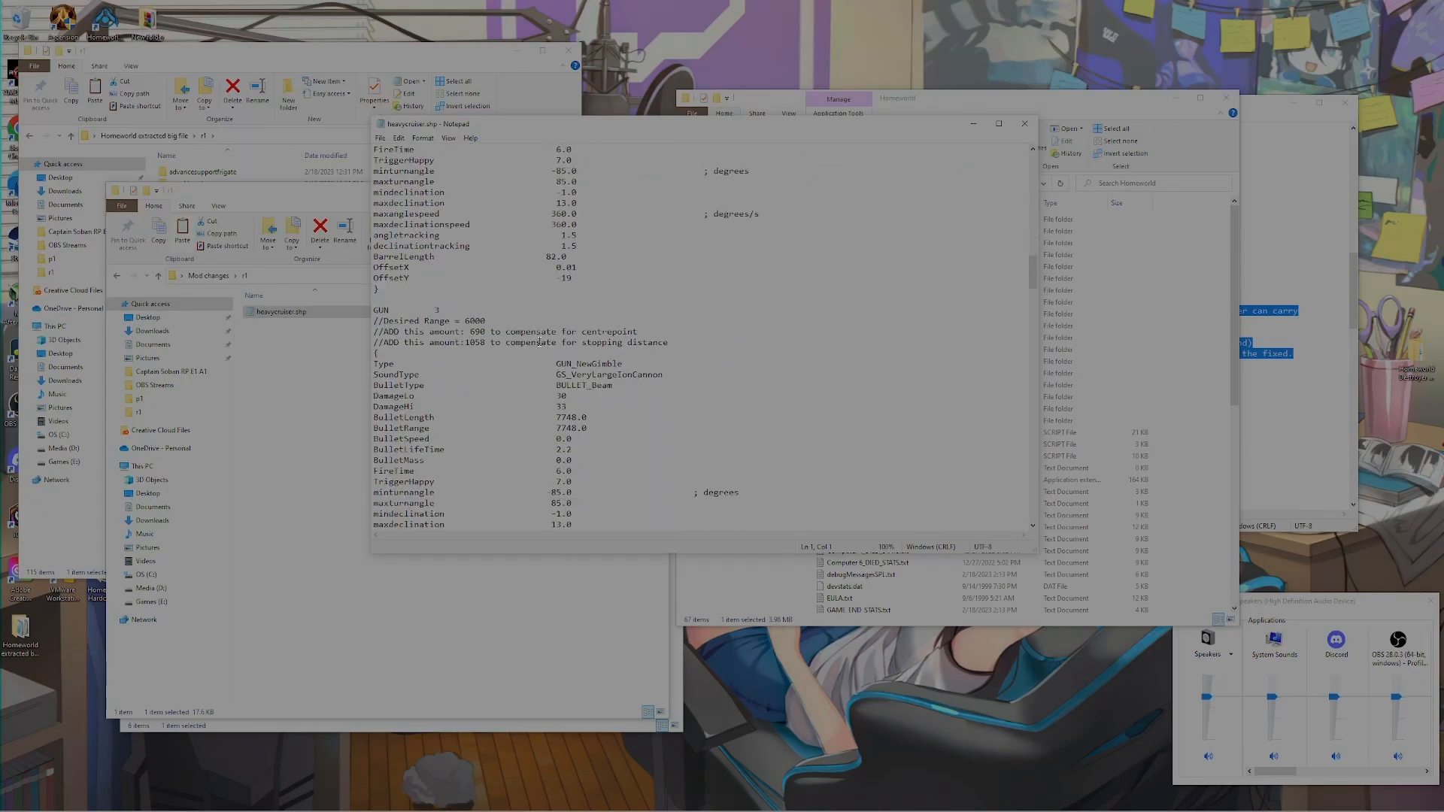
scroll(521, 307, "up", 9)
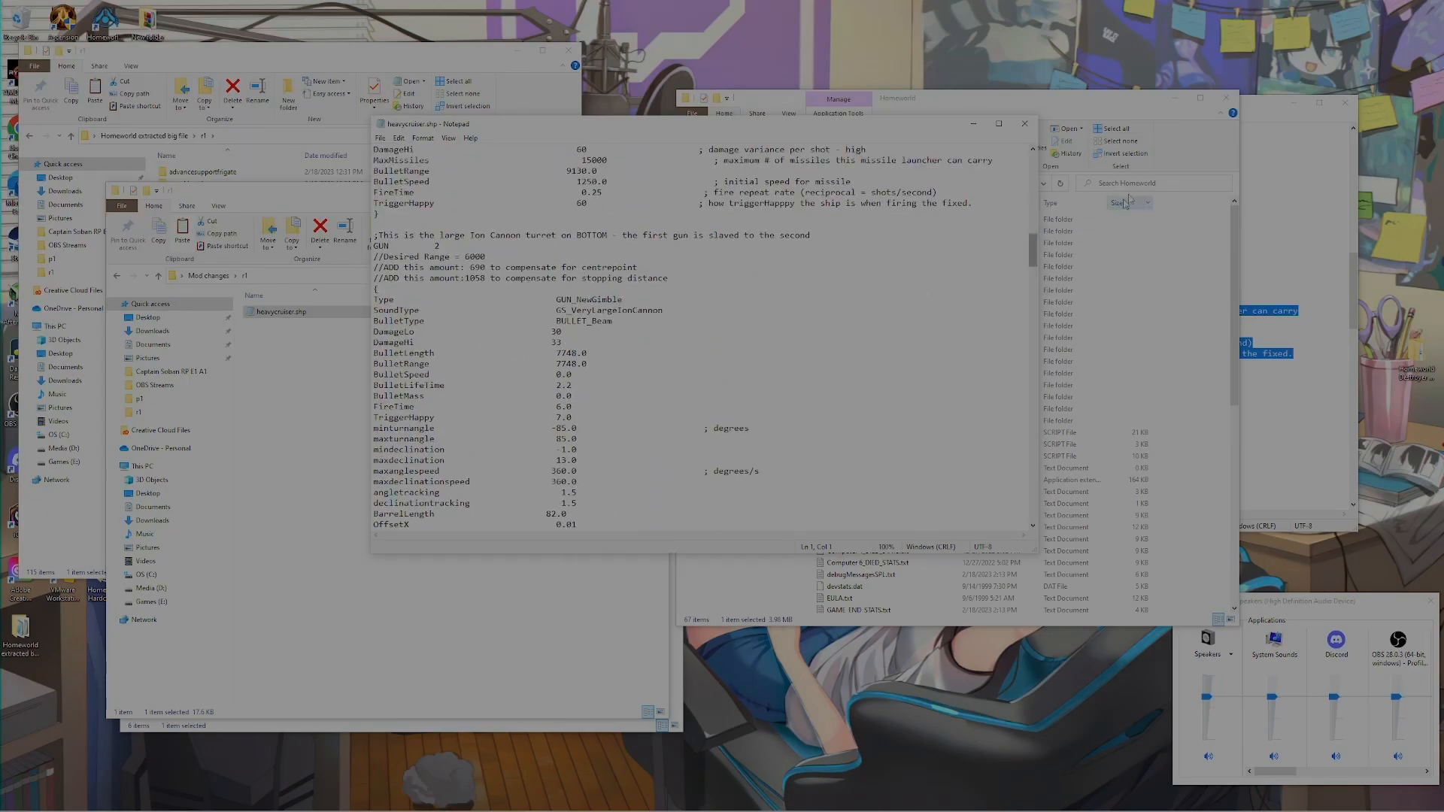
Open standardfrigate.shp from the r1 folder of the Homeworld extracted big file
left_click(1060, 105)
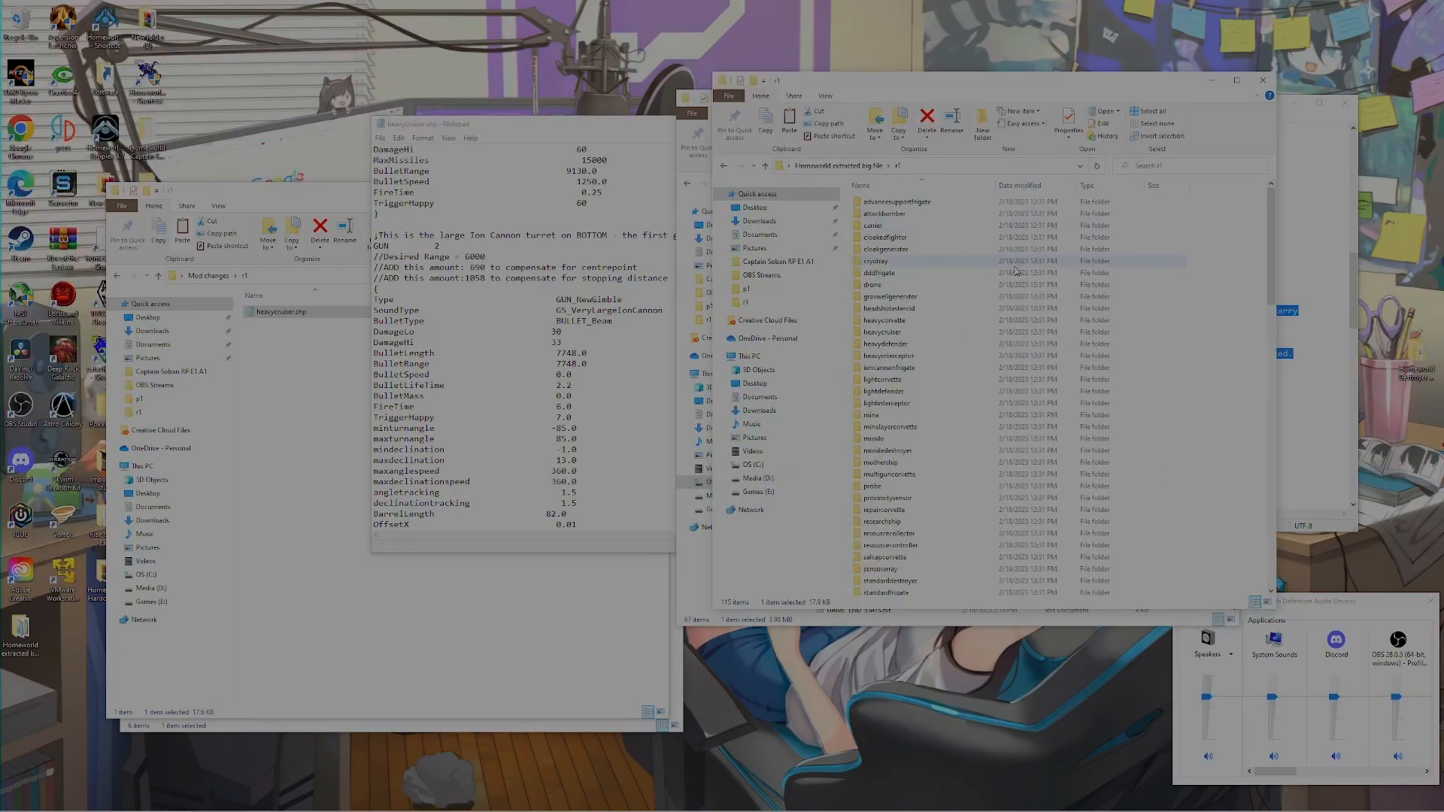
scroll(964, 378, "down", 8)
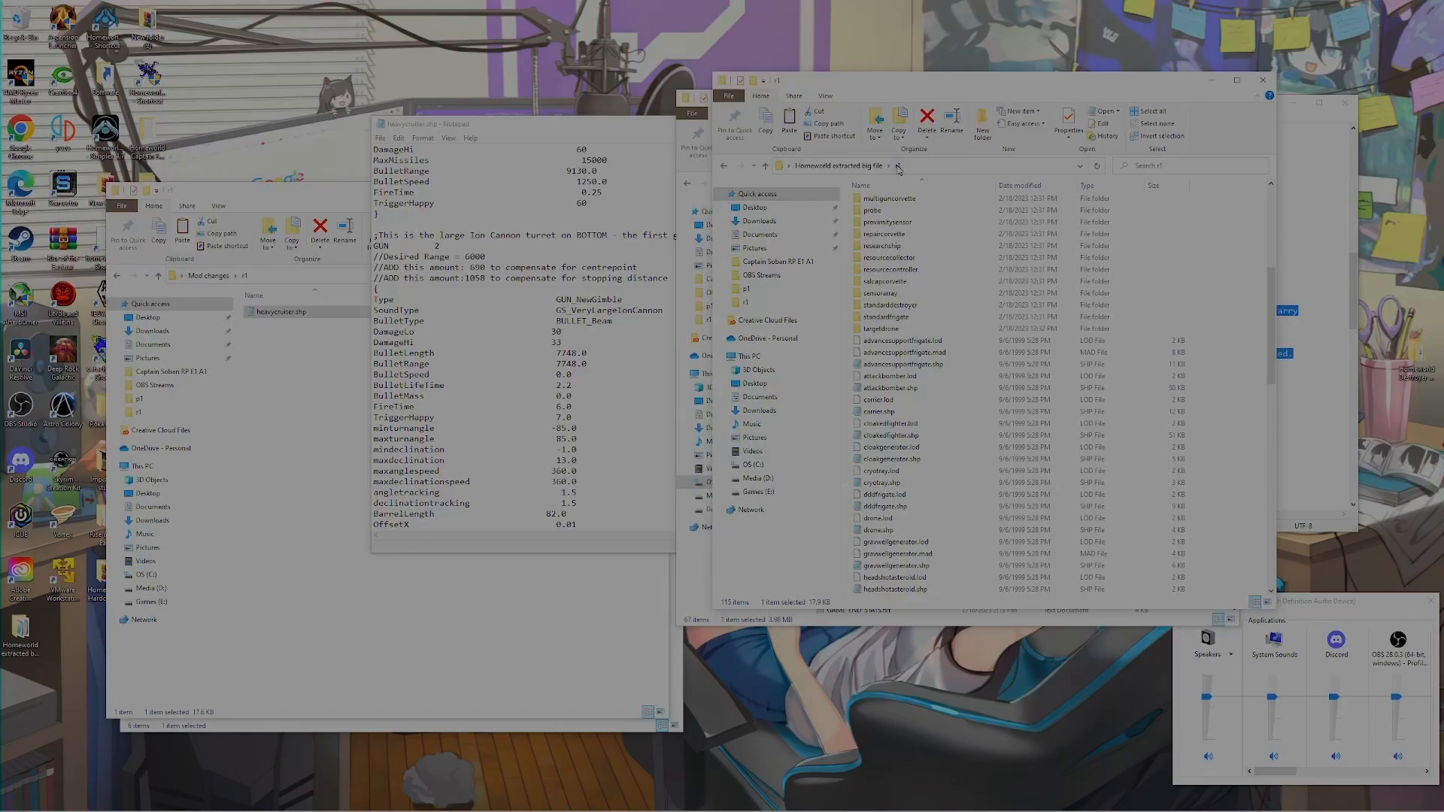
scroll(955, 407, "down", 7)
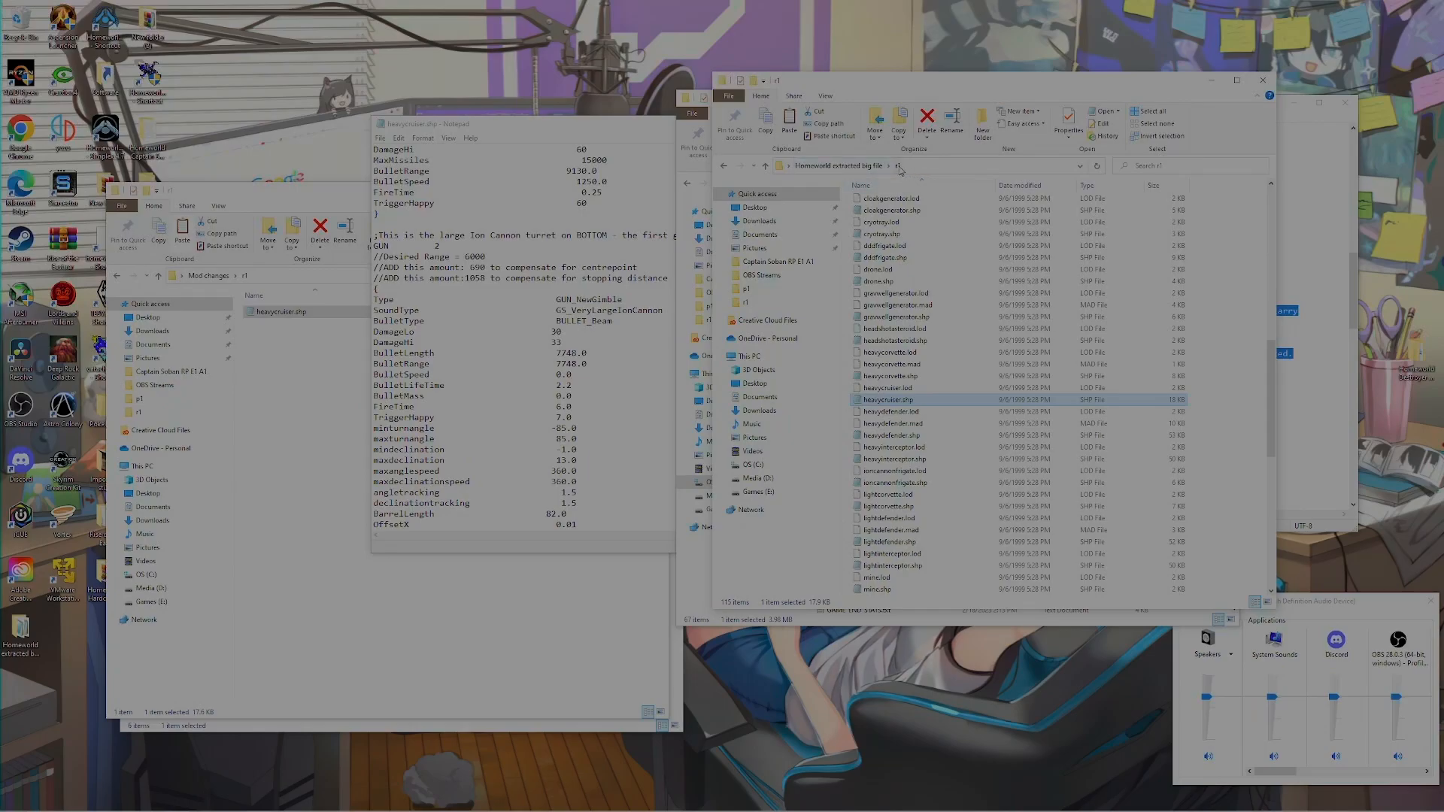
scroll(910, 377, "down", 12)
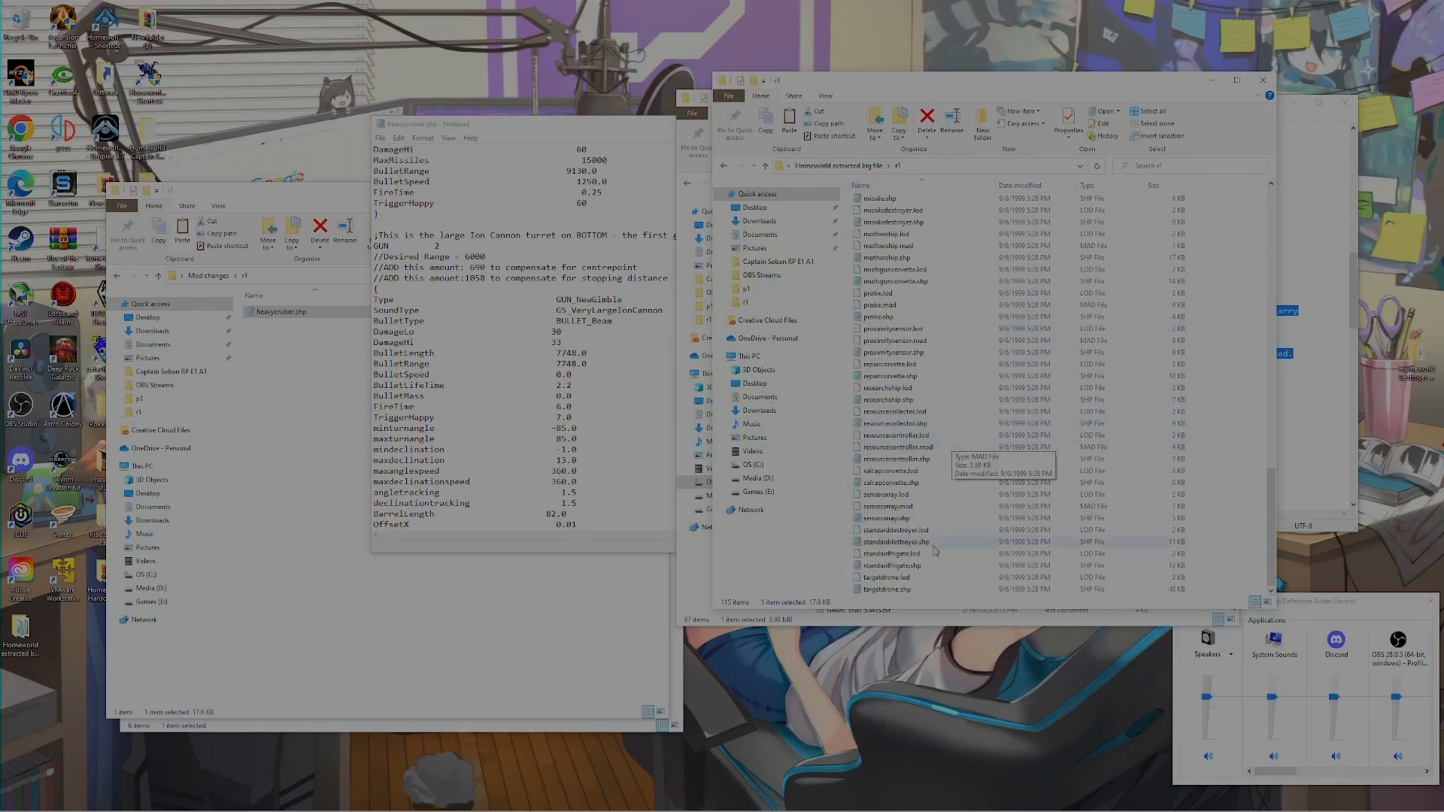
double_click(900, 568)
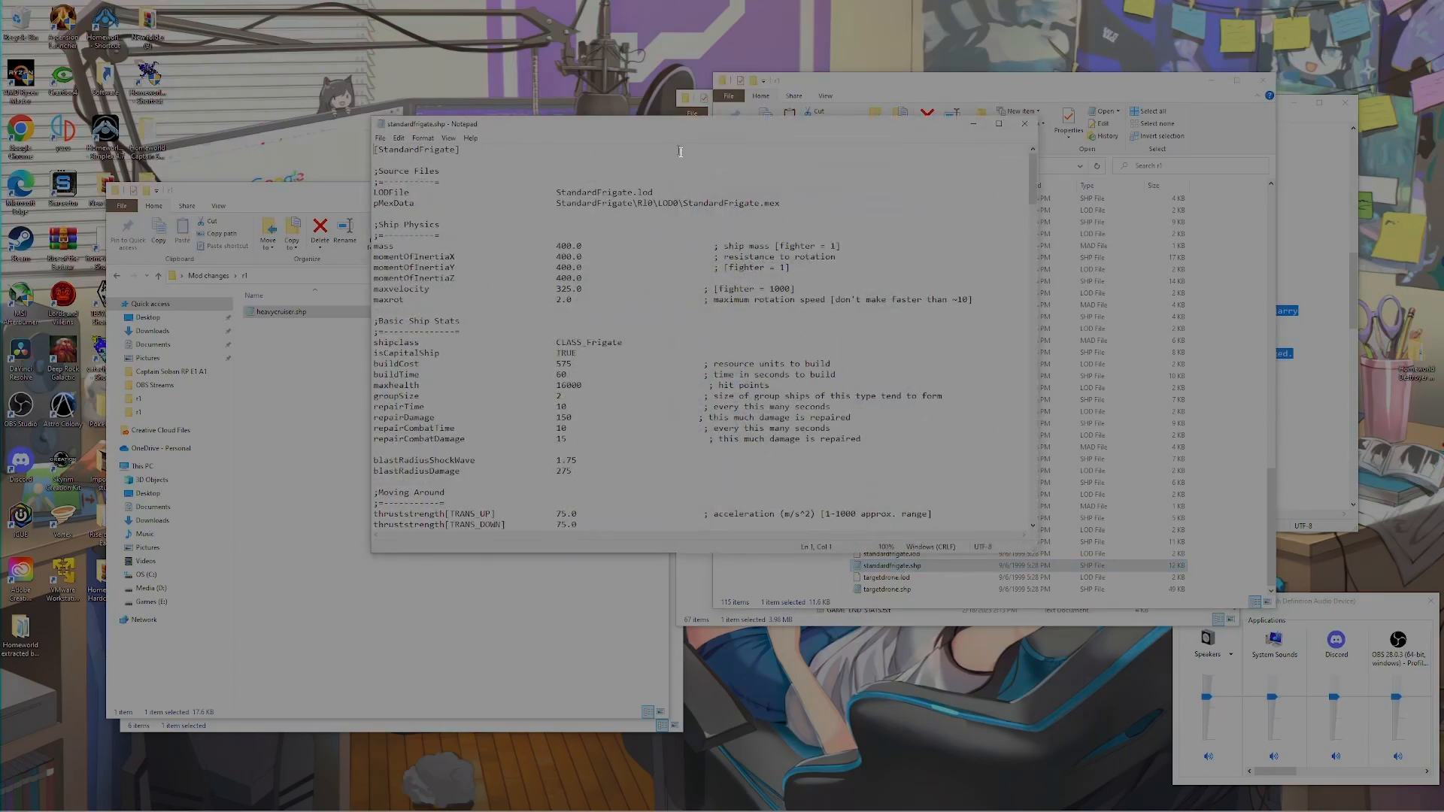
left_click_drag(598, 130, 931, 106)
Copy the bracketed GUN 3 plasma bomb block from standardfrigate.shp
scroll(935, 329, "down", 20)
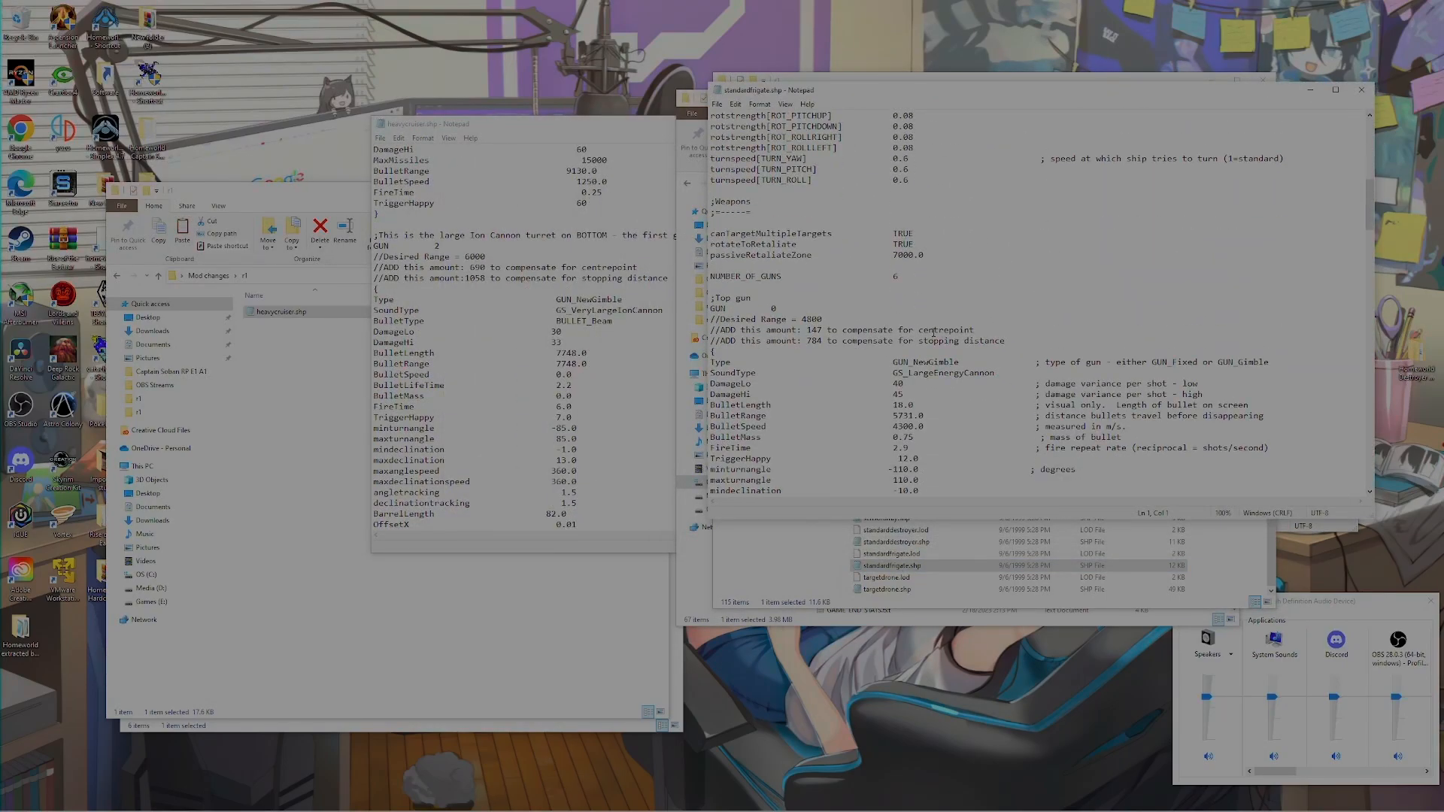
scroll(935, 325, "down", 16)
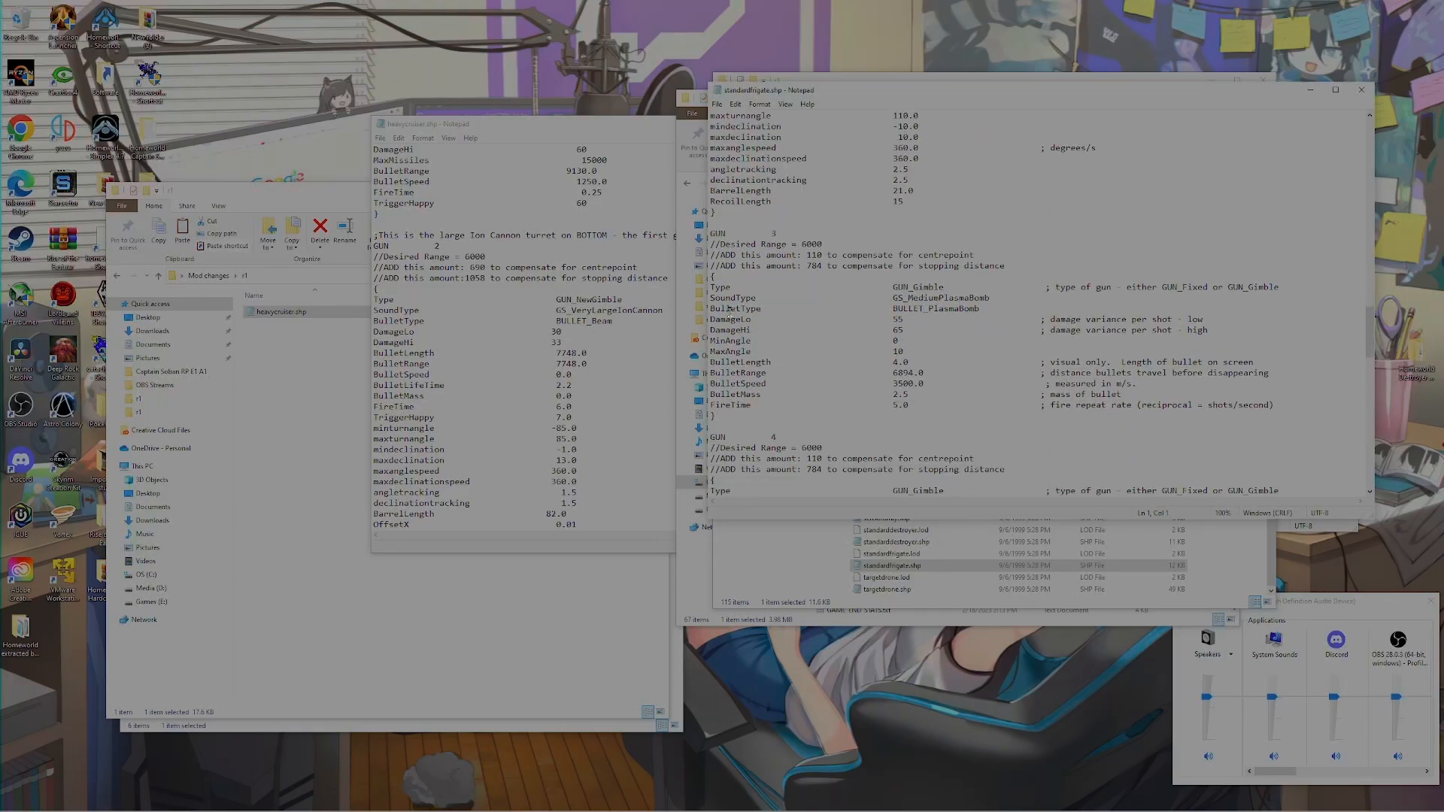
left_click_drag(711, 277, 730, 414)
key("ctrl+c")
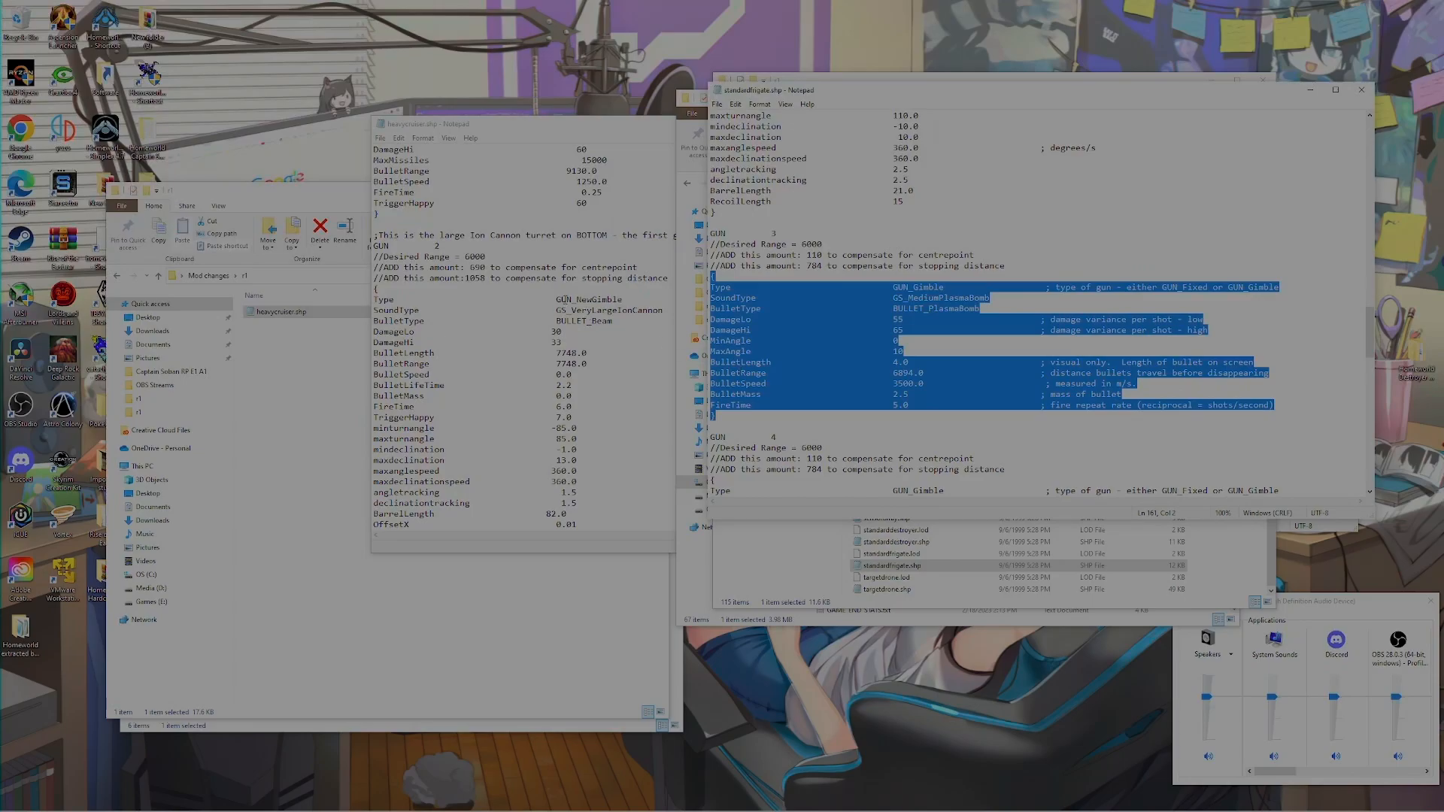
Replace the GUN 2 ion cannon block in heavycruiser.shp with the copied plasma bomb block
left_click(492, 132)
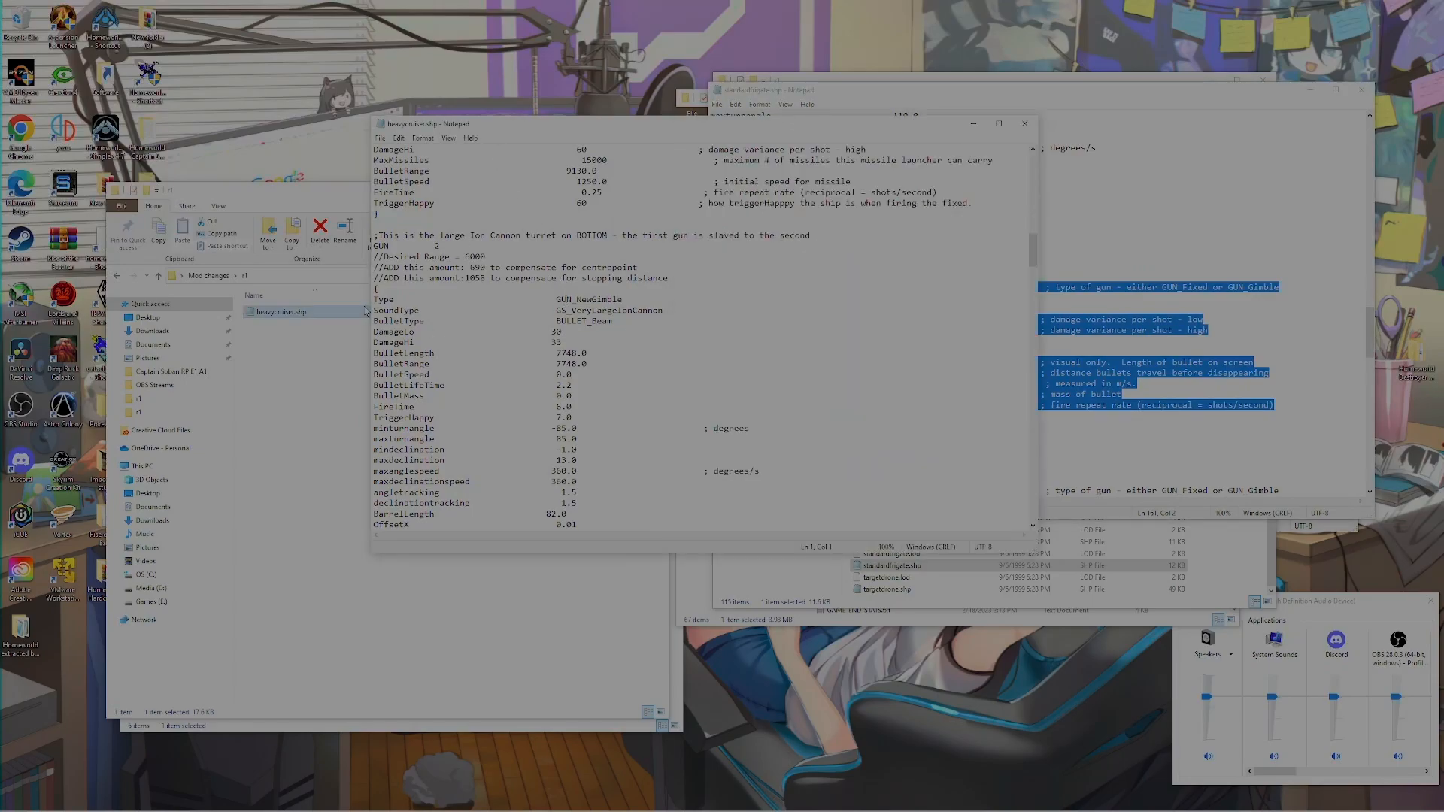
left_click_drag(374, 289, 377, 481)
scroll(376, 338, "down", 2)
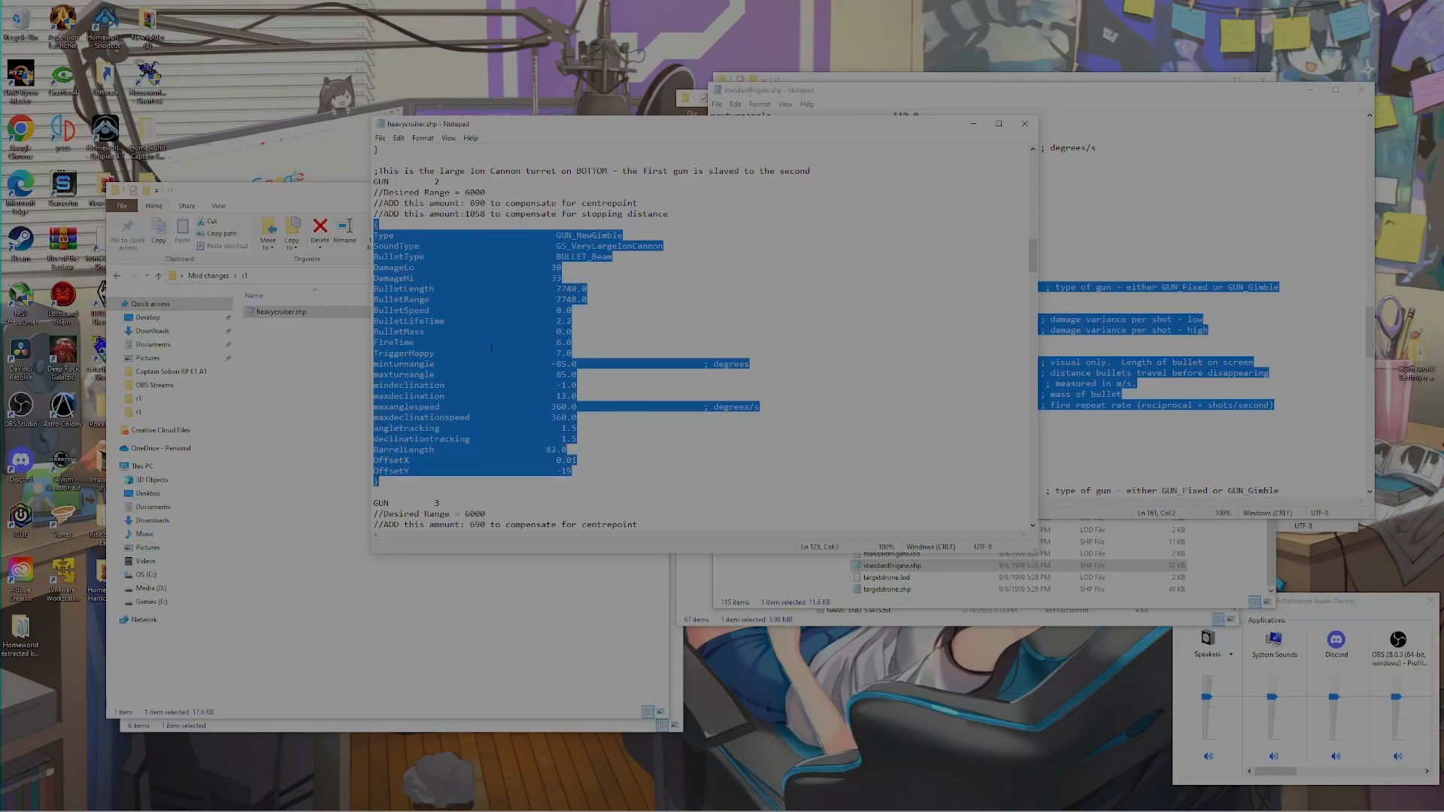
key("ctrl+v")
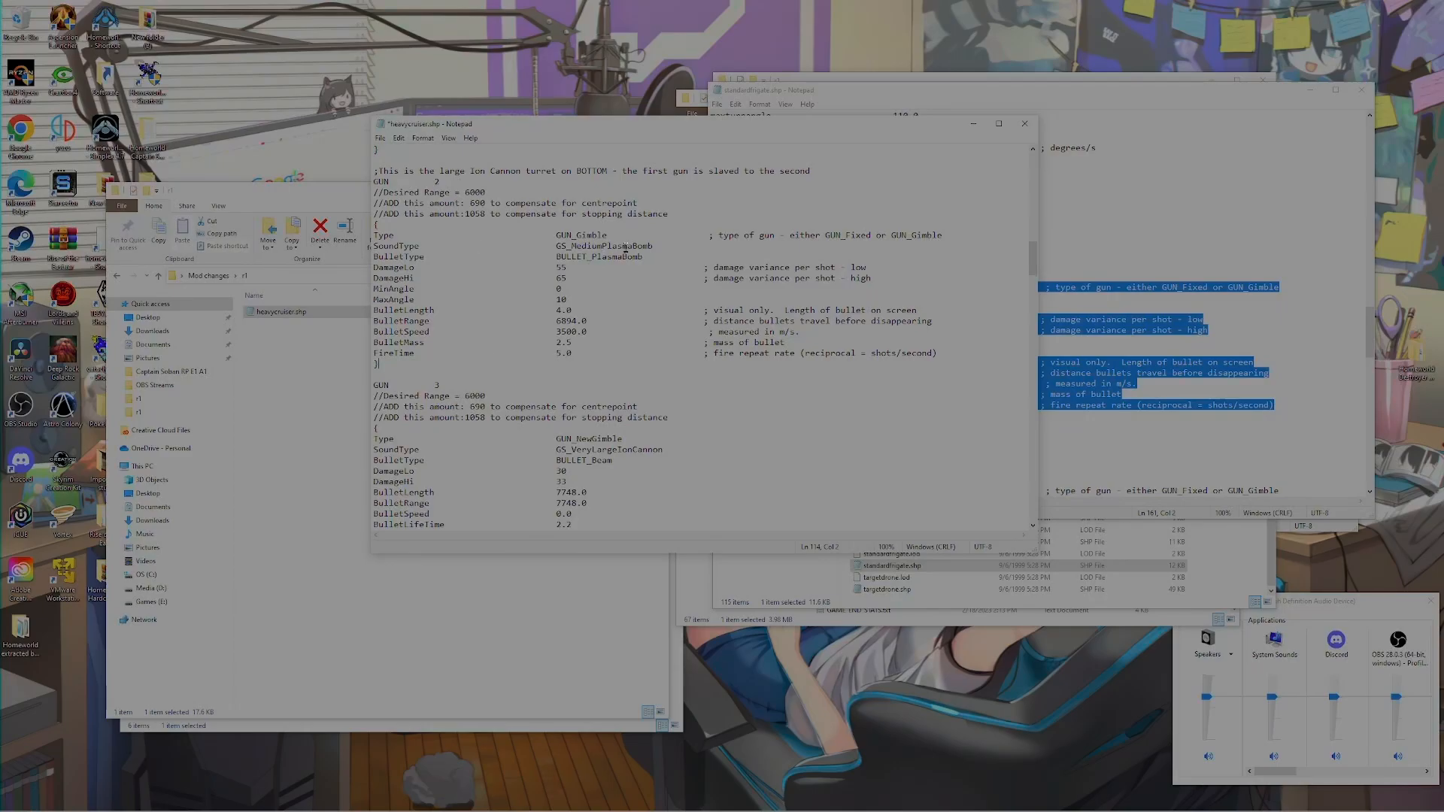
Replace the GUN 3 ion cannon block in heavycruiser.shp with the same plasma bomb block
scroll(570, 348, "down", 4)
left_click_drag(374, 299, 393, 466)
scroll(376, 323, "down", 3)
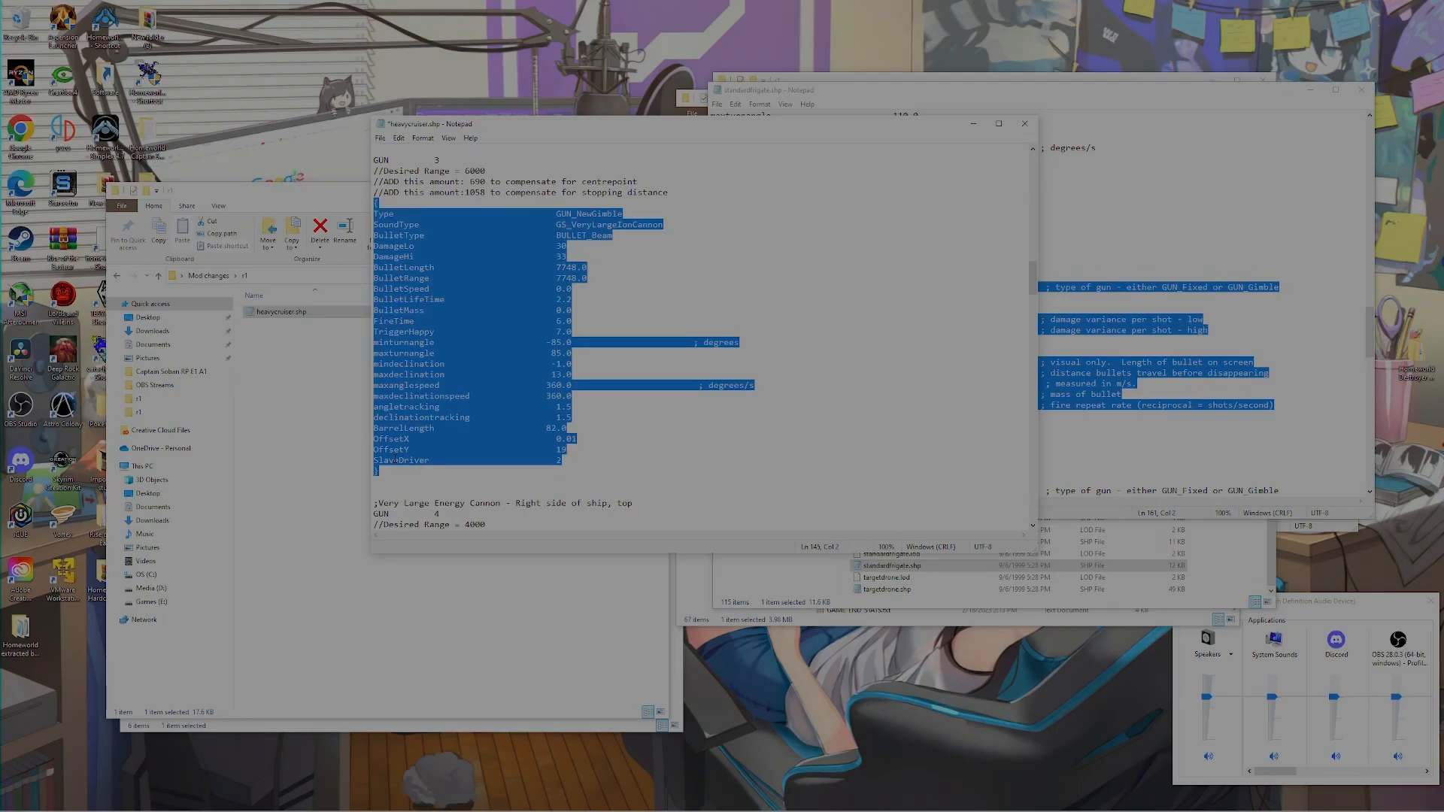
key("ctrl+v")
Set GUN 2's DamageLo to 120 and DamageHi to 150, and set FireTime to 3 for both GUN 2 and GUN 3
scroll(570, 260, "up", 6)
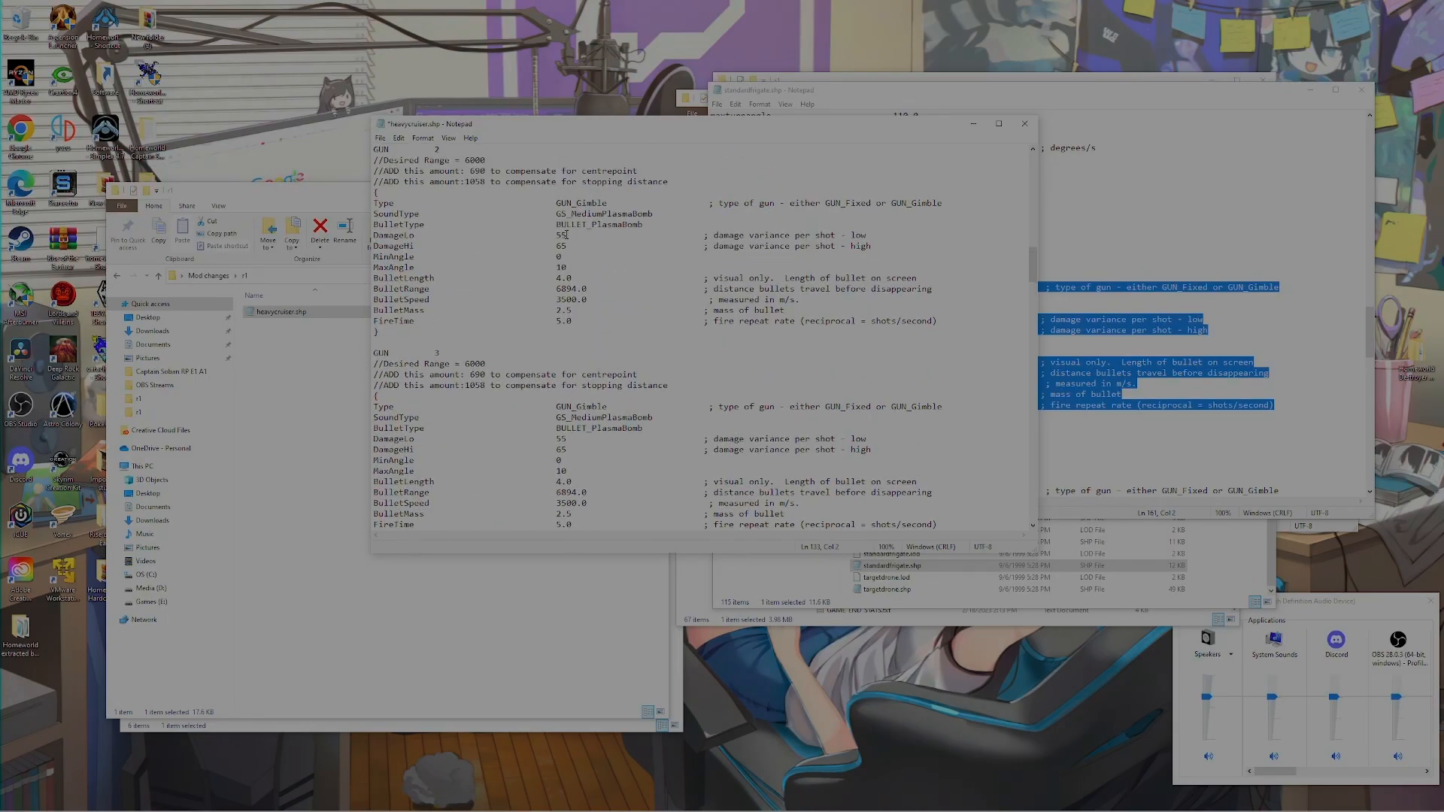
type("120")
type("150")
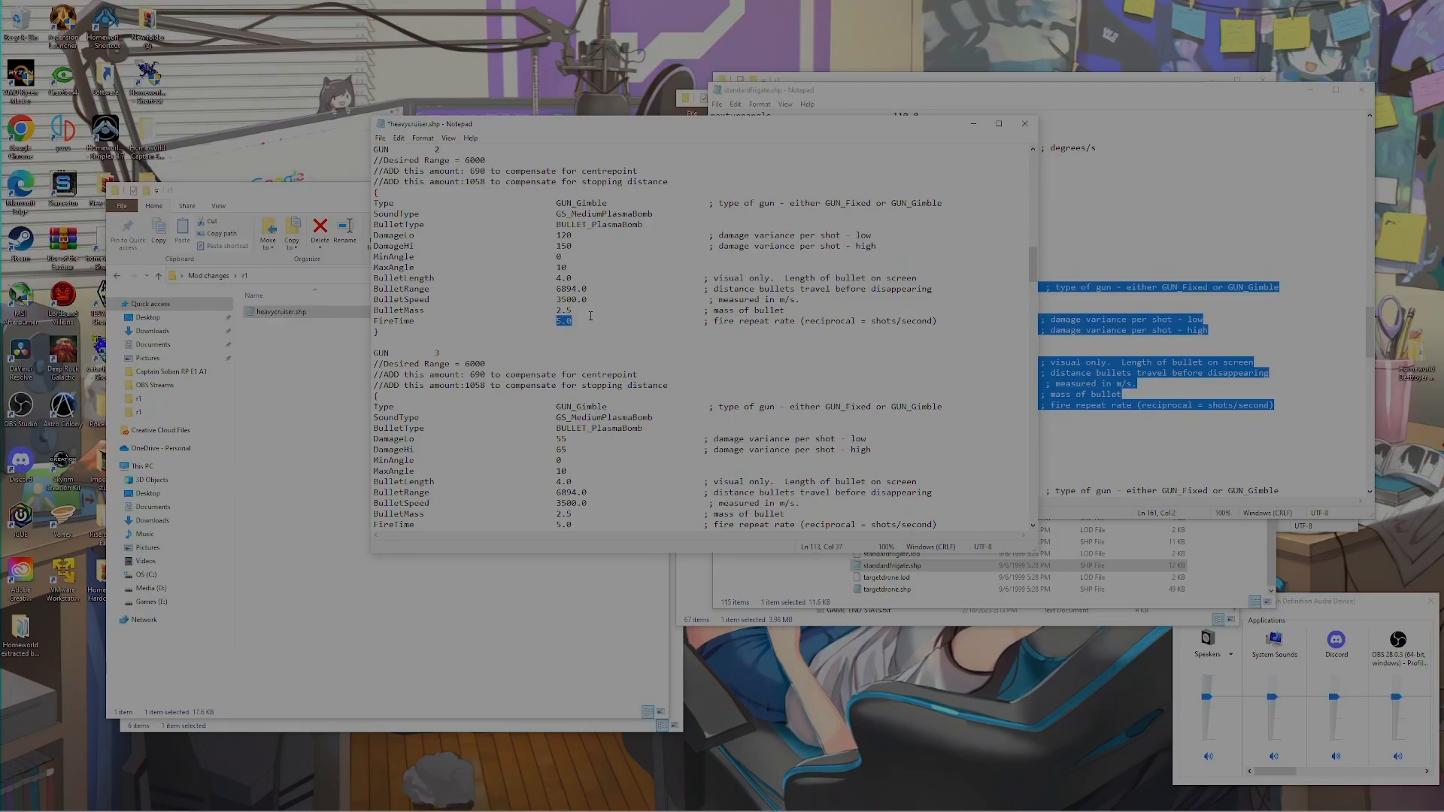
type("3")
scroll(586, 331, "down", 4)
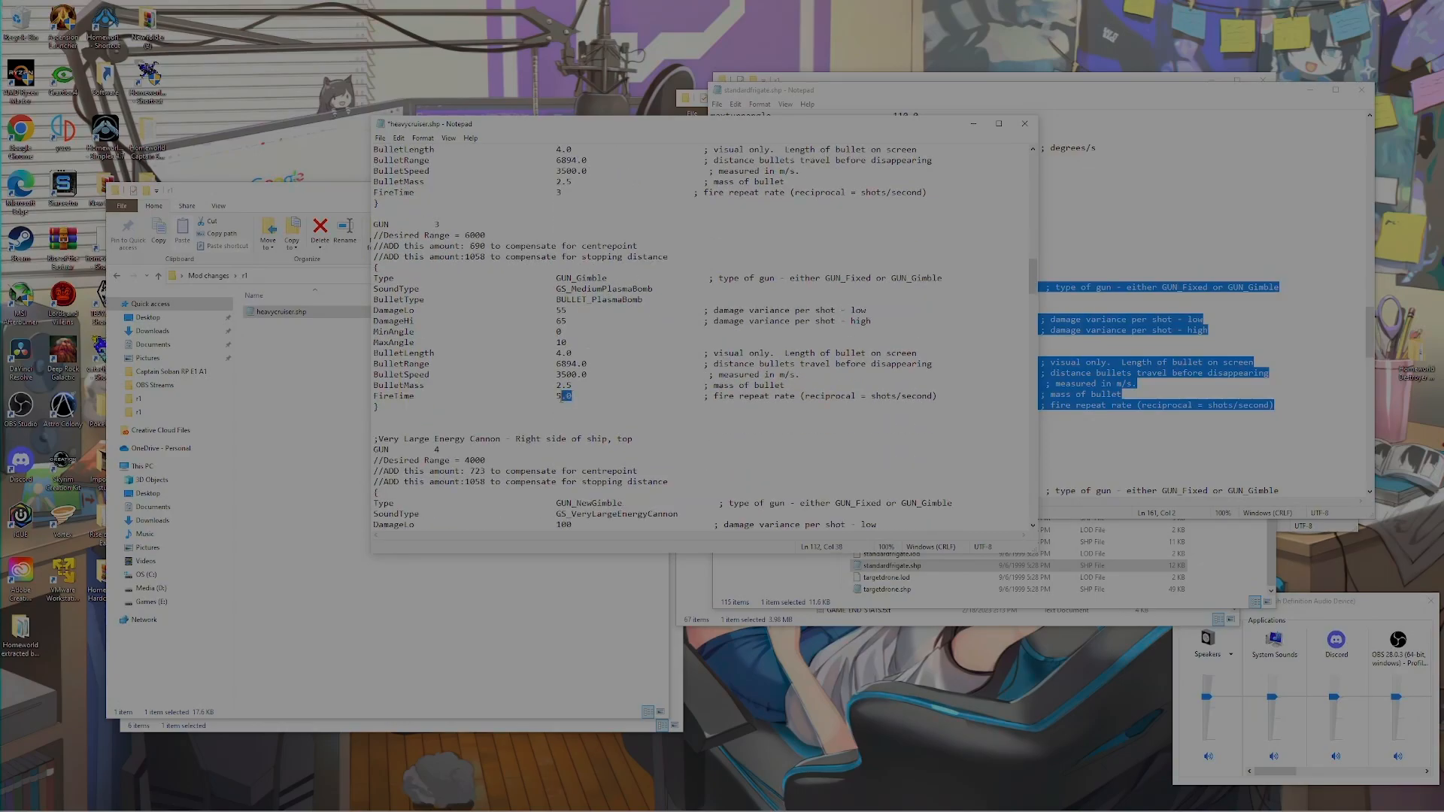
type("3")
Set BulletMass to 10 for GUN 2 and GUN 3, and save and close heavycruiser.shp
scroll(580, 332, "up", 3)
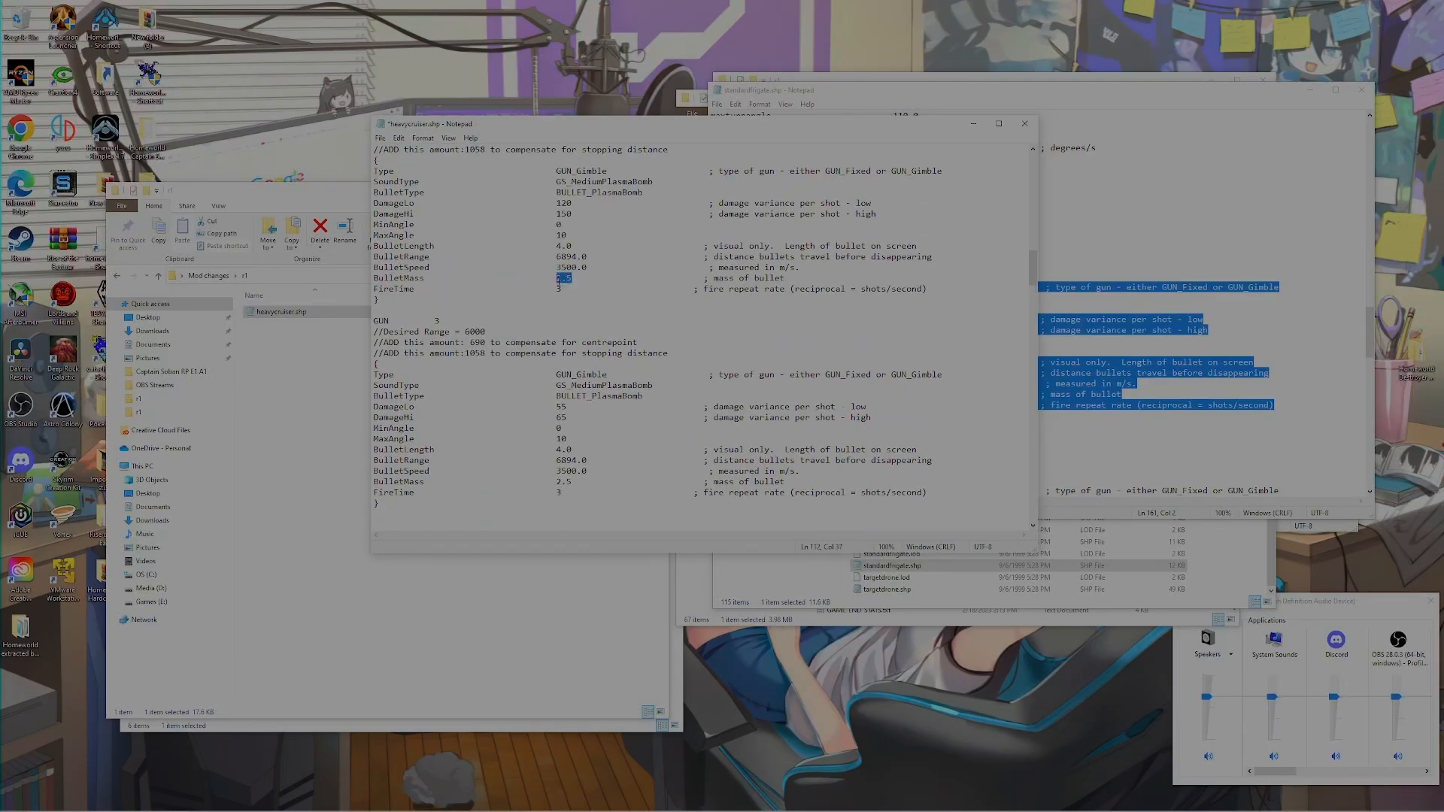
type("10")
scroll(561, 283, "down", 2)
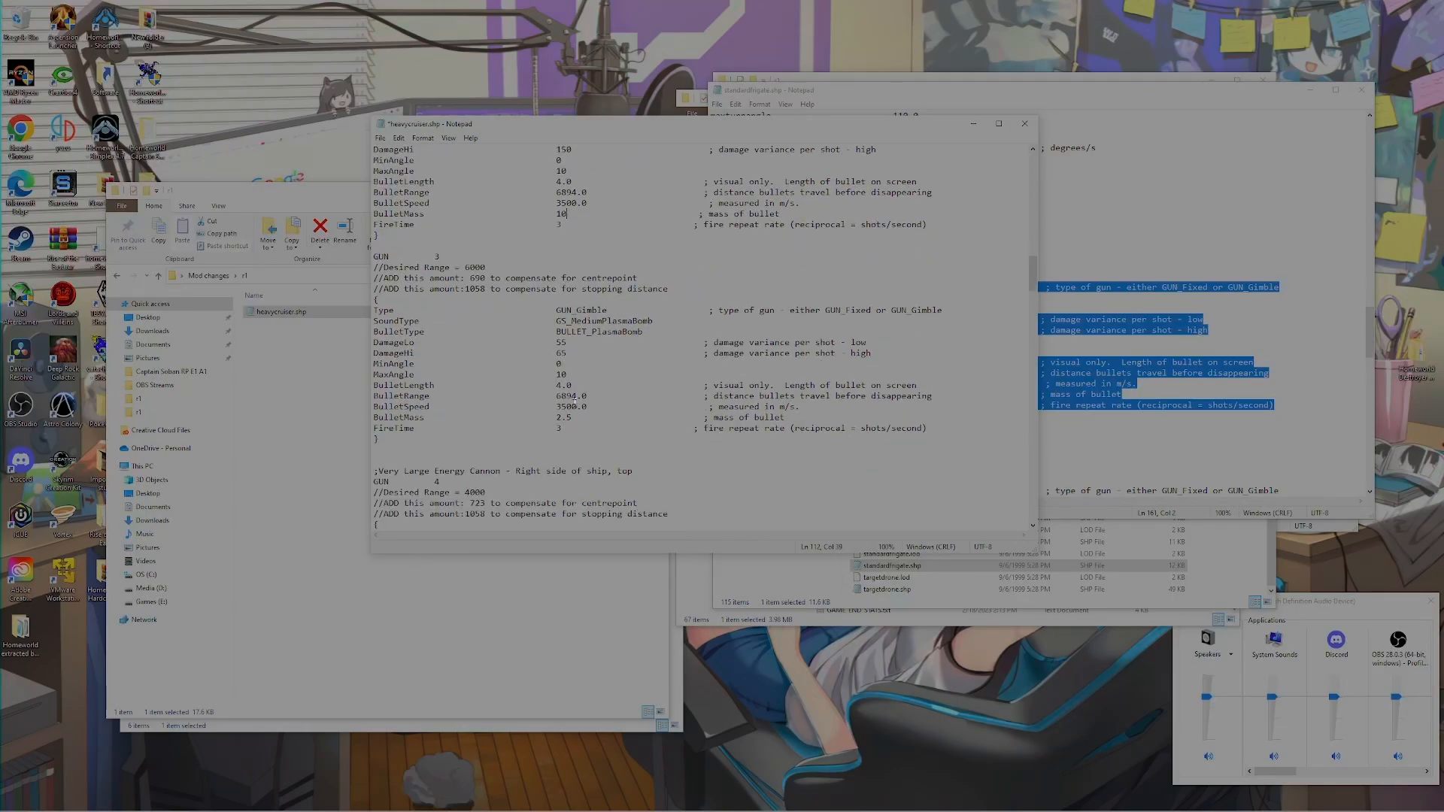
type("10")
left_click(381, 138)
left_click(403, 191)
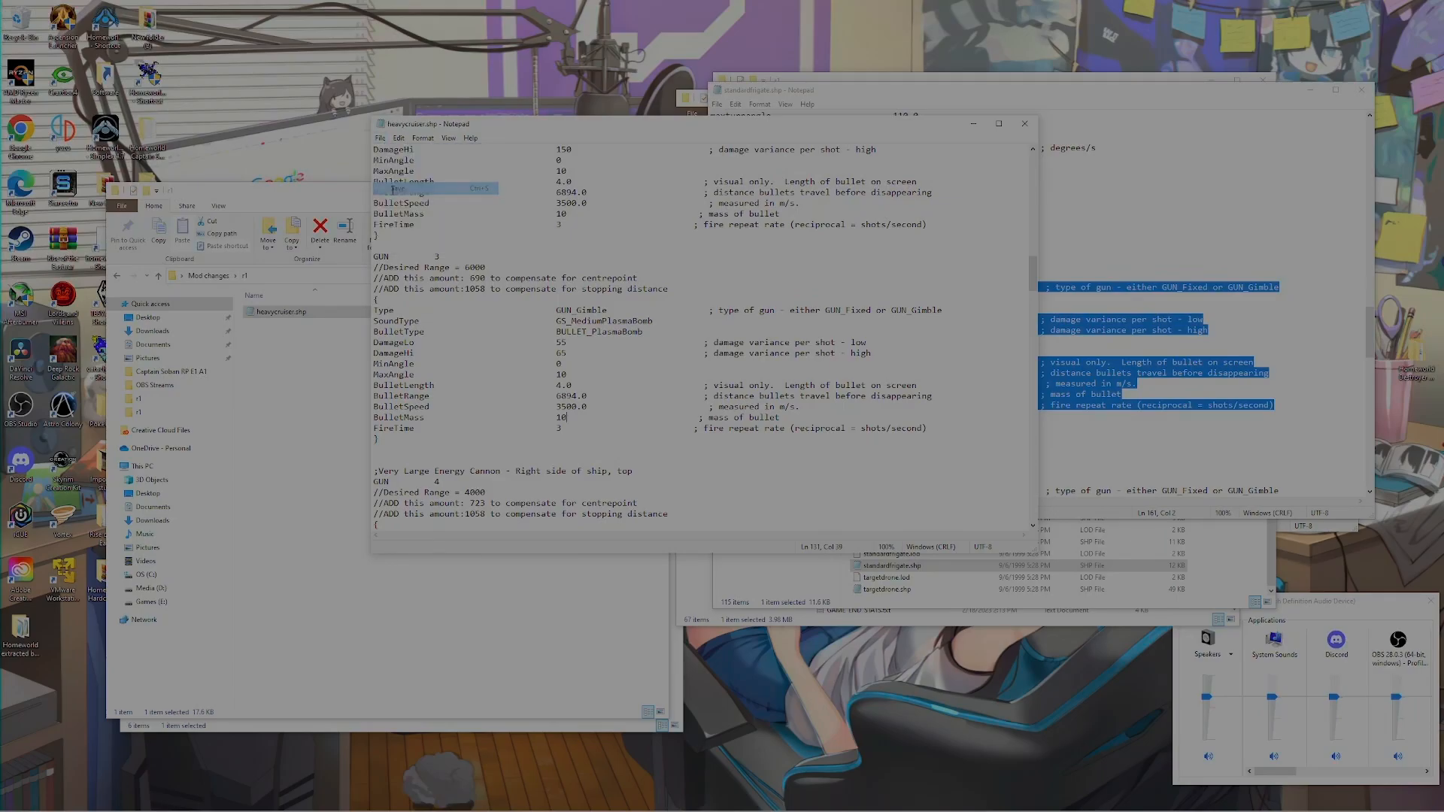
left_click(1024, 123)
Reopen heavycruiser.shp from the Mod changes r1 folder, check its GUN 0 to GUN 3 entries, and close it
double_click(292, 315)
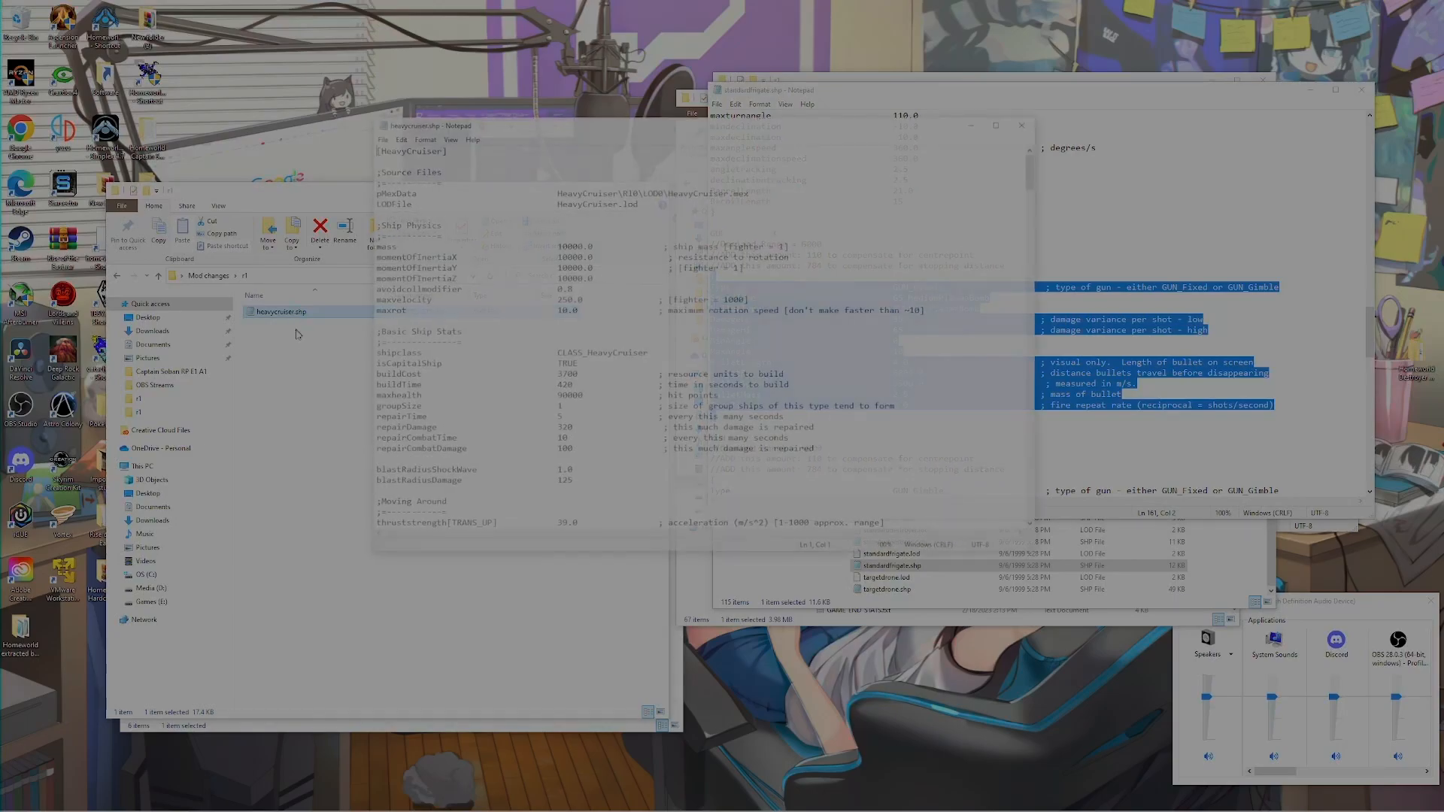
scroll(674, 383, "down", 10)
scroll(674, 382, "down", 9)
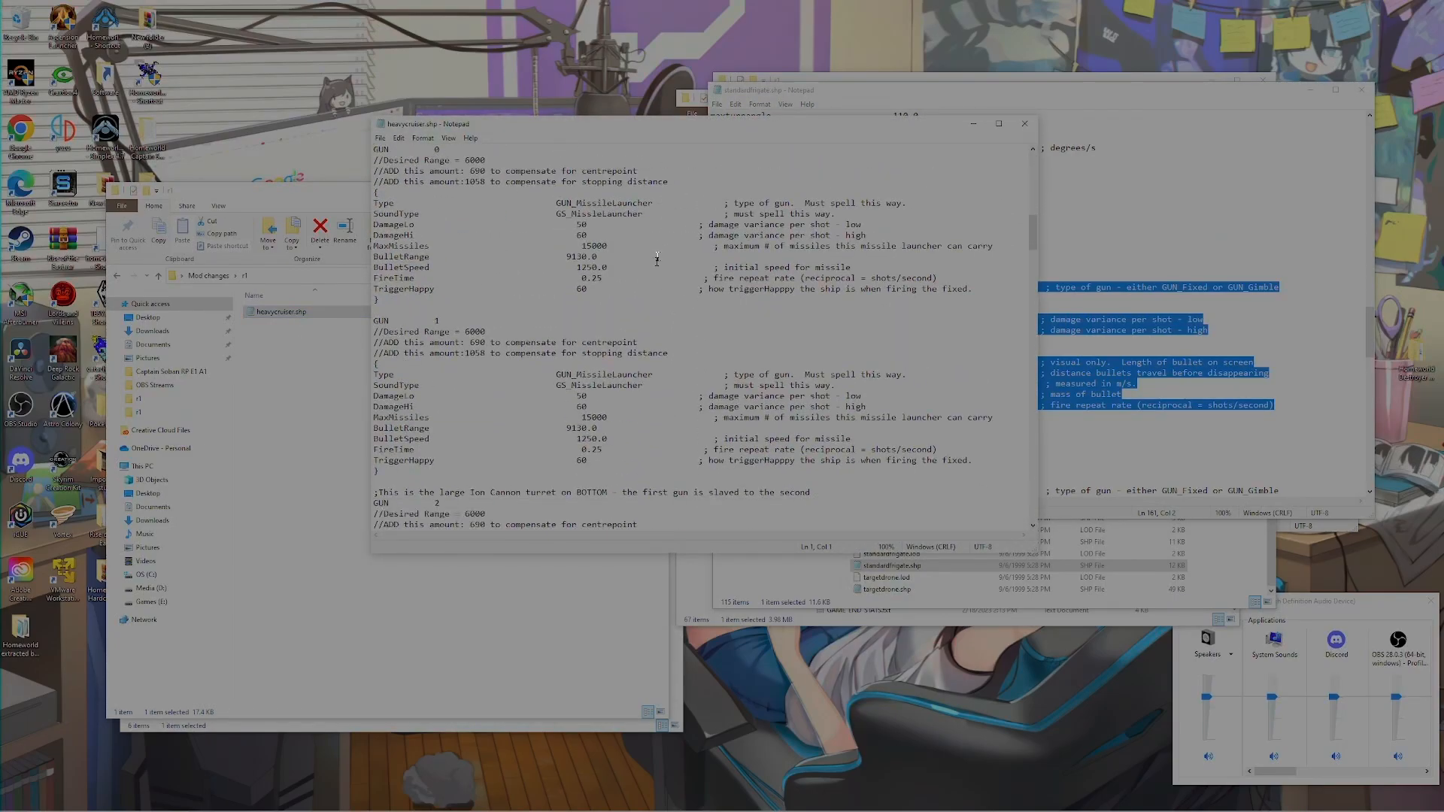
scroll(608, 321, "down", 5)
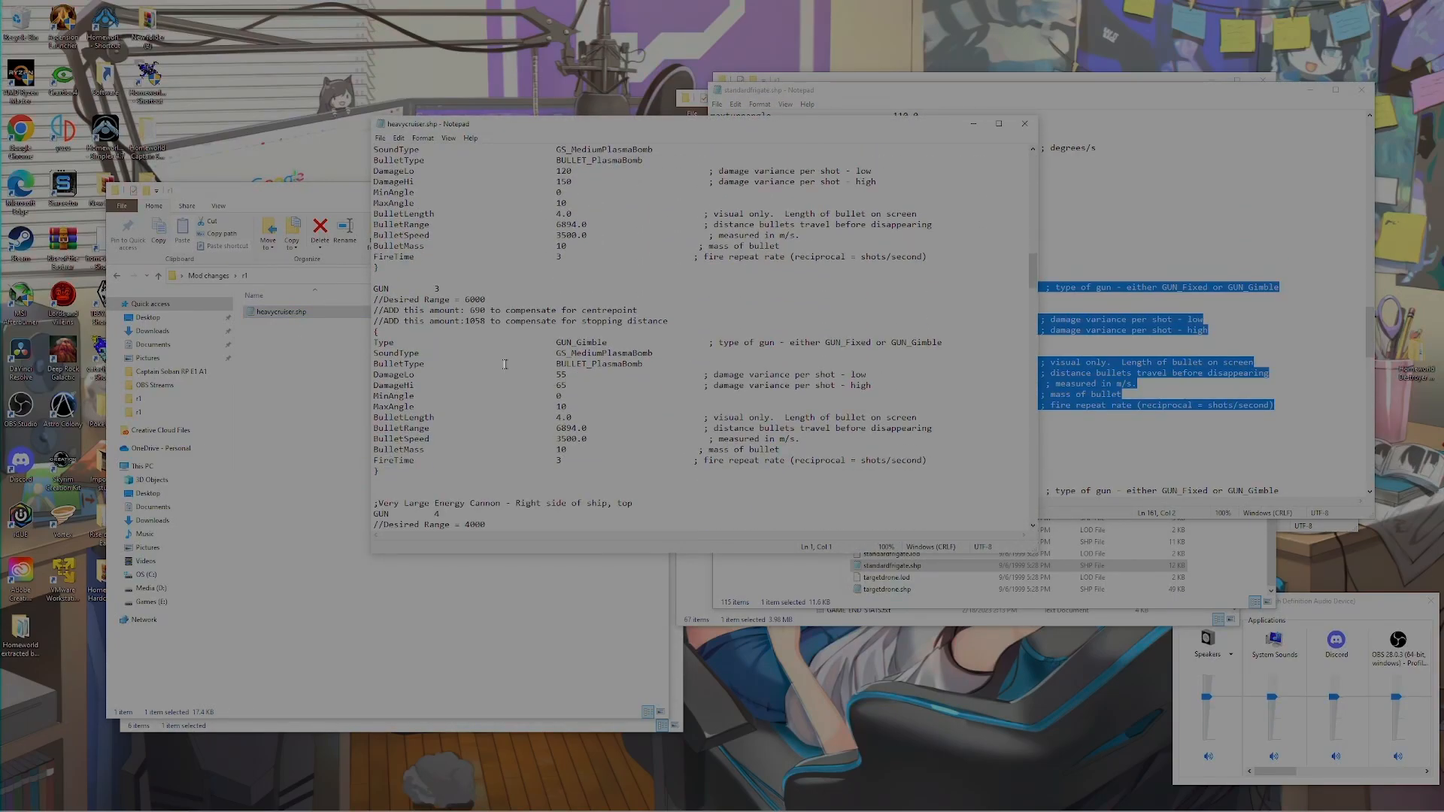
left_click(1024, 123)
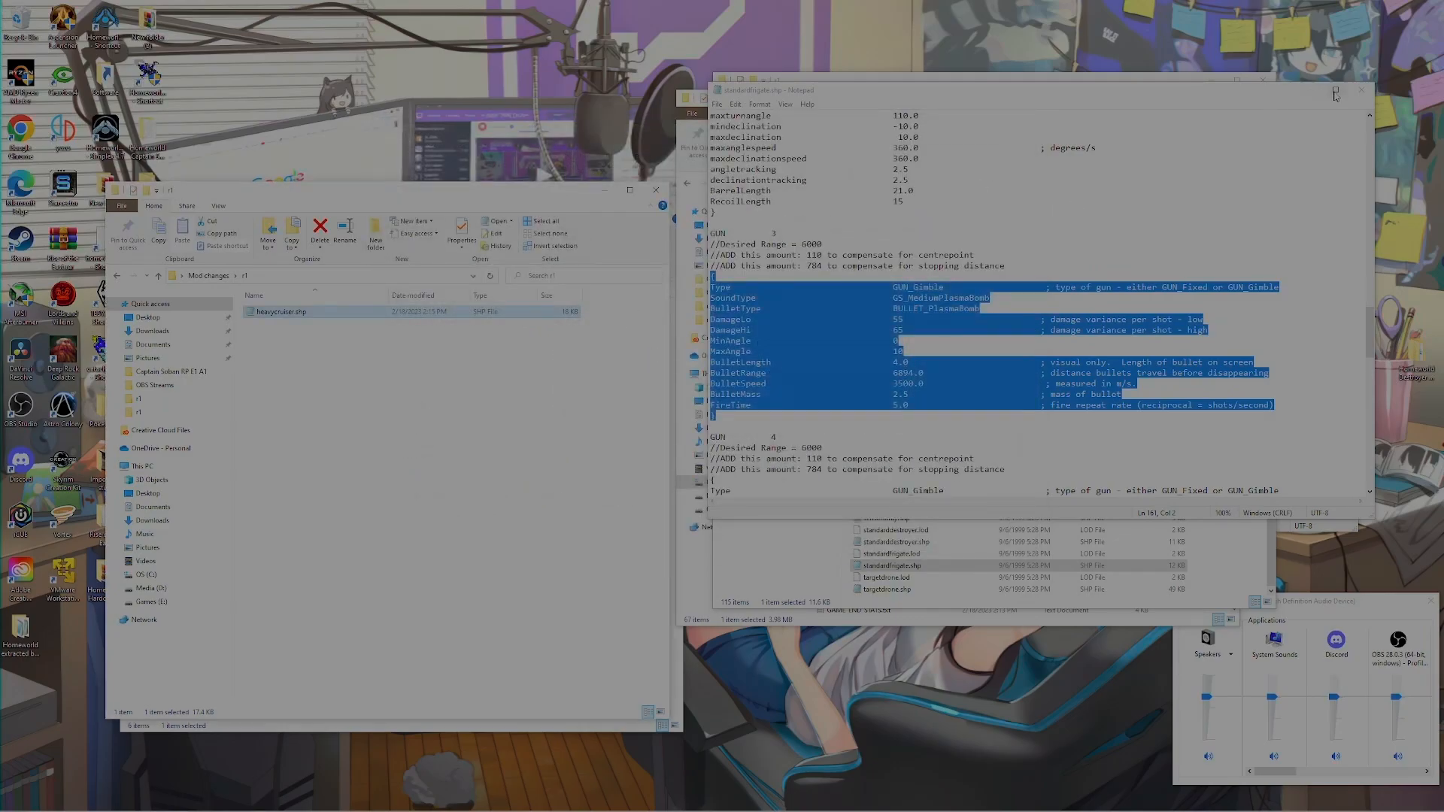
Close standardfrigate.shp and the other leftover text file window
left_click(1361, 91)
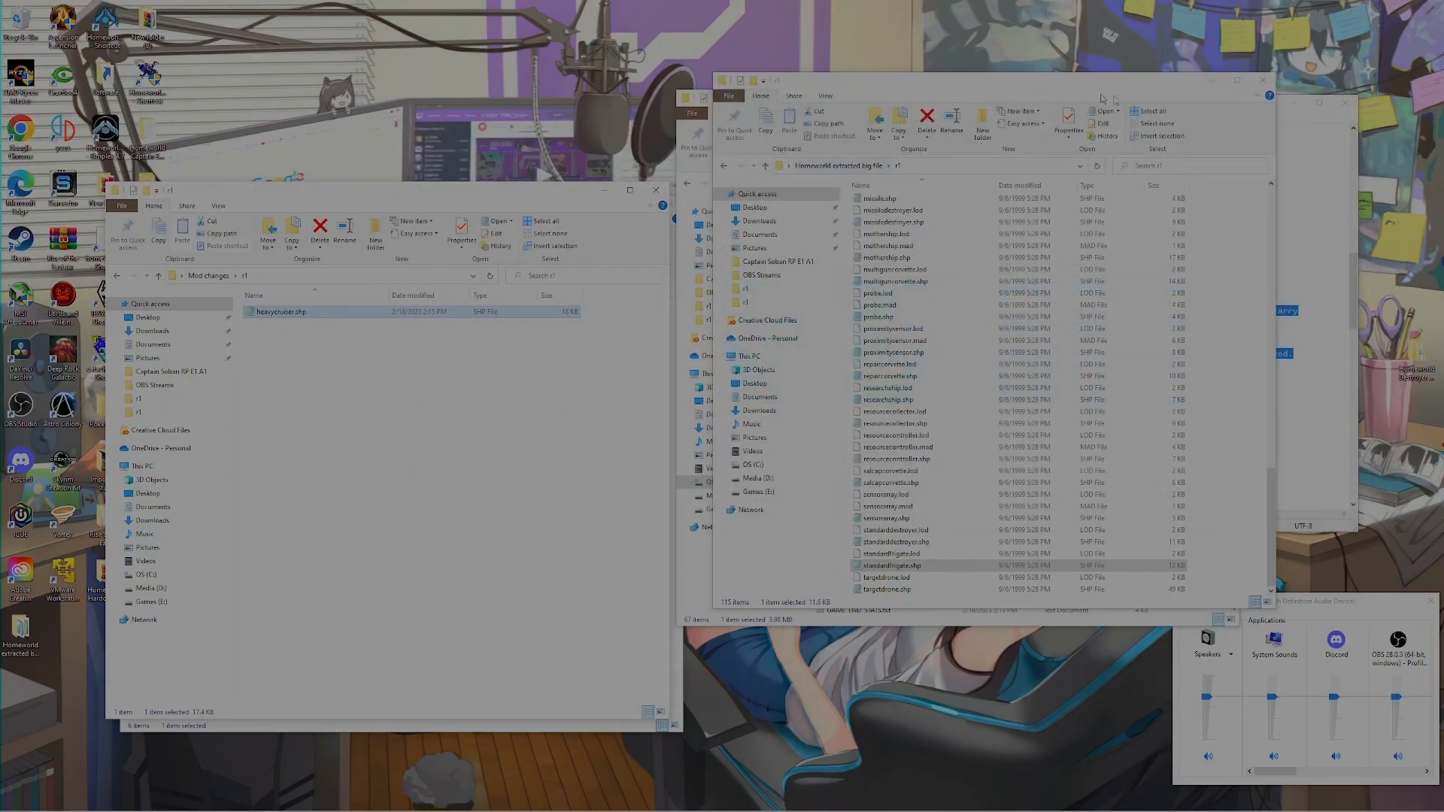
left_click(1291, 123)
left_click(1346, 102)
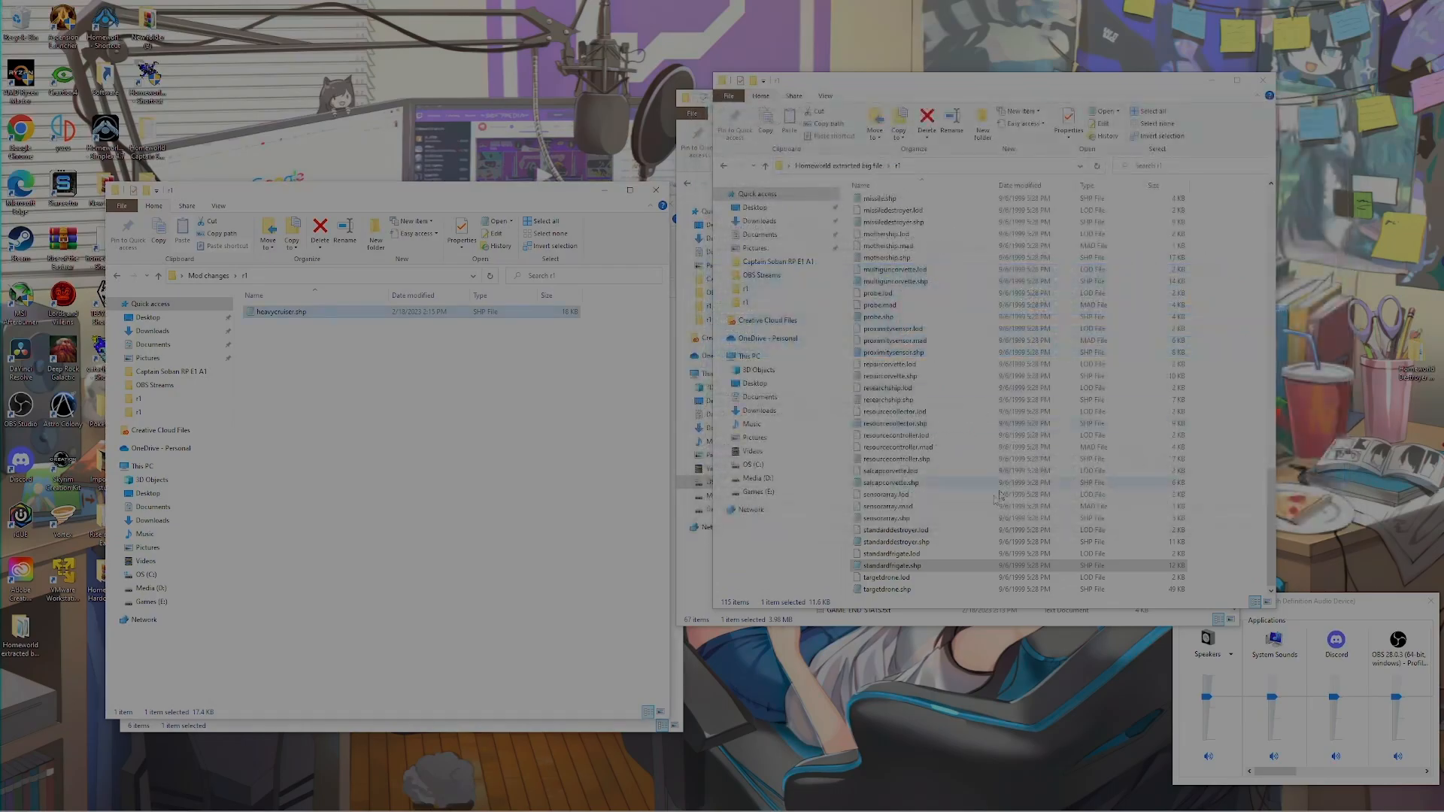
Copy heavycruiser.shp from the Mod changes r1 folder into the Homeworld game's r1 folder, replacing the existing file
left_click(713, 572)
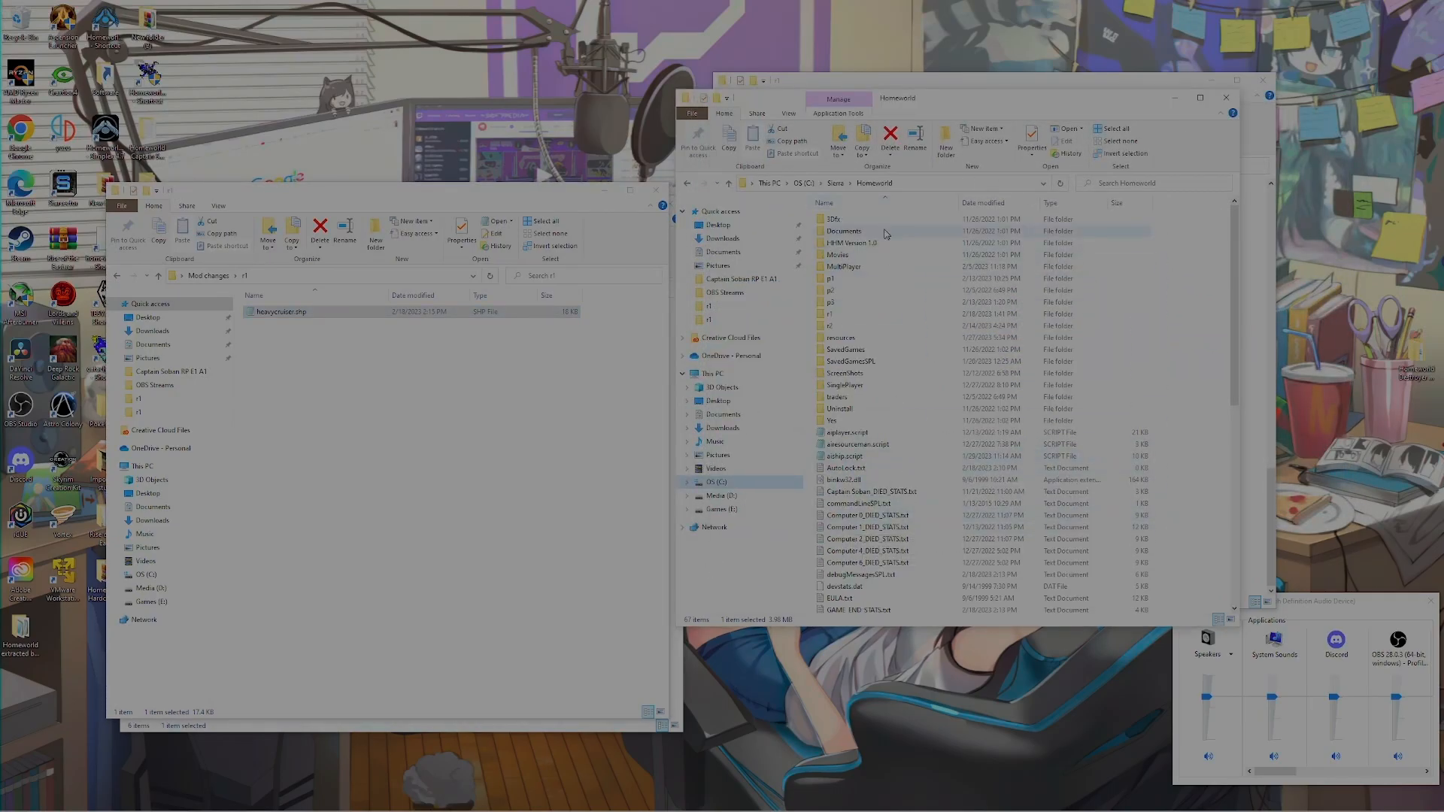
double_click(841, 317)
scroll(851, 340, "down", 1)
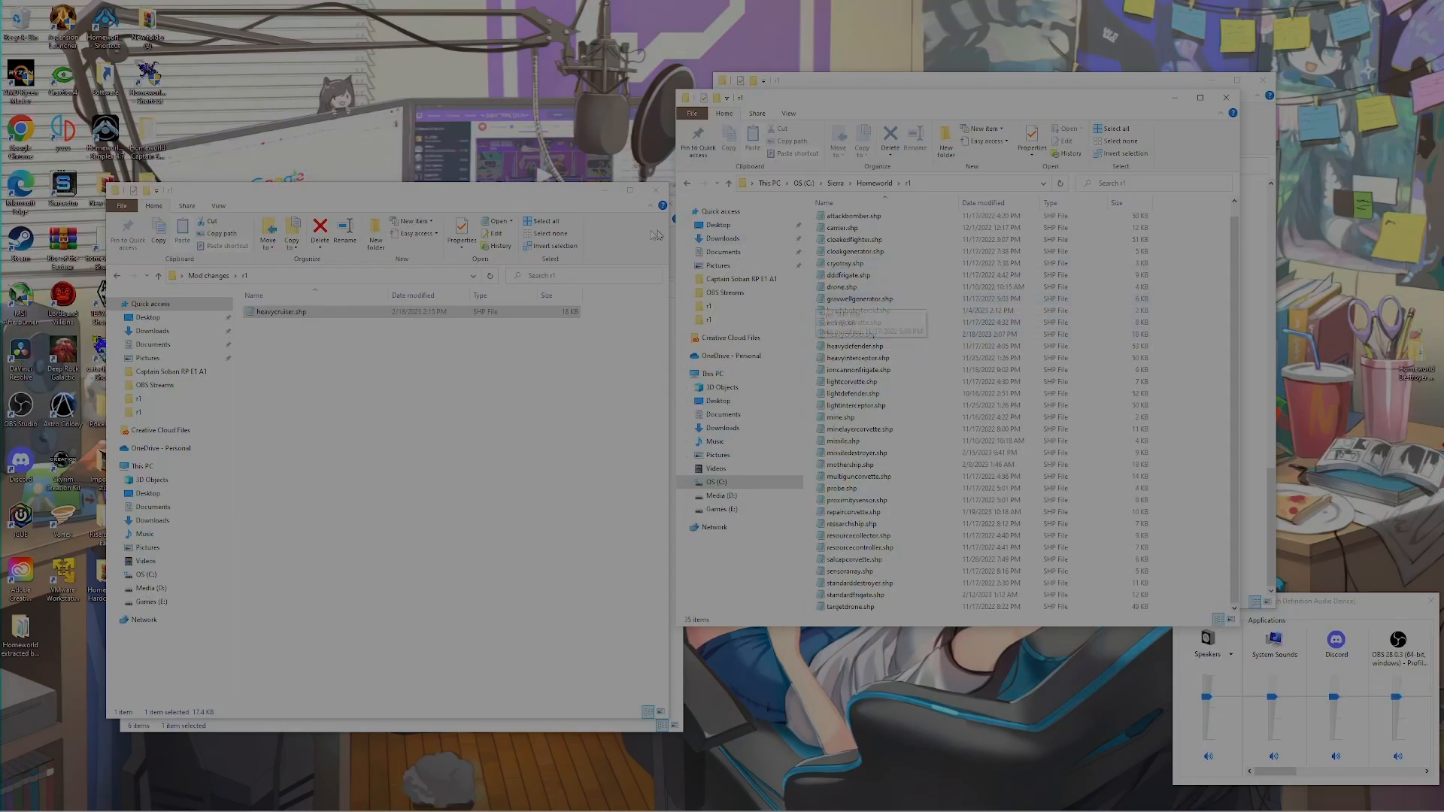
left_click(288, 313)
key("ctrl+c")
left_click(809, 416)
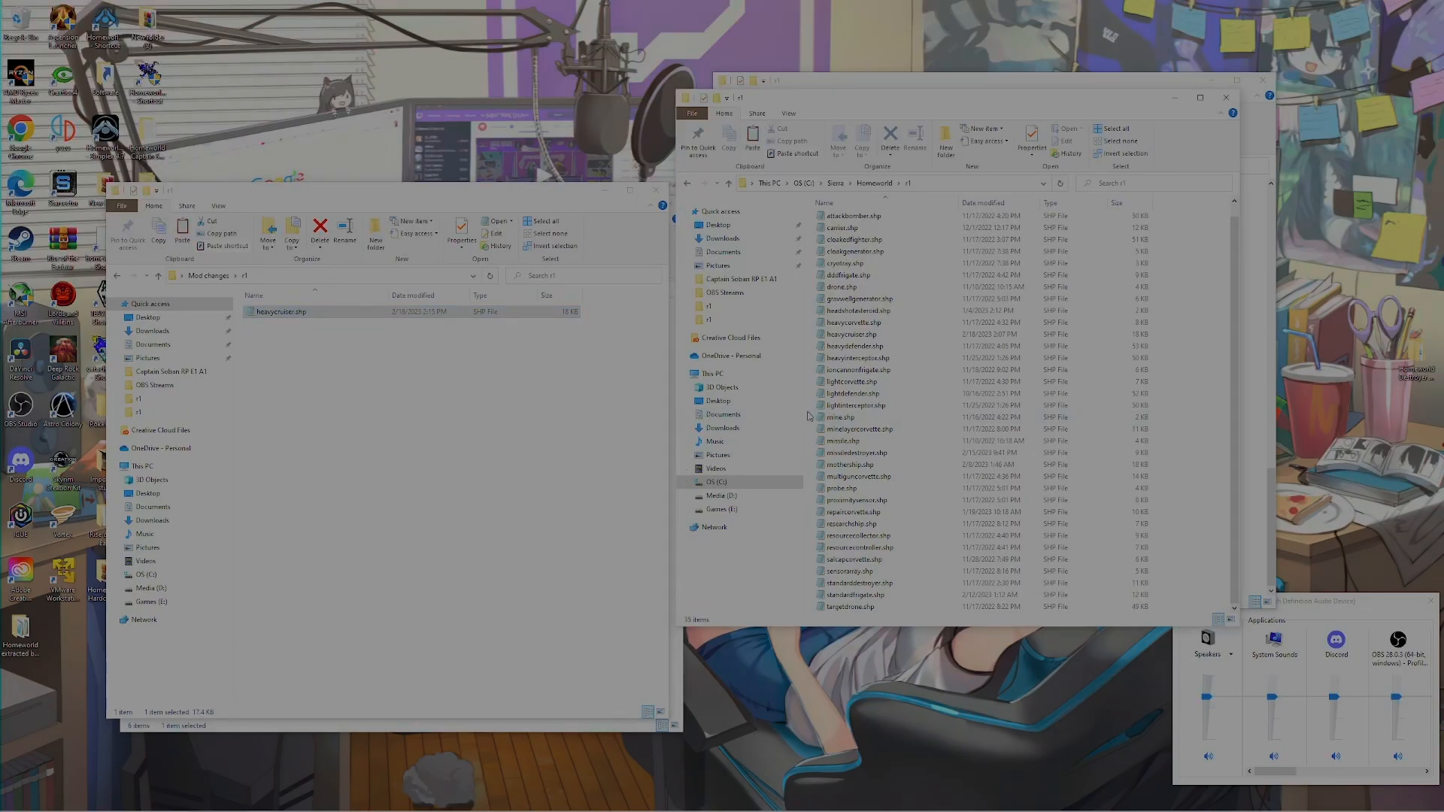
key("ctrl+v")
left_click(709, 333)
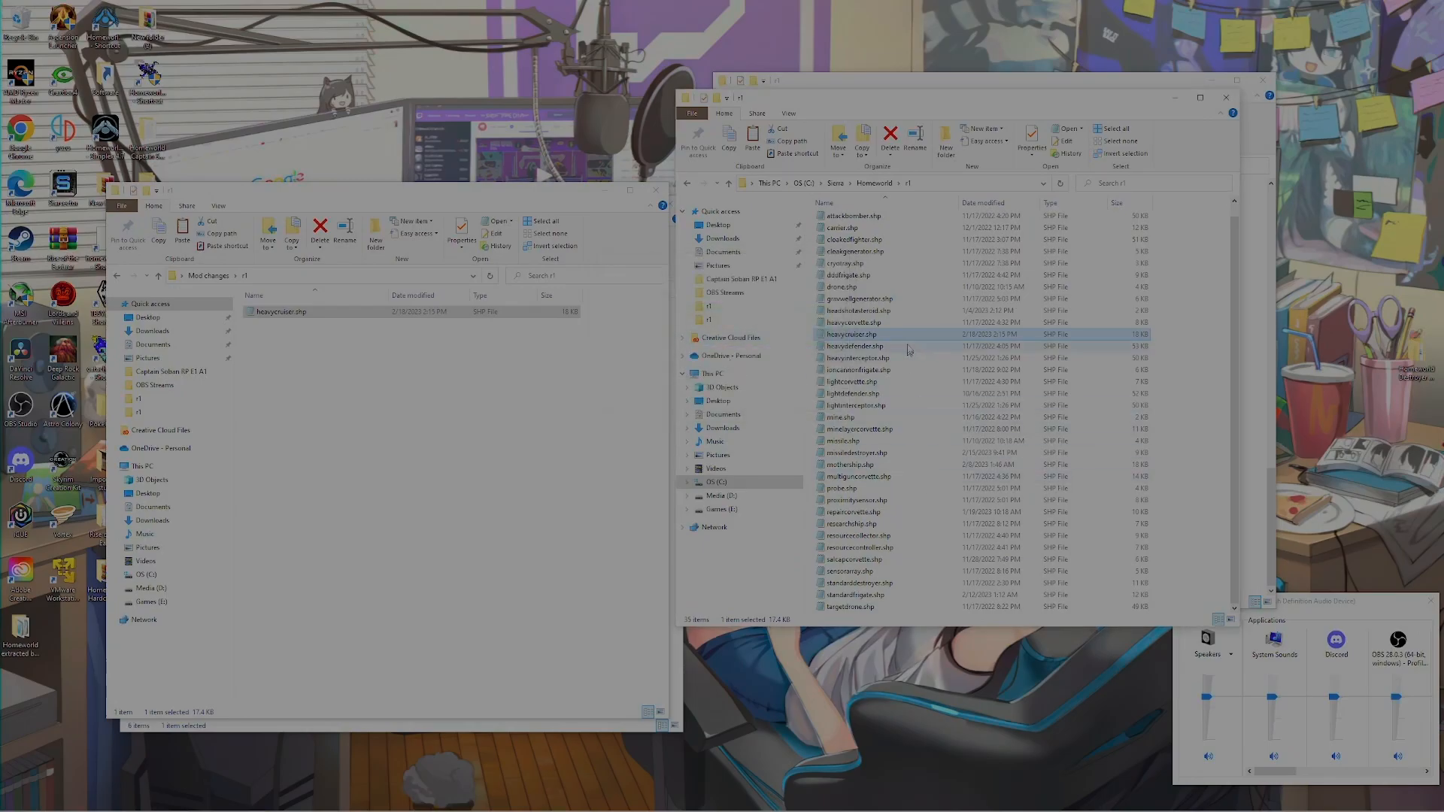
Open the installed heavycruiser.shp in the game's r1 folder, check the GUN 2 and GUN 3 plasma bomb values, and close it
double_click(859, 335)
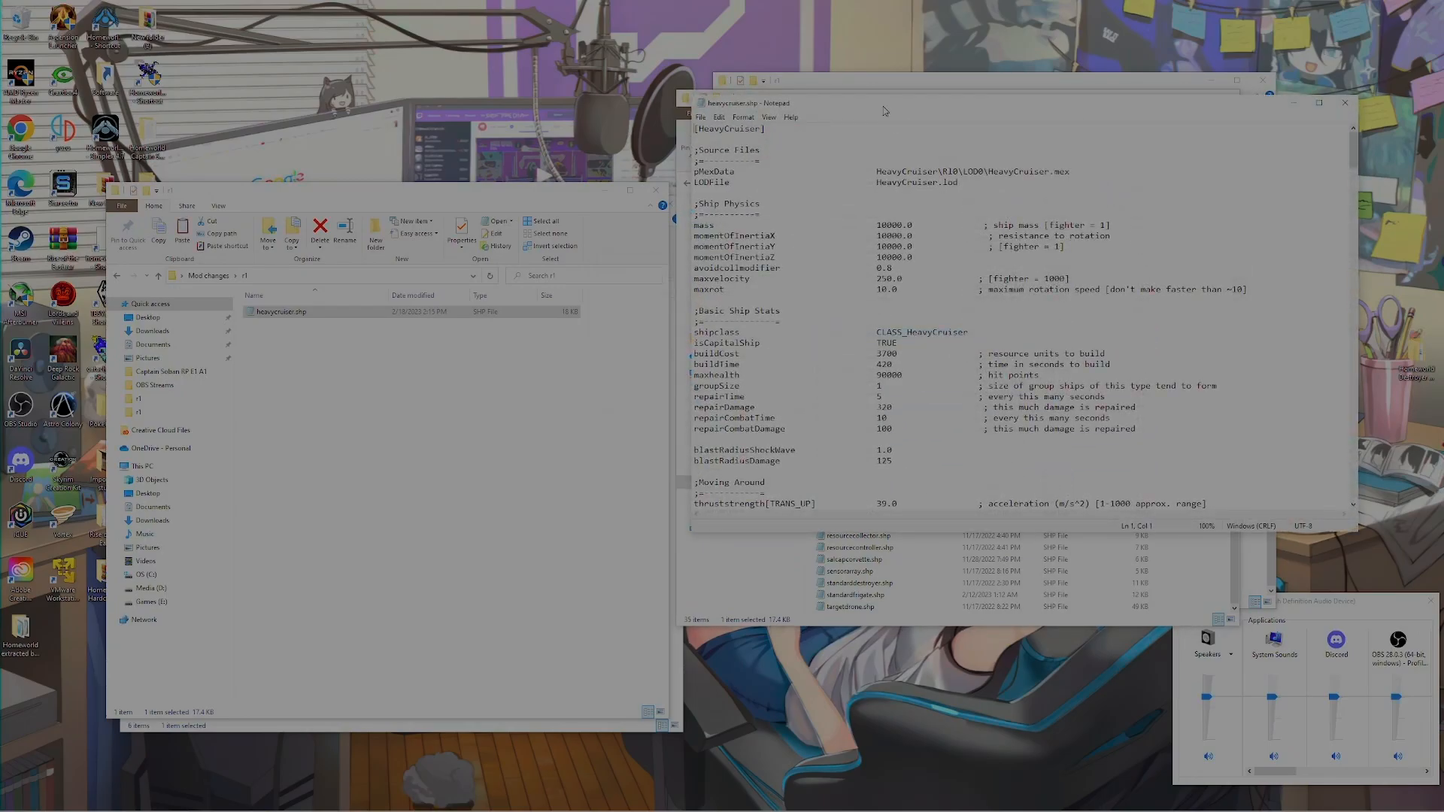
left_click_drag(882, 106, 350, 183)
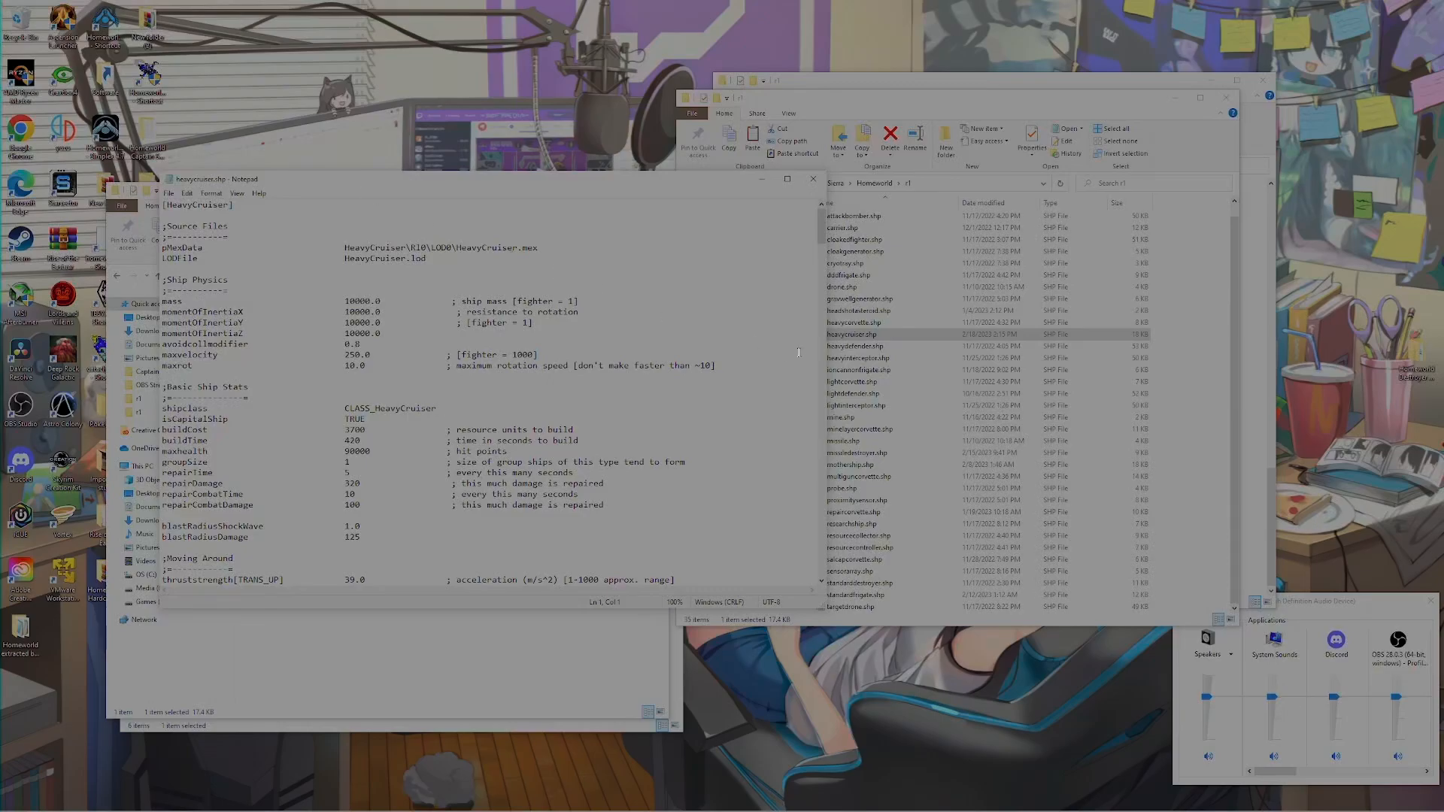
scroll(468, 396, "down", 20)
scroll(397, 404, "down", 10)
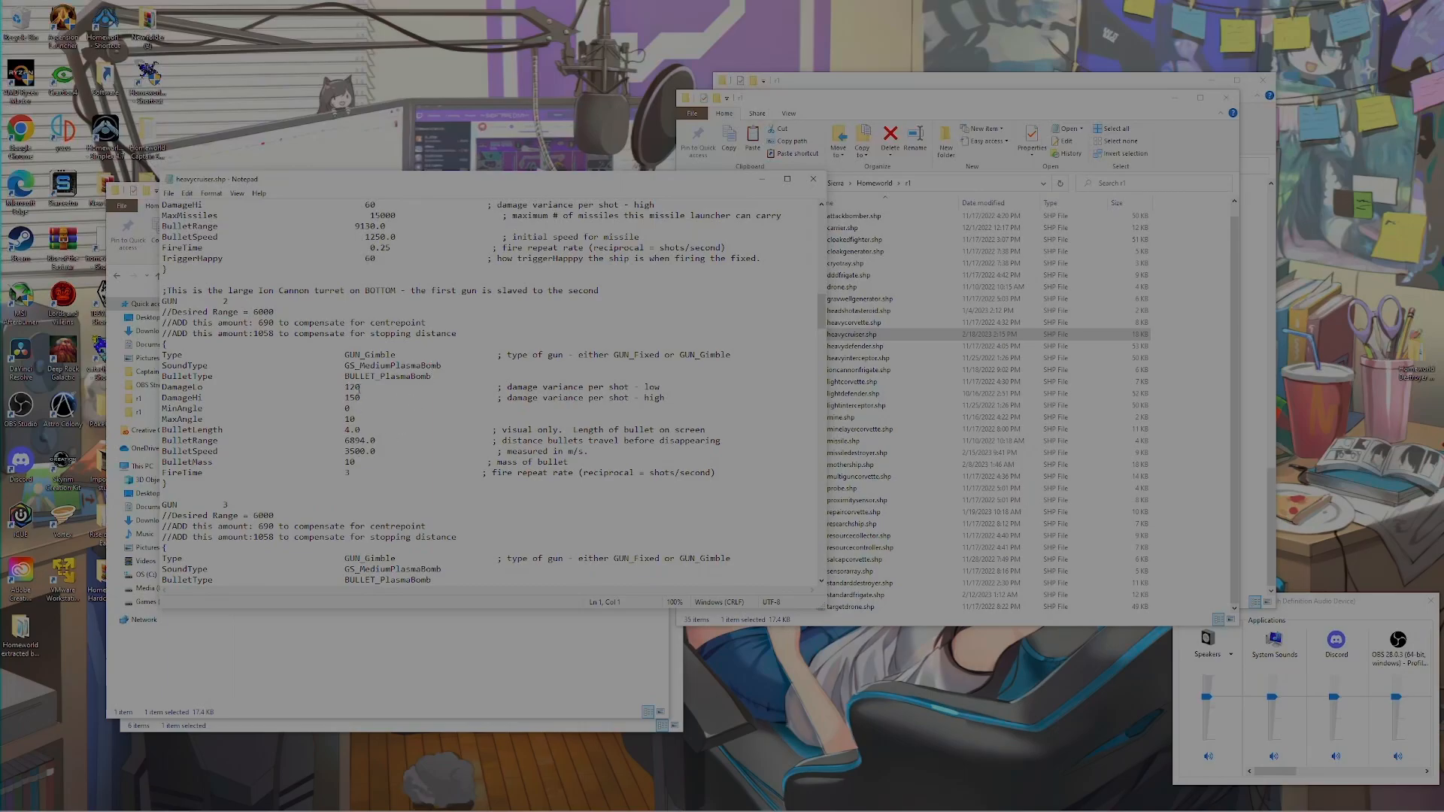
scroll(359, 386, "down", 5)
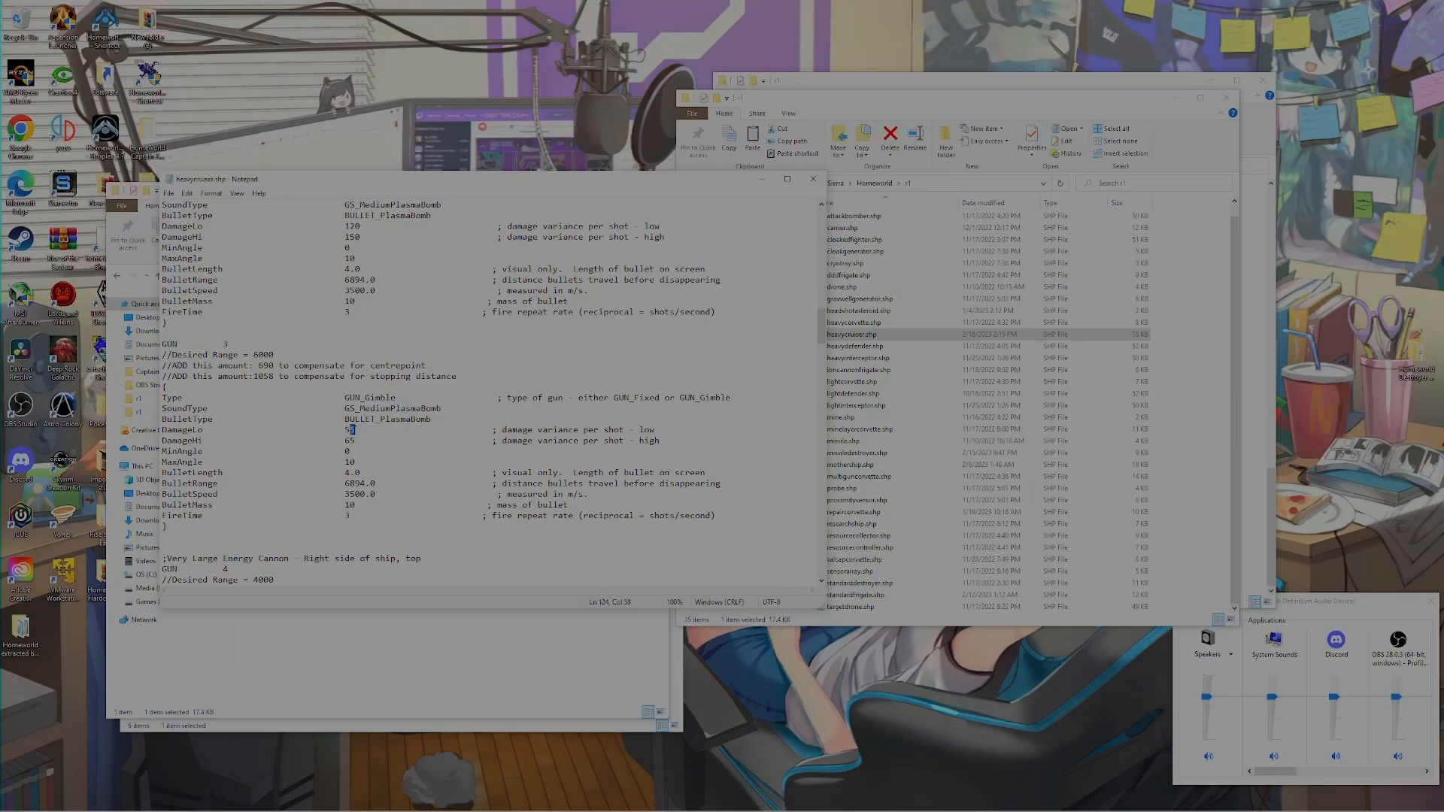
left_click(813, 178)
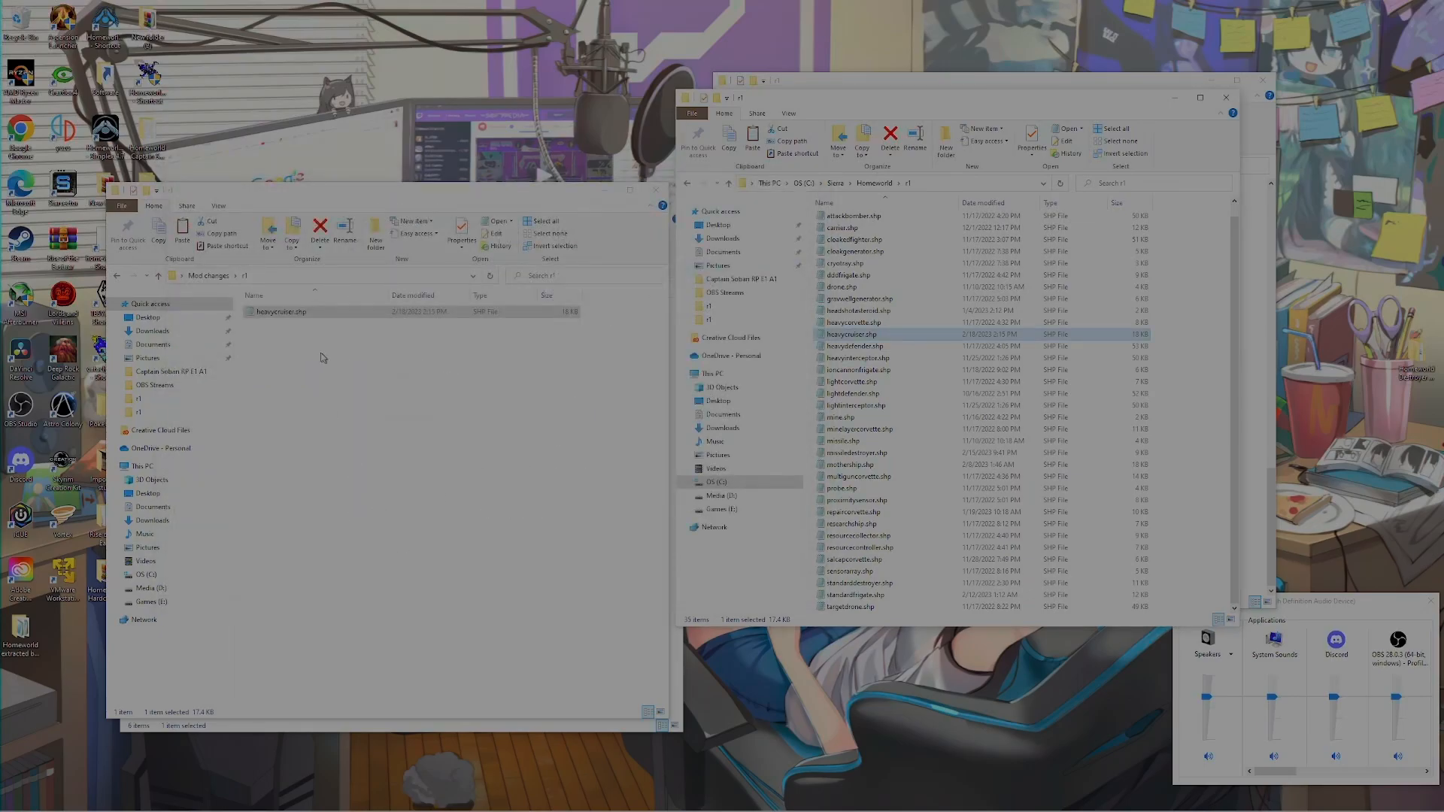
Open heavycruiser.shp from the Mod changes r1 folder and set GUN 3's DamageLo to 120 and DamageHi to 150
double_click(276, 317)
scroll(452, 427, "down", 10)
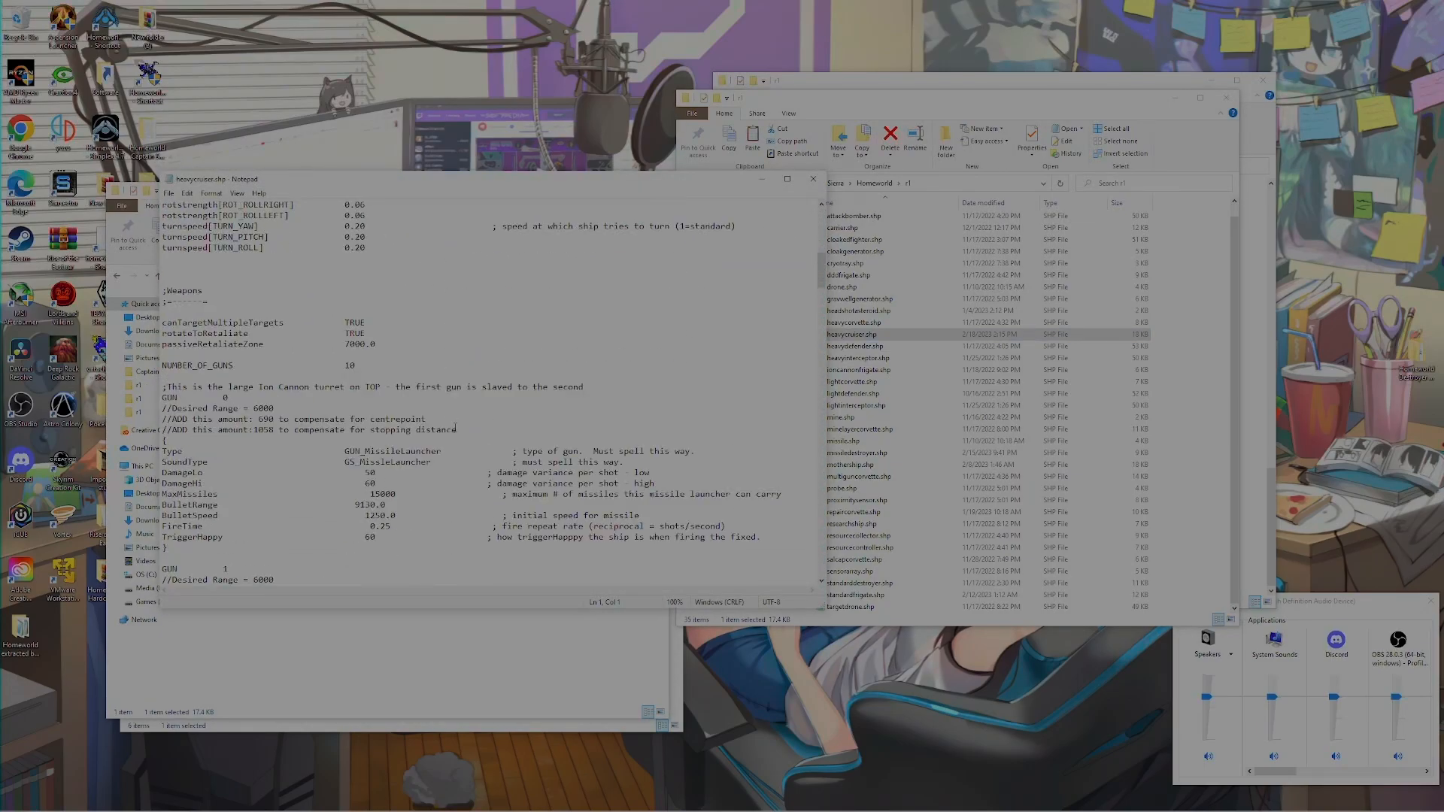
scroll(452, 427, "down", 11)
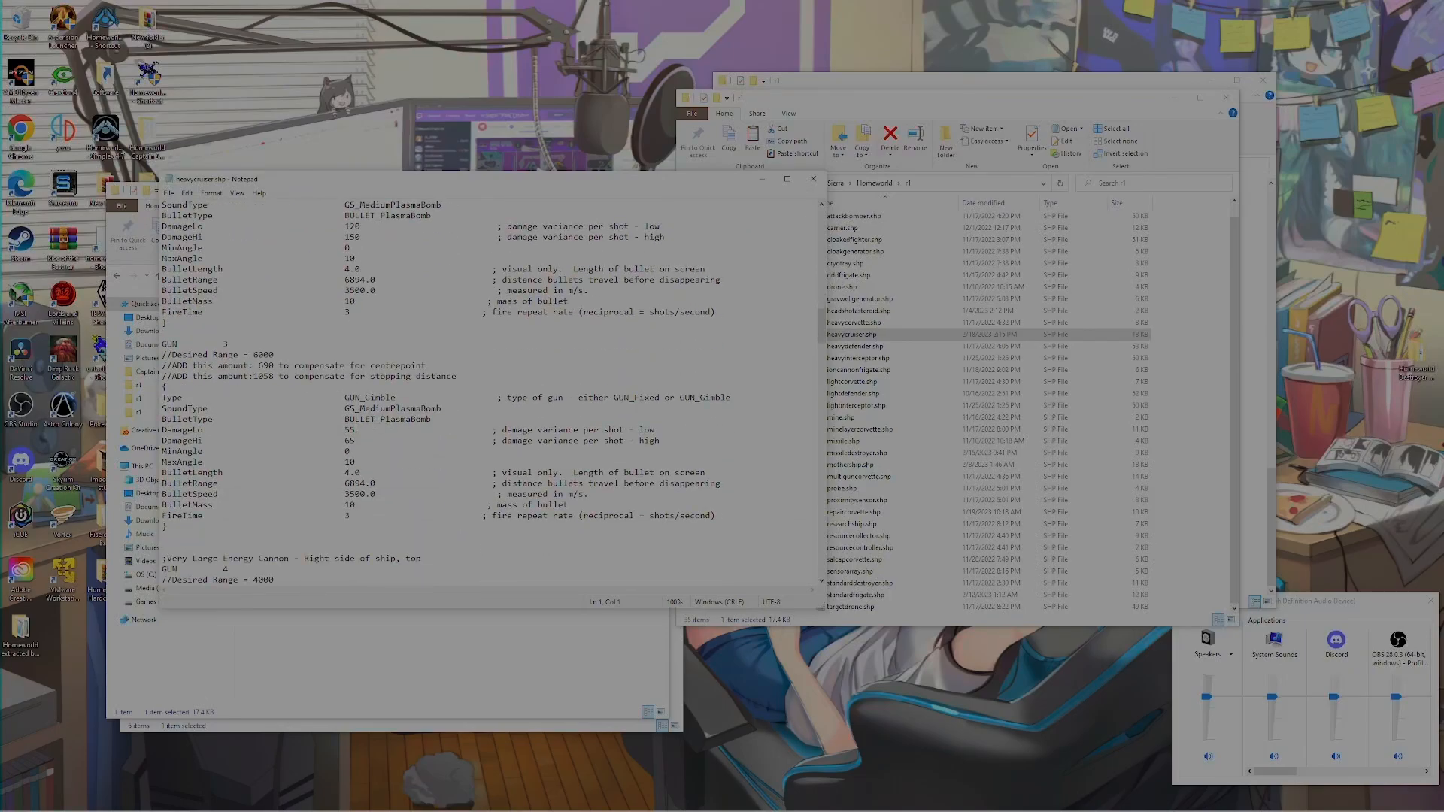
type("12")
type("1")
type("50")
left_click(355, 430)
type("0")
Save the edited heavycruiser.shp and close it
left_click(171, 193)
left_click(184, 248)
left_click_drag(579, 188, 677, 147)
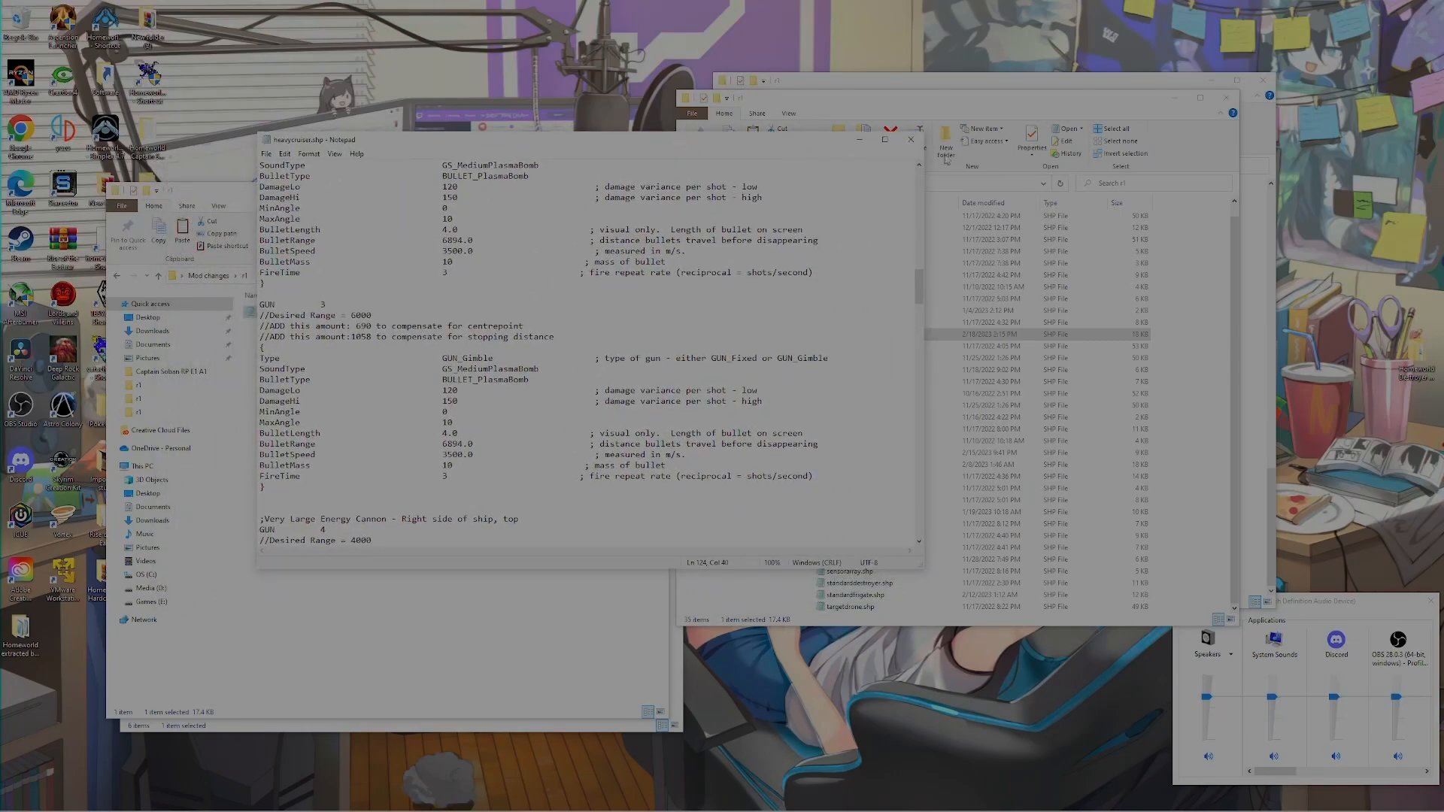
left_click(911, 139)
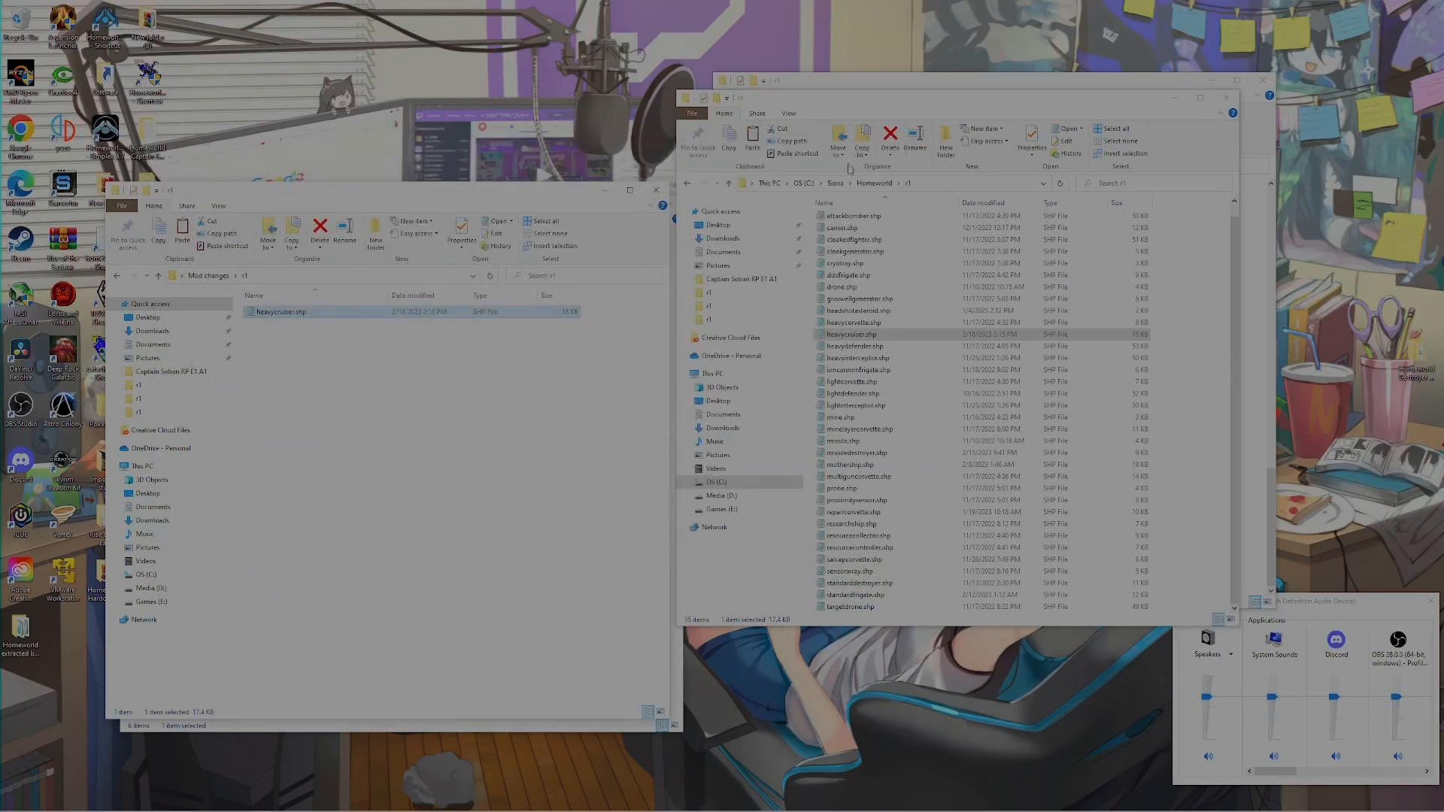
Go up from the game's r1 folder to the Homeworld folder and launch the game
left_click(878, 188)
scroll(865, 376, "down", 10)
left_click(855, 315)
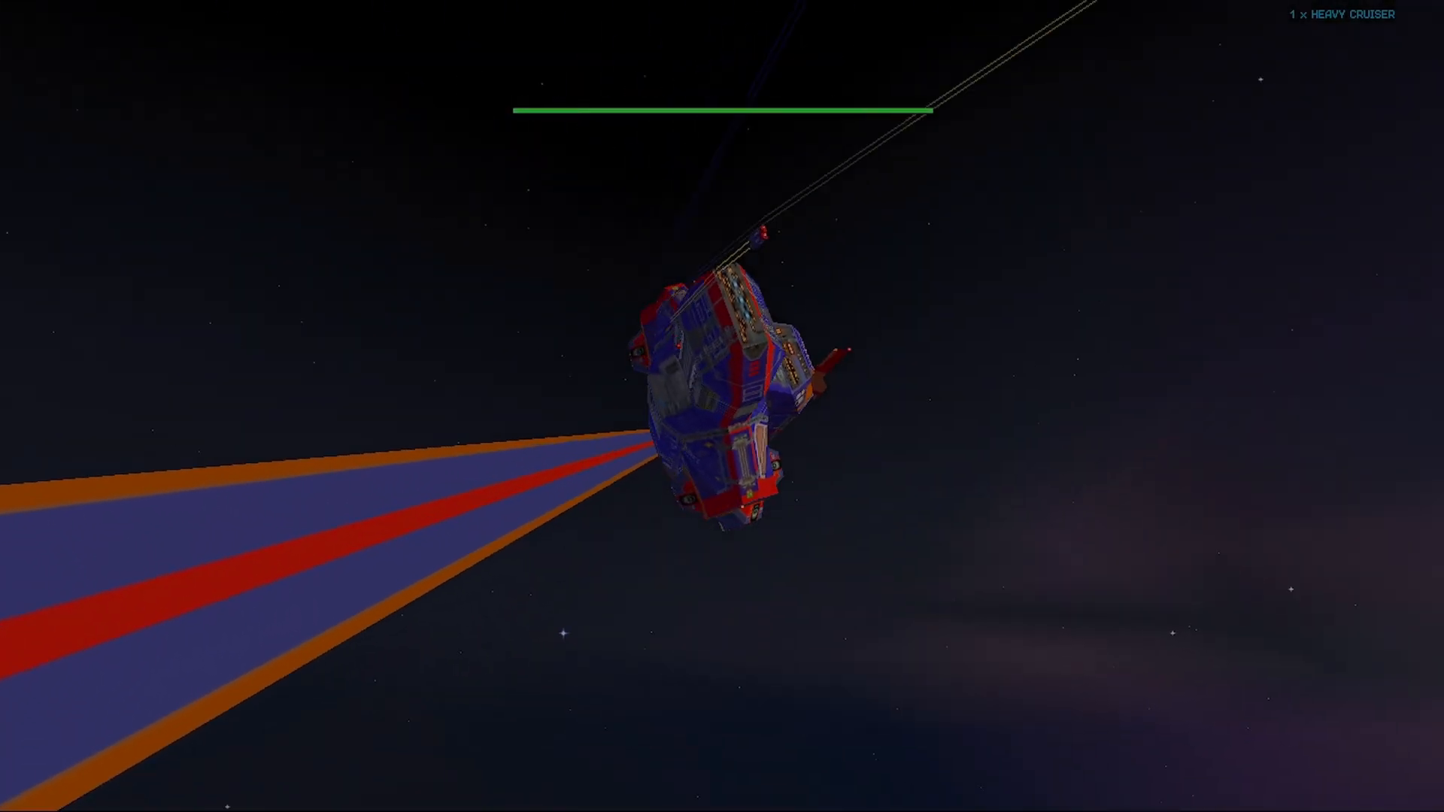
Examine the heavy cruiser in battle from behind, from the front and at different distances
scroll(722, 406, "down", 5)
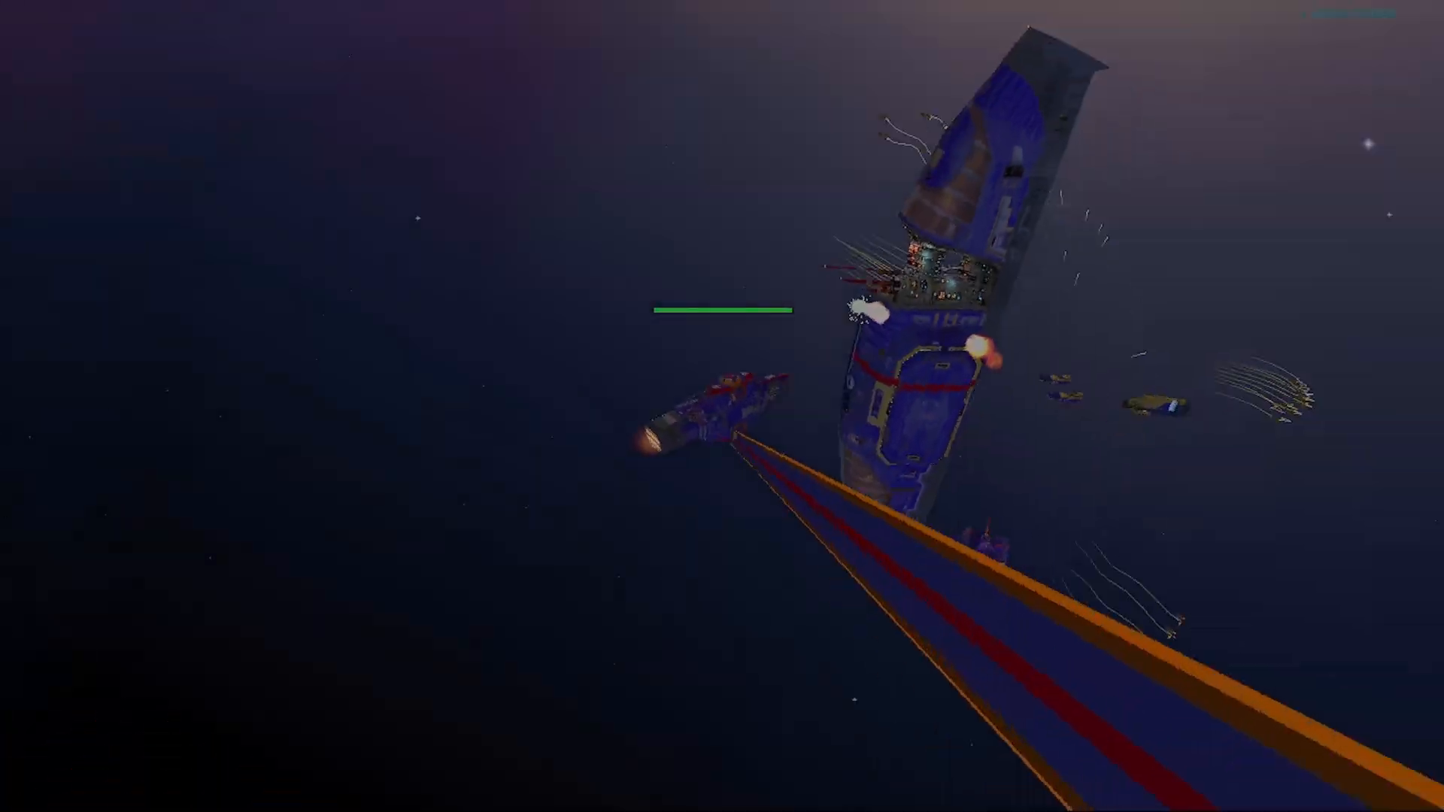
scroll(752, 331, "up", 5)
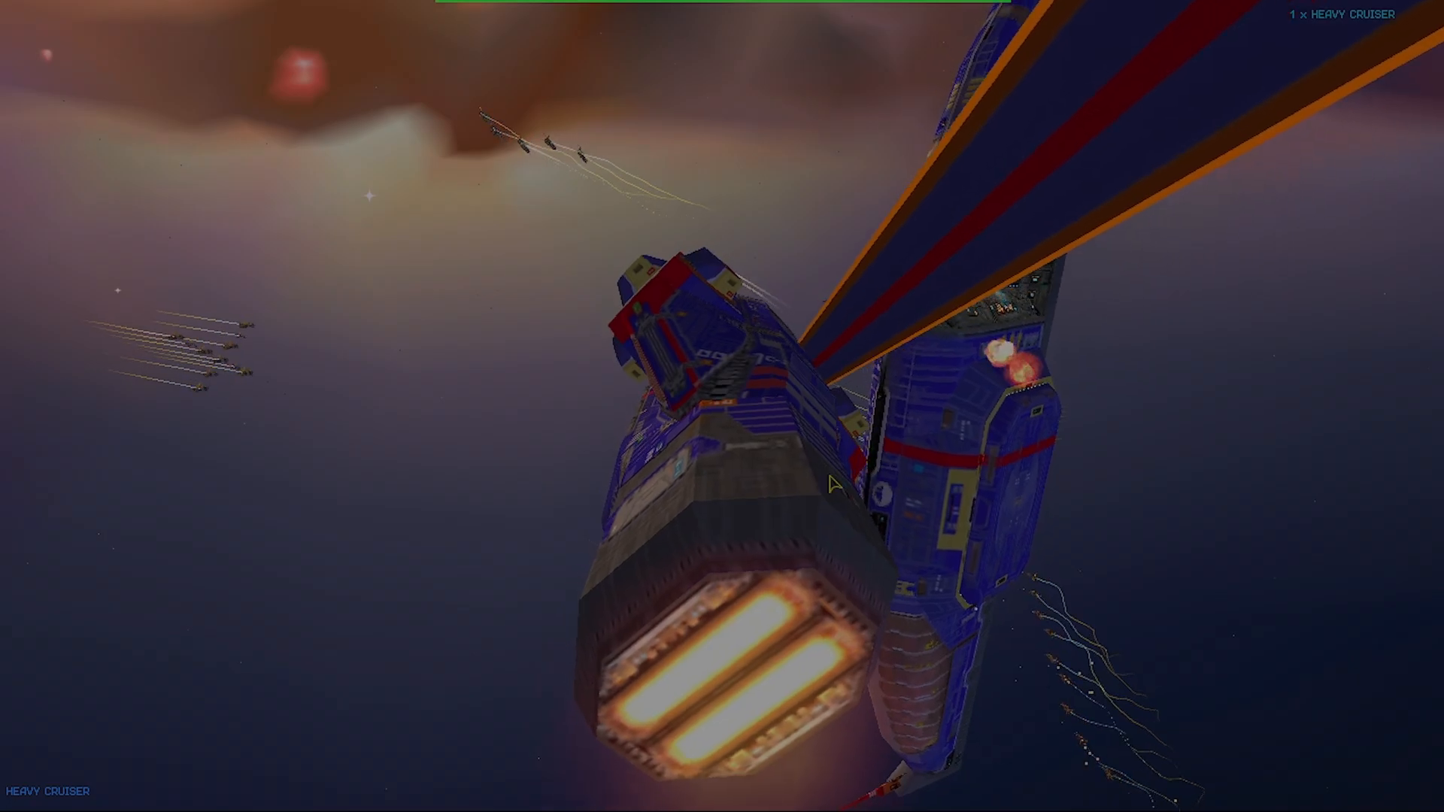
mouse_move(722, 583)
left_mouse_down()
mouse_move(744, 677)
mouse_move(741, 602)
left_mouse_up()
scroll(745, 677, "up", 2)
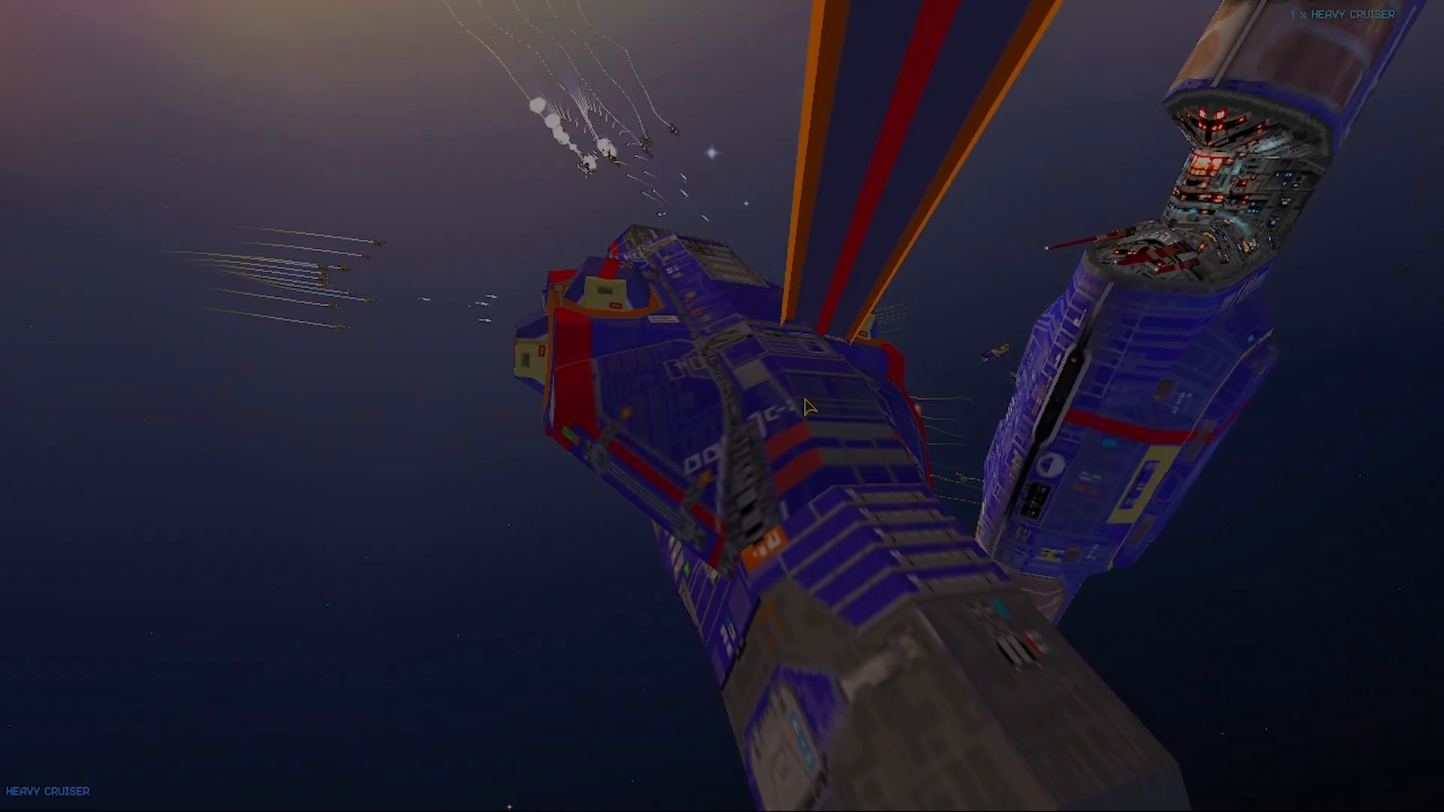
scroll(775, 429, "down", 5)
mouse_move(808, 408)
left_mouse_down()
mouse_move(542, 353)
mouse_move(376, 346)
mouse_move(376, 368)
mouse_move(519, 388)
mouse_move(558, 408)
left_mouse_up()
scroll(376, 368, "up", 4)
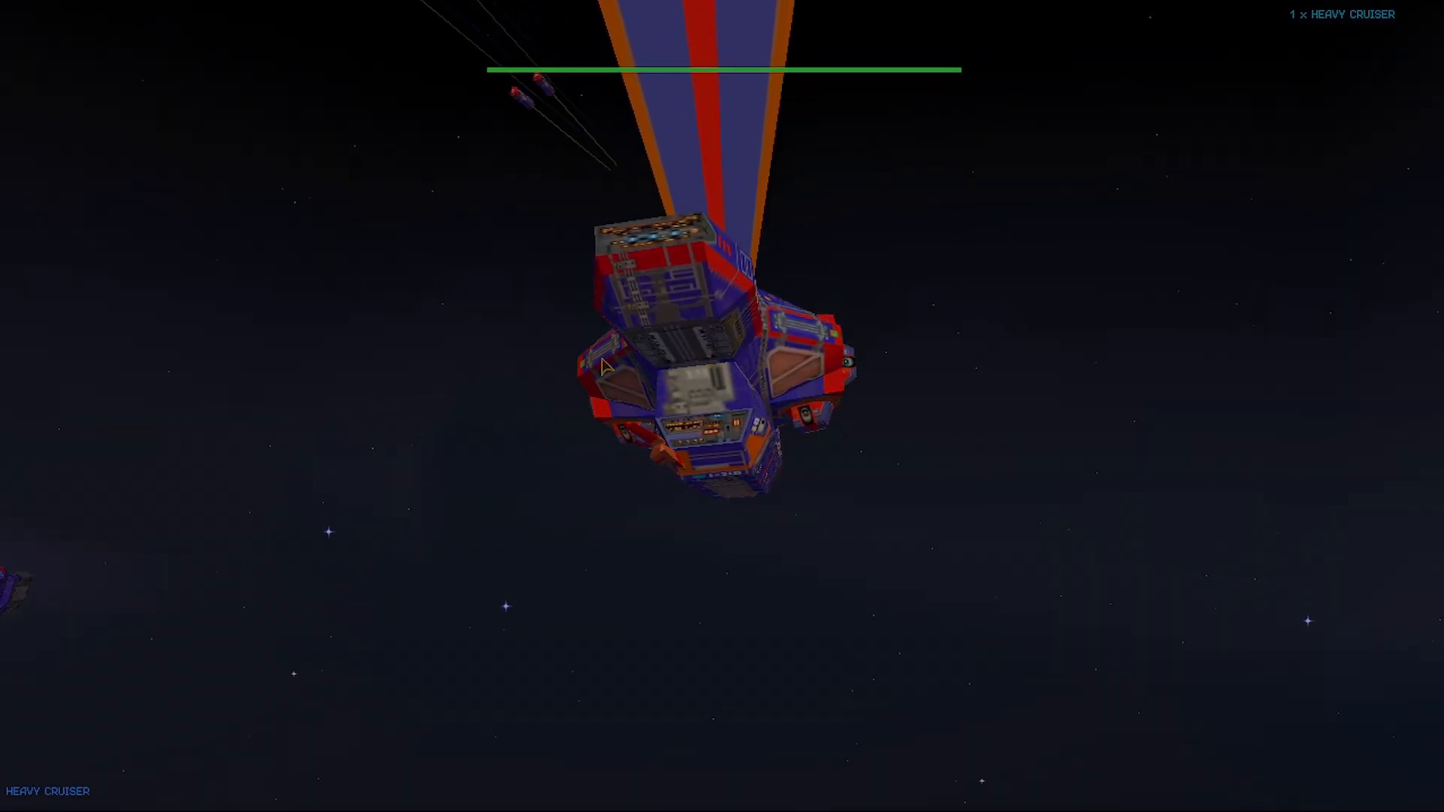
scroll(812, 555, "down", 4)
mouse_move(813, 554)
left_mouse_down()
mouse_move(668, 350)
mouse_move(590, 336)
left_mouse_up()
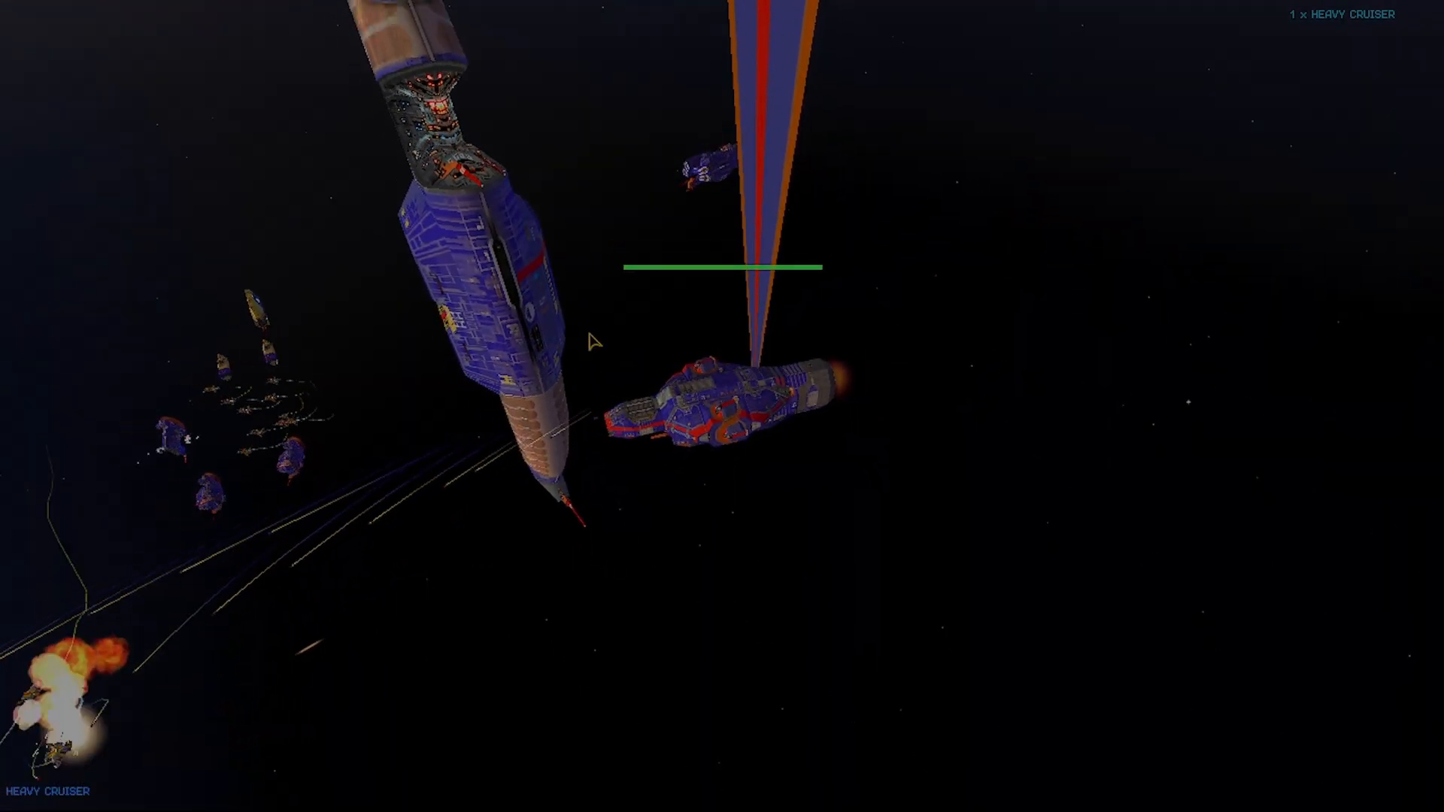
Examine the heavy cruiser's missile and plasma bomb fire, both within the wider battle and close to the hull
scroll(590, 335, "down", 4)
scroll(648, 438, "up", 4)
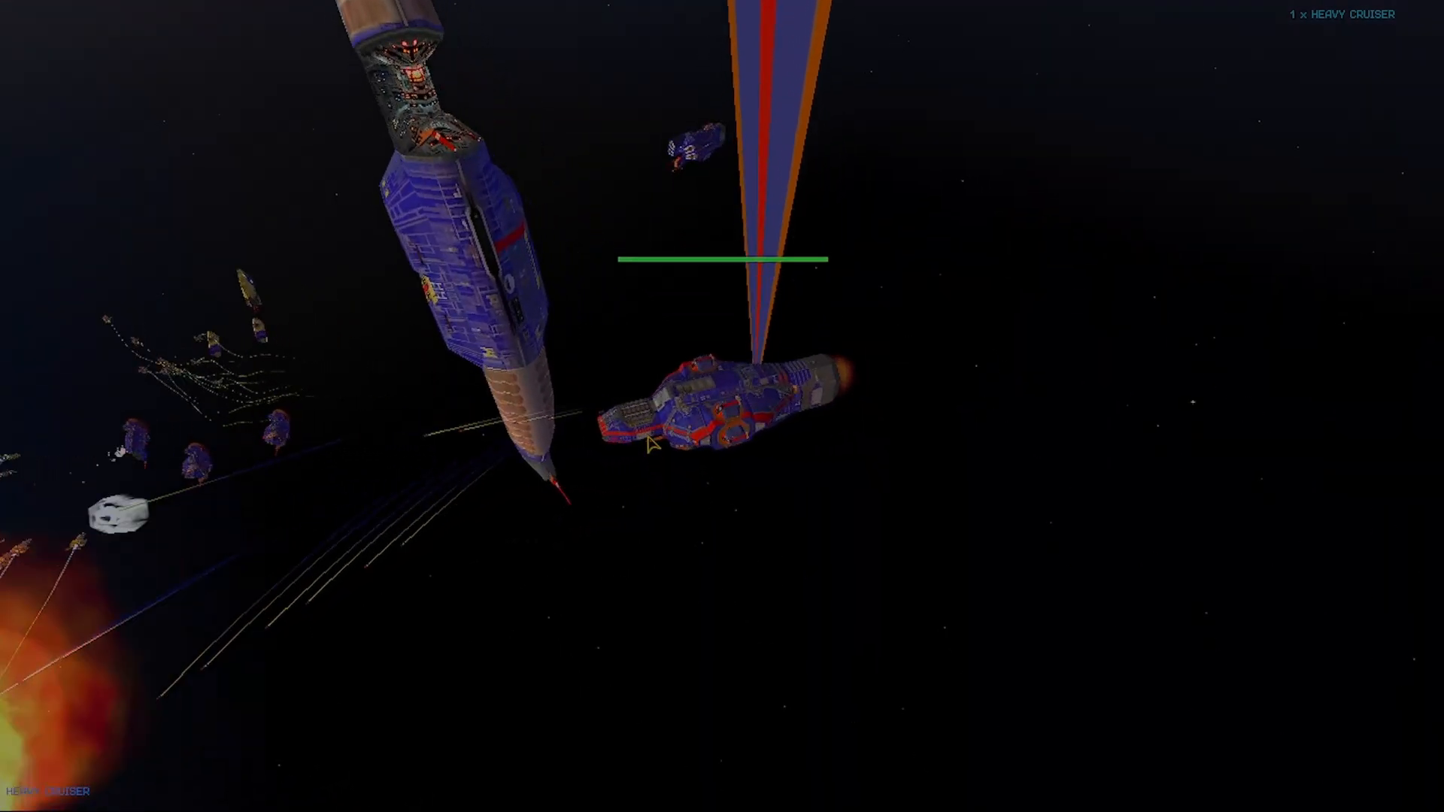
left_click_drag(648, 437, 491, 552)
scroll(575, 530, "down", 6)
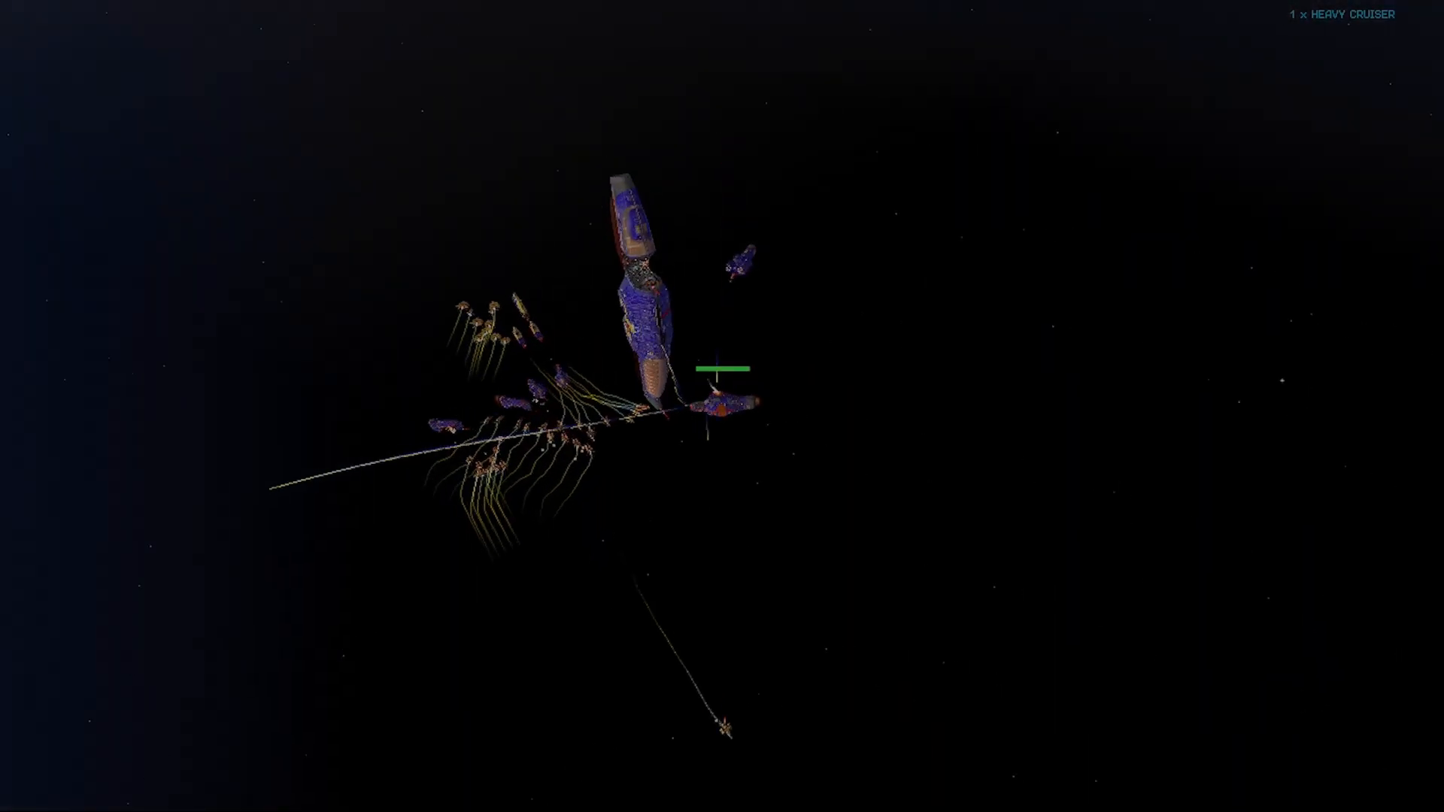
scroll(587, 530, "up", 8)
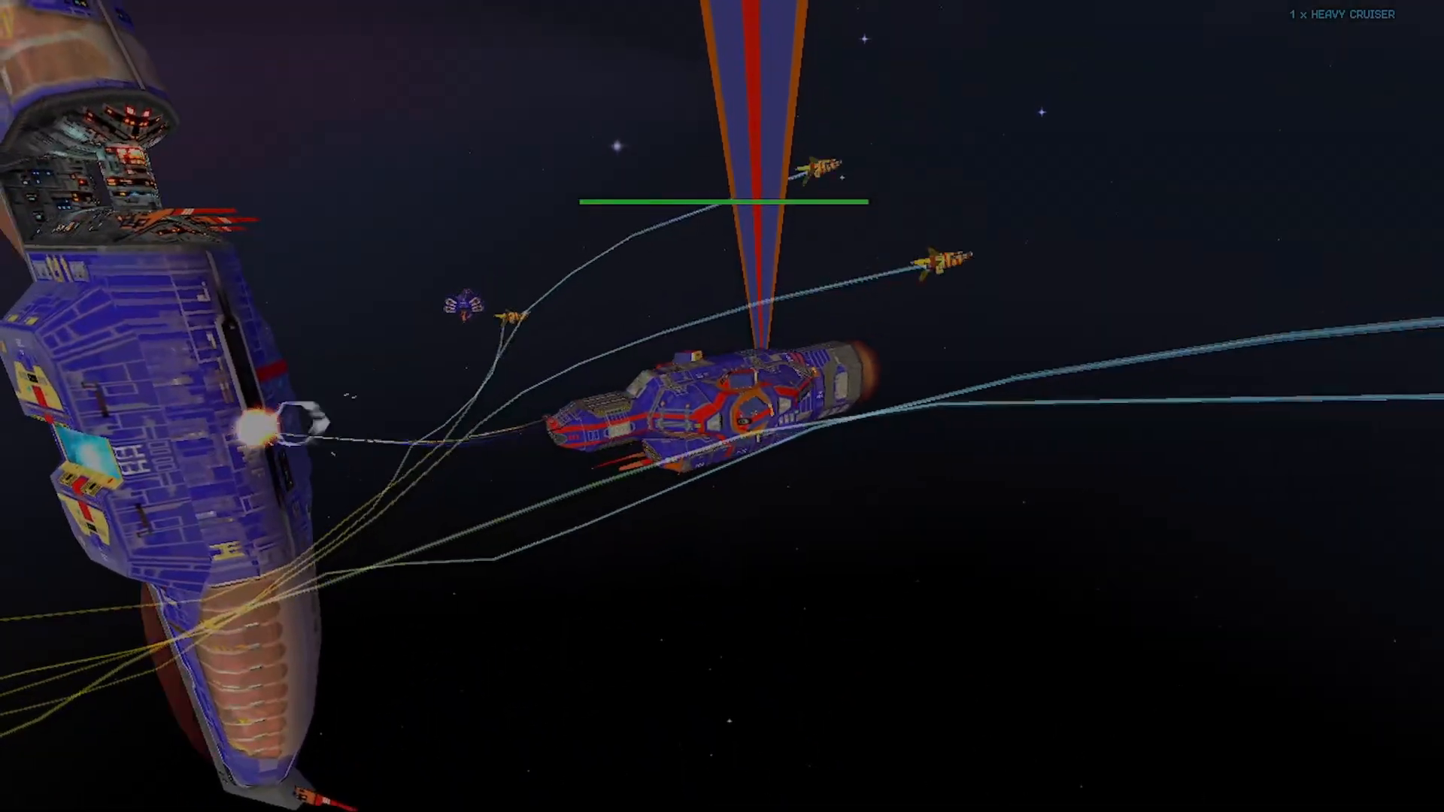
scroll(805, 440, "up", 4)
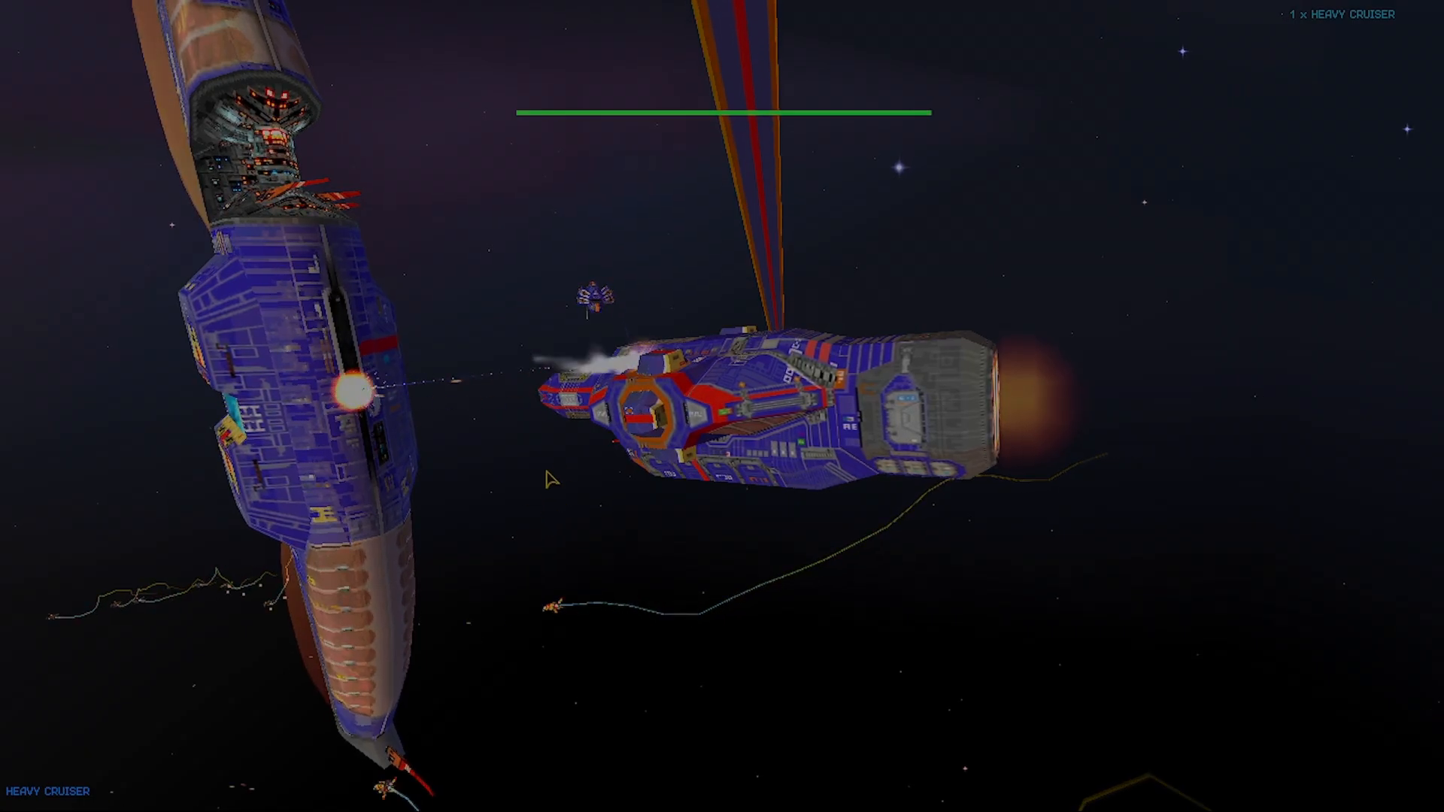
left_click_drag(583, 604, 814, 490)
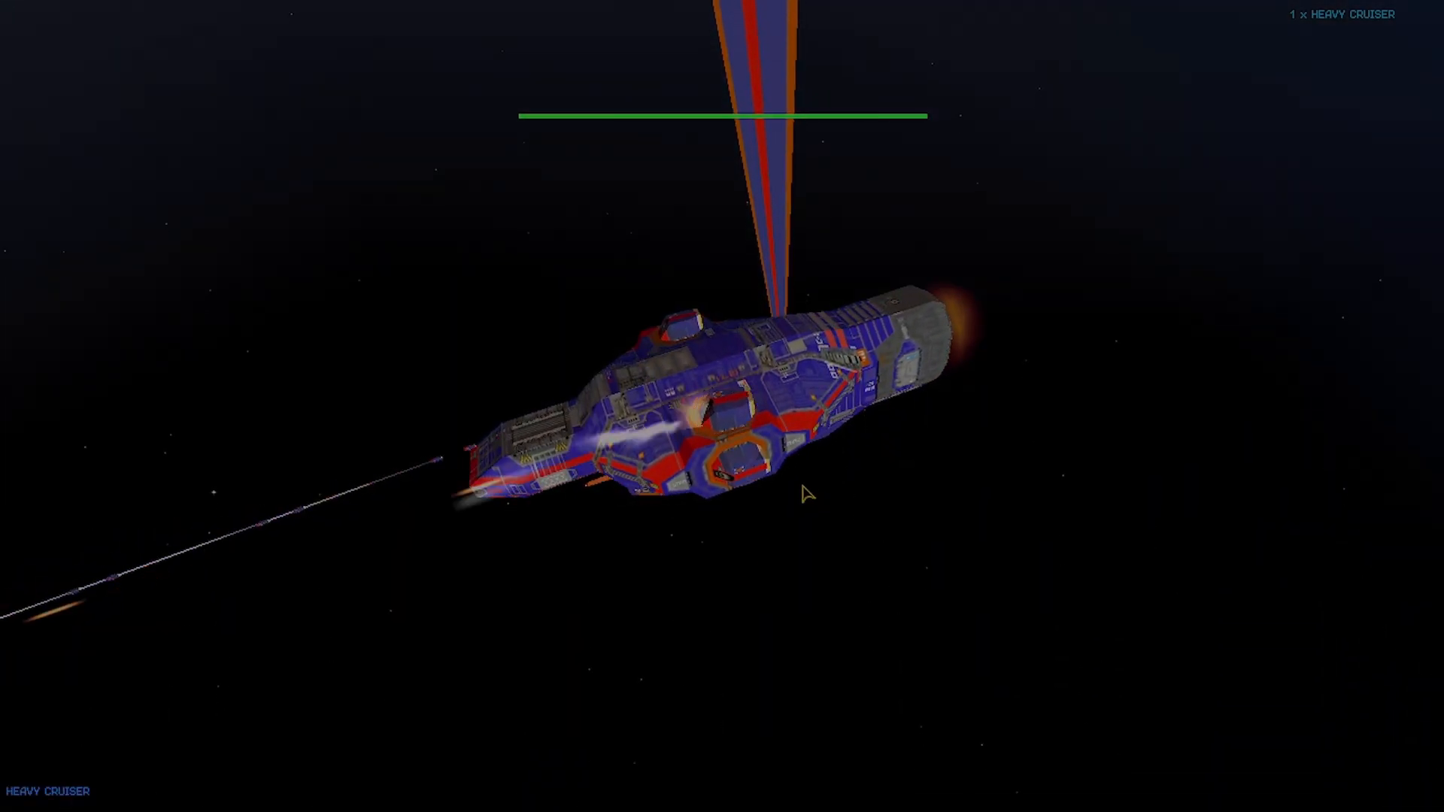
scroll(814, 491, "up", 3)
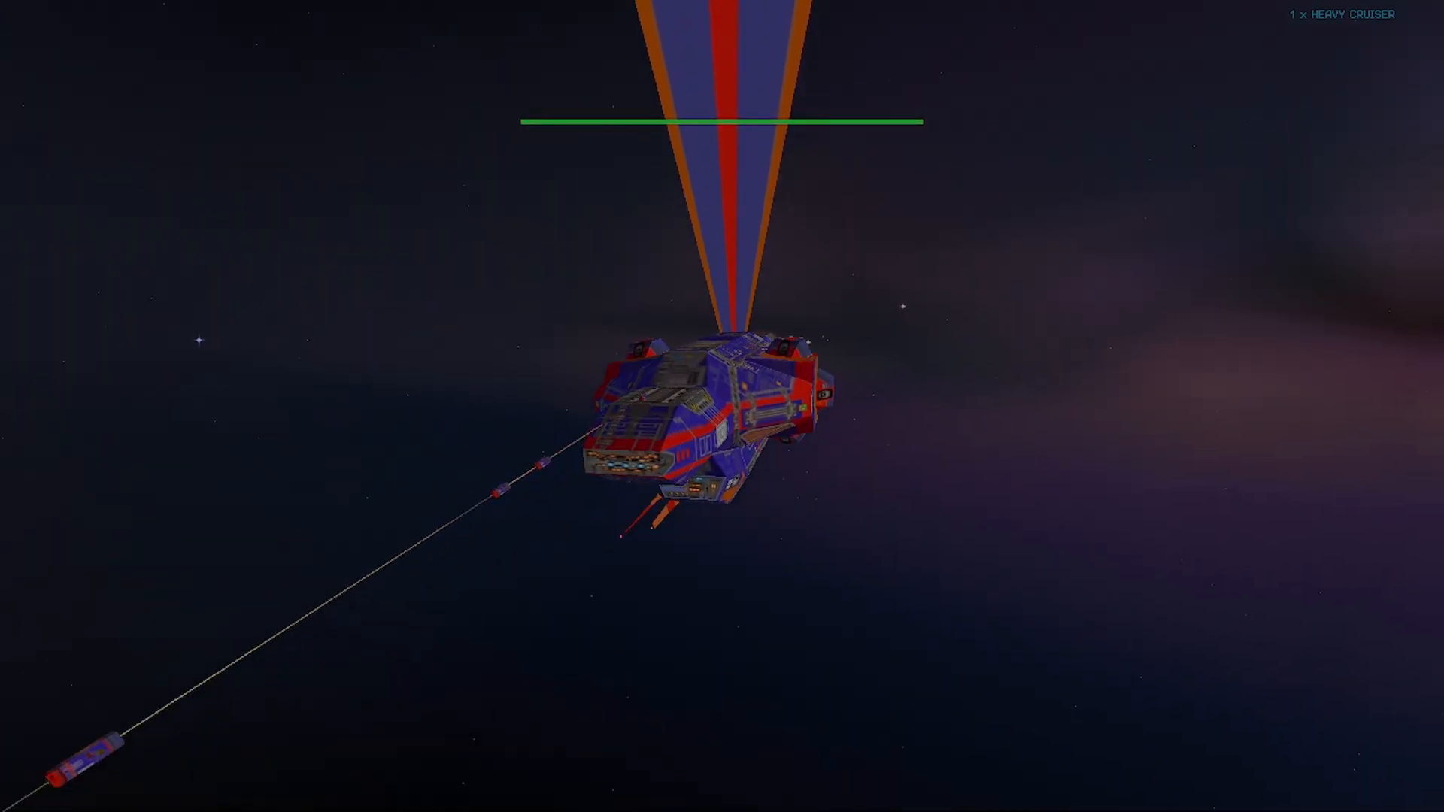
left_click_drag(784, 509, 784, 421)
scroll(784, 509, "up", 3)
scroll(785, 509, "down", 3)
scroll(785, 509, "up", 3)
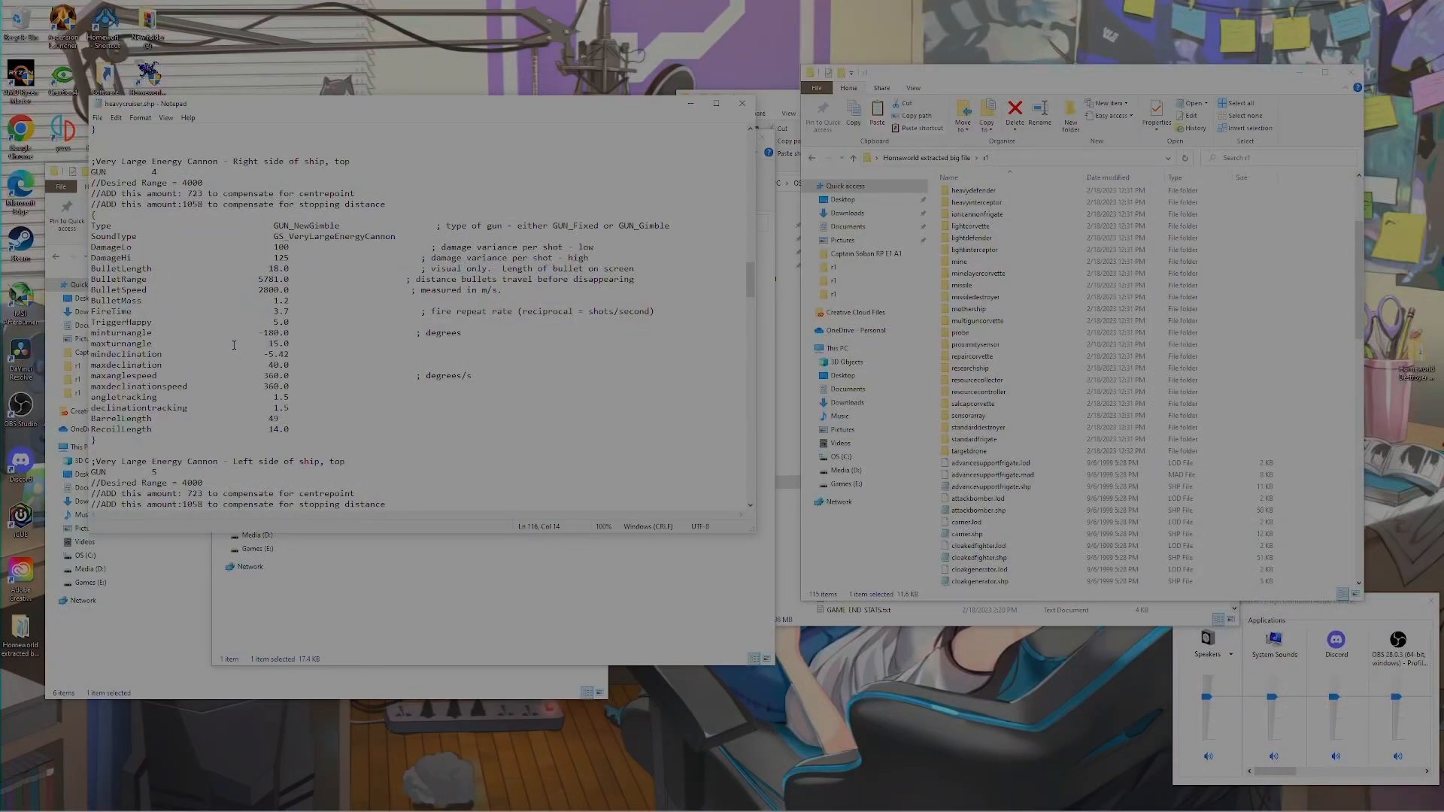
Open ioncannonfrigate.shp from the Homeworld extracted big file r1 folder and find its GUN 0 ion cannon block beside heavycruiser.shp's GUN 4
scroll(238, 313, "up", 1)
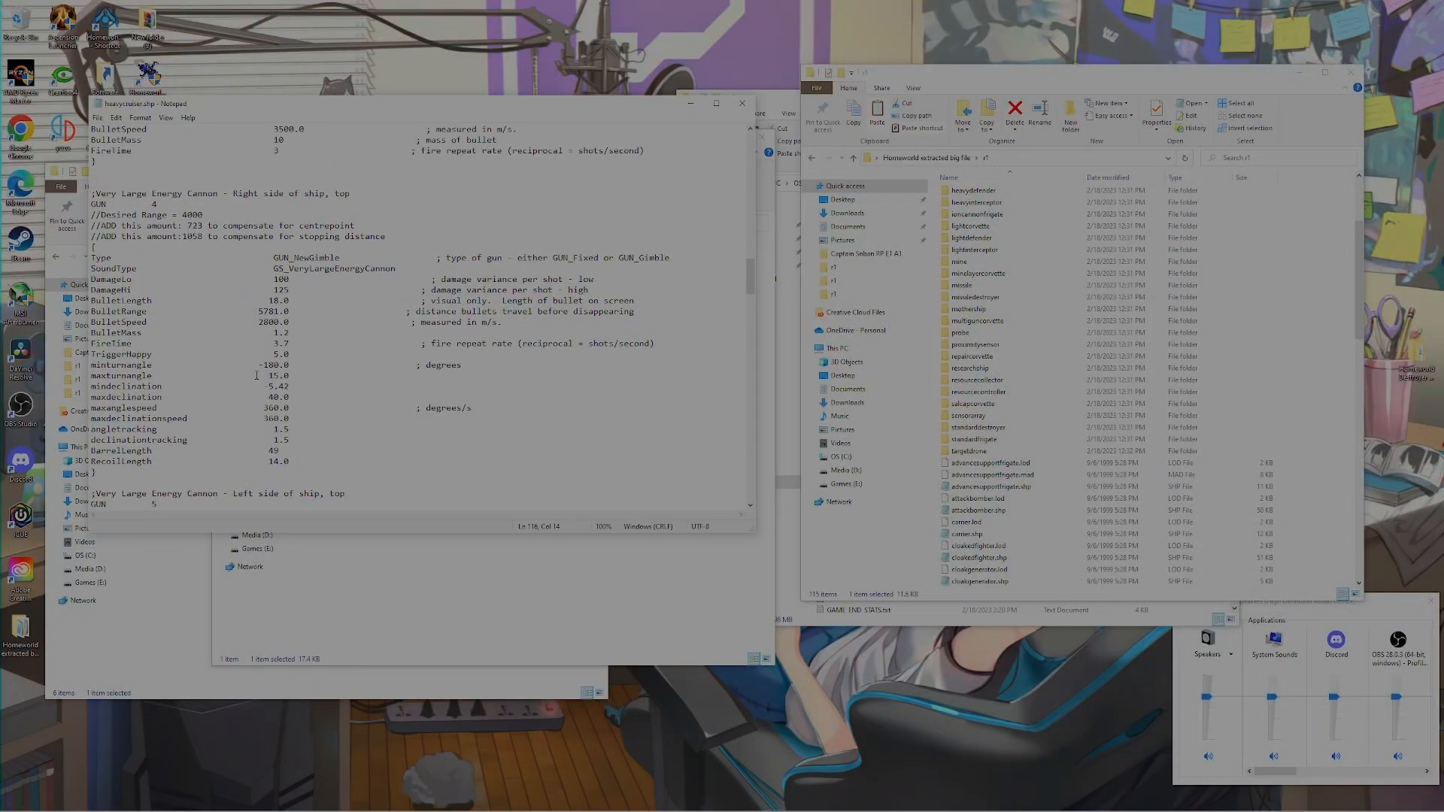
left_click_drag(984, 79, 983, 65)
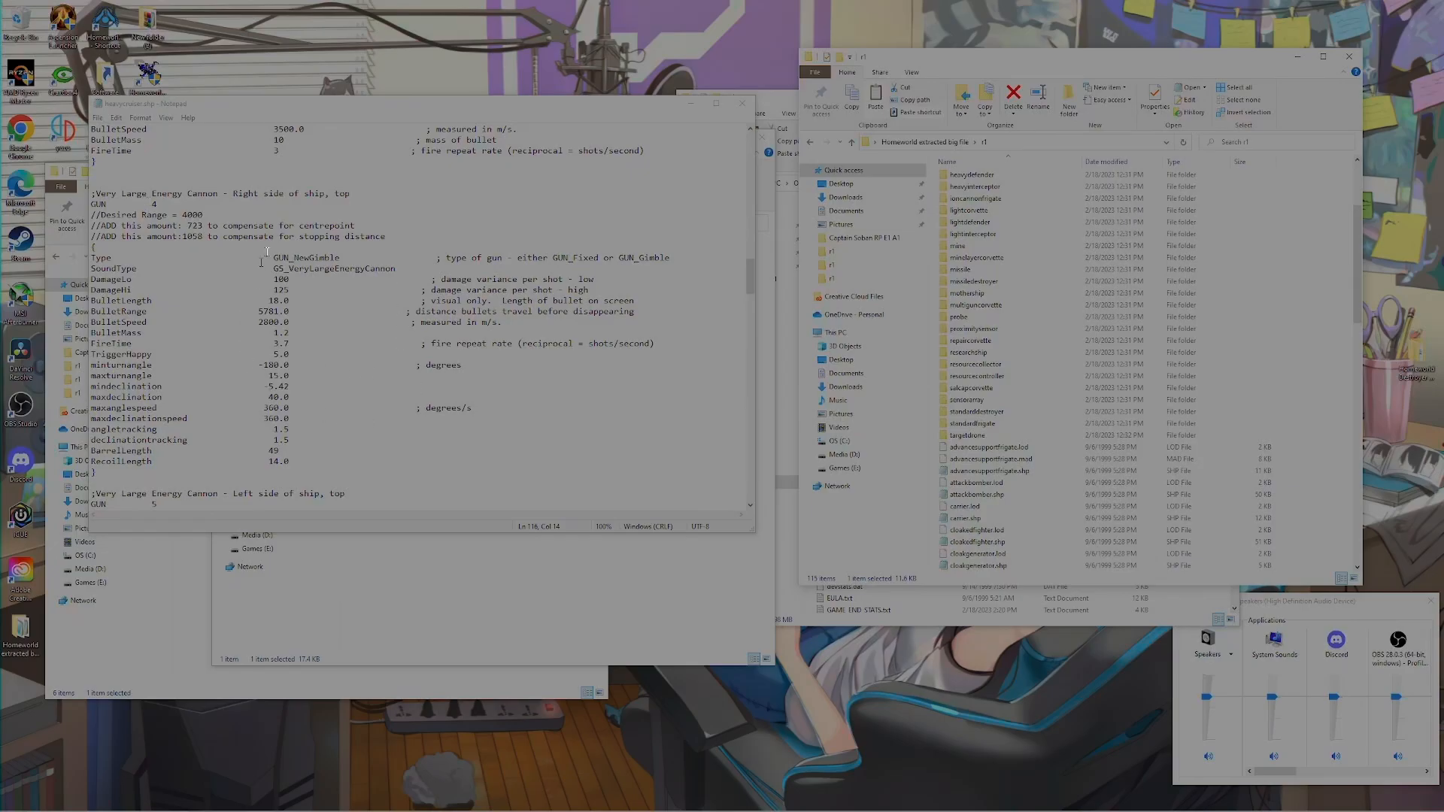
scroll(1154, 387, "down", 18)
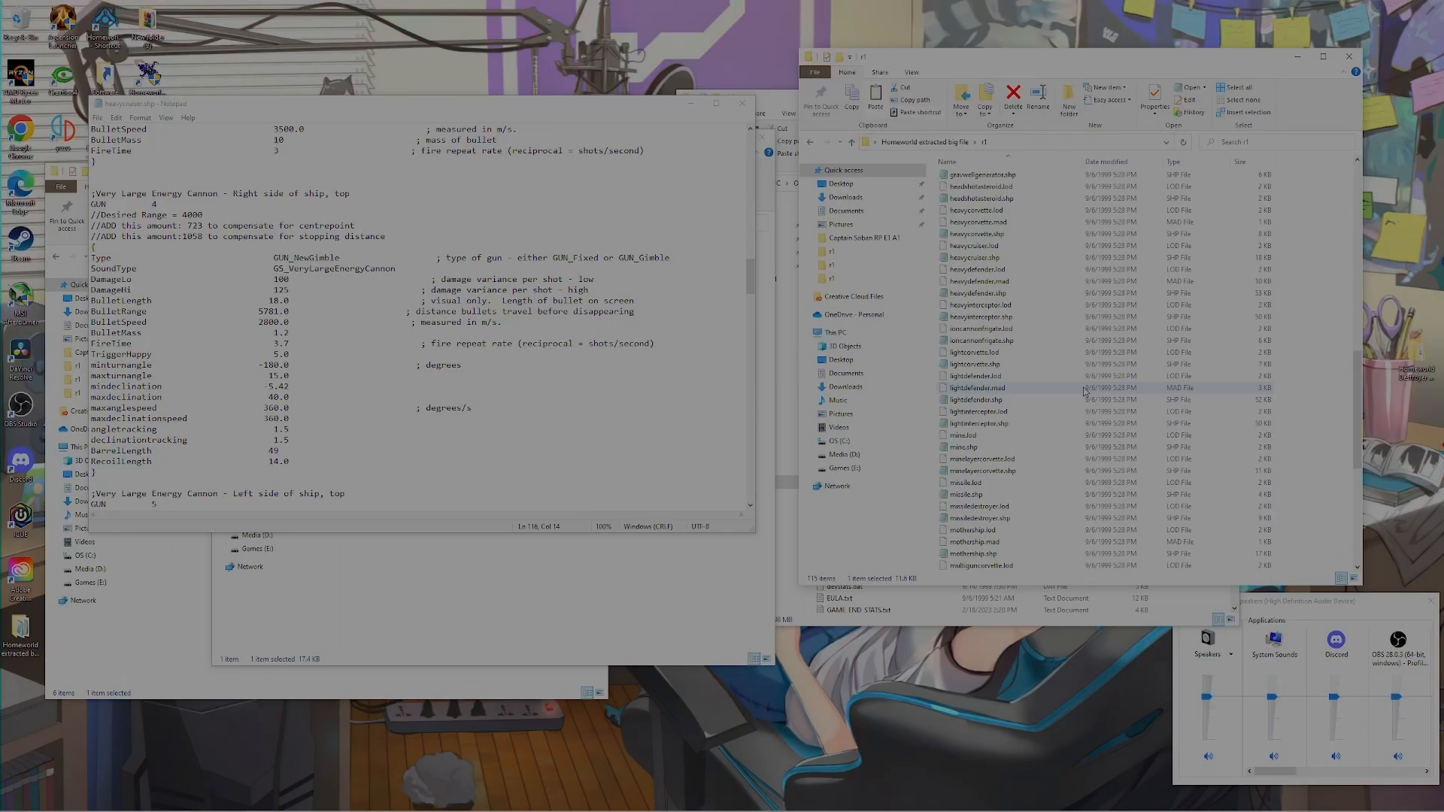
double_click(995, 341)
scroll(878, 188, "down", 3)
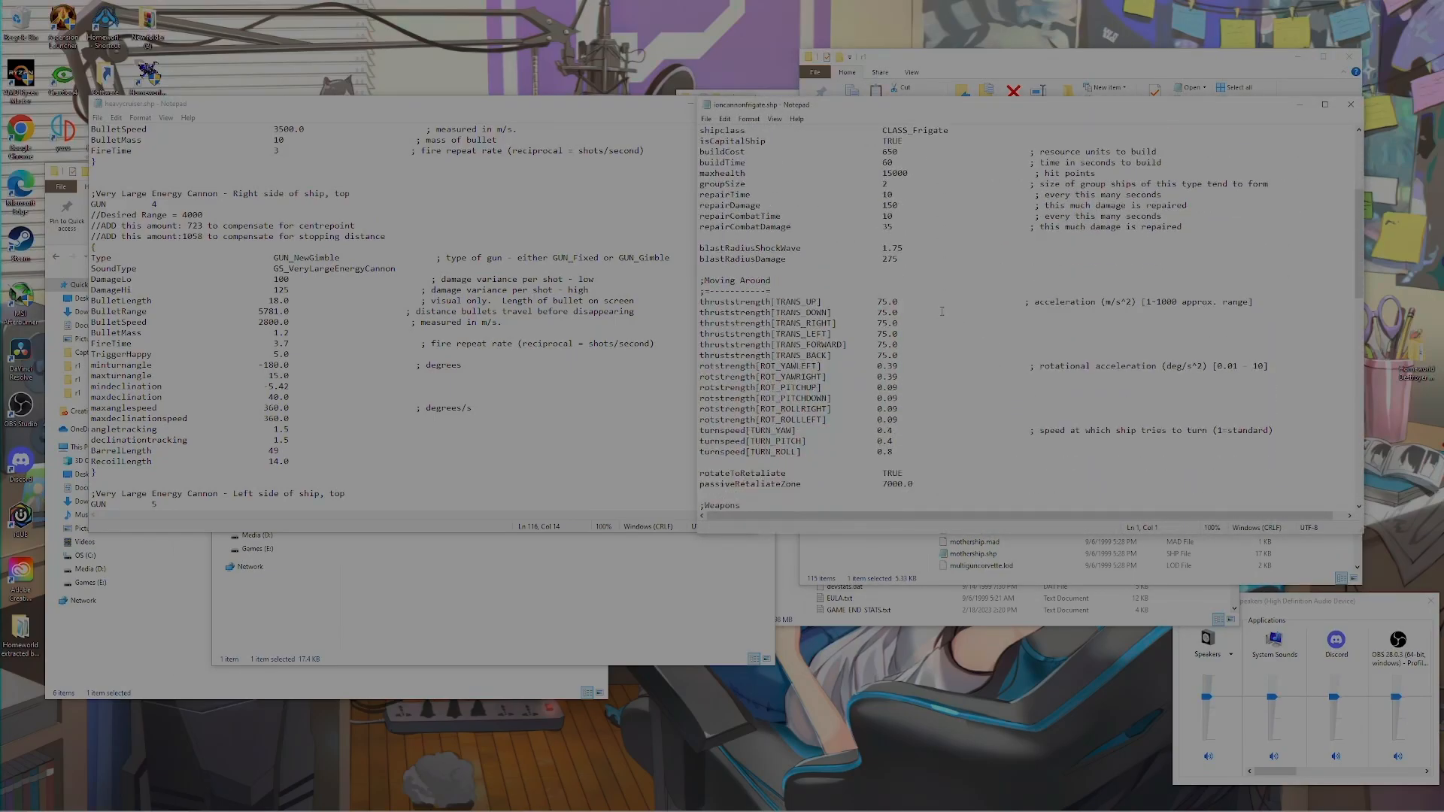
scroll(877, 188, "down", 11)
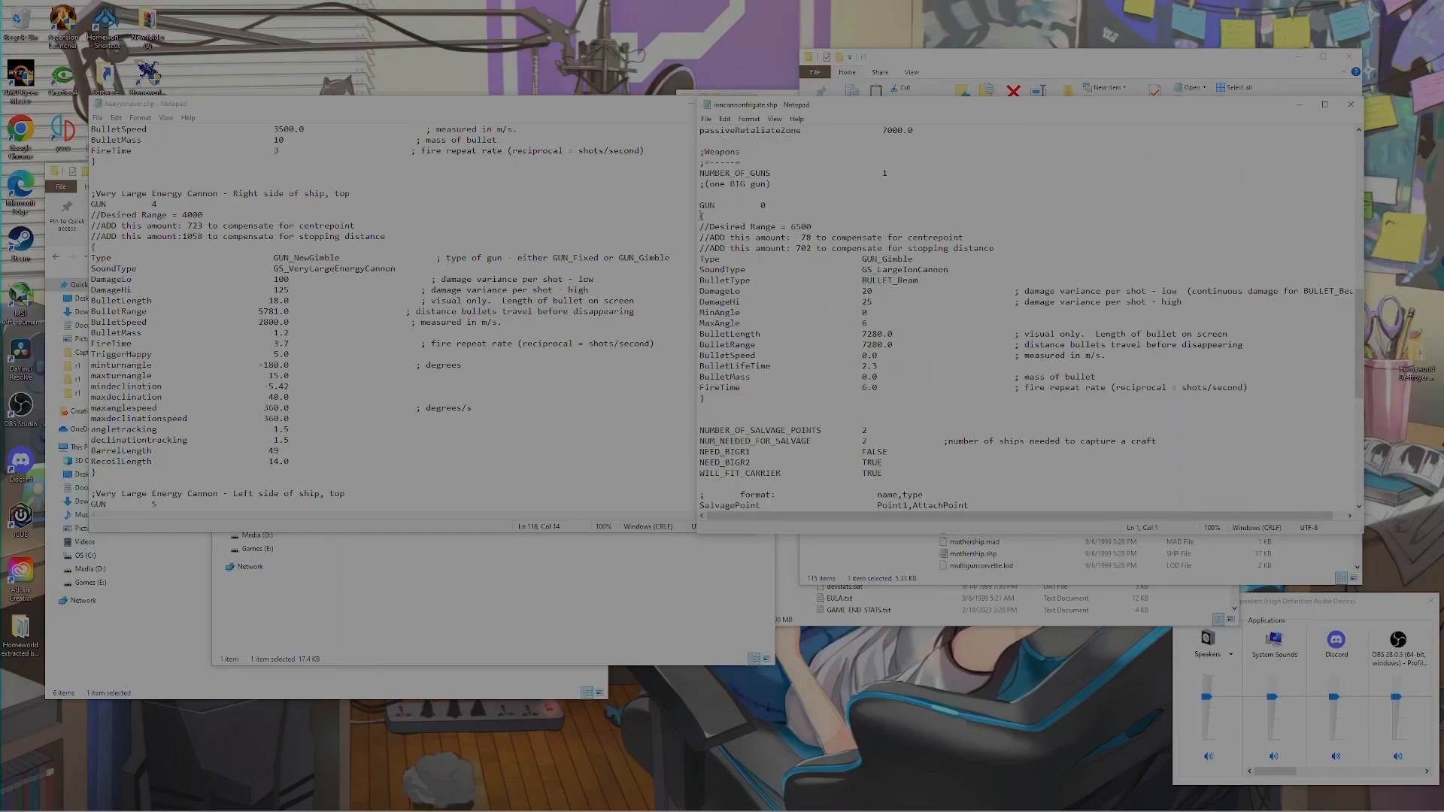
Copy the ion cannon frigate's GUN 0 block and replace heavycruiser.shp's GUN 4 block with it
left_click_drag(701, 216, 814, 397)
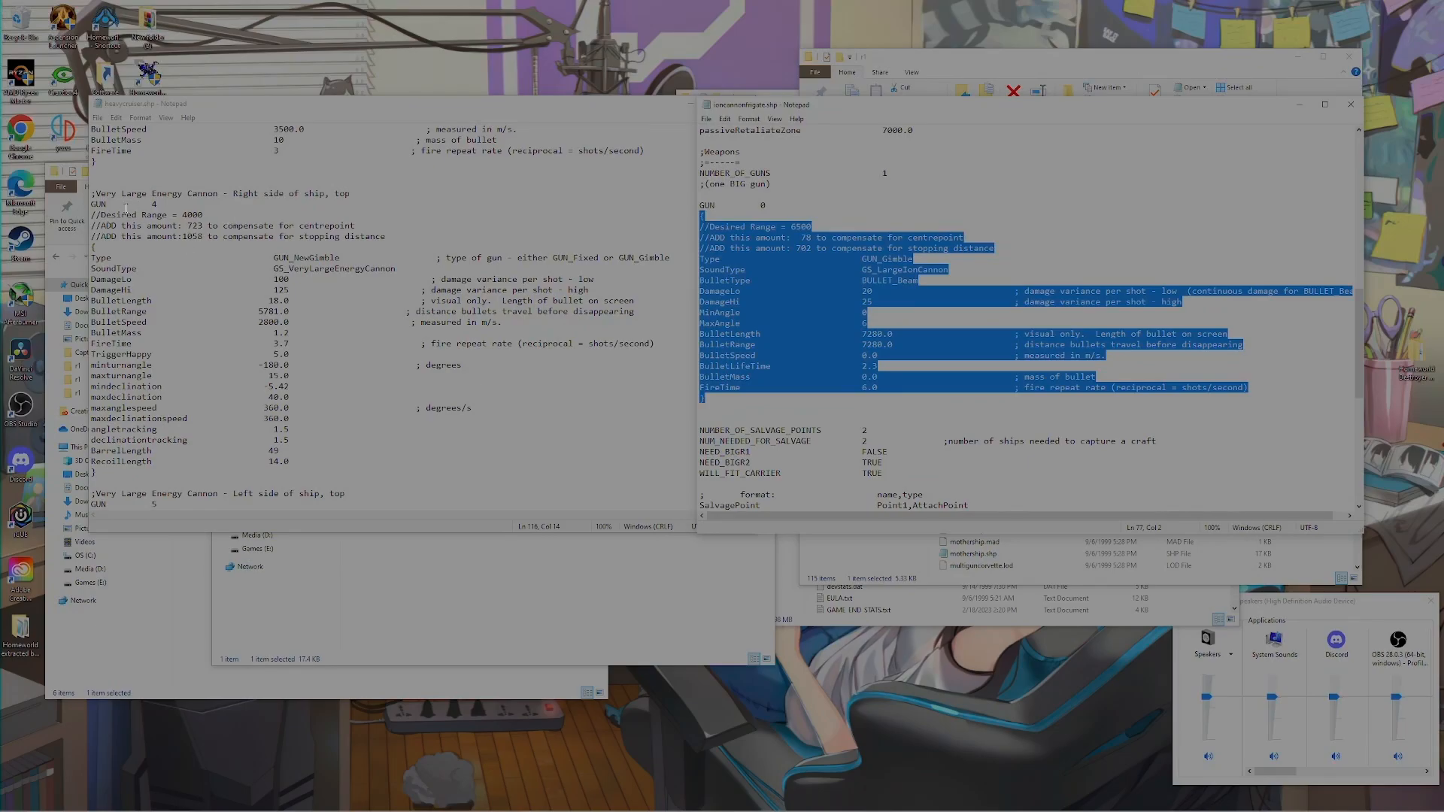
scroll(116, 290, "down", 2)
left_click_drag(92, 247, 104, 410)
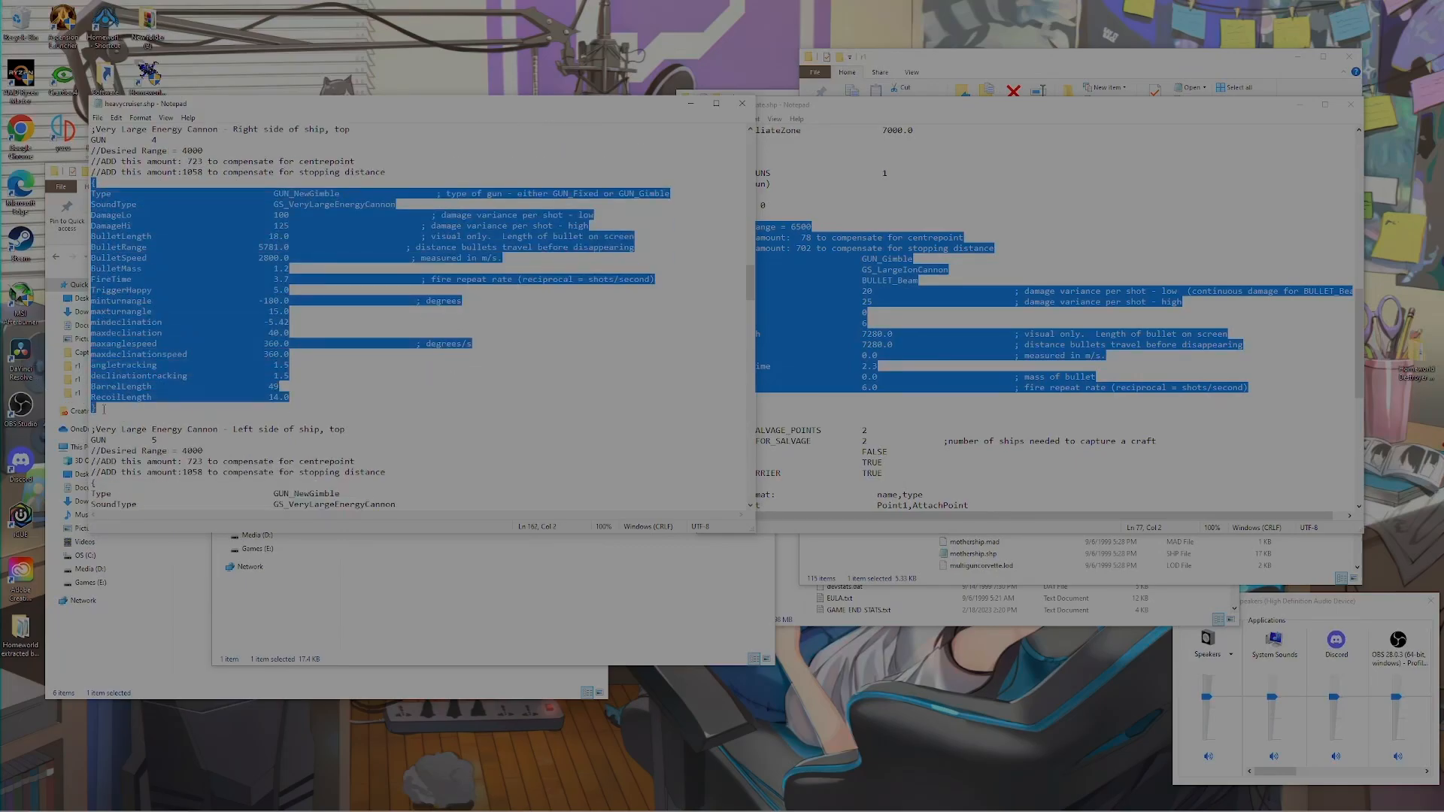
left_click(911, 357)
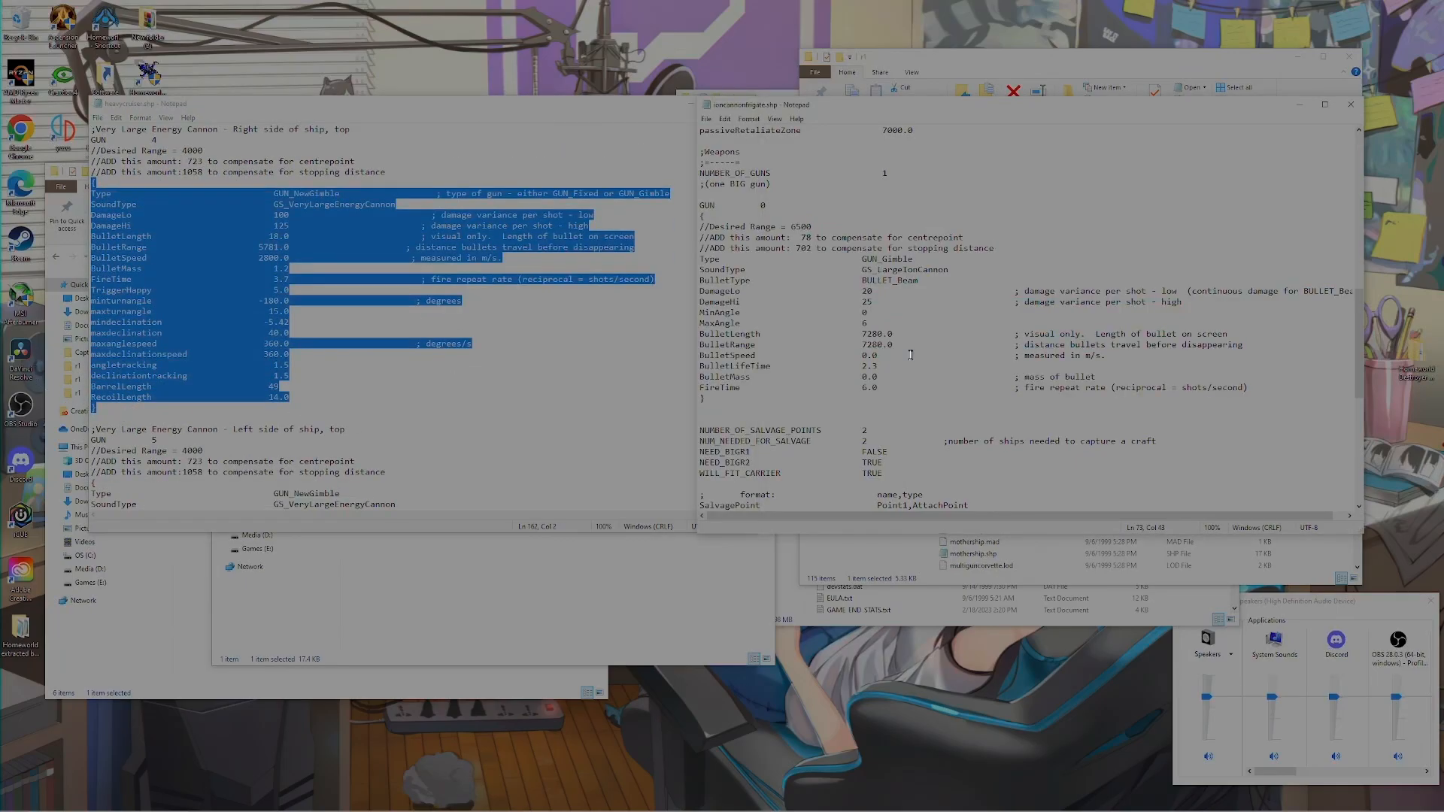
left_click_drag(707, 217, 708, 404)
key("ctrl+c")
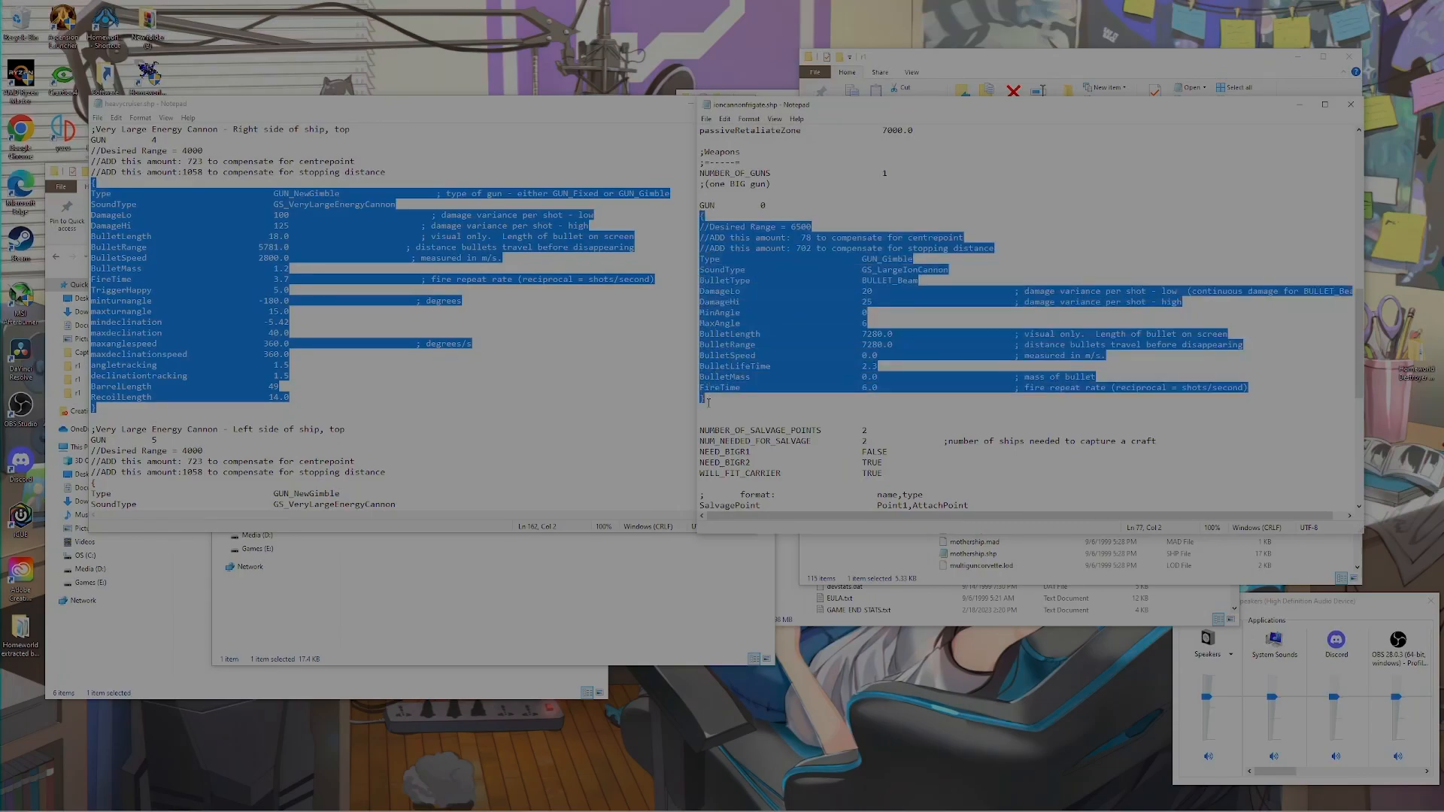
left_click_drag(93, 183, 99, 409)
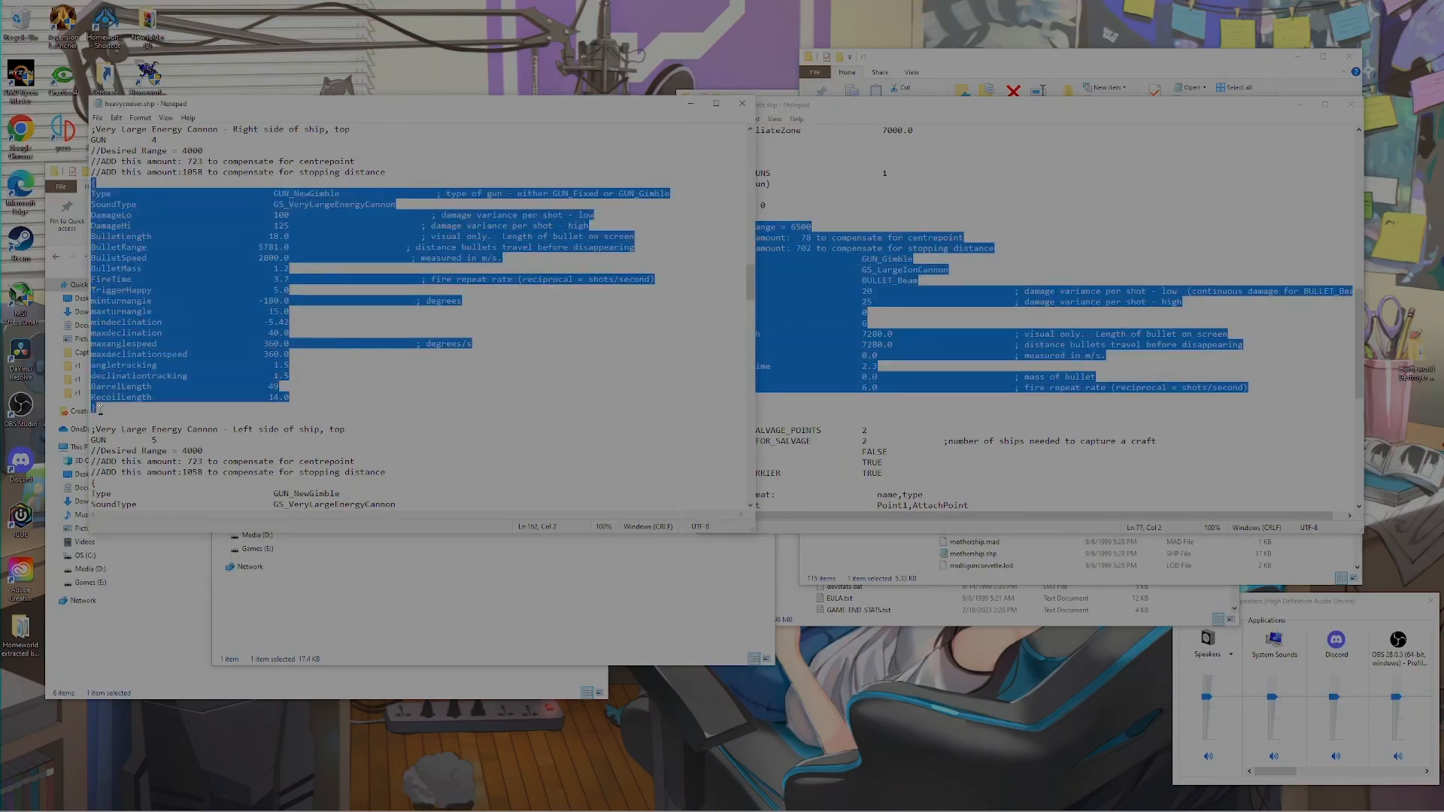
key("ctrl+v")
Replace the GUN 5 energy cannon block in heavycruiser.shp with the copied ion cannon block
scroll(171, 347, "down", 1)
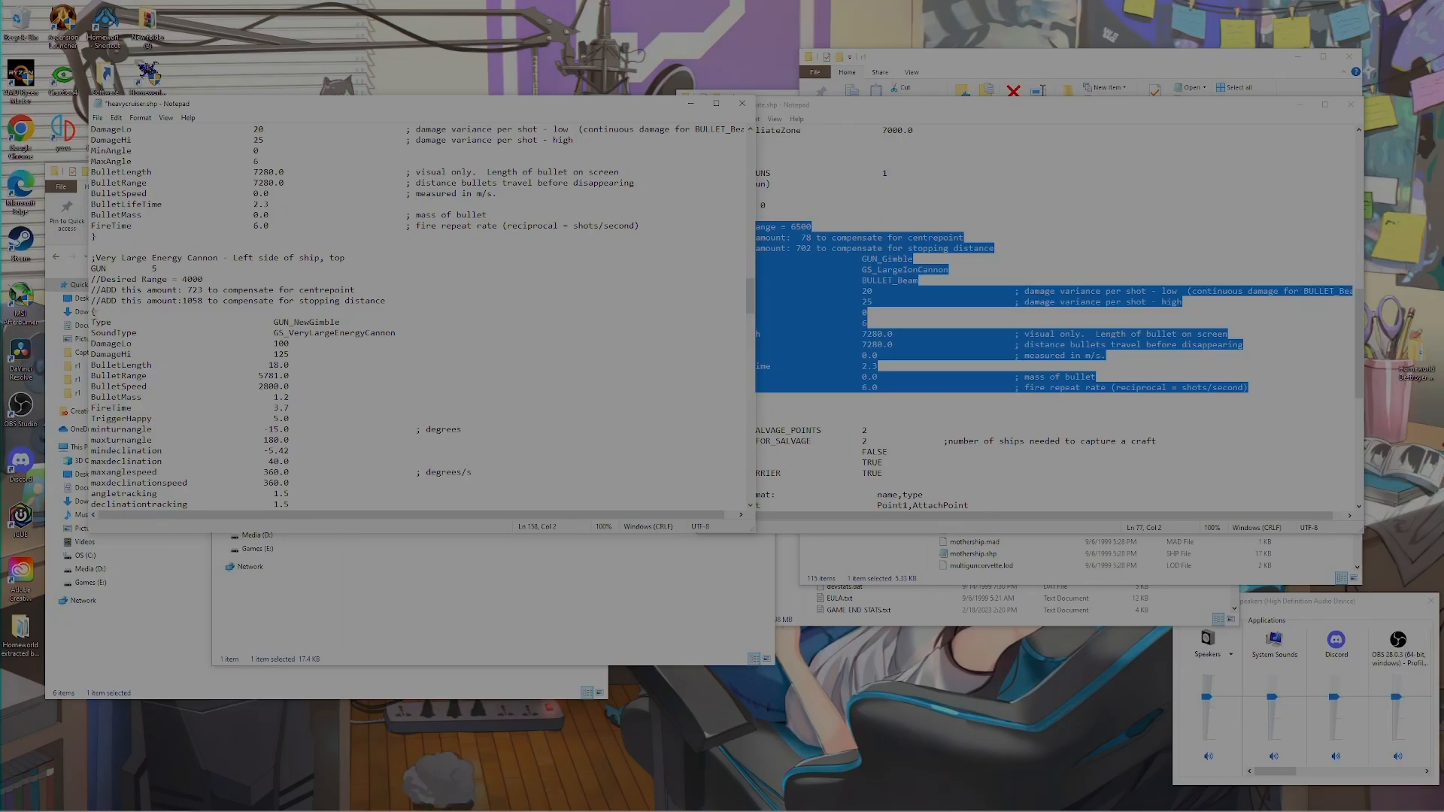
scroll(95, 316, "down", 6)
left_click_drag(93, 311, 108, 338)
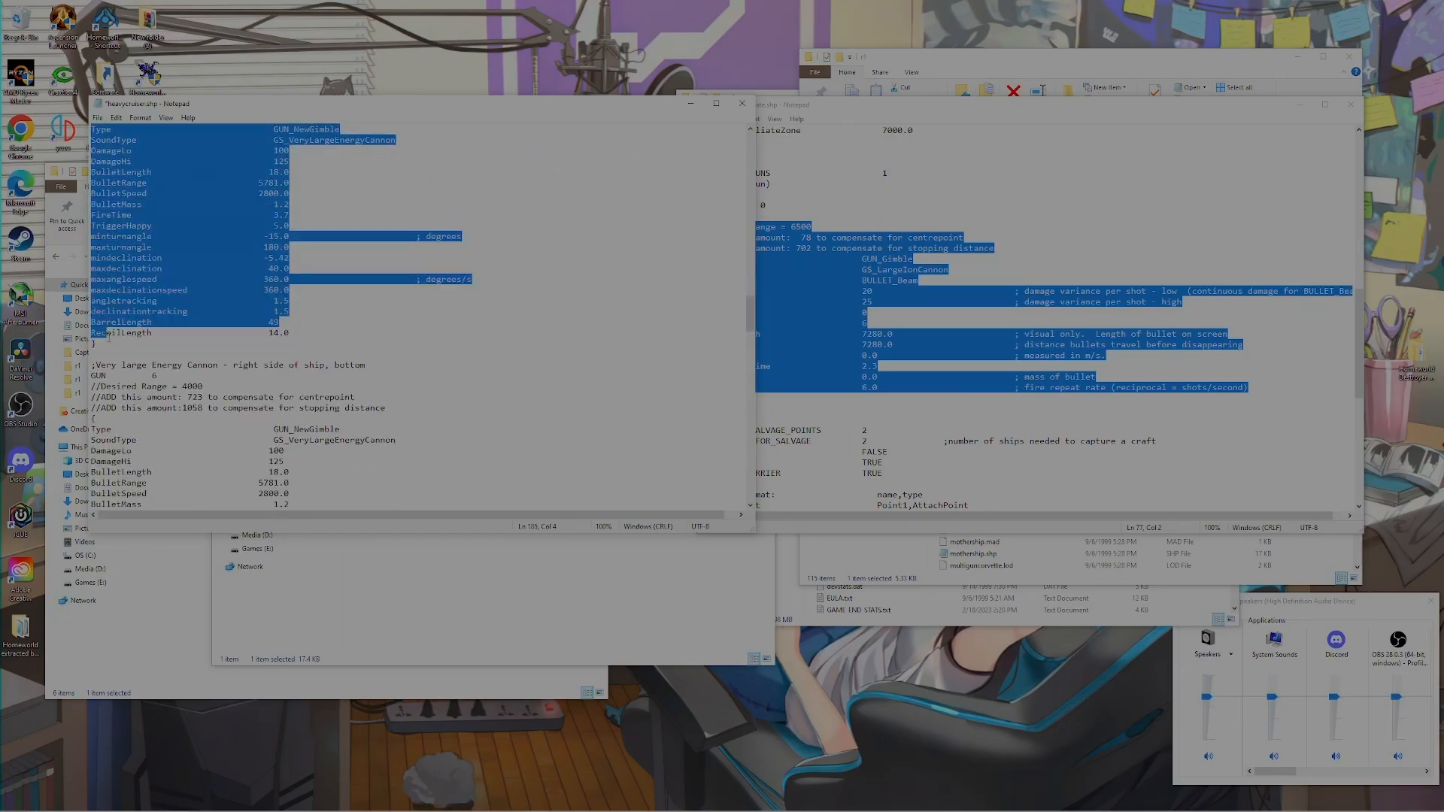
scroll(101, 343, "up", 2)
left_click(101, 236)
left_click_drag(92, 183, 113, 407)
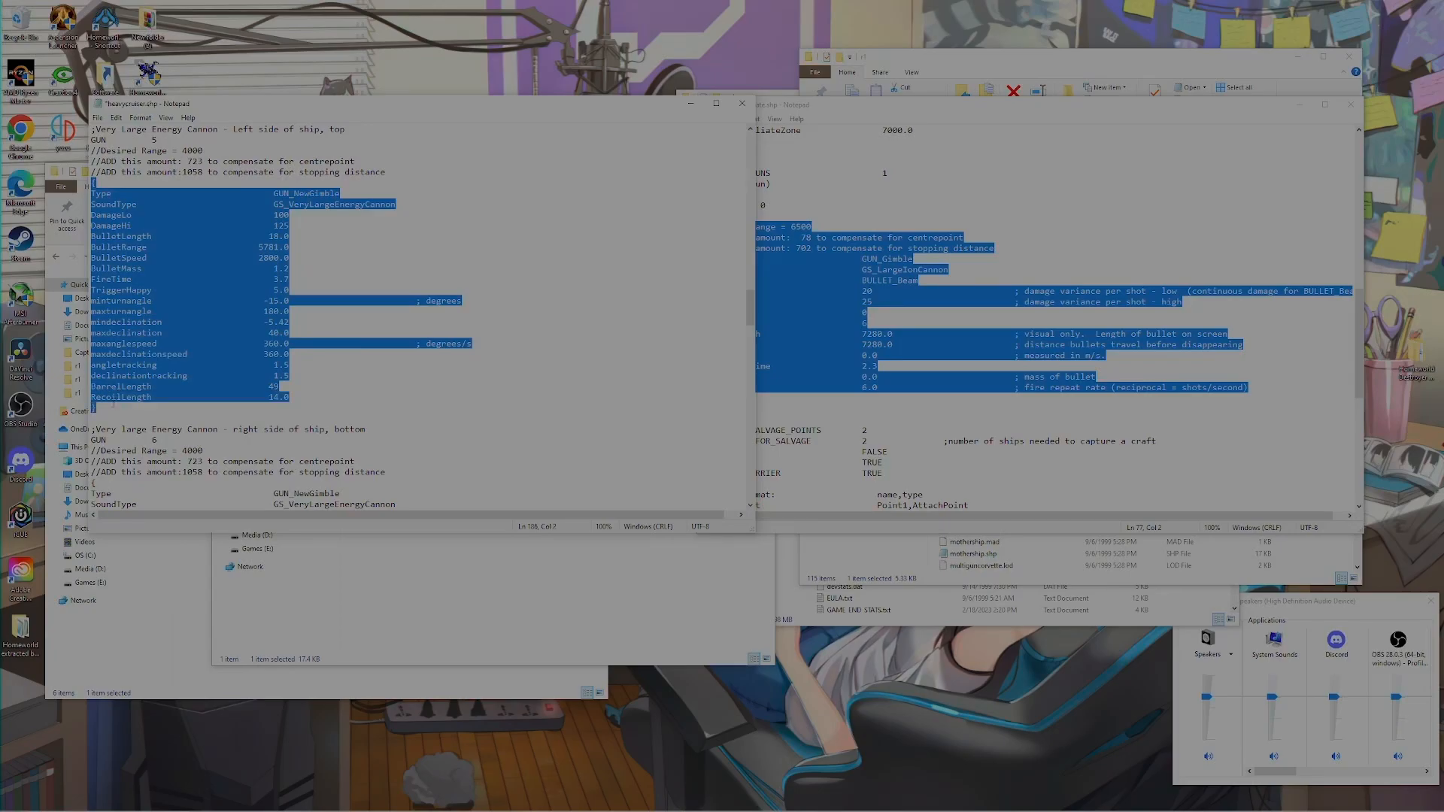
key("ctrl+v")
Replace the GUN 6 block, the bottom cannon on the ship's right side, with the copied ion cannon block
scroll(98, 301, "down", 5)
left_click_drag(94, 280, 115, 404)
scroll(101, 297, "down", 3)
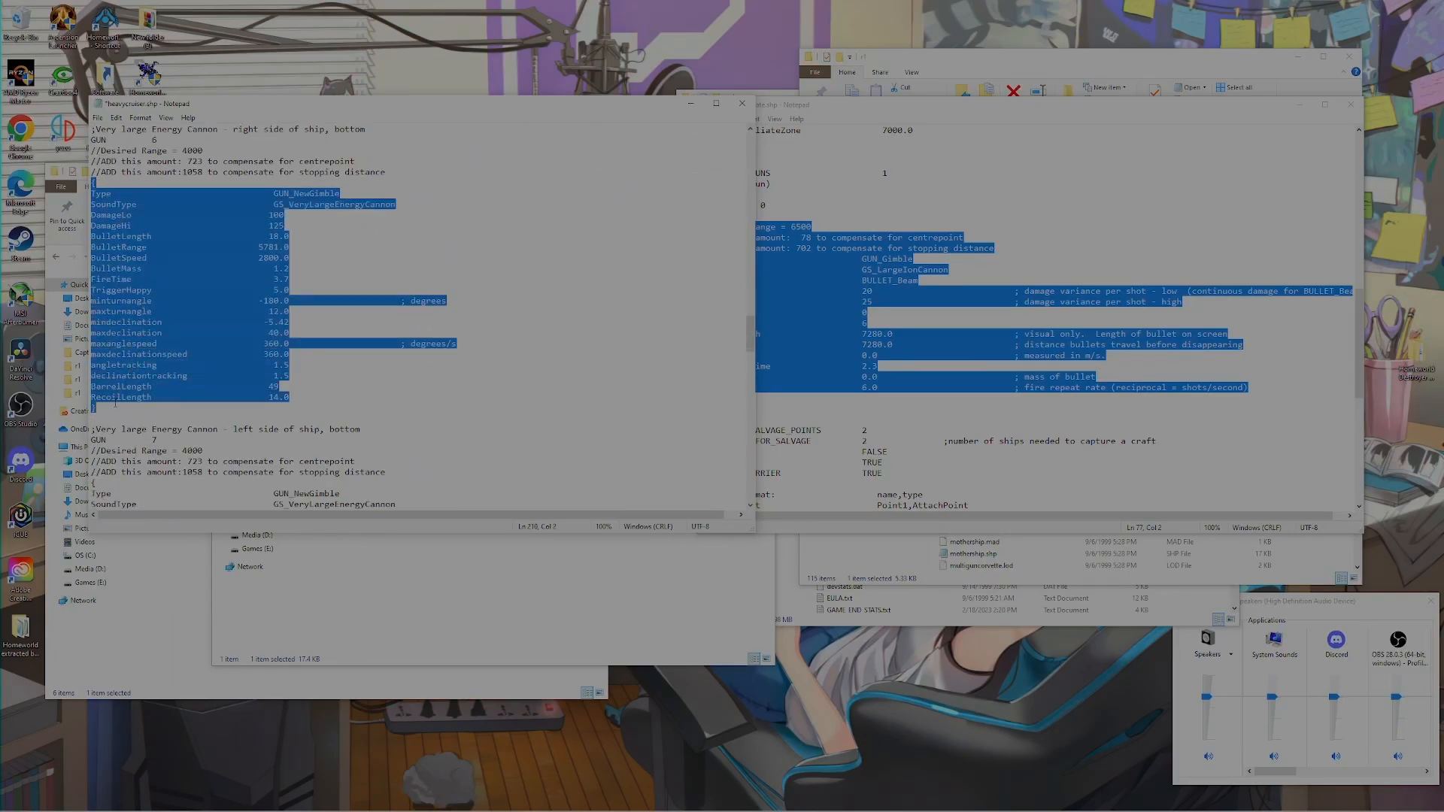
key("ctrl+v")
Replace the GUN 7 block, the bottom cannon on the ship's left side, with the copied ion cannon block
scroll(152, 374, "down", 5)
left_click_drag(92, 279, 112, 376)
scroll(102, 316, "down", 4)
key("ctrl+v")
Replace the GUN 8 energy cannon block in heavycruiser.shp with the copied ion cannon block
scroll(129, 350, "down", 4)
left_click_drag(93, 282, 113, 419)
scroll(102, 304, "down", 4)
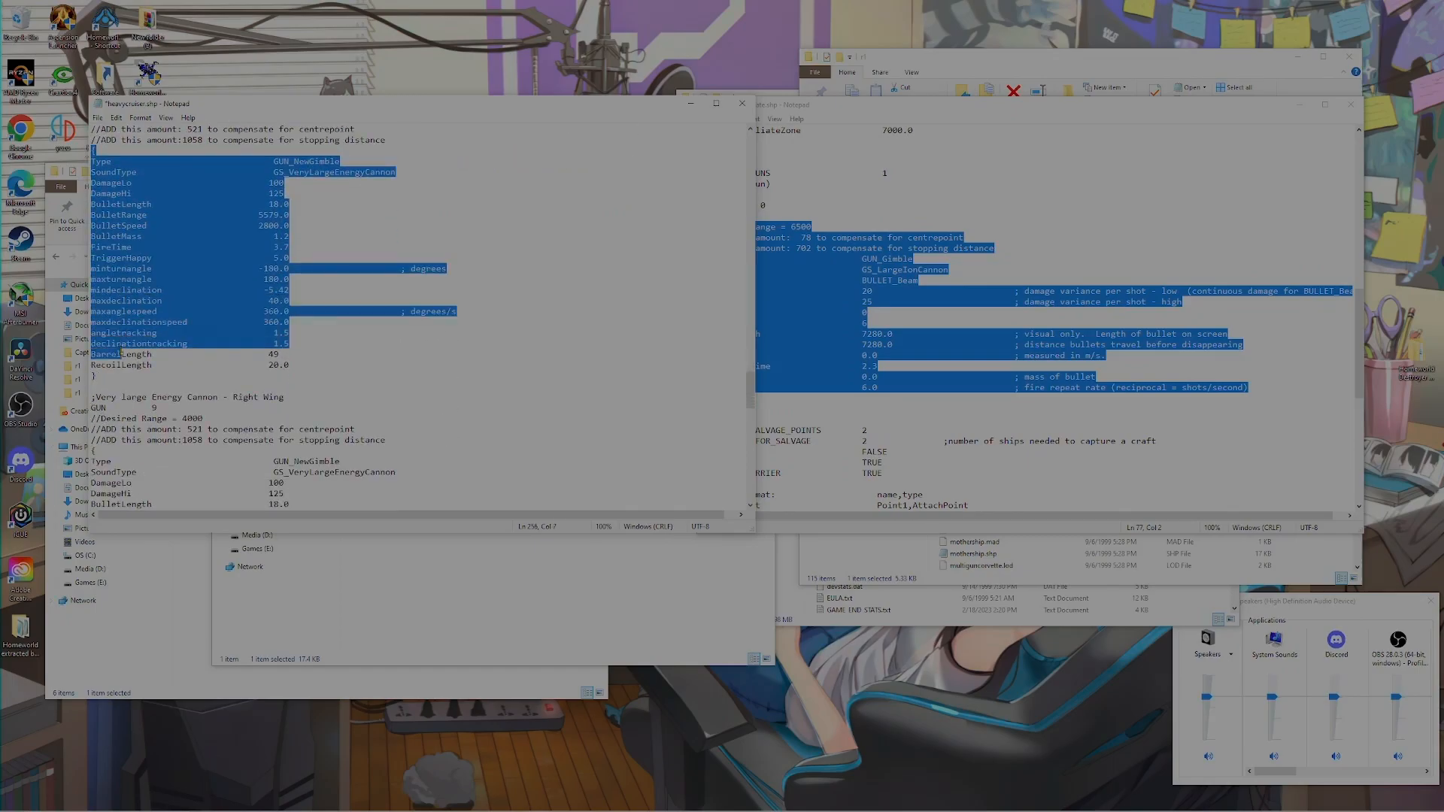
key("ctrl+v")
Replace the right wing's GUN 9 energy cannon block with the copied ion cannon block
scroll(118, 362, "down", 4)
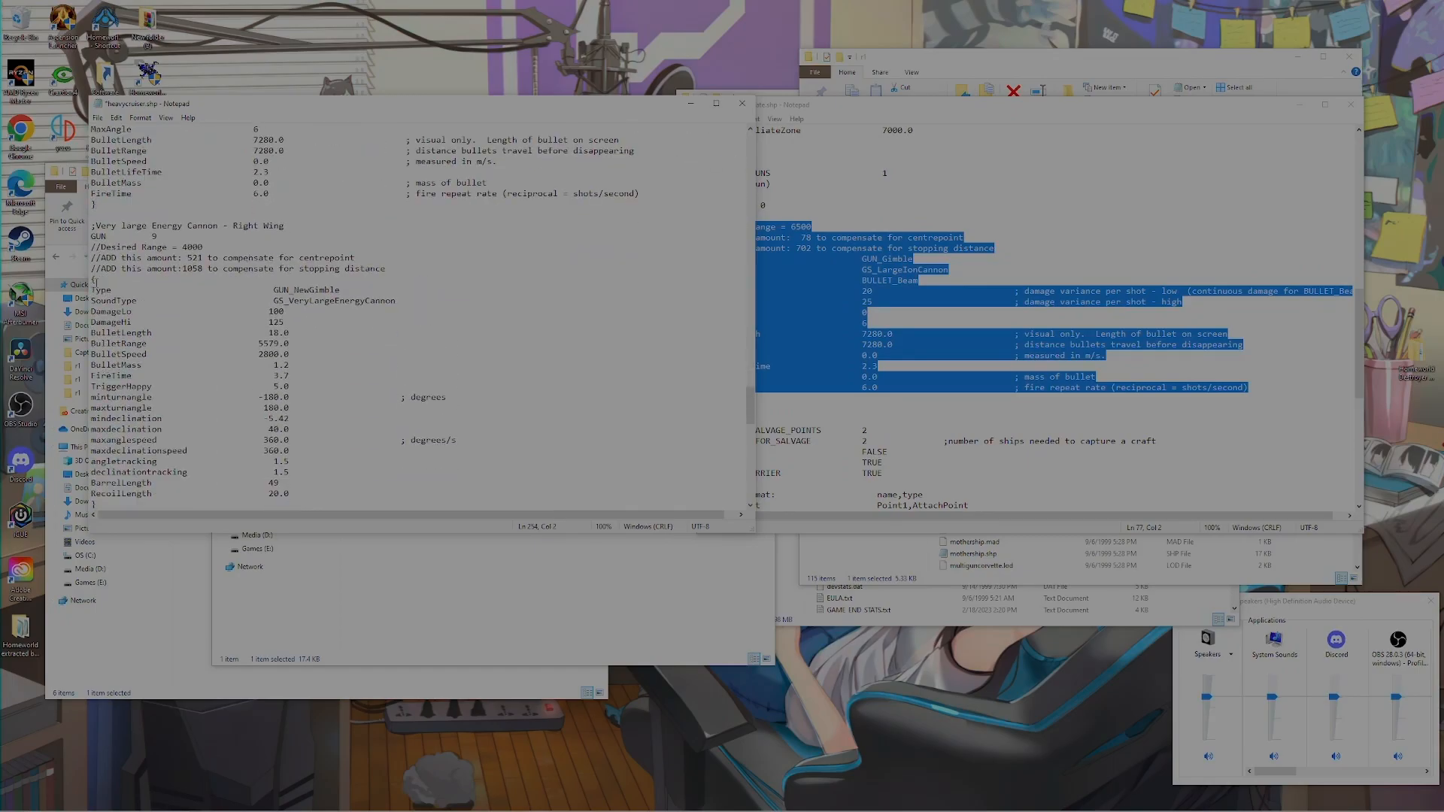
scroll(142, 296, "down", 5)
left_click_drag(93, 279, 147, 344)
type("{ //Desired Range = 6500 //ADD this amount:  78 to compensate for centrepoint //ADD this amount: 702 to compensate for stopping distance Type                            GUN_Gimble SoundType                       GS_LargeIonCannon BulletType                      BULLET_Beam DamageLo                        20                            ; damage variance per shot - low  (continuous damage for BULLET_Beam) DamageHi                        25                            ; damage variance per shot - high MinAngle                        0 MaxAngle                        6 BulletLength                    7280.0                        ; visual only.  Length of bullet on screen BulletRange                     7280.0                        ; distance bullets travel before disappearing BulletSpeed                     0.0                           ; measured in m/s. BulletLifeTime                  2.3 BulletMass                      0.0                           ; mass of bullet FireTime                        6.0                           ; fire repeat rate (reciprocal = shots/second) }")
Review the replaced GUN 4 to GUN 9 blocks in heavycruiser.shp for their ion cannon entries
scroll(165, 340, "down", 6)
scroll(177, 339, "up", 12)
scroll(177, 339, "up", 20)
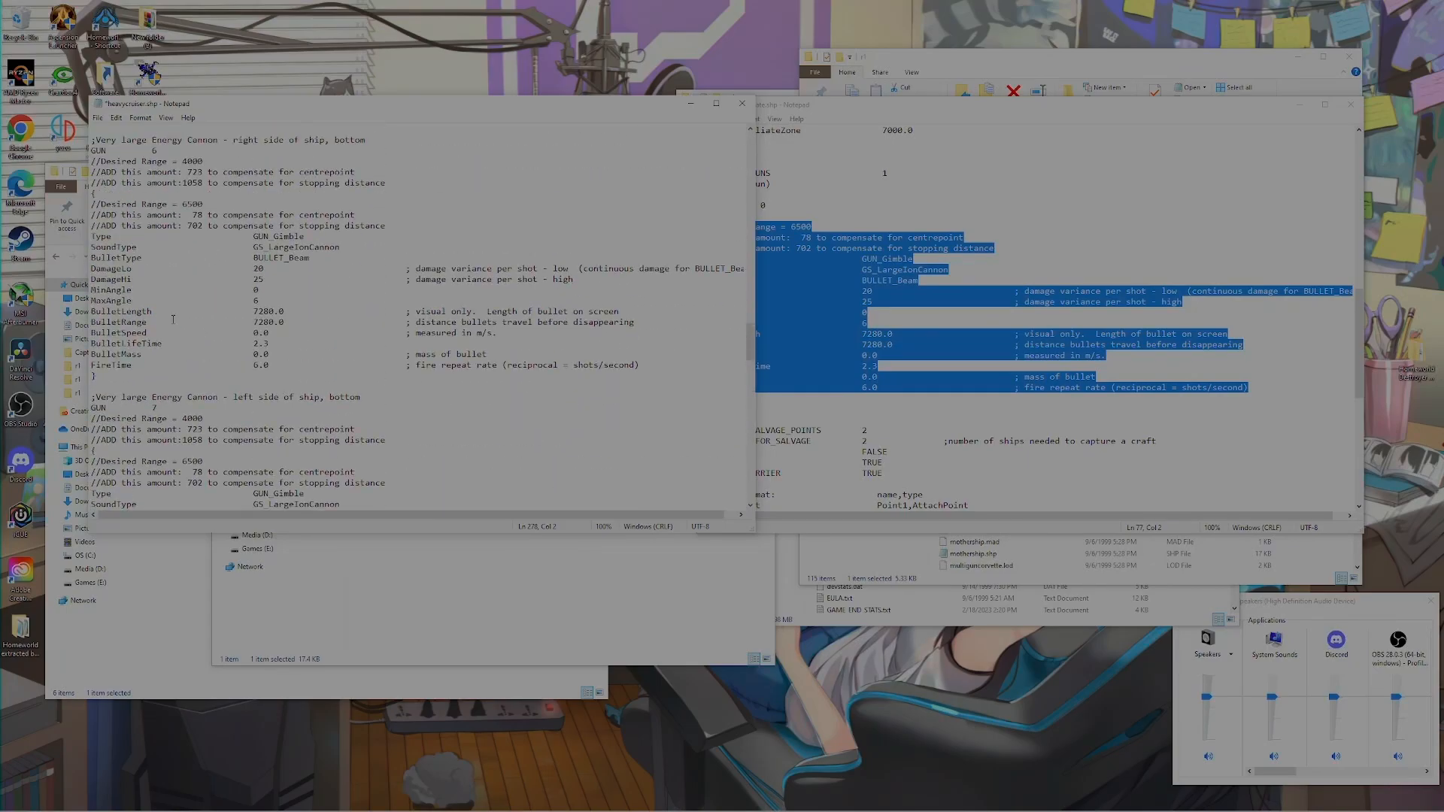
scroll(173, 320, "up", 12)
scroll(173, 319, "down", 5)
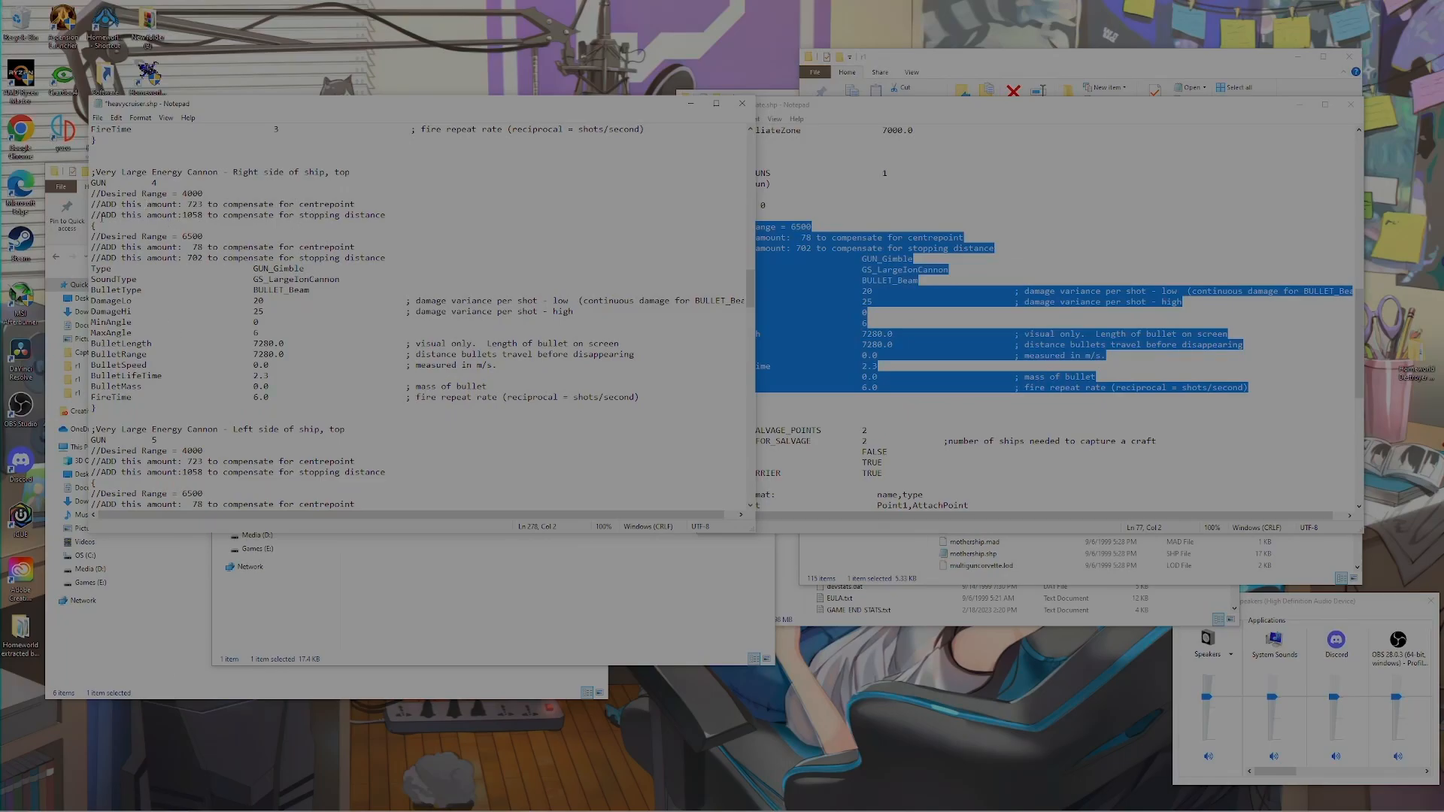
Delete the three leftover 4000-range comment lines from the GUN 4 block, leaving a blank line before its opening brace
left_click_drag(378, 215, 85, 188)
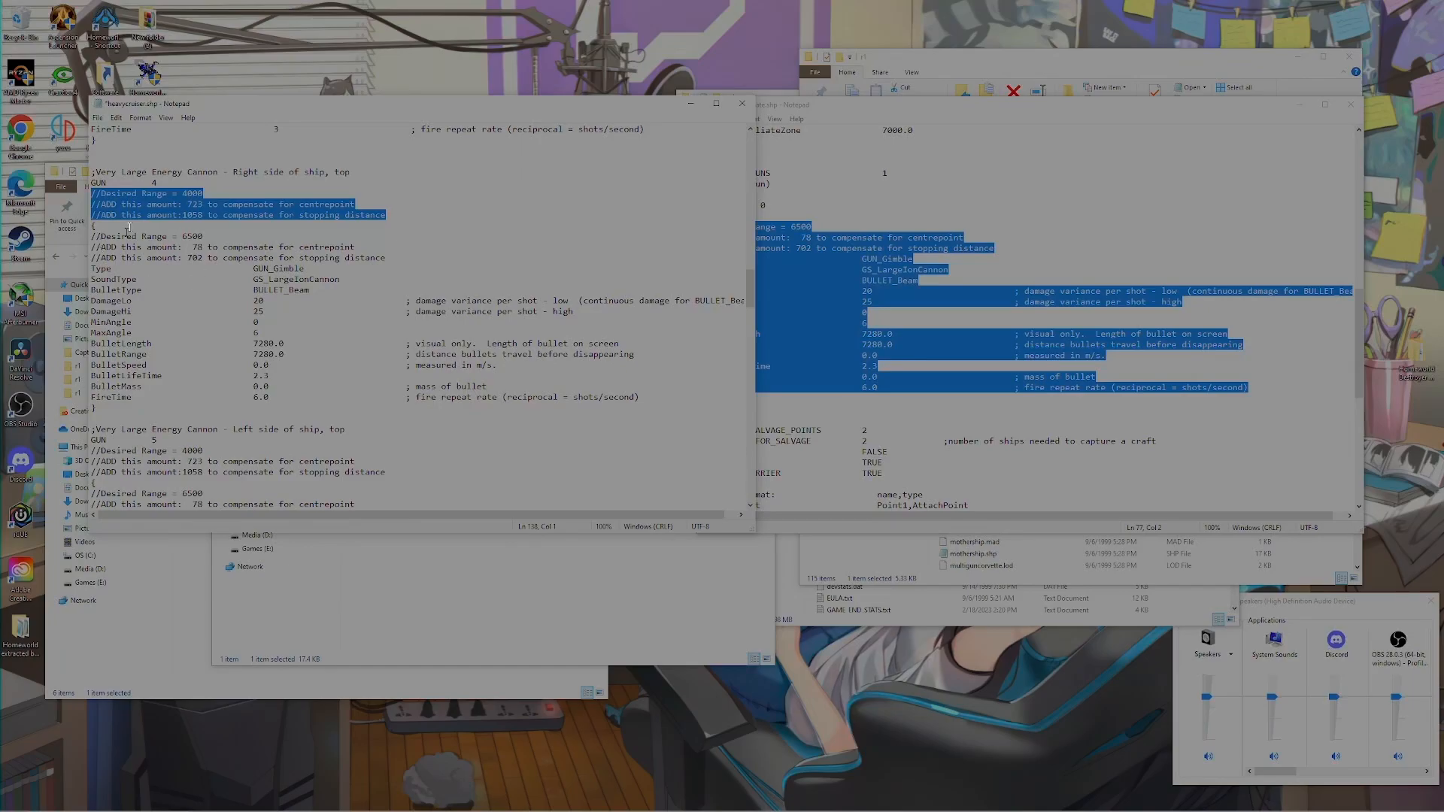
key("BackSpace")
key("BackSpace")
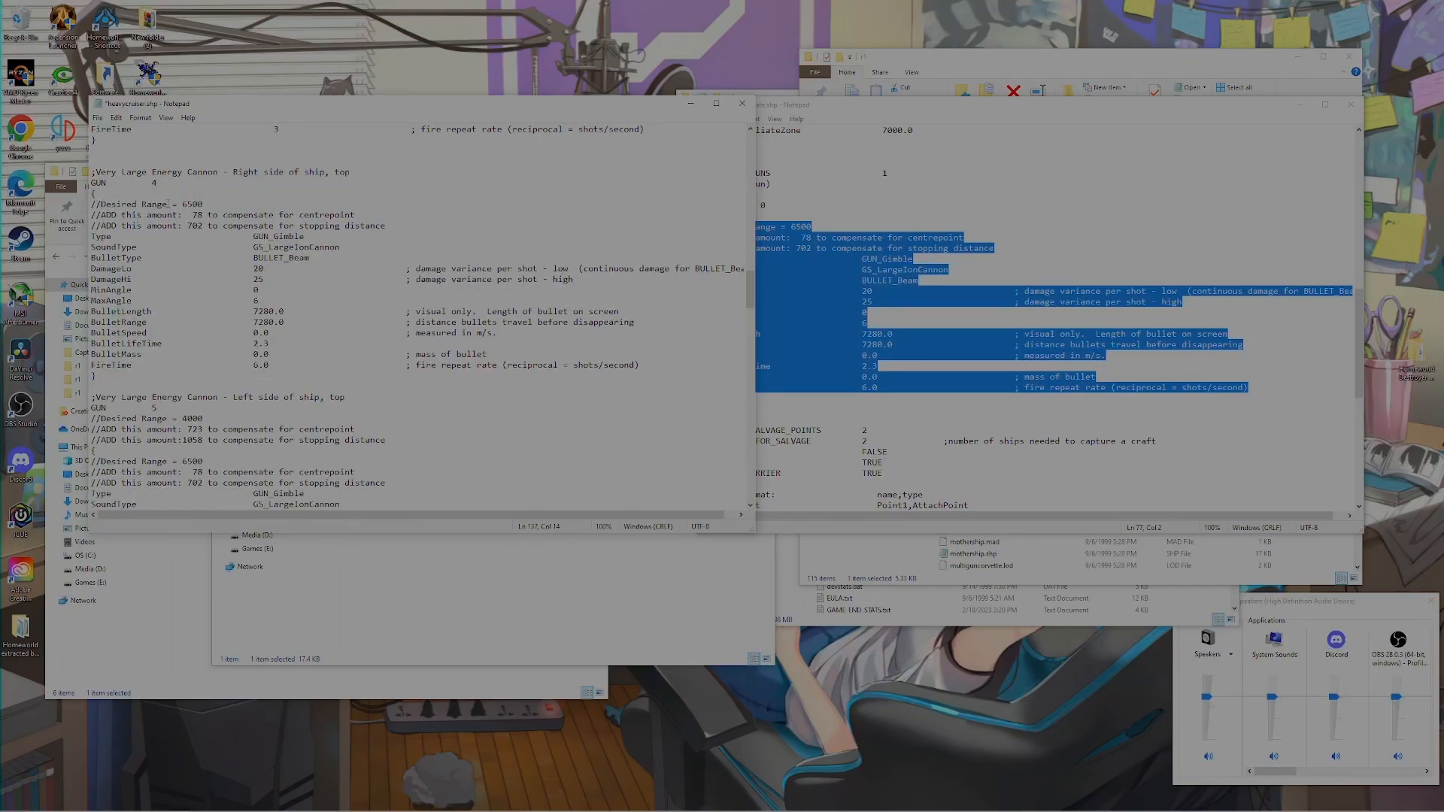
key("Return")
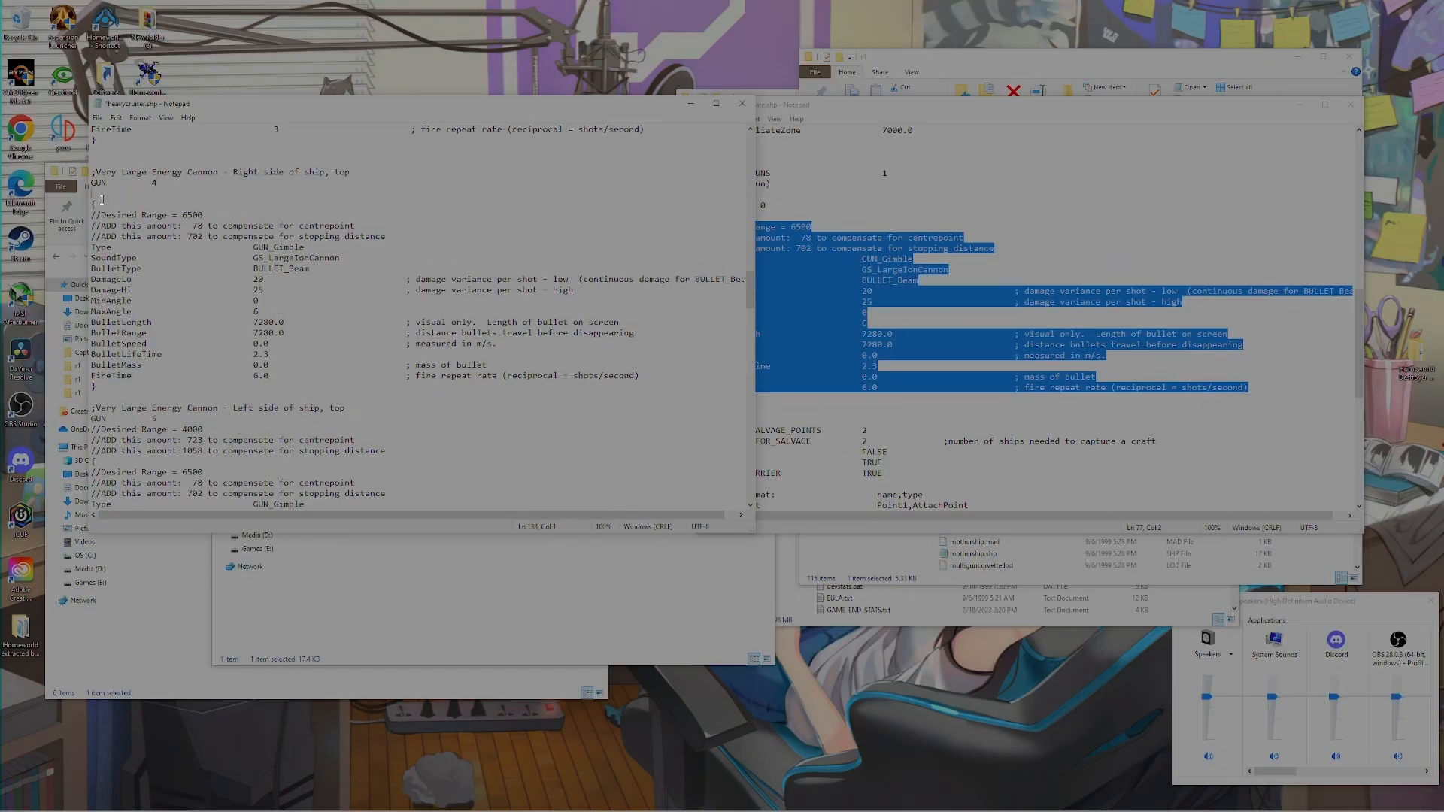
scroll(164, 273, "up", 2)
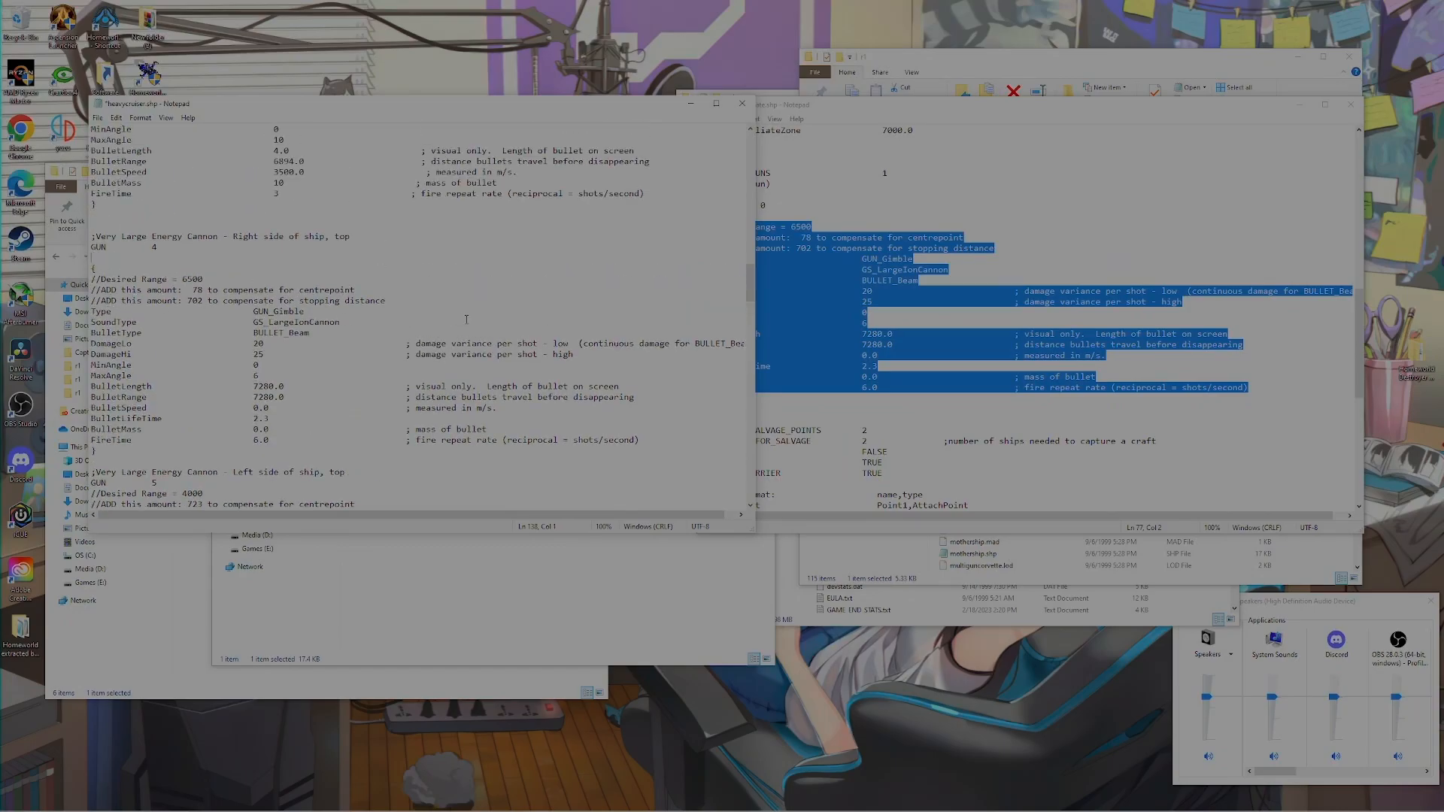
left_click_drag(97, 269, 92, 268)
scroll(121, 287, "down", 1)
left_click(131, 329)
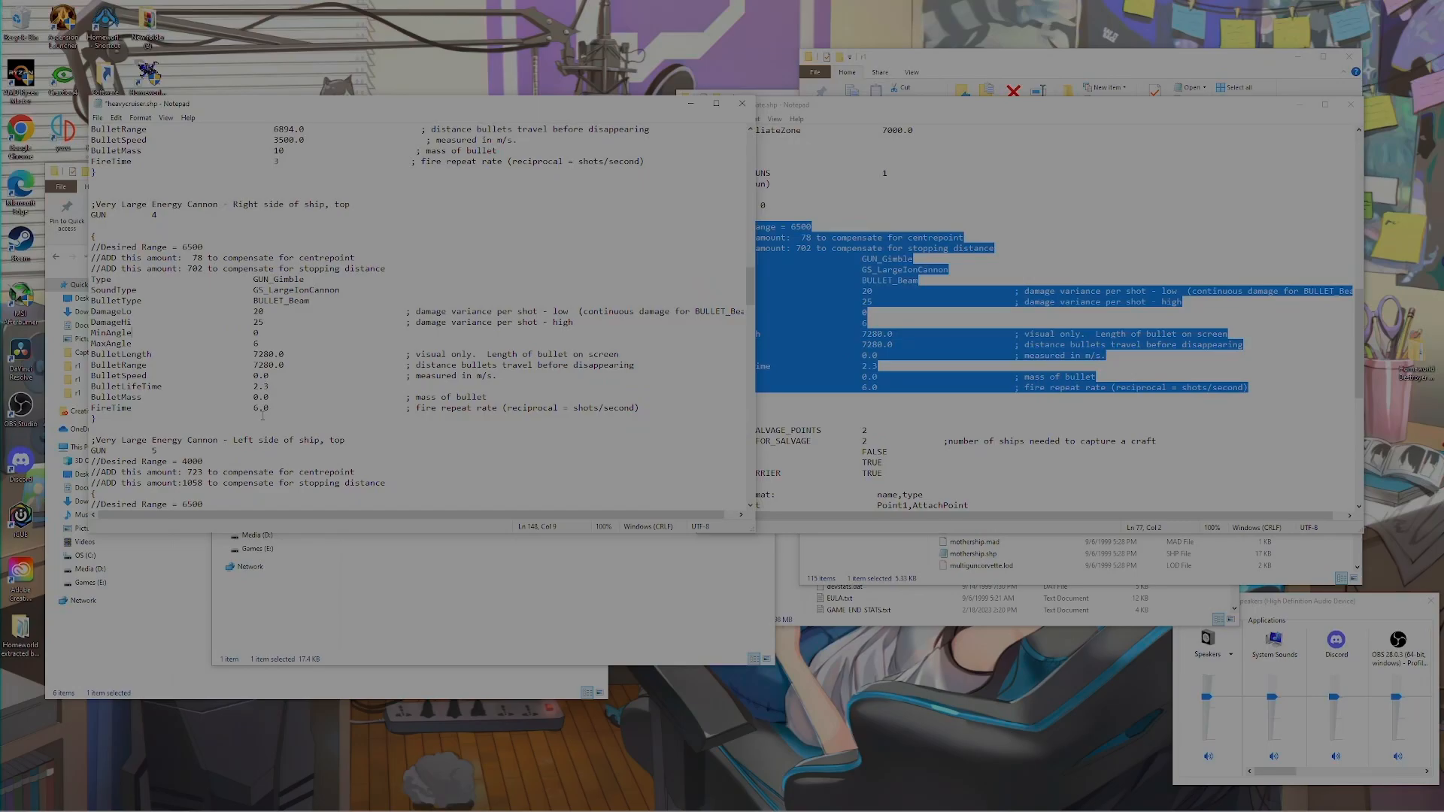
Set the GUN 4 ion cannon's BulletLifeTime to 2 and FireTime to 1
left_click_drag(251, 386, 270, 407)
left_click(251, 408)
left_click(270, 409)
double_click(271, 408)
left_click(258, 408)
left_click_drag(268, 387, 254, 387)
type("2")
left_click_drag(274, 408, 253, 408)
type("1")
scroll(271, 340, "down", 3)
scroll(271, 326, "up", 1)
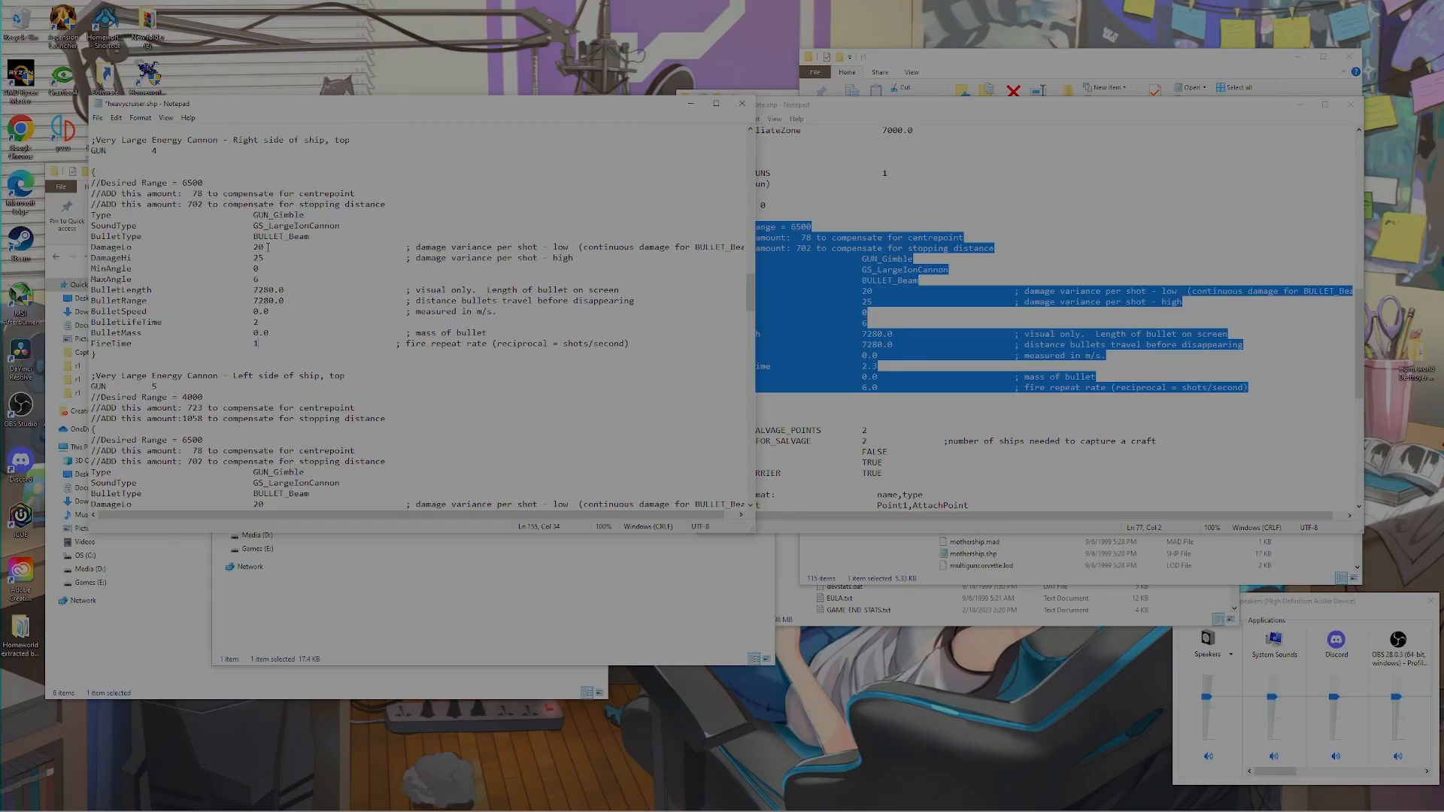
Set the GUN 4 ion cannon's DamageLo to 10 and DamageHi to 15
left_click_drag(266, 247, 257, 256)
type("10")
left_click_drag(264, 258, 255, 260)
type("15")
Calculate 60 × 10 in Calculator, then return to heavycruiser.shp
left_click(118, 800)
type("cal")
left_click(135, 495)
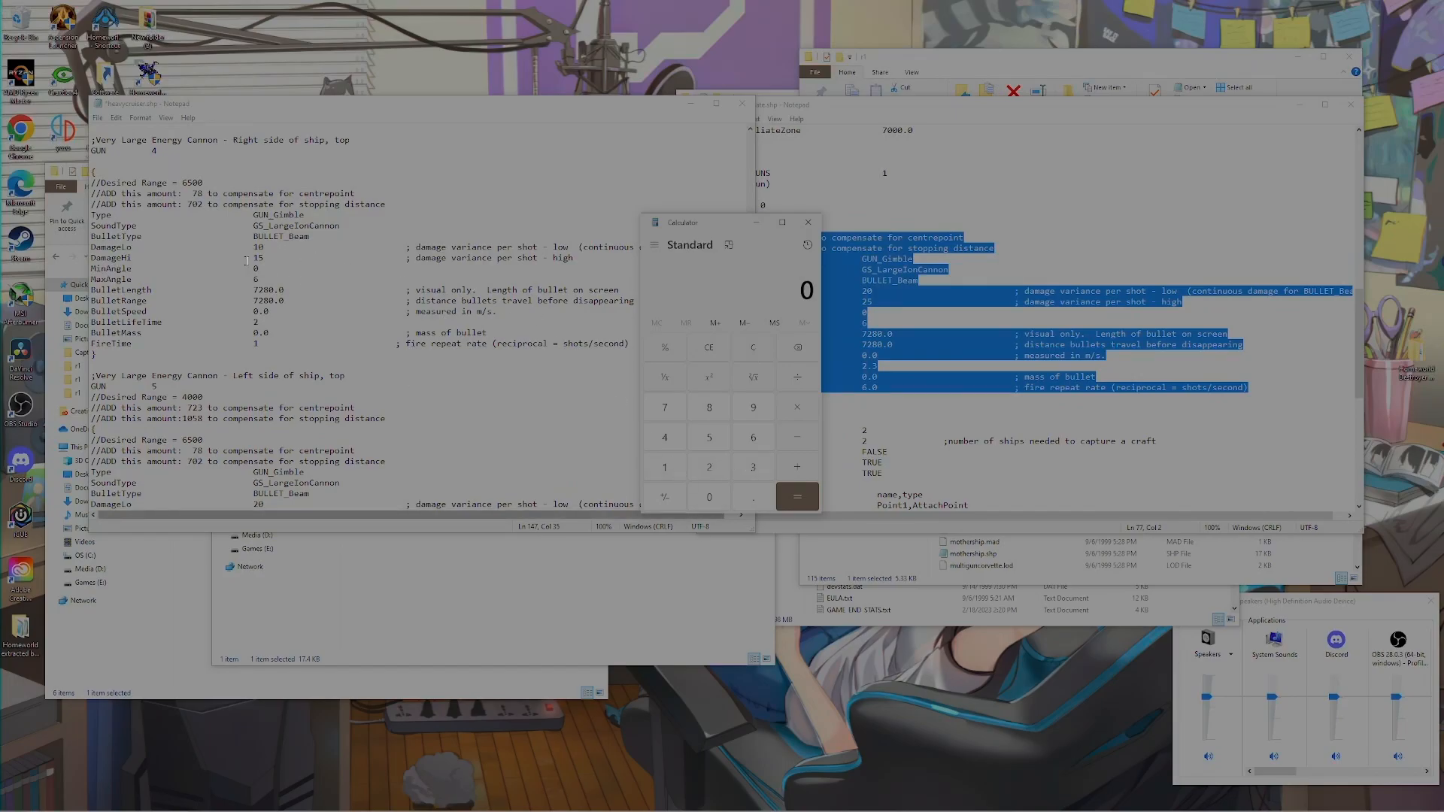
left_click(754, 440)
left_click(709, 498)
left_click(797, 415)
left_click(665, 469)
left_click(709, 496)
left_click(797, 497)
left_click(808, 222)
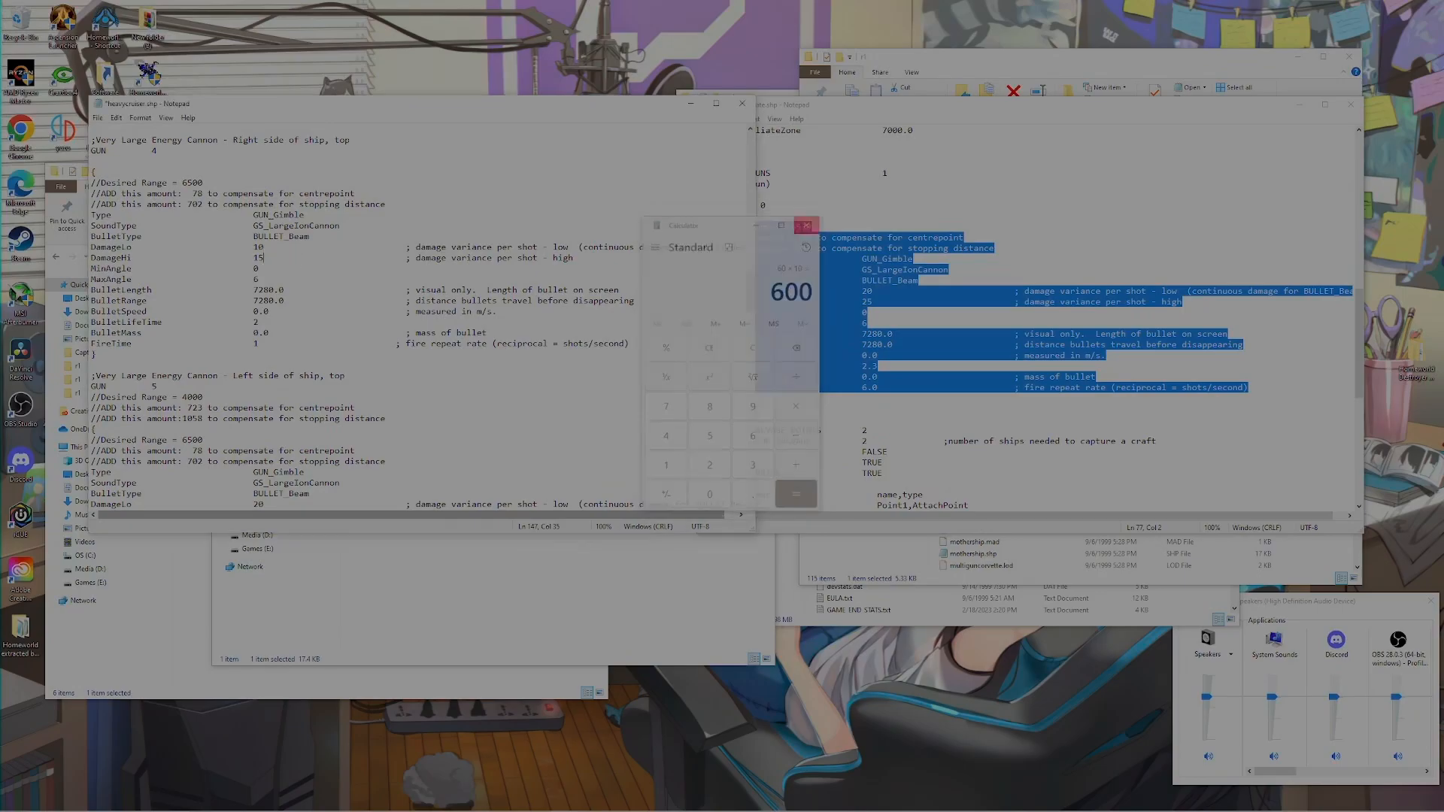
Set DamageLo to 10 and DamageHi to 15 in the GUN 5 block
scroll(336, 279, "down", 4)
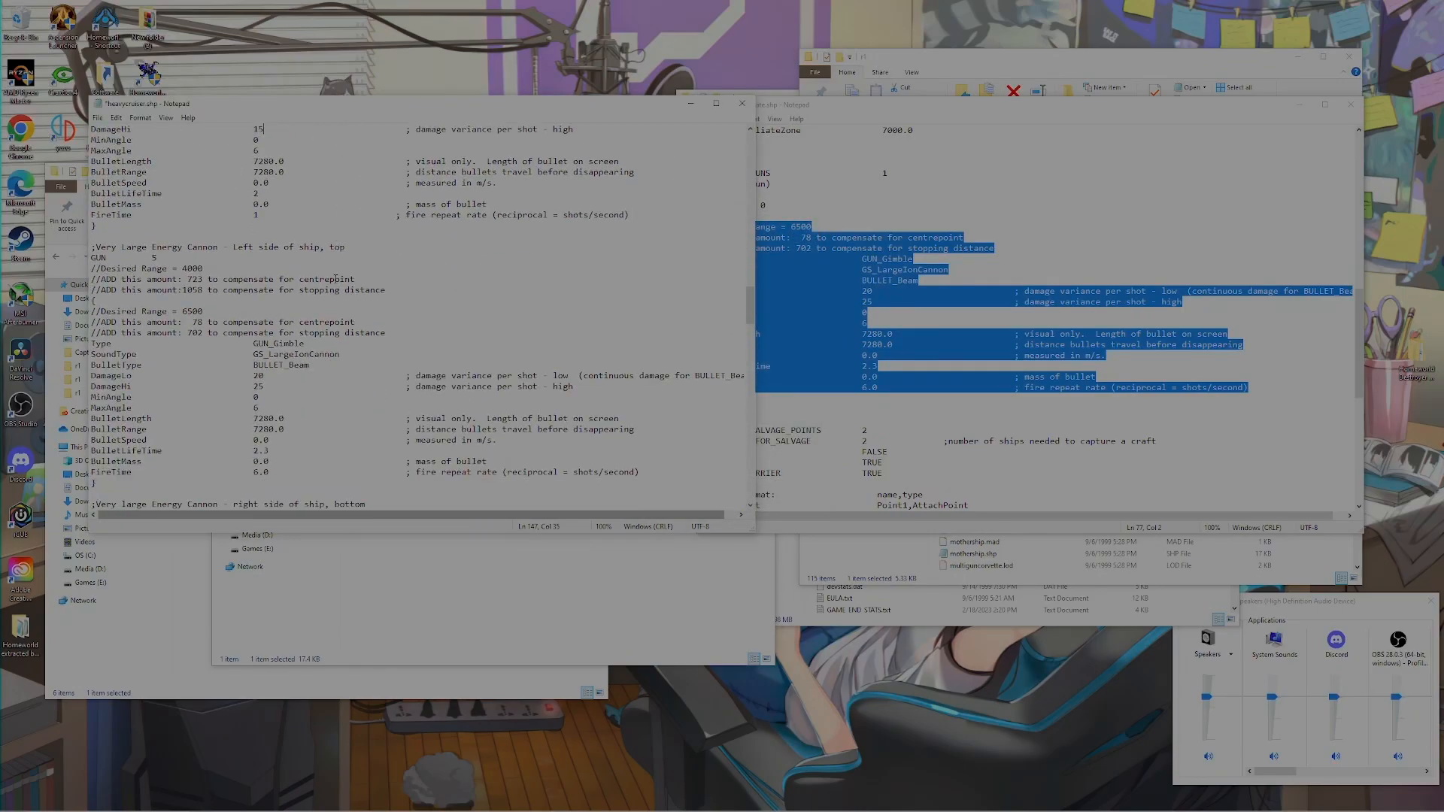
double_click(263, 376)
type("10")
double_click(259, 386)
type("15")
Lower the GUN 6 ion cannon's damage range to 10 for DamageLo and 15 for DamageHi
scroll(259, 376, "down", 8)
double_click(258, 376)
type("10")
double_click(259, 386)
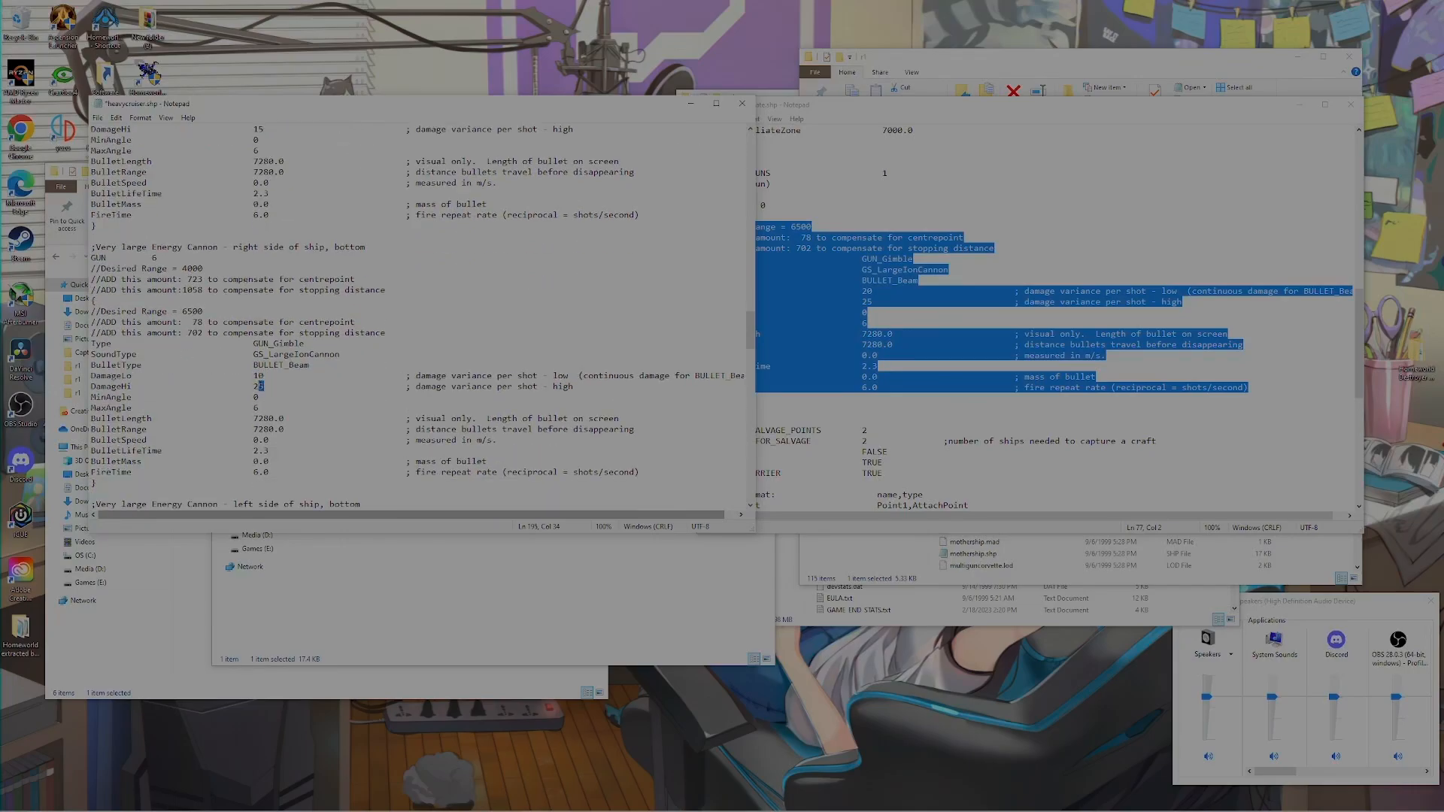
type("15")
Change the GUN 7 block's DamageLo to 10 and DamageHi to 15
scroll(261, 386, "down", 8)
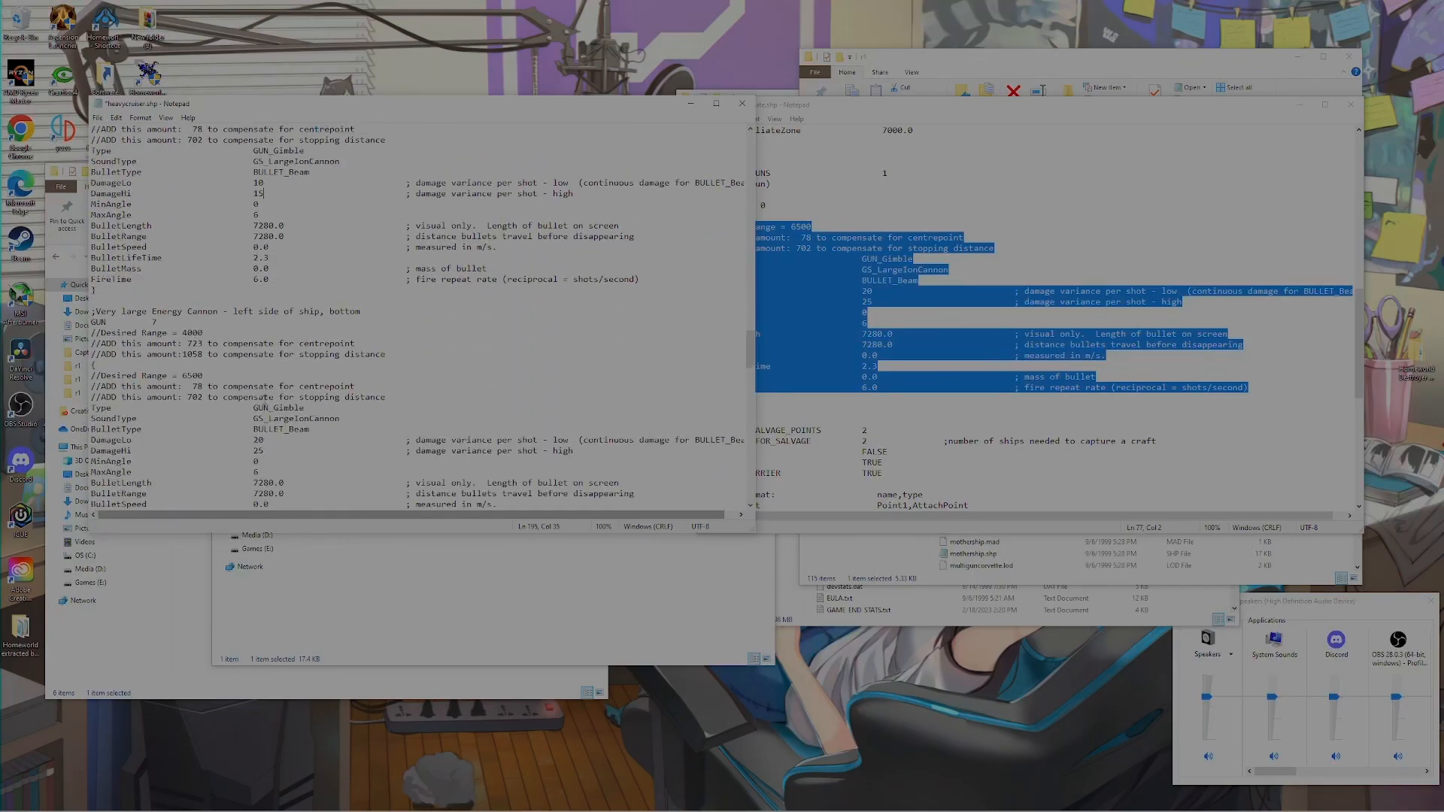
double_click(258, 376)
type("1")
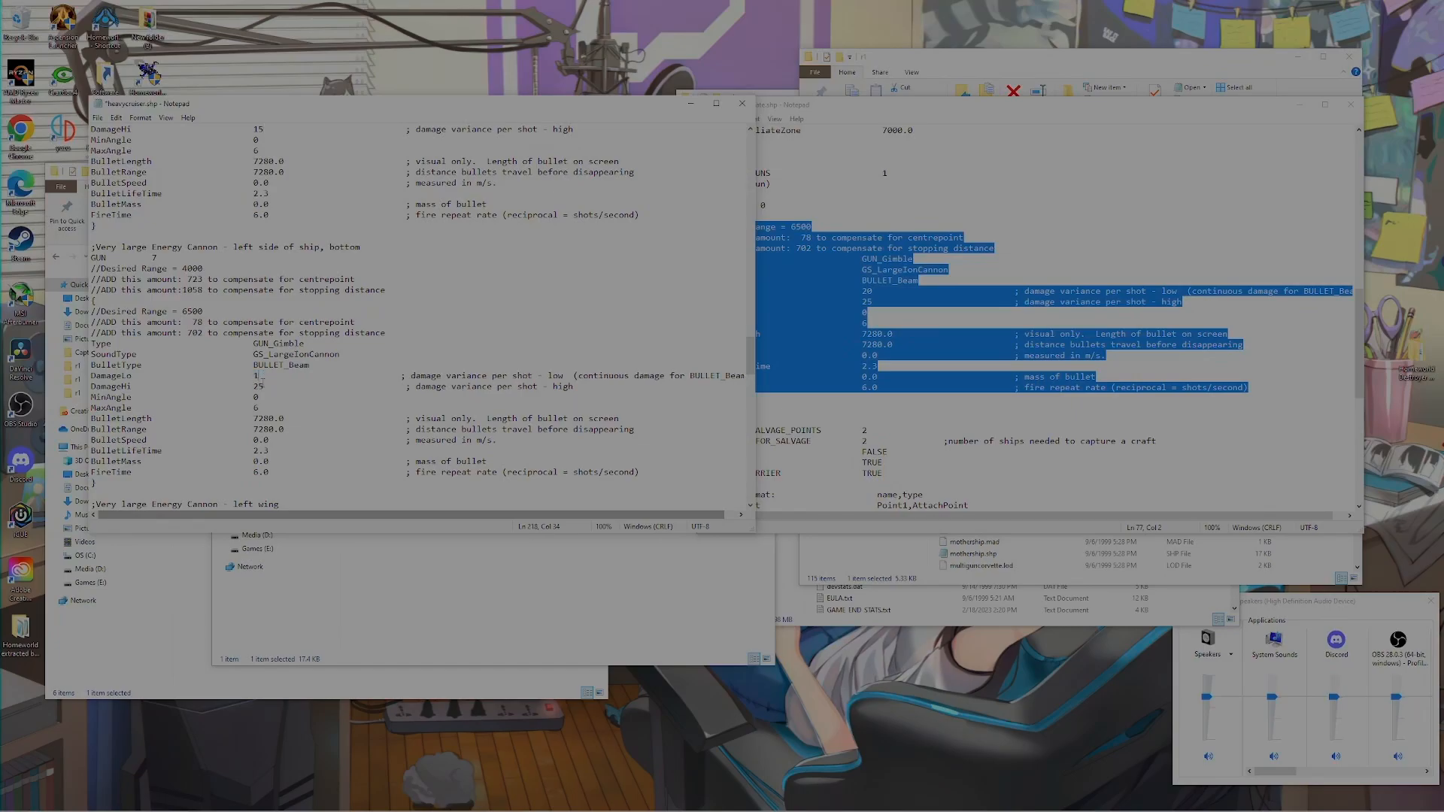
scroll(263, 383, "down", 2)
type("0")
double_click(260, 322)
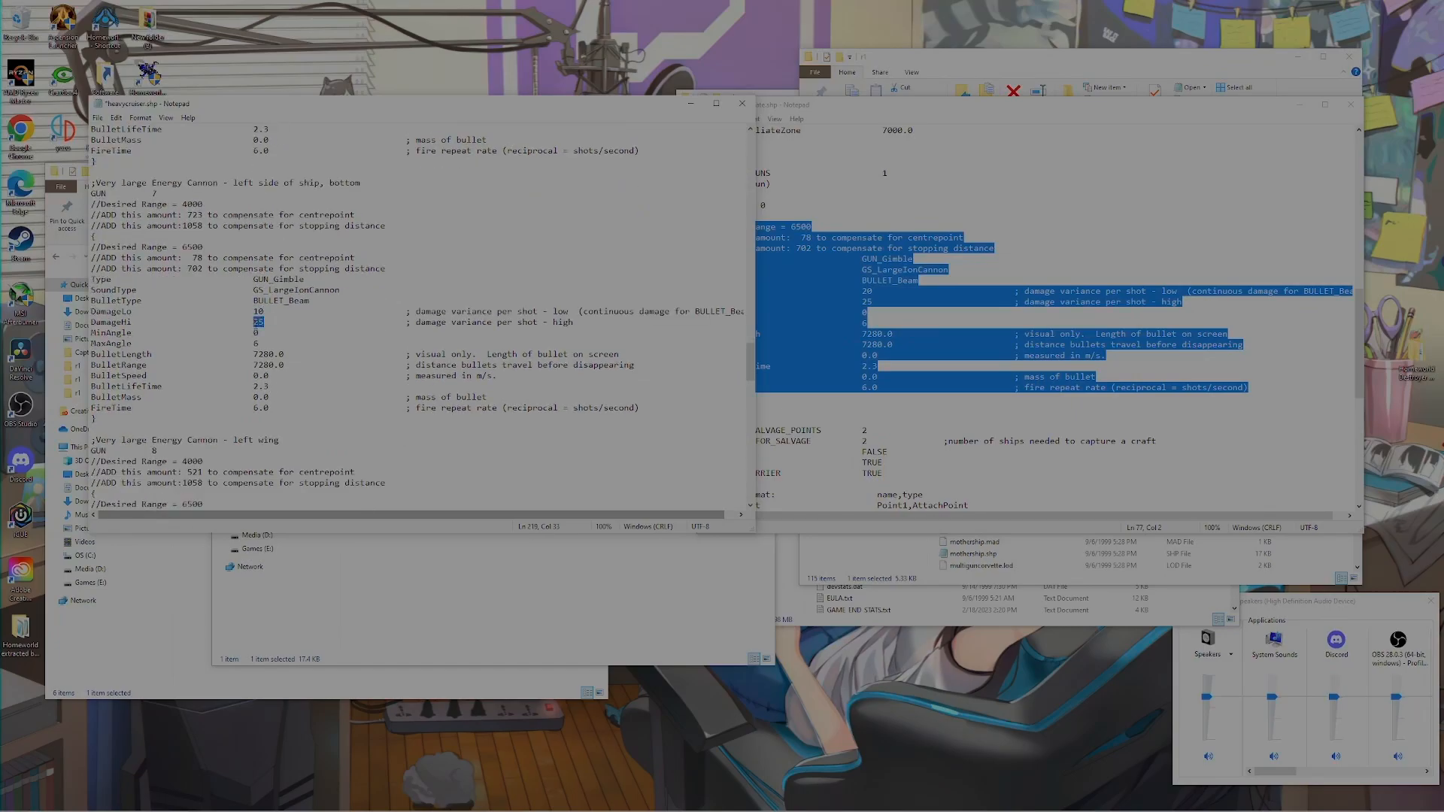
type("15")
Set the left wing's GUN 8 damage values to 10 for DamageLo and 15 for DamageHi
scroll(267, 362, "down", 6)
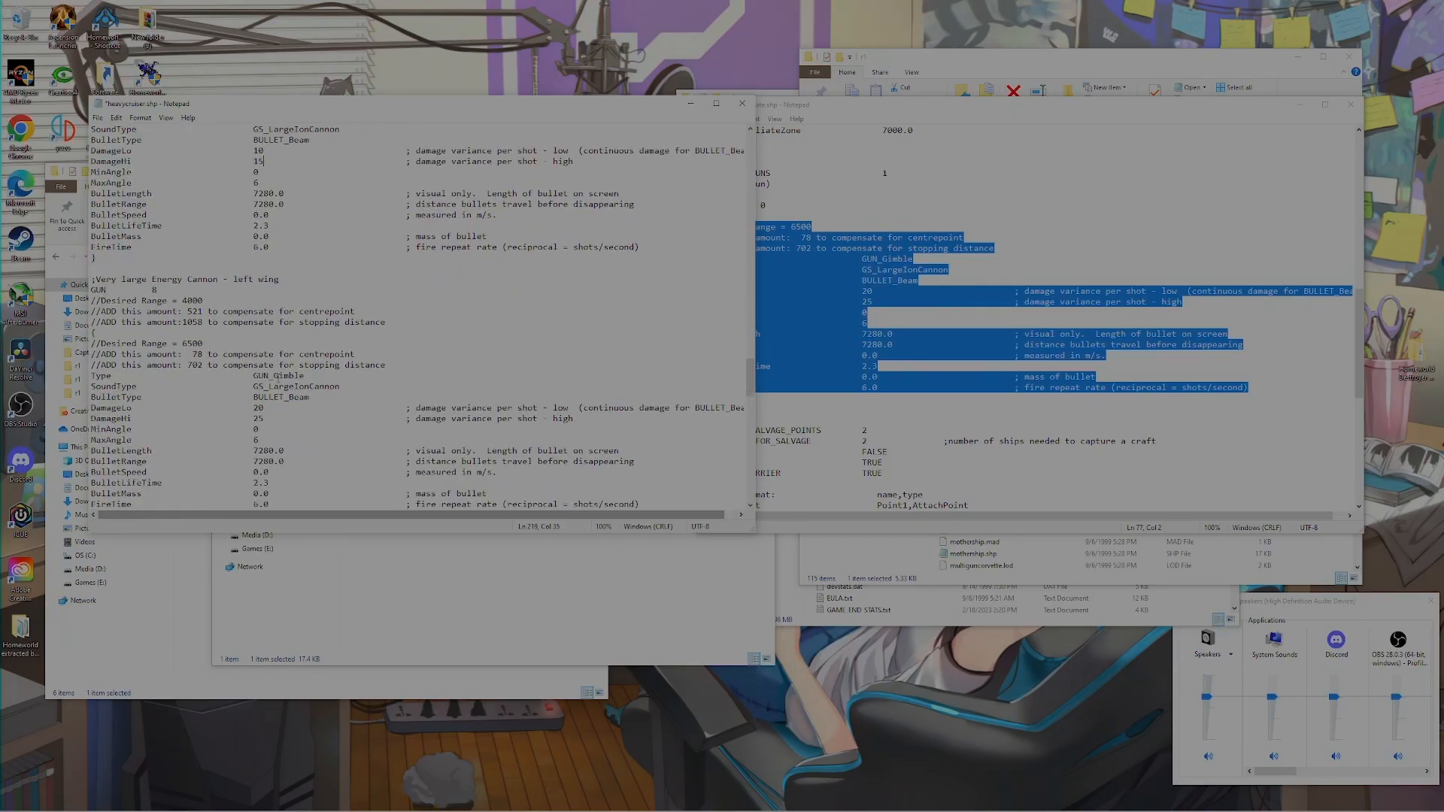
type("1")
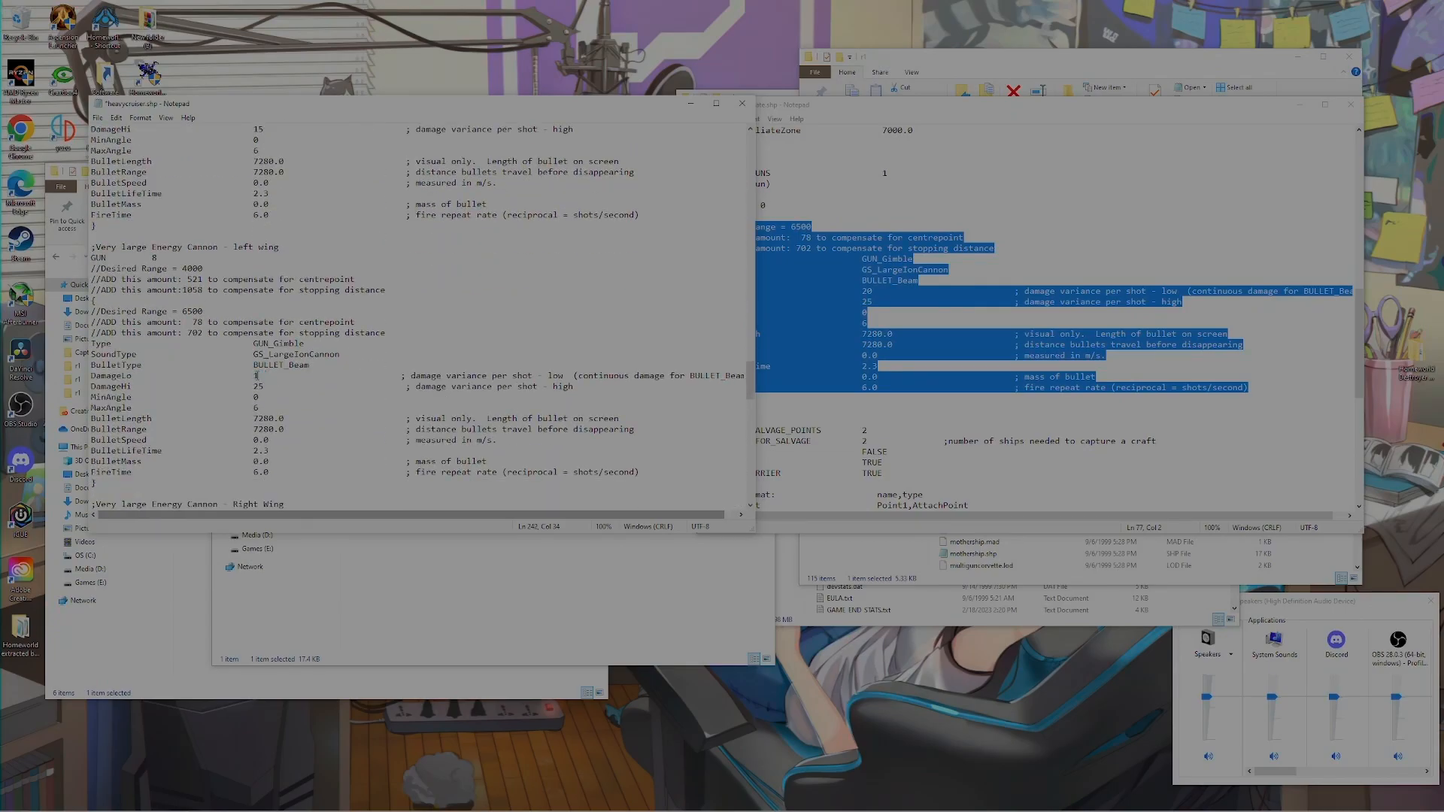
type("0")
scroll(258, 368, "down", 1)
left_click_drag(264, 355, 253, 355)
type("15")
Set the right wing's GUN 9 damage values to 10 for DamageLo and 15 for DamageHi
scroll(268, 381, "down", 8)
mouse_move(267, 345)
left_mouse_down()
mouse_move(113, 355)
mouse_move(253, 355)
left_mouse_up()
type("1015")
scroll(276, 376, "down", 1)
Set FireTime to 1 and shorten BulletLifeTime in the GUN 9 and GUN 8 wing cannon blocks
left_click_drag(269, 408, 254, 408)
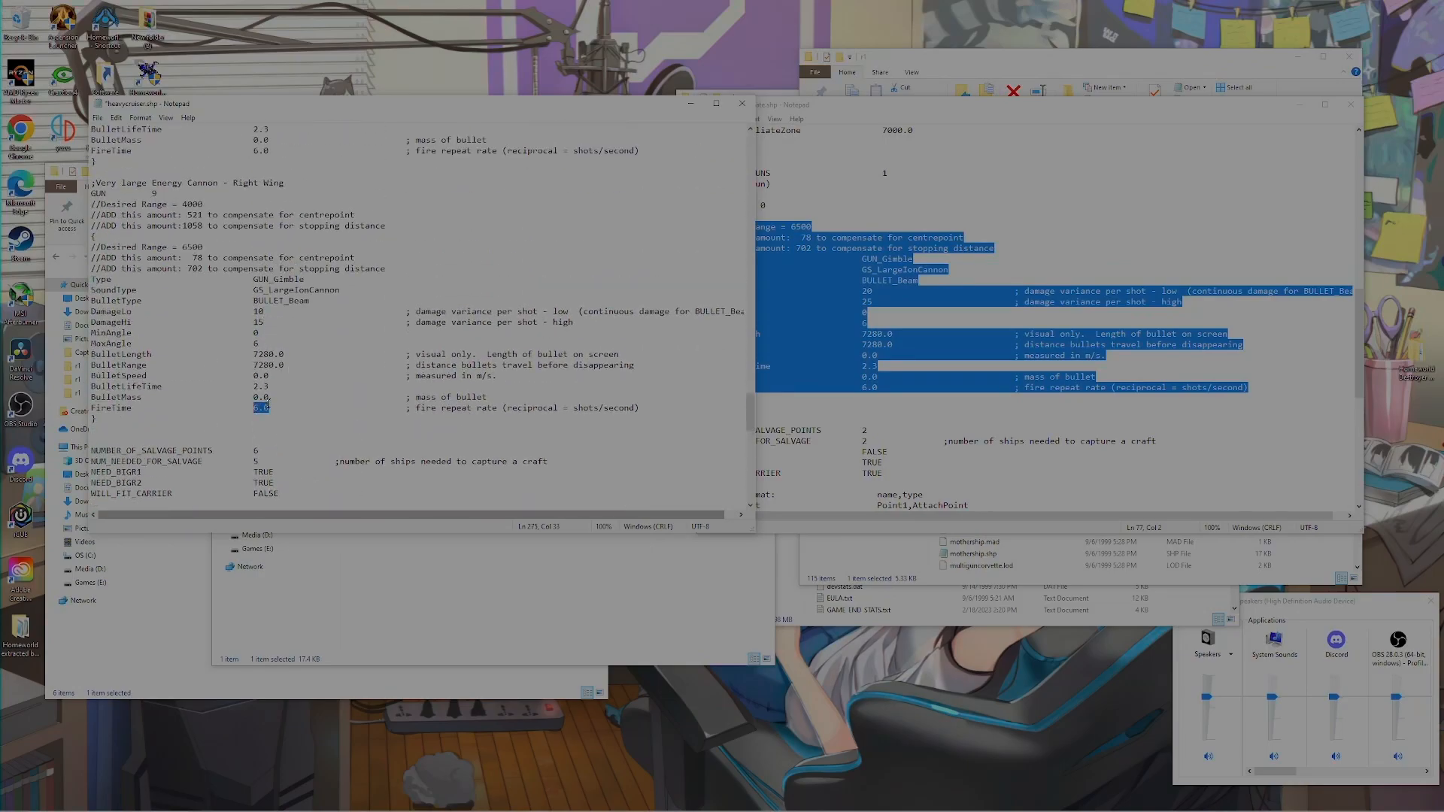
type("1")
left_click_drag(270, 385, 253, 323)
type("1")
scroll(284, 402, "up", 6)
type("11")
Set FireTime to 1 and shorten BulletLifeTime in the GUN 7 and GUN 6 blocks, using 2 for GUN 6's lifetime
scroll(288, 353, "up", 9)
left_click_drag(272, 378, 254, 376)
type("1")
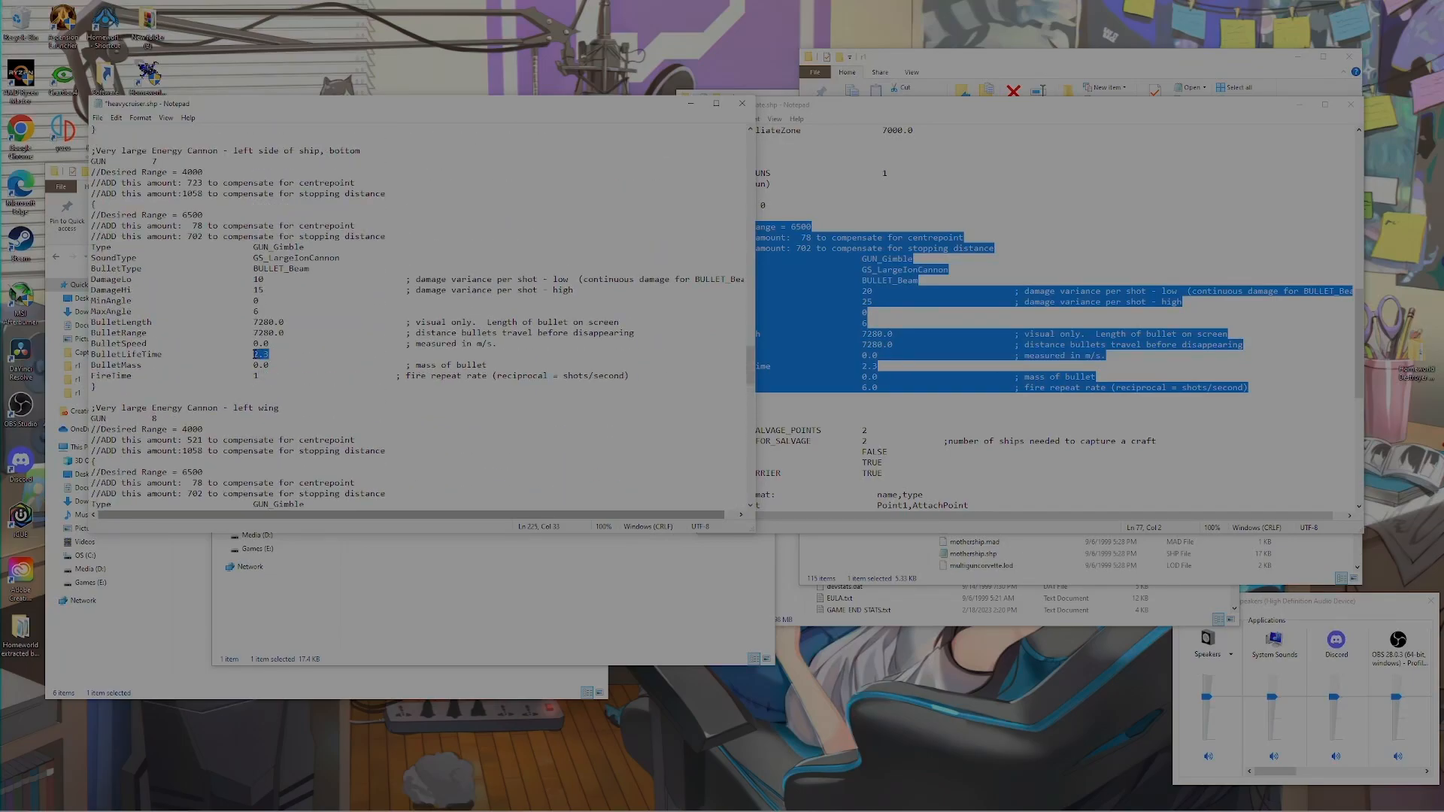
scroll(258, 376, "up", 9)
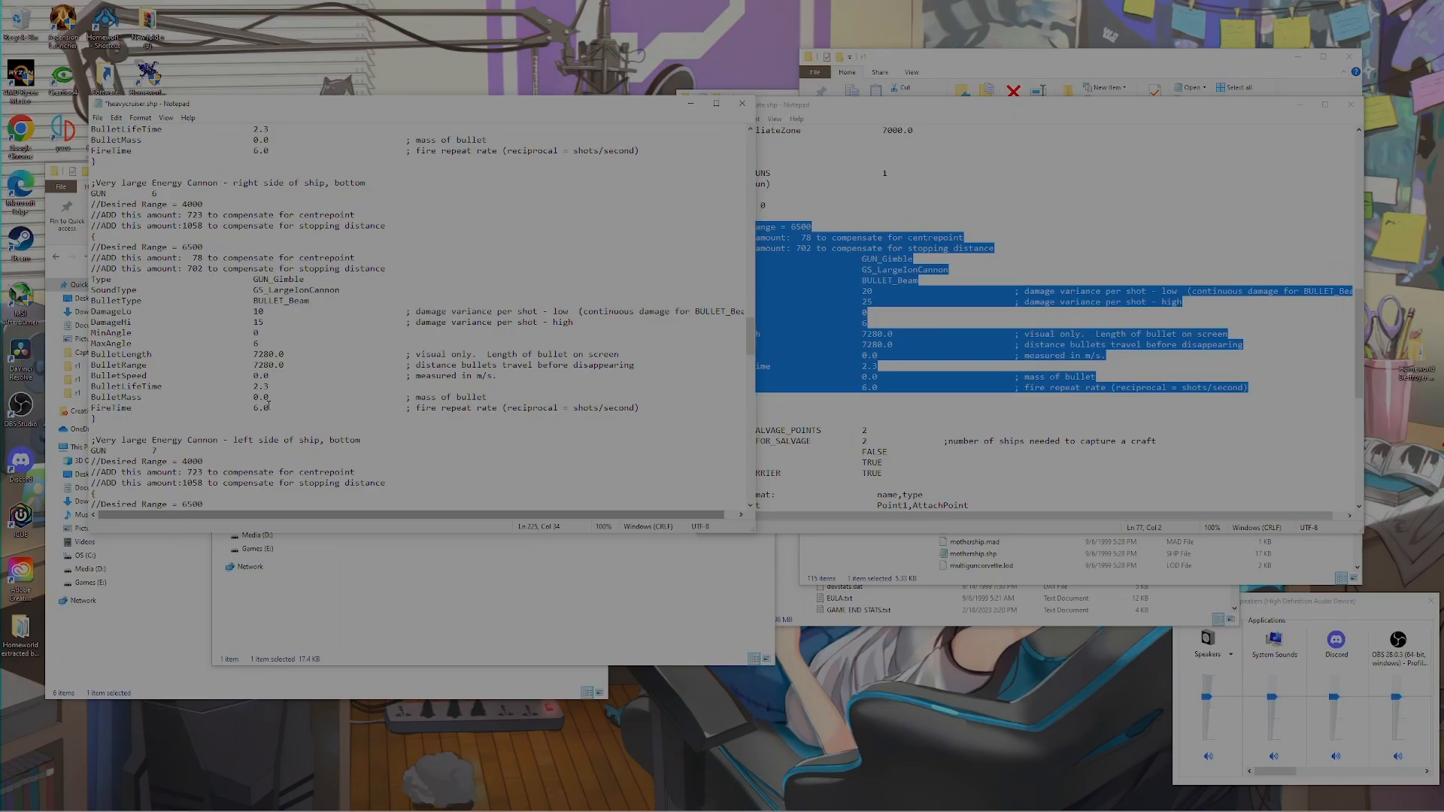
scroll(267, 416, "down", 6)
type("1")
scroll(269, 415, "up", 5)
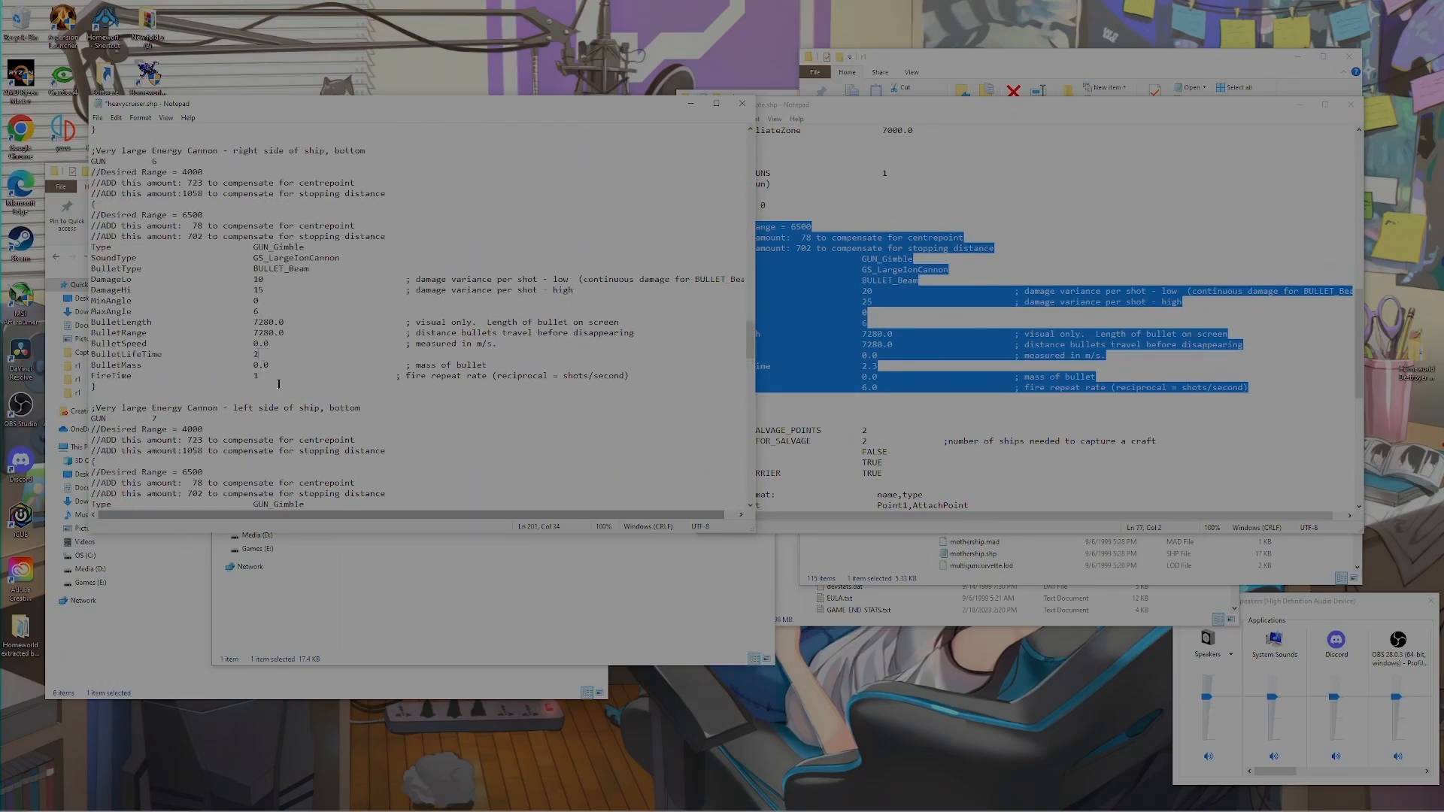
Set the GUN 5 block's FireTime to 1 and BulletLifeTime to 2
scroll(278, 382, "up", 5)
scroll(344, 443, "up", 4)
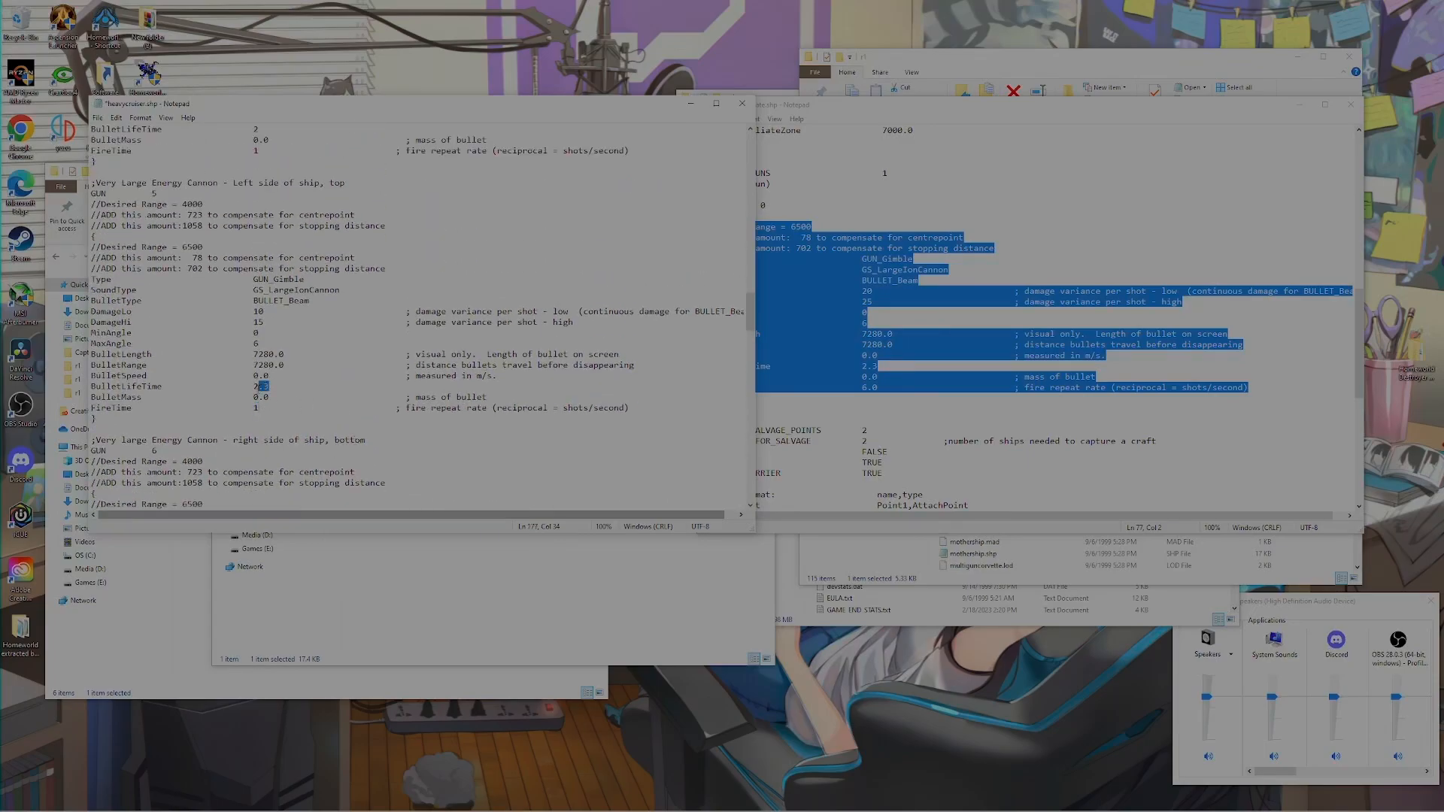
type("2")
scroll(281, 412, "up", 5)
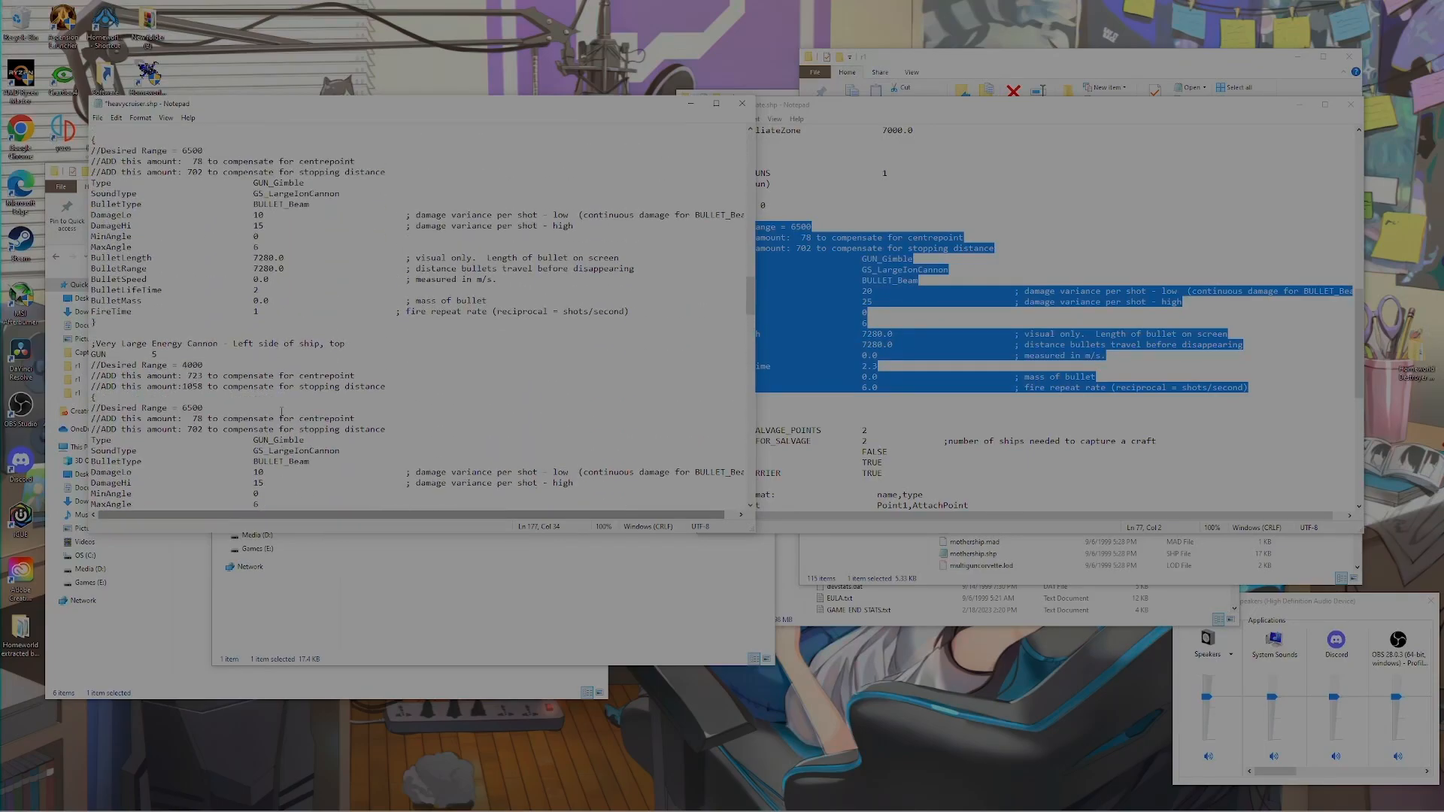
scroll(281, 412, "up", 2)
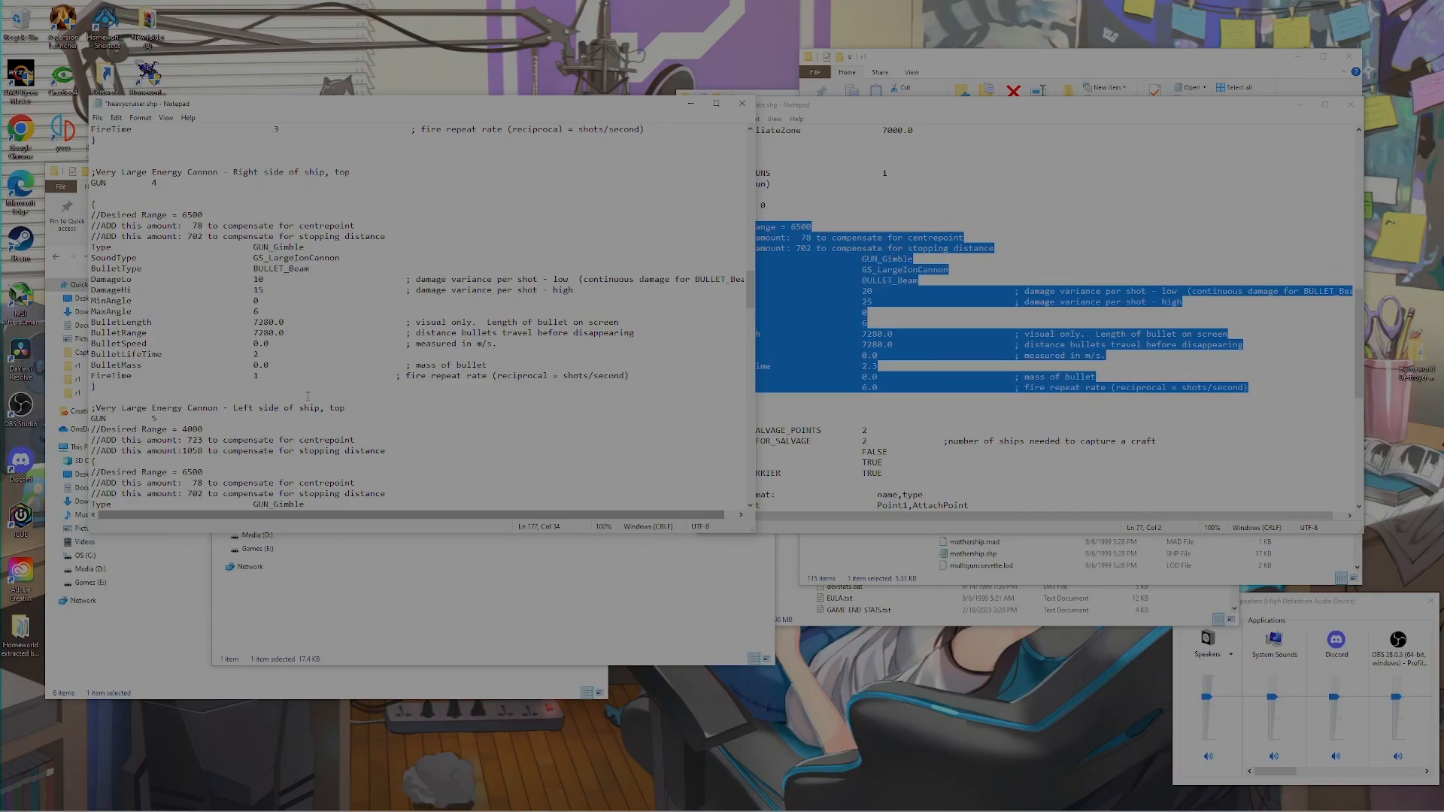
scroll(308, 396, "down", 6)
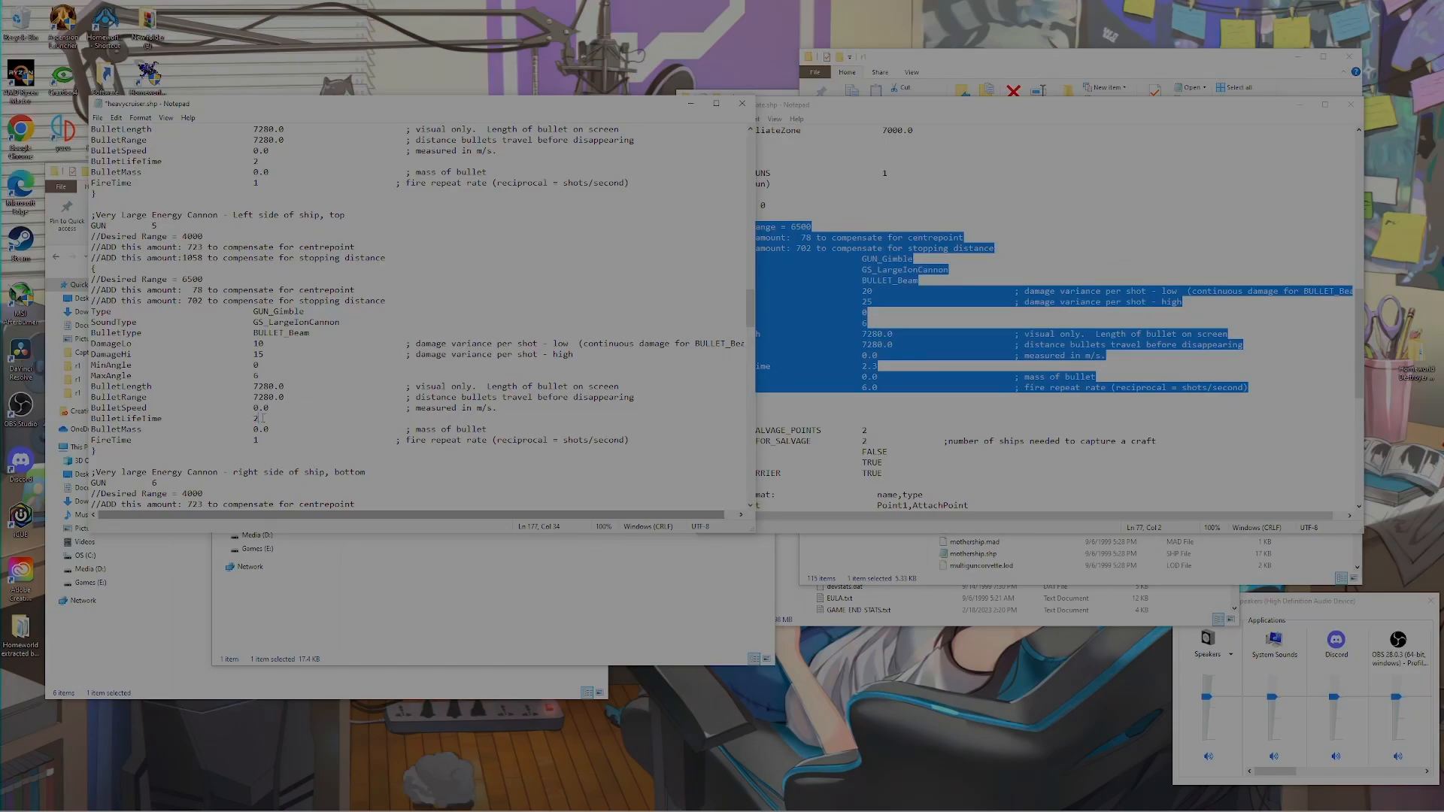
left_click(257, 442)
type("00")
key("BackSpace")
key("BackSpace")
Check the edited GUN 4 to GUN 6 blocks and save heavycruiser.shp under its existing name
scroll(266, 438, "up", 17)
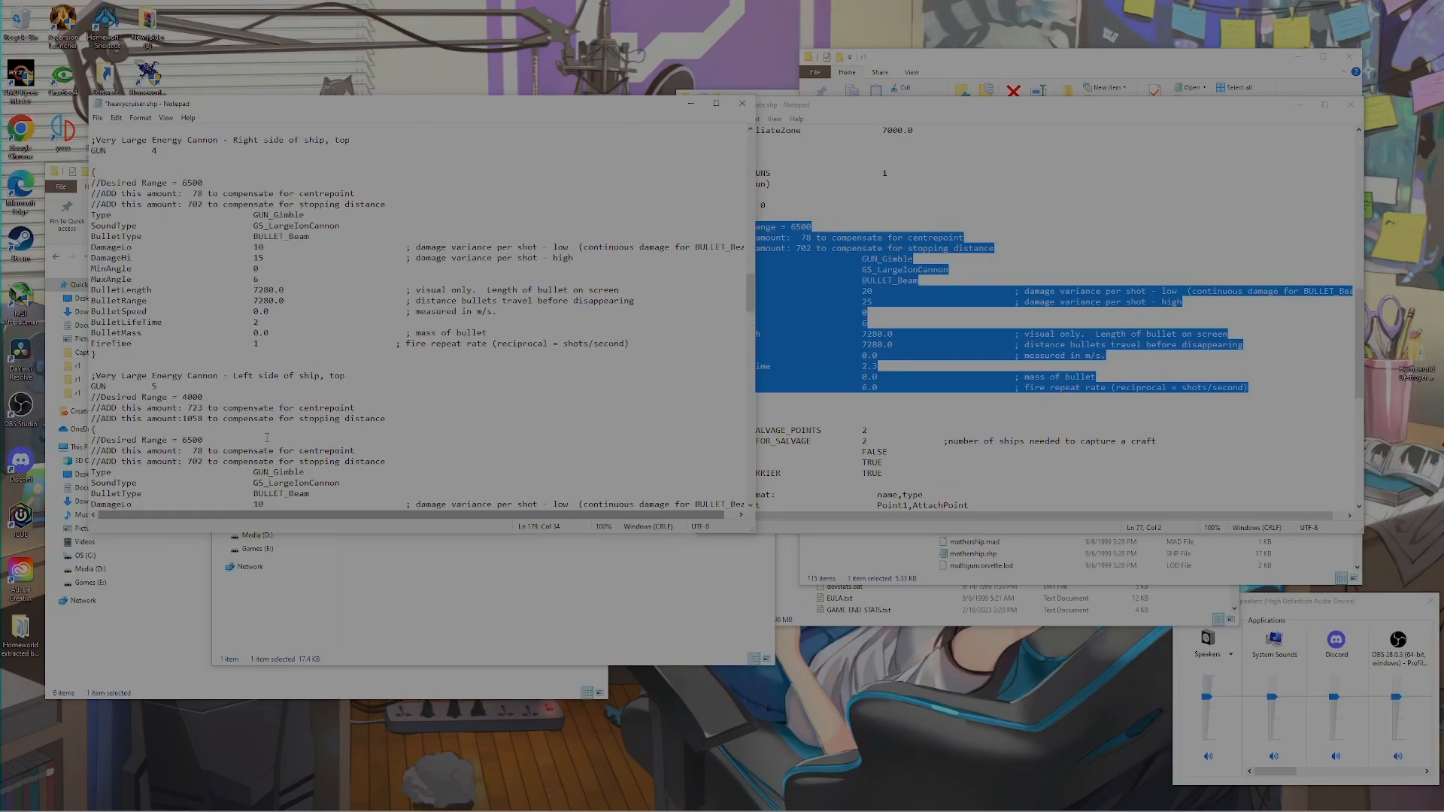
scroll(266, 438, "down", 11)
scroll(243, 342, "down", 6)
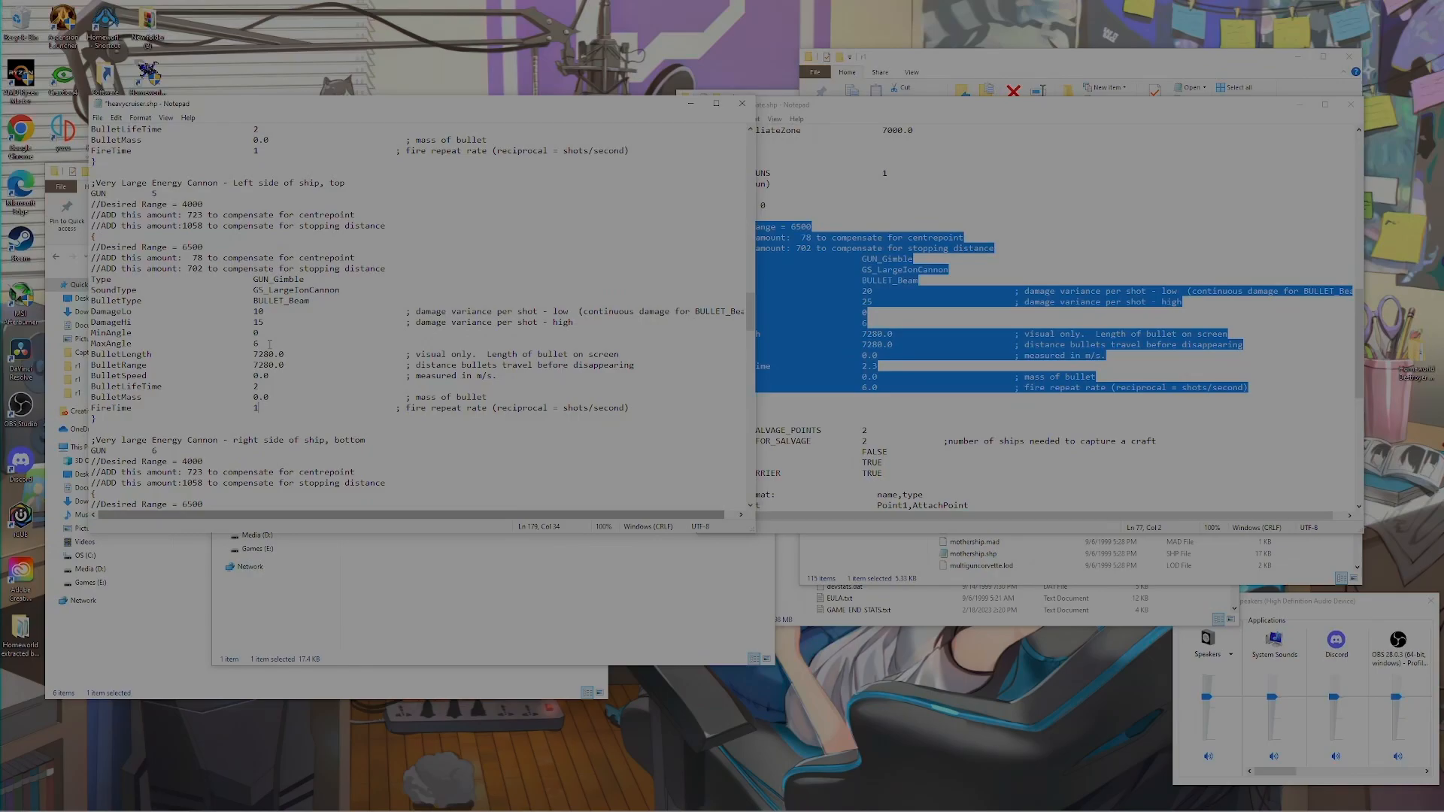
scroll(269, 344, "down", 9)
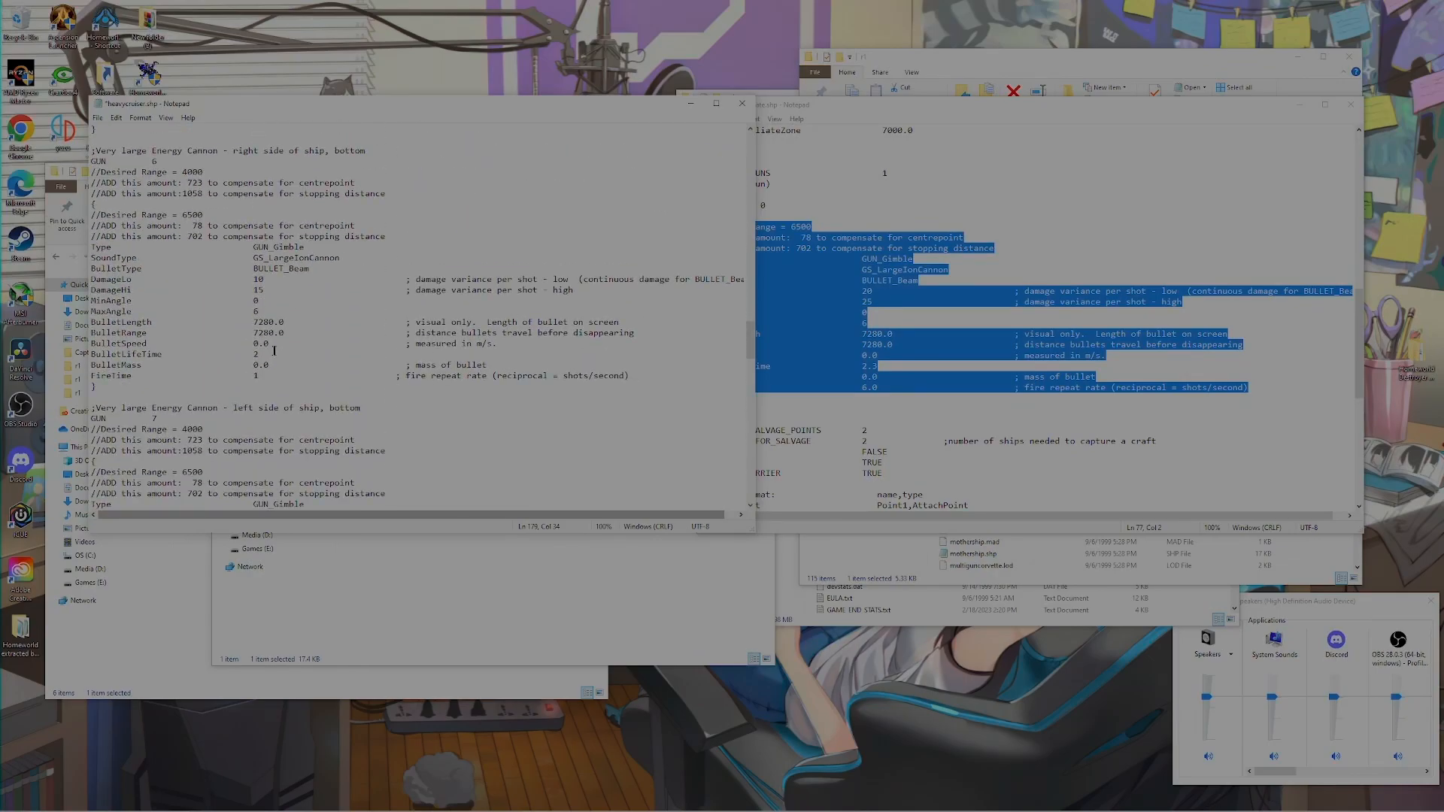
scroll(283, 358, "up", 20)
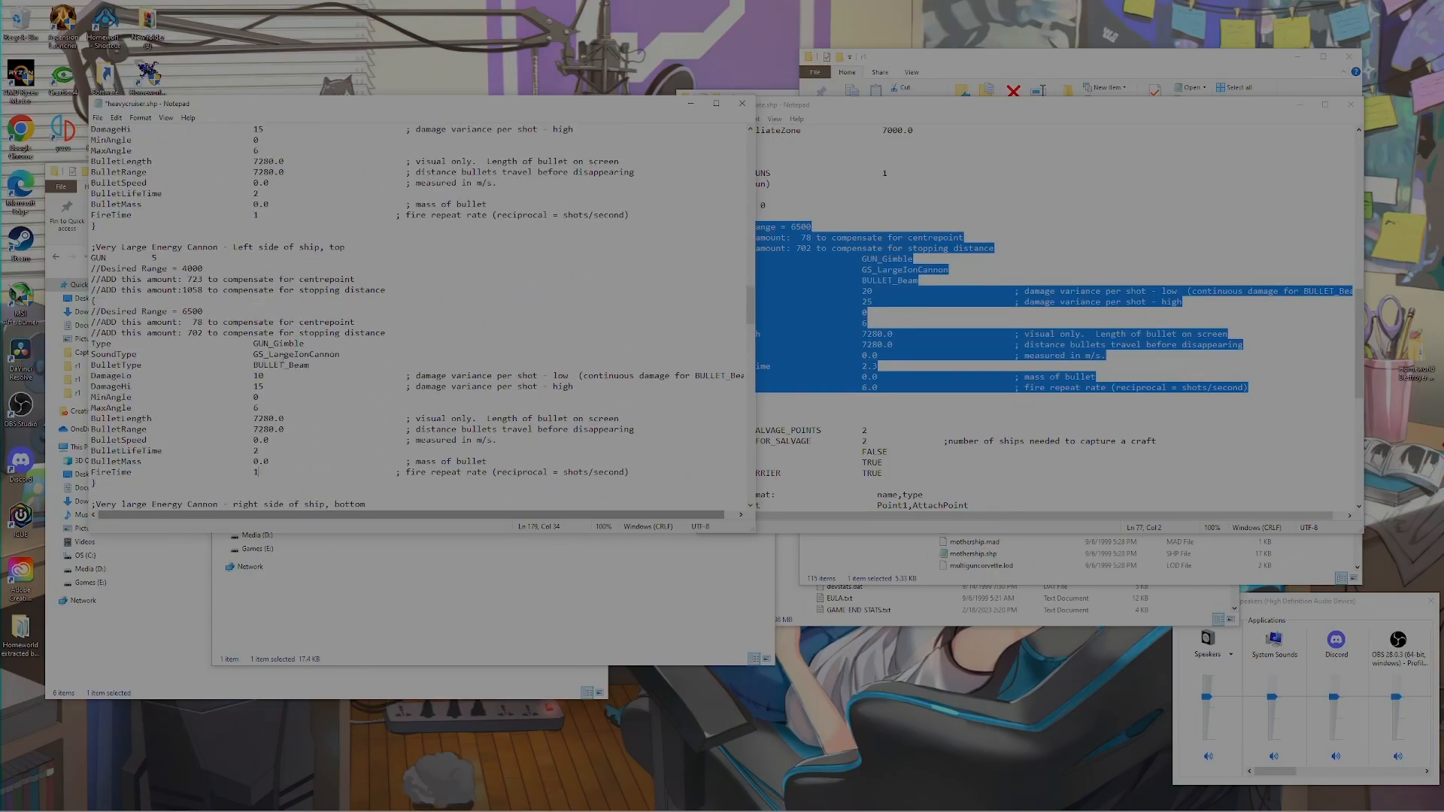
left_click(98, 119)
left_click(127, 169)
scroll(325, 318, "down", 5)
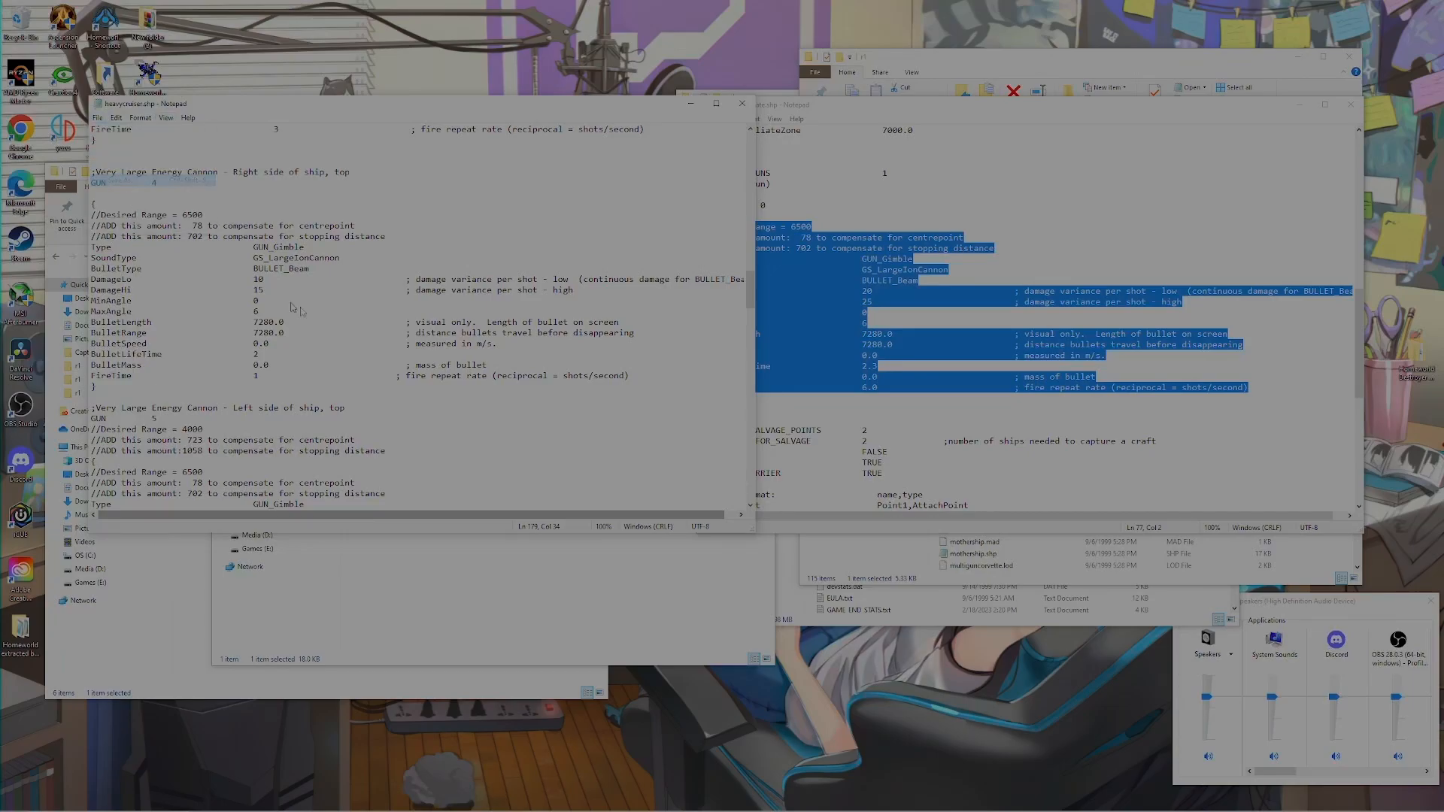
left_click(129, 185)
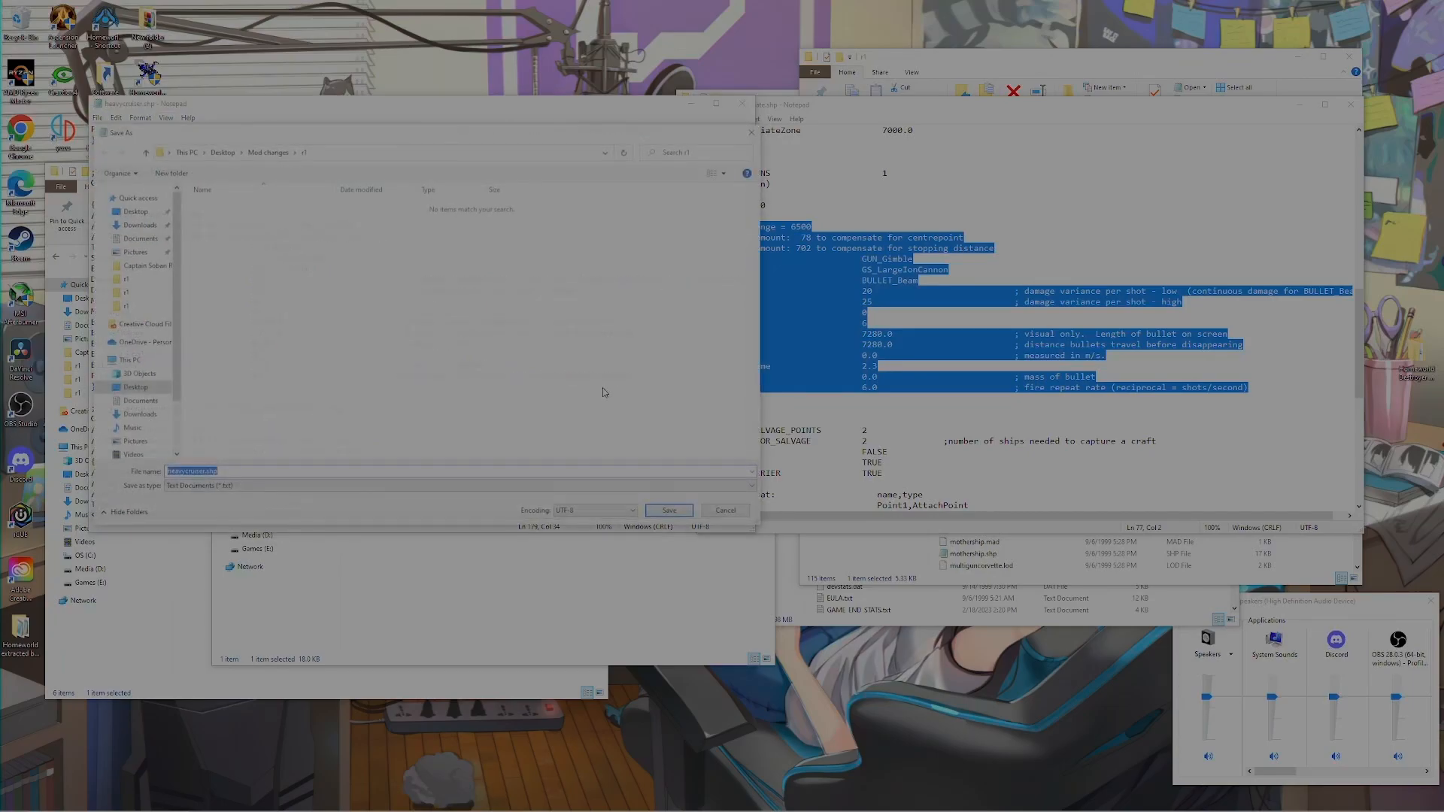
left_click(747, 129)
Copy heavycruiser.shp from the Mod changes r1 folder into the Homeworld installation's r1 folder, replacing the existing file
left_click(413, 595)
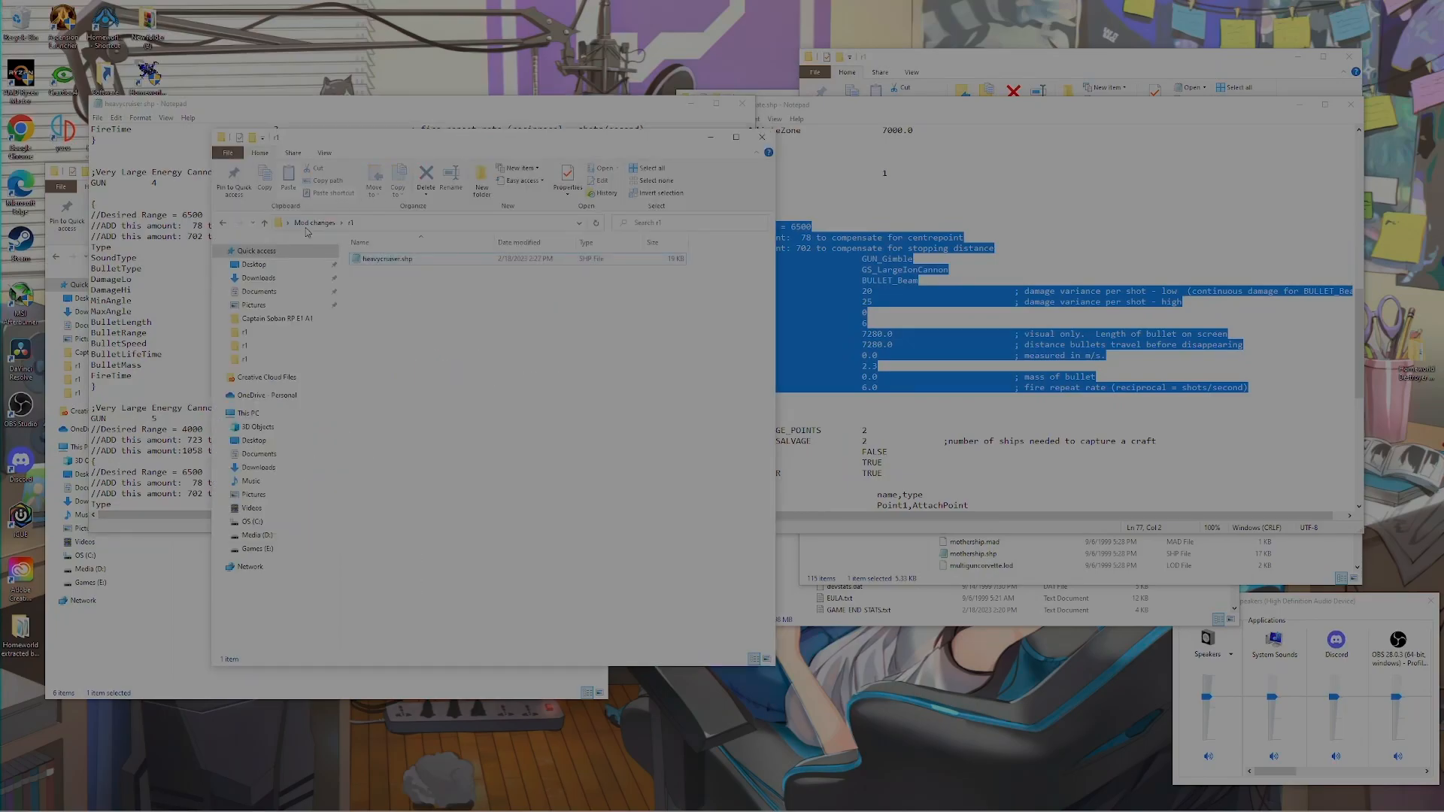
left_click(1007, 66)
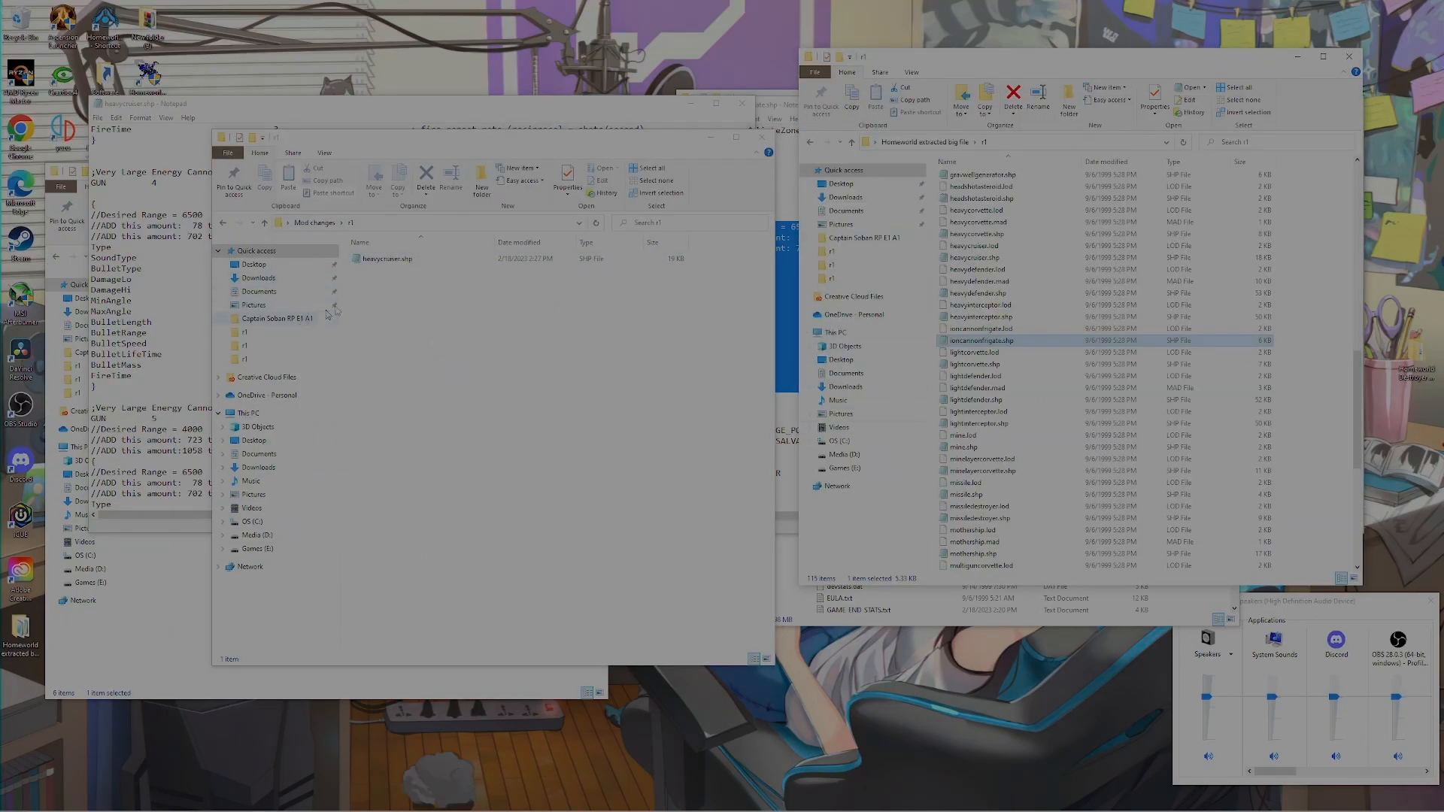
left_click(1298, 57)
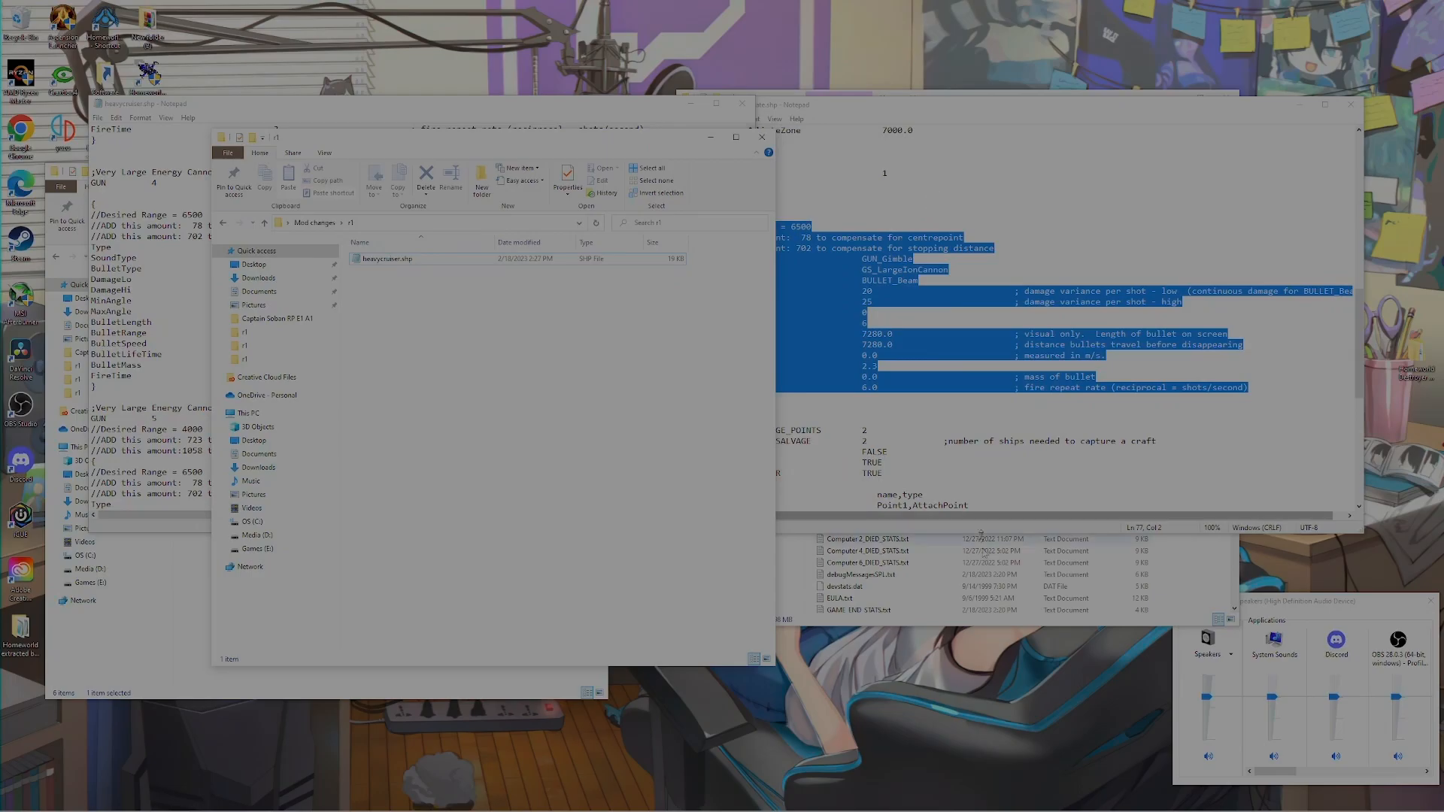
left_click(933, 620)
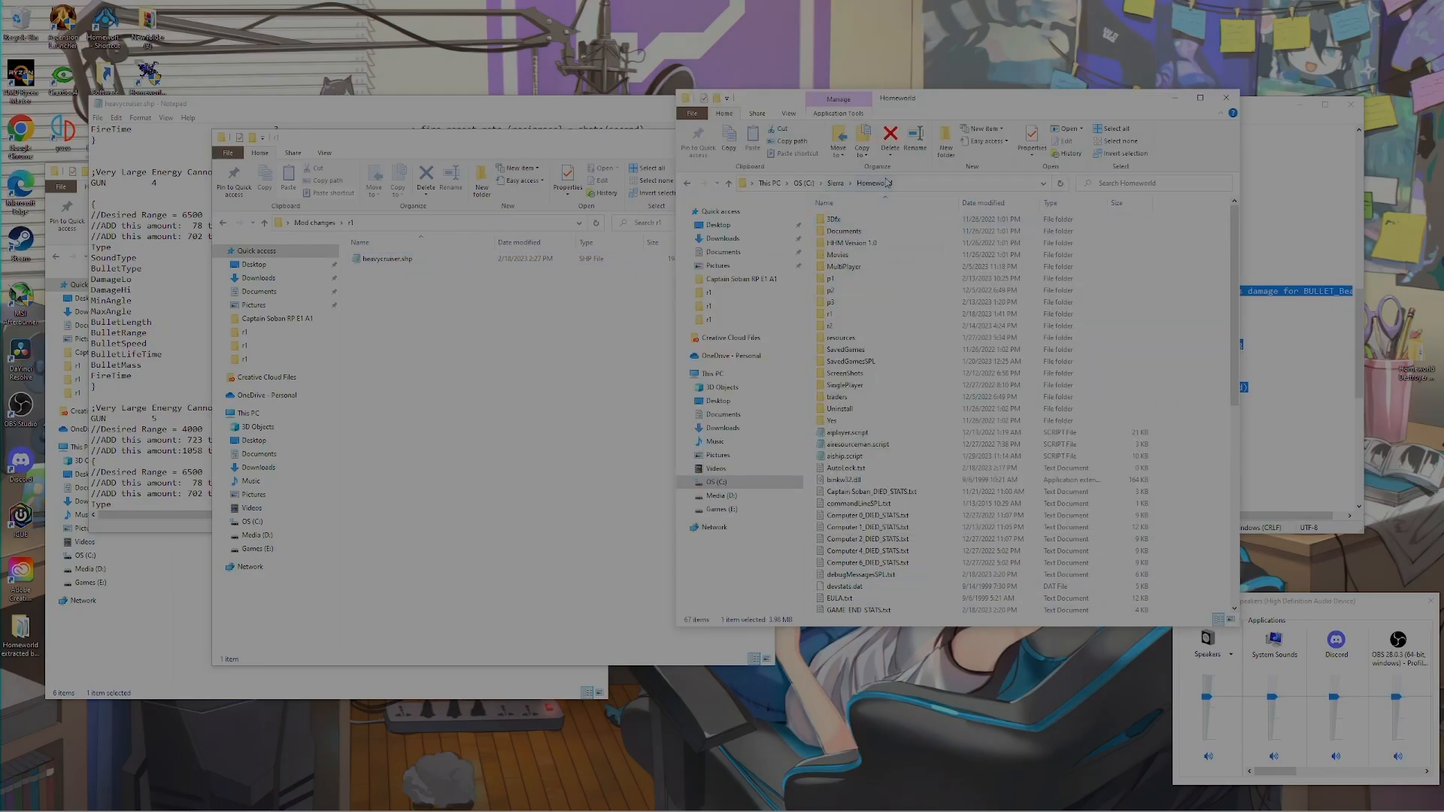
double_click(830, 314)
mouse_move(384, 263)
left_mouse_down()
mouse_move(1002, 498)
mouse_move(397, 268)
left_mouse_up()
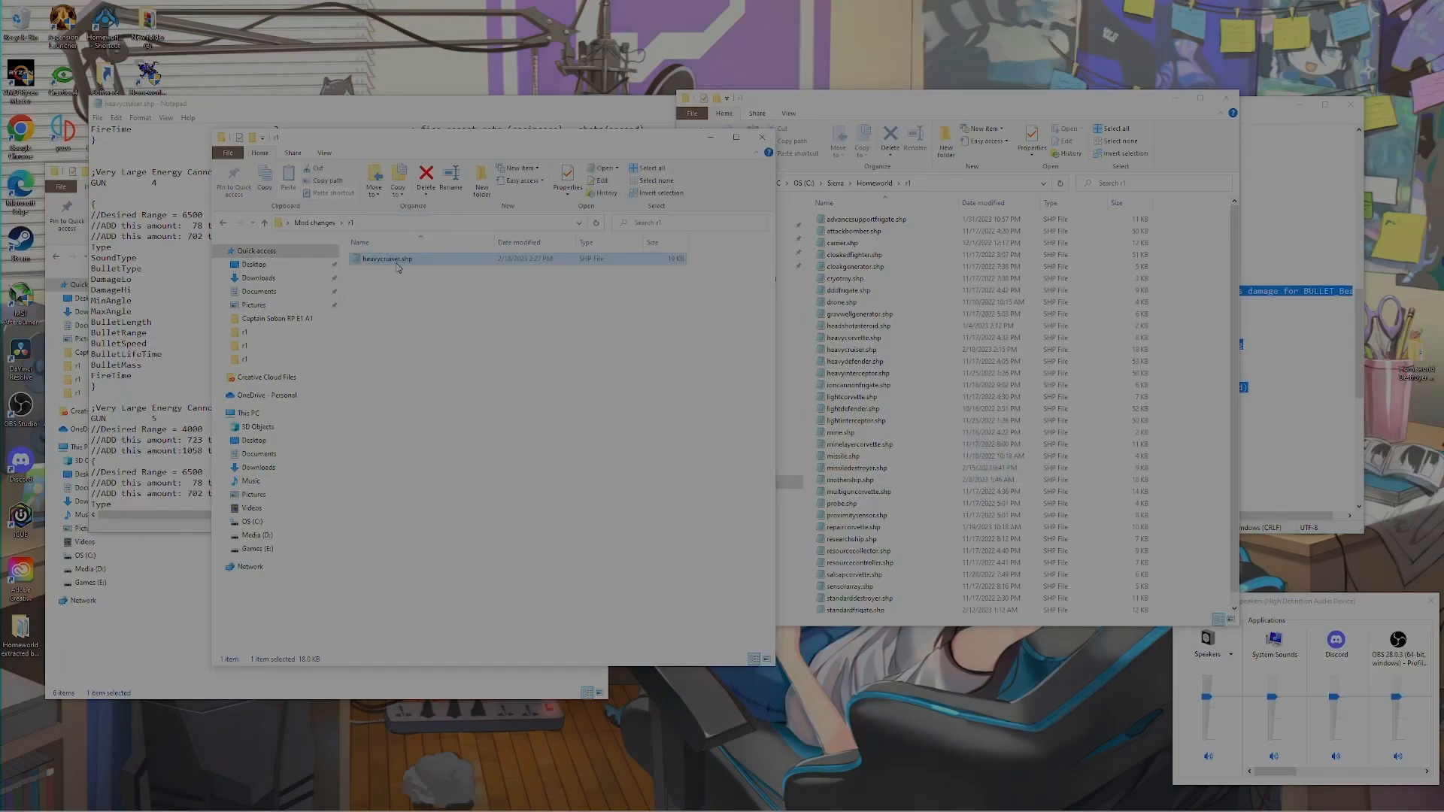
left_click(1187, 465)
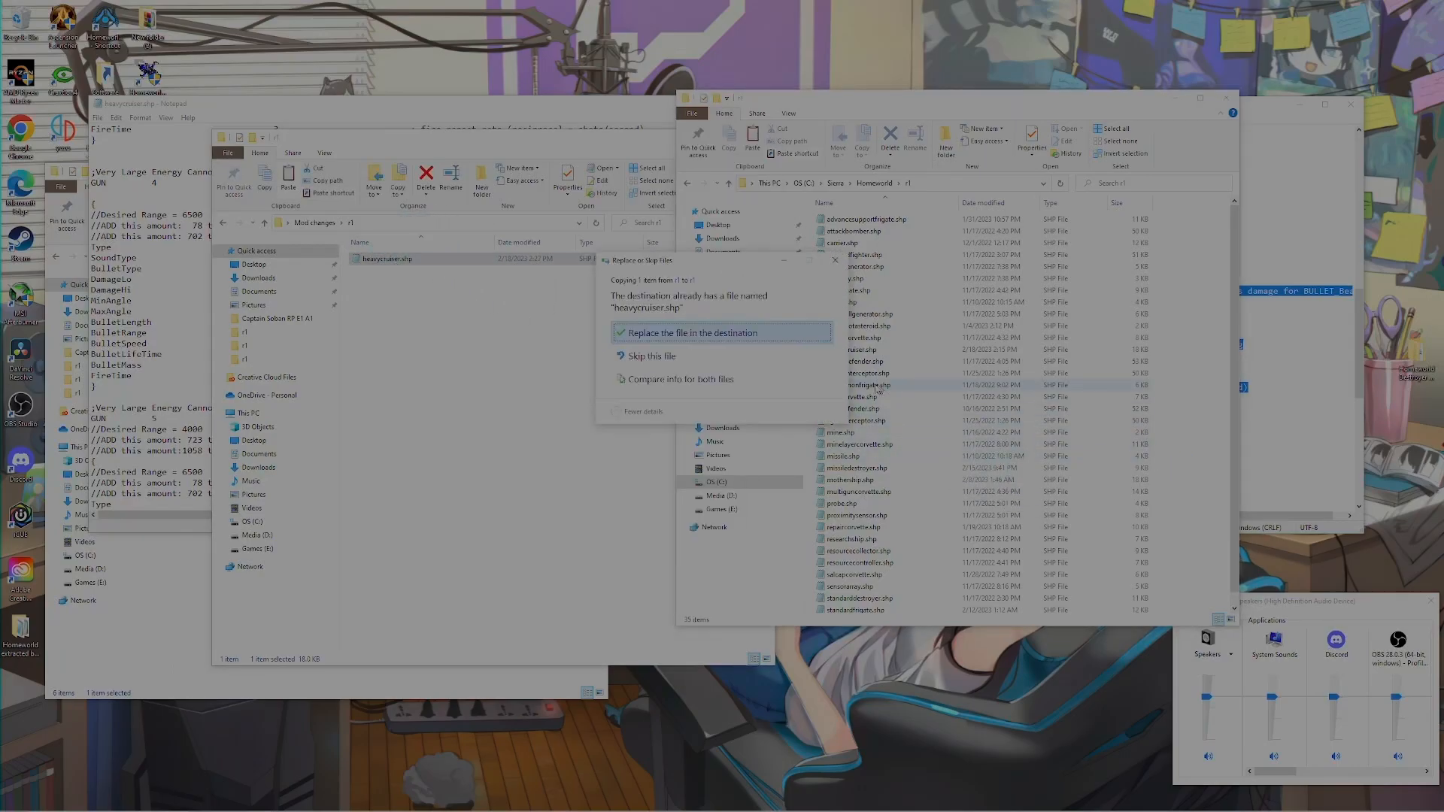
left_click(733, 340)
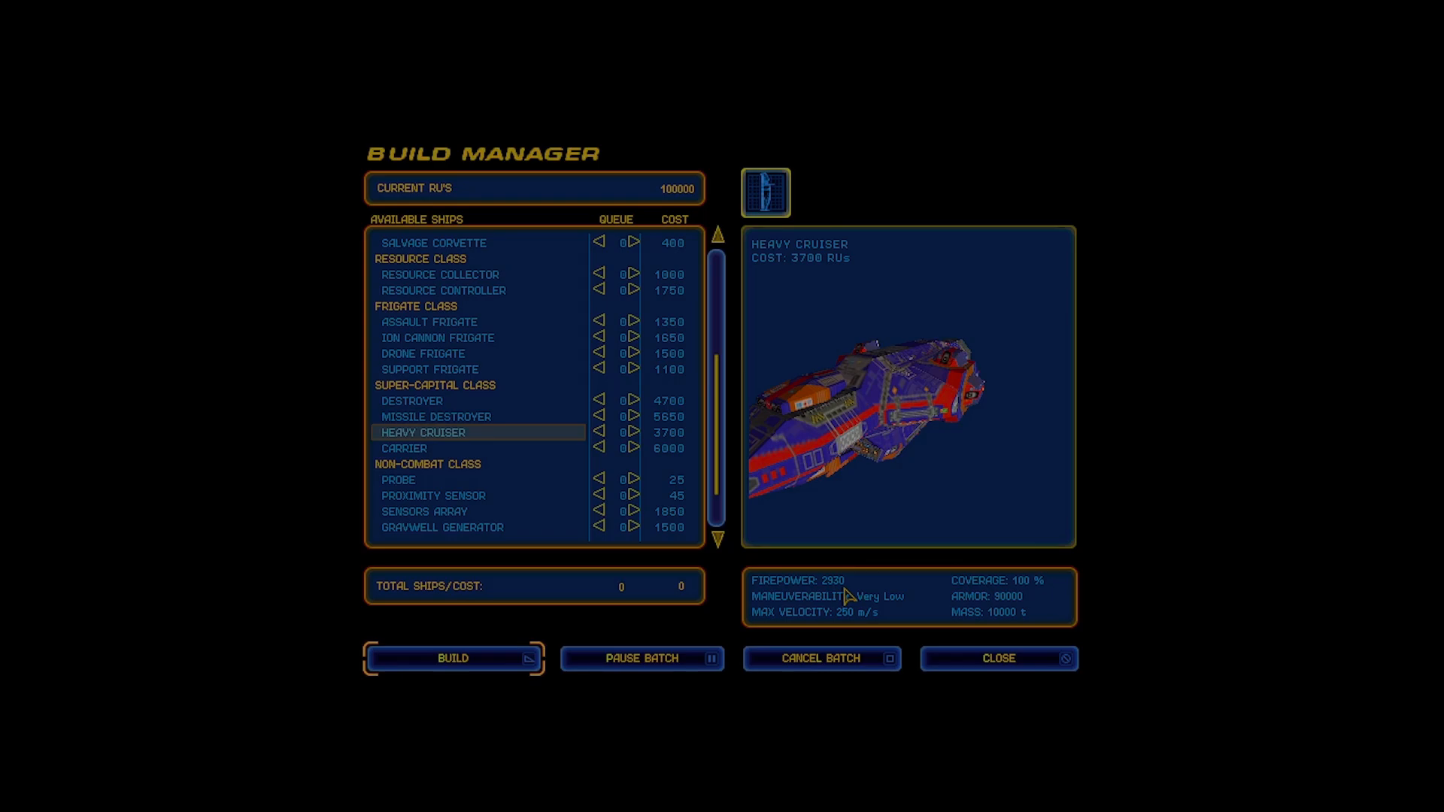
Switch to Homeworld, queue one heavy cruiser in the Build Manager and close it
left_click(490, 434)
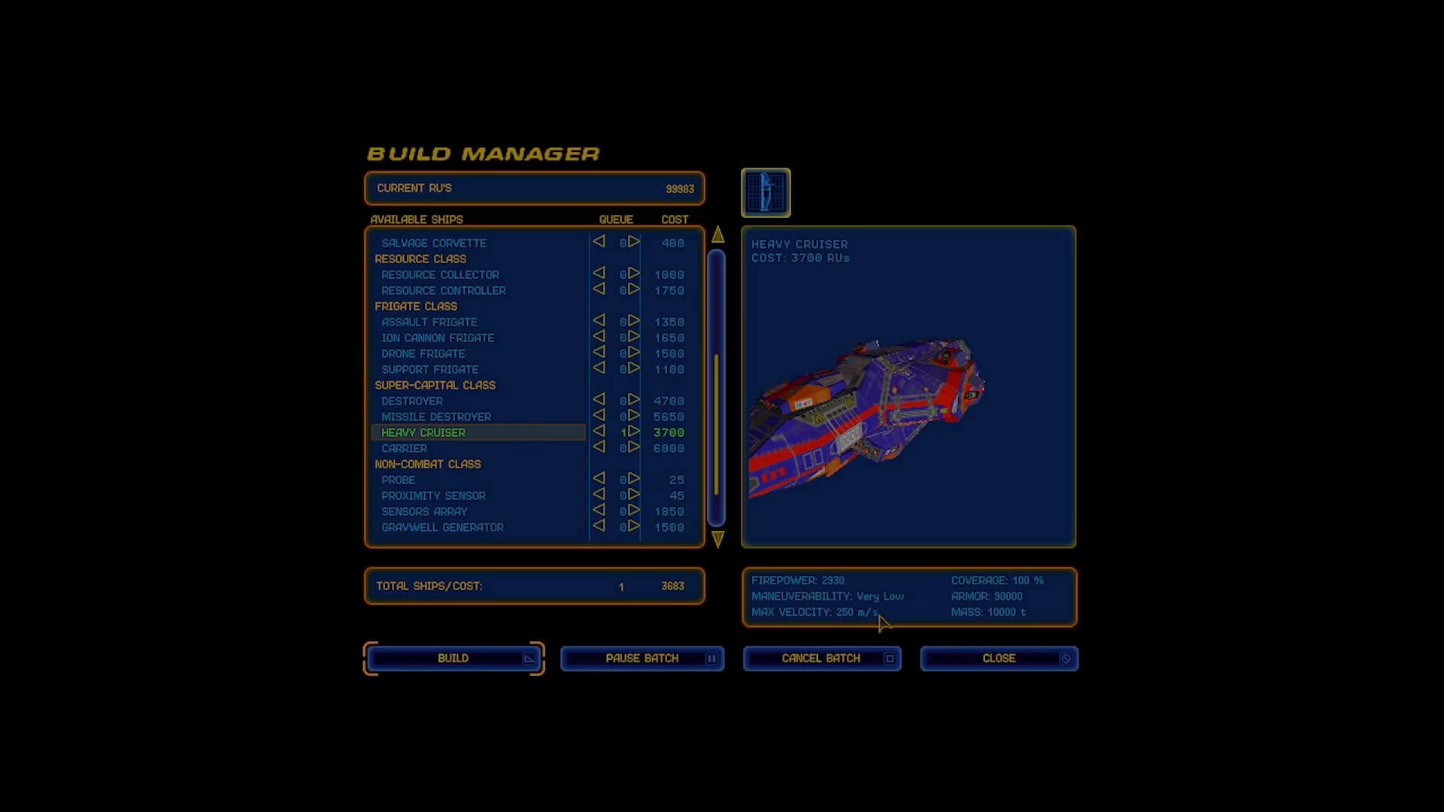
left_click(968, 665)
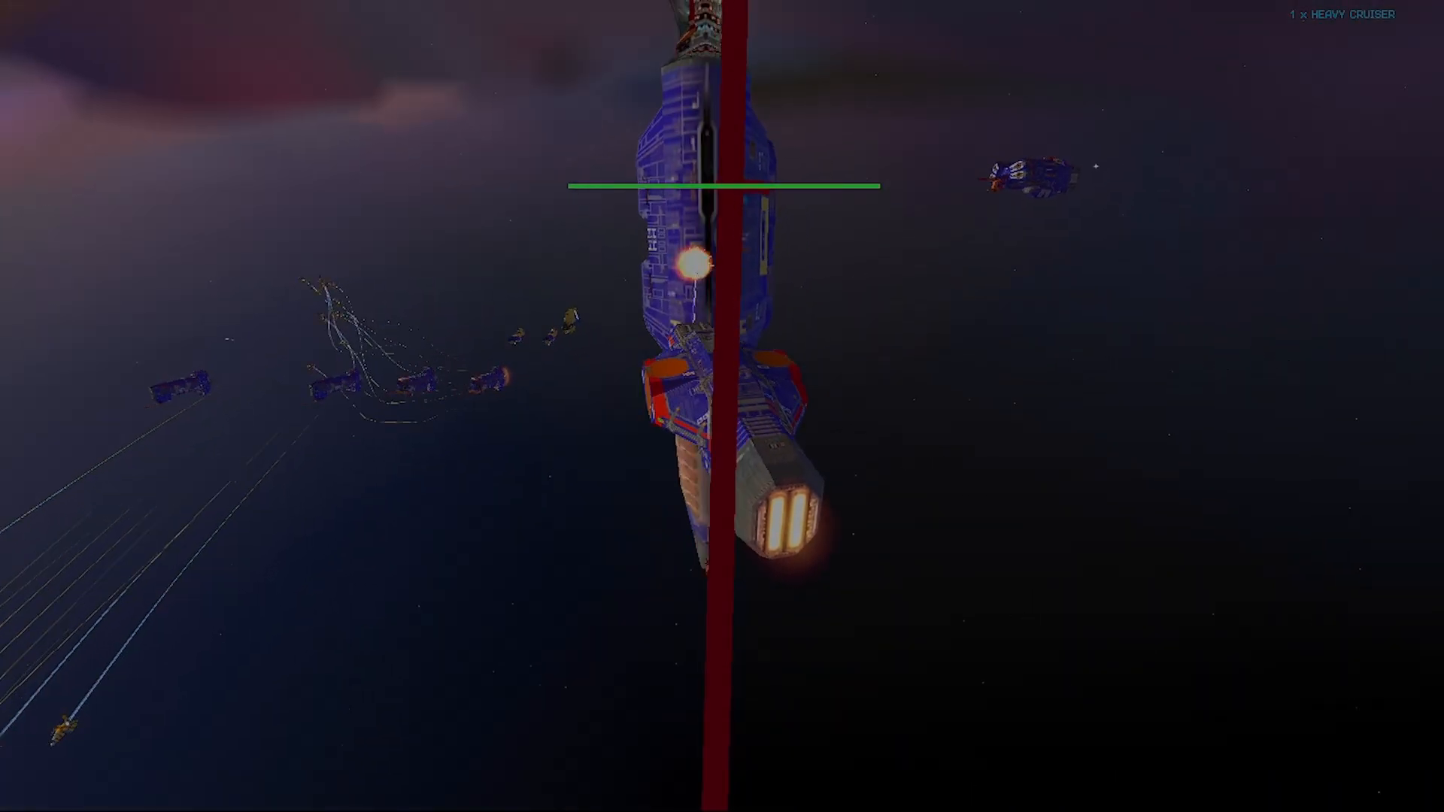
Examine the heavy cruiser's weapons firing on the mothership from behind and above, both close up and at a distance
scroll(723, 406, "up", 3)
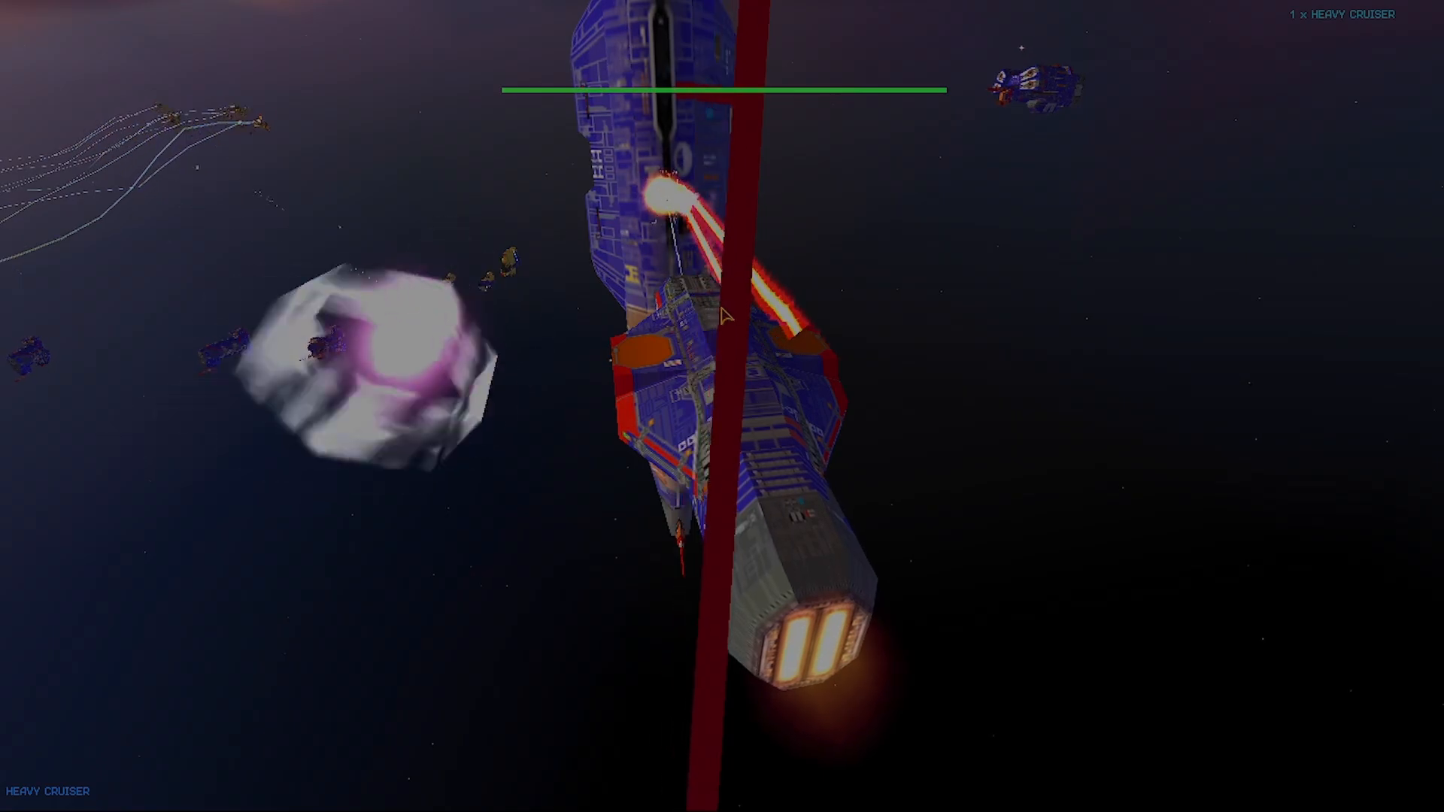
left_click_drag(786, 346, 568, 345)
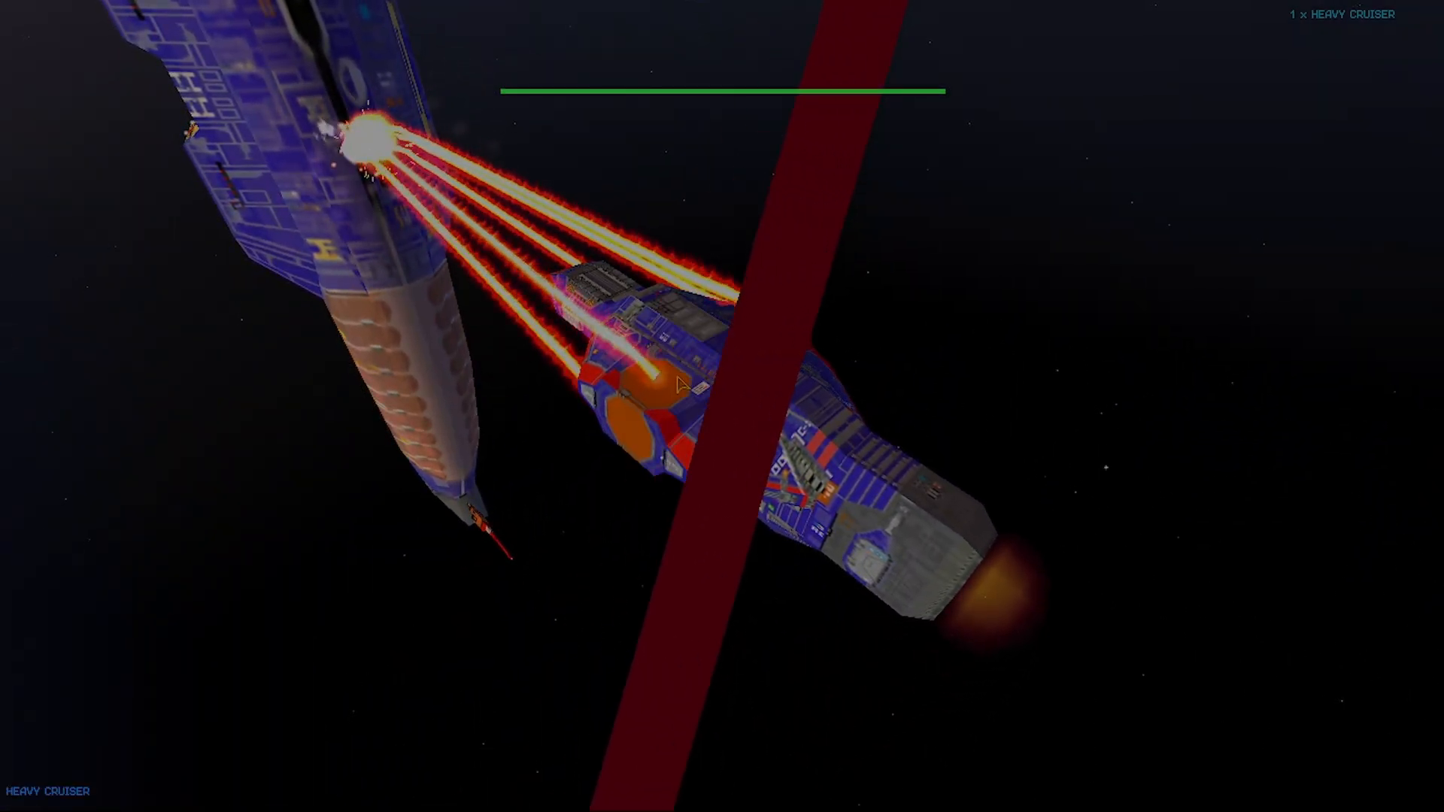
left_click_drag(814, 398, 658, 383)
scroll(722, 406, "down", 5)
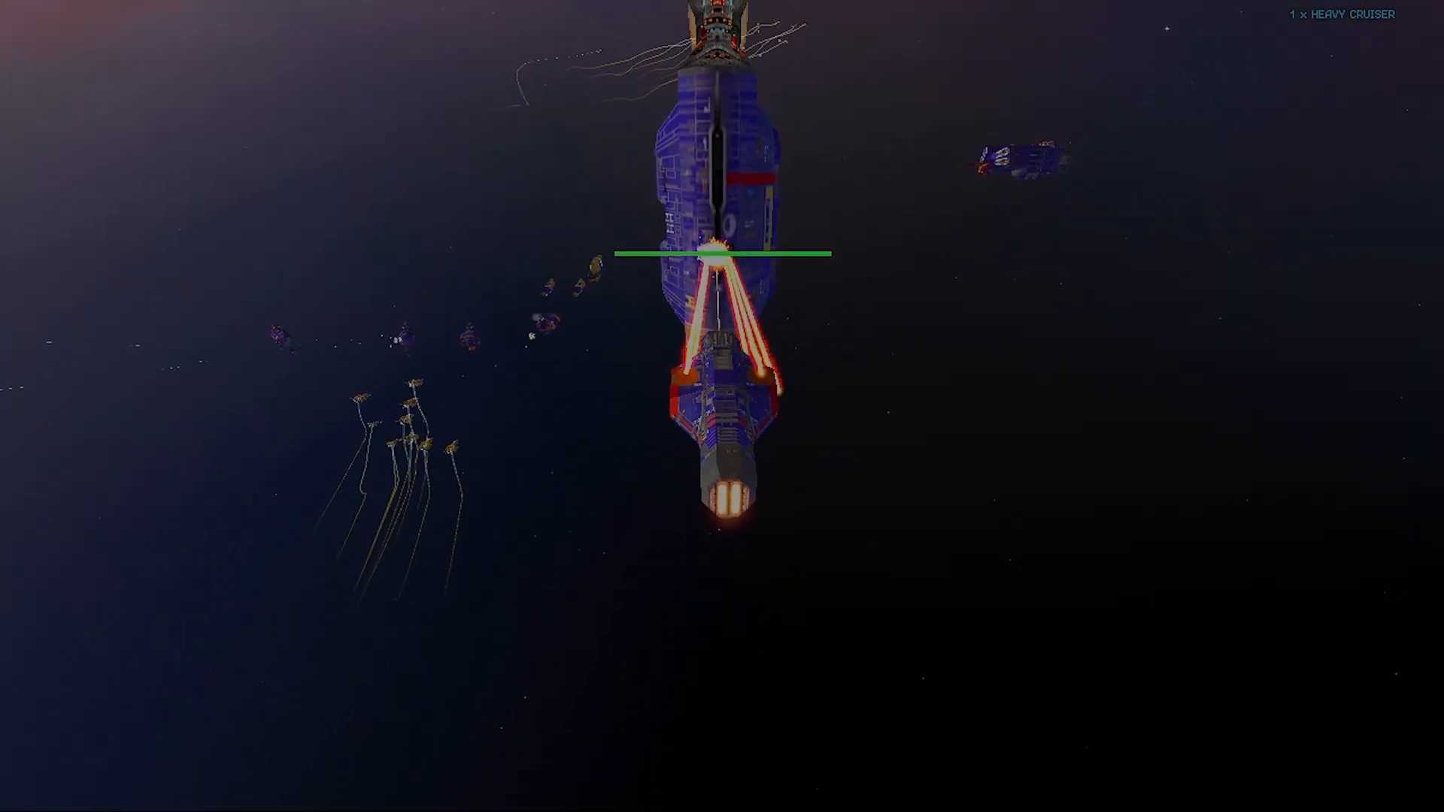
scroll(722, 406, "up", 3)
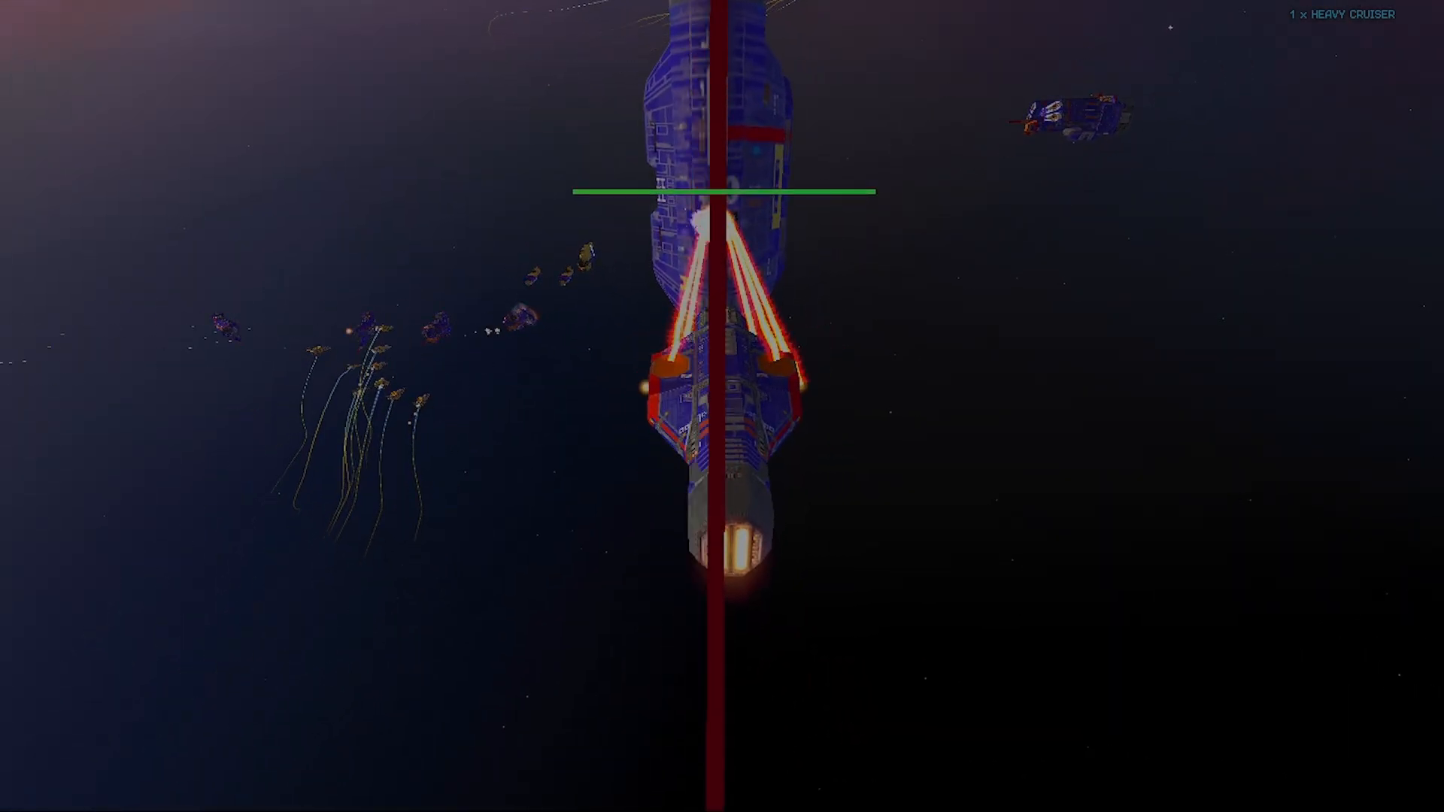
mouse_move(722, 406)
left_mouse_down()
mouse_move(707, 407)
mouse_move(738, 402)
left_mouse_up()
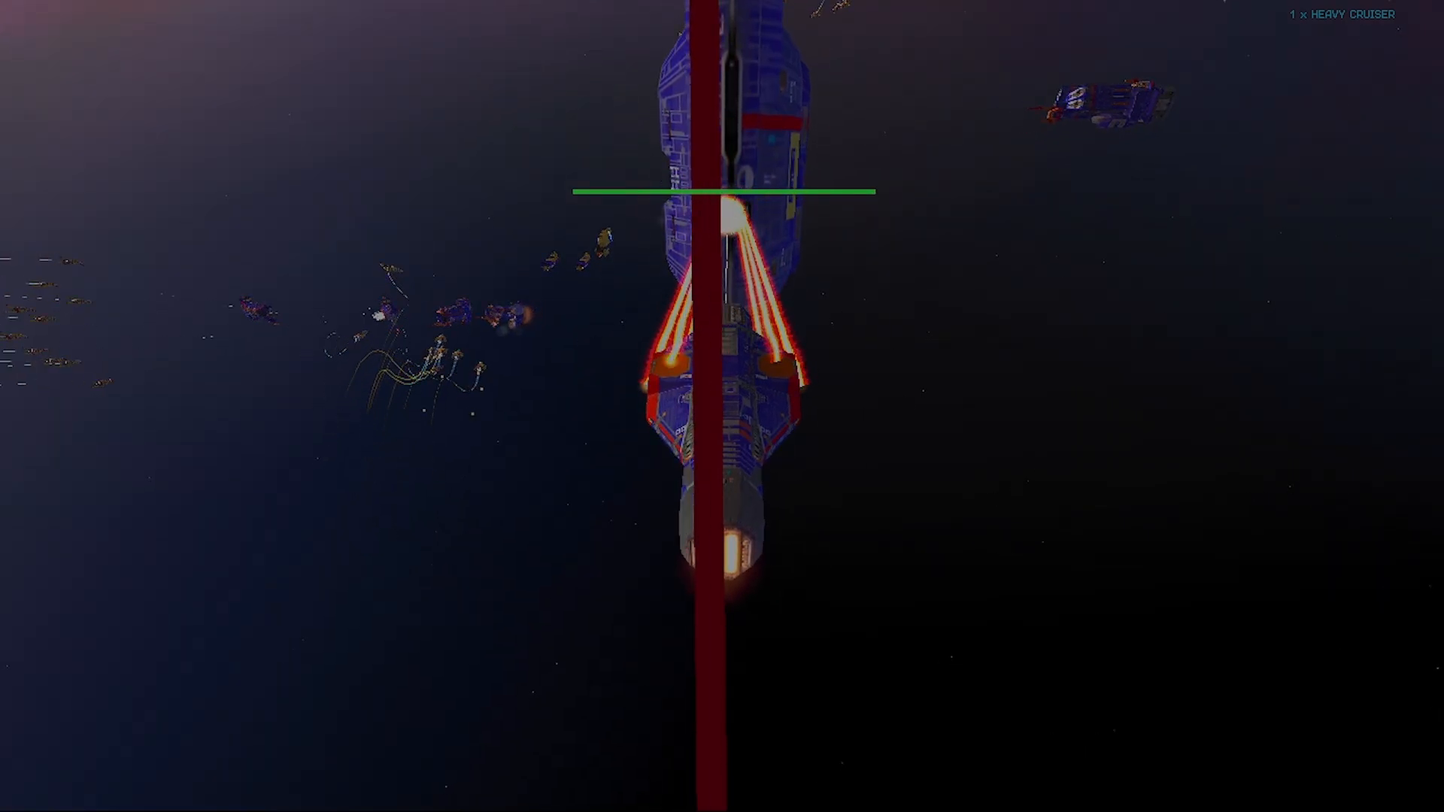
scroll(932, 490, "down", 8)
left_click_drag(933, 490, 737, 511)
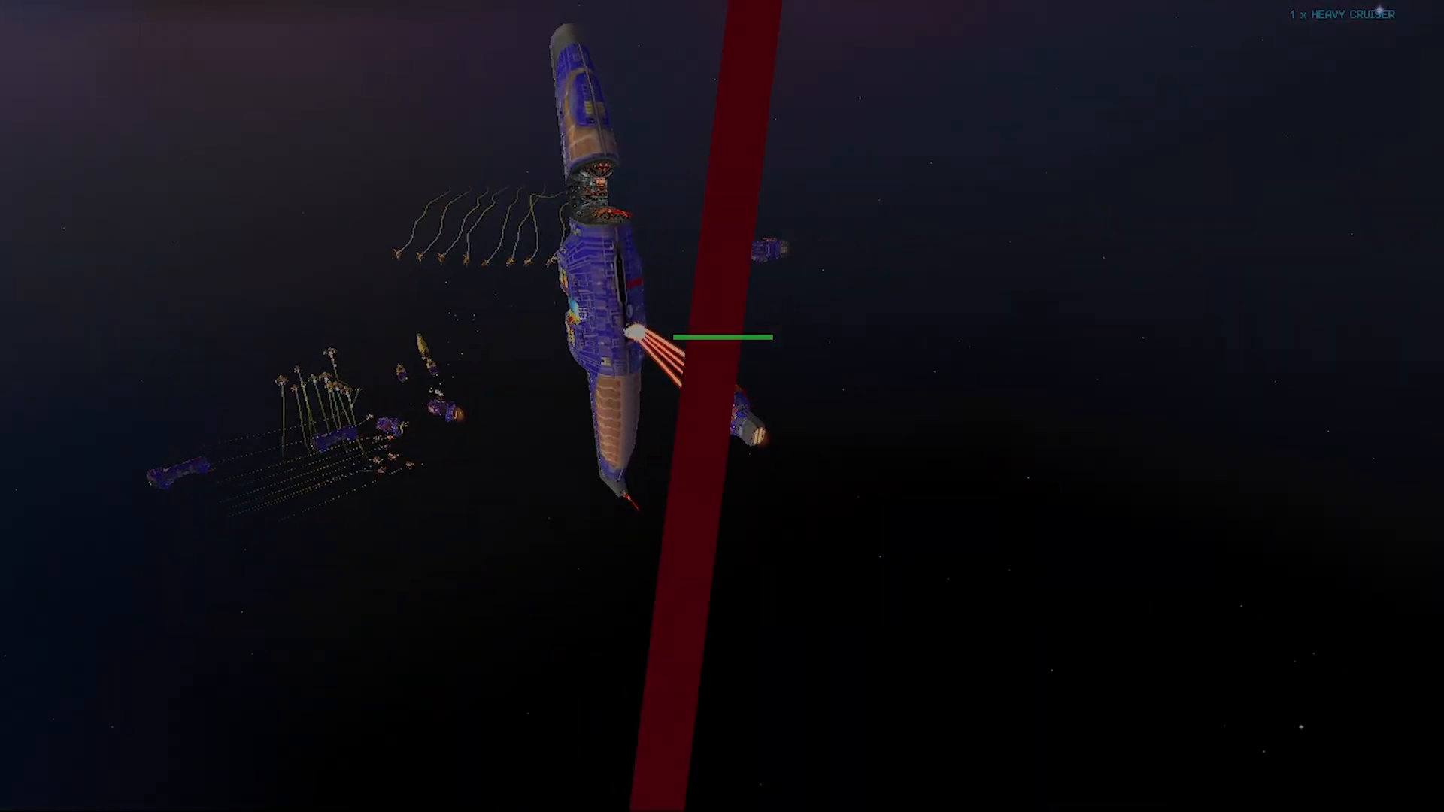
scroll(737, 511, "up", 4)
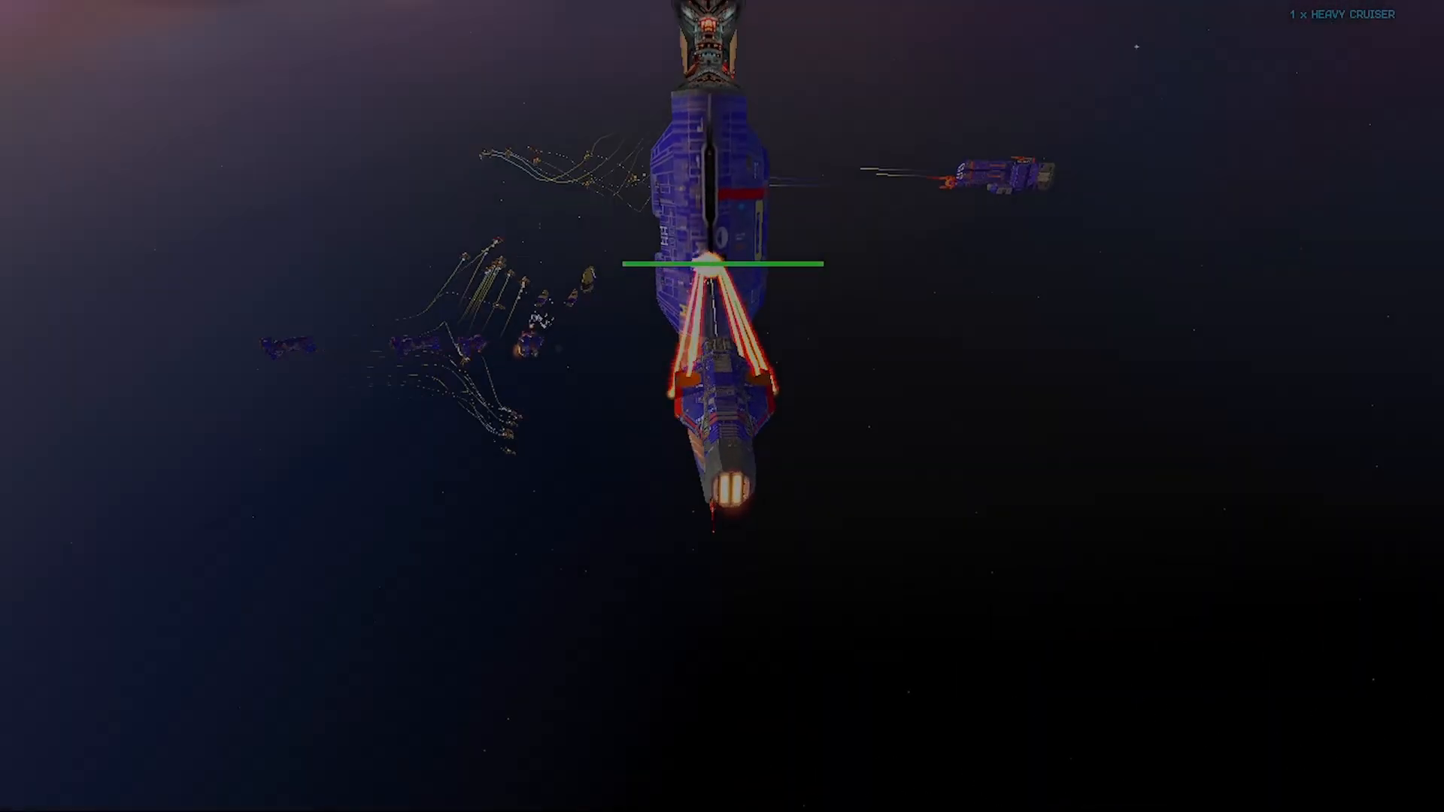
scroll(737, 512, "up", 3)
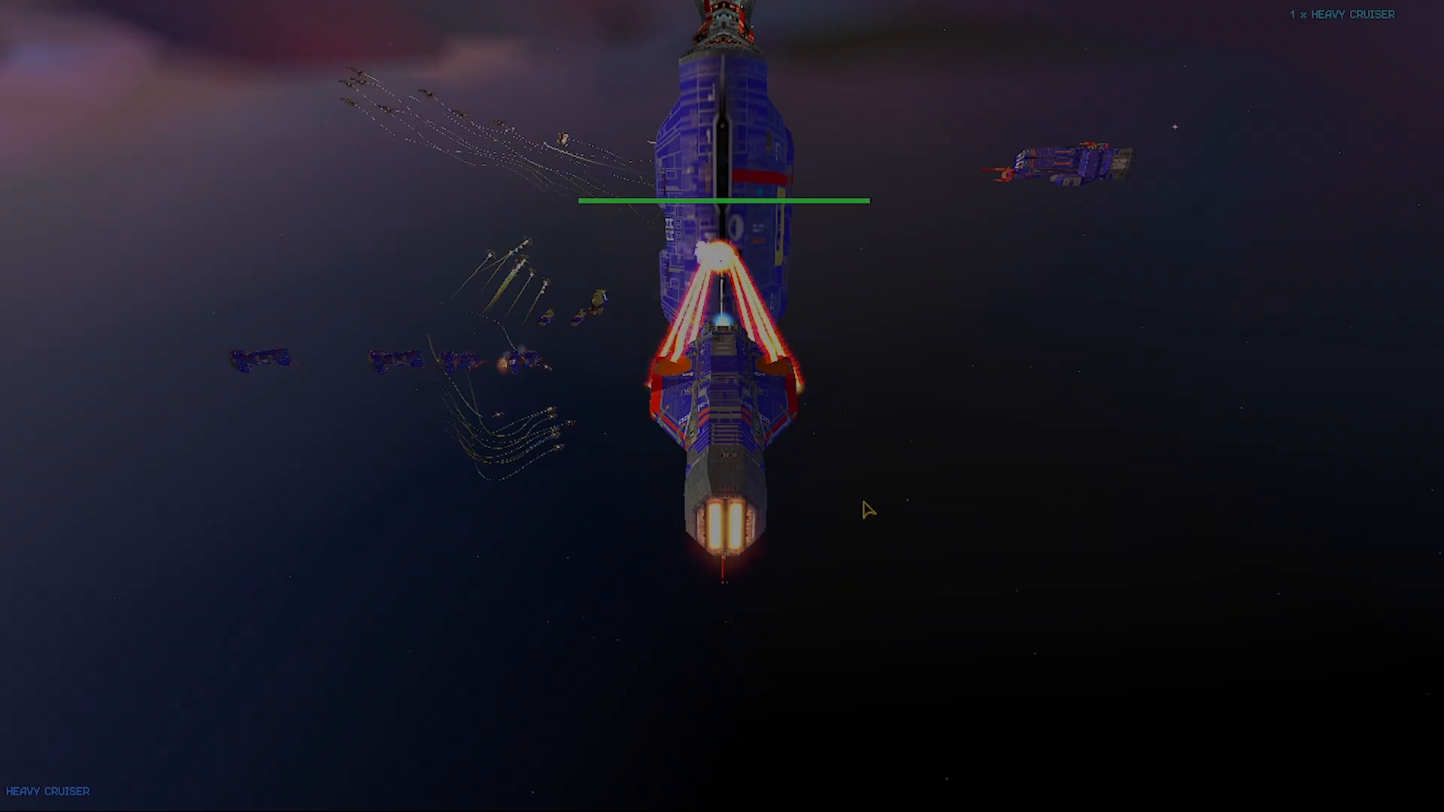
scroll(846, 498, "up", 4)
left_click_drag(886, 422, 982, 519)
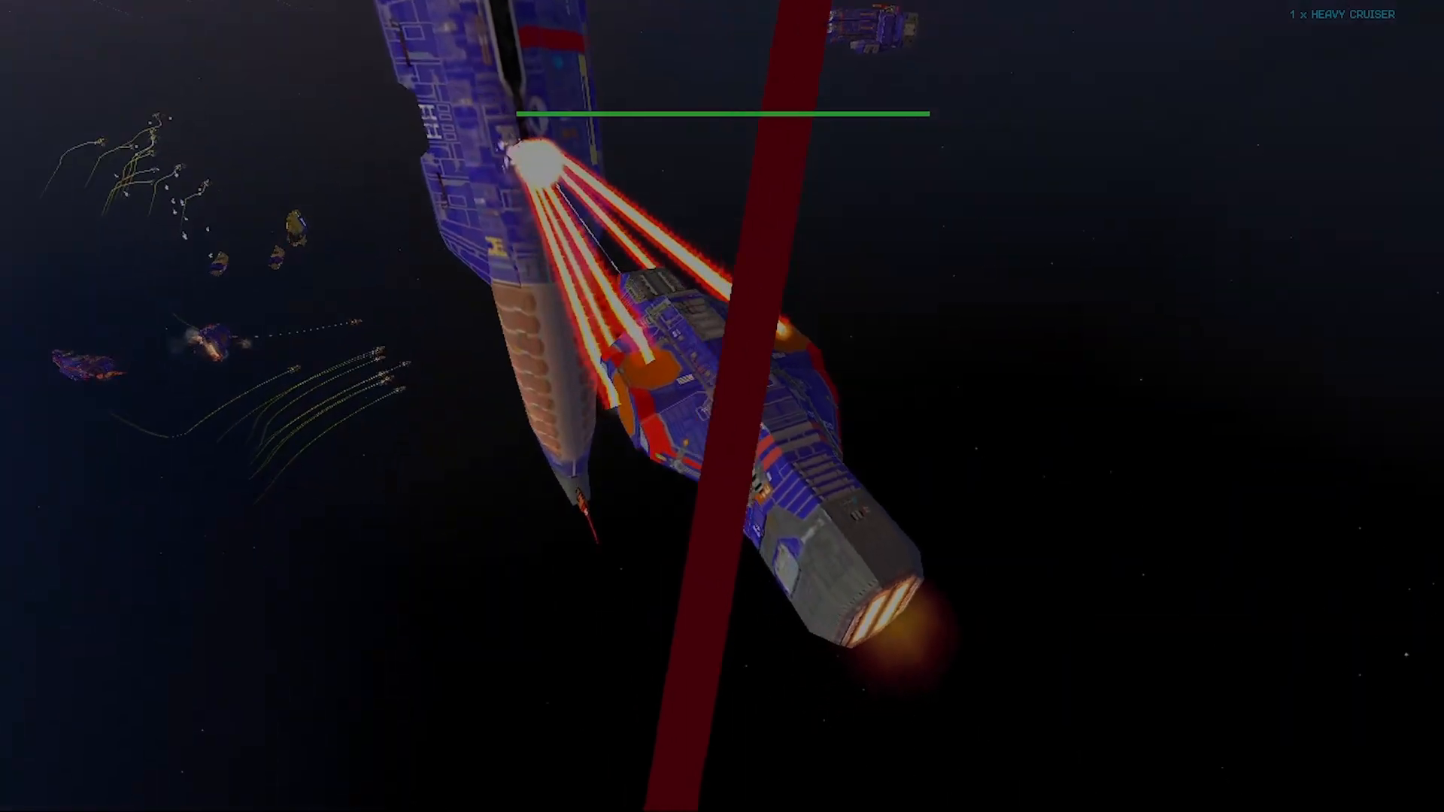
left_click_drag(797, 308, 762, 284)
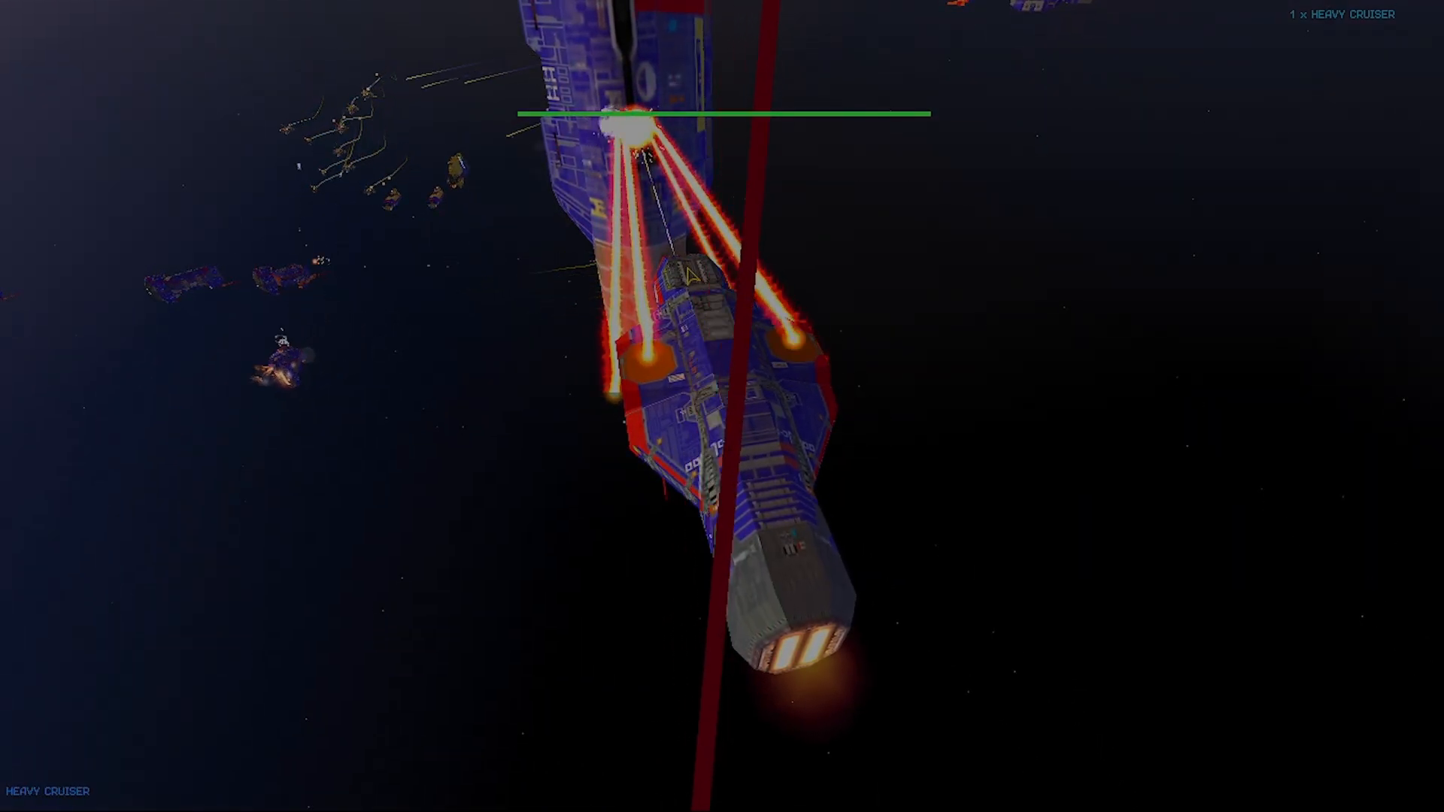
left_click_drag(960, 575, 876, 530)
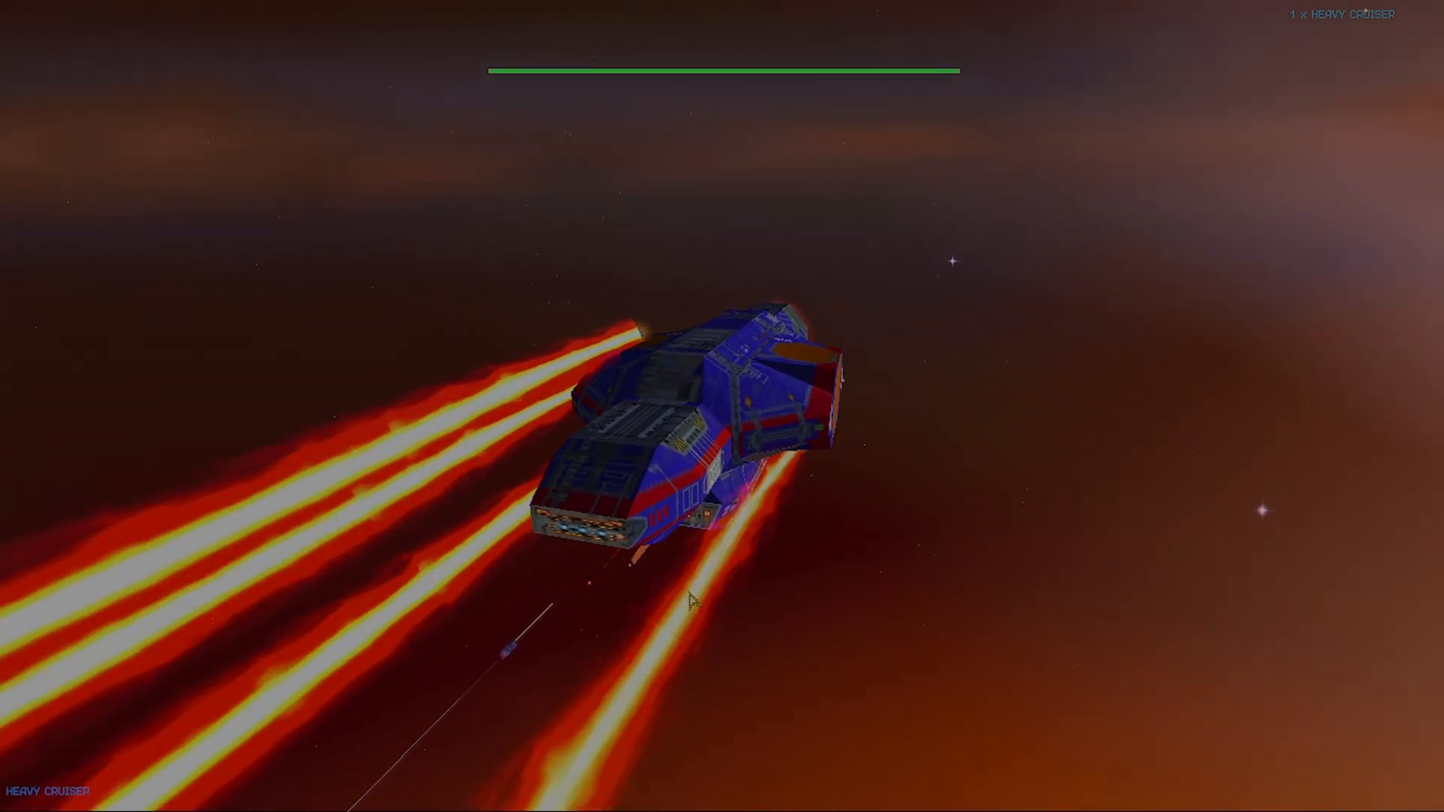
Inspect the timing and origin of the heavy cruiser's ion beams from its front quarter at several distances
left_click_drag(845, 526, 233, 571)
scroll(709, 539, "down", 3)
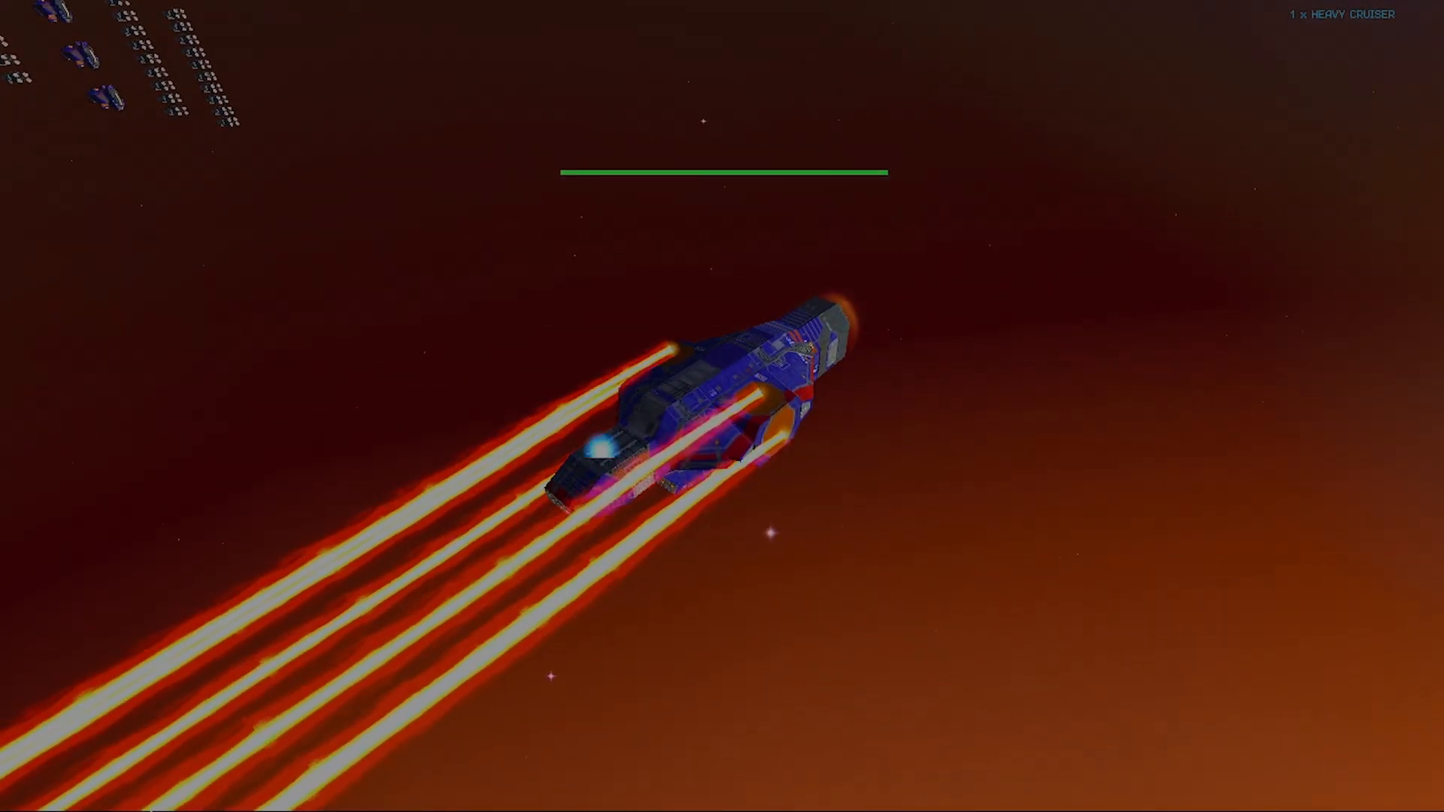
scroll(710, 539, "down", 2)
scroll(820, 549, "up", 4)
scroll(316, 497, "down", 3)
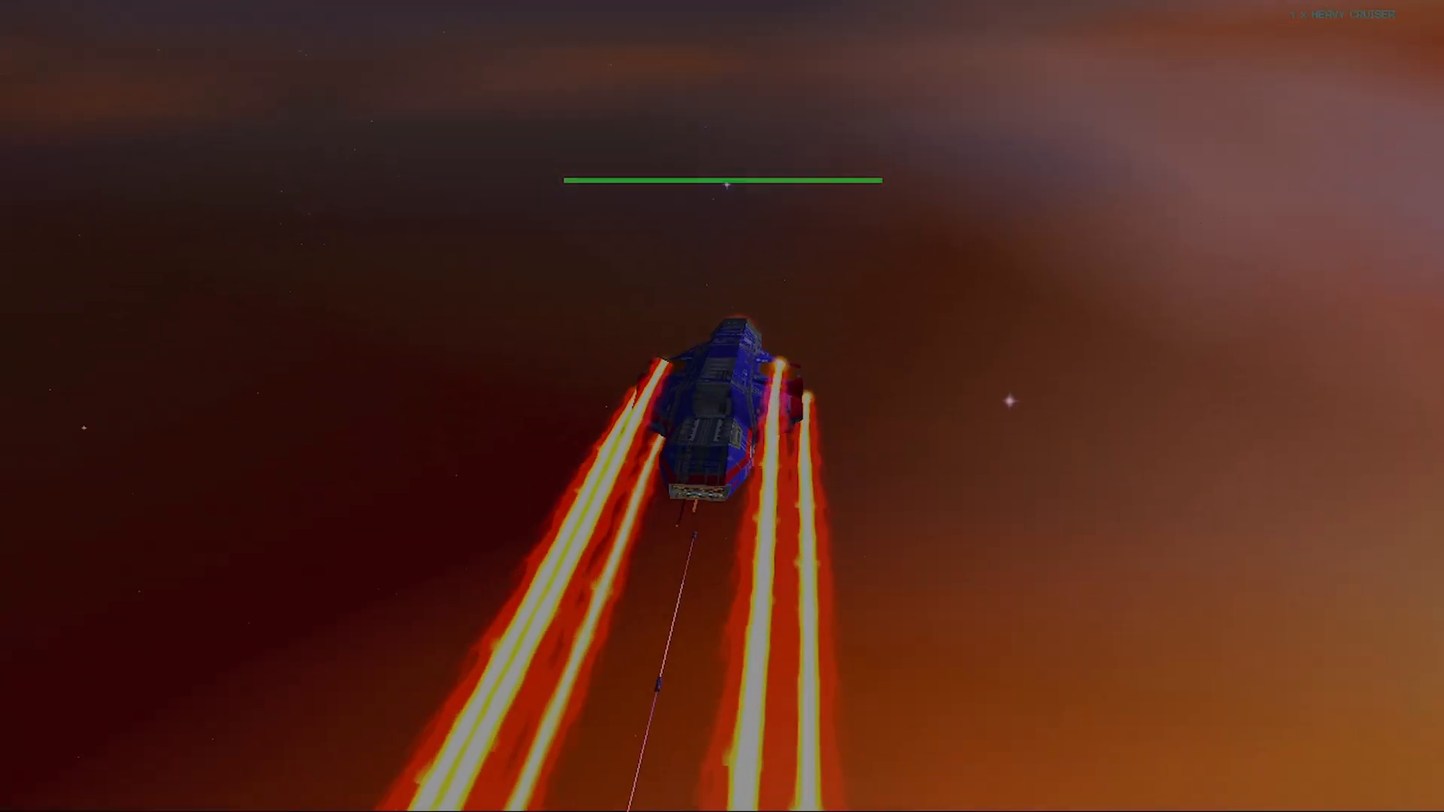
left_click_drag(880, 489, 651, 431)
scroll(875, 507, "down", 3)
scroll(737, 538, "up", 3)
mouse_move(738, 538)
left_mouse_down()
mouse_move(587, 610)
mouse_move(751, 540)
mouse_move(802, 221)
mouse_move(737, 98)
mouse_move(689, 539)
mouse_move(655, 508)
mouse_move(647, 561)
mouse_move(748, 429)
mouse_move(752, 495)
mouse_move(783, 527)
mouse_move(852, 540)
left_mouse_up()
scroll(759, 533, "up", 3)
scroll(689, 539, "down", 3)
scroll(700, 482, "up", 4)
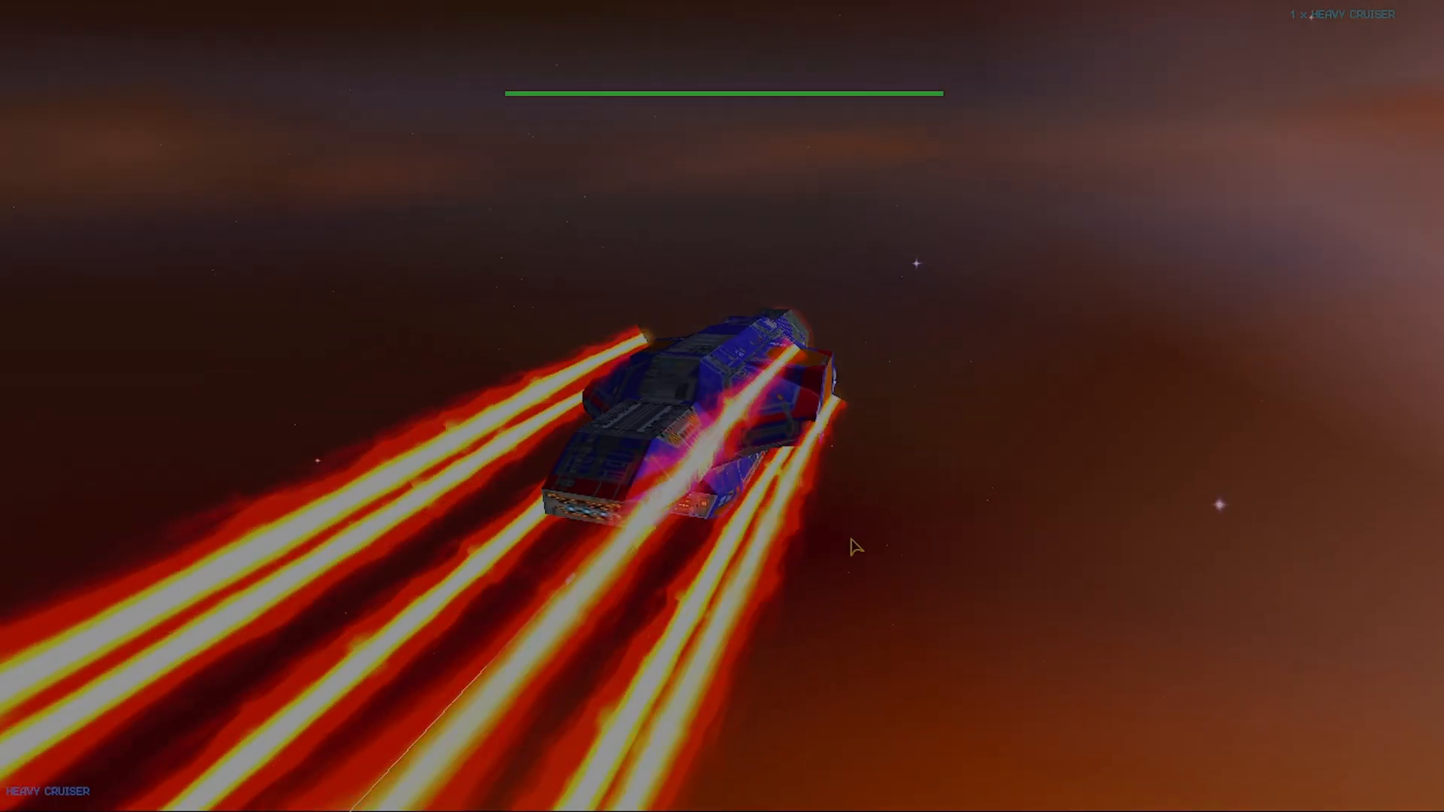
scroll(851, 540, "down", 3)
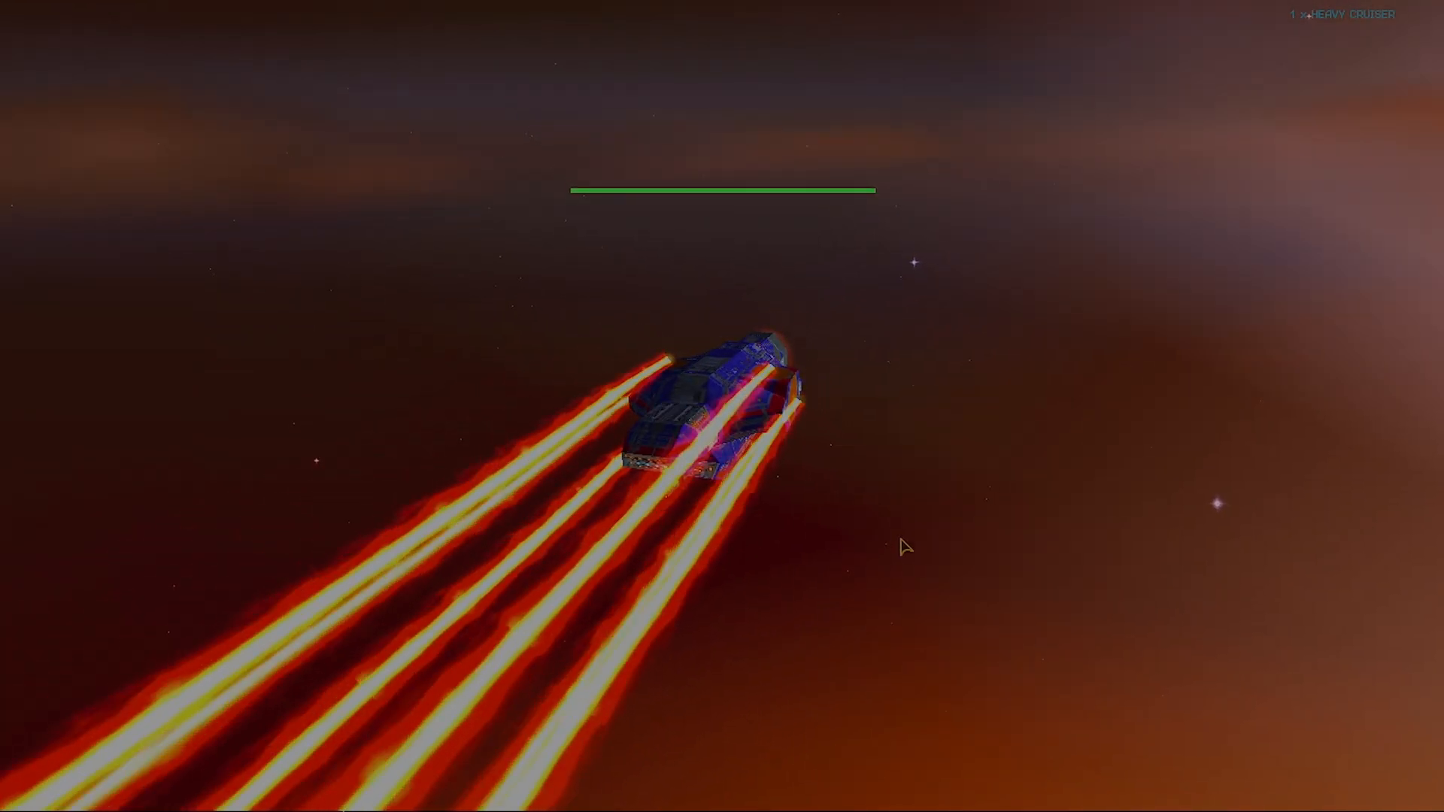
Orbit around the firing heavy cruiser to a head-on view and compare the ion beams on both wings
left_click_drag(882, 536, 869, 367)
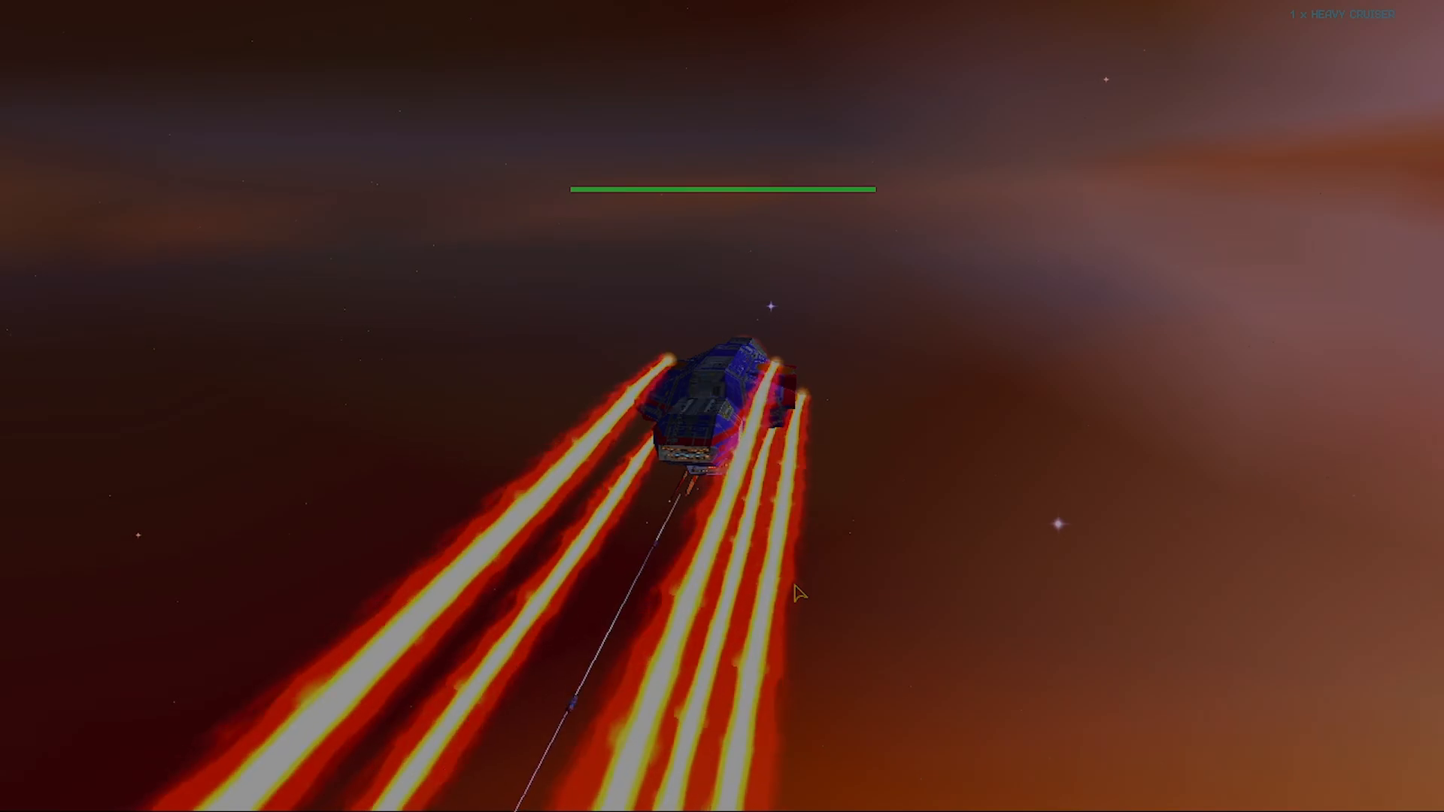
left_click_drag(795, 585, 903, 584)
scroll(758, 413, "up", 3)
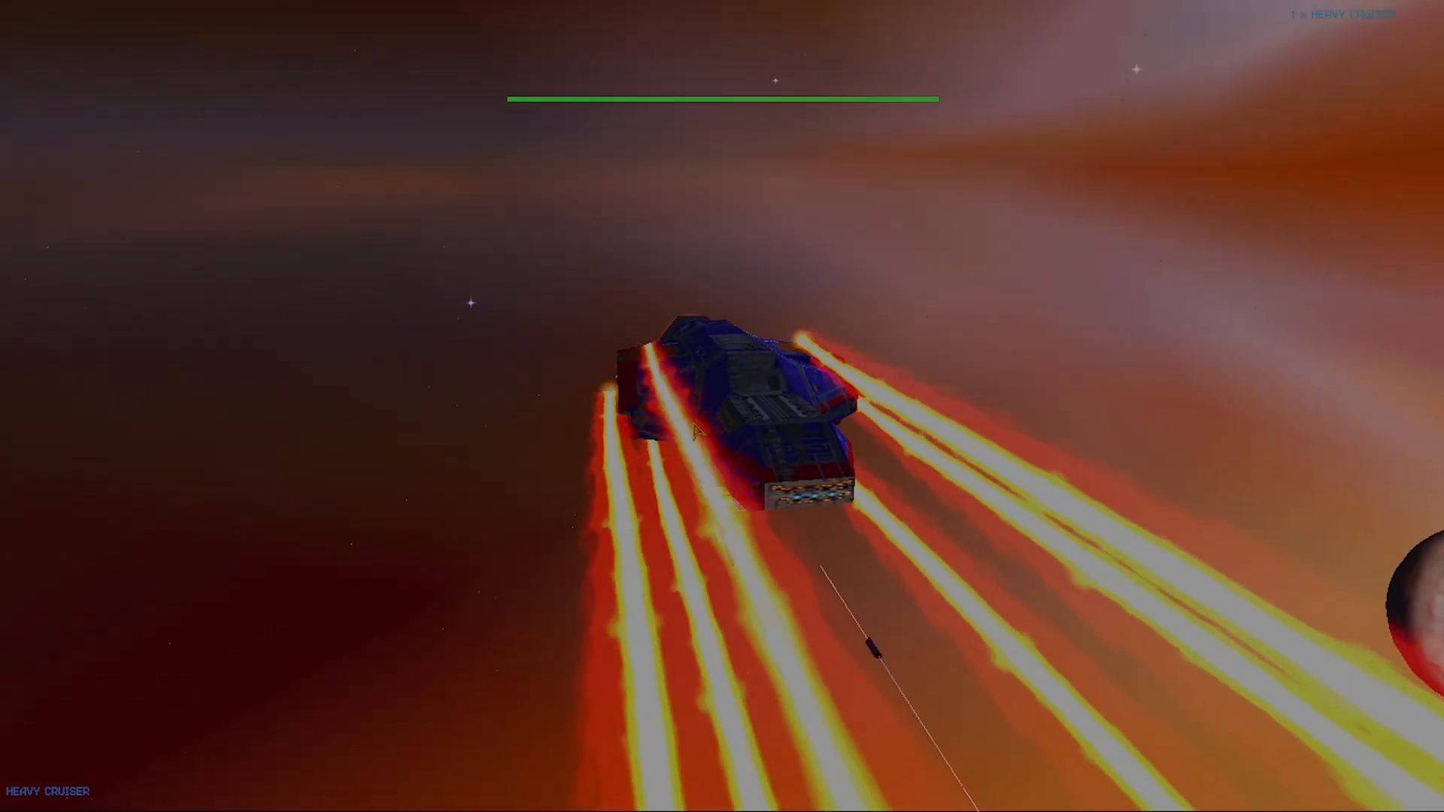
left_click_drag(757, 413, 835, 496)
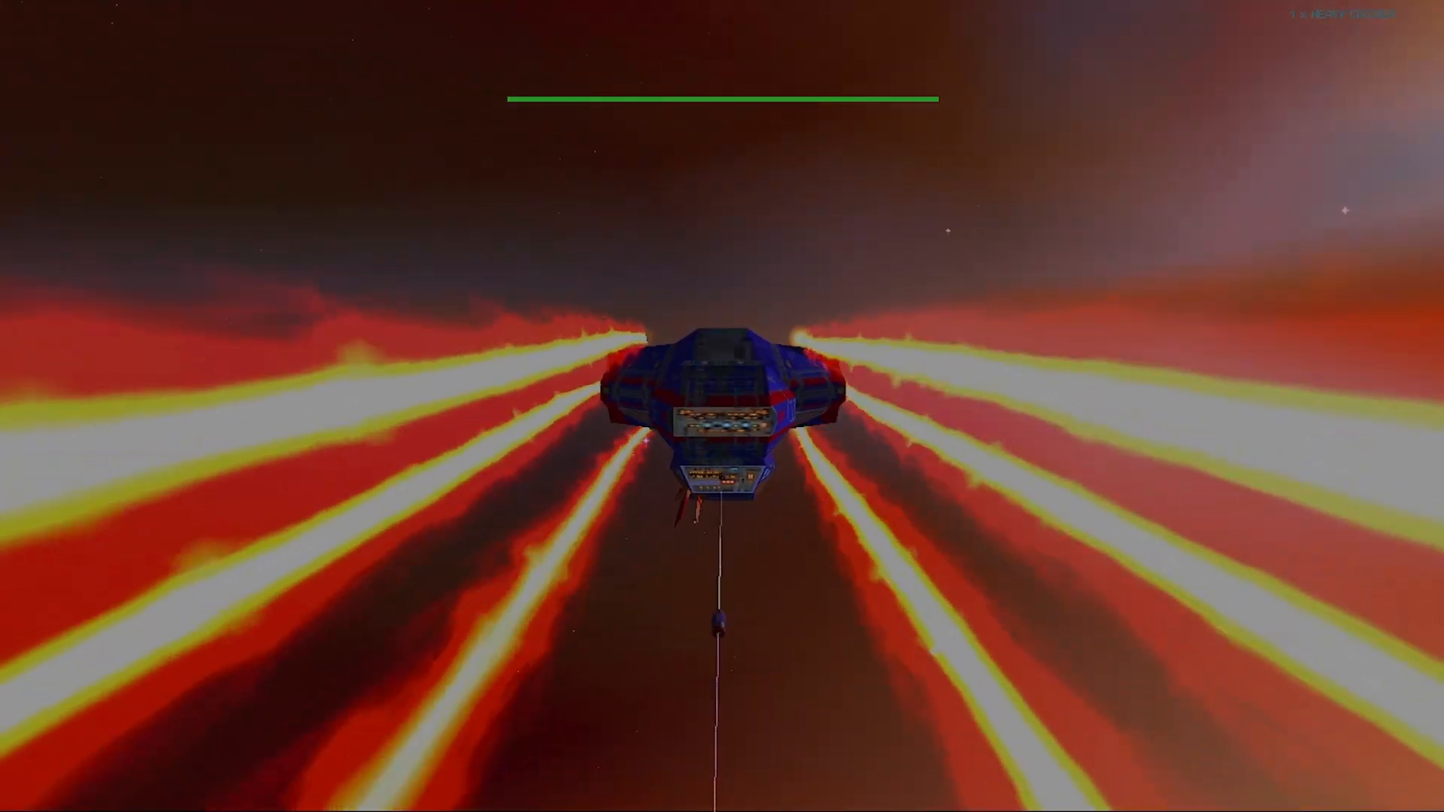
scroll(756, 639, "up", 3)
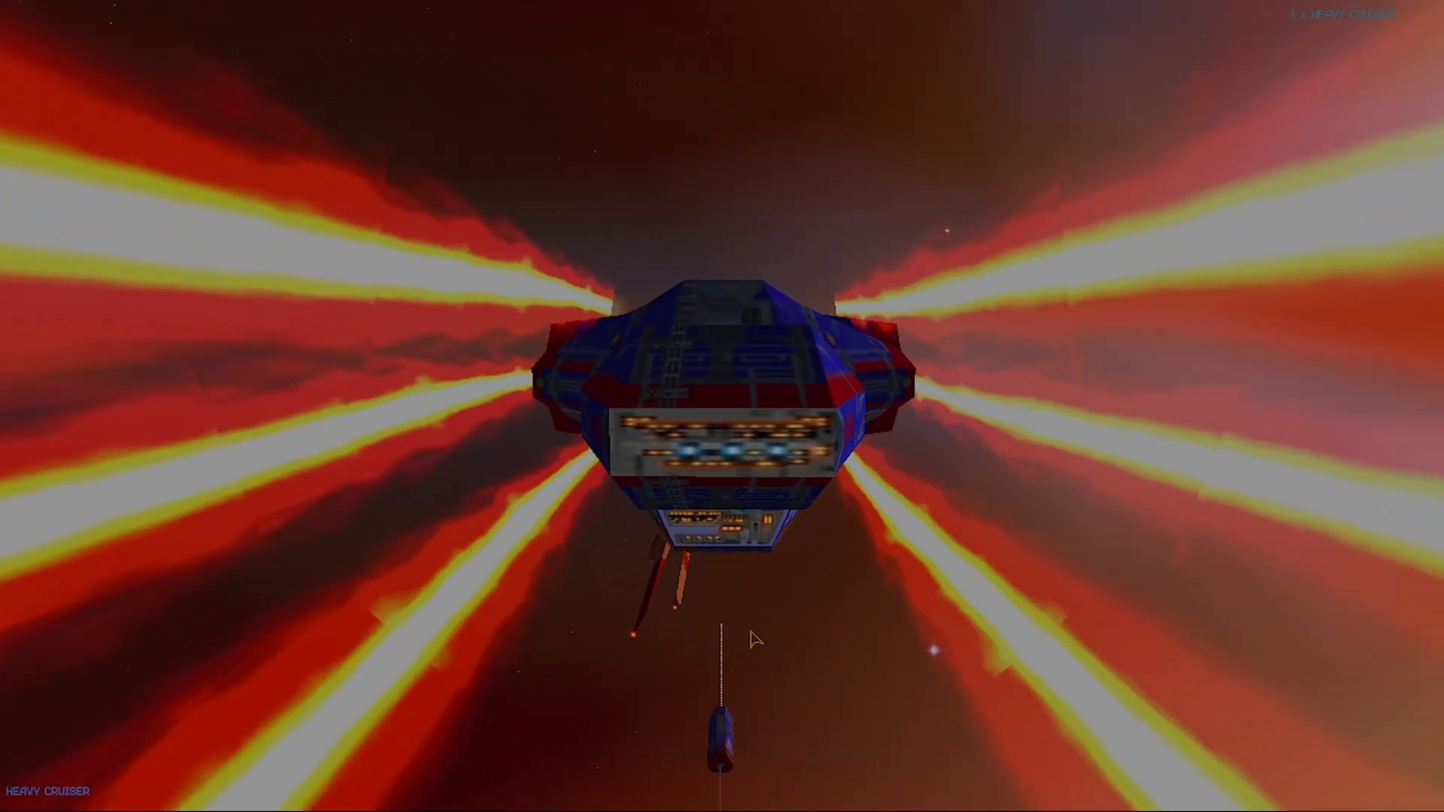
left_click_drag(756, 639, 772, 672)
scroll(771, 672, "down", 3)
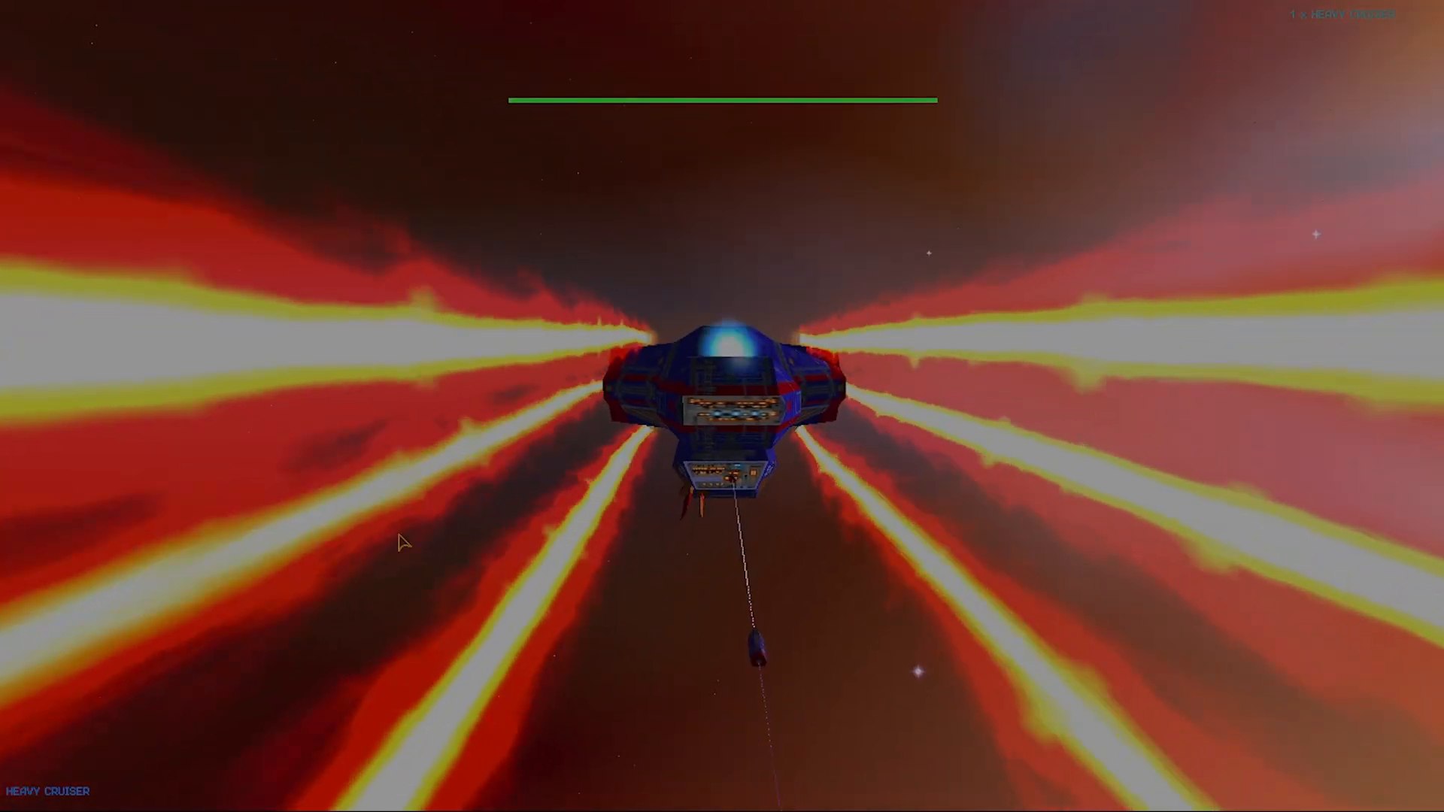